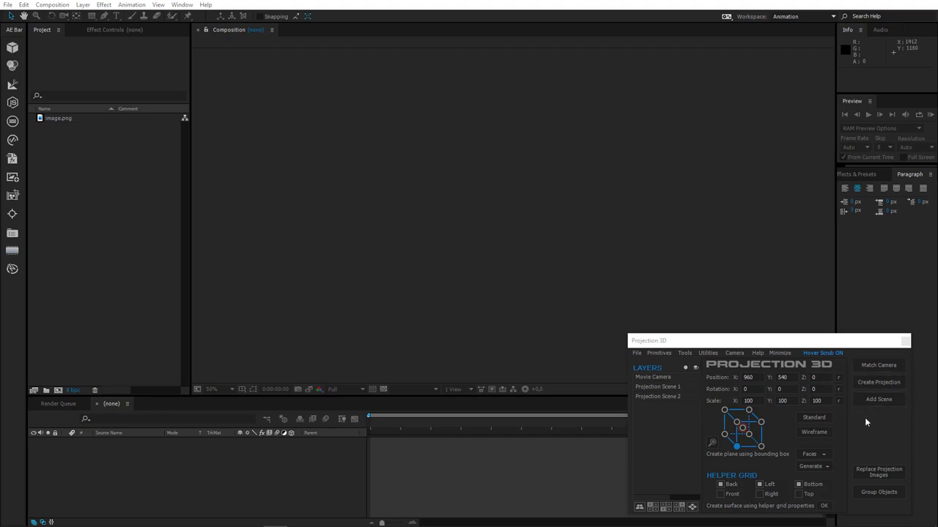
Step: Create a composition from image.png and add a match camera with its helper grid
left_click_drag(59, 118, 94, 458)
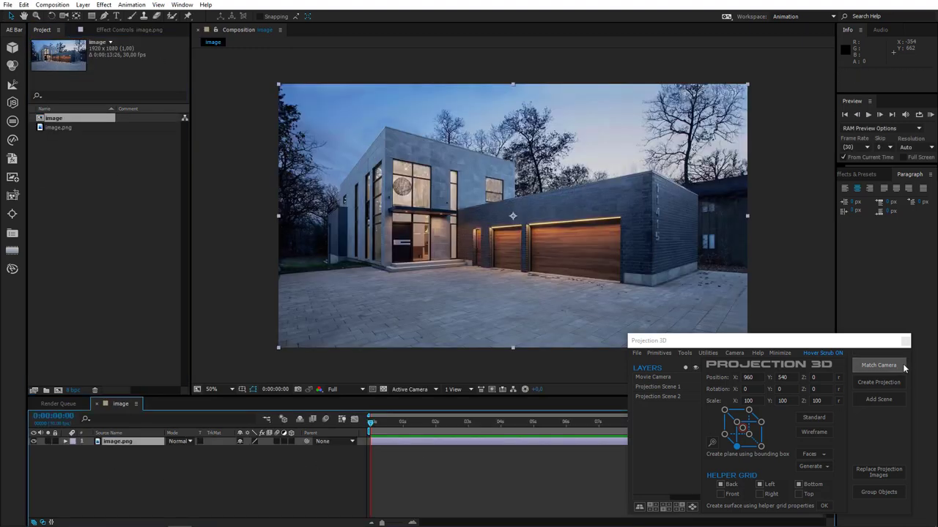
left_click(879, 366)
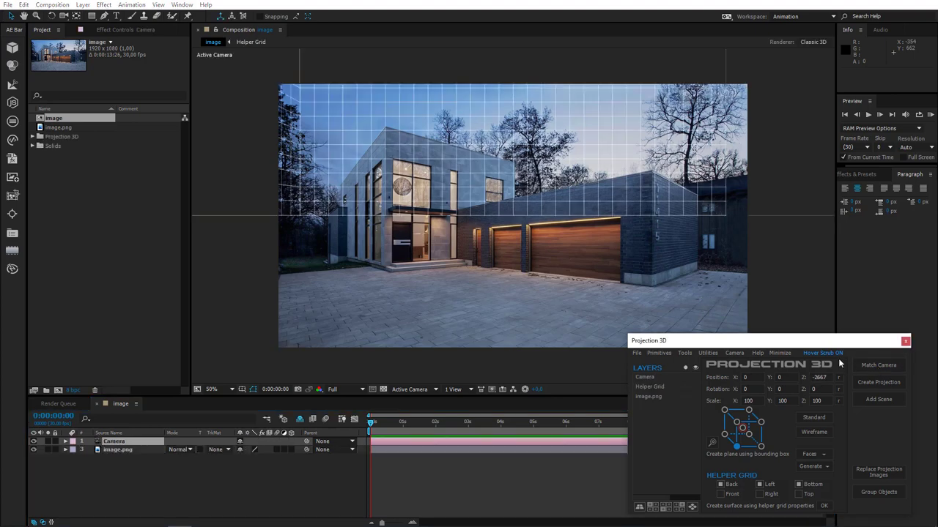
Step: Orbit the camera to align the helper grid with the house's perspective, using a 20 mm focal length
left_click(63, 16)
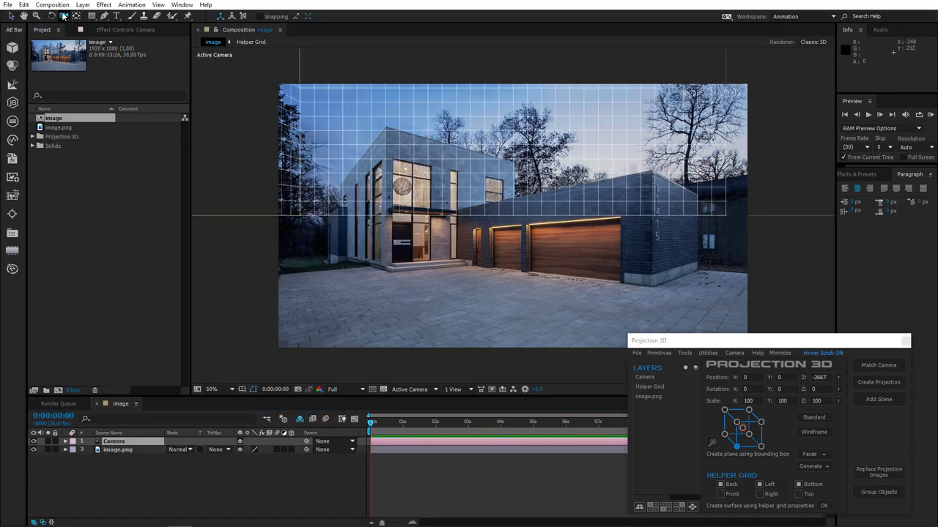
left_click_drag(440, 235, 450, 272)
double_click(125, 441)
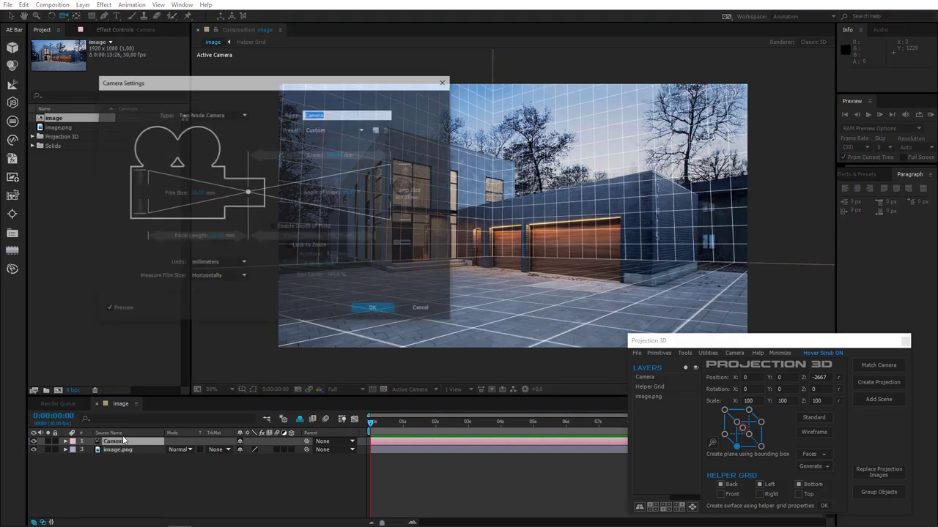
left_click(216, 236)
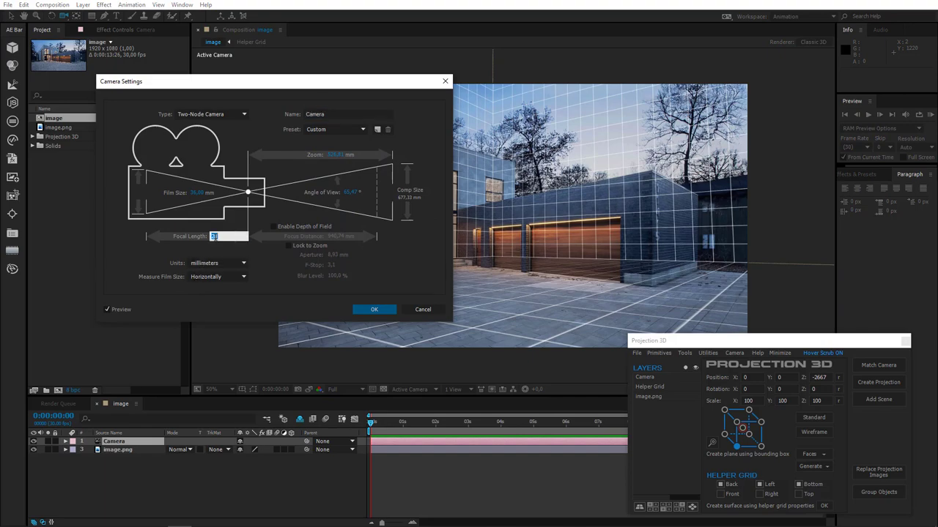
type("20")
left_click(372, 309)
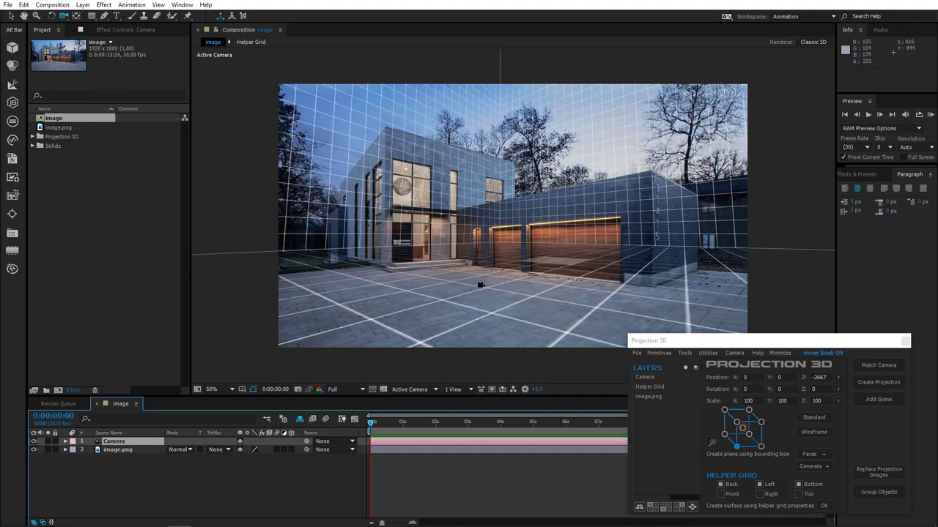
left_click_drag(481, 284, 410, 308)
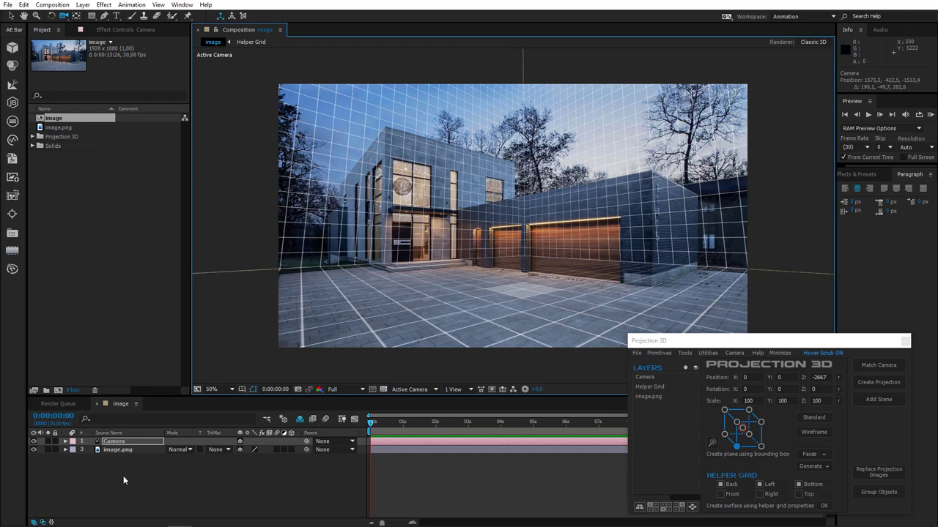
Step: Create a projection with 2 scenes from the Camera and image.png layers
left_click_drag(124, 481, 146, 444)
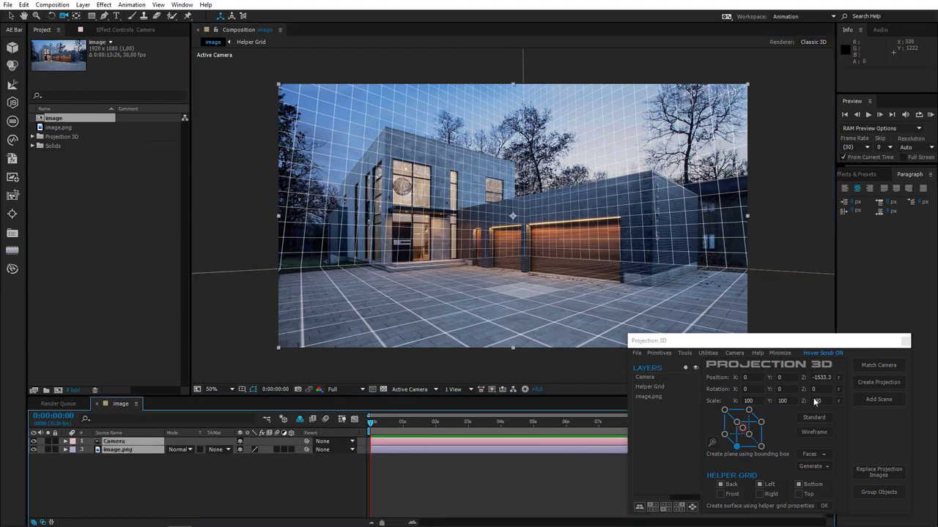
left_click(878, 382)
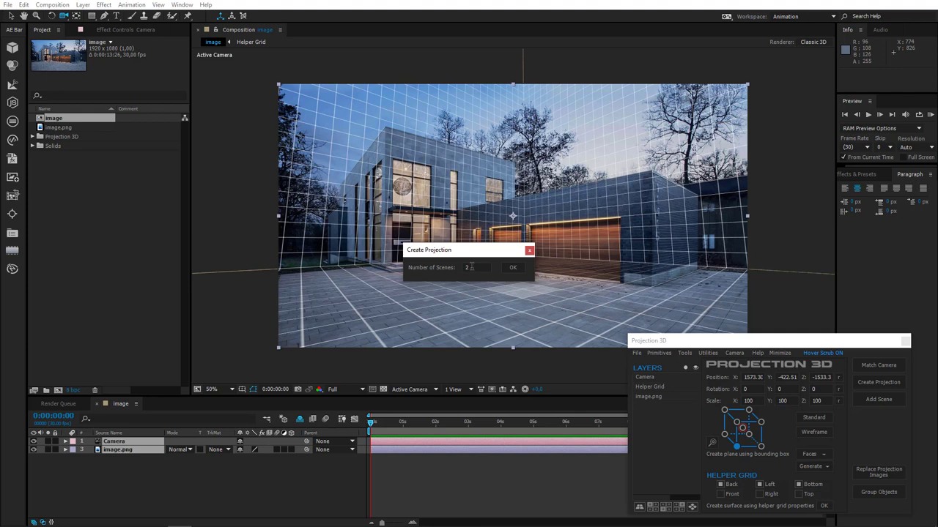
left_click(472, 268)
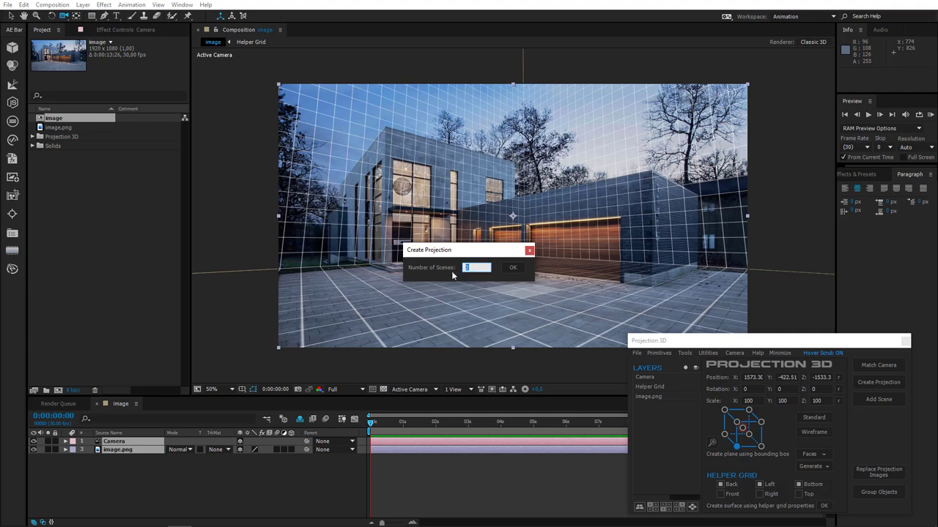
left_click(511, 268)
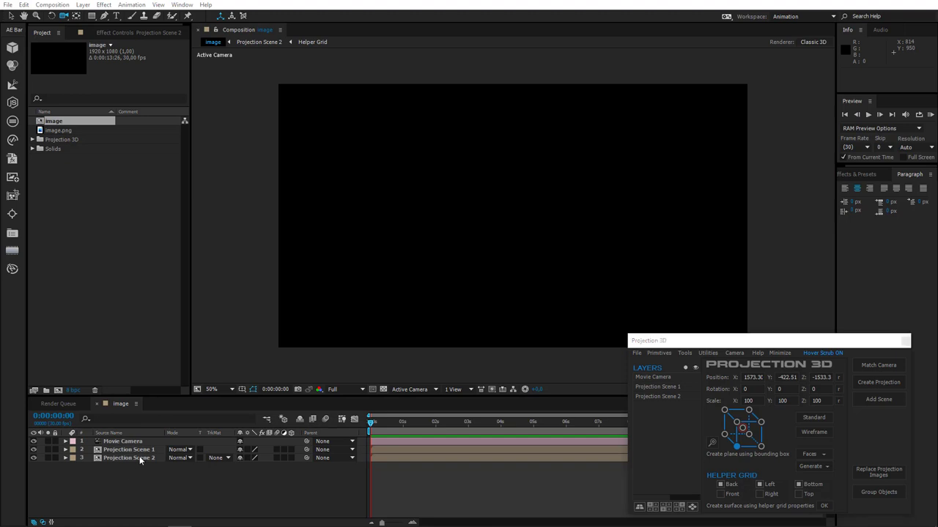
Step: Add a projection scene to the image composition and move it below Projection Scene 2
left_click(140, 458)
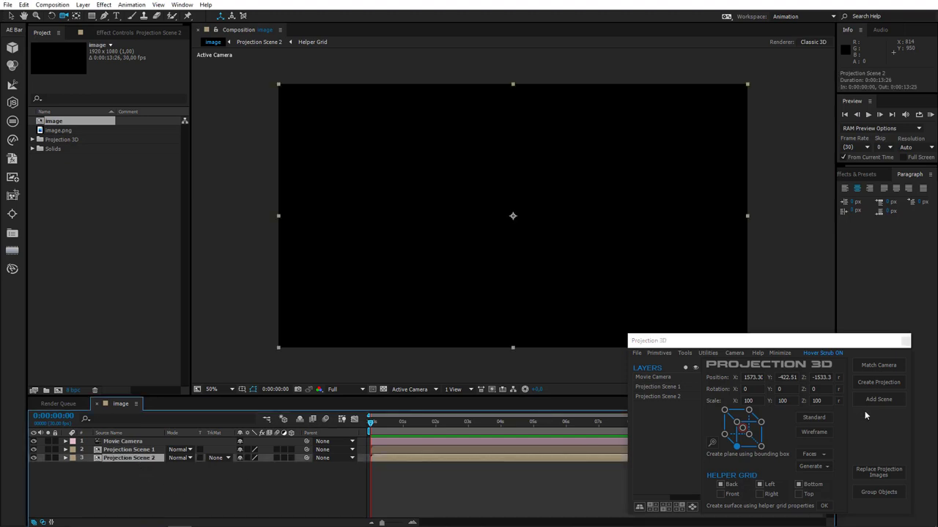
left_click(887, 400)
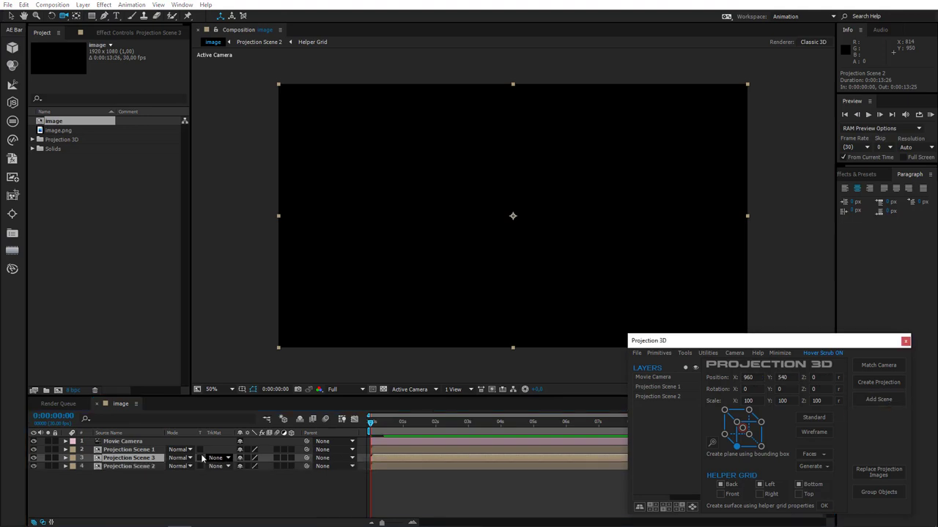
left_click_drag(151, 459, 147, 488)
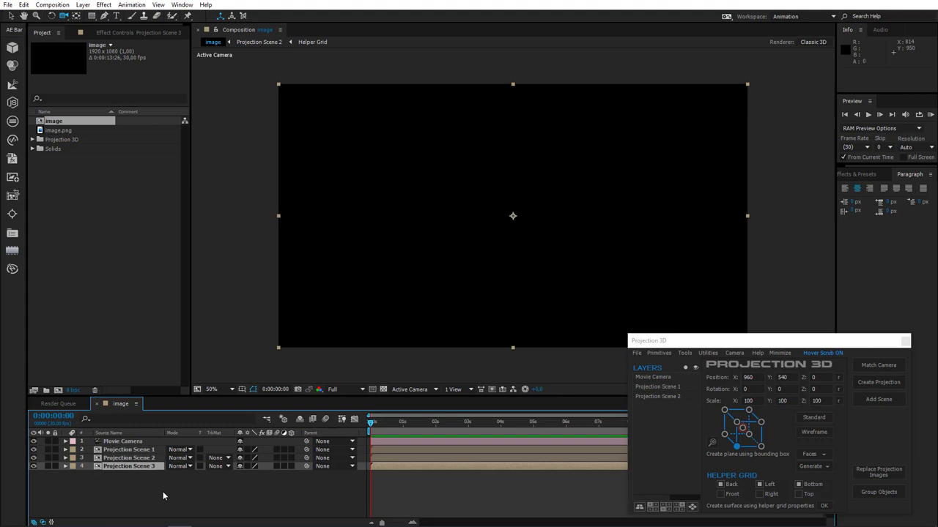
left_click(163, 491)
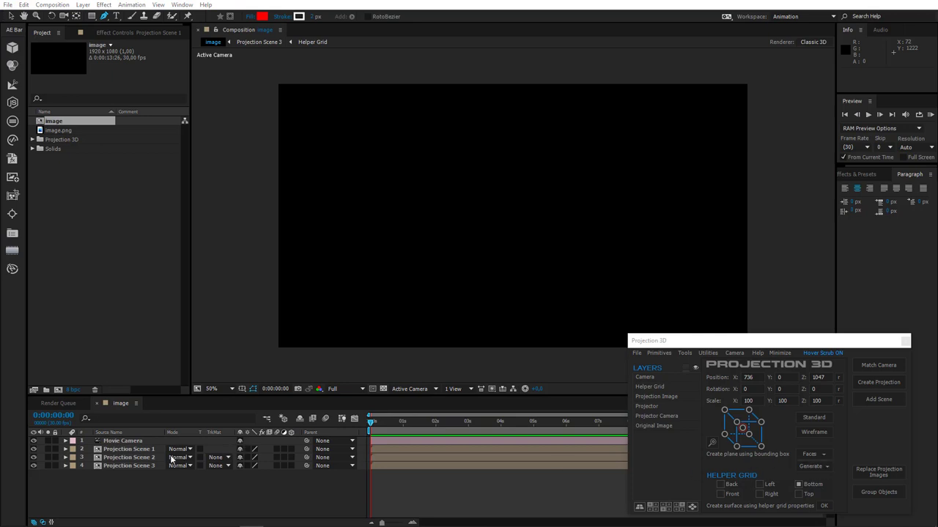
Step: Open Projection Scene 3 and create the Bottom surface from the helper grid properties
double_click(143, 466)
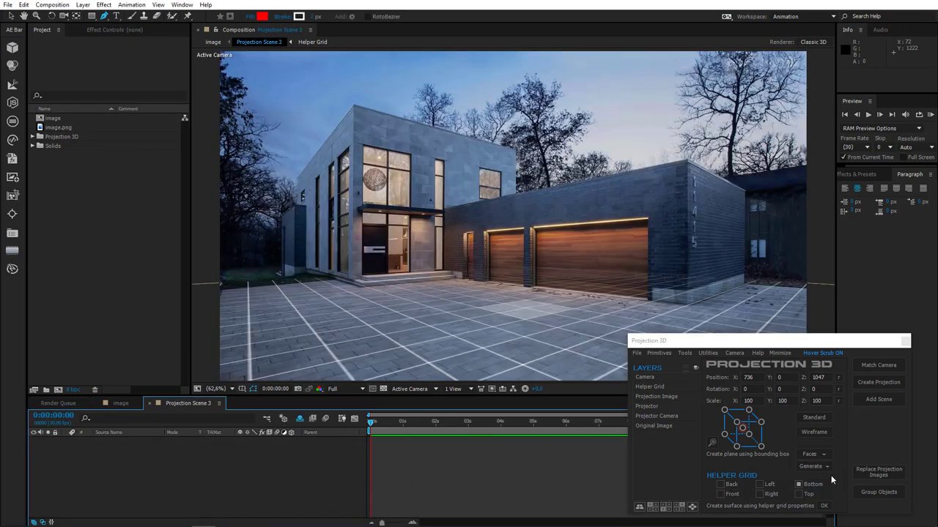
left_click(812, 466)
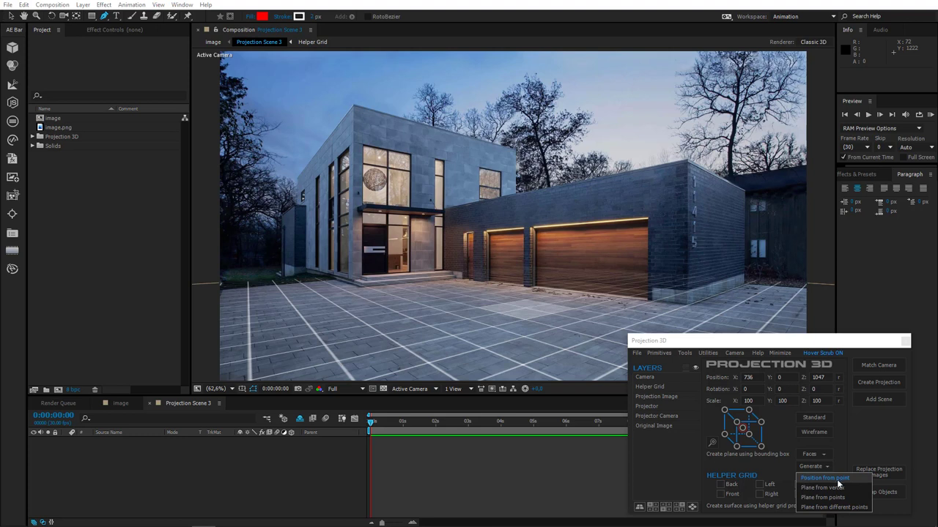
left_click(838, 487)
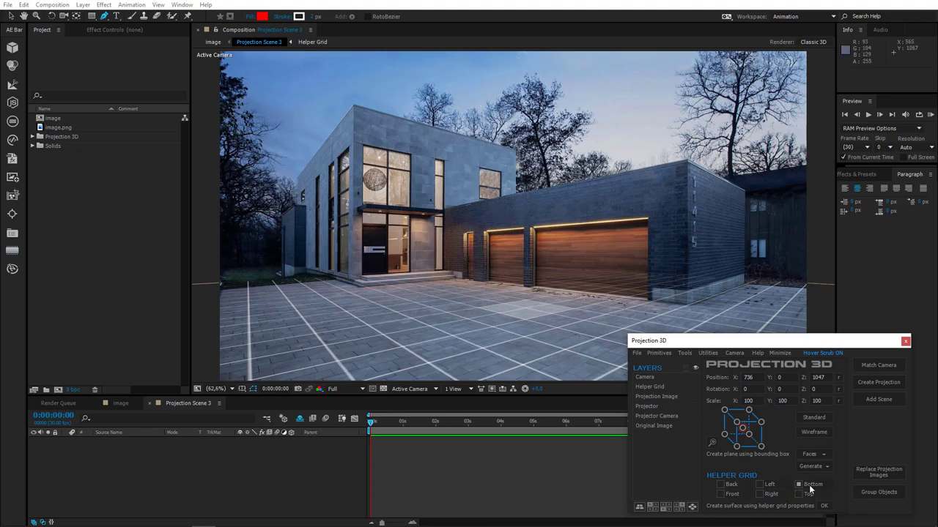
left_click(824, 507)
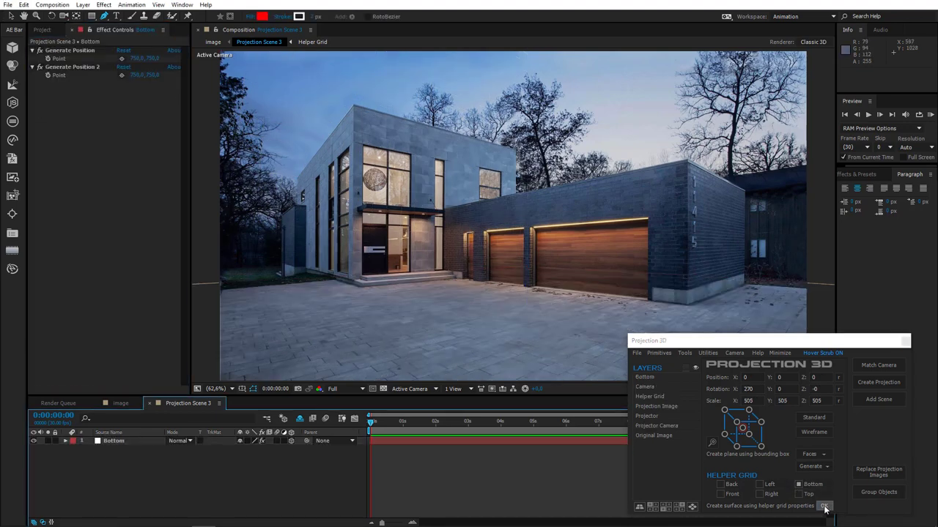
Step: Place the Bottom layer's Generate Position point on the paving in front of the house's left side and generate a position from it
left_click(64, 51)
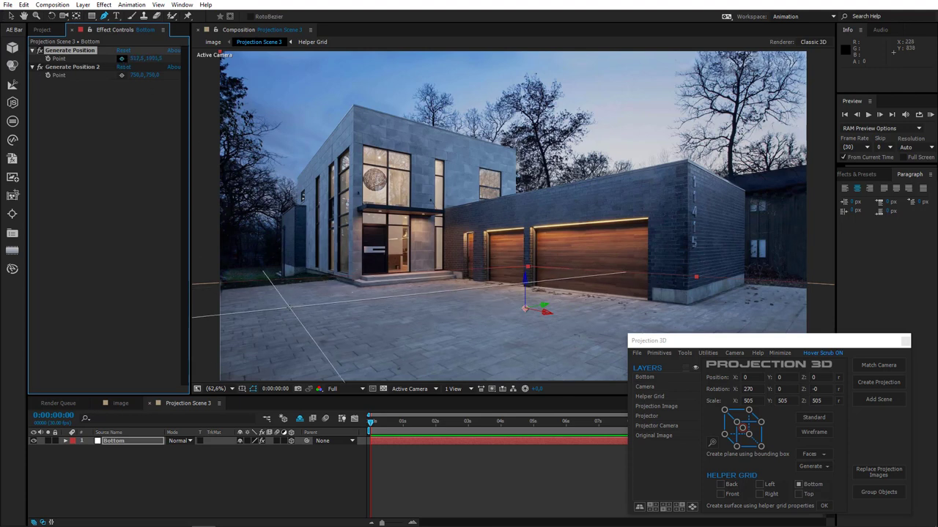
left_click(290, 312)
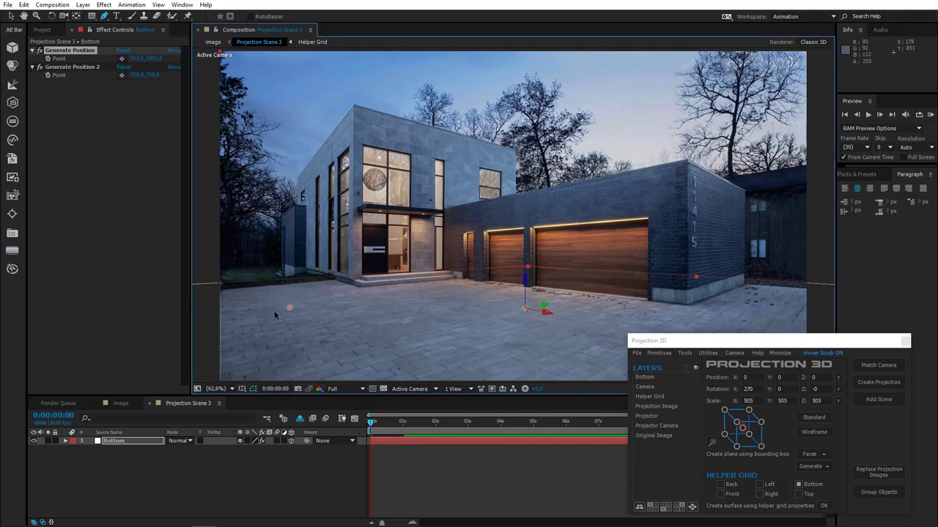
left_click(812, 467)
left_click(810, 478)
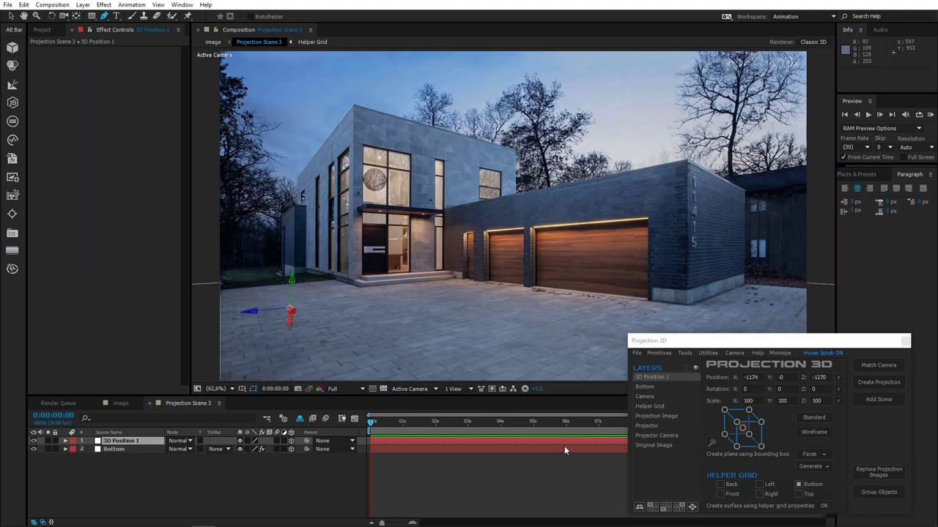
Step: Move the Bottom layer's Generate Position point to the paving in front of the large garage door and generate a second position
left_click(117, 449)
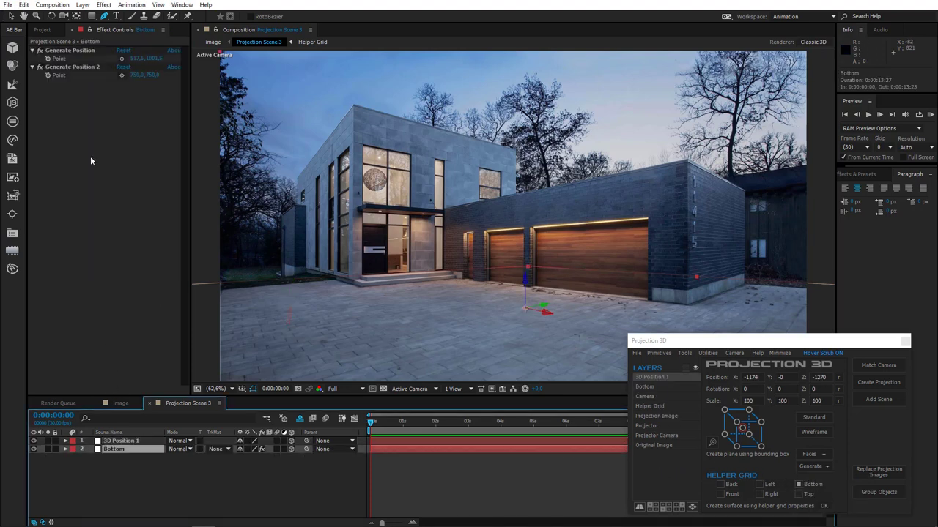
left_click_drag(290, 307, 599, 315)
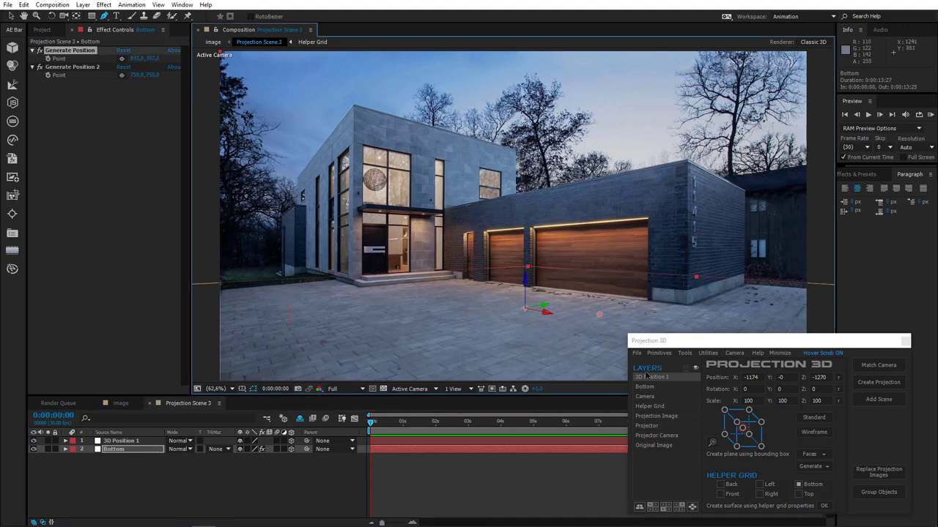
left_click(809, 467)
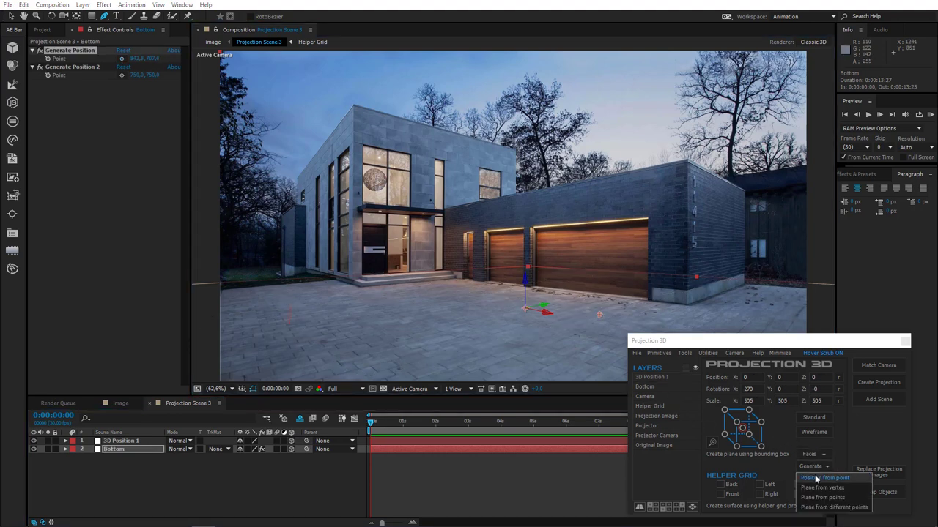
left_click(815, 480)
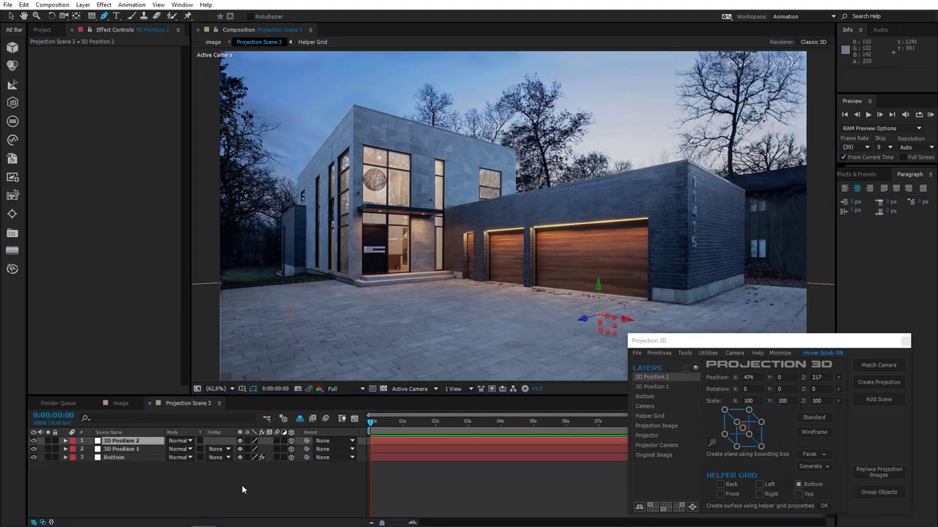
Step: Examine the Position value of 3D Position 1 and the Generate Position effect on the Bottom layer
key("comma")
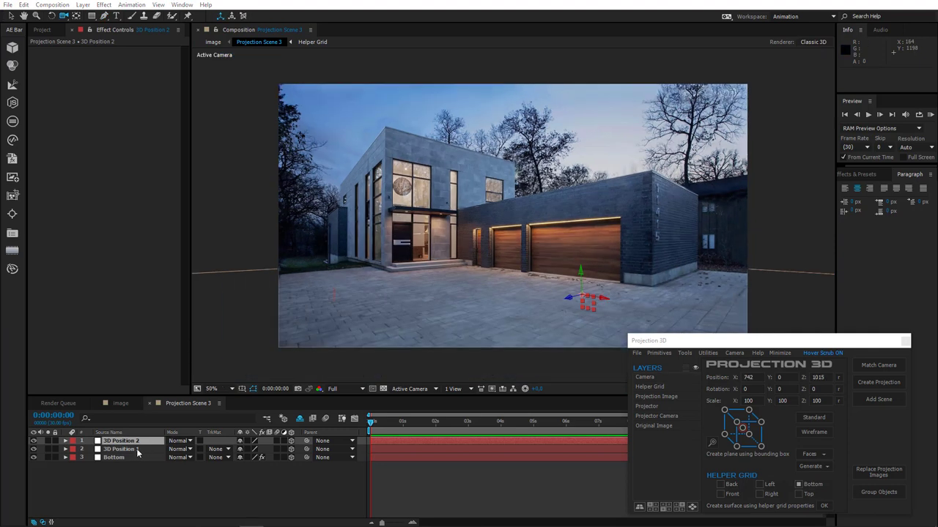
left_click(138, 450)
key("p")
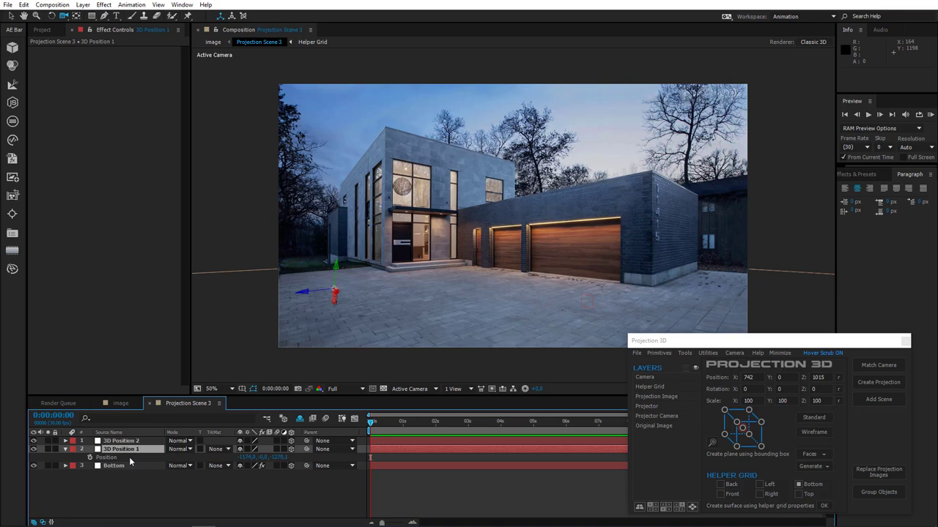
left_click(117, 466)
left_click(90, 49)
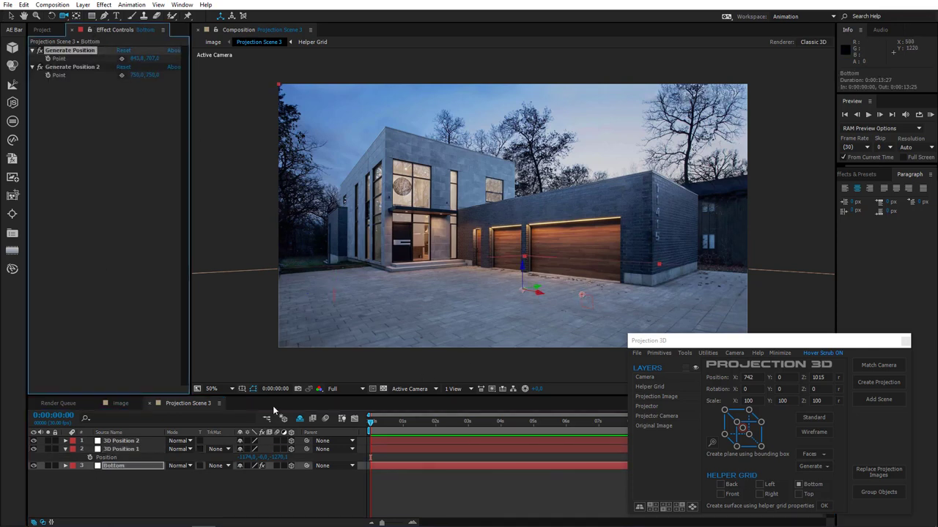
Step: Delete the 3D Position 1 and 3D Position 2 layers and select the Bottom layer
left_click(133, 451)
left_click(135, 442, "shift")
key("Delete")
left_click(127, 442)
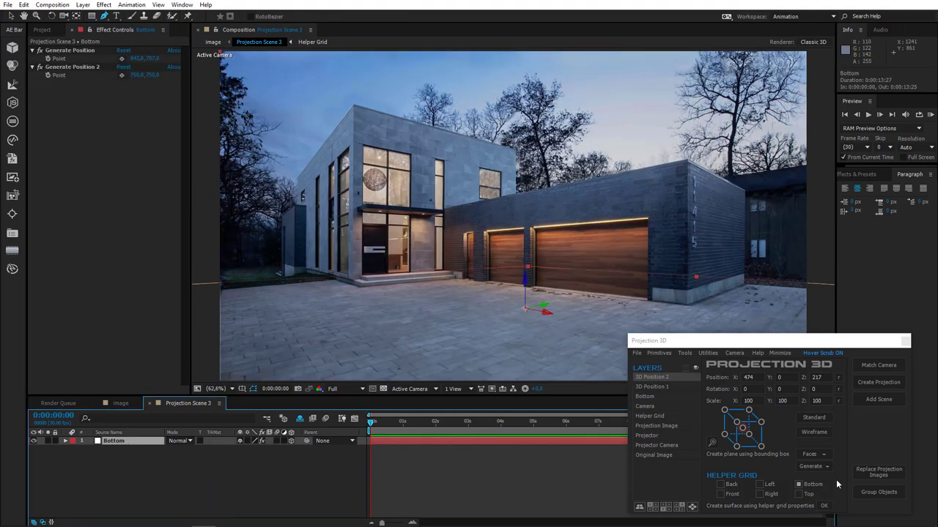
Step: Draw a three-vertex Pen mask on the Bottom layer over the paving in front of the entrance
left_click(819, 467)
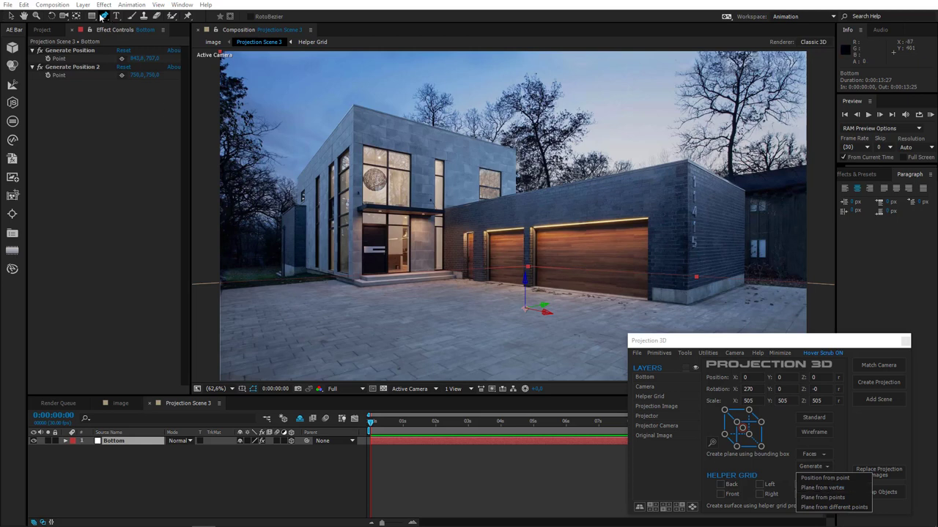
left_click(102, 16)
left_click(314, 336)
left_click(418, 308)
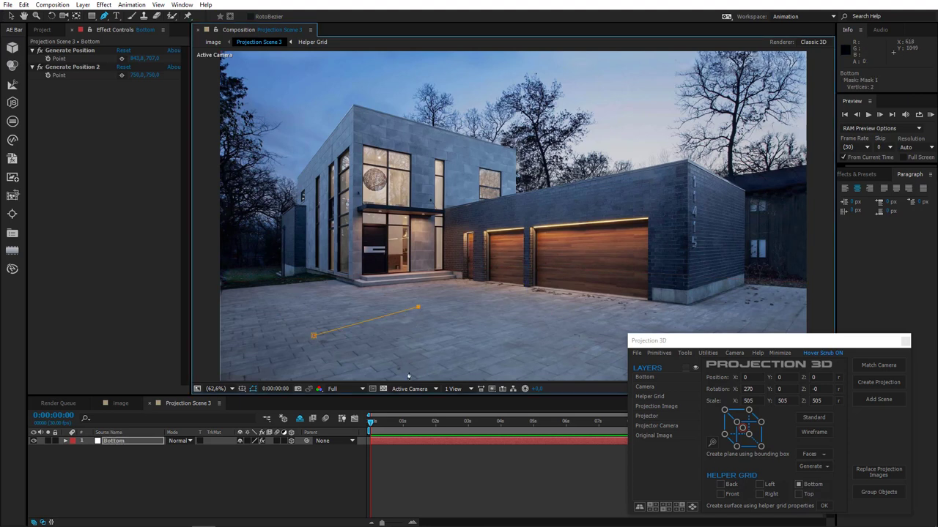
left_click(408, 372)
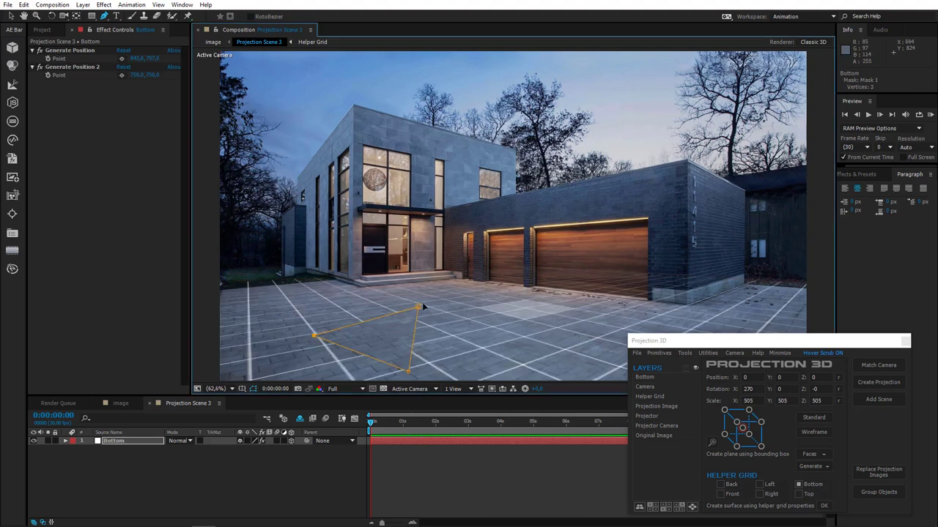
Step: Generate a plane from the mask's vertex on the Bottom layer
left_click(810, 465)
left_click(819, 491)
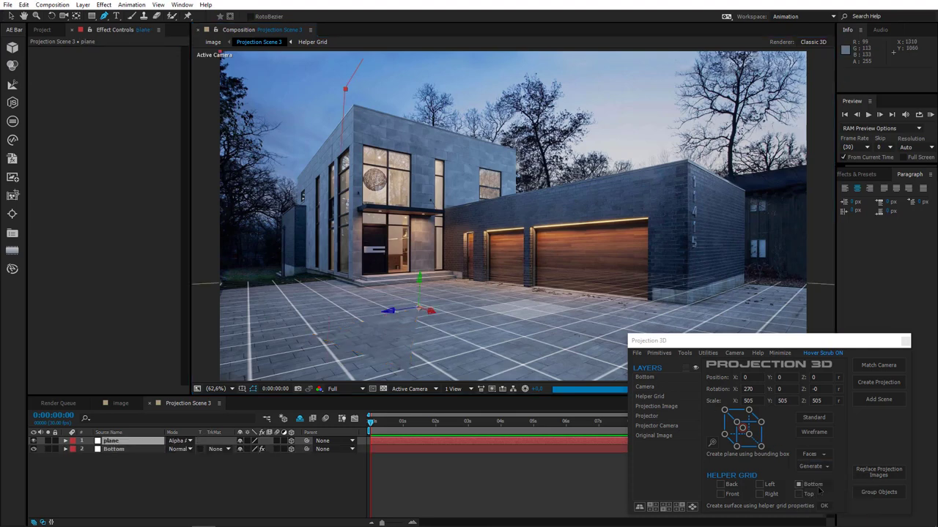
key("comma")
key("comma")
key("comma")
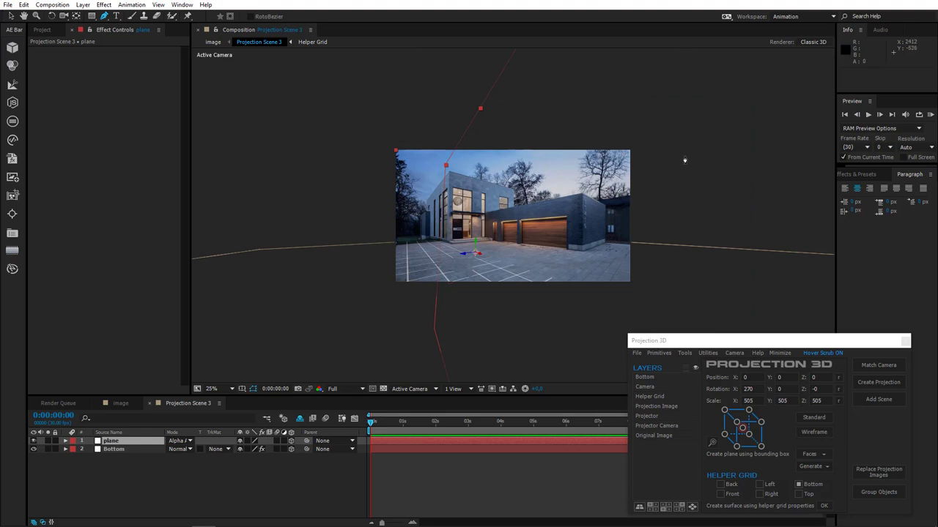
Step: Undo the plane generated from the mask vertex on the Bottom layer
key("period")
key("period")
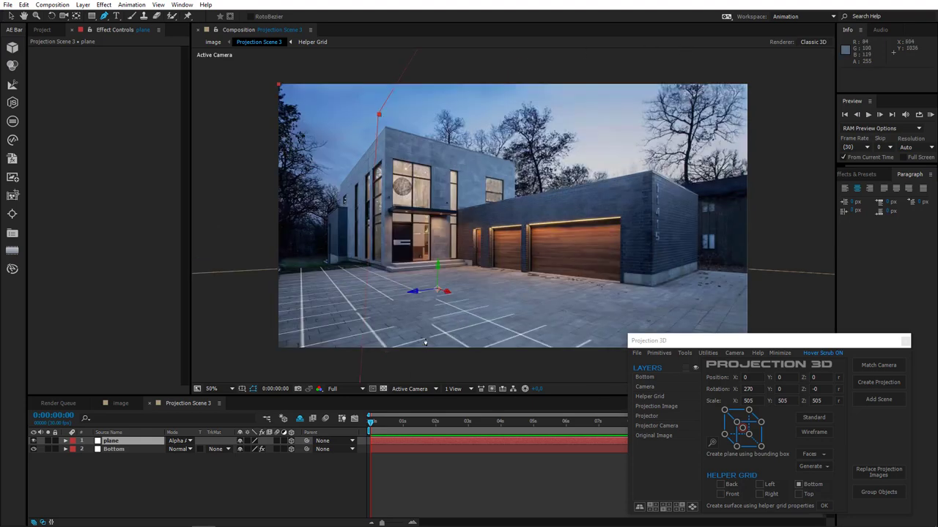
key("ctrl+z")
Step: Generate a plane from the leftmost vertex of the Bottom layer's mask and undo it
left_click(355, 313)
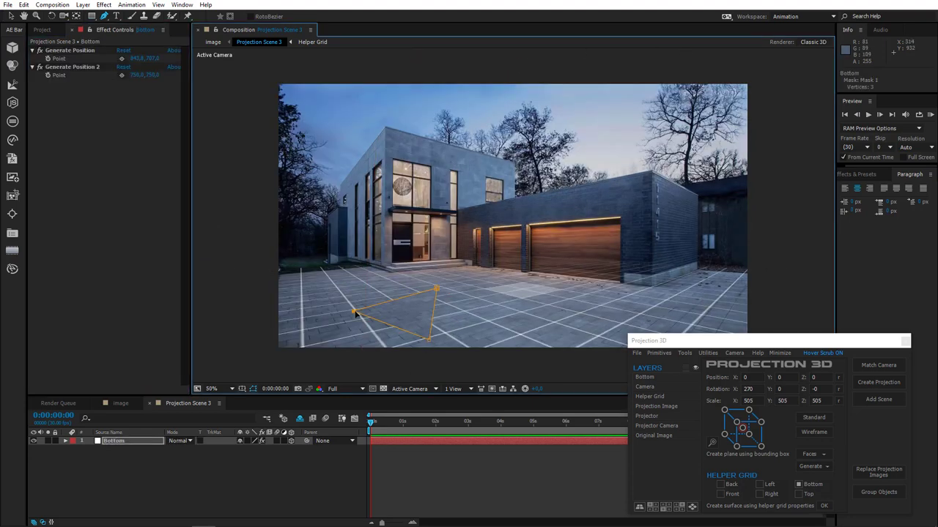
left_click(819, 466)
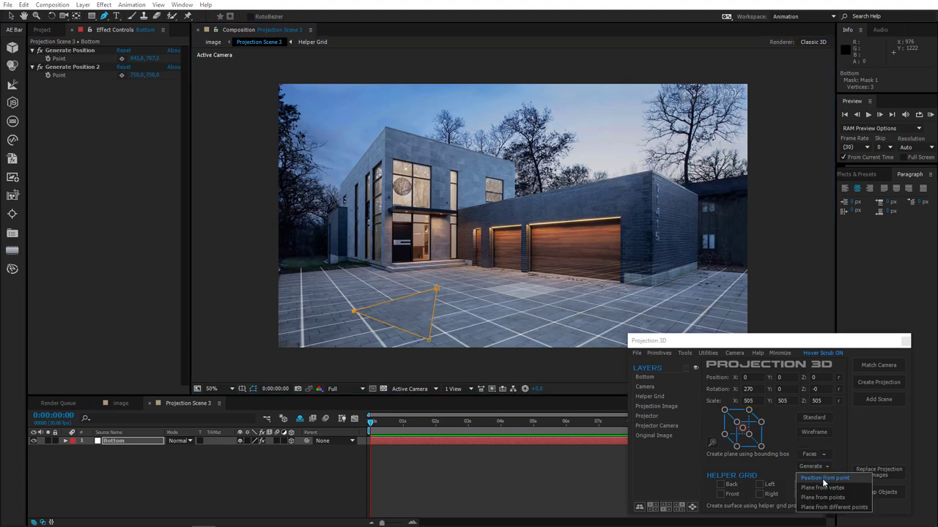
left_click(820, 490)
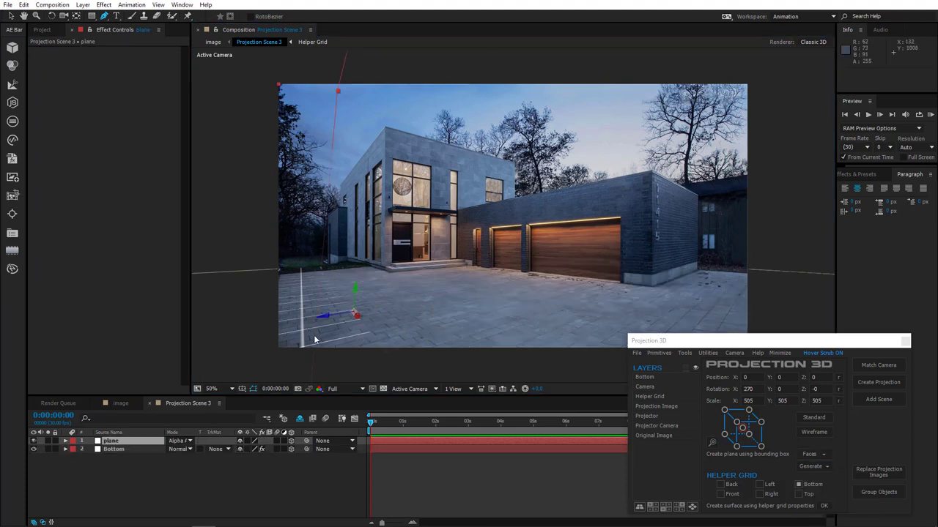
key("ctrl+z")
Step: Move the mask's lowest vertex onto the paving in front of the large garage door and generate a plane from that vertex
left_click_drag(430, 342, 568, 288)
left_click(812, 466)
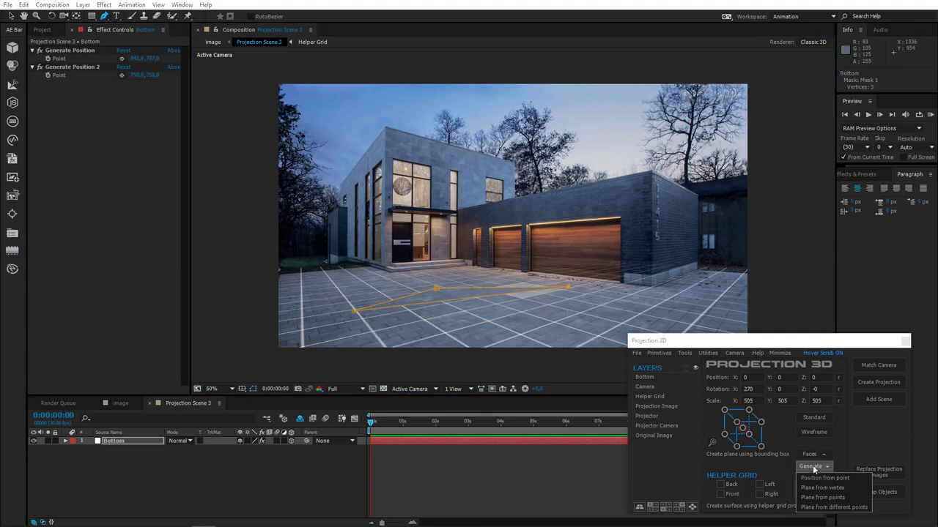
left_click(822, 494)
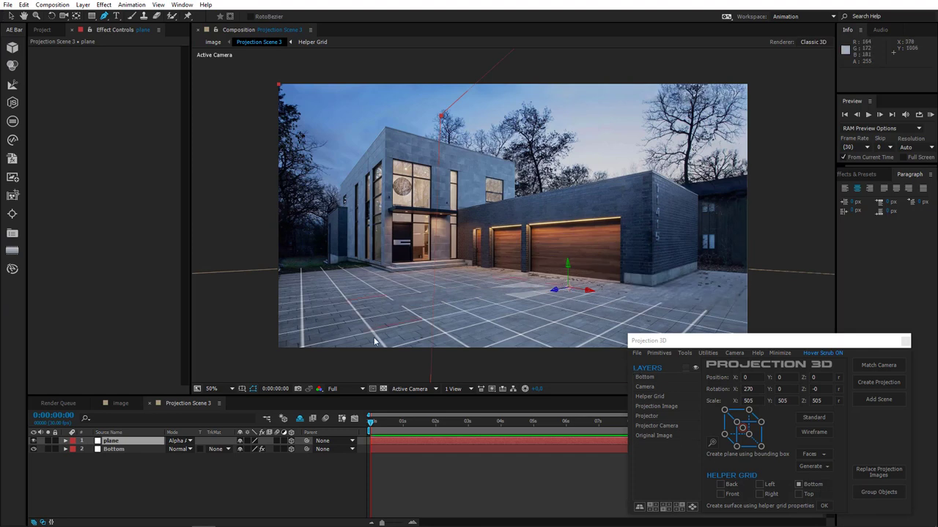
Step: Undo the generated plane and the mask on the Bottom layer, and select the Bottom layer
key("ctrl+z")
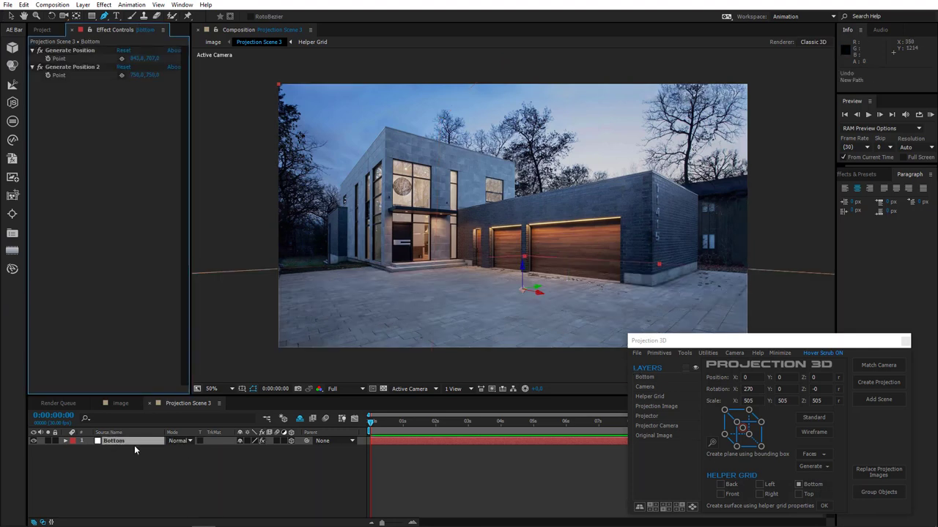
left_click(130, 442)
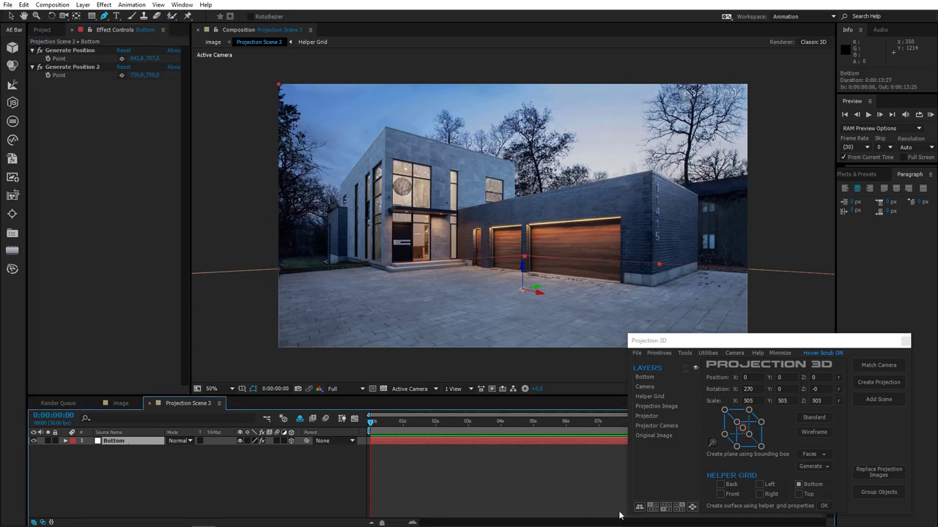
left_click(815, 467)
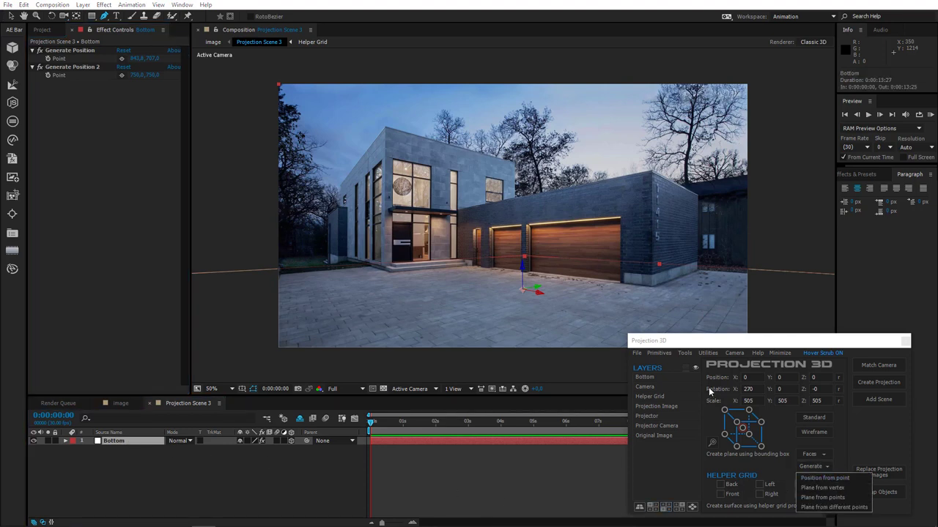
left_click(685, 353)
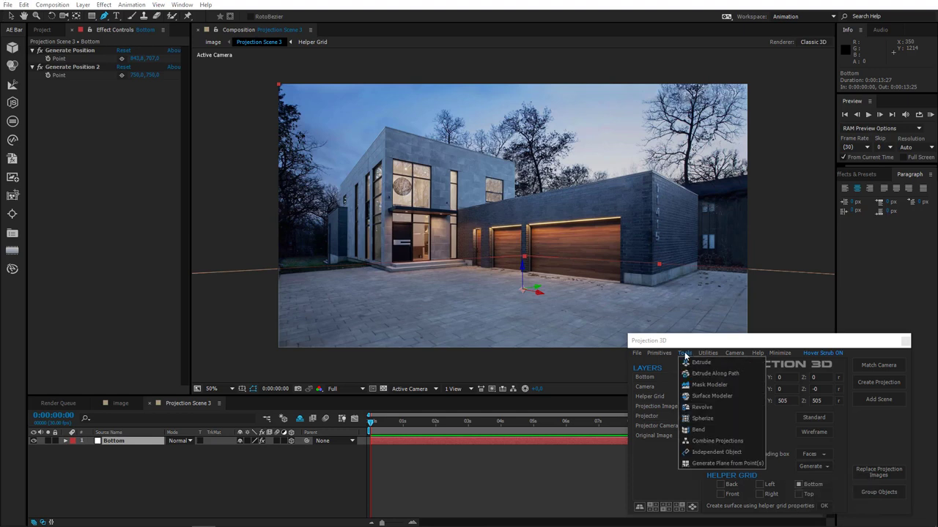
left_click(754, 464)
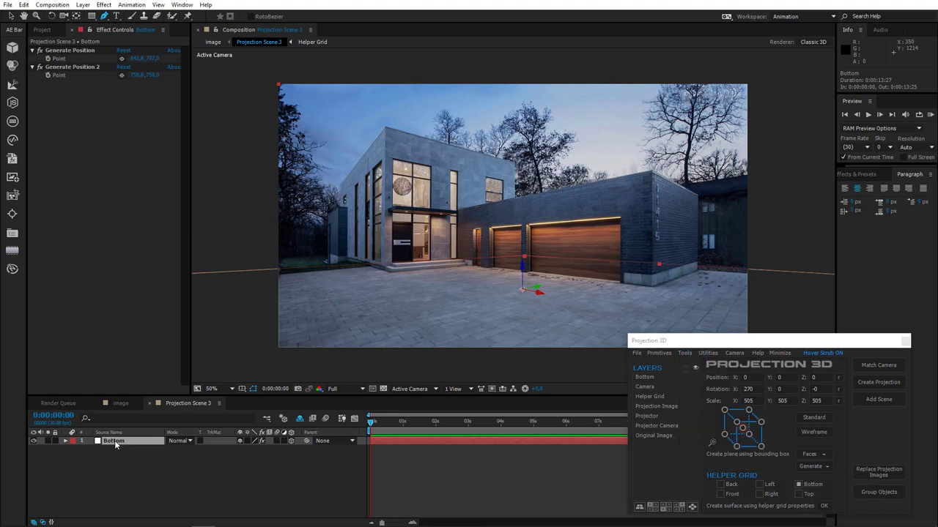
Step: Place the Bottom layer's Generate Position point at the base of the garage's front corner and generate a plane from points
left_click(121, 58)
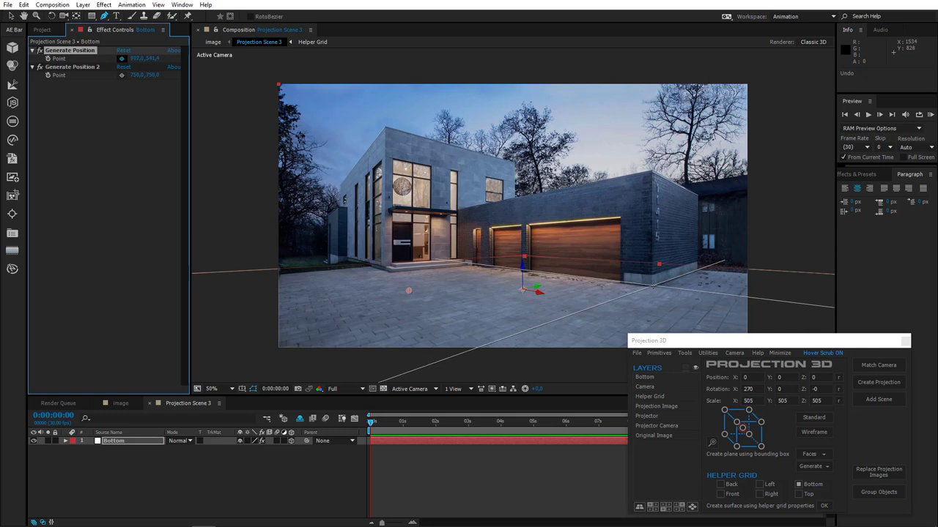
left_click(651, 286)
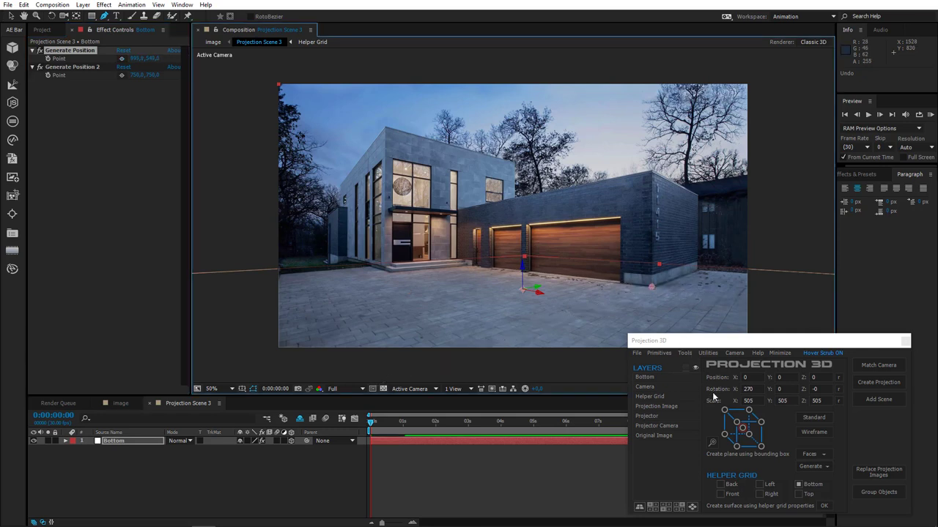
left_click(811, 466)
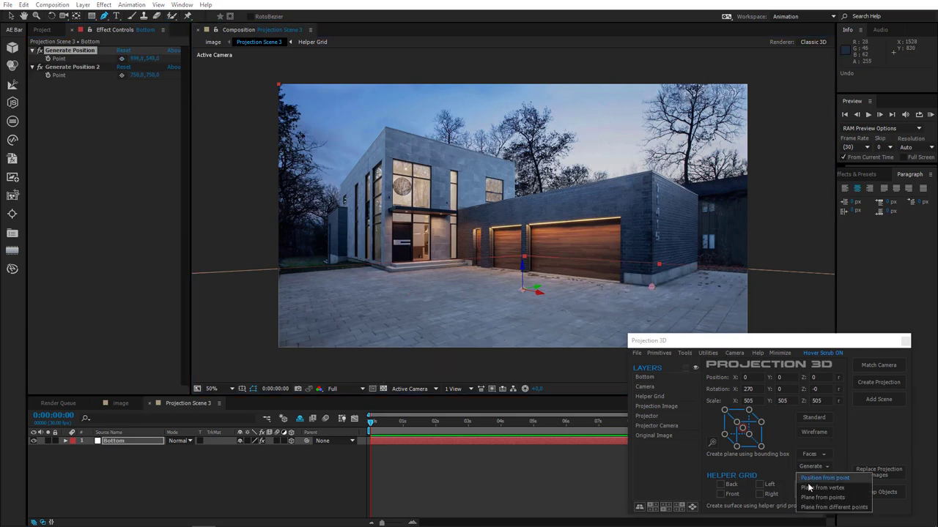
left_click(811, 498)
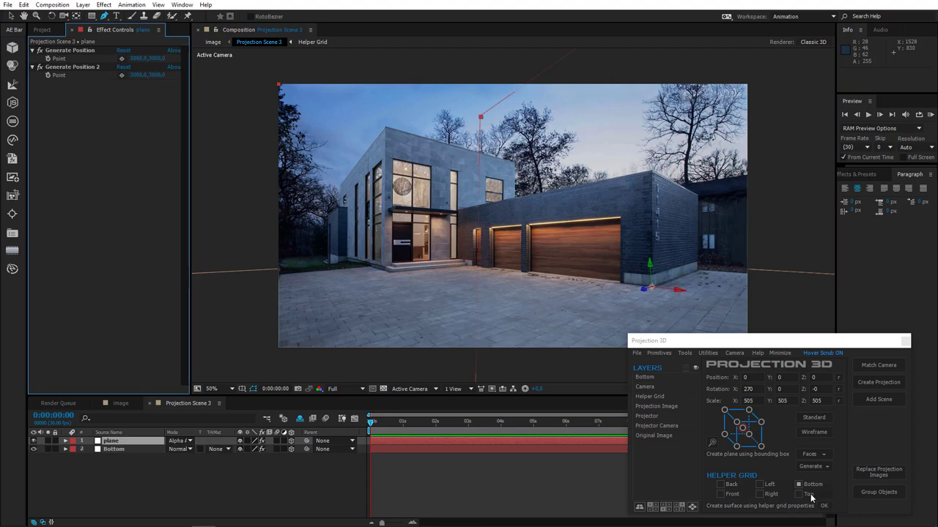
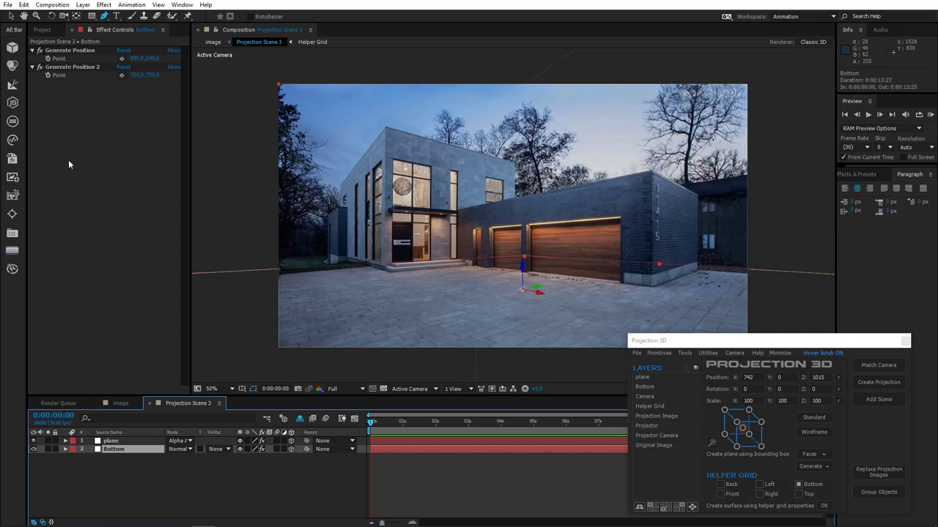
Step: Move the Bottom layer's Generate Position point to the paving near the photo's left edge and generate another plane from points
left_click(122, 58)
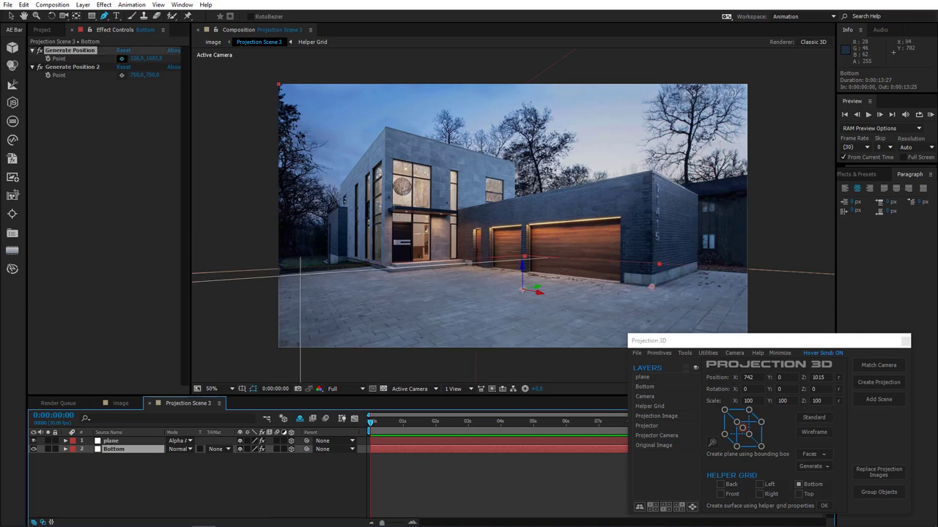
left_click(299, 285)
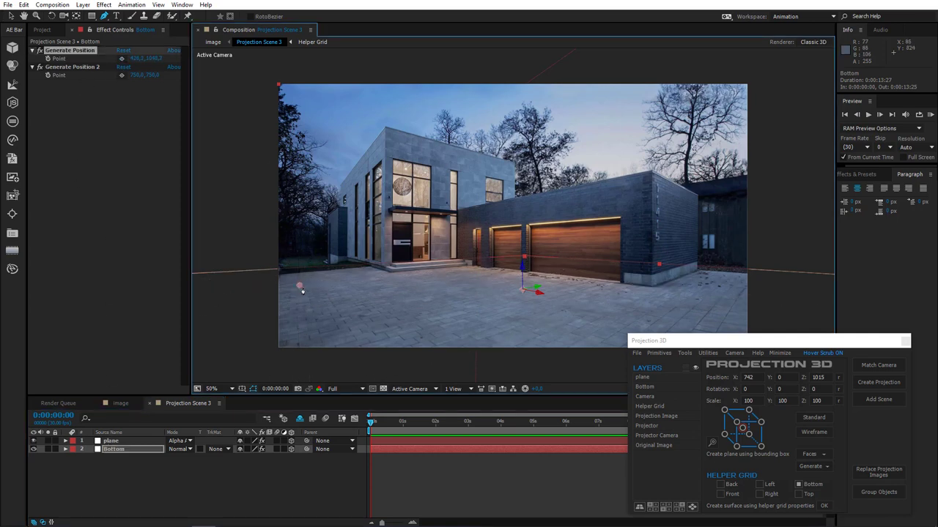
left_click(812, 466)
left_click(826, 492)
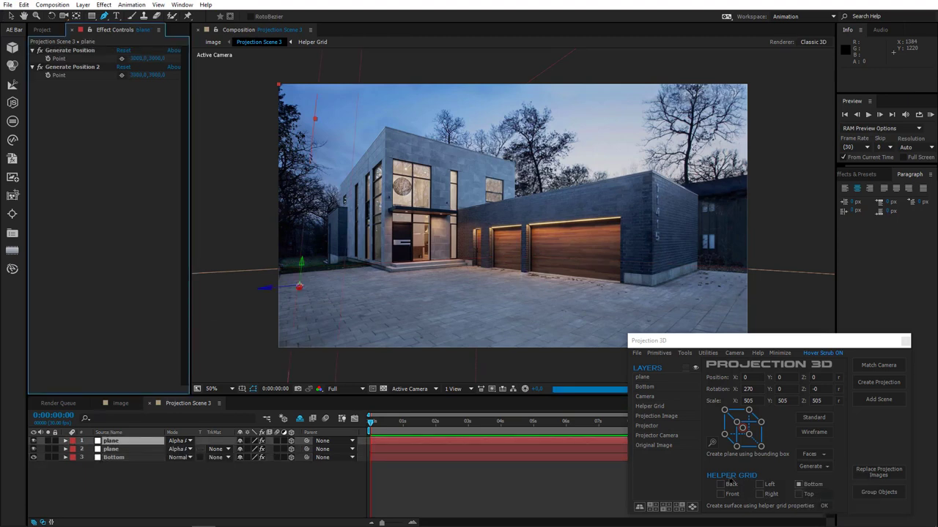
Step: Inspect the two generated plane layers from Custom View 1 and return to the Active Camera view
left_click(123, 449)
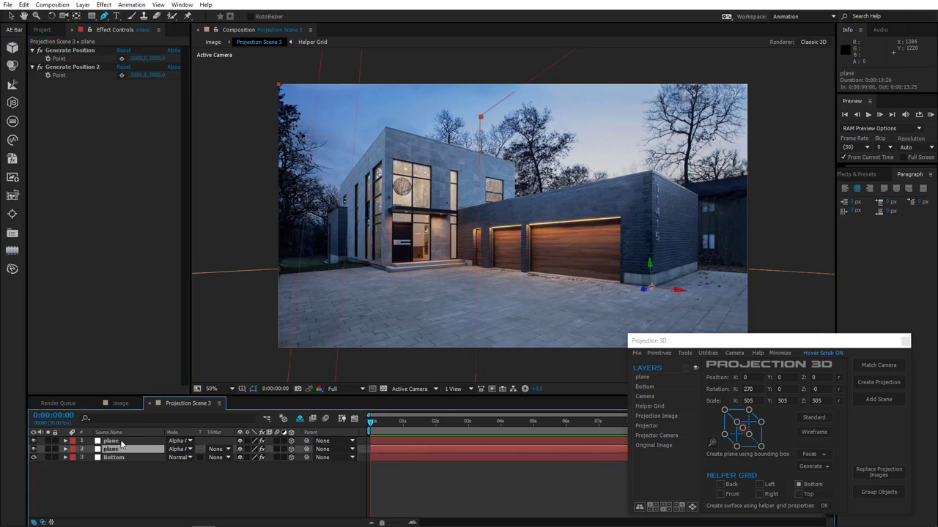
left_click(117, 441)
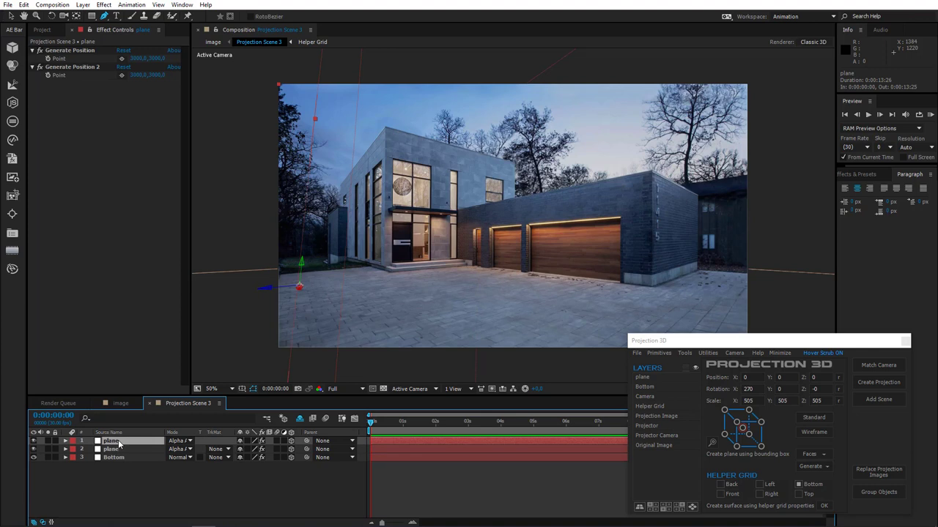
left_click(405, 388)
left_click(429, 359)
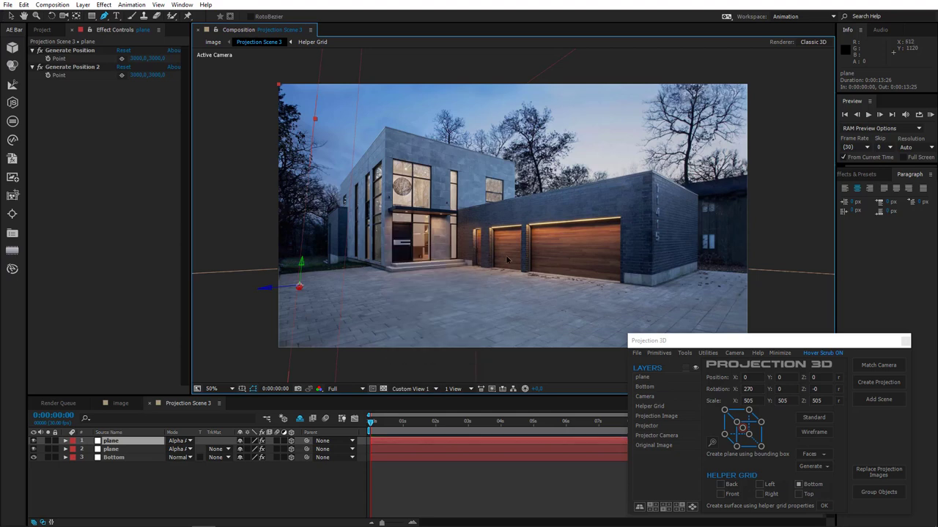
left_click(64, 15)
mouse_move(503, 245)
left_mouse_down()
mouse_move(483, 248)
mouse_move(510, 245)
left_mouse_up()
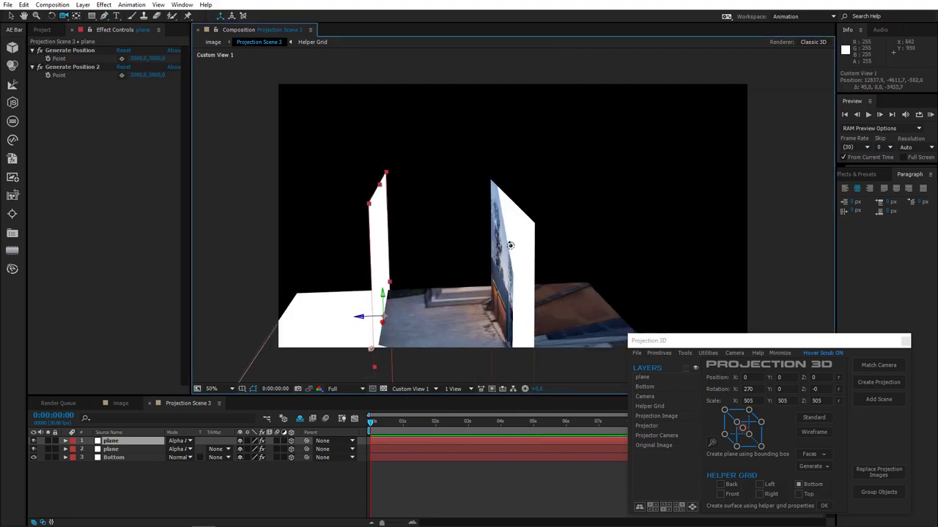
left_click(411, 389)
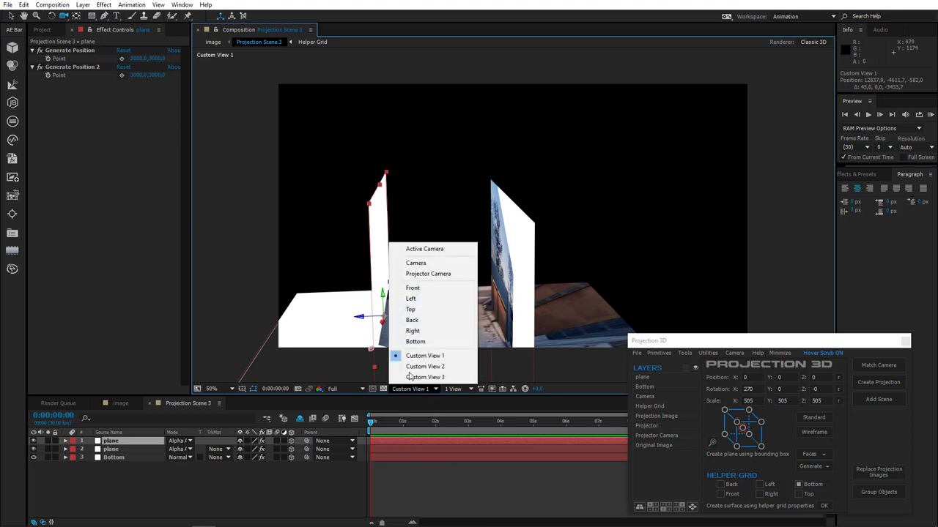
left_click(419, 251)
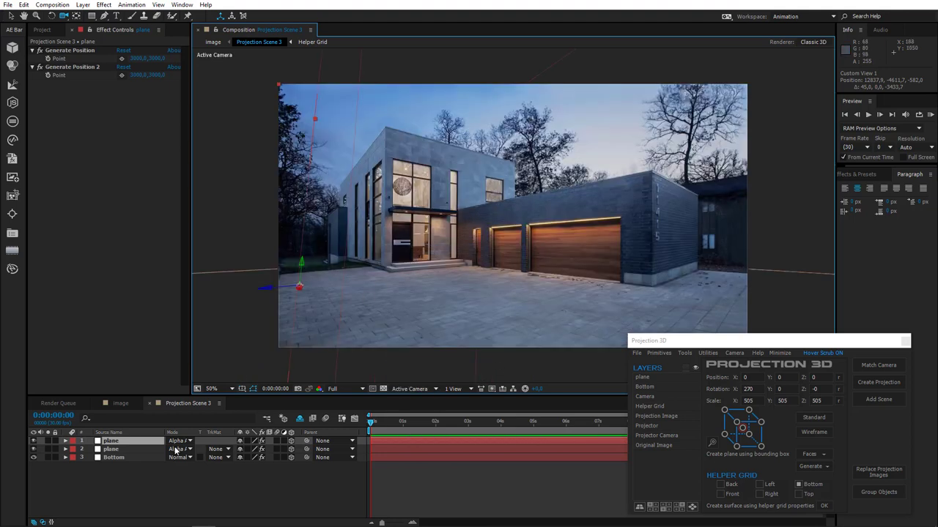
Step: Place the Generate Position point of the plane in layer 2 at the top of the garage's front corner
left_click(111, 449)
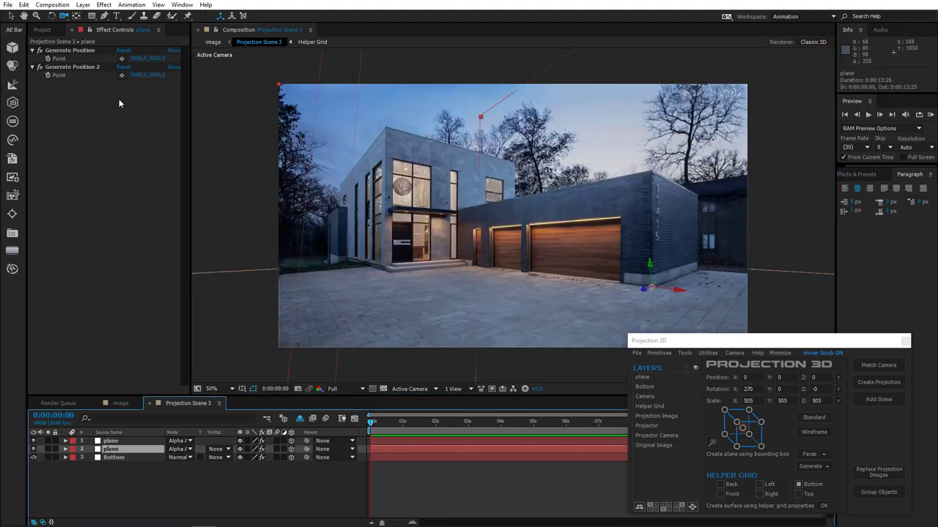
left_click(118, 51)
left_click_drag(411, 146, 655, 175)
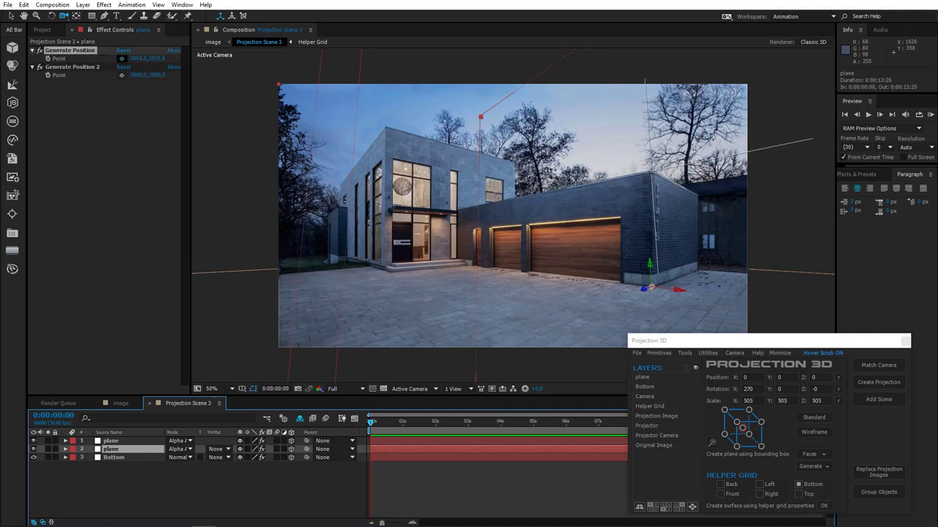
Step: Start Plane from different points and get the garage-corner point of the layer 2 plane as the first point
left_click(817, 469)
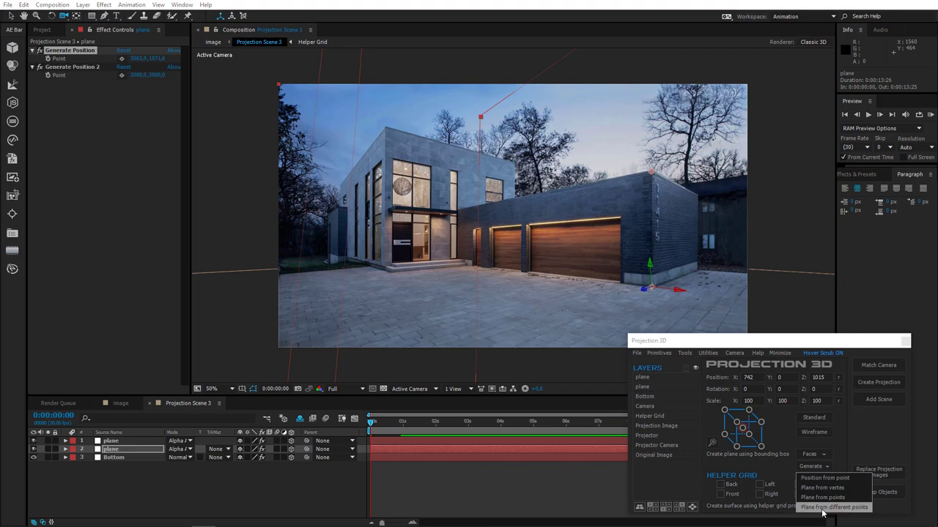
left_click(826, 507)
left_click_drag(477, 230, 163, 184)
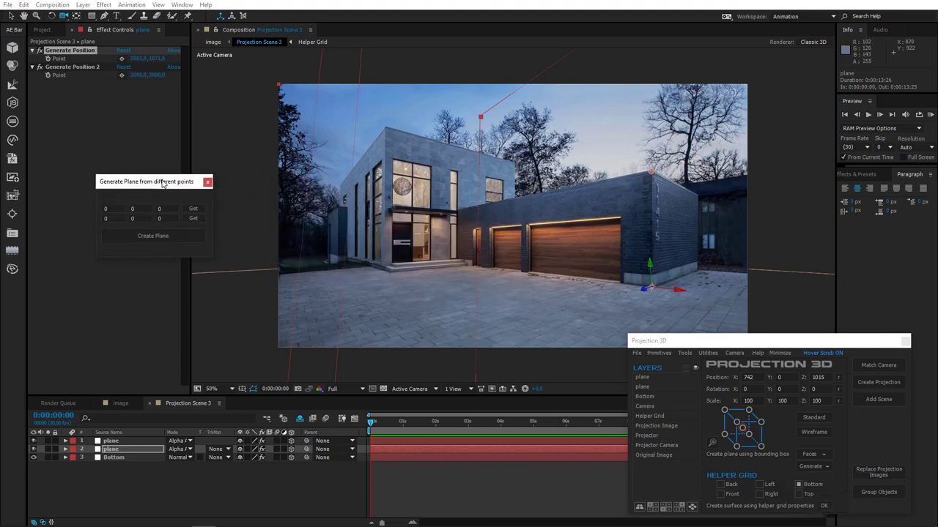
left_click(652, 176)
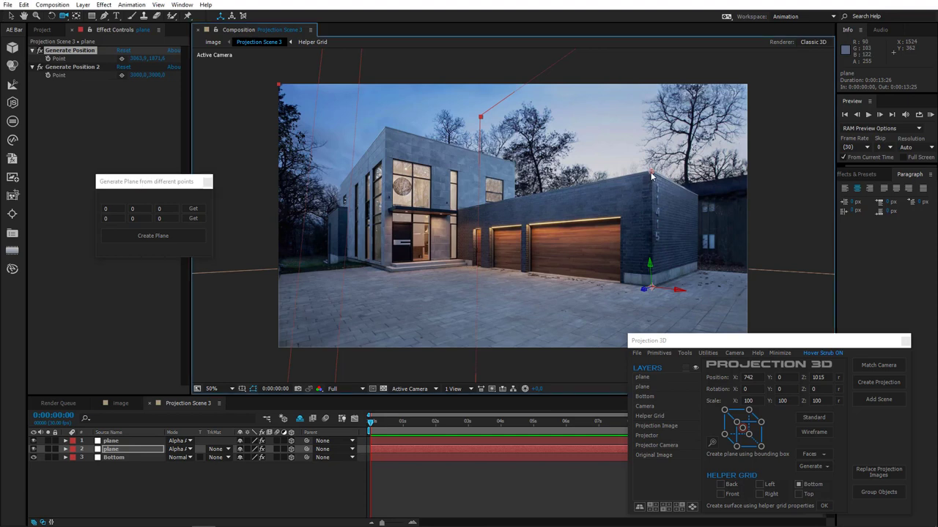
left_click(194, 211)
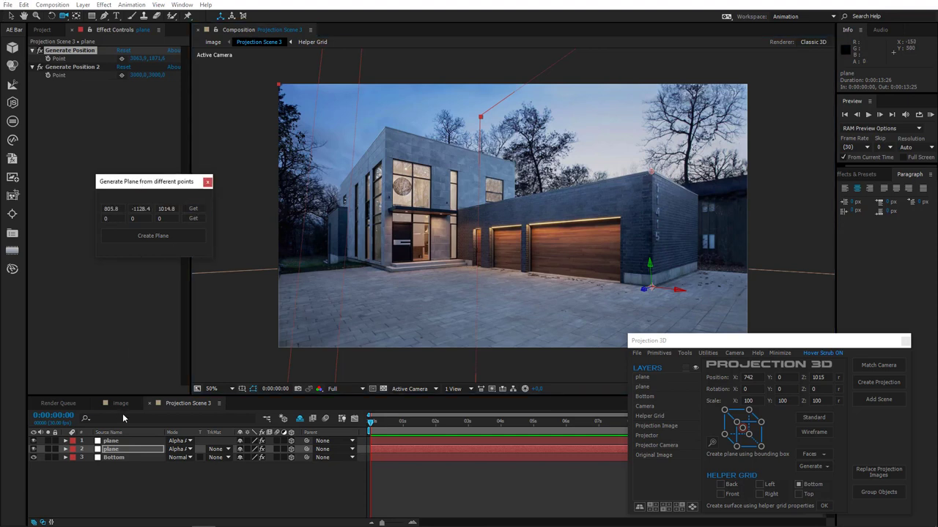
Step: Place the layer 1 plane's Generate Position point beside the upper left edge of the house and get it as the second point
left_click(111, 441)
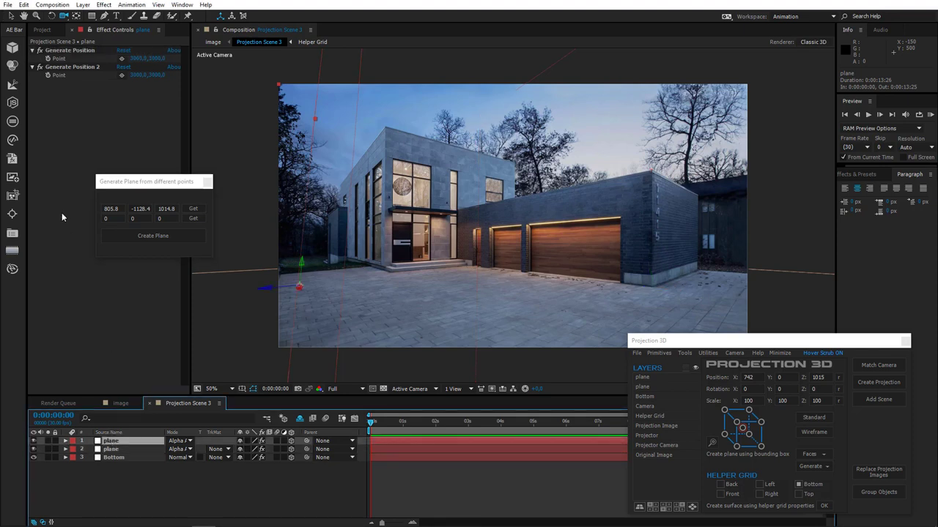
left_click(122, 61)
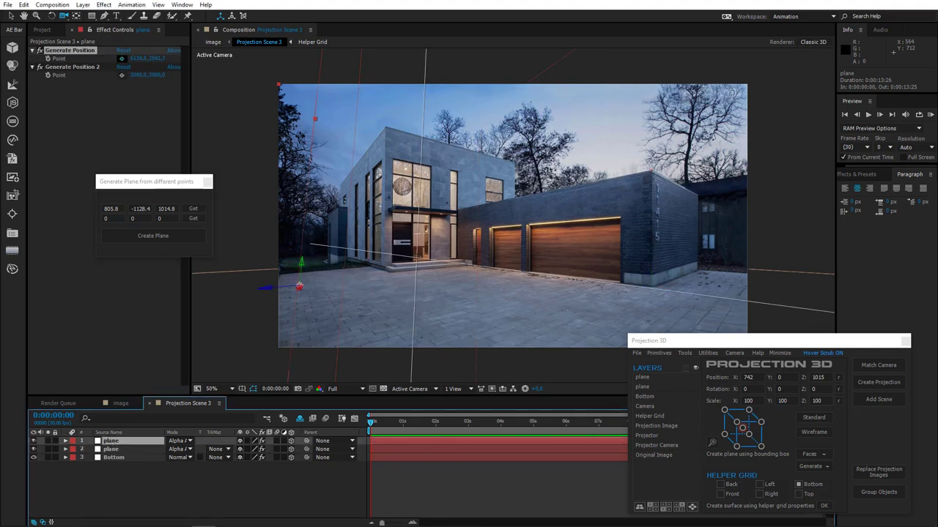
left_click(339, 176)
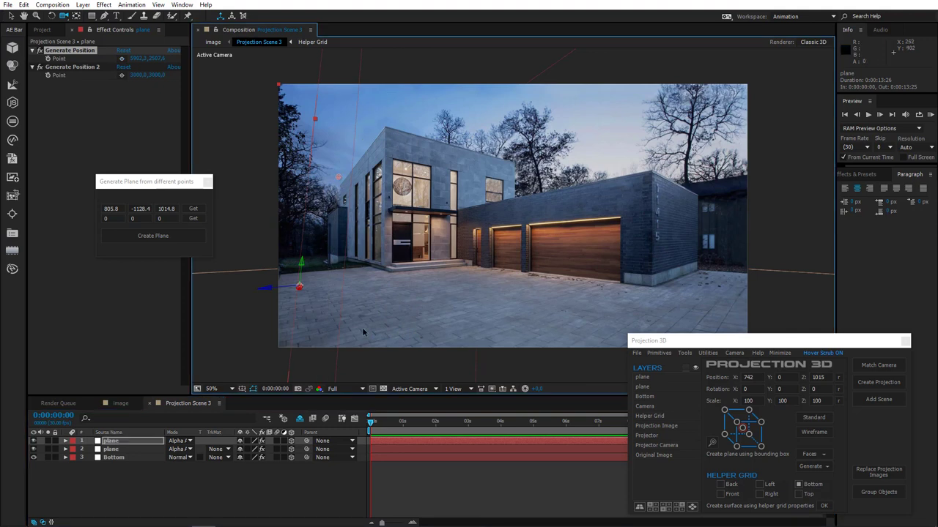
left_click(194, 218)
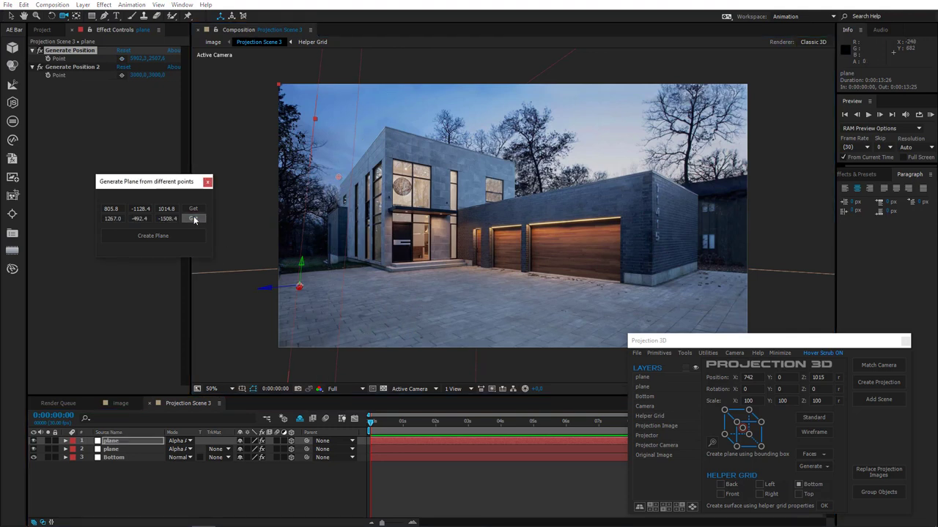
Step: Create the plane from the two stored points and inspect it from Custom View 1
left_click(152, 236)
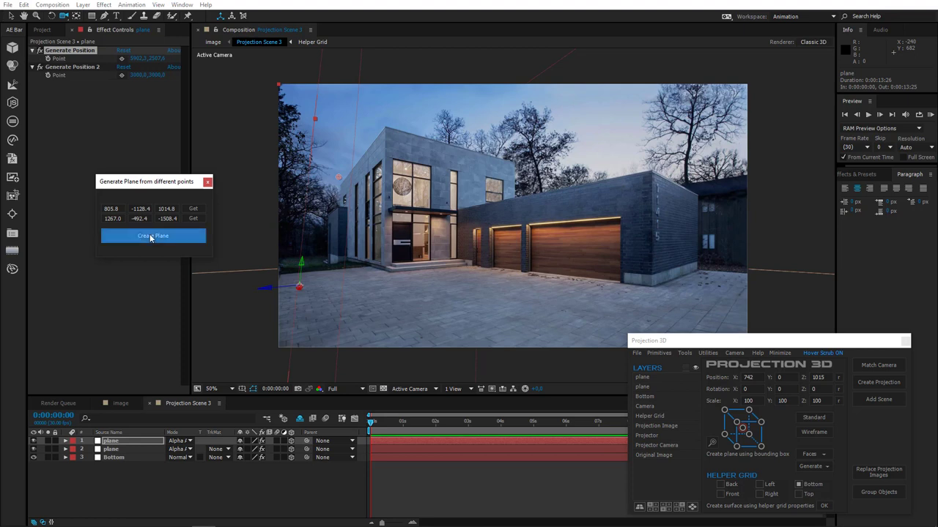
left_click(412, 389)
left_click(432, 357)
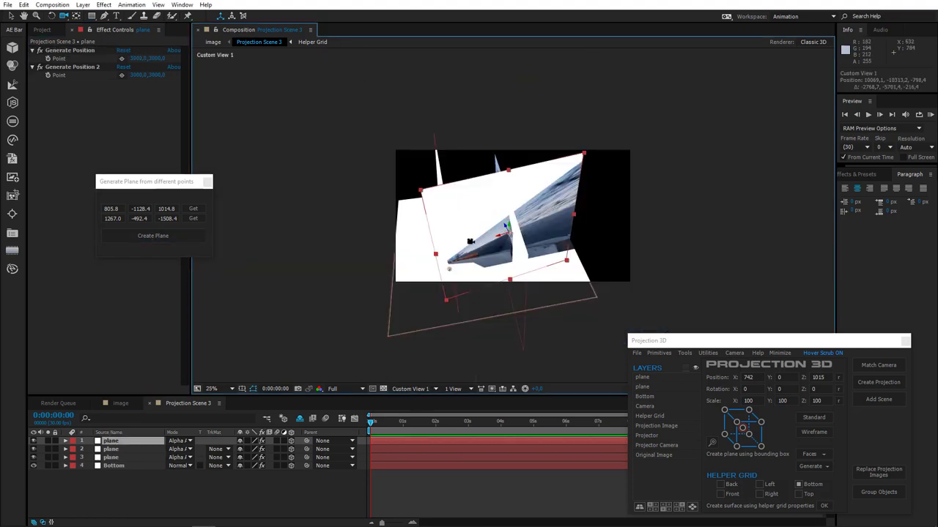
left_click_drag(487, 303, 482, 217)
scroll(482, 217, "down", 2)
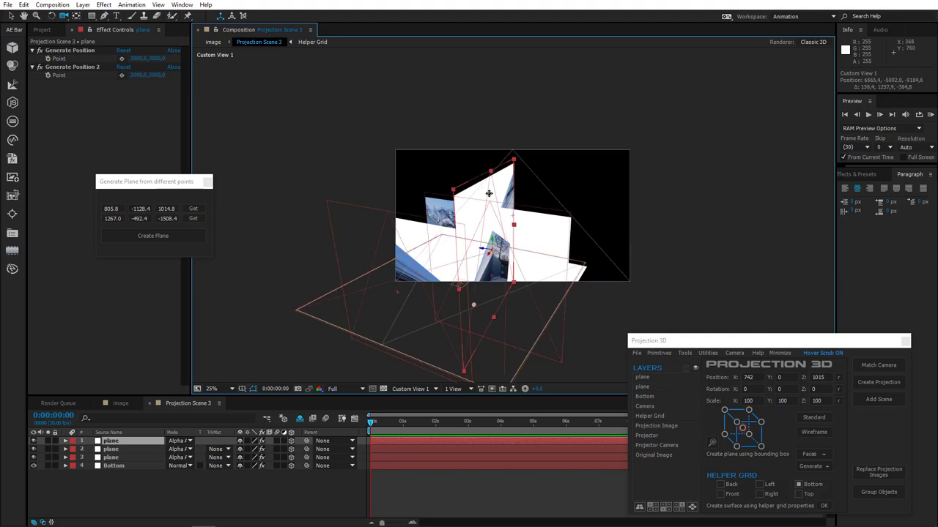
scroll(487, 233, "up", 2)
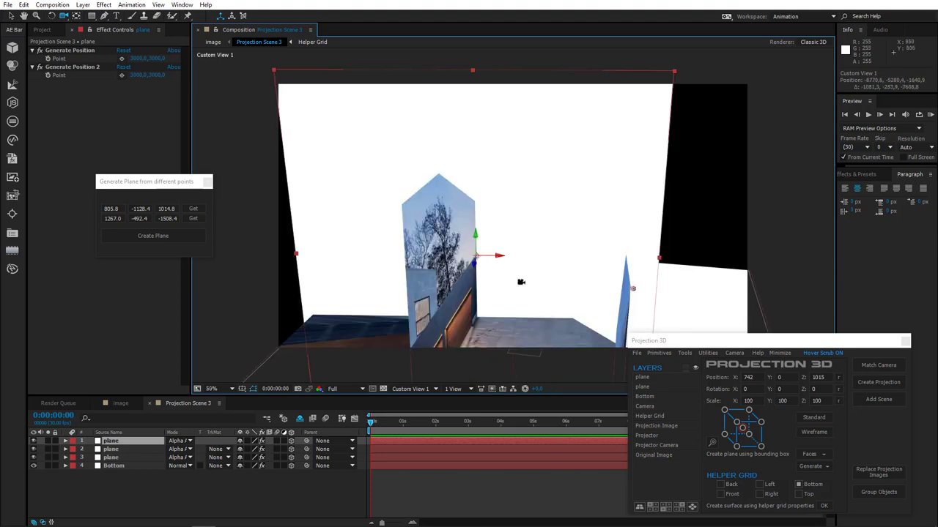
Step: Check the Generate Position points of the planes in layers 3 and 2 against the new plane from several angles, ending in the Active Camera view
left_click(114, 458)
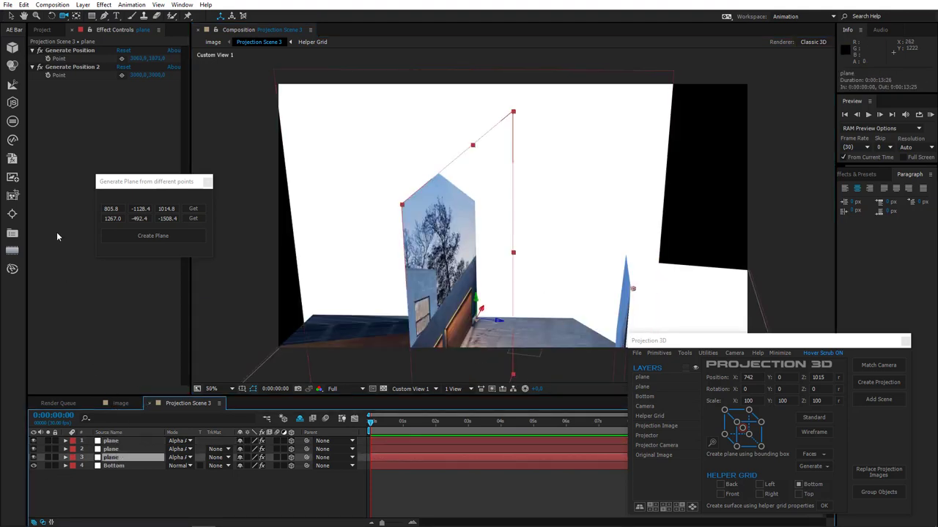
left_click(71, 53)
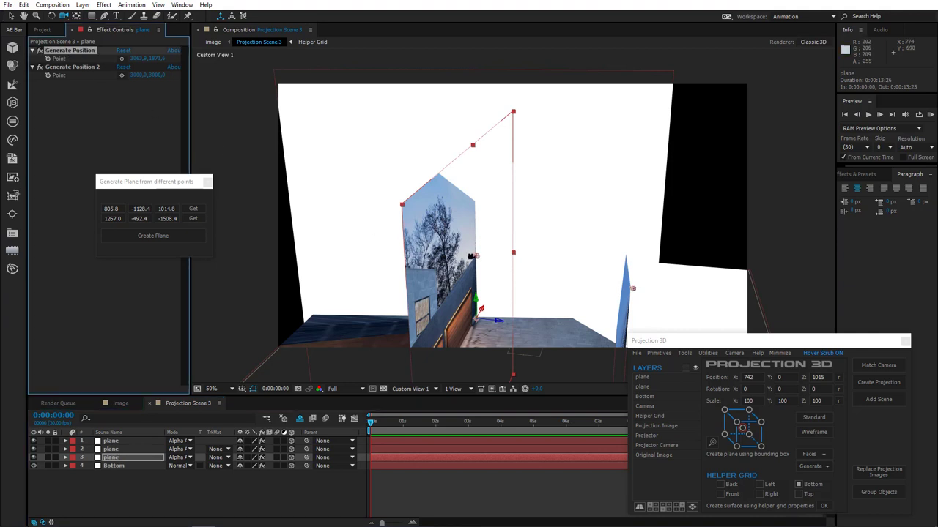
left_click_drag(405, 280, 469, 296)
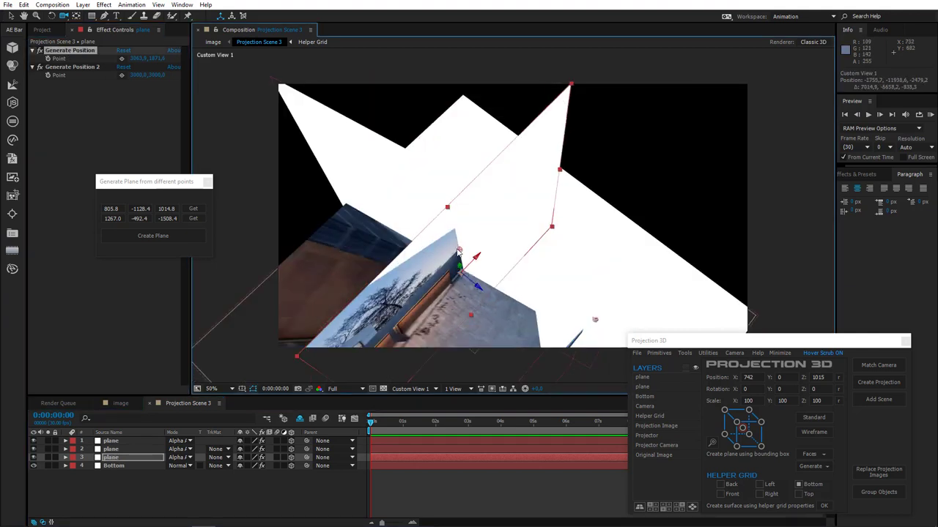
left_click(131, 450)
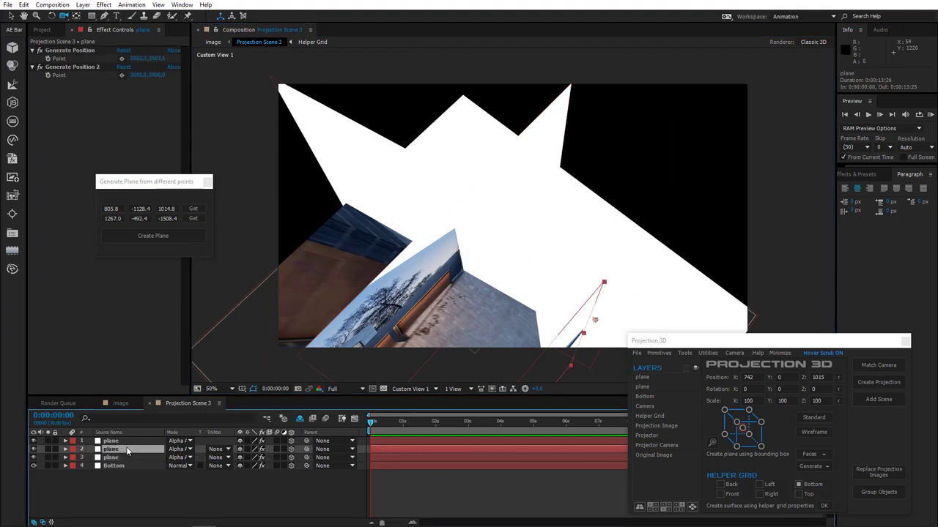
left_click(88, 50)
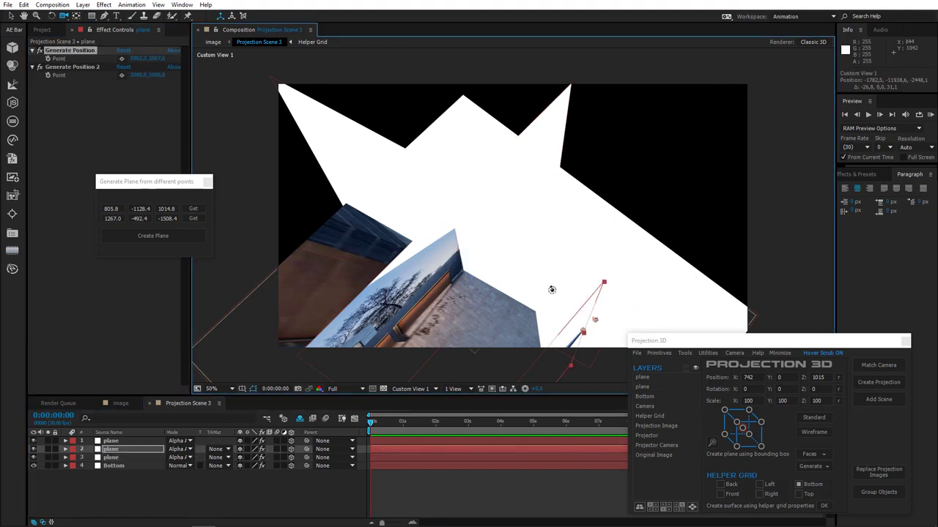
left_click_drag(550, 287, 375, 269)
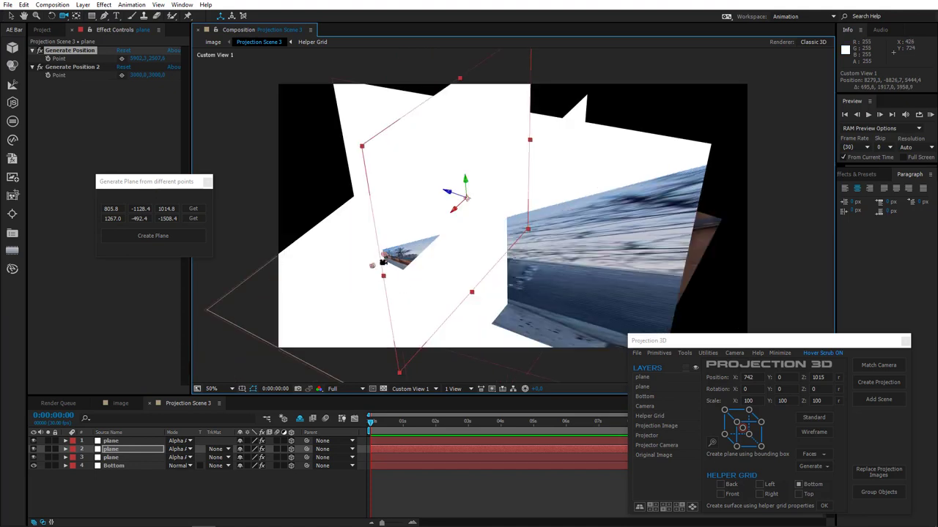
left_click_drag(468, 262, 533, 348)
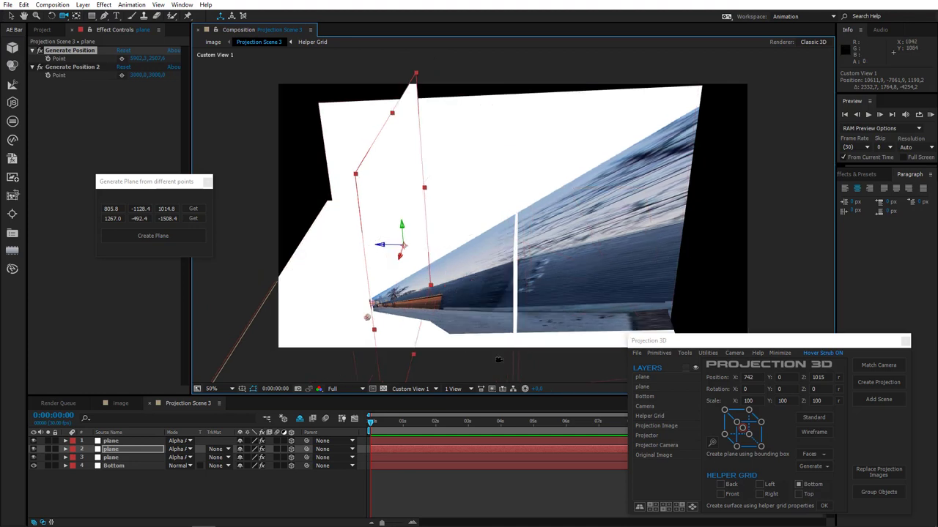
left_click(412, 388)
left_click(425, 252)
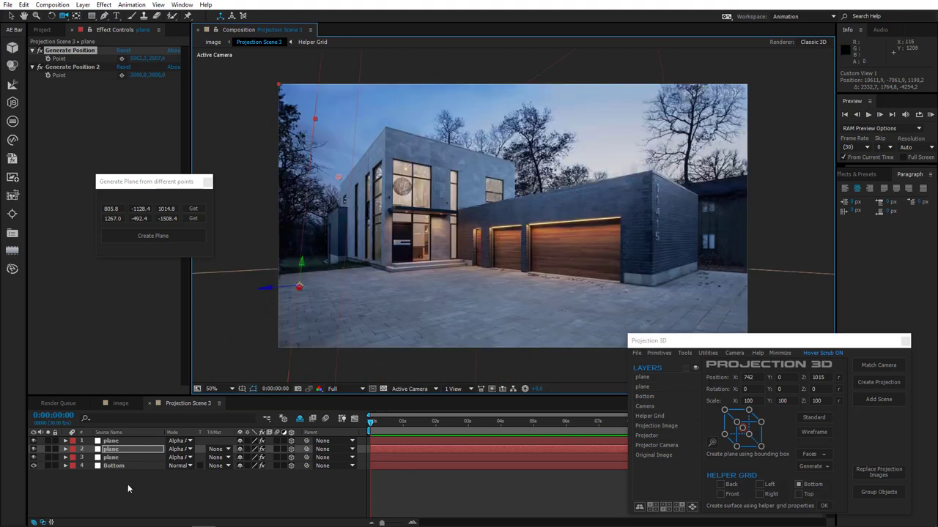
Step: Delete the three generated plane layers and the Bottom layer from Projection Scene 3
left_click(124, 483)
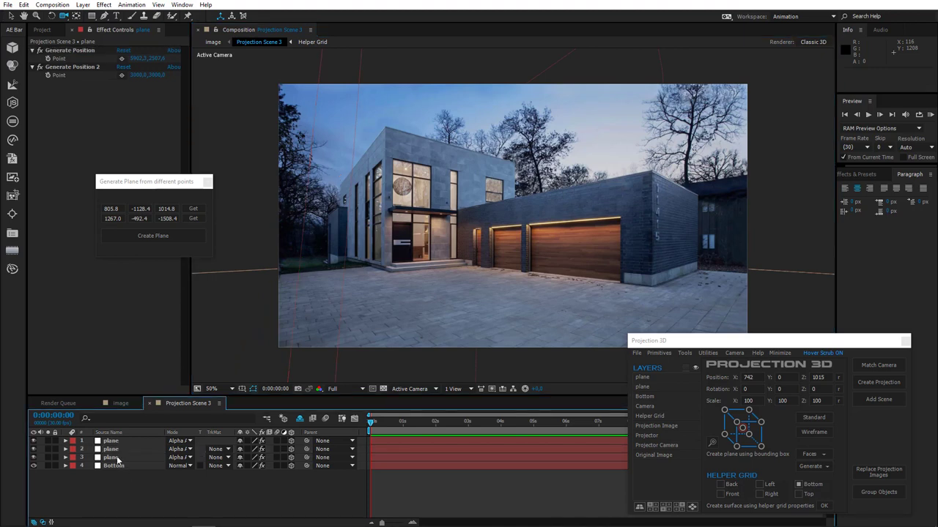
left_click(118, 459)
left_click(122, 444, "shift")
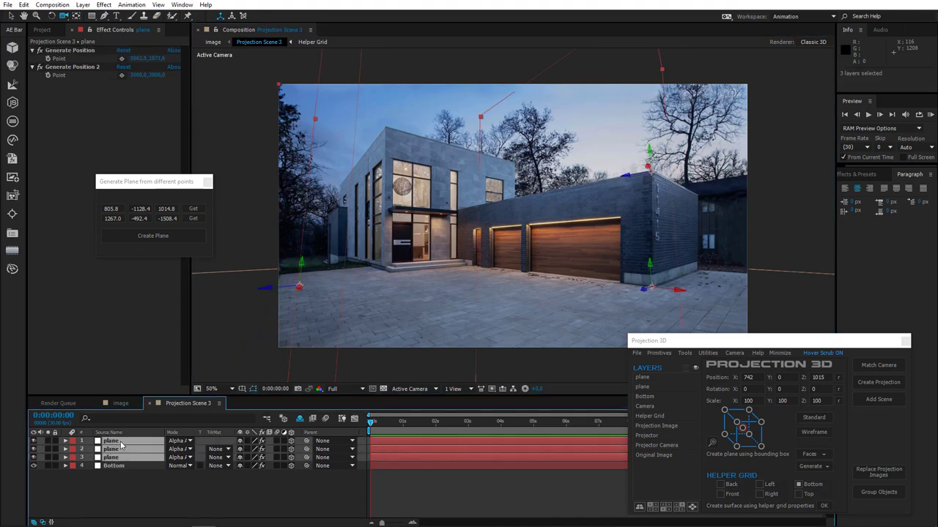
key("Delete")
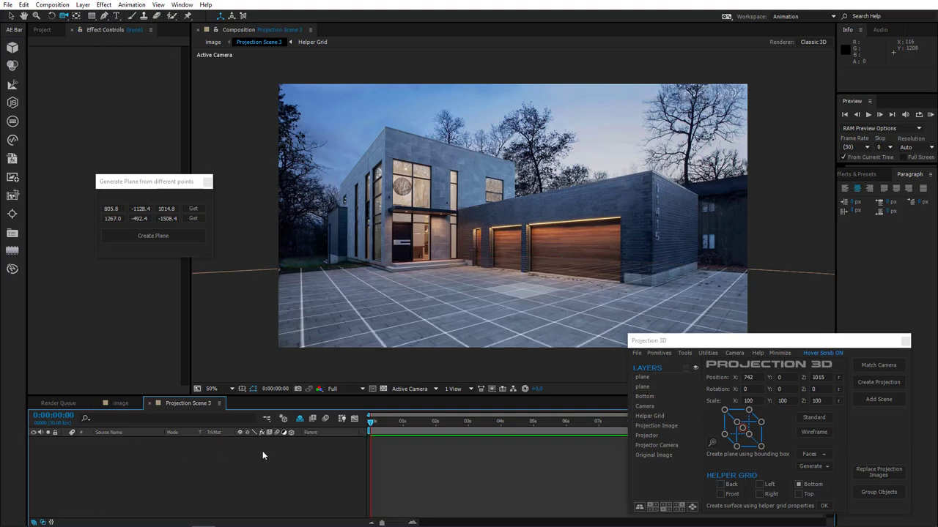
Step: Open the Helper Grid settings and set the grid border to 1 px
left_click(748, 476)
left_click_drag(474, 249, 181, 308)
left_click(176, 327)
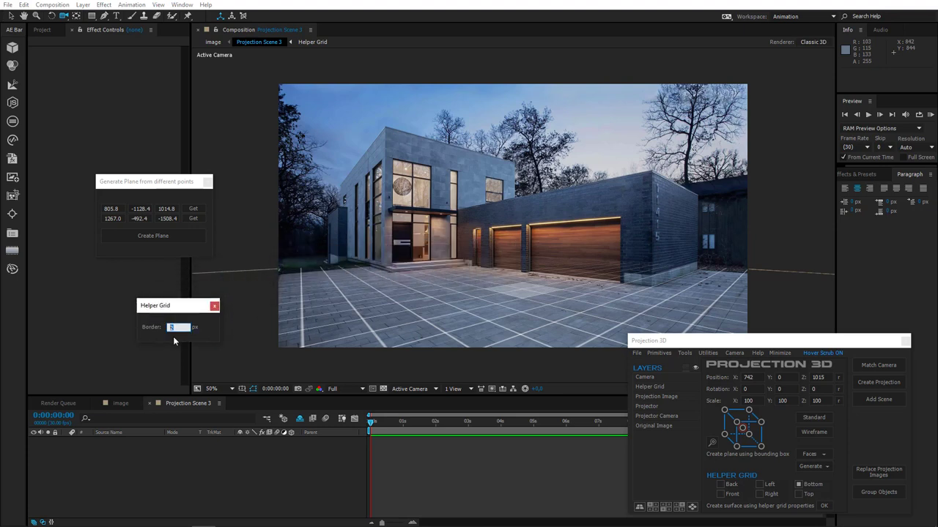
type("1")
key("Return")
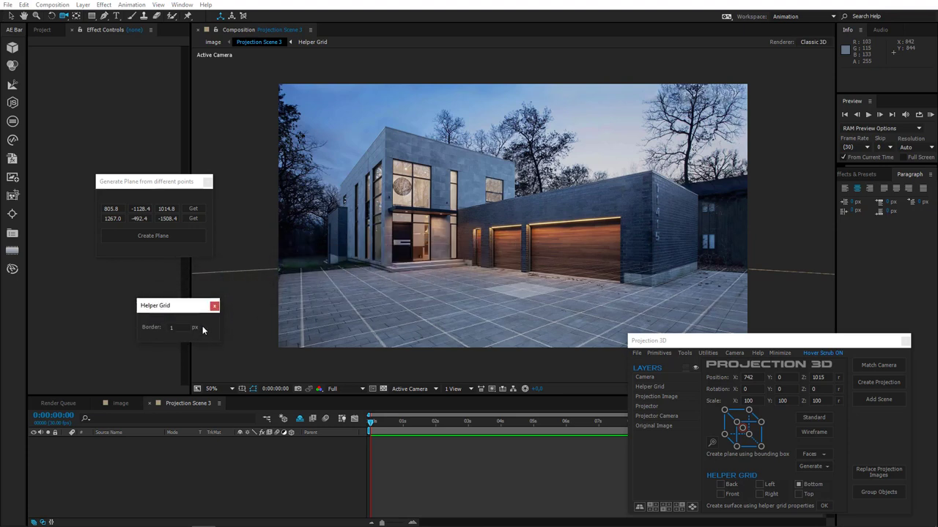
Step: Try a helper grid border of 5 px and return it to 1 px
left_click(176, 327)
type("5")
key("Return")
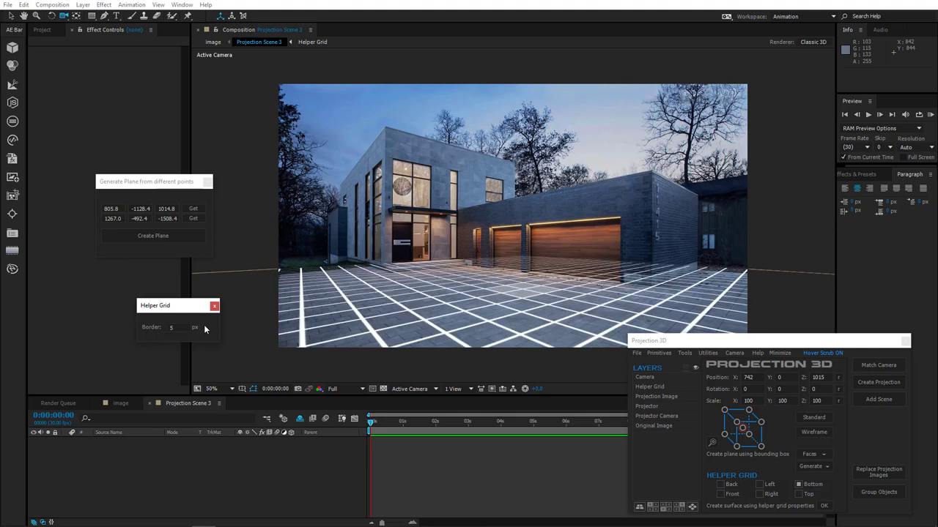
left_click(176, 327)
type("1")
key("Return")
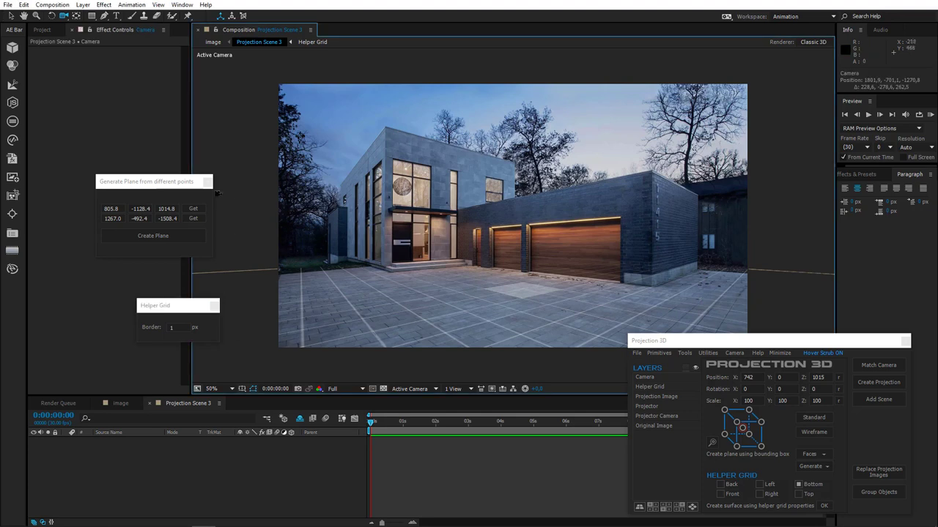
Step: Close the plane generation and Helper Grid dialogs
left_click(208, 182)
left_click(213, 306)
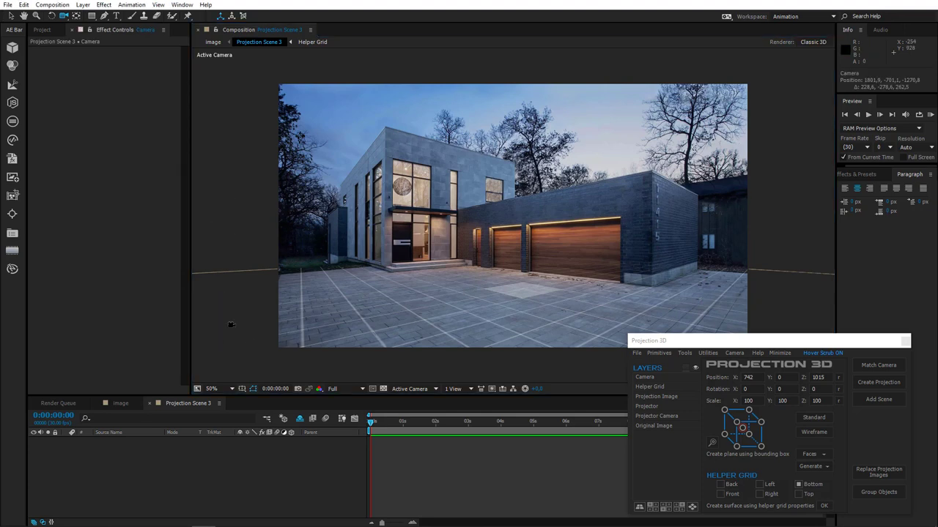
left_click(282, 491)
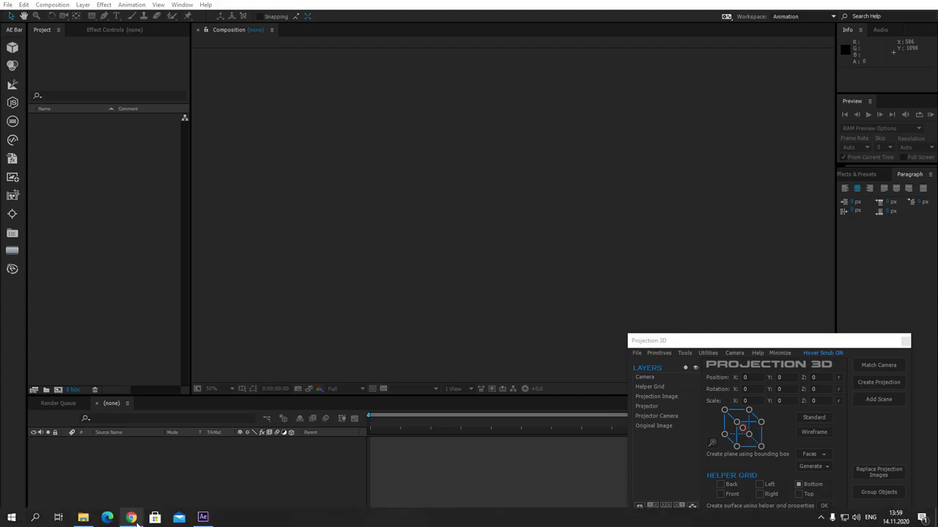
Step: Switch to Chrome and open the website fspy.io
left_click(131, 518)
left_click(126, 25)
type("fspy")
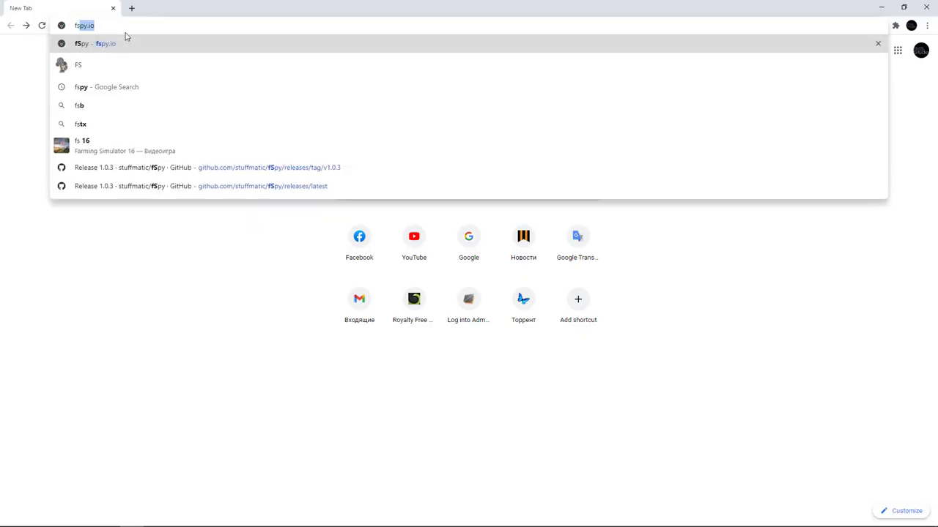
type(".io")
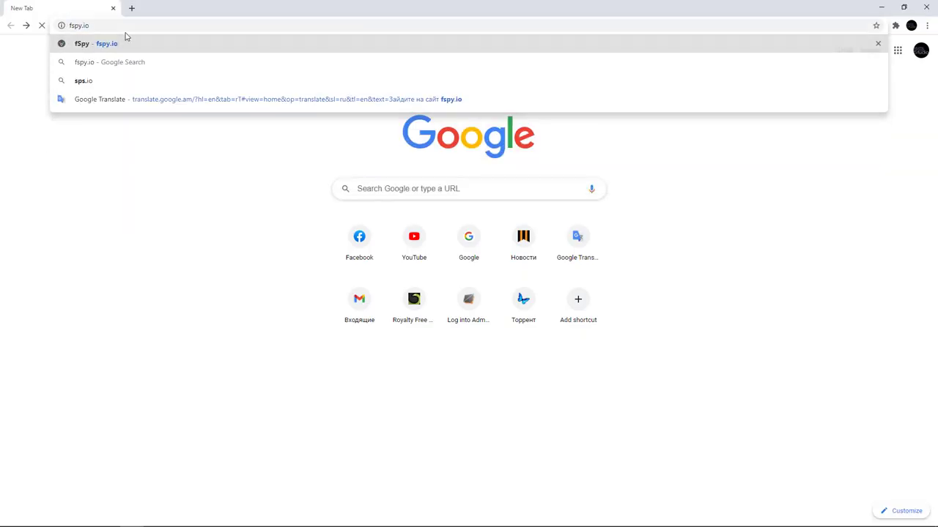
key("Return")
Step: Download the Windows installer fspy-setup-1.0.3.exe from the fSpy releases page and run it
scroll(373, 282, "down", 3)
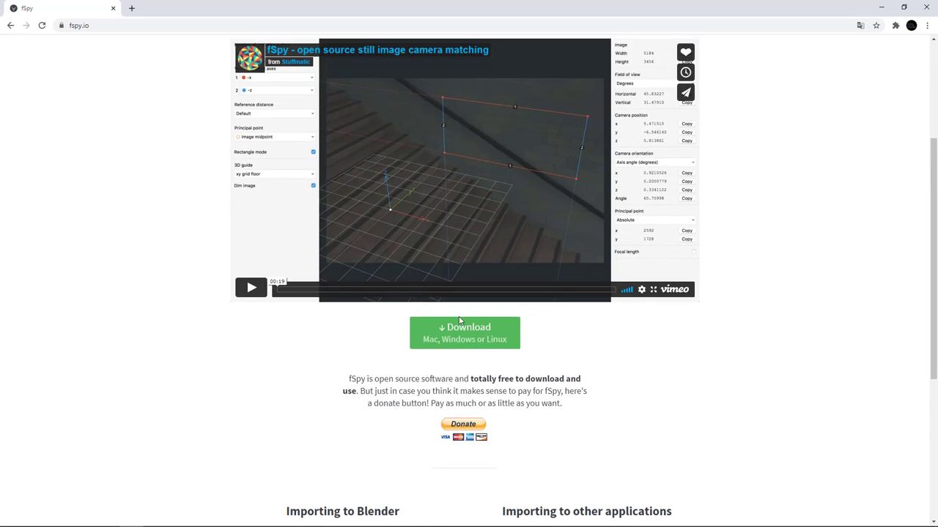
left_click(464, 331)
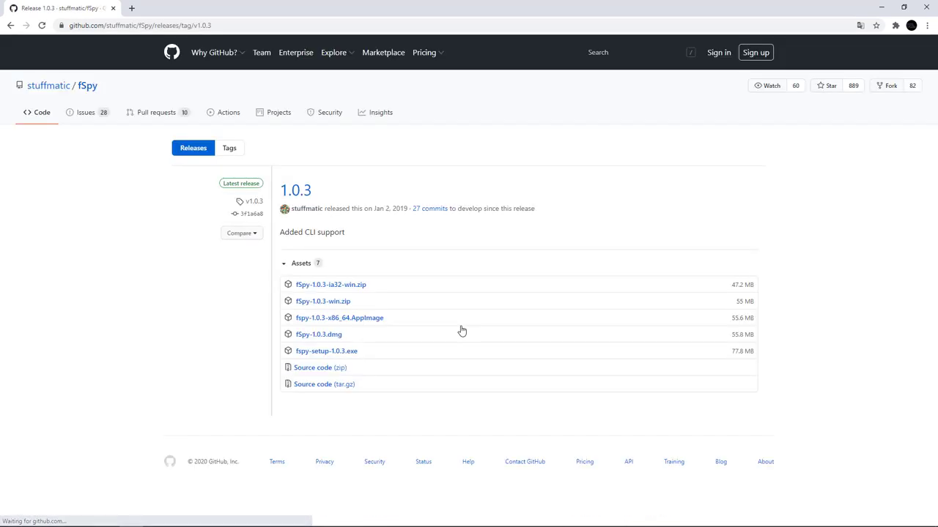
left_click(338, 354)
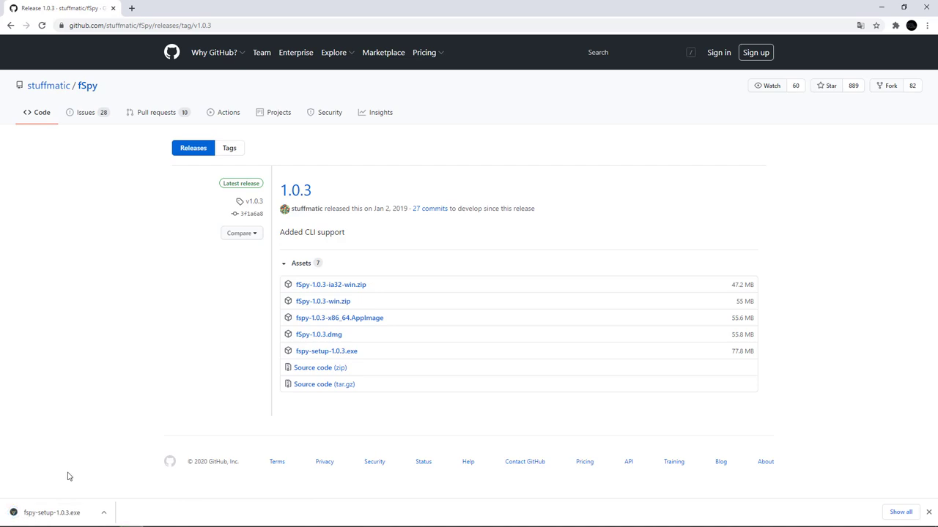
left_click(64, 515)
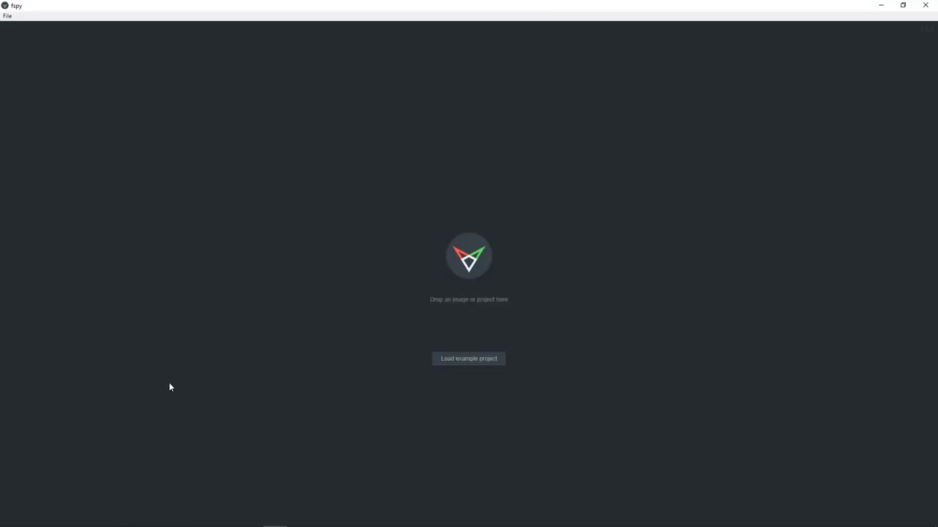
Step: Load the house picture "image" from the tutorial folder into fSpy and minimize the folder window
left_click(83, 517)
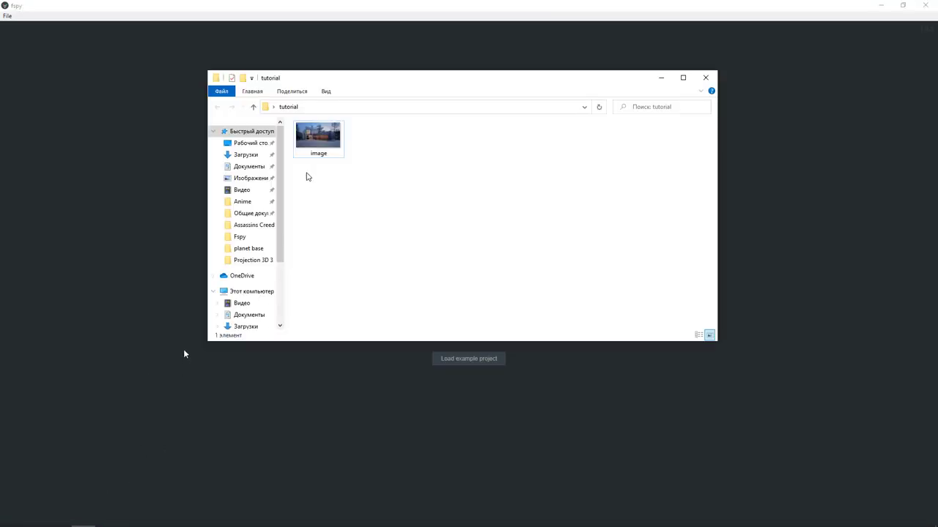
left_click_drag(318, 137, 320, 400)
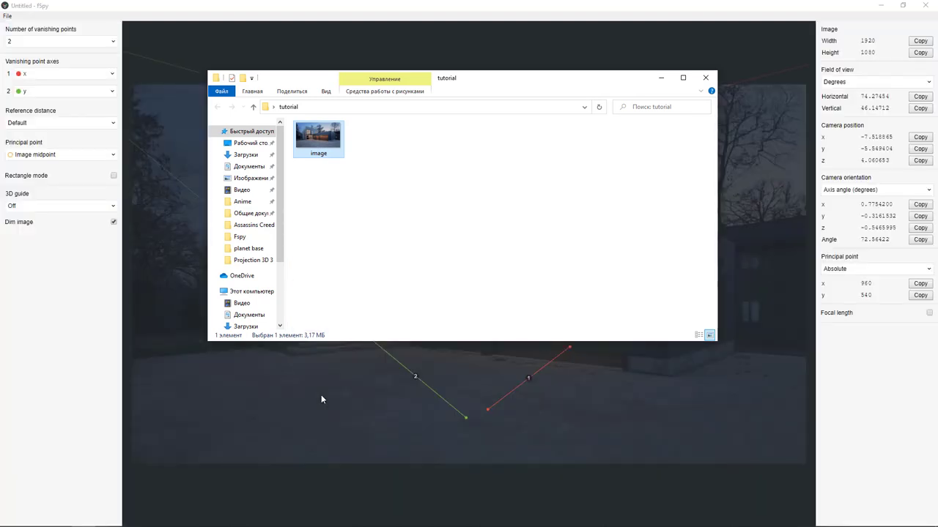
left_click(661, 77)
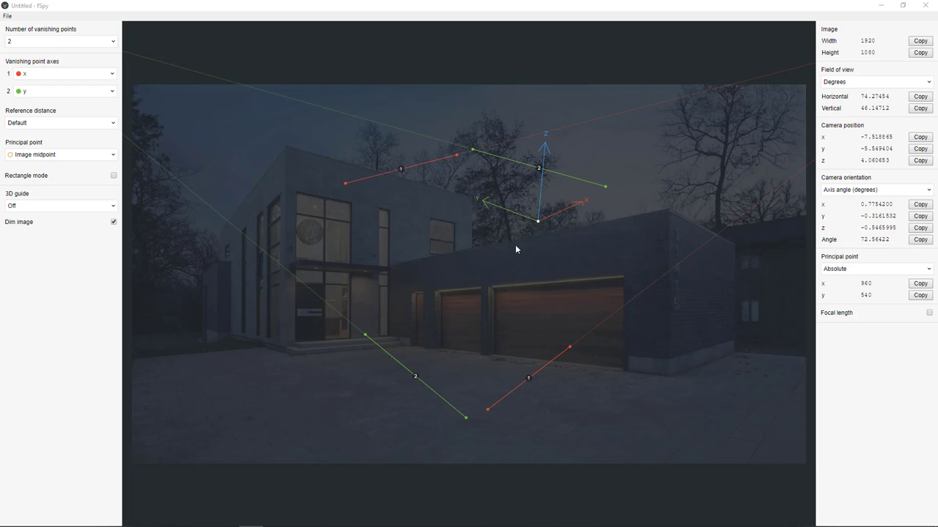
Step: Align the two red x-axis vanishing lines with the upper and lower edges of the garage's front wall
left_click_drag(346, 182, 388, 264)
left_click_drag(457, 155, 668, 209)
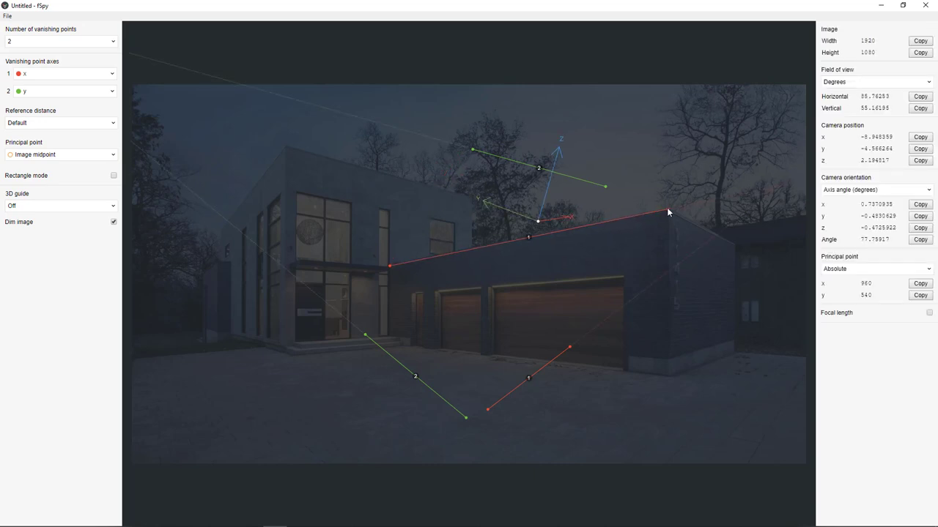
left_click_drag(489, 412, 402, 348)
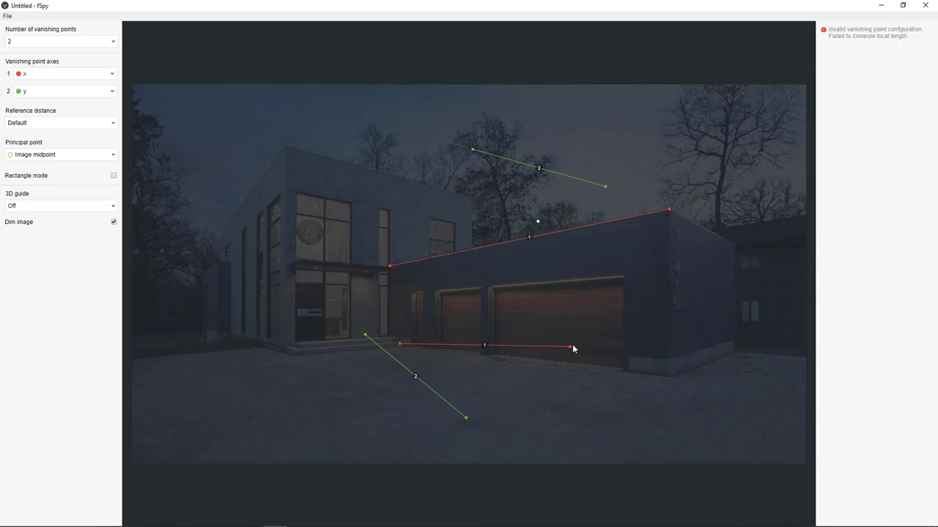
left_click_drag(570, 346, 668, 378)
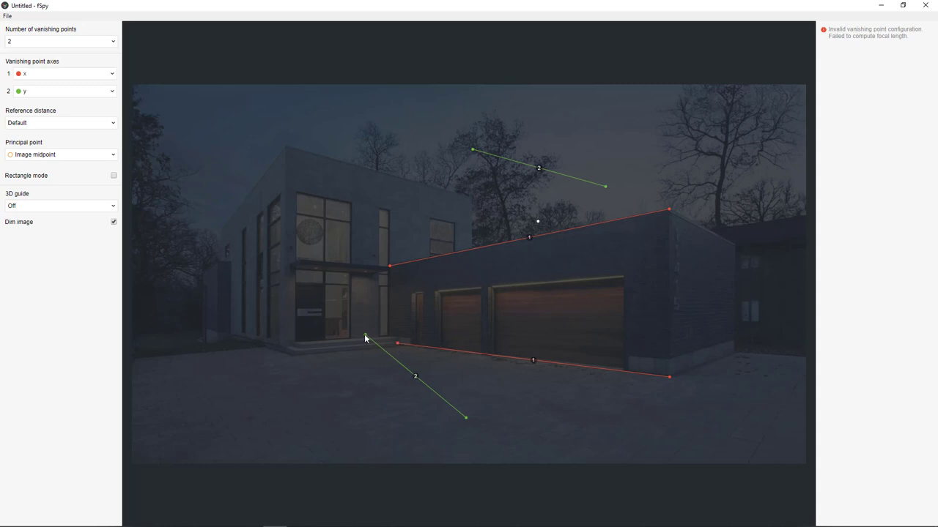
Step: Align the two green y-axis vanishing lines with the house's front roof edge and the base of the garage's side wall
left_click_drag(365, 335, 285, 147)
left_click_drag(466, 419, 471, 198)
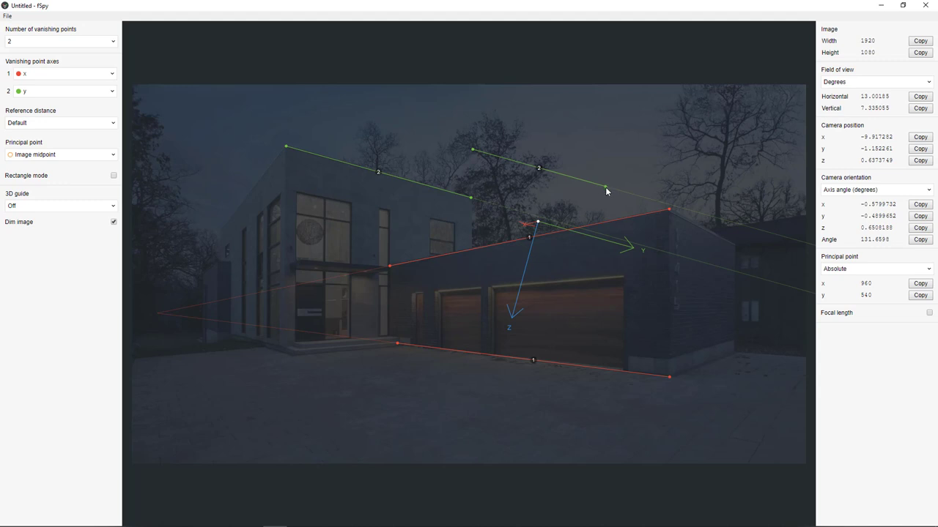
left_click_drag(606, 190, 735, 354)
left_click_drag(474, 150, 675, 378)
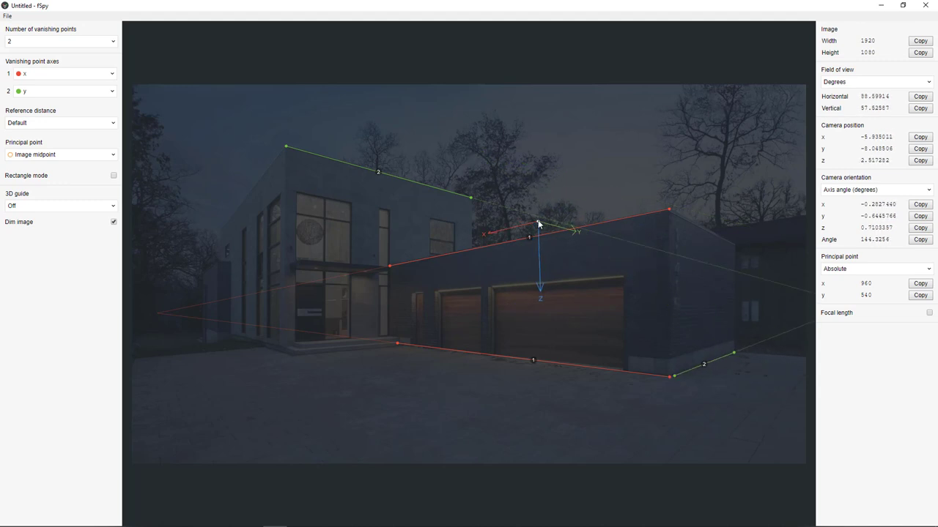
Step: Move the 3D origin onto the driveway in front of the house and set the first vanishing point axis to -x
left_click_drag(539, 224, 400, 375)
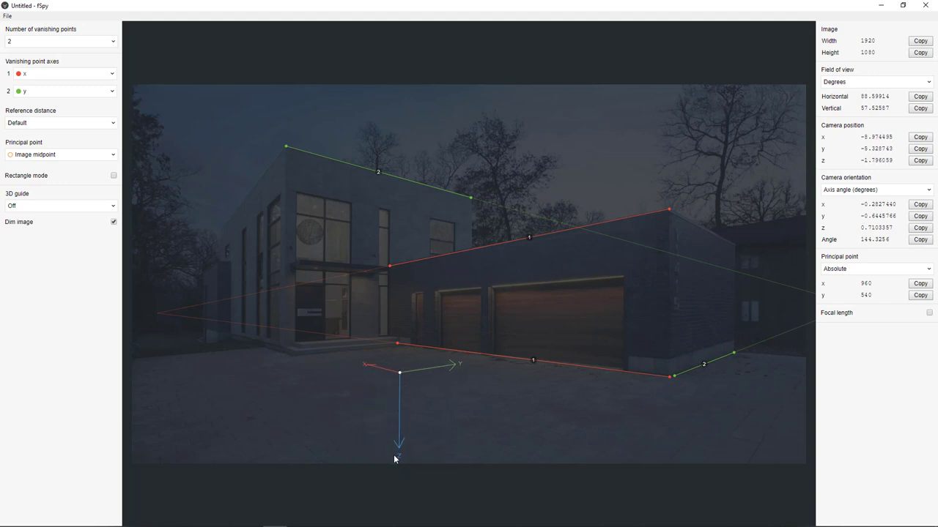
left_click(96, 76)
left_click(83, 89)
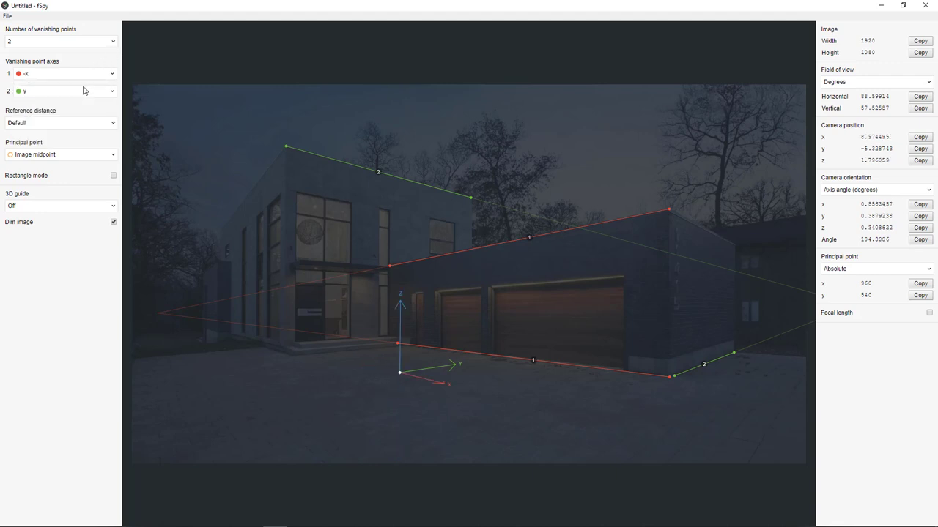
left_click_drag(400, 376, 361, 383)
Step: Show the xy grid floor as 3D guide, try the origin on the house facade, and place it back on the driveway
left_click(46, 210)
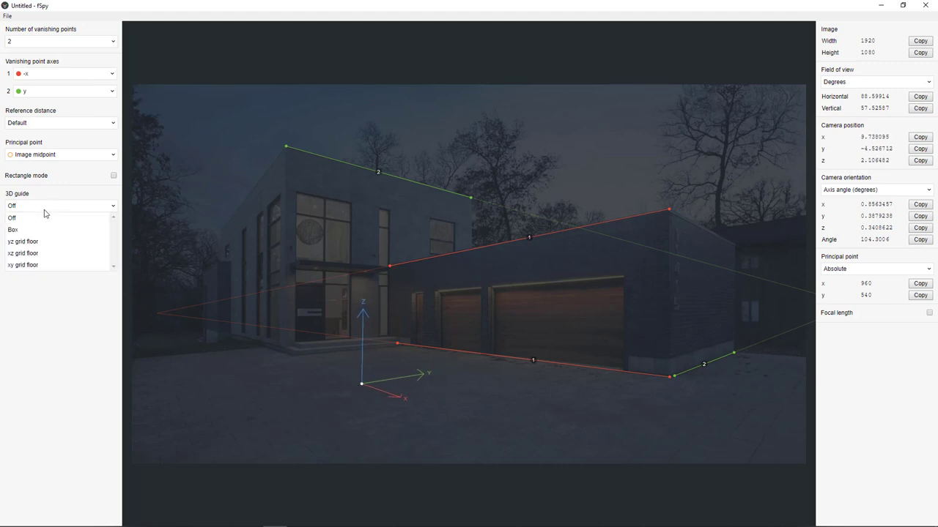
left_click(23, 265)
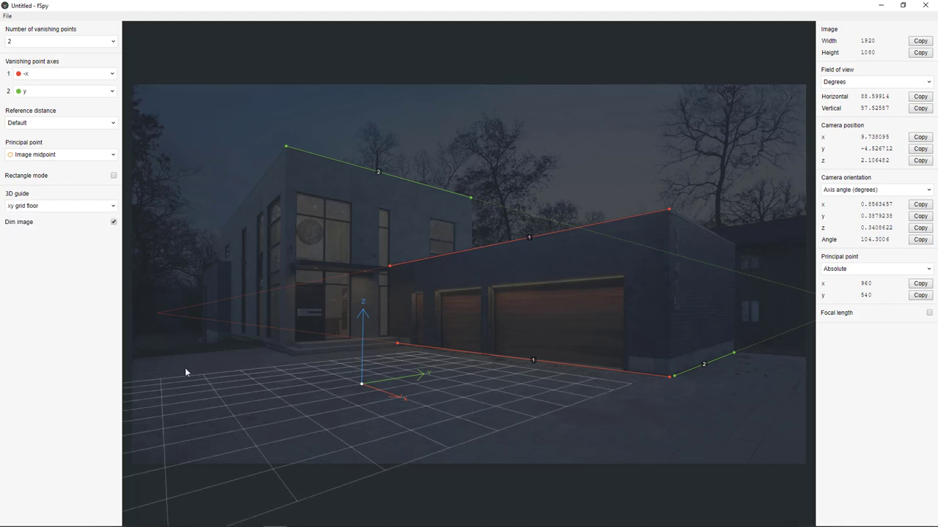
left_click_drag(361, 384, 296, 199)
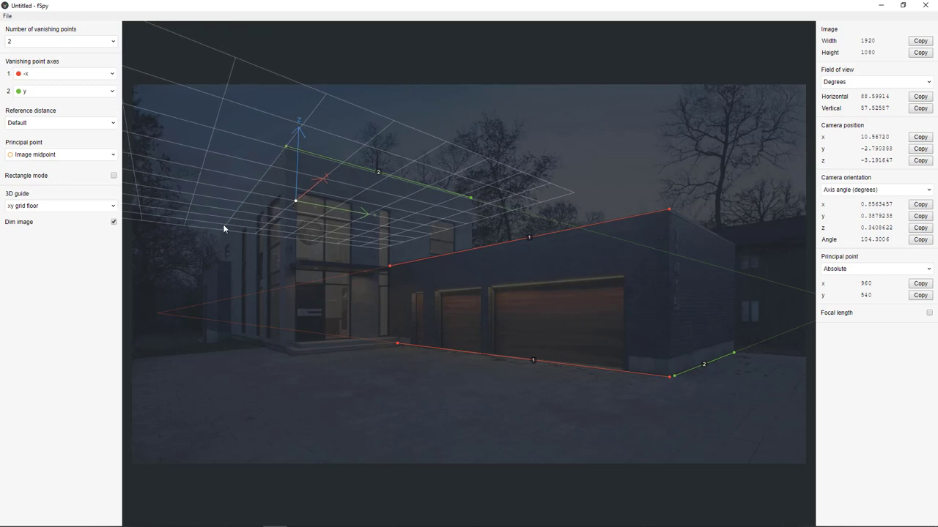
left_click_drag(293, 199, 389, 388)
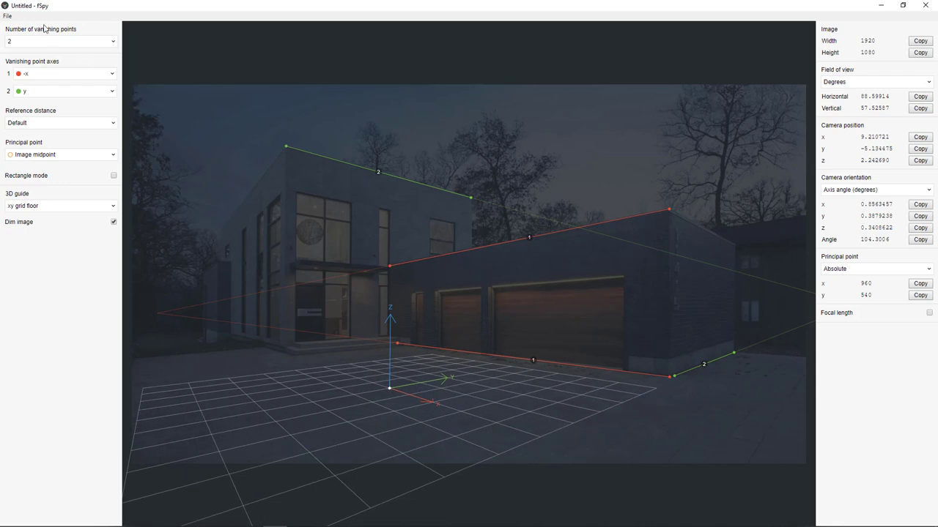
Step: Export the camera parameters as JSON to the tutorial folder under the name "camera"
left_click(7, 15)
mouse_move(105, 118)
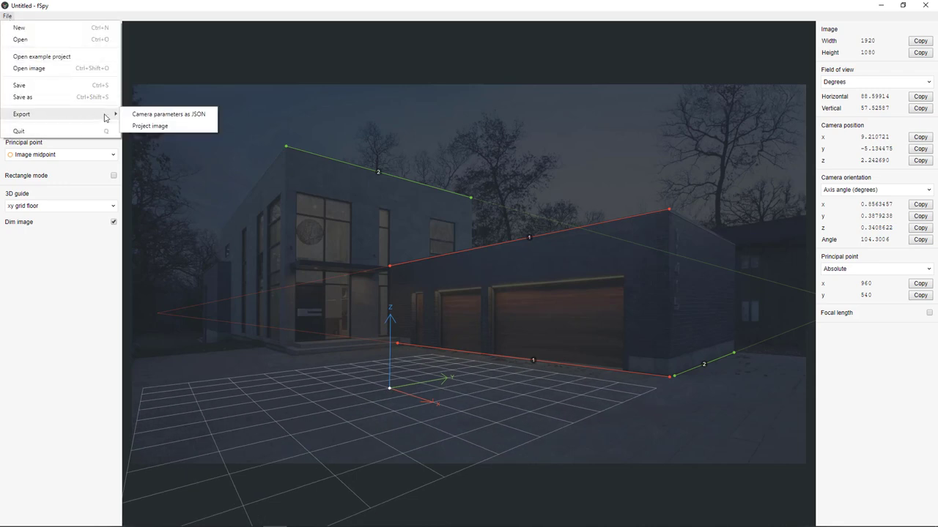
left_click(144, 116)
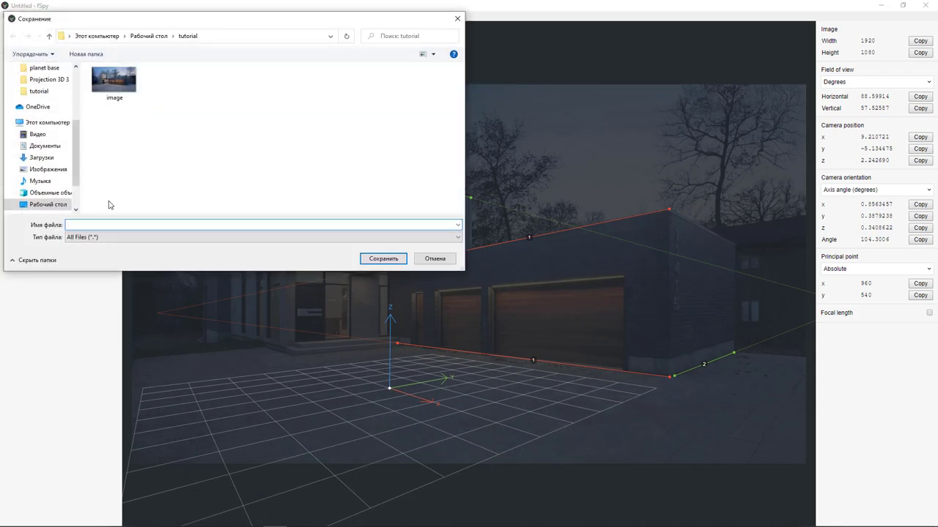
type("camera")
left_click(384, 261)
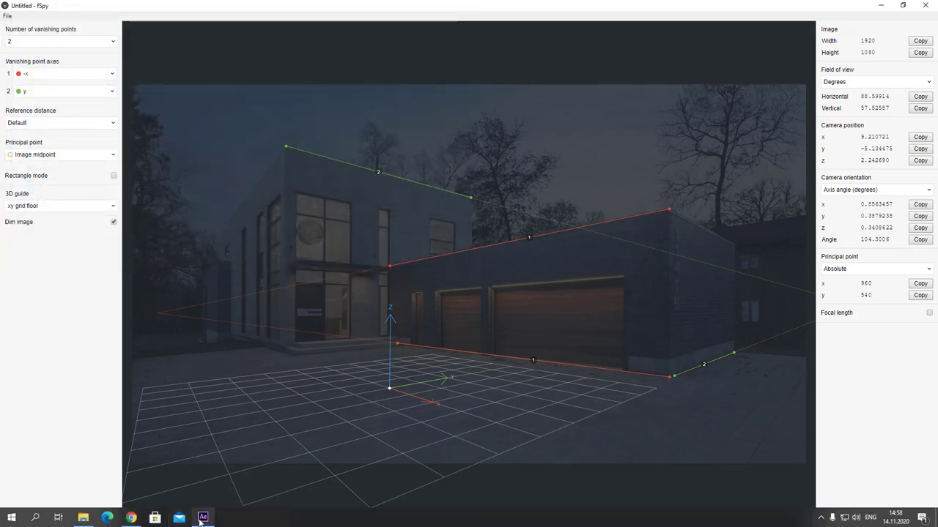
Step: Switch to After Effects, import the fSpy file "camera" through Projection 3D, and view the Camera layer's settings without changing them
left_click(203, 515)
left_click_drag(103, 120, 132, 463)
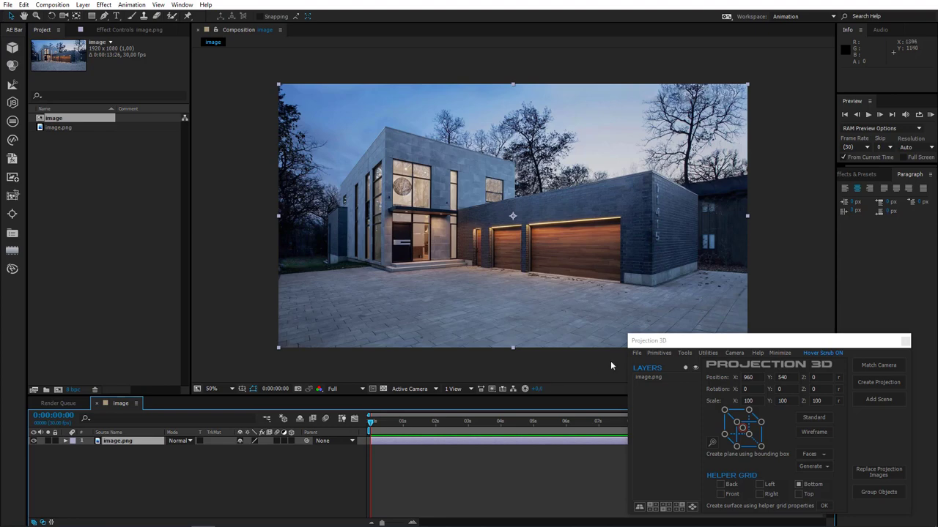
left_click(637, 354)
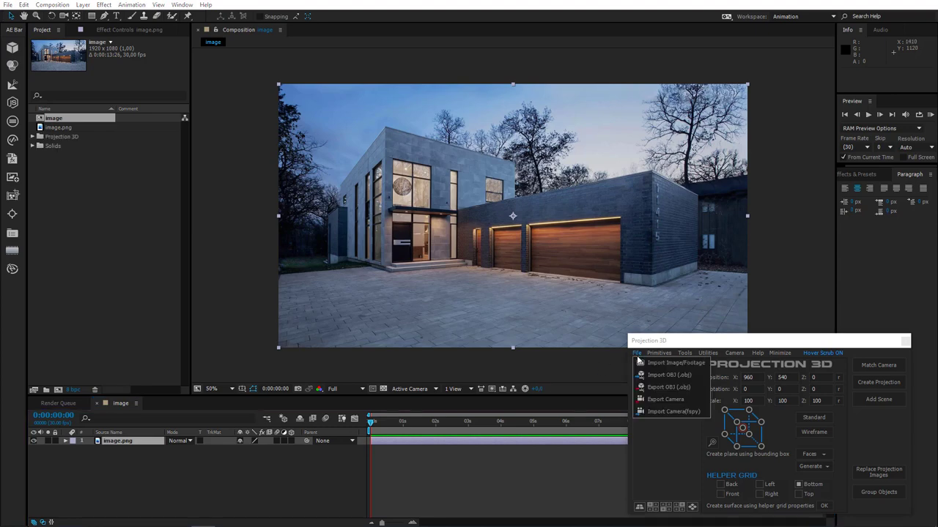
left_click(666, 412)
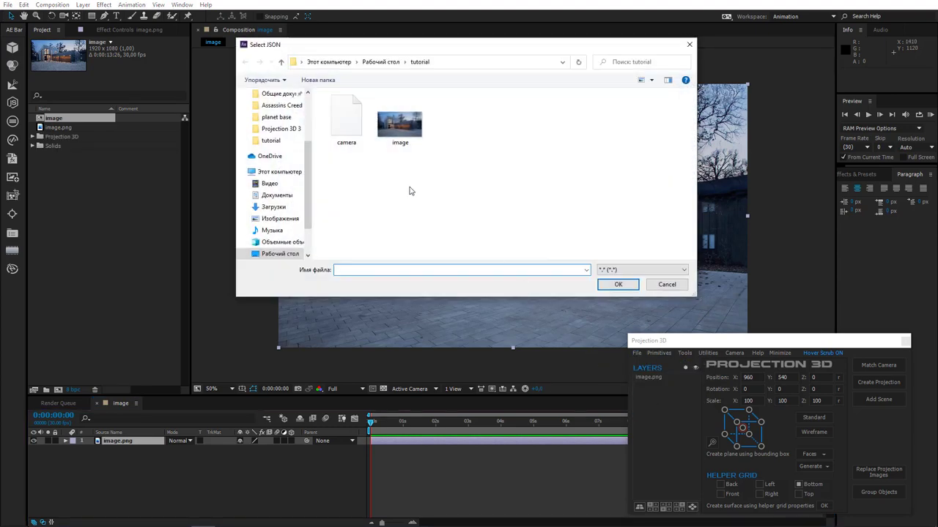
double_click(346, 123)
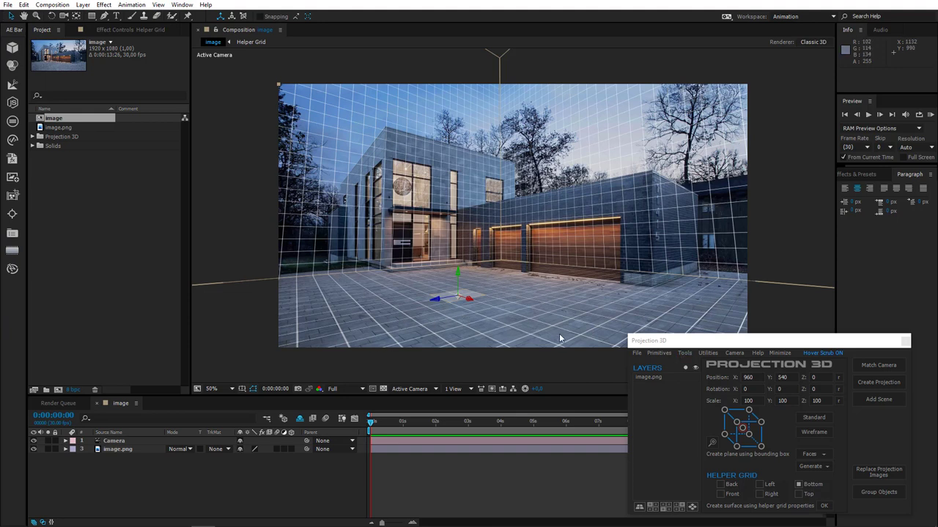
double_click(110, 442)
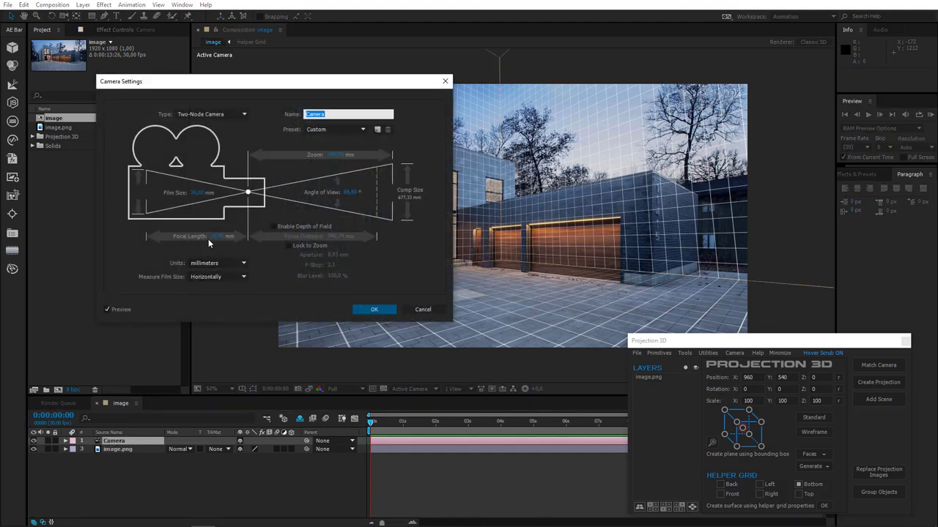
left_click(425, 309)
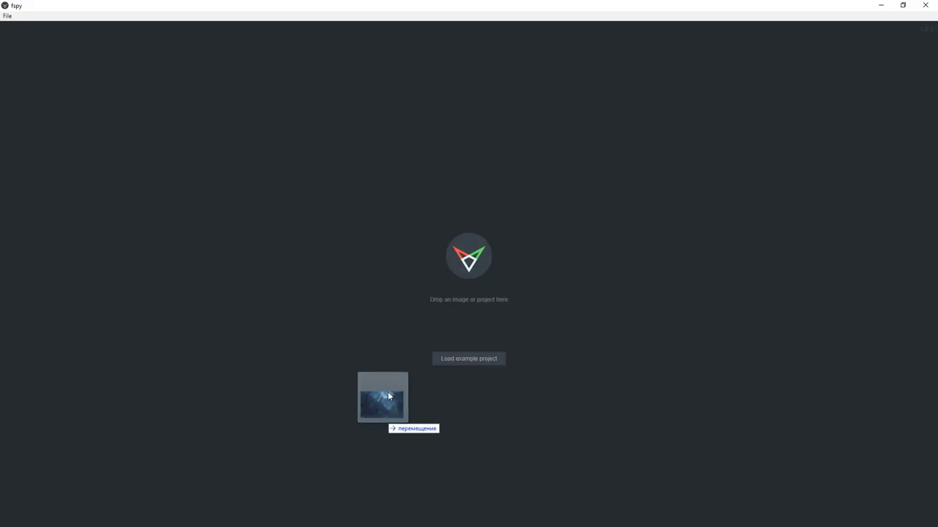
Step: Load the moonlit gothic castle picture into fSpy and turn off image dimming
left_click_drag(388, 395, 426, 313)
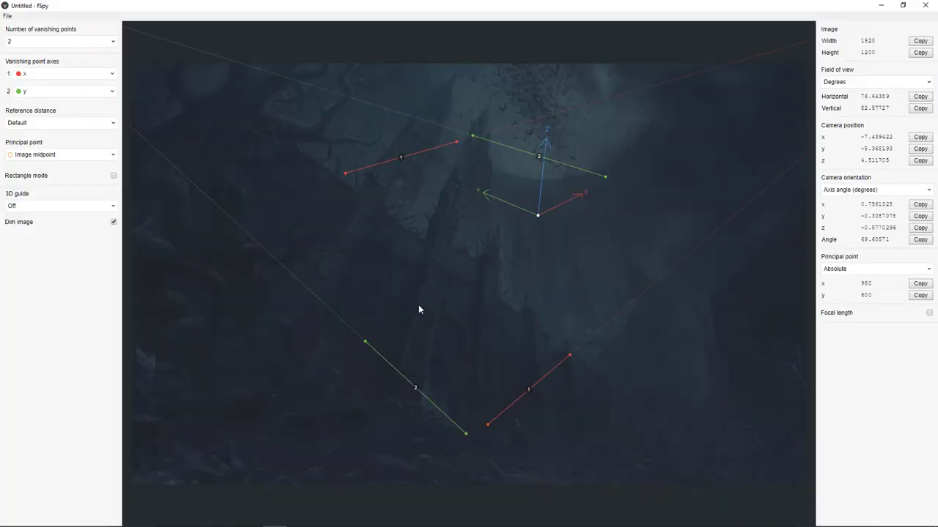
left_click(113, 223)
left_click(113, 222)
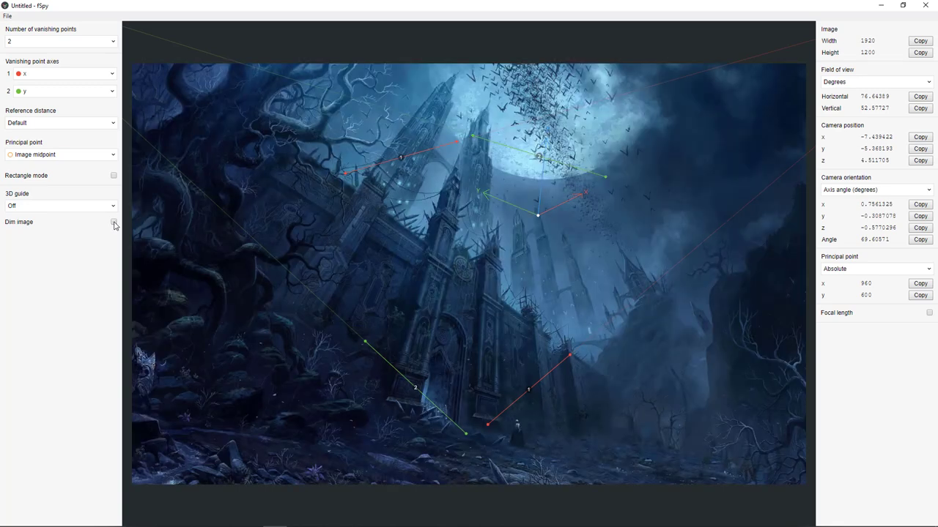
Step: Align the two red x-axis vanishing lines with the upper edge and the base of the castle's front wall
left_click_drag(458, 142, 599, 377)
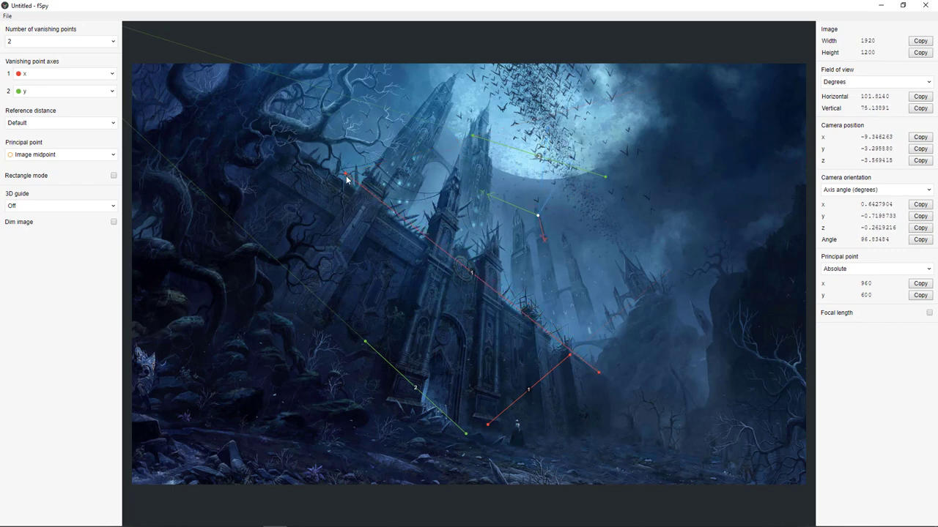
left_click_drag(347, 178, 286, 141)
left_click_drag(493, 424, 243, 383)
left_click_drag(568, 356, 587, 436)
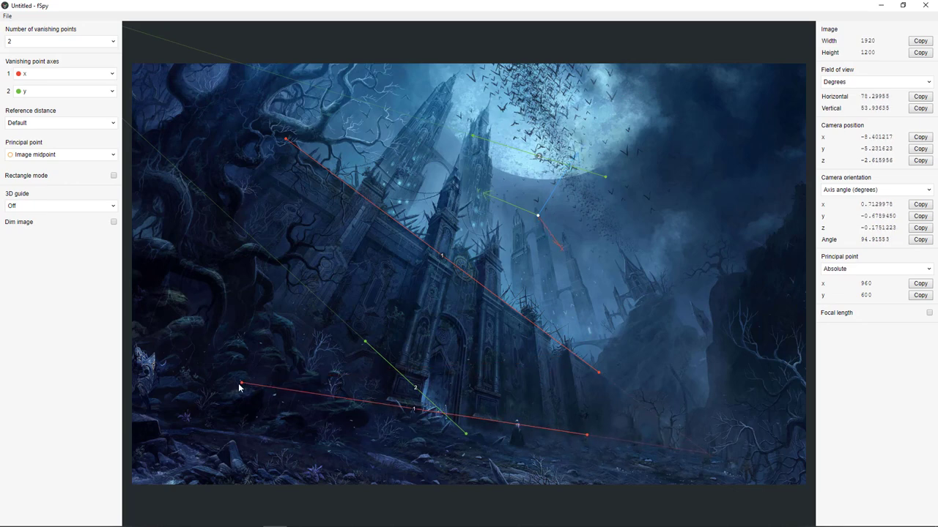
left_click_drag(239, 387, 243, 383)
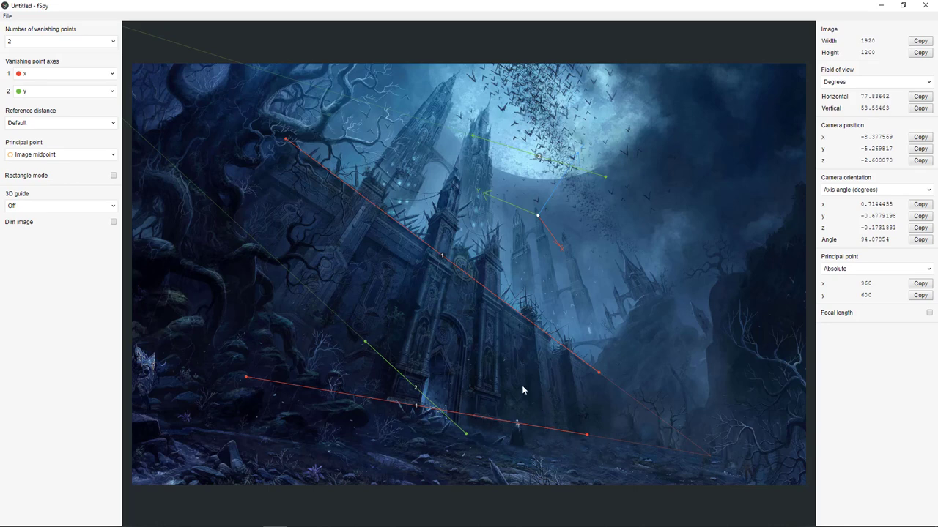
Step: Try aligning the two green y-axis vanishing lines with short depth edges on the tower beside the gate and at the gate opening
left_click_drag(474, 436, 441, 216)
left_click_drag(366, 341, 425, 230)
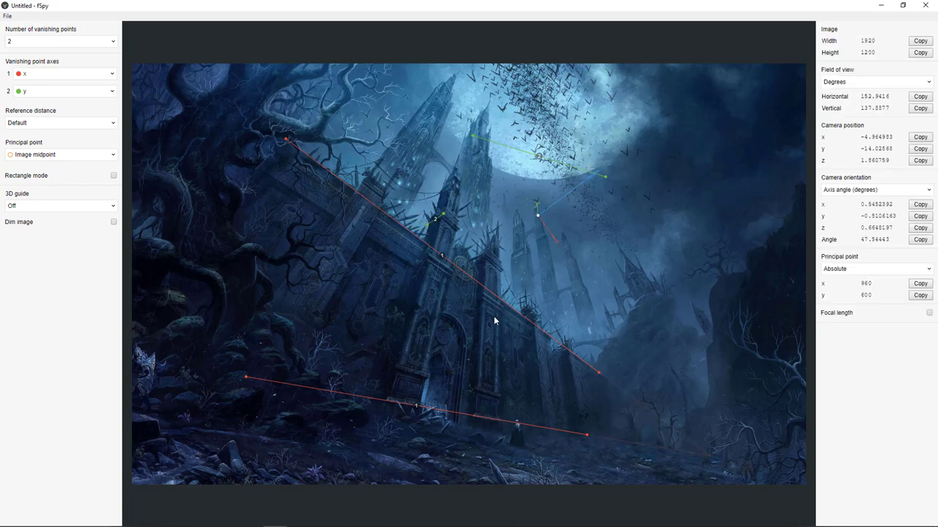
left_click_drag(605, 178, 451, 377)
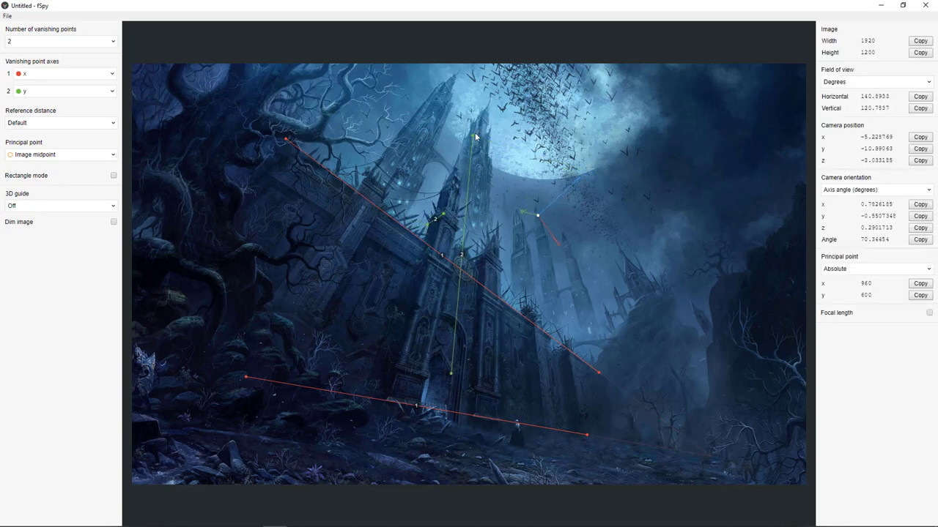
left_click_drag(473, 136, 430, 380)
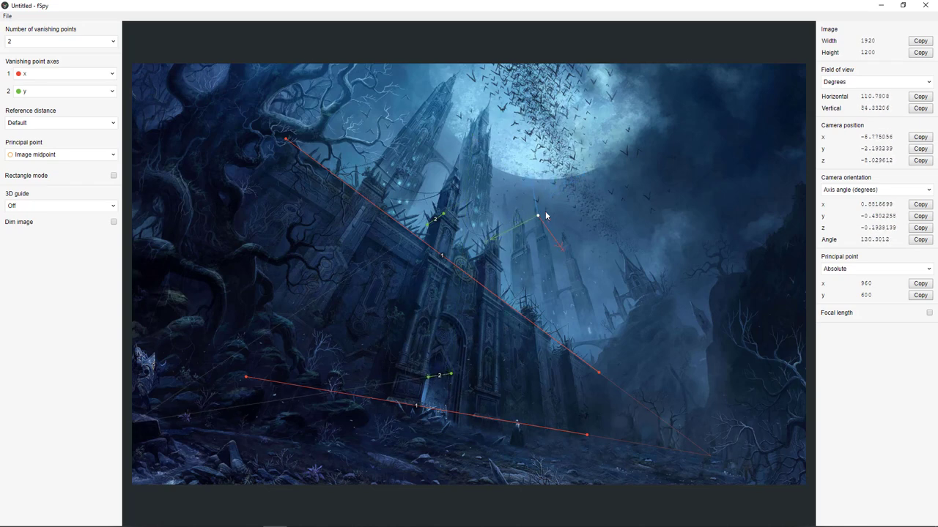
Step: Show the xy grid floor as 3D guide and place the origin on the foreground ground below the castle gate
left_click(22, 209)
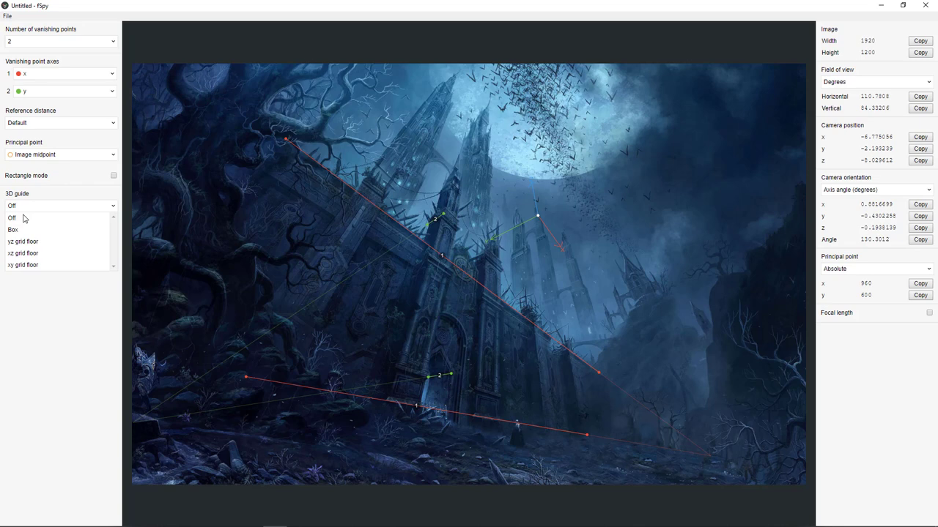
left_click(27, 266)
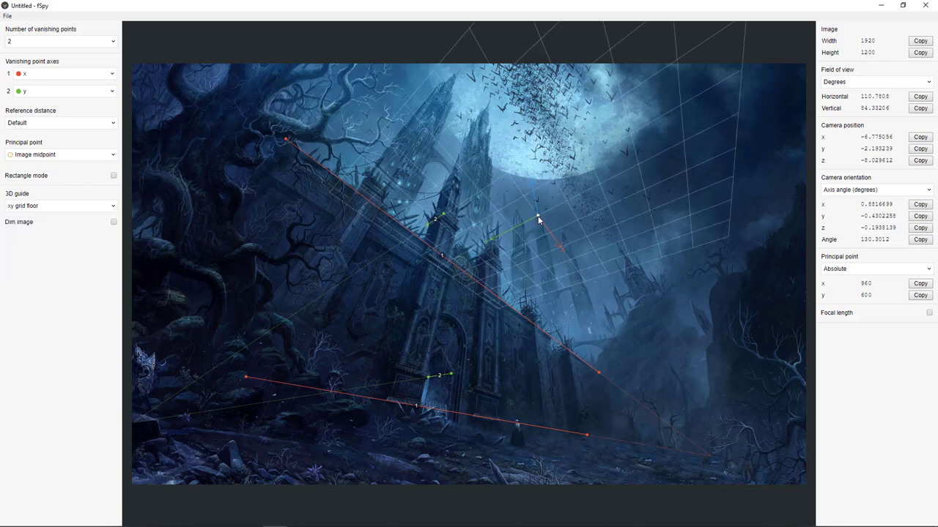
left_click_drag(538, 218, 447, 419)
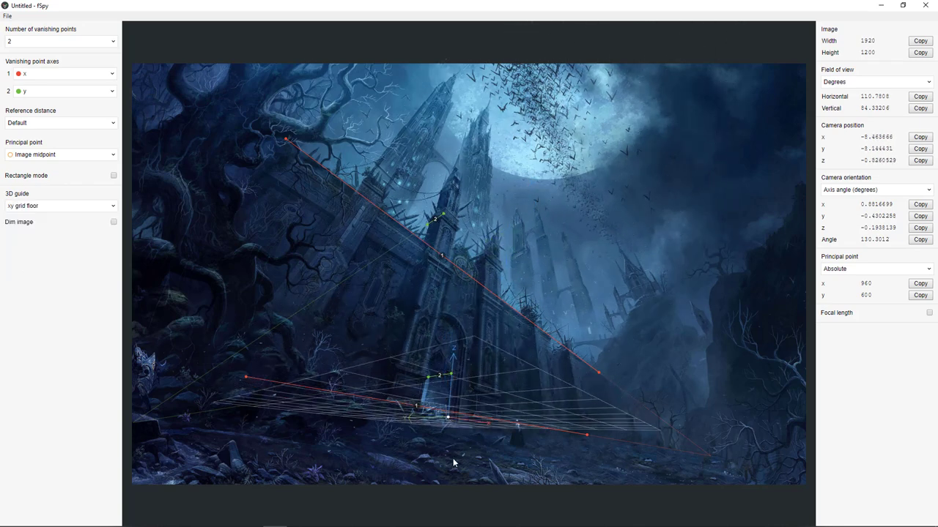
left_click_drag(453, 462, 477, 471)
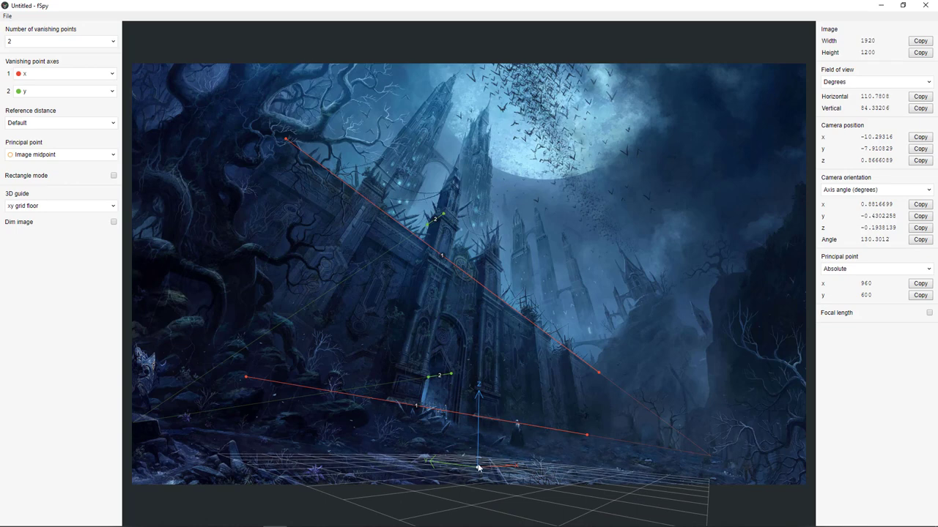
left_click_drag(478, 471, 430, 470)
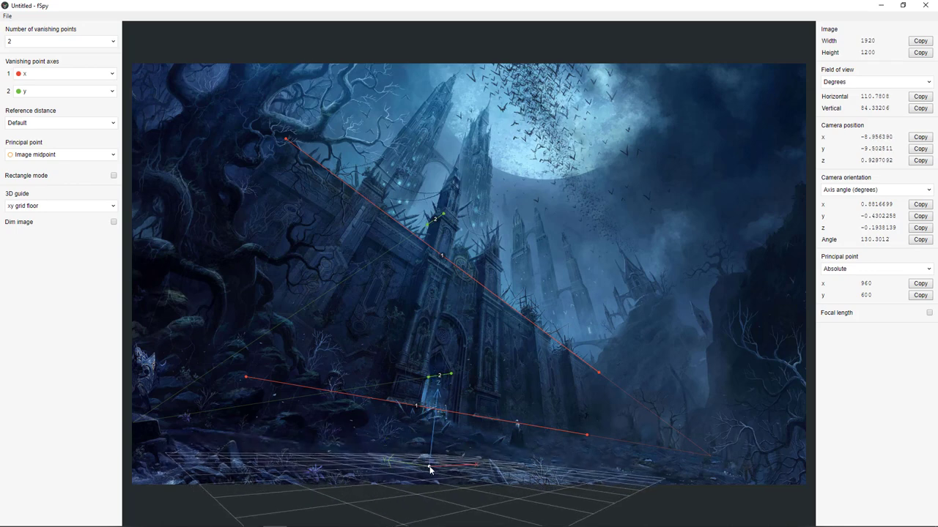
Step: Set the second vanishing point axis to z and align one blue line with the slanted vertical edge of the wall's far pillar
left_click(46, 94)
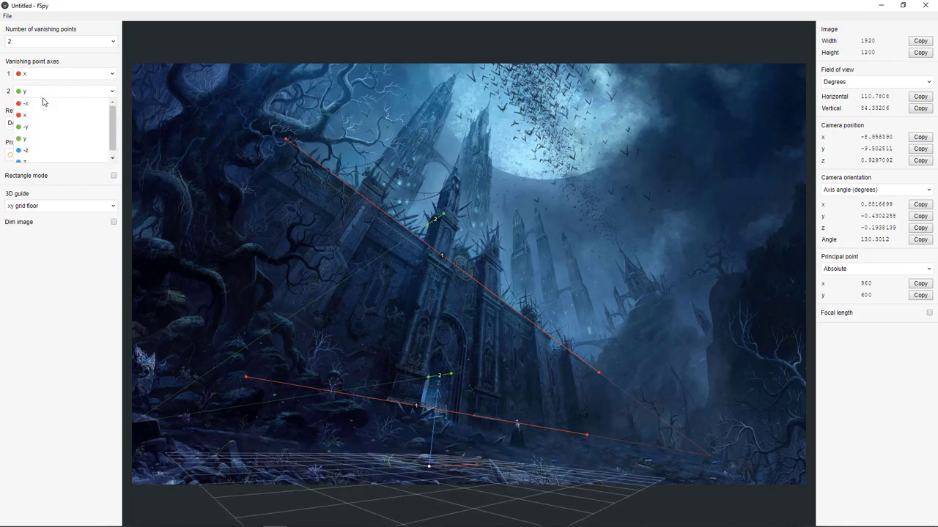
left_click(20, 162)
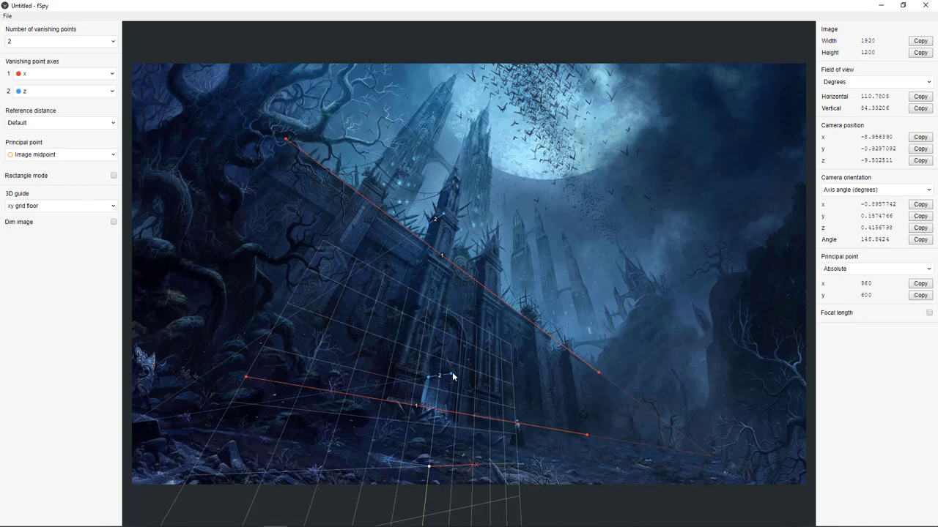
left_click_drag(453, 377, 425, 400)
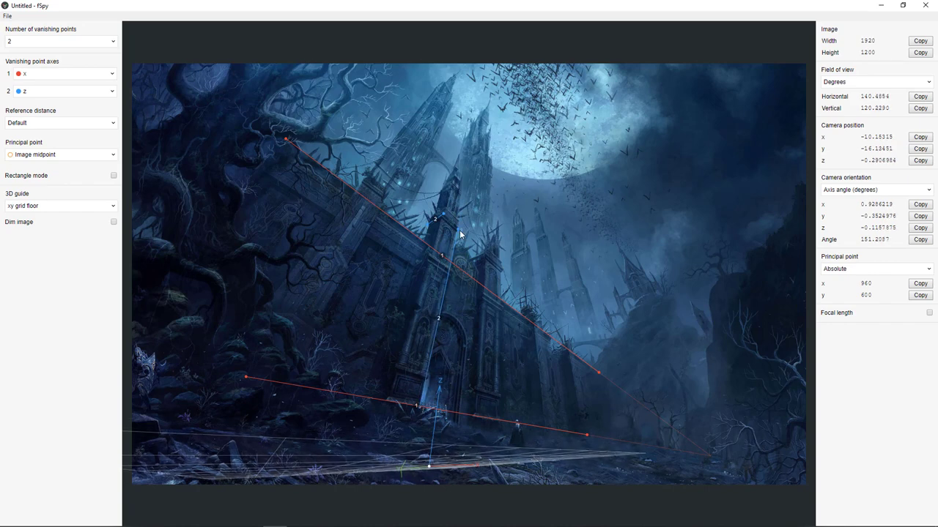
left_click_drag(442, 214, 387, 208)
mouse_move(432, 469)
left_mouse_down()
mouse_move(419, 526)
mouse_move(371, 457)
mouse_move(408, 486)
mouse_move(690, 511)
mouse_move(681, 510)
left_mouse_up()
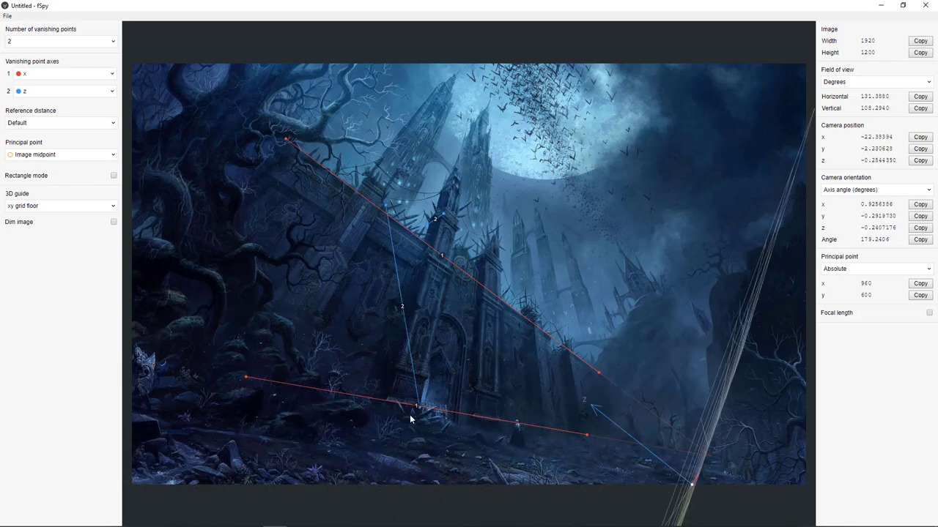
left_click_drag(415, 407, 282, 372)
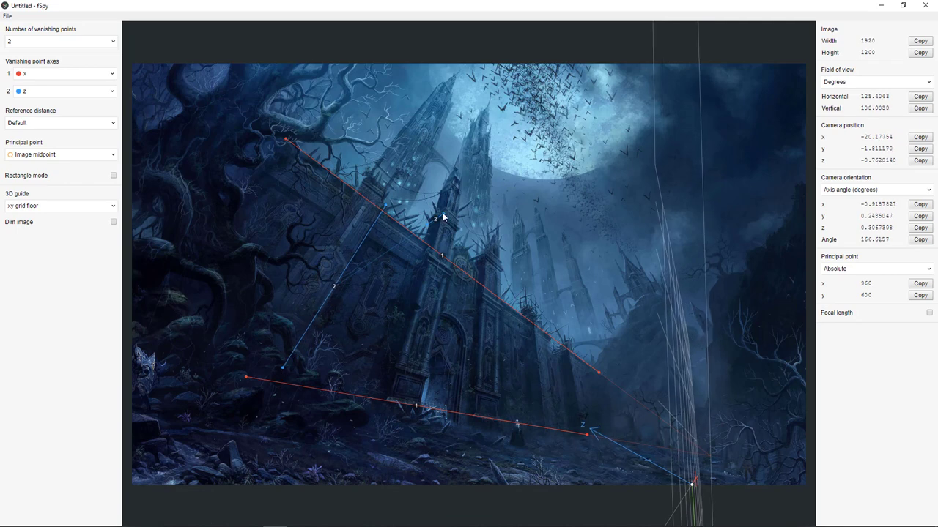
Step: Align the other blue z-axis line with the pillar beside the gate and move the origin back to the ground before it
left_click_drag(442, 217, 471, 411)
left_click_drag(428, 224, 485, 257)
left_click_drag(470, 412, 476, 417)
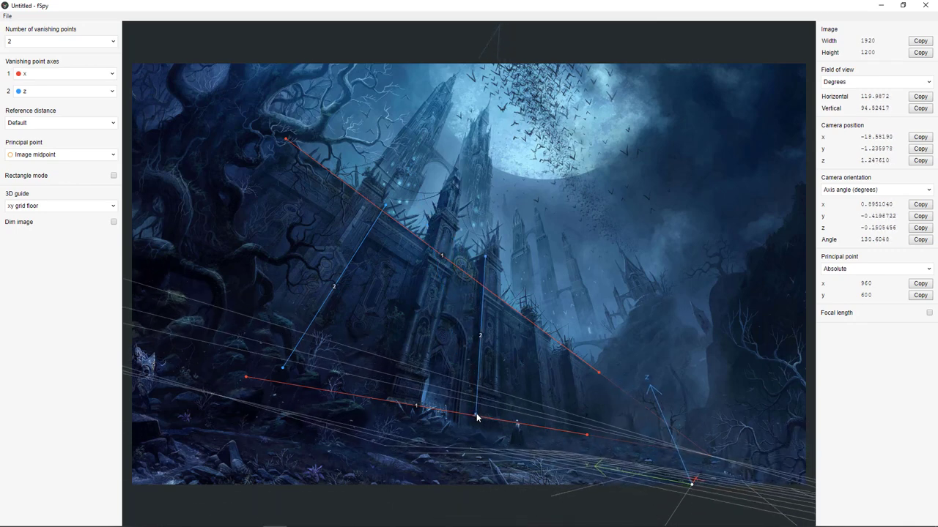
left_click_drag(595, 485, 466, 458)
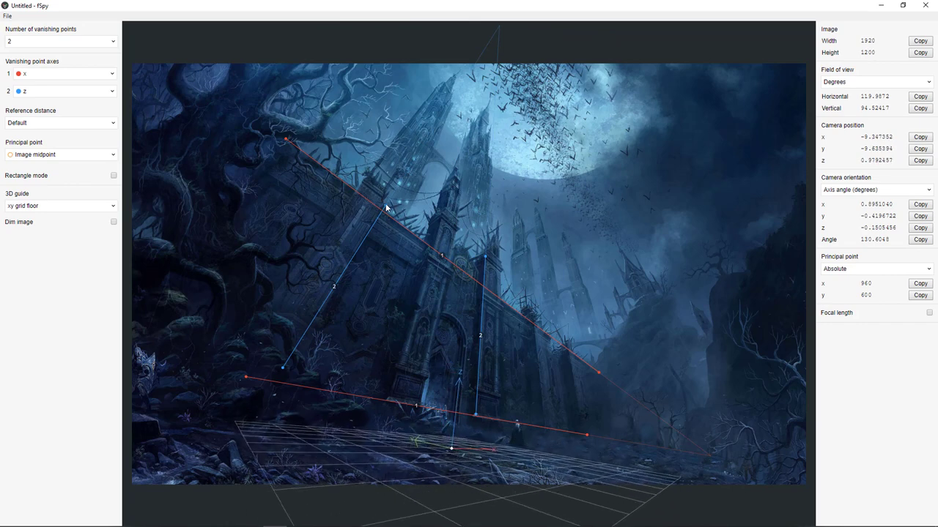
Step: Fine-tune the end of the left blue z-axis line and export the camera parameters as JSON named camera 2 in the tutorial folder
left_click_drag(386, 208, 386, 208)
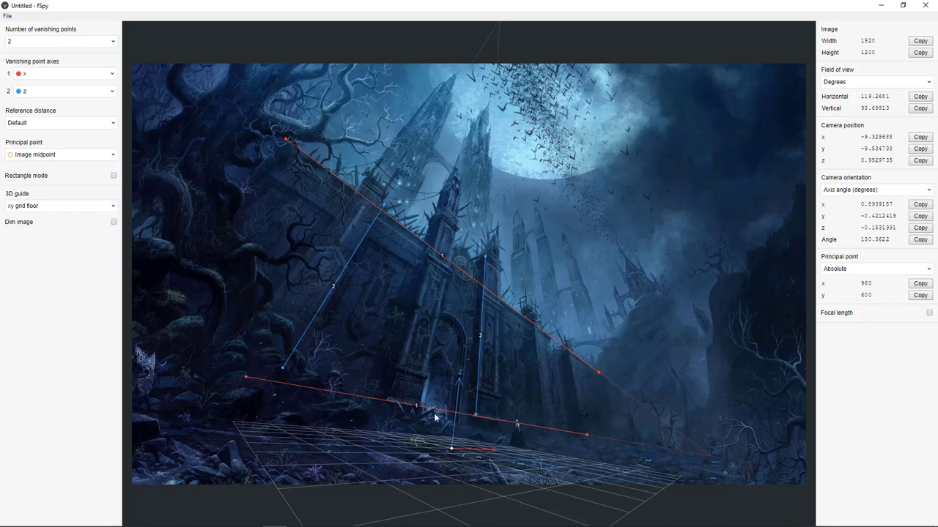
left_click(8, 16)
mouse_move(48, 115)
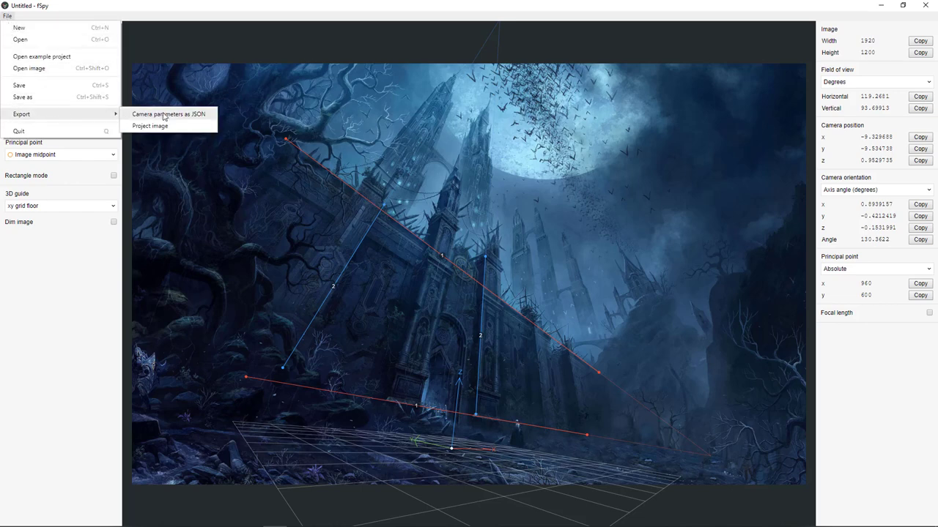
left_click(164, 116)
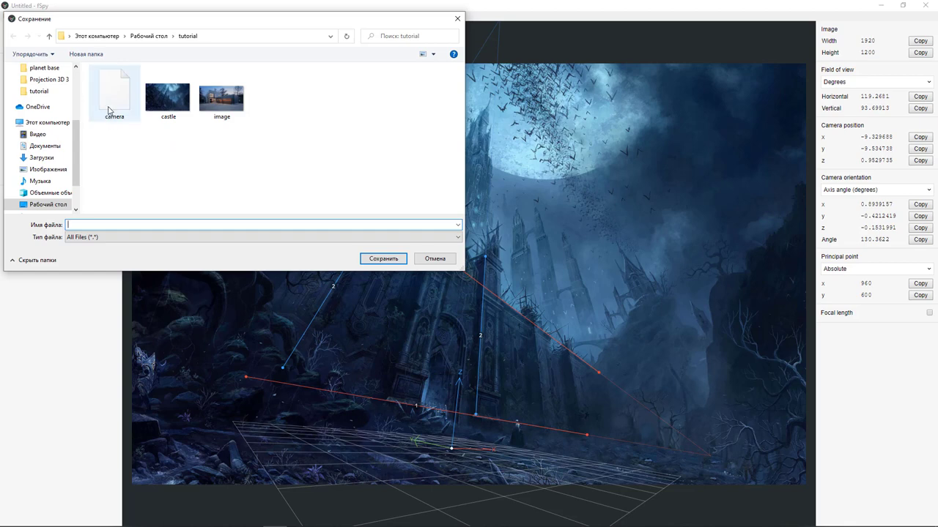
left_click(109, 111)
left_click(107, 226)
left_click(110, 225)
type("2")
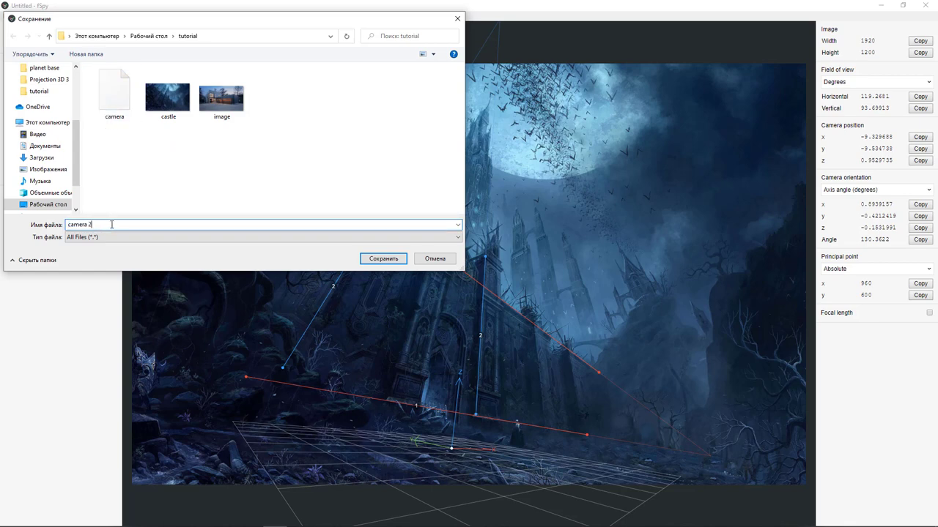
left_click(382, 259)
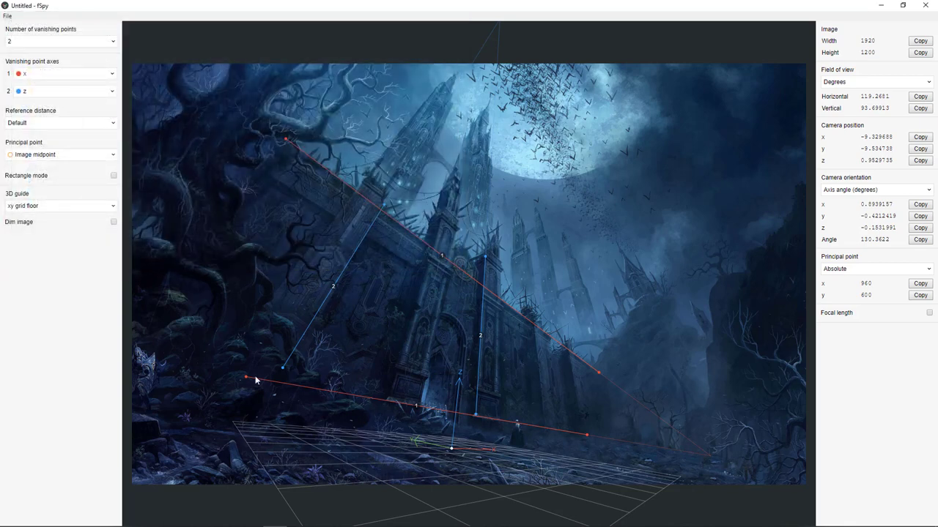
Step: Switch to After Effects, create a composition from castle.jpg, and import the fSpy camera from camera 2 with Projection 3D
left_click(192, 517)
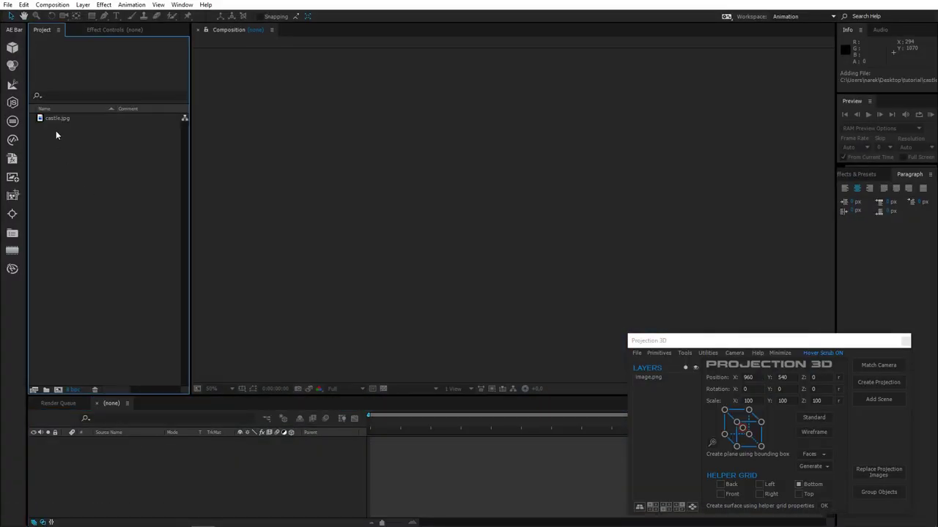
left_click_drag(57, 121, 92, 478)
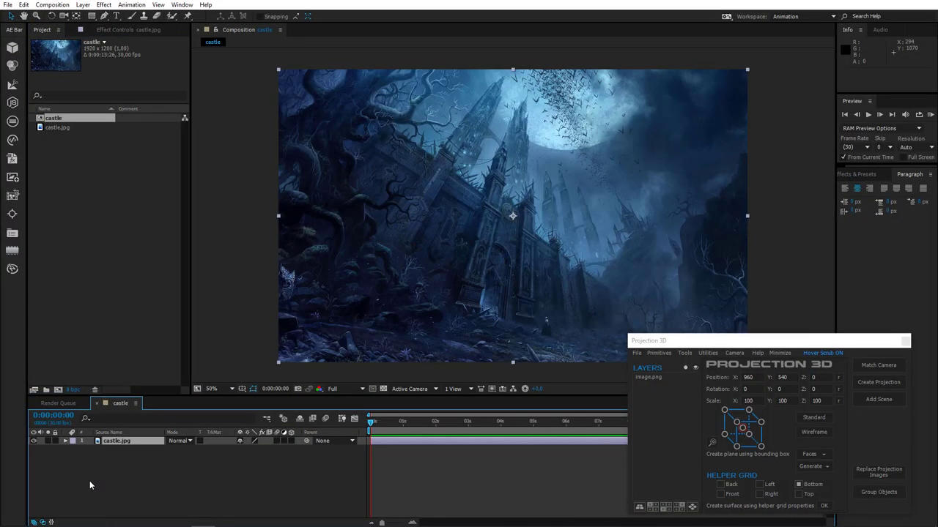
left_click(637, 353)
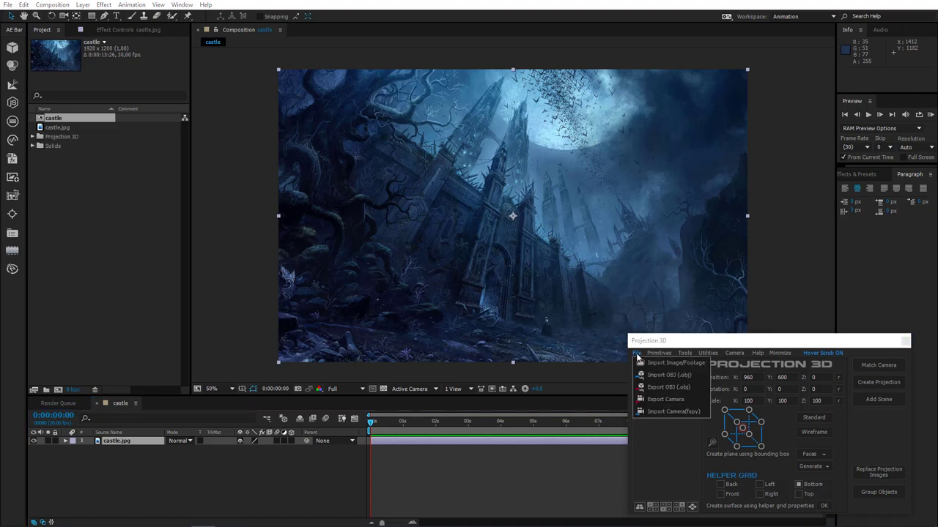
left_click(677, 411)
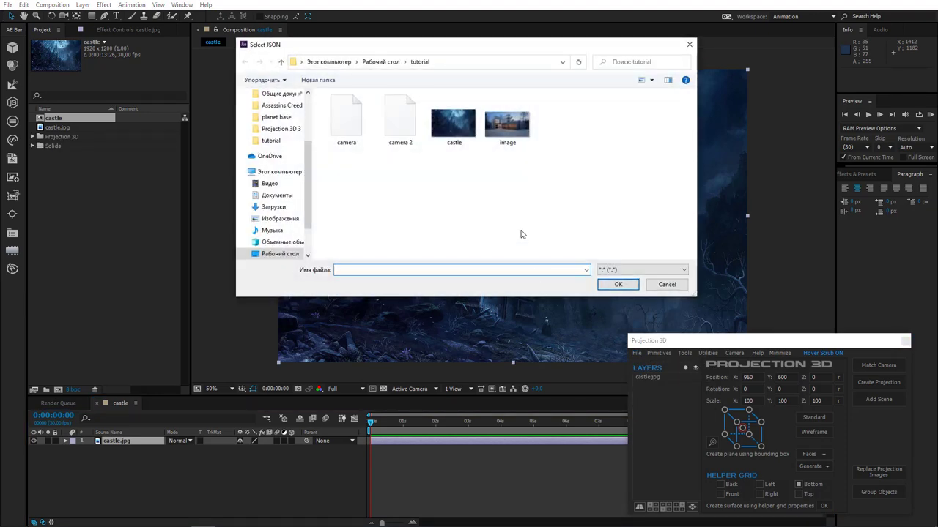
double_click(400, 119)
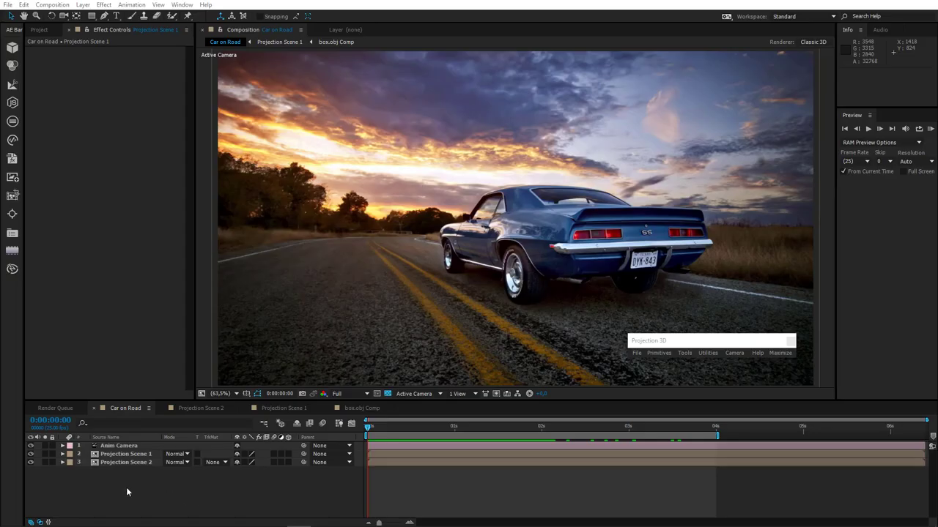
Step: Reveal the mask path of the Projection Scene 1 layer in the Car on Road composition
left_click(145, 456)
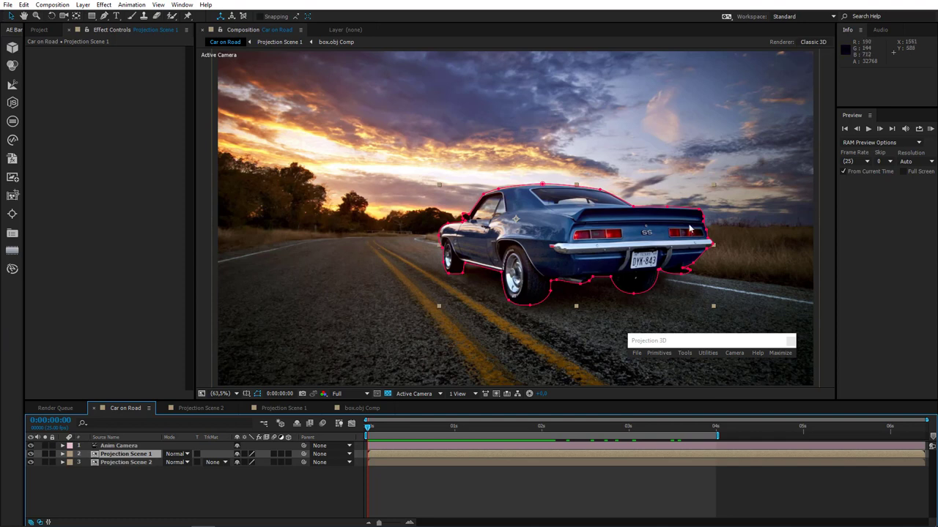
left_click(123, 456)
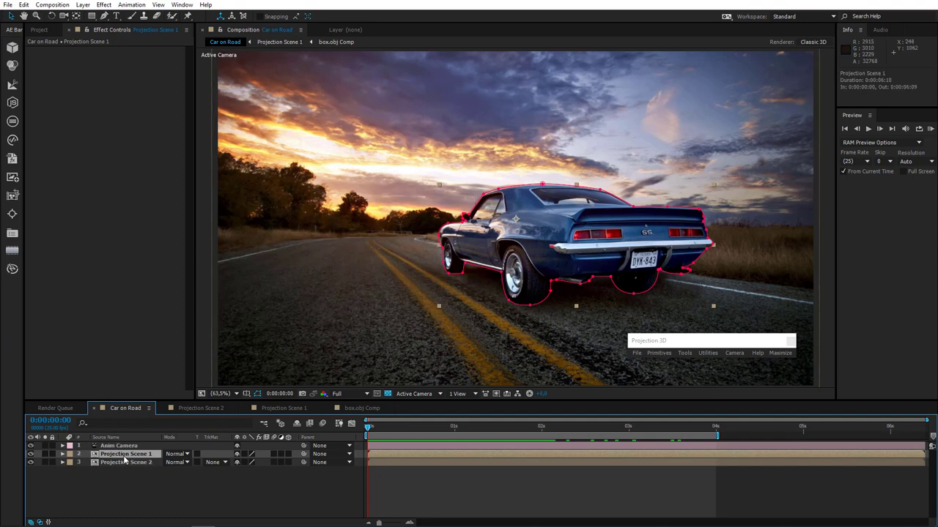
key("m")
left_click_drag(388, 430, 347, 440)
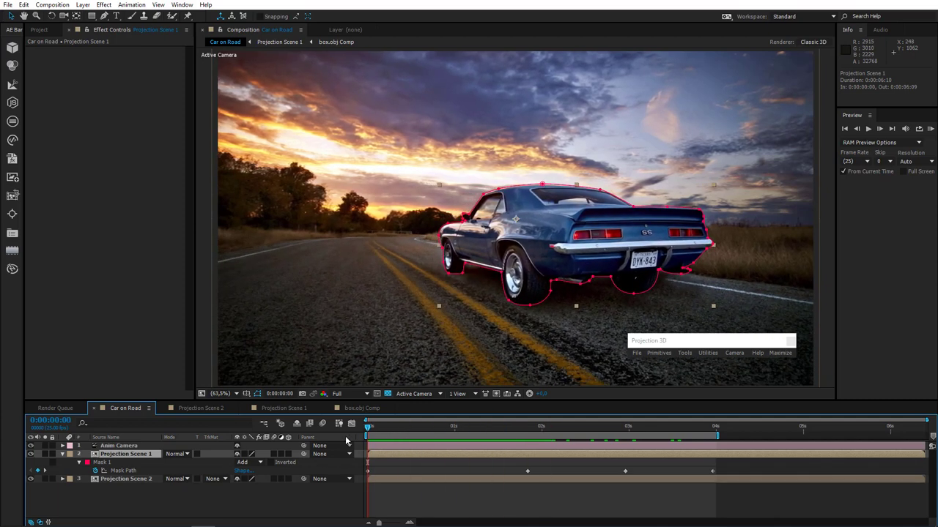
Step: Compare the soloed Projection Scene 1 layer with Mask 1 set to None and to Add, and unsolo it
left_click(243, 462)
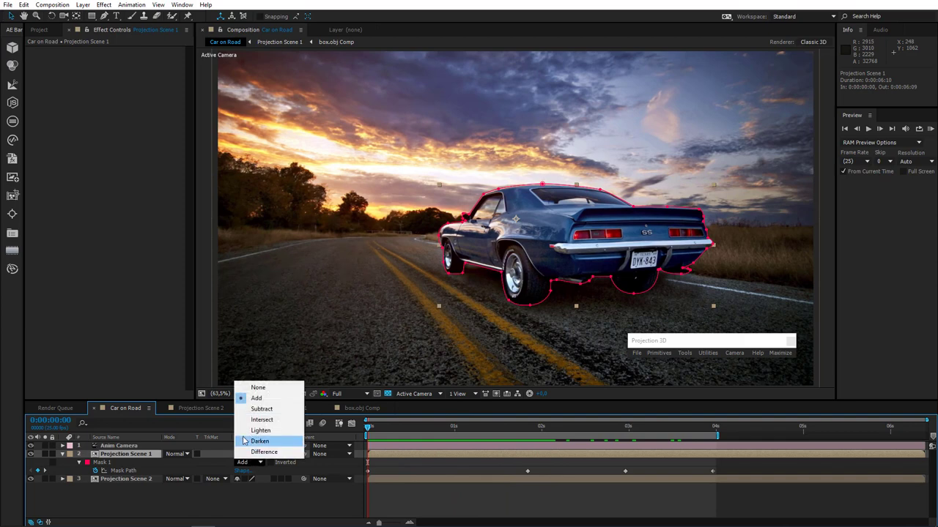
left_click(261, 391)
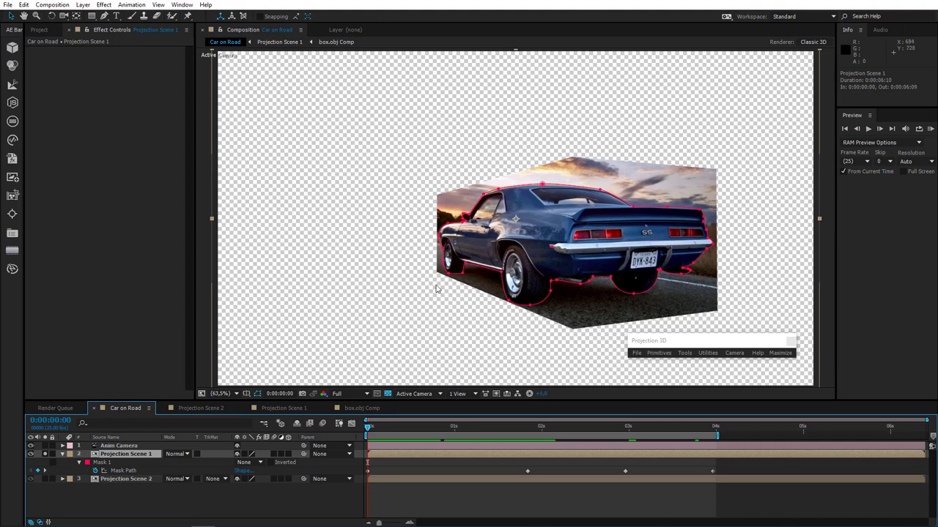
left_click(245, 462)
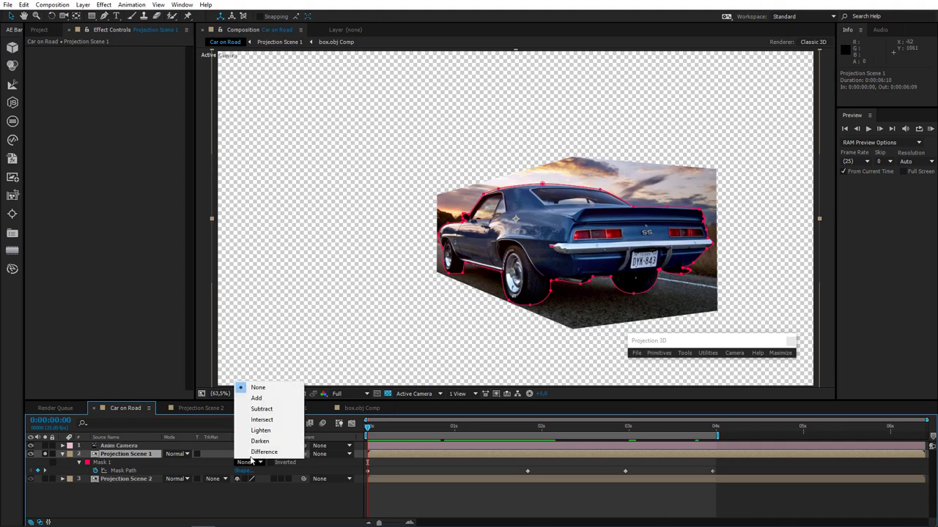
left_click(257, 398)
left_click_drag(368, 427, 351, 443)
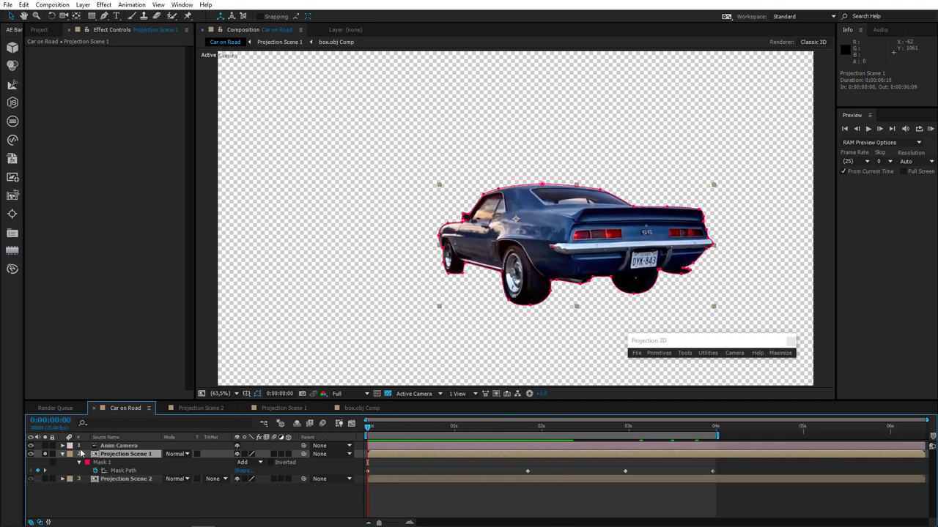
left_click(46, 455)
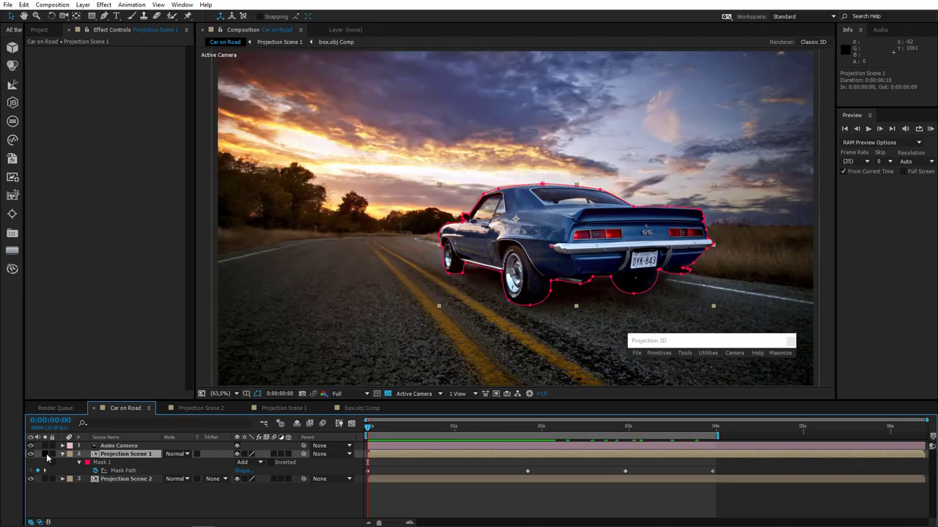
Step: Delete Mask 1 from the Projection Scene 1 layer and solo the layer
left_click(104, 464)
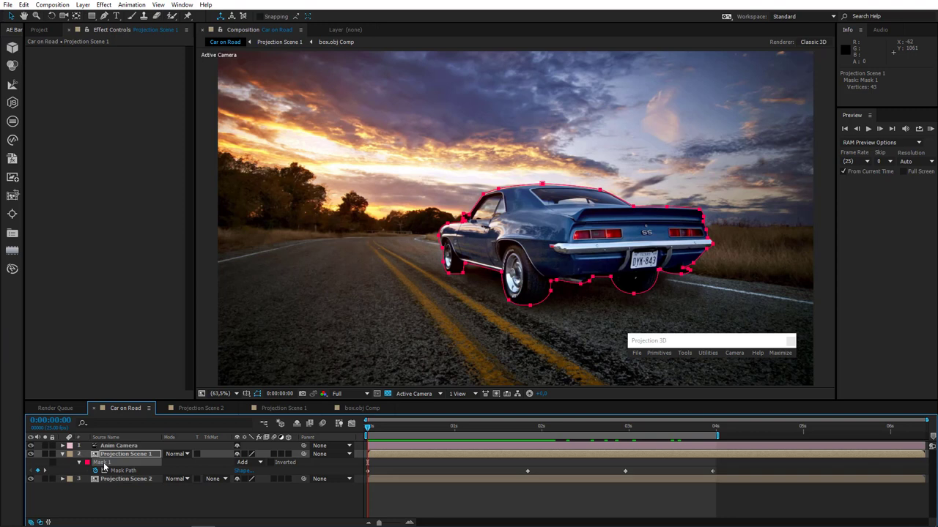
key("Delete")
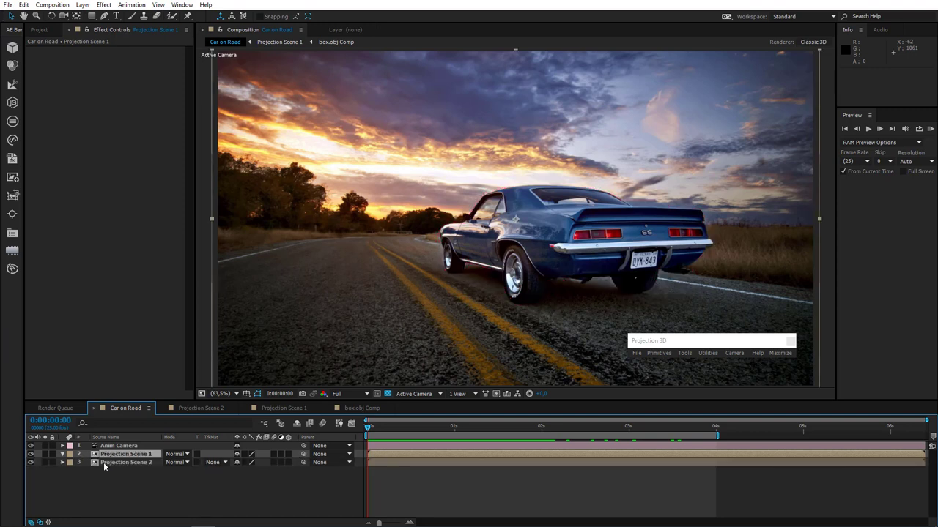
left_click(44, 454)
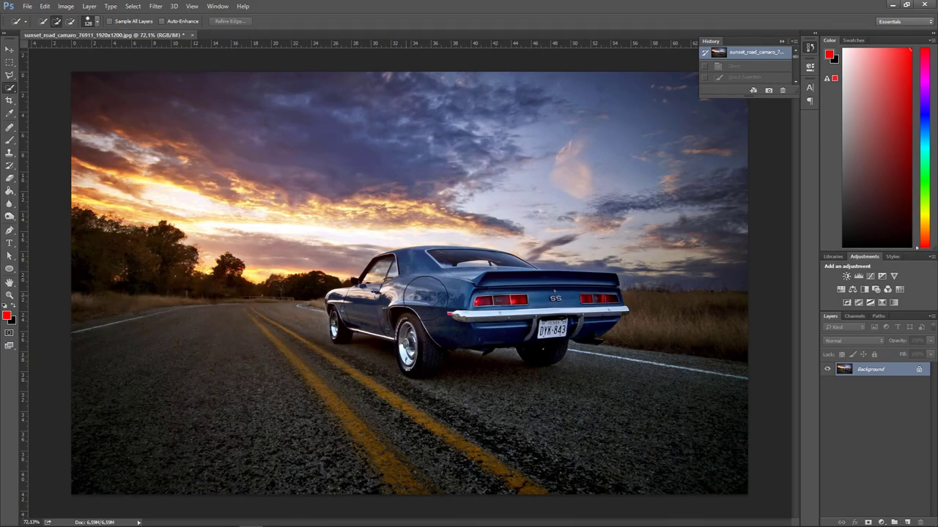
Step: Switch to Photoshop and select the body of the blue car in the sunset road photo with the Quick Selection tool
mouse_move(455, 293)
left_mouse_down()
mouse_move(440, 304)
mouse_move(498, 330)
mouse_move(542, 315)
mouse_move(523, 311)
left_mouse_up()
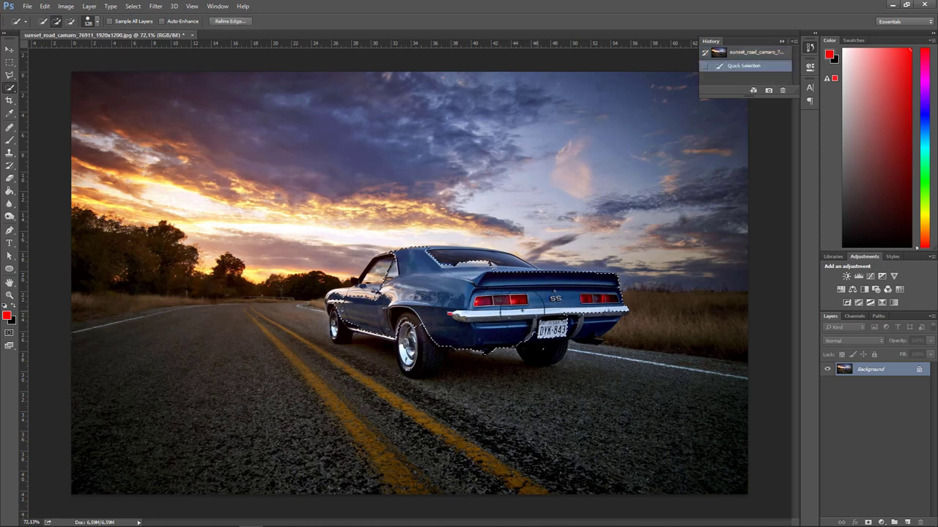
scroll(469, 294, "up", 3)
left_click(312, 320)
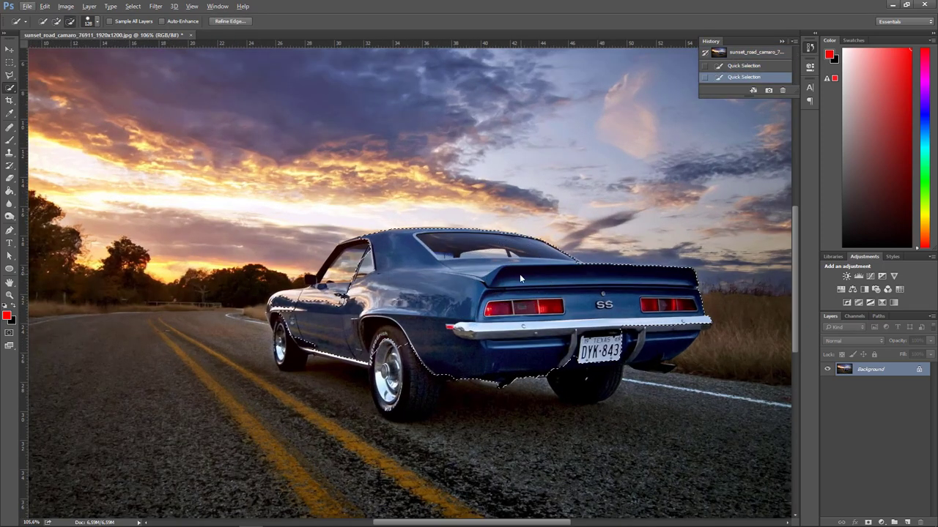
right_click(409, 277, "alt")
left_click_drag(352, 271, 416, 357)
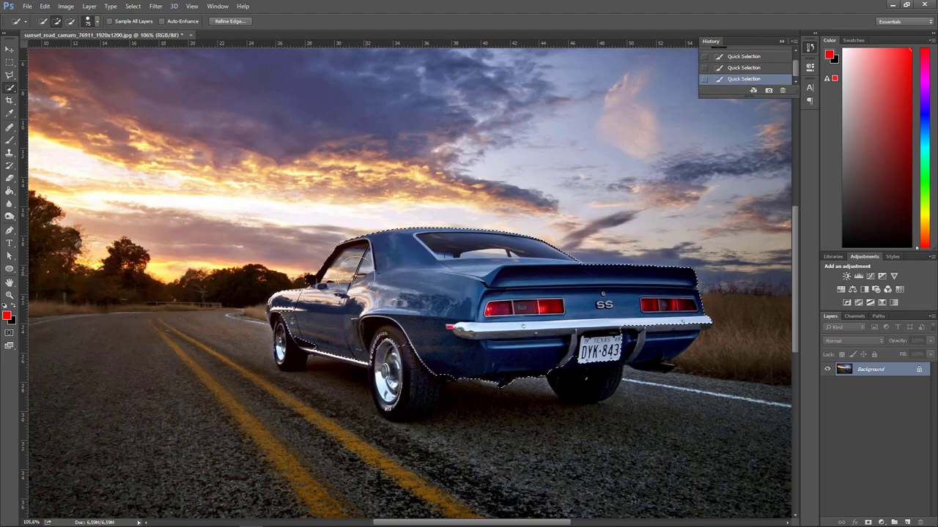
Step: Refine the selection around the side mirror, front fender and front wheel using a smaller Quick Selection brush
scroll(352, 267, "up", 5)
right_click(351, 249, "alt")
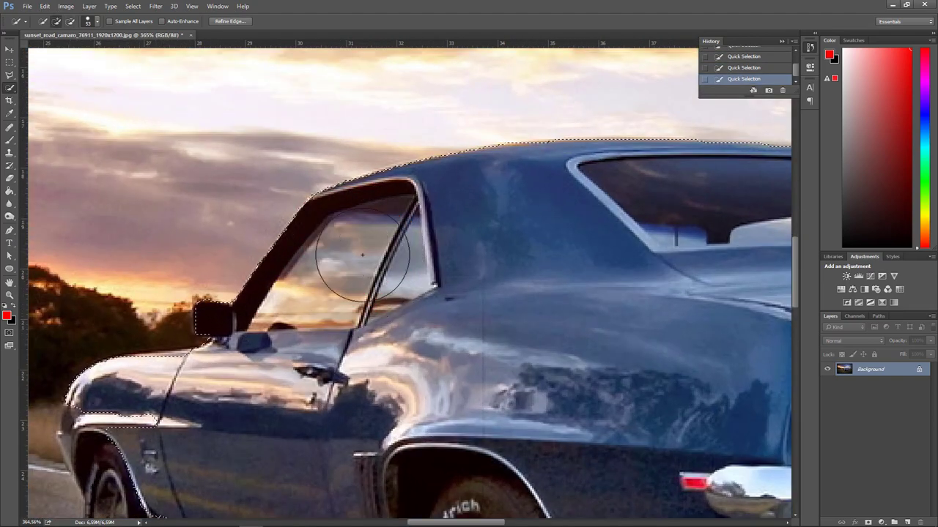
scroll(362, 255, "down", 3)
right_click(157, 345, "alt")
mouse_move(156, 344)
left_mouse_down()
mouse_move(113, 321)
mouse_move(134, 337)
mouse_move(126, 340)
mouse_move(139, 287)
mouse_move(182, 264)
mouse_move(115, 291)
mouse_move(134, 269)
mouse_move(86, 331)
left_mouse_up()
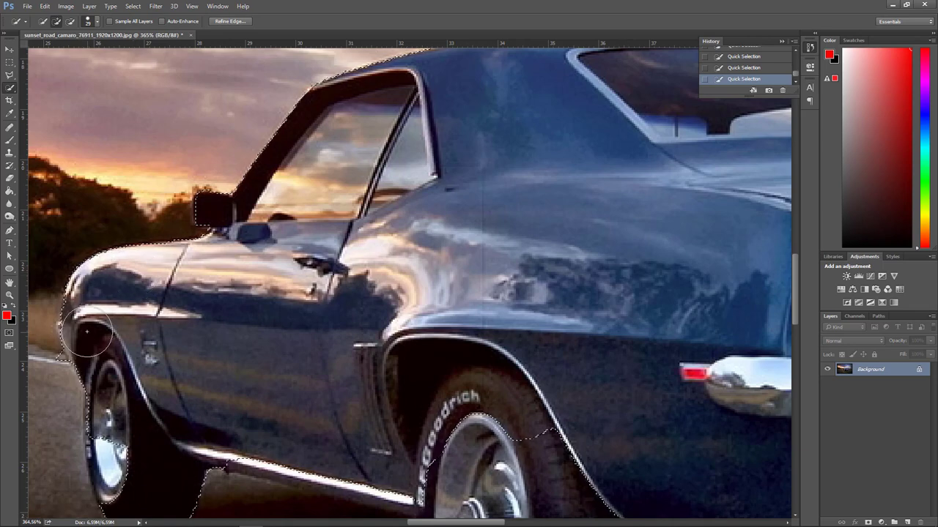
scroll(138, 381, "down", 2)
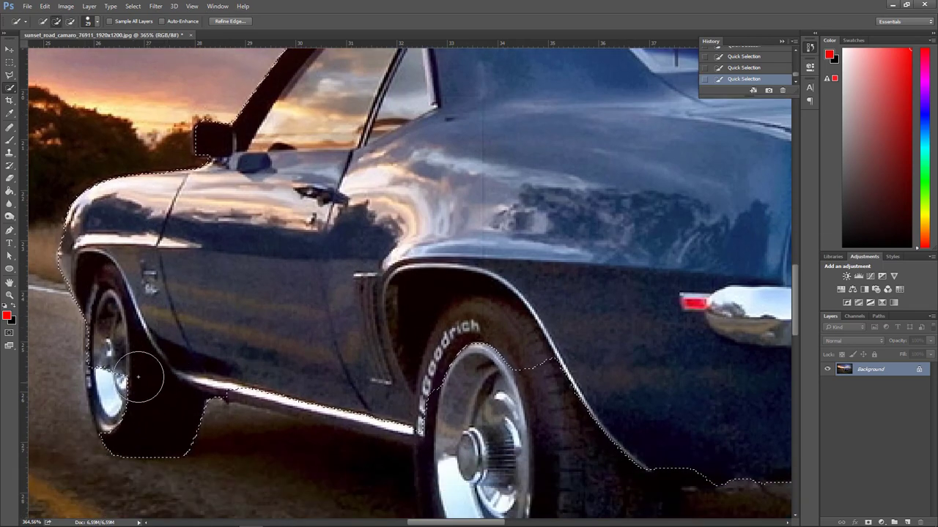
Step: Clean the selection along the side sill and extend it over both rear wheels
scroll(293, 381, "down", 3)
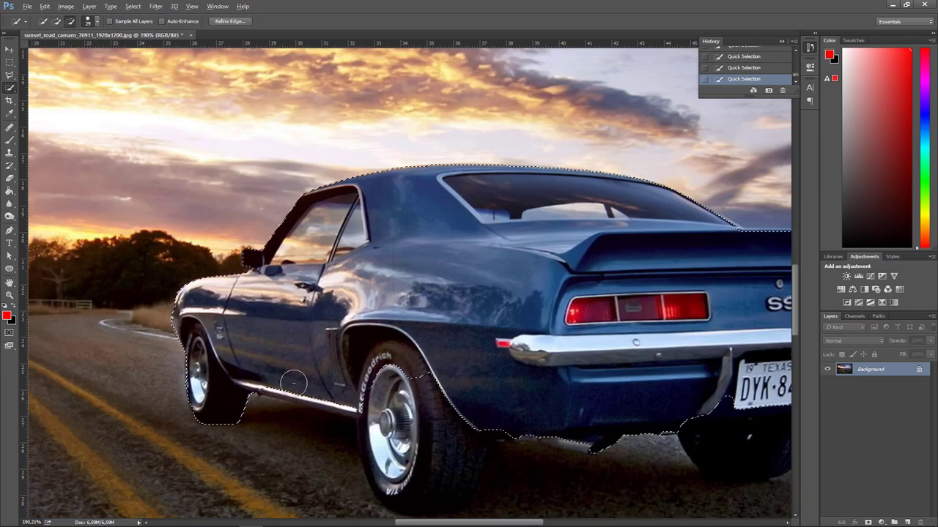
mouse_move(293, 382)
left_mouse_down()
mouse_move(374, 406)
mouse_move(310, 393)
mouse_move(403, 392)
mouse_move(377, 460)
left_mouse_up()
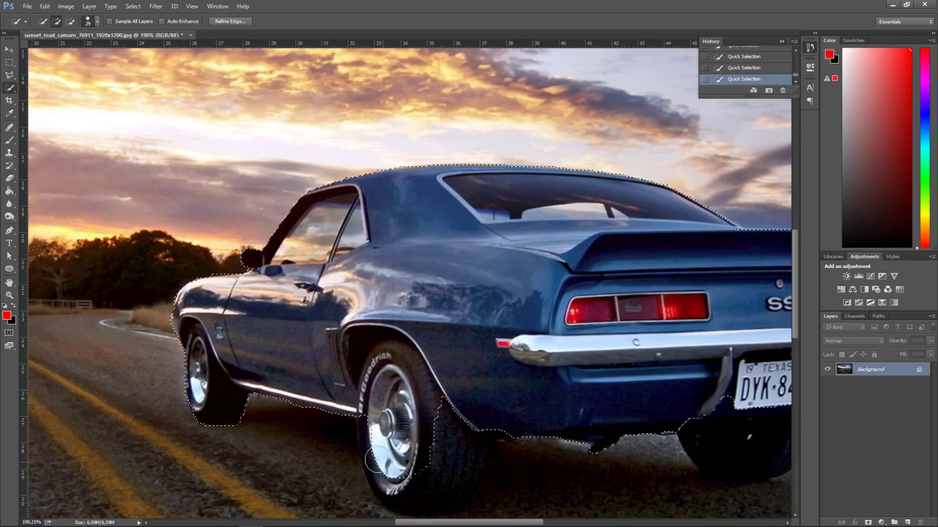
scroll(465, 410, "down", 3)
left_click_drag(465, 410, 442, 367)
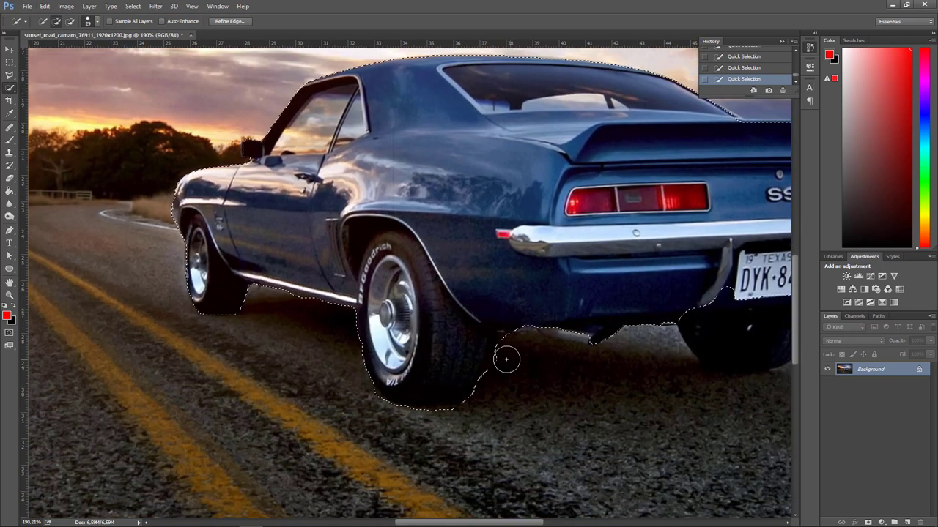
scroll(624, 359, "down", 2)
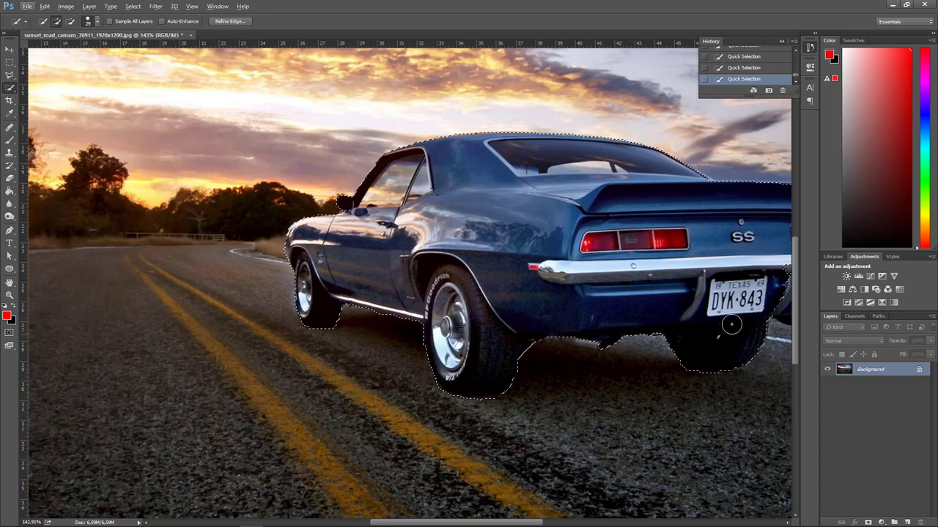
Step: Include the exhaust tip below the rear bumper in the selection and tidy its edge with a 6 px subtracting brush
scroll(731, 324, "down", 4)
scroll(609, 329, "up", 4)
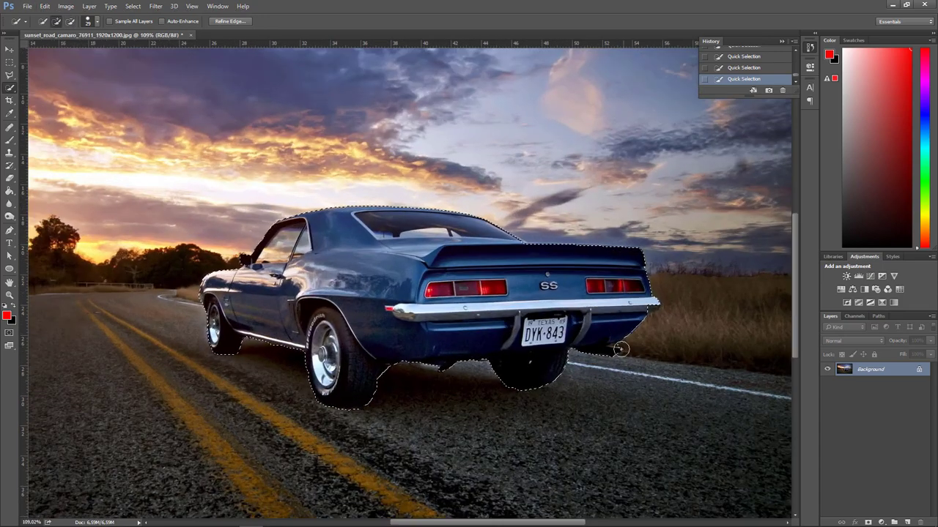
scroll(620, 349, "up", 2)
scroll(634, 350, "up", 2)
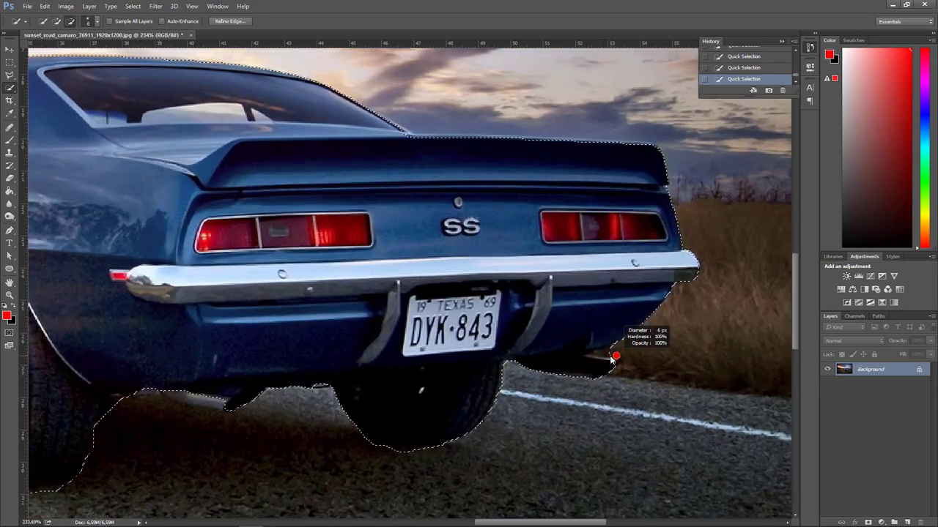
scroll(545, 370, "down", 4)
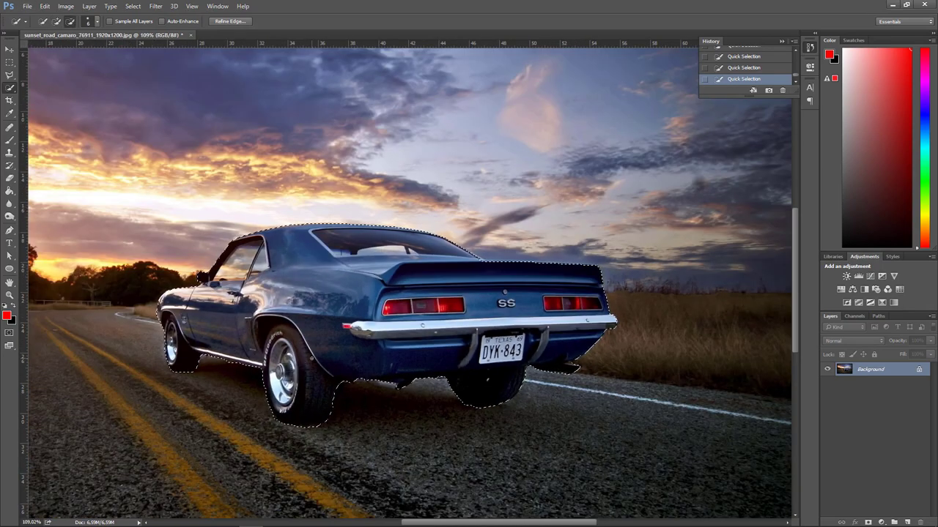
Step: Copy the selected car to a new layer and hide the Background layer to leave only the cutout
scroll(323, 344, "down", 2)
key("bracketright")
key("bracketright")
key("bracketright")
key("bracketright")
key("bracketright")
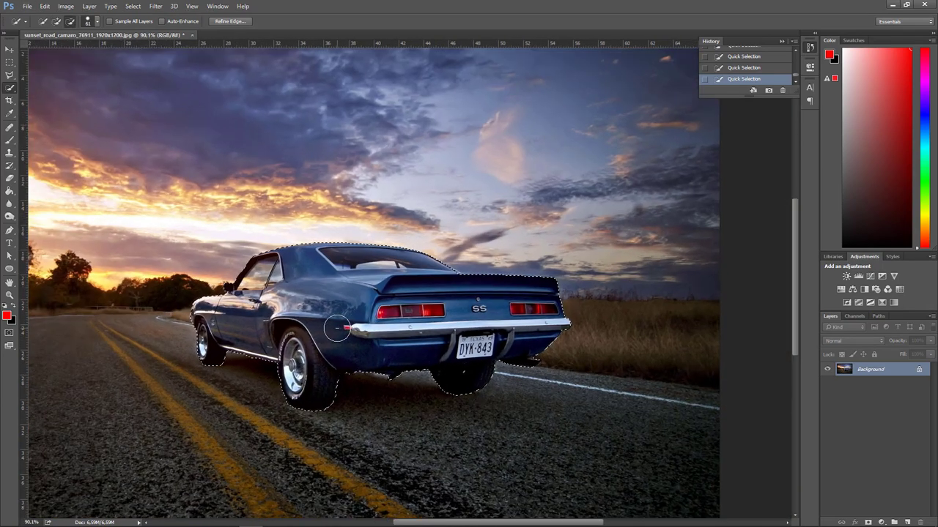
key("alt")
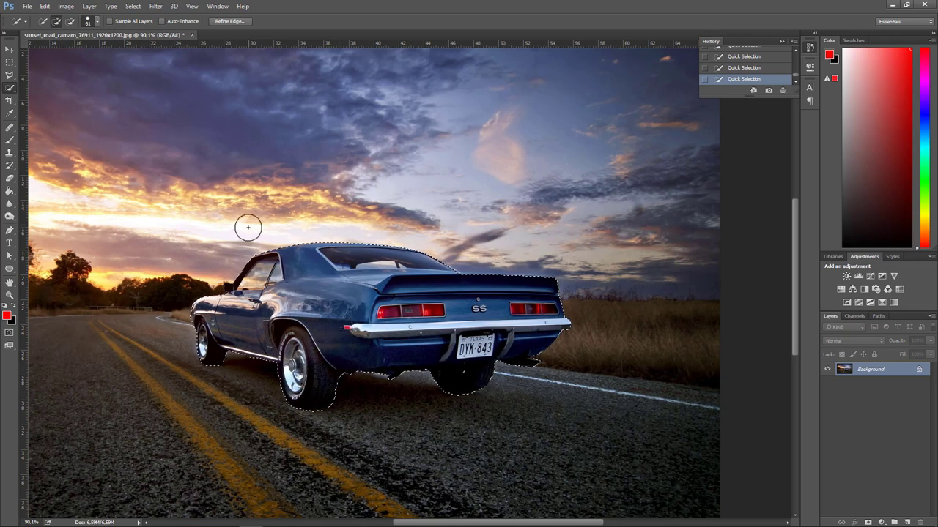
key("ctrl+j")
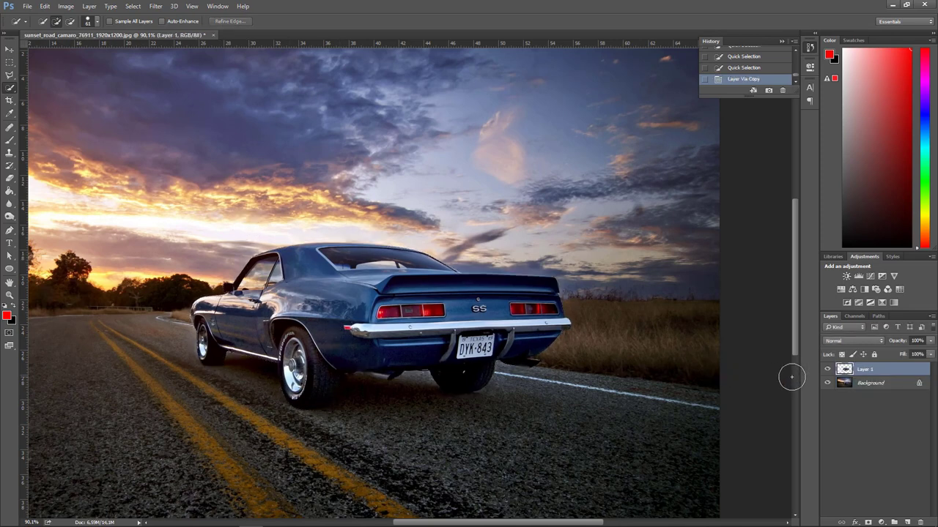
left_click(828, 383)
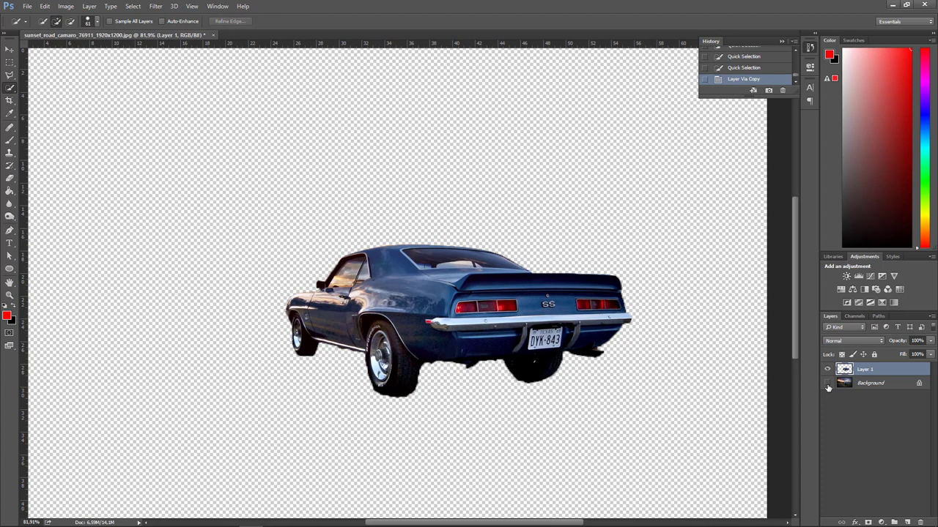
left_click(827, 384)
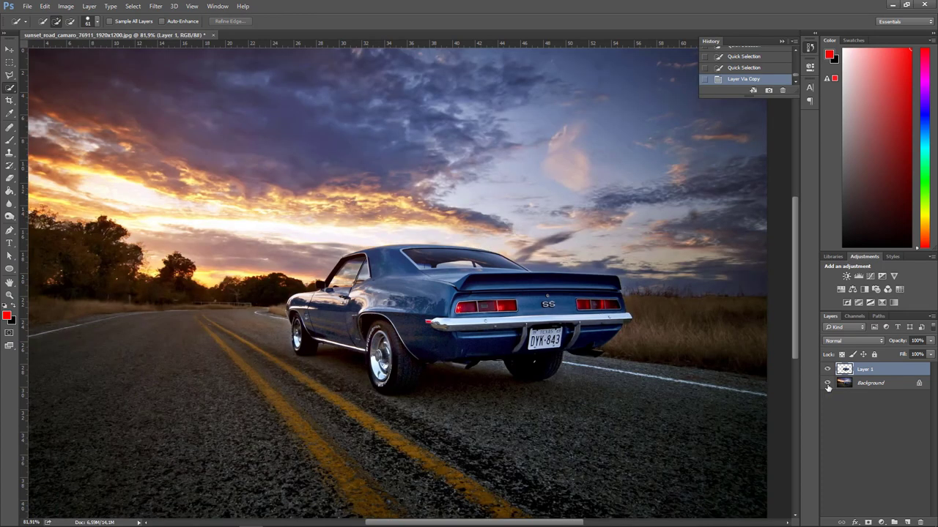
left_click(828, 384)
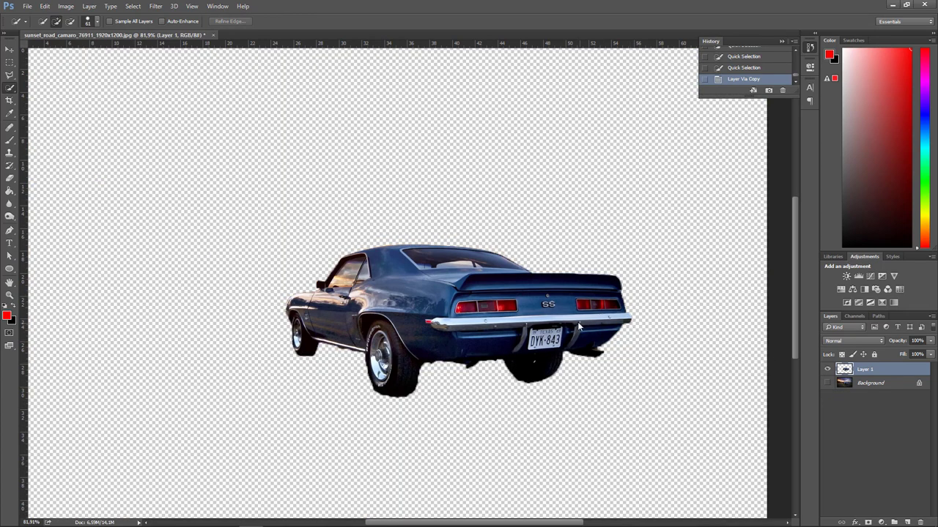
Step: Save the cutout as a PNG named car in the Projection 3D footage folder with Smallest / Slow compression and no interlacing
key("ctrl+shift+s")
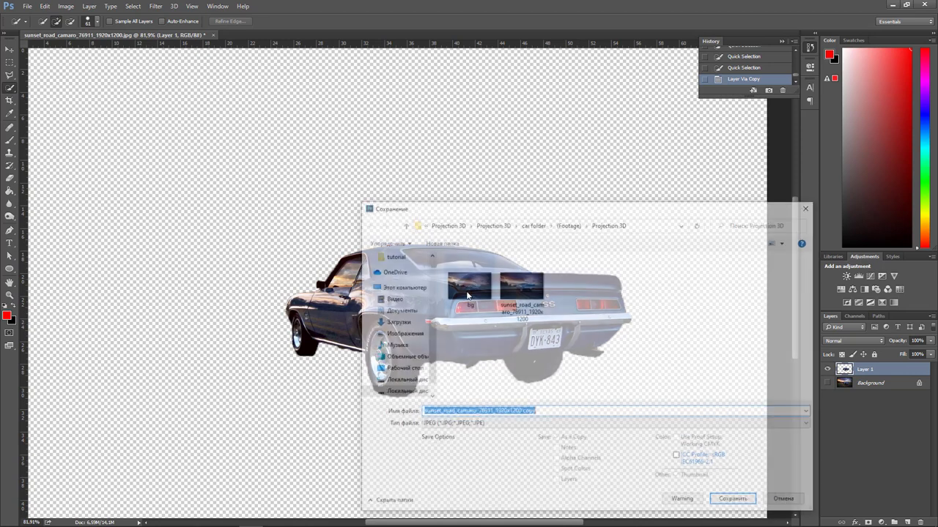
left_click(508, 426)
scroll(474, 386, "down", 1)
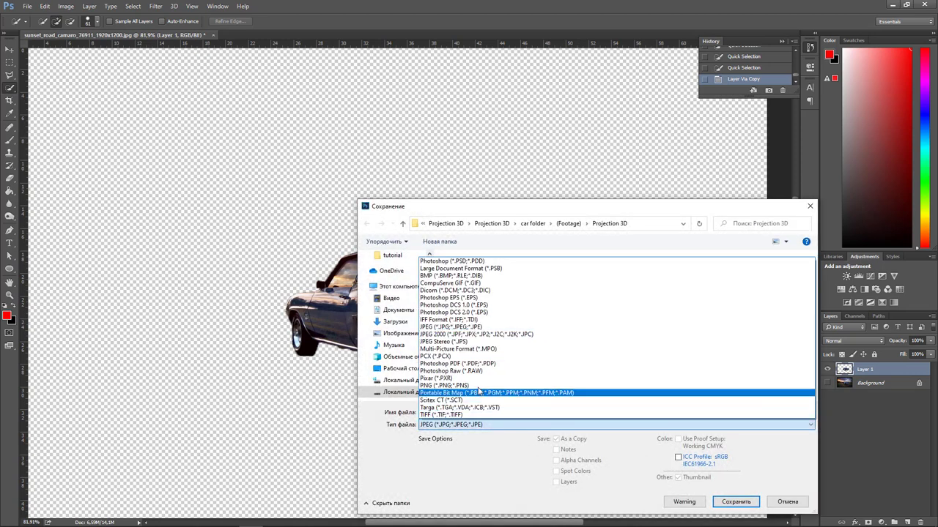
left_click(474, 387)
left_click(553, 415)
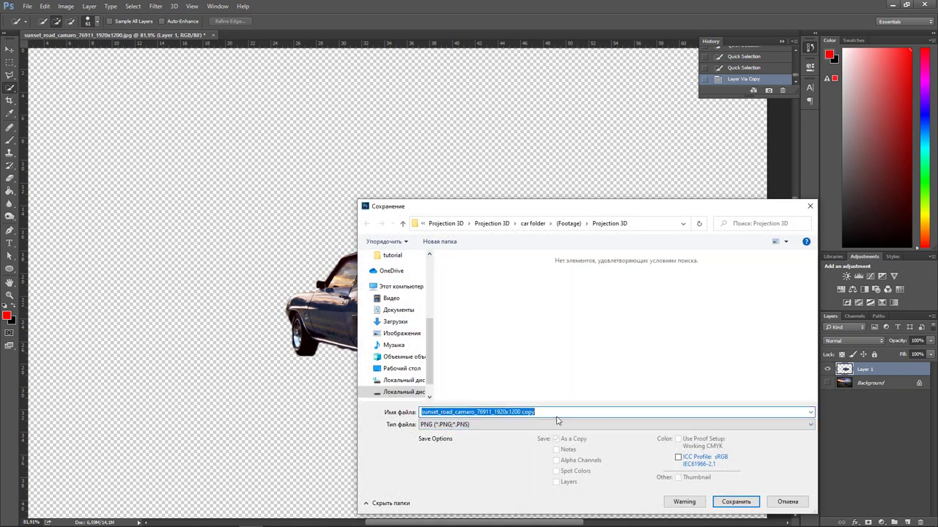
key("BackSpace")
type("car")
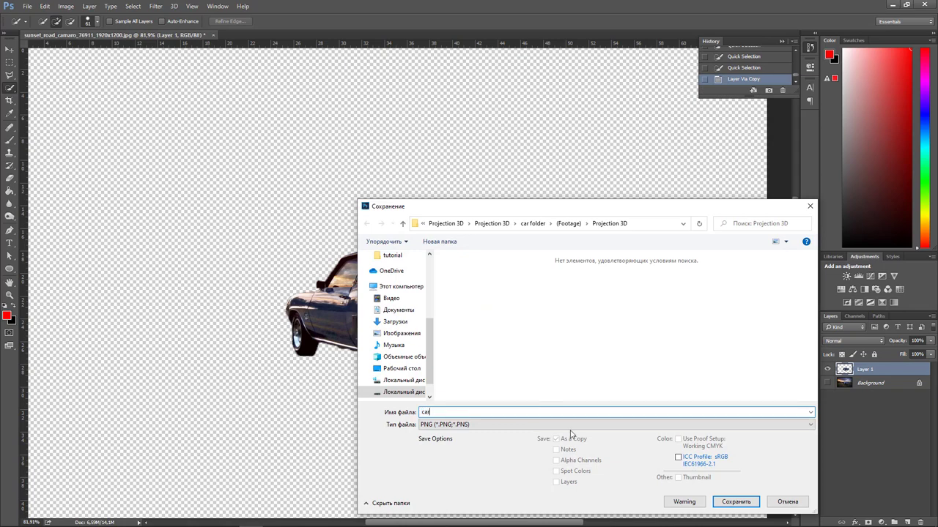
left_click(737, 502)
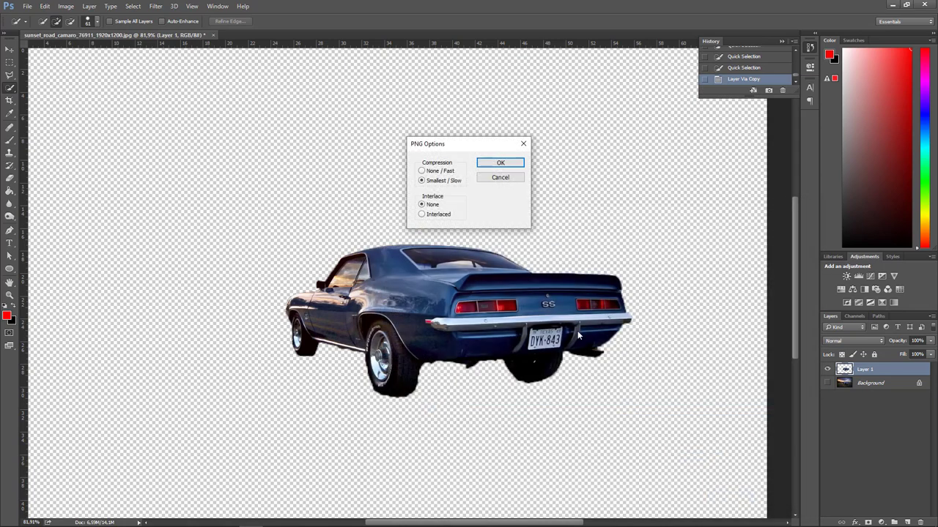
left_click(501, 164)
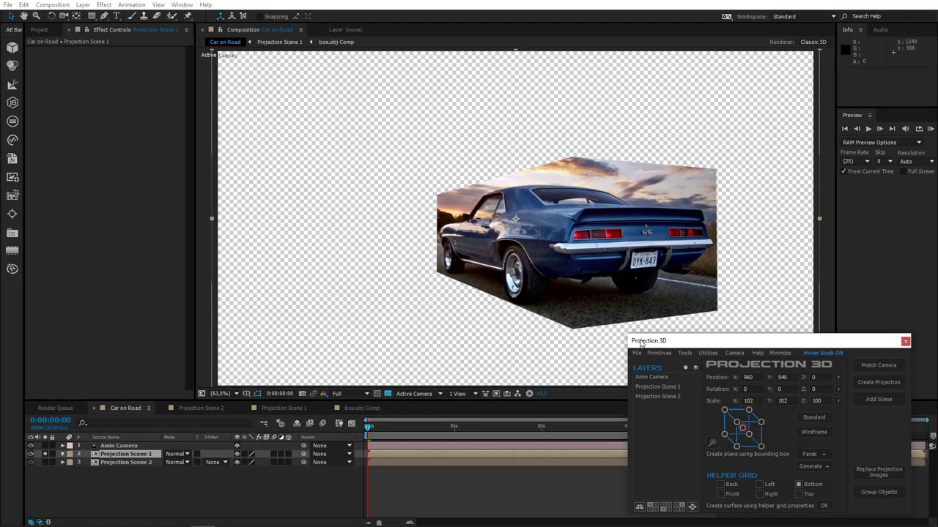
Step: Switch to After Effects and replace the projection image of Projection Scene 1 with car.png
left_click(865, 468)
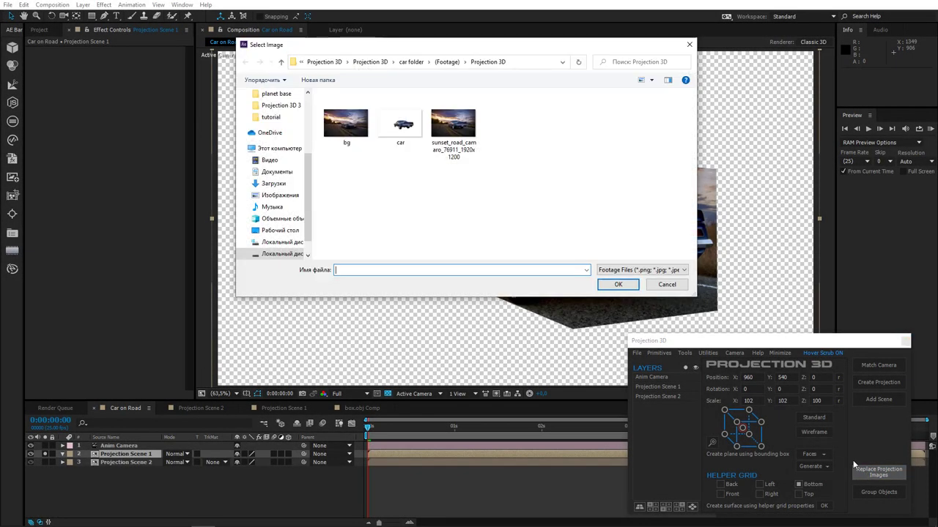
left_click(396, 136)
double_click(396, 136)
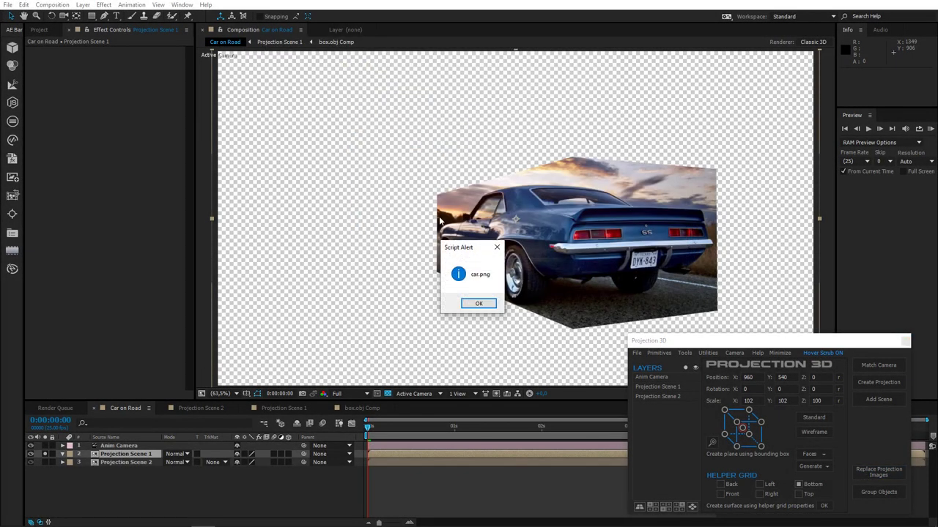
left_click(484, 304)
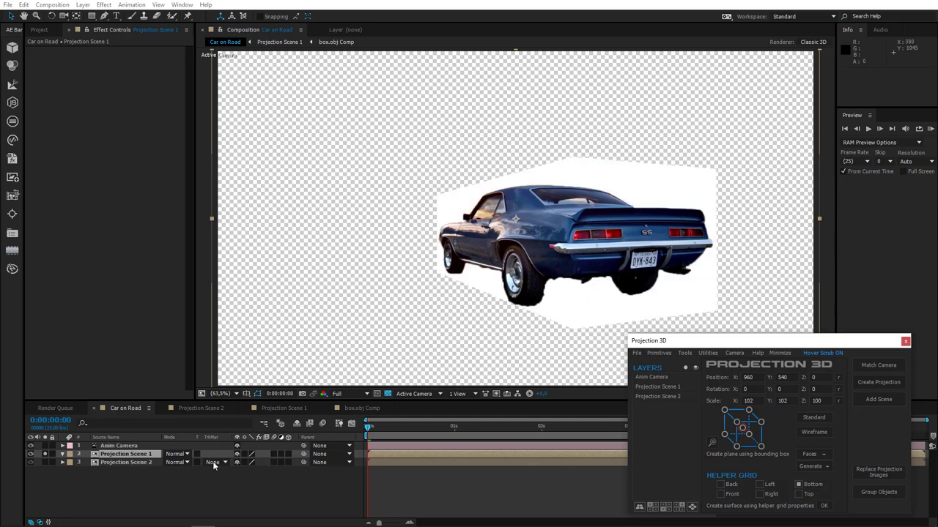
Step: Turn off solo for Projection Scene 1 and apply the Projection 3D Clean Edges utility to it
left_click(45, 454)
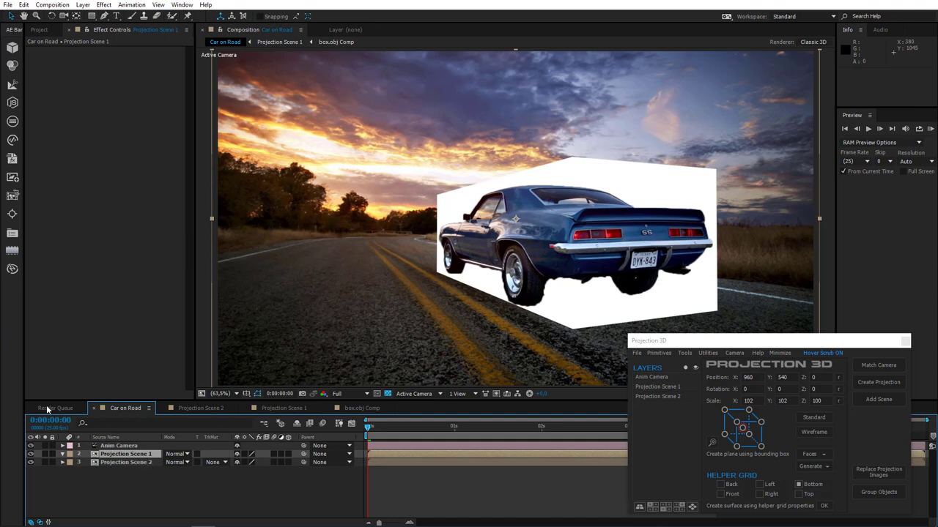
left_click(145, 456)
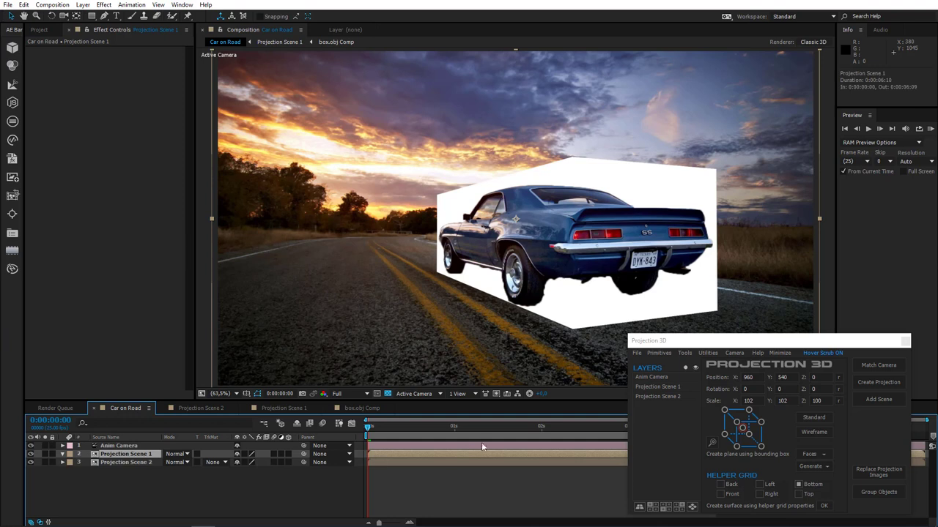
left_click(704, 353)
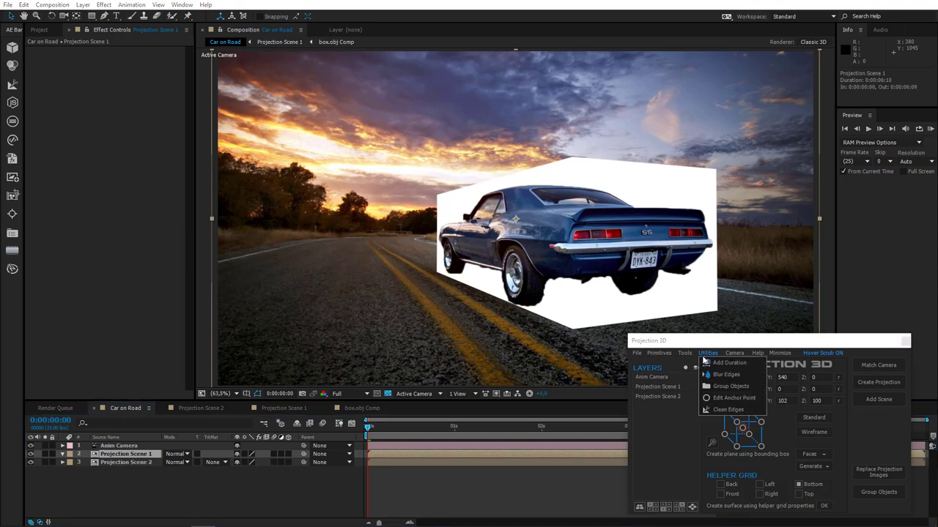
left_click(719, 412)
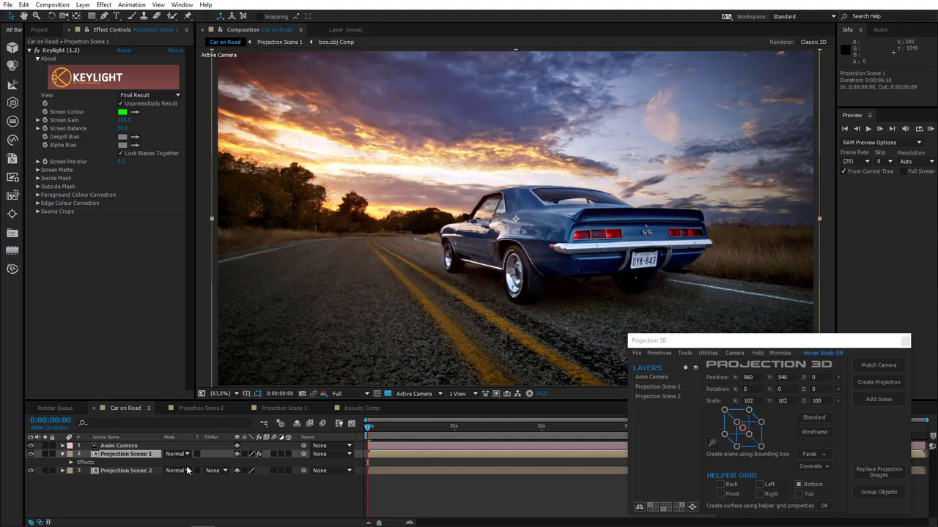
Step: Check the car projection against the road at 0:00:02:10 and return to the start of the composition
left_click(576, 428)
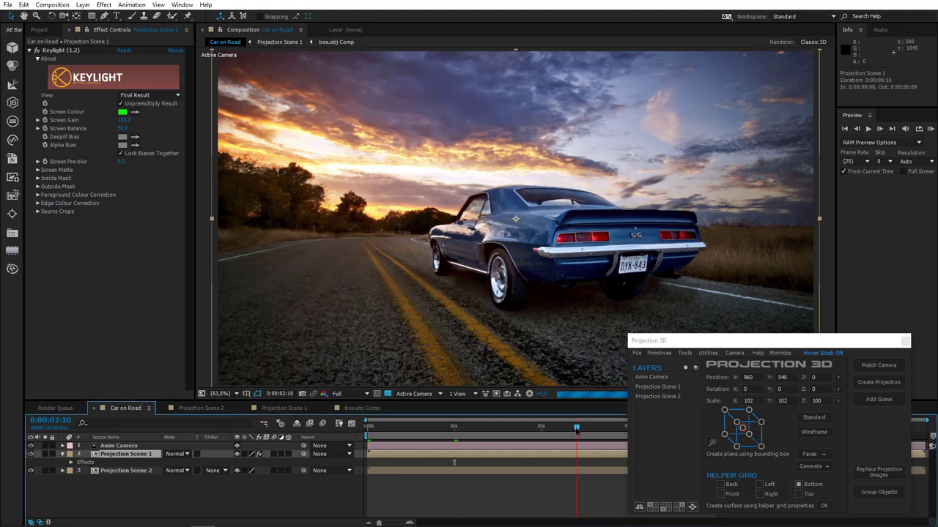
key("comma")
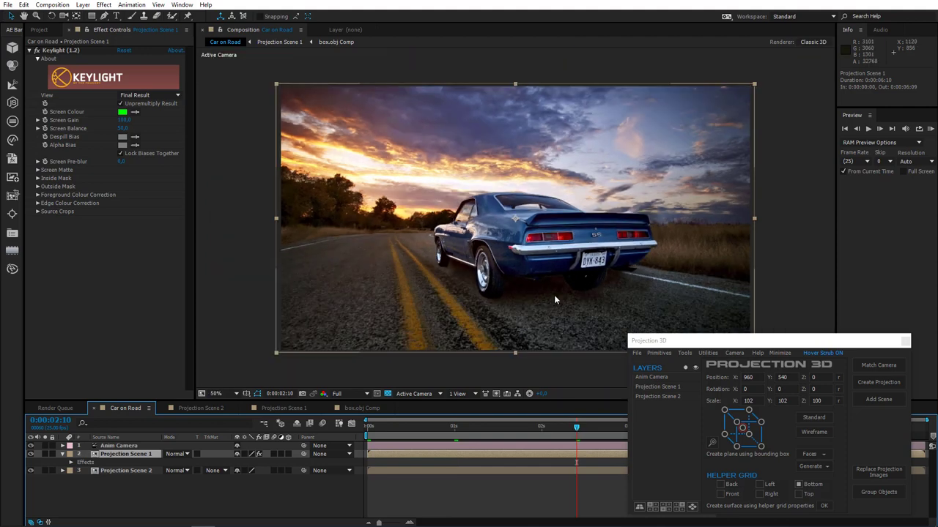
key("Home")
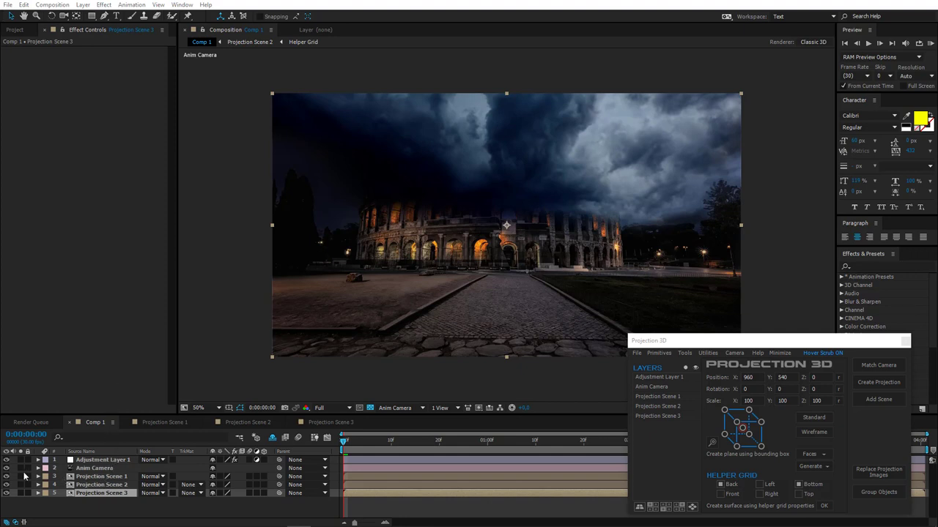
Step: Solo Projection Scene 1 briefly in the Colosseum composition, and open it to inspect its Plane layers
left_click(97, 476)
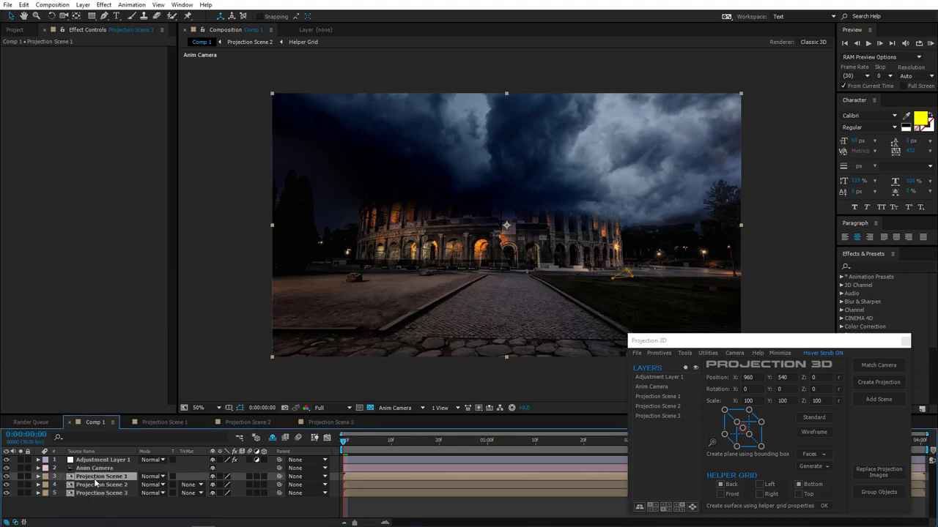
left_click(20, 477)
left_click(19, 476)
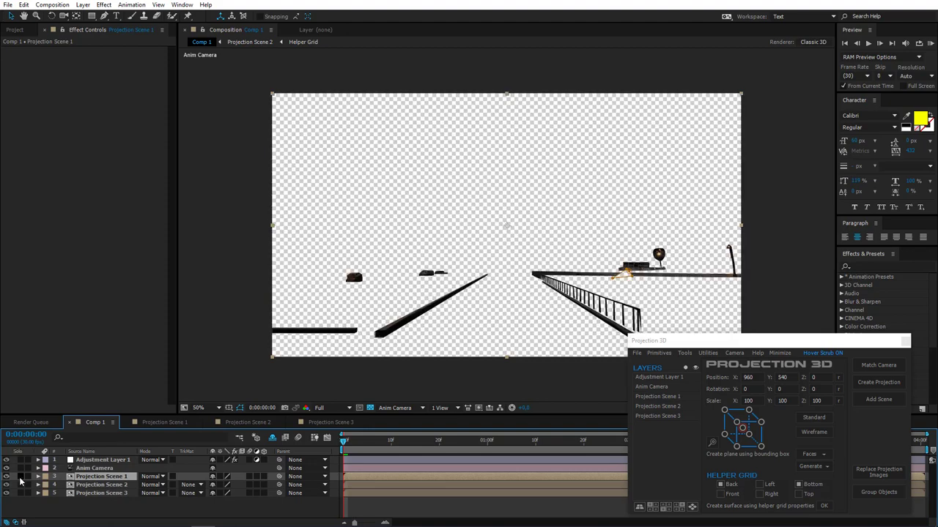
double_click(102, 477)
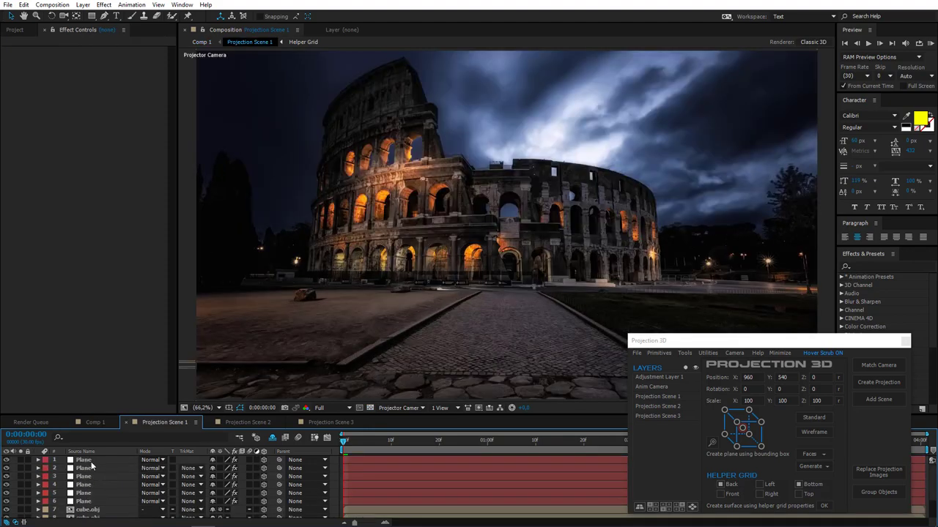
left_click(92, 461)
left_click(84, 485)
left_click(85, 501)
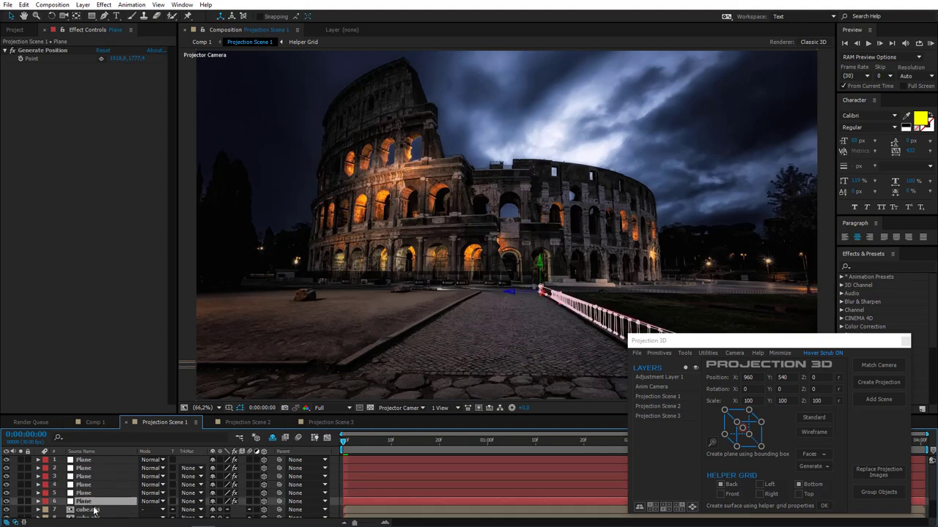
Step: Open Projection Scene 3 from Comp 1, examine the mask on its Back layer, and return to Comp 1
left_click(93, 423)
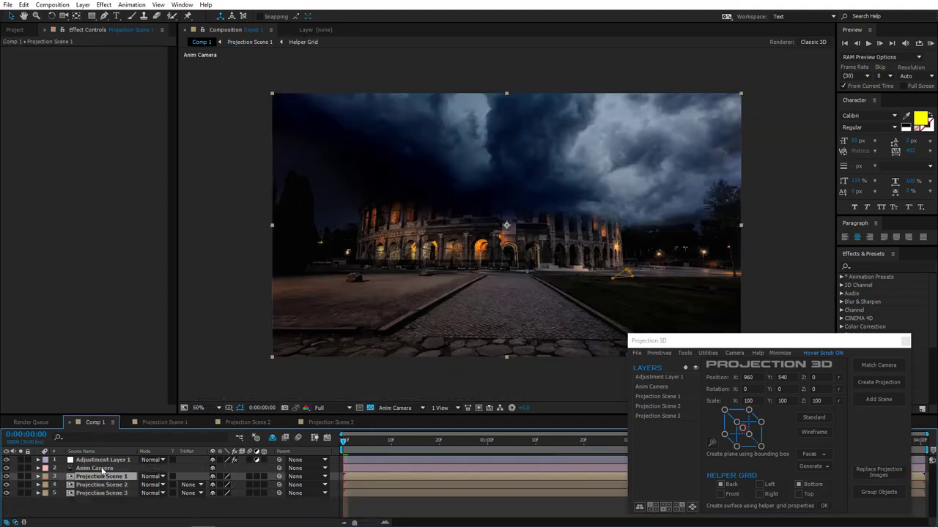
double_click(88, 493)
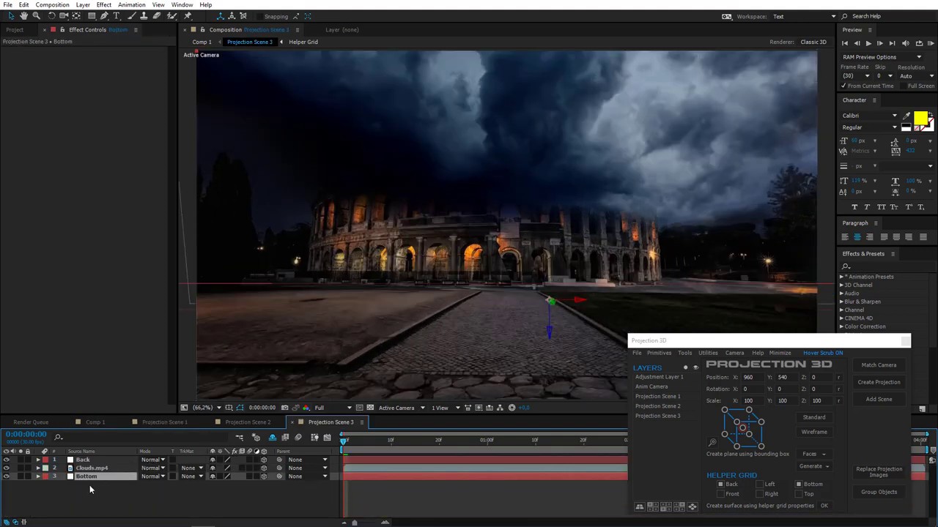
left_click(93, 461)
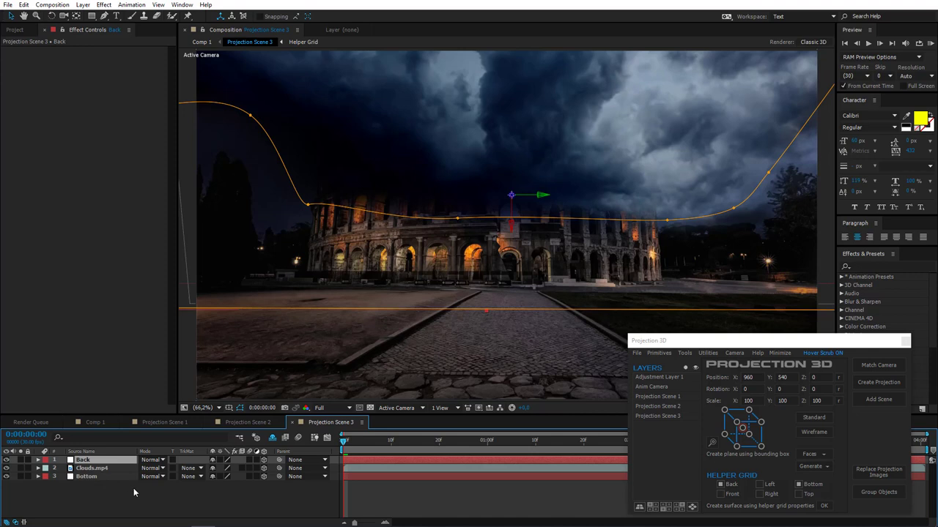
left_click(134, 488)
left_click(93, 422)
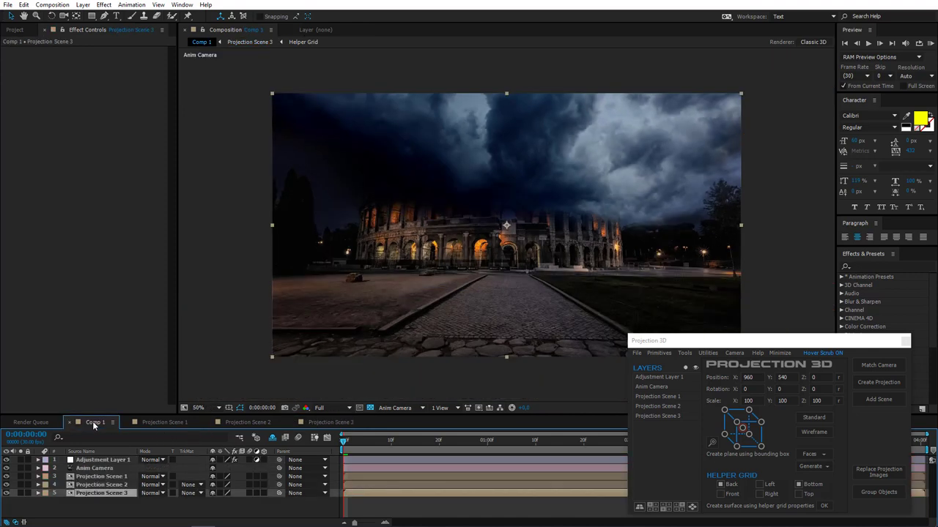
Step: Toggle solo on Projection Scene 3 and Projection Scene 2 in Comp 1, and open Projection Scene 2
left_click(22, 493)
left_click(21, 484)
double_click(110, 484)
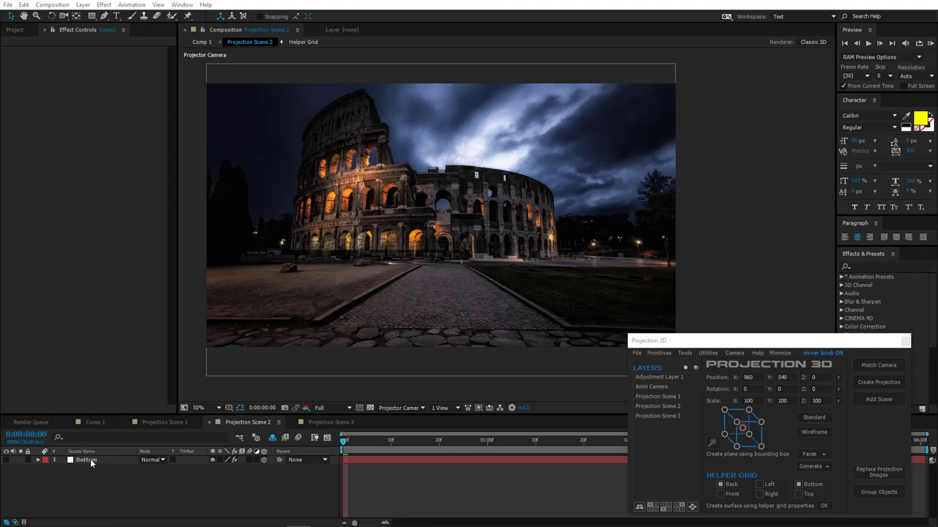
Step: Place the Bottom layer's Generate Position point at the Colosseum's base near the path's far end, and add a cylinder primitive there
left_click(86, 460)
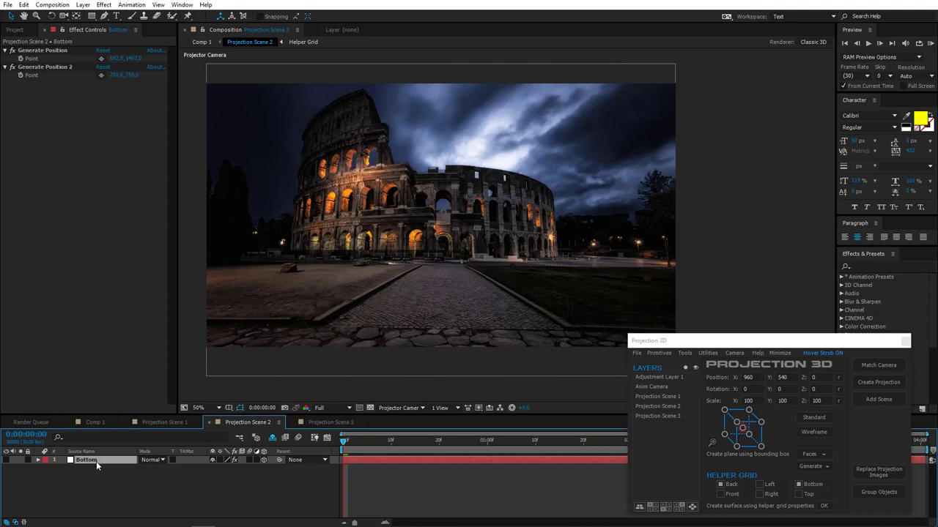
left_click(102, 59)
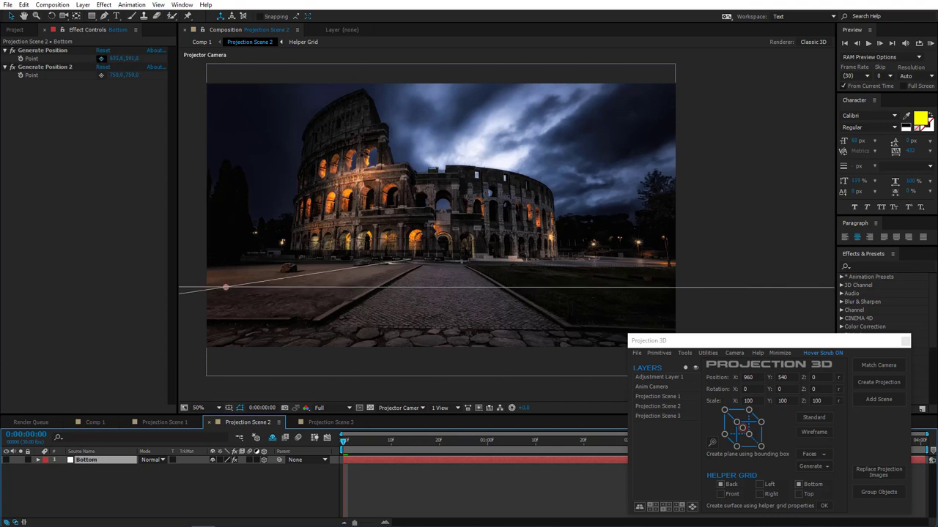
left_click(437, 261)
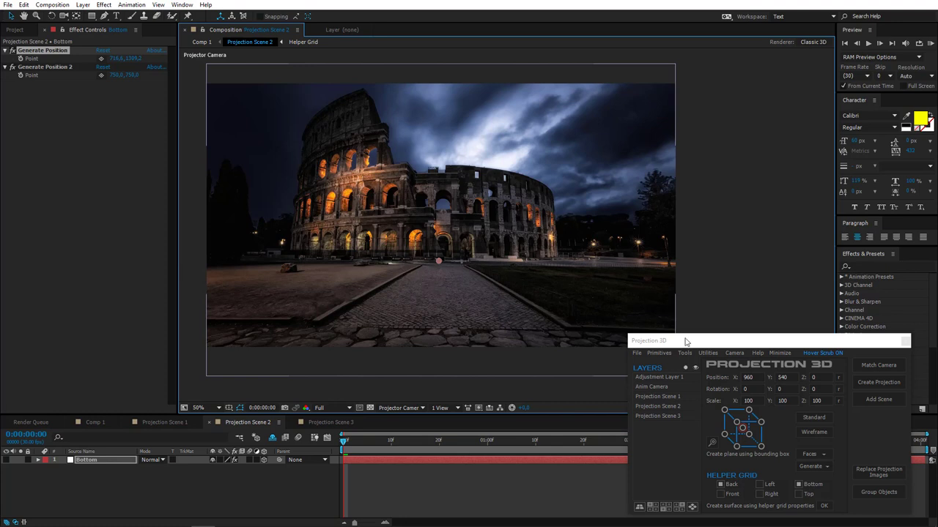
left_click(659, 353)
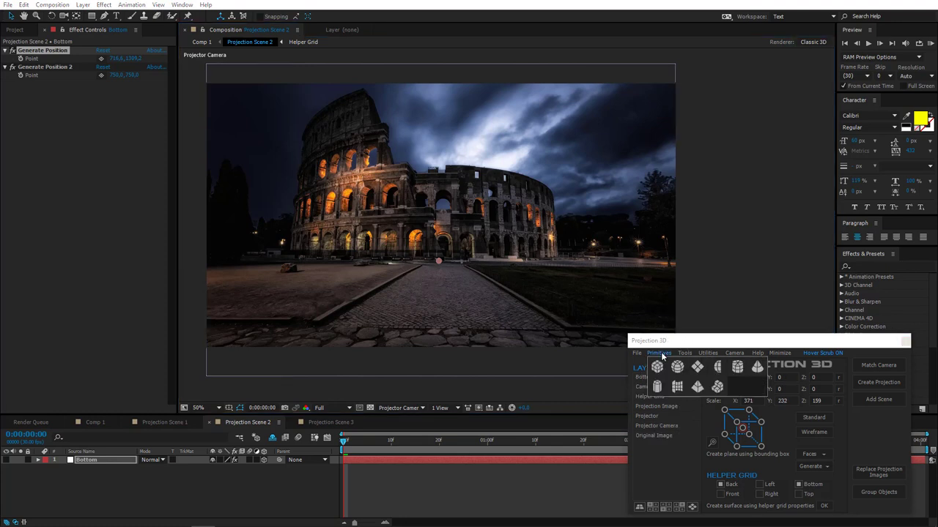
left_click(737, 366)
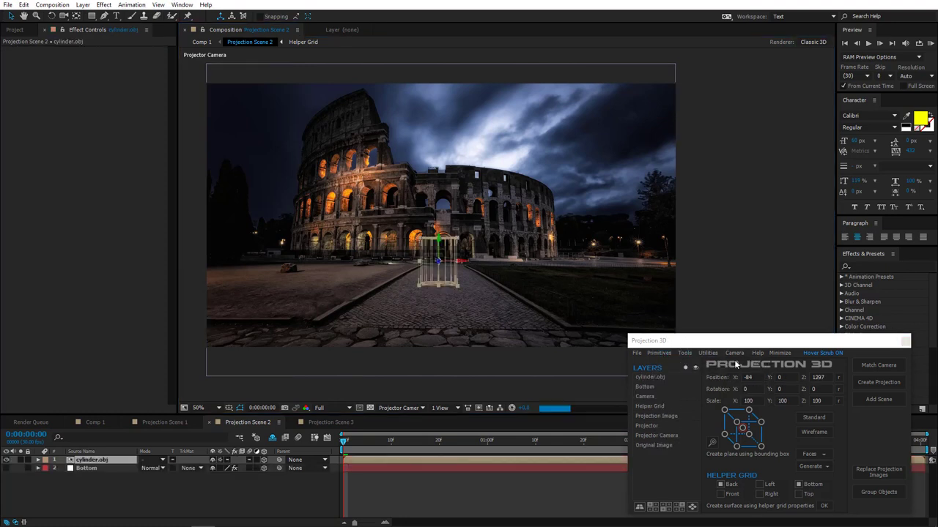
Step: Reposition the cylinder about its bottom front-edge midpoint in Edit Anchor Point, with Reposition Only Anchor Point turned off
left_click(712, 443)
left_click_drag(472, 182, 108, 144)
left_click(85, 156)
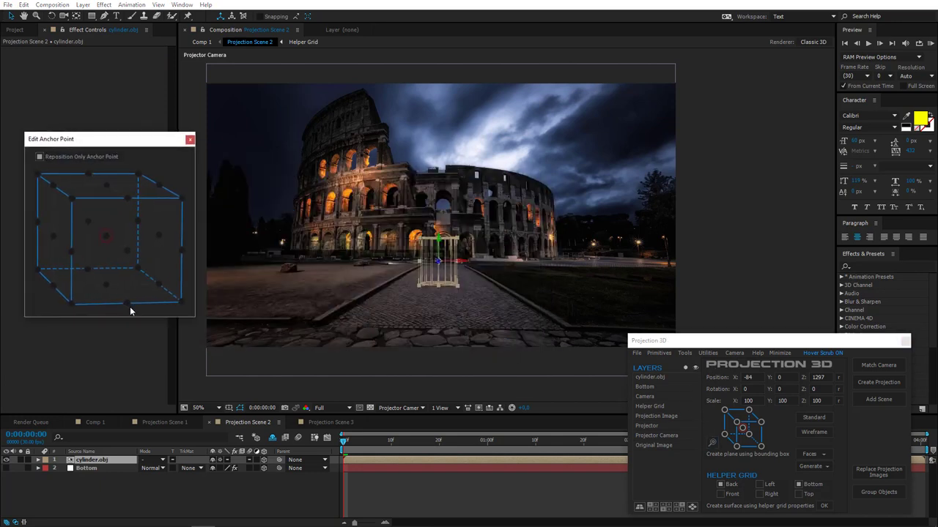
left_click(127, 304)
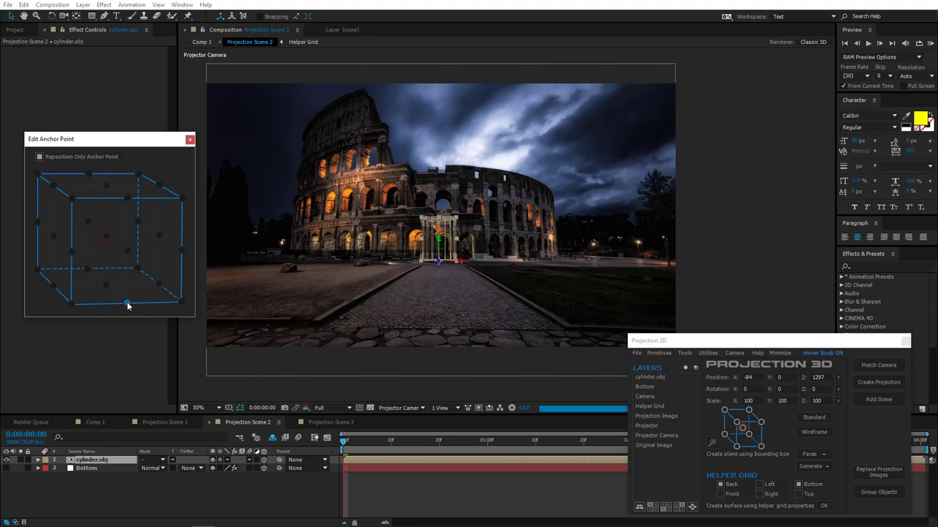
left_click(120, 464)
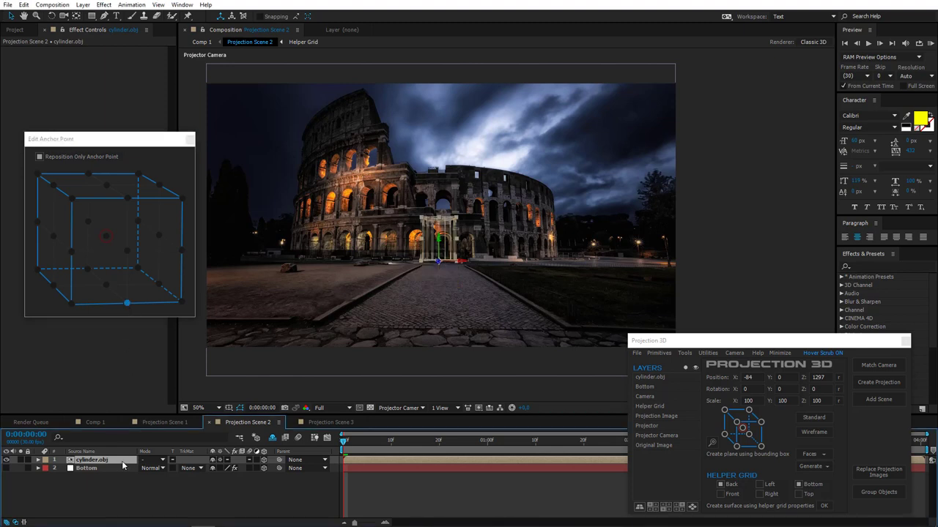
Step: Scale cylinder.obj to about 1262, 674, 1262 % so that it encloses the Colosseum
key("s")
left_click_drag(235, 468, 292, 423)
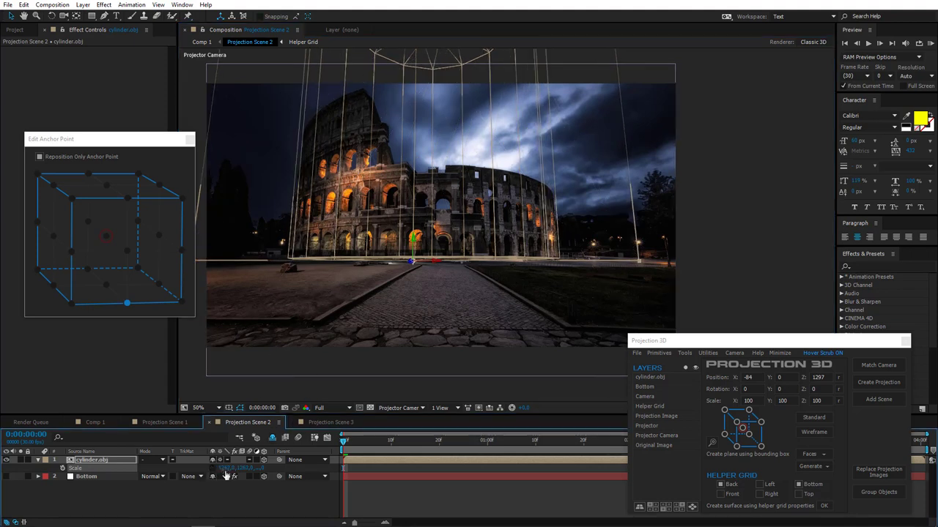
left_click_drag(238, 469, 45, 469)
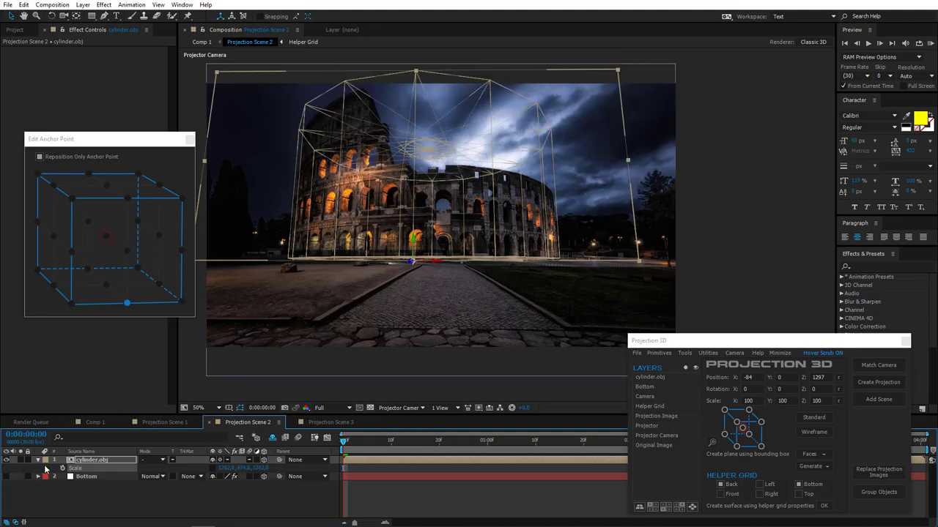
Step: Solo Projection Scene 2 briefly in Comp 1, and replace its projection image with Coliseum alpha
left_click(107, 424)
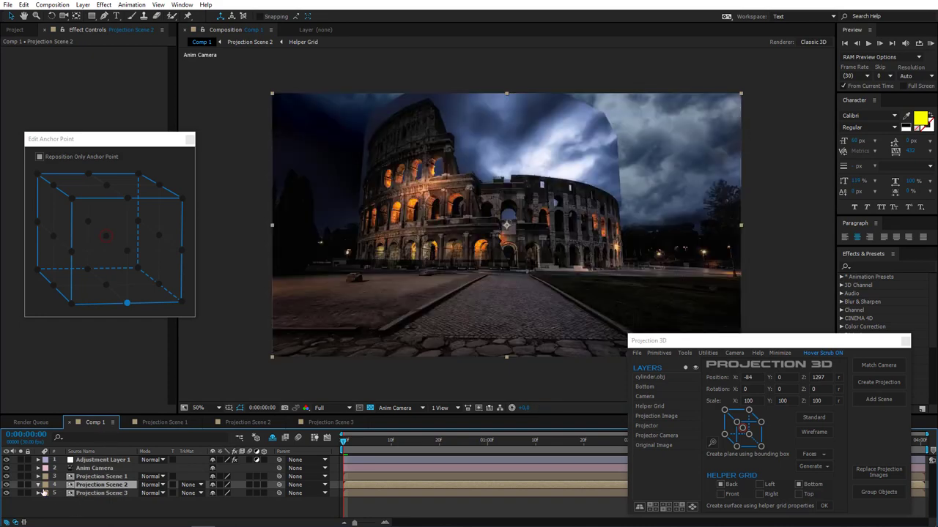
left_click(21, 485)
left_click(21, 485)
left_click(876, 474)
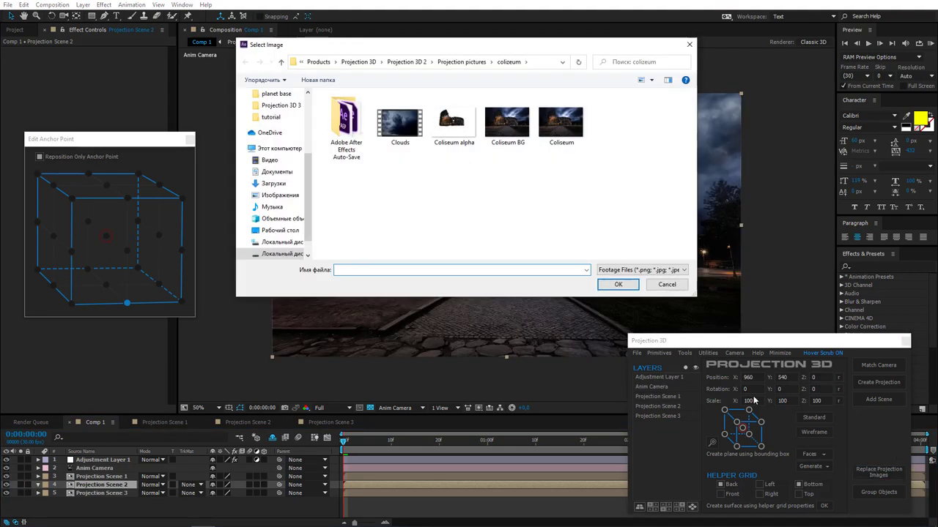
left_click(452, 125)
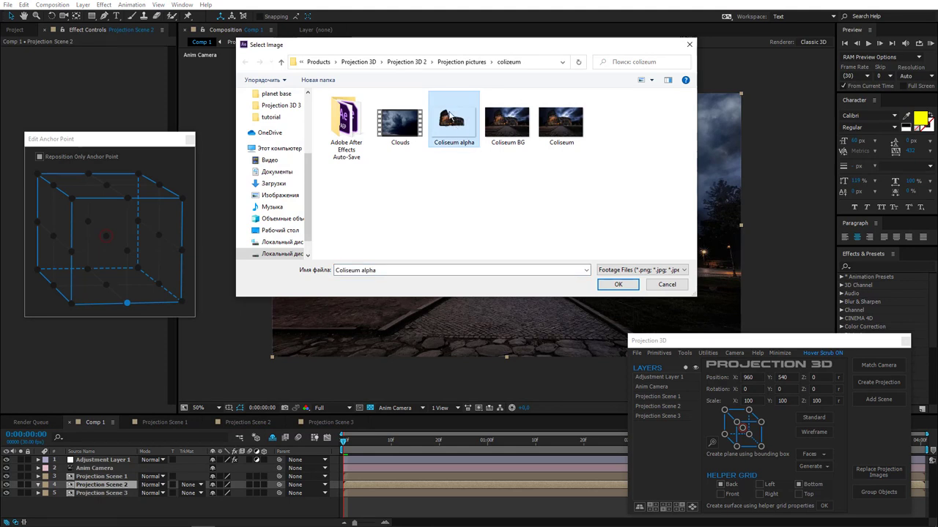
left_click(623, 286)
left_click(495, 307)
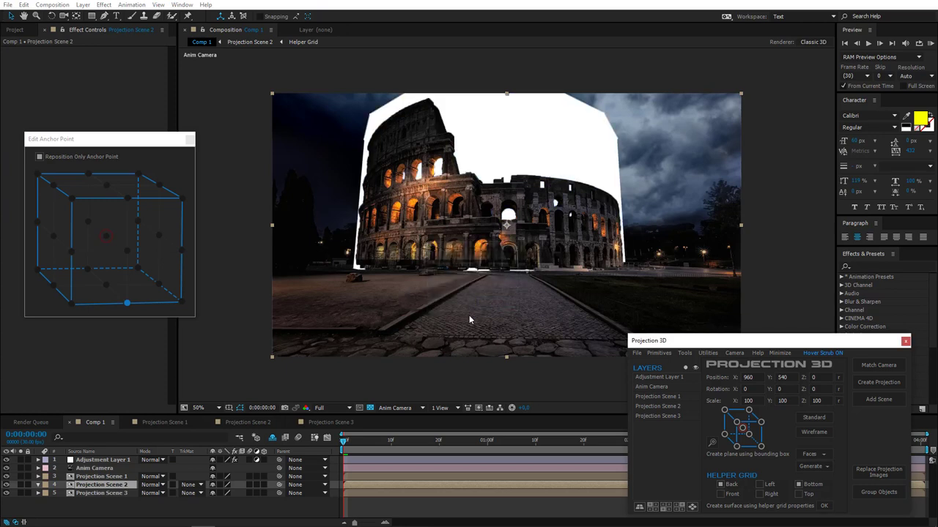
Step: Apply Keylight to Projection Scene 2 using Projection 3D, and check the projection soloed and at 0:00:01:18
left_click(716, 357)
left_click(726, 410)
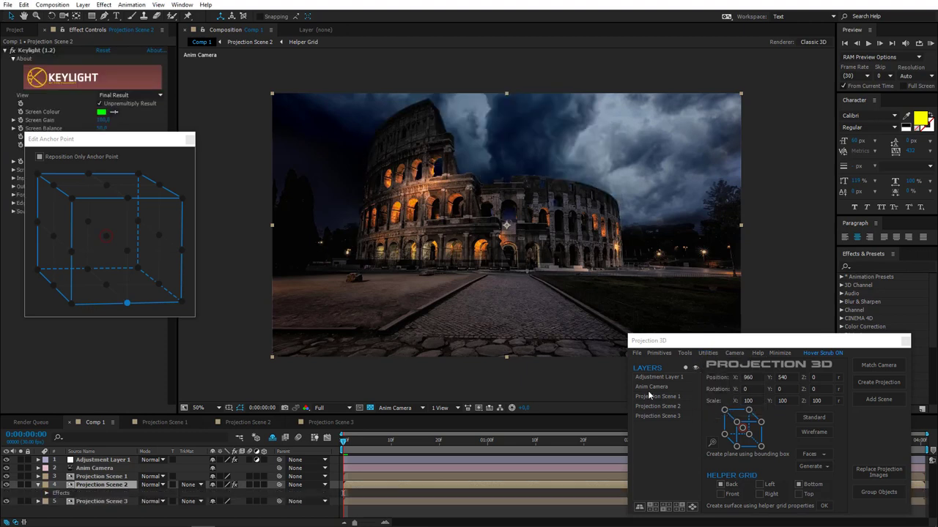
left_click(21, 486)
left_click(21, 485)
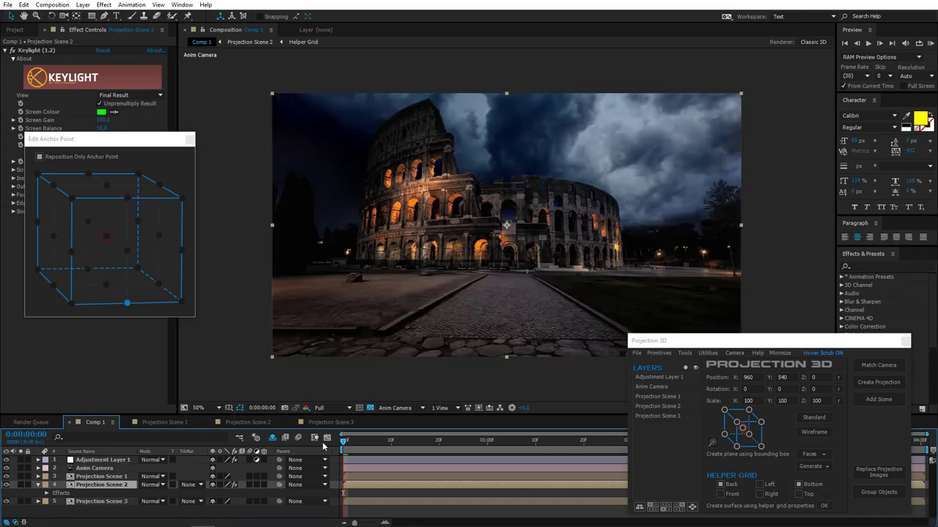
left_click_drag(415, 441, 575, 445)
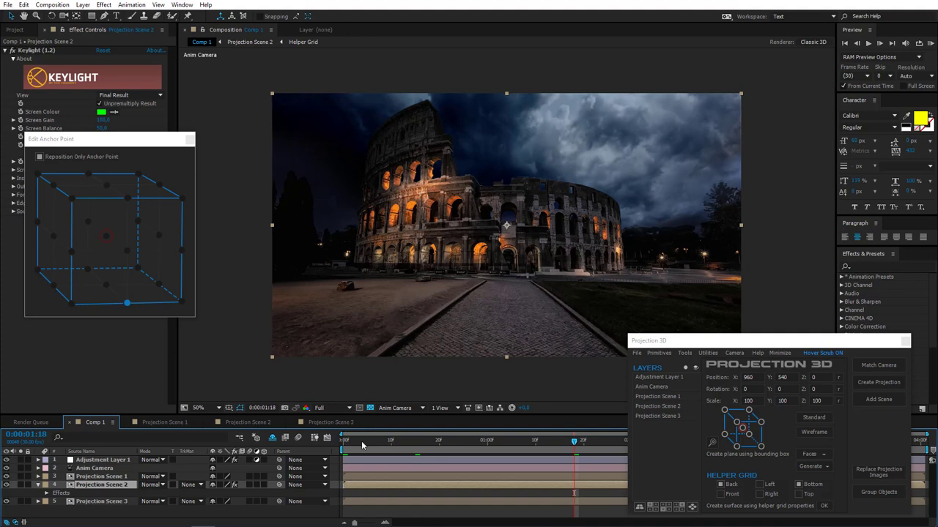
left_click_drag(360, 443, 285, 460)
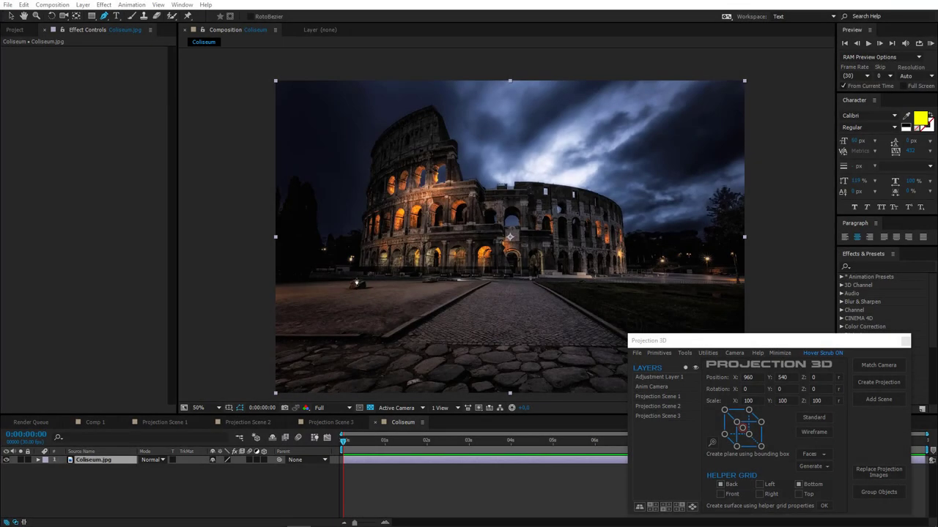
Step: Start a Pen mask on Coliseum.jpg, tracing the Colosseum's left outline from the ground to its upper curve
key("ctrl+shift+a")
scroll(358, 258, "up", 4)
left_click(538, 249)
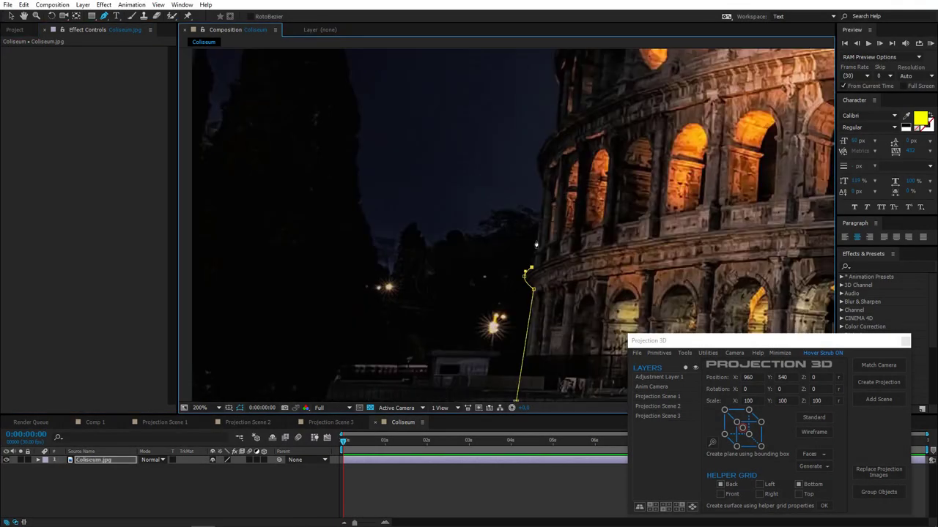
left_click(549, 92)
scroll(513, 147, "up", 1)
left_click(451, 143)
scroll(451, 143, "up", 2)
left_click(358, 261)
left_click(403, 220)
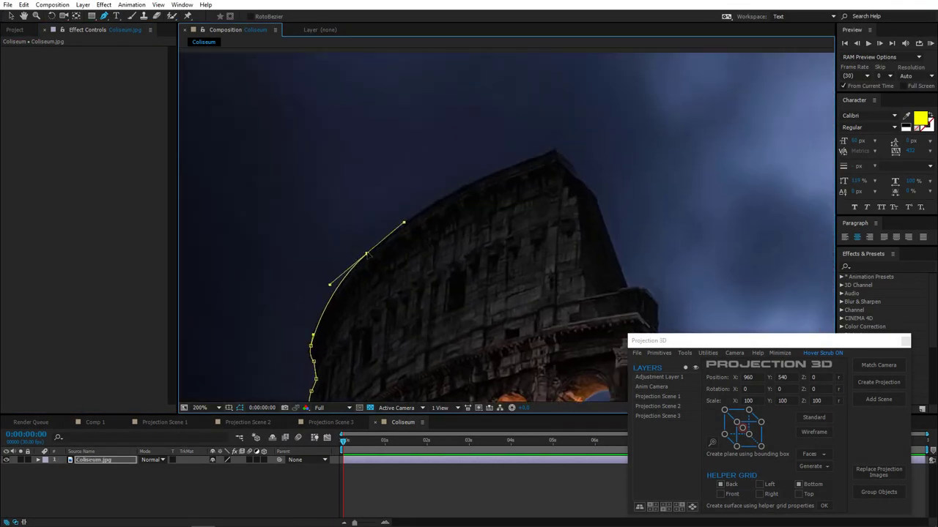
Step: Continue the mask over the peak of the Colosseum's tall outer wall and down its broken right edge
left_click(468, 183)
left_click(554, 150)
left_click(573, 167)
left_click(593, 190)
left_click(599, 209)
left_click_drag(628, 293, 383, 214)
left_click(383, 213)
left_click(414, 219)
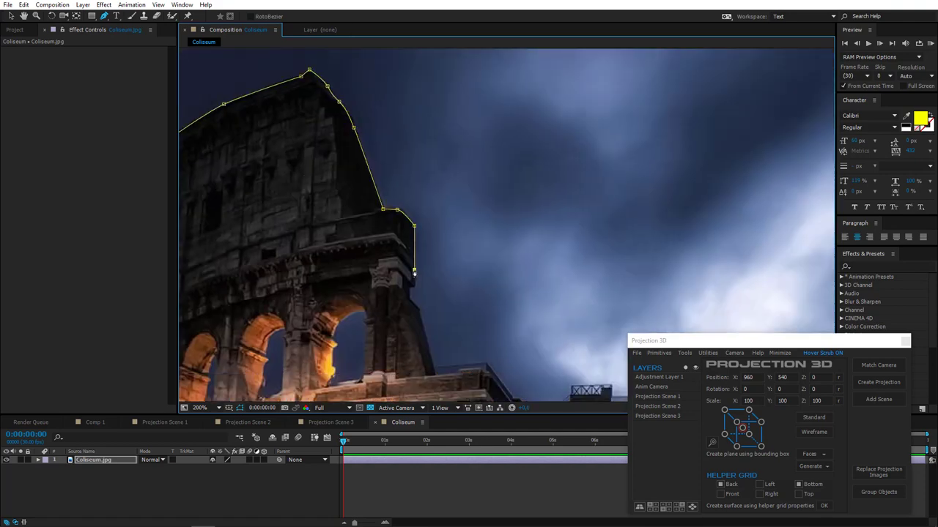
Step: Trace the mask down the broken edge onto the lower wall, up to the small railing
scroll(414, 249, "up", 2)
left_click(517, 278)
left_click_drag(517, 278, 287, 101)
left_click(317, 222)
left_click(418, 214)
left_click(475, 279)
left_click(503, 303)
left_click(563, 297)
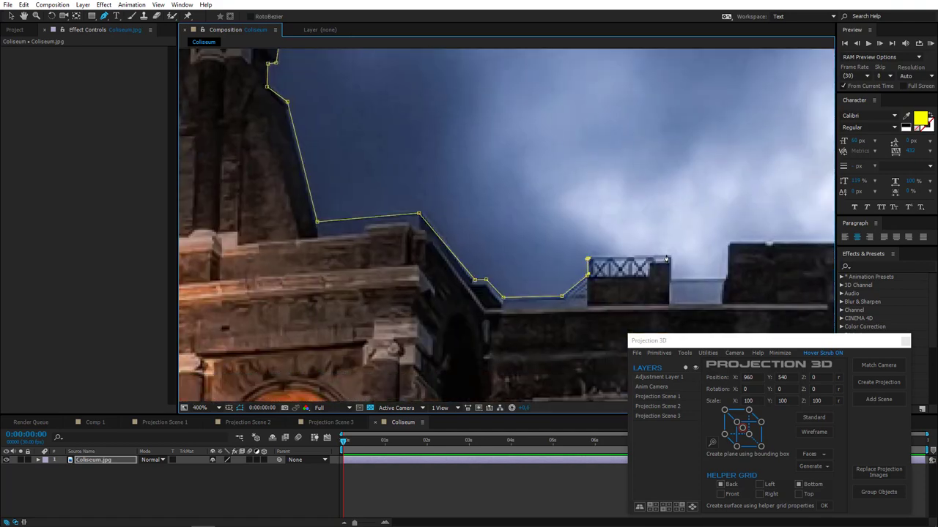
Step: Continue the mask along the lower wall's roofline and around the curve of the Colosseum's right side
left_click_drag(666, 260, 373, 239)
left_click(414, 246)
left_click_drag(445, 232, 219, 220)
left_click(460, 213)
scroll(460, 214, "up", 1)
left_click(492, 220)
left_click_drag(506, 223, 623, 194)
left_click_drag(549, 220, 476, 190)
left_click(538, 181)
left_click(561, 255)
left_click(563, 274)
left_click_drag(563, 274, 513, 110)
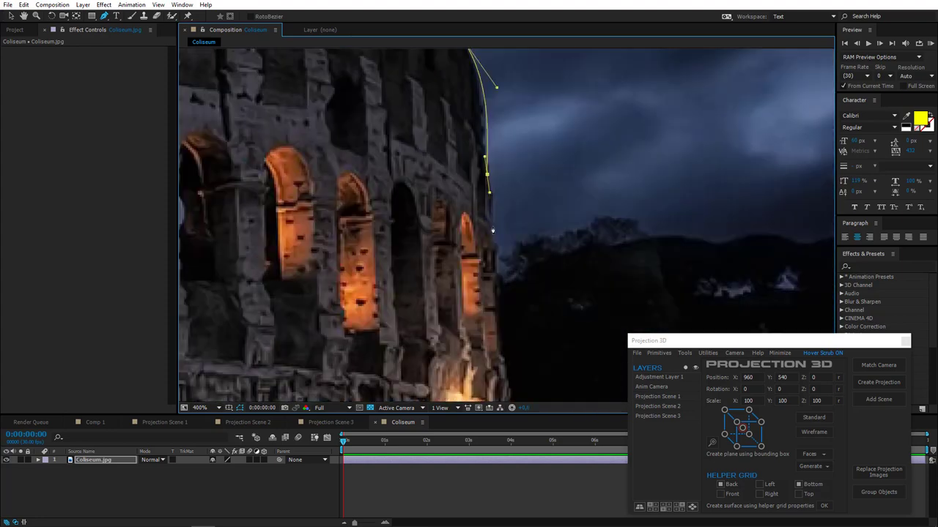
Step: Trace the Colosseum's right edge down to the ground and close the mask along its base
left_click(495, 242)
left_click_drag(495, 242, 469, 88)
left_click(465, 220)
left_click_drag(465, 220, 454, 102)
left_click(450, 278)
scroll(386, 250, "down", 3)
left_click(237, 253)
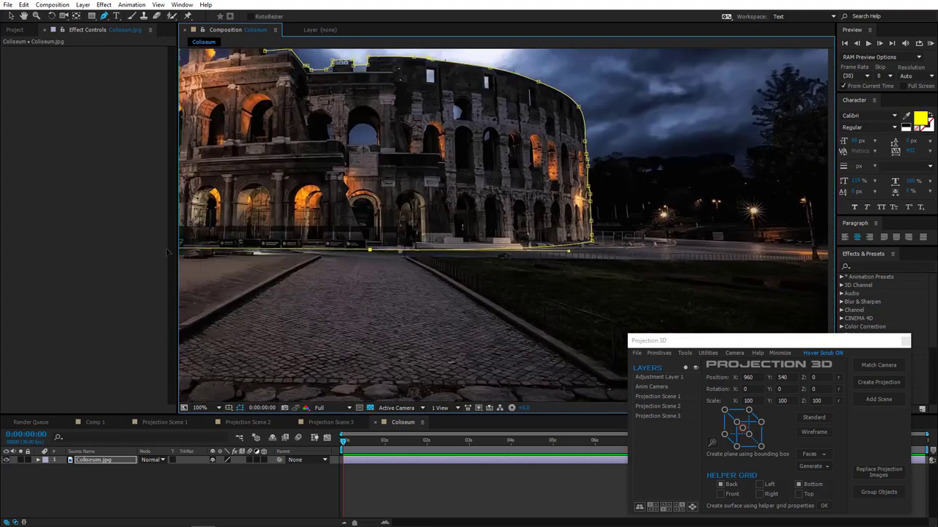
left_click_drag(237, 253, 522, 249)
left_click_drag(856, 244, 584, 244)
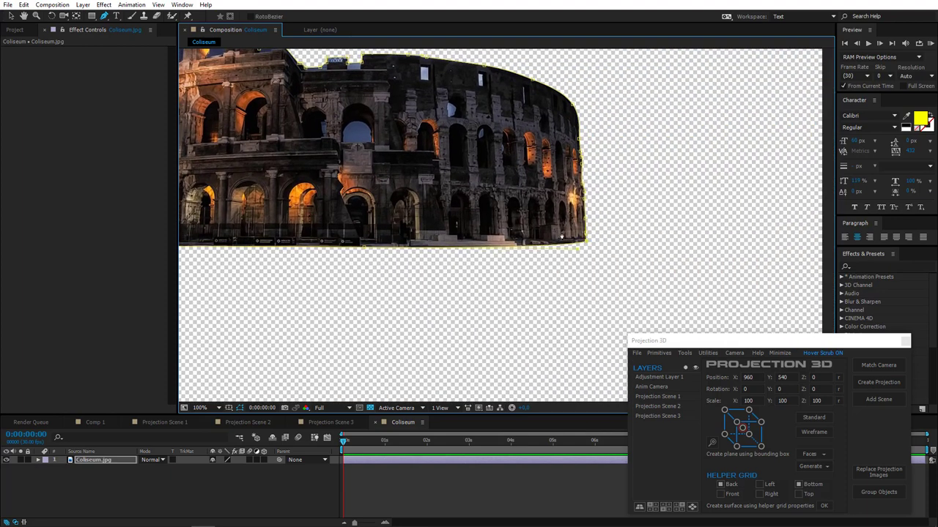
scroll(563, 234, "down", 2)
left_click_drag(451, 200, 466, 226)
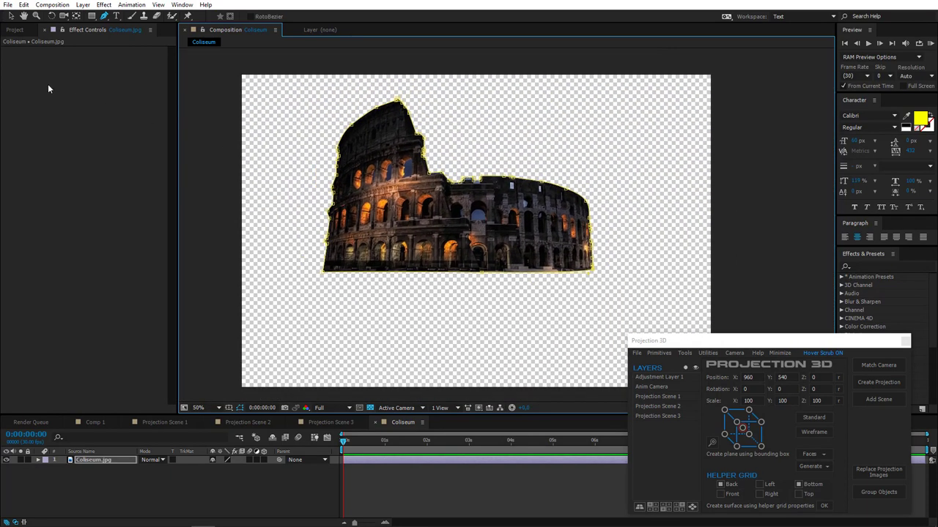
Step: Save the masked Coliseum frame as a file, set the output format to PNG Sequence, and render it
left_click(52, 5)
mouse_move(99, 144)
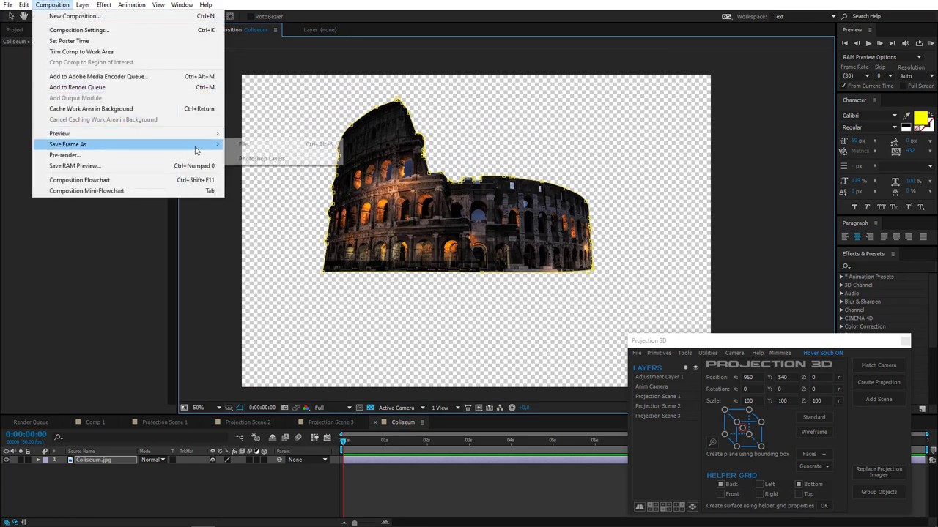
left_click(249, 145)
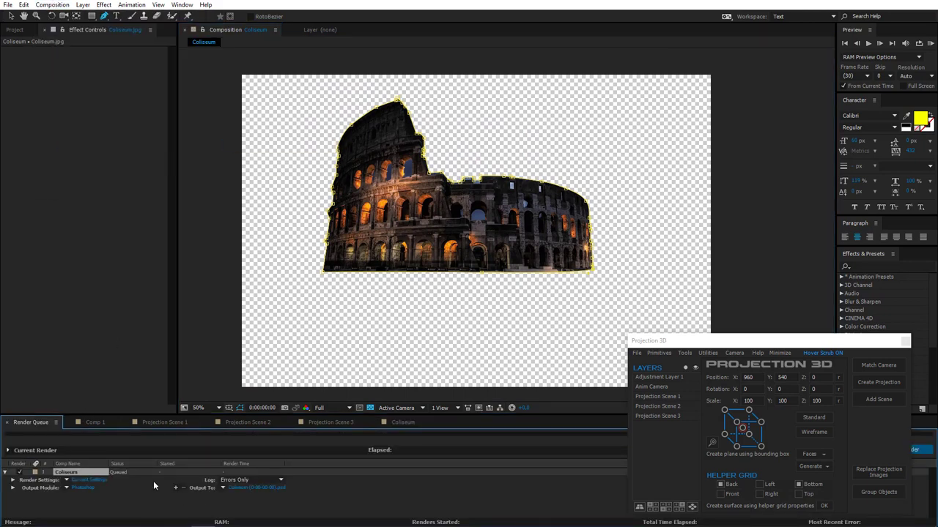
left_click(88, 488)
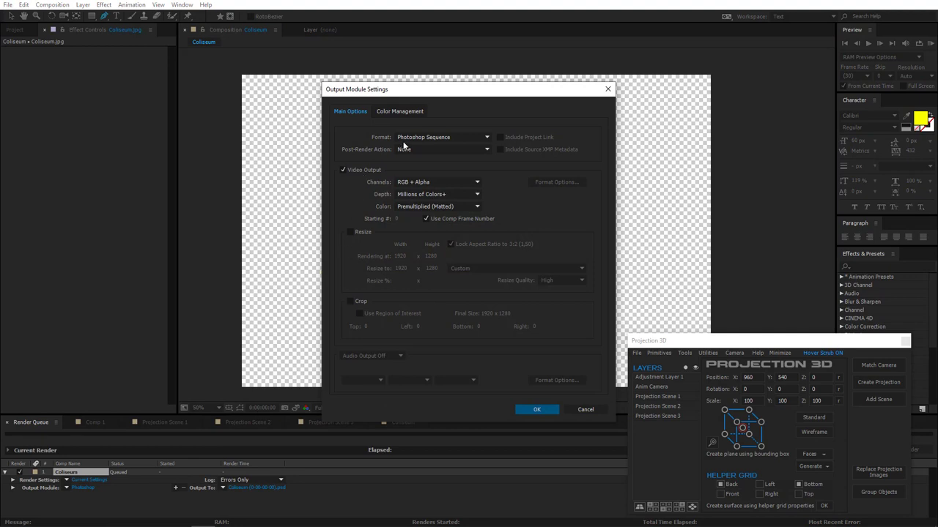
left_click(410, 139)
left_click(430, 256)
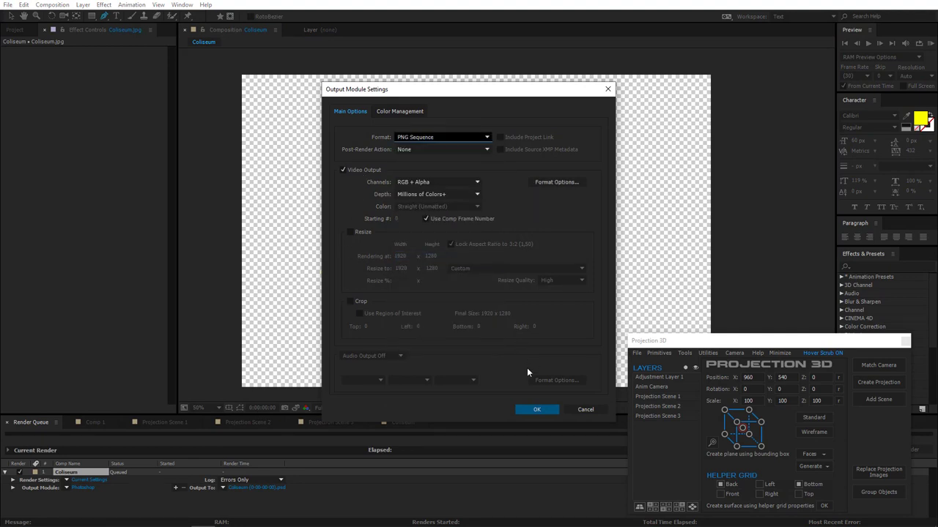
left_click(535, 410)
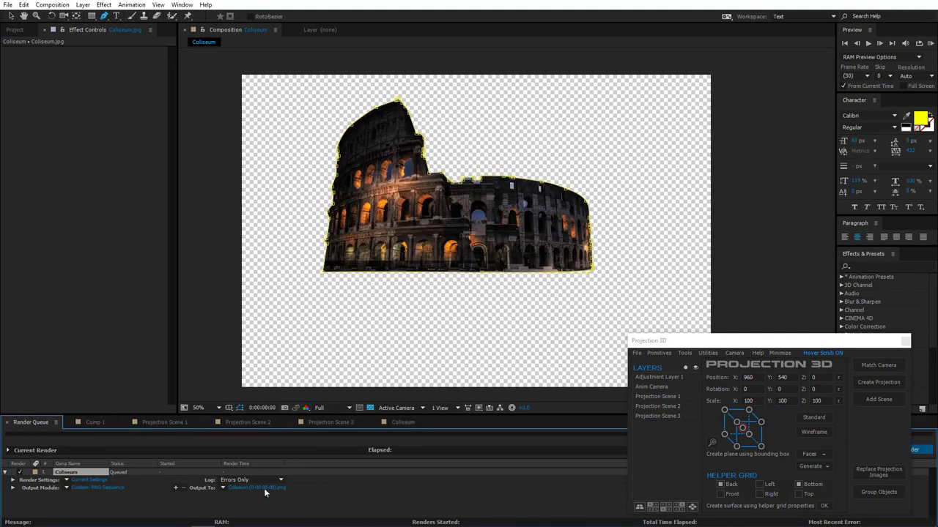
left_click_drag(748, 339, 779, 169)
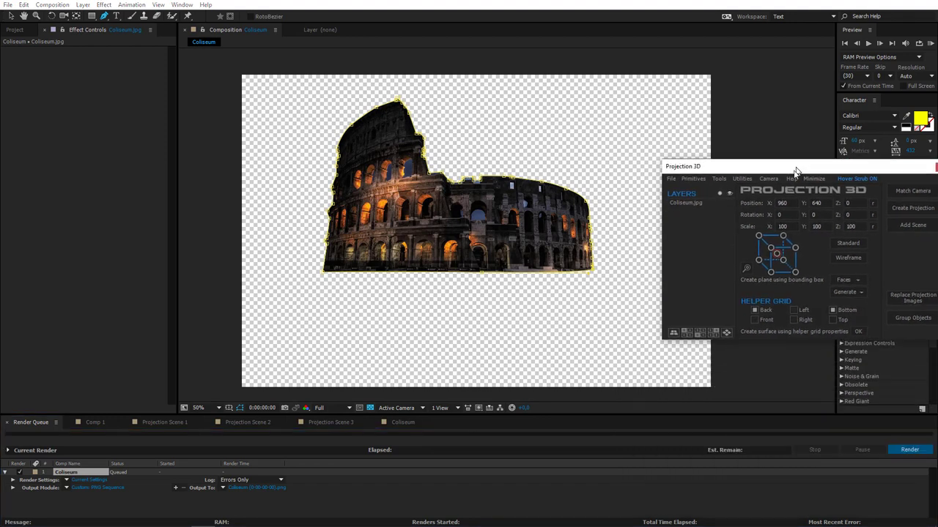
left_click(909, 450)
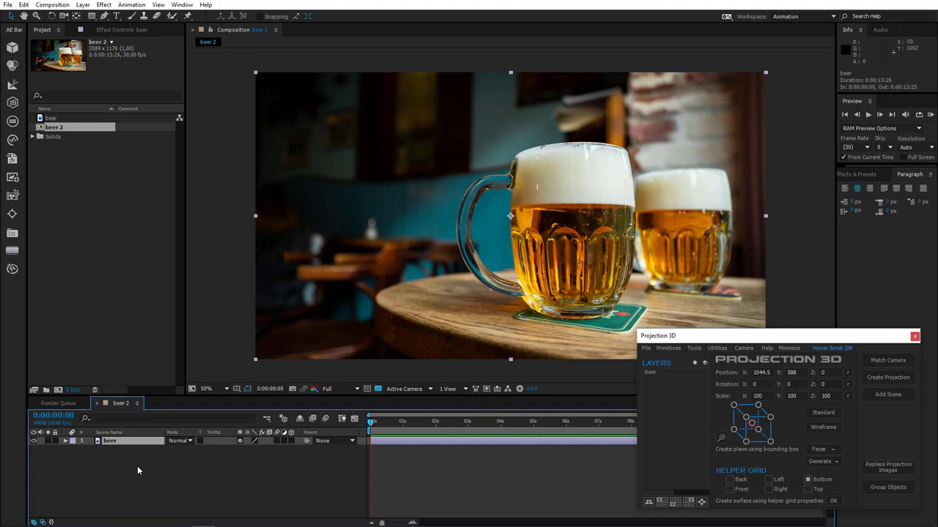
Step: Match a camera to the beer photo and align the helper grid with the tabletop's perspective
left_click(877, 363)
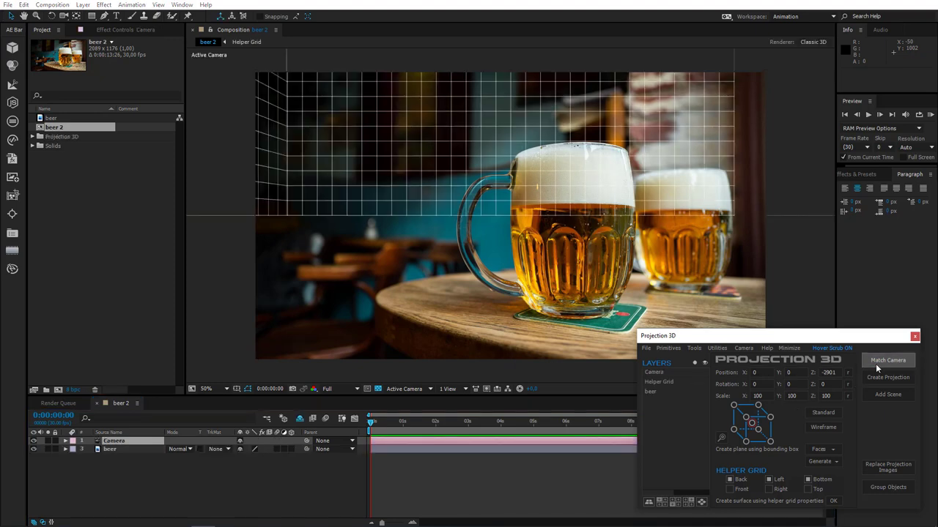
left_click(63, 16)
left_click_drag(411, 322, 557, 322)
left_click_drag(541, 228, 421, 252)
left_click_drag(518, 311, 506, 300)
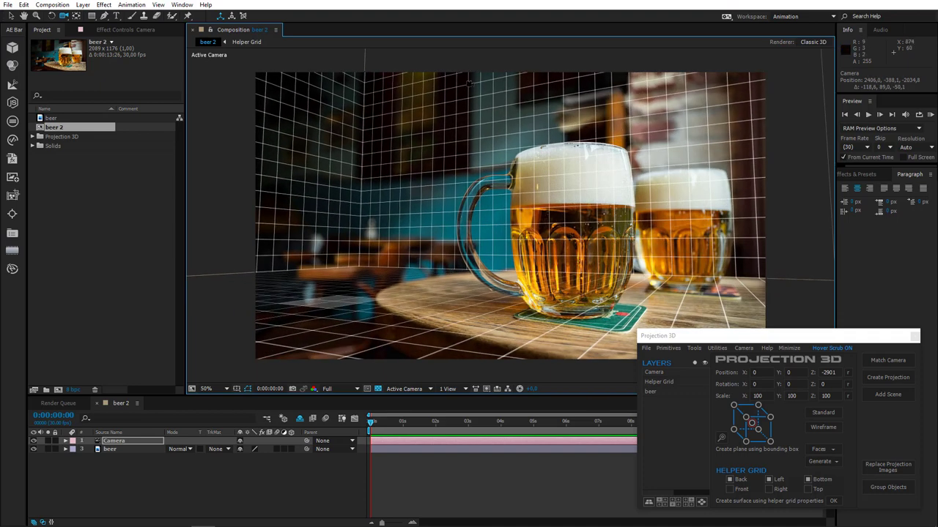
left_click_drag(455, 212, 445, 211)
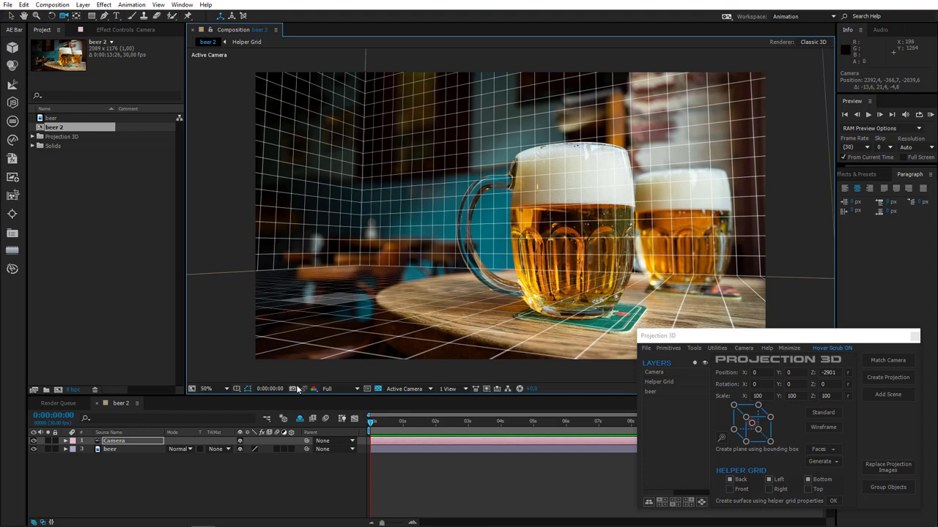
Step: Create a projection with 2 scenes from the camera and beer layers, and open Projection Scene 2
key("ctrl+a")
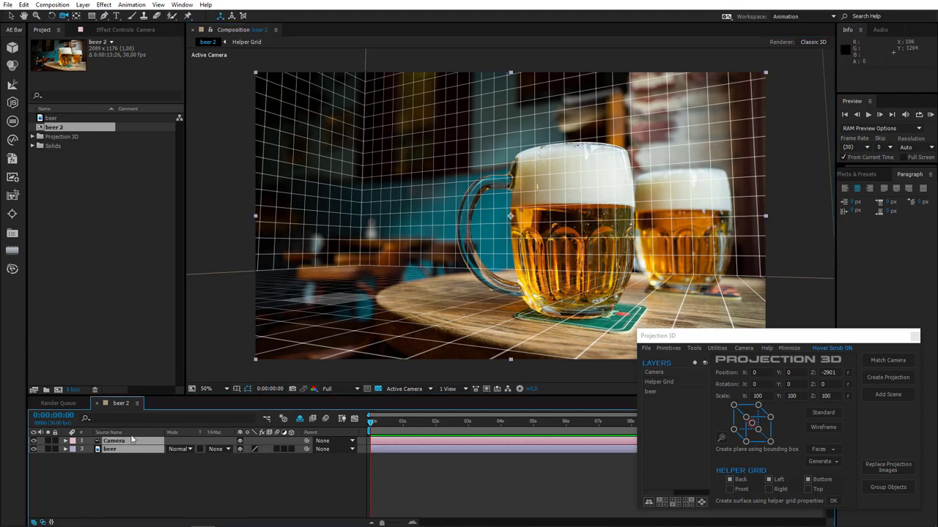
left_click(888, 378)
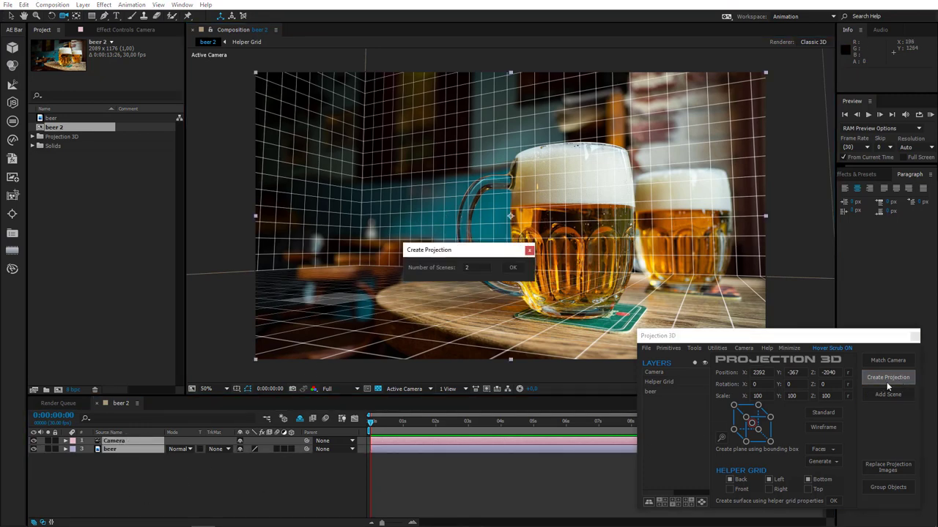
left_click(513, 268)
double_click(131, 458)
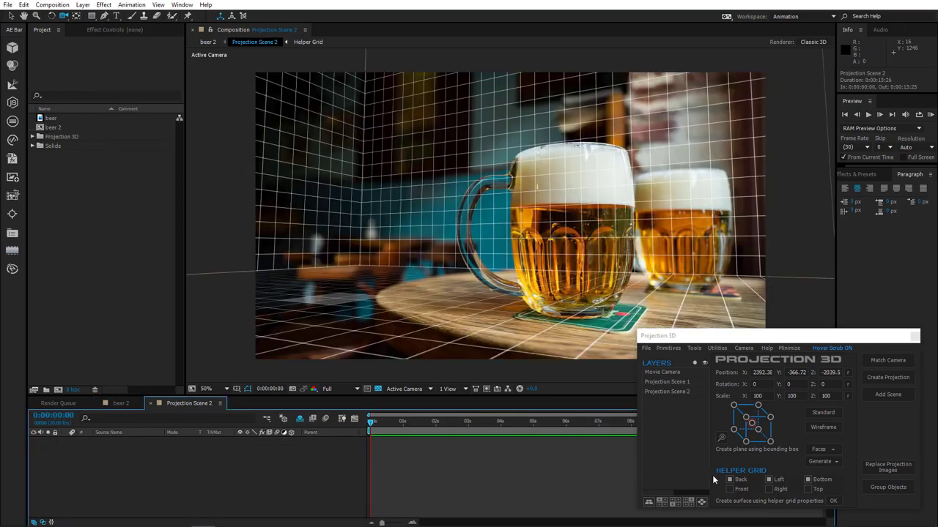
Step: Limit the helper grid to its Bottom side and create the projection surface from it
left_click(730, 479)
left_click(768, 479)
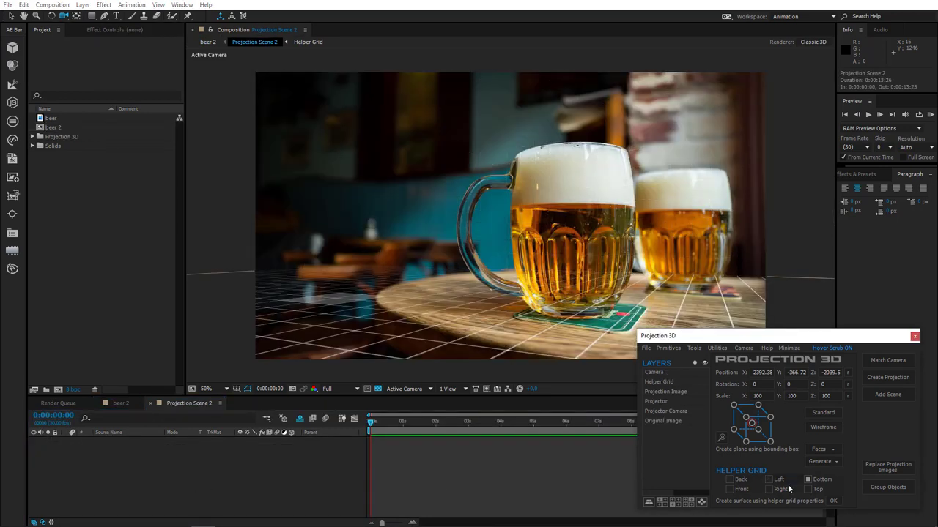
left_click(833, 501)
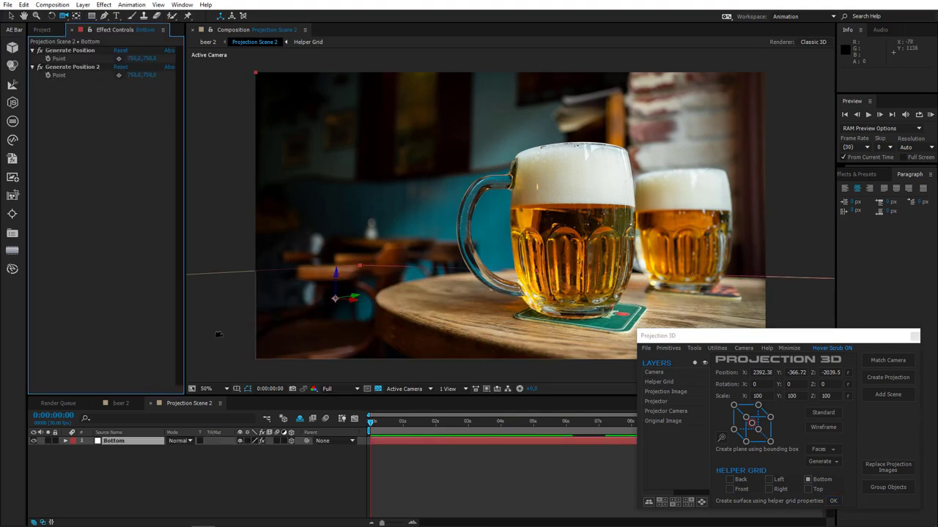
Step: Place the Bottom surface's Generate Position point at the front mug's base and create an upright plane there
left_click(119, 58)
left_click(629, 285)
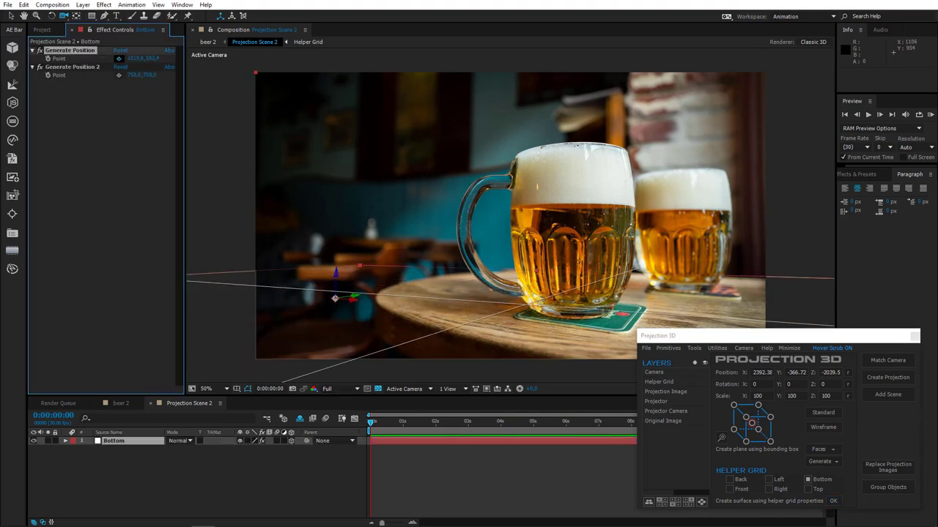
left_click(506, 316)
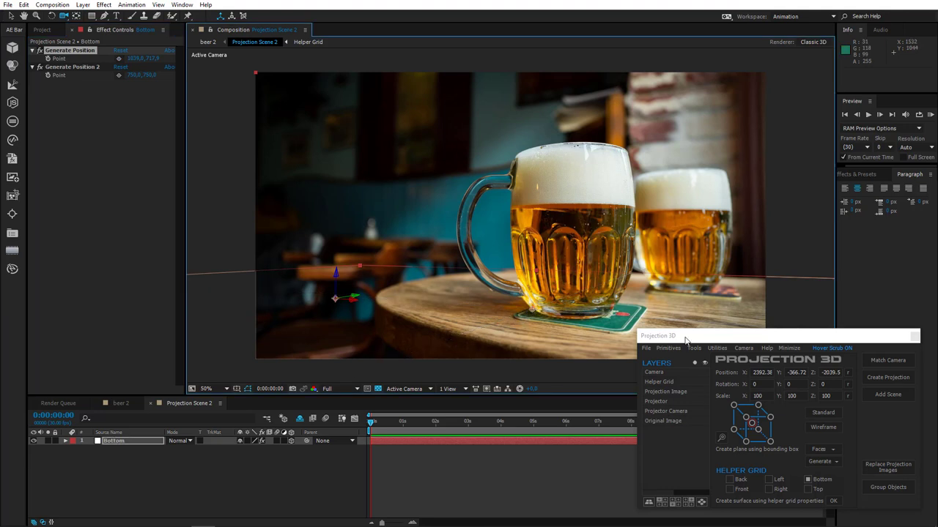
left_click(694, 348)
left_click(705, 455)
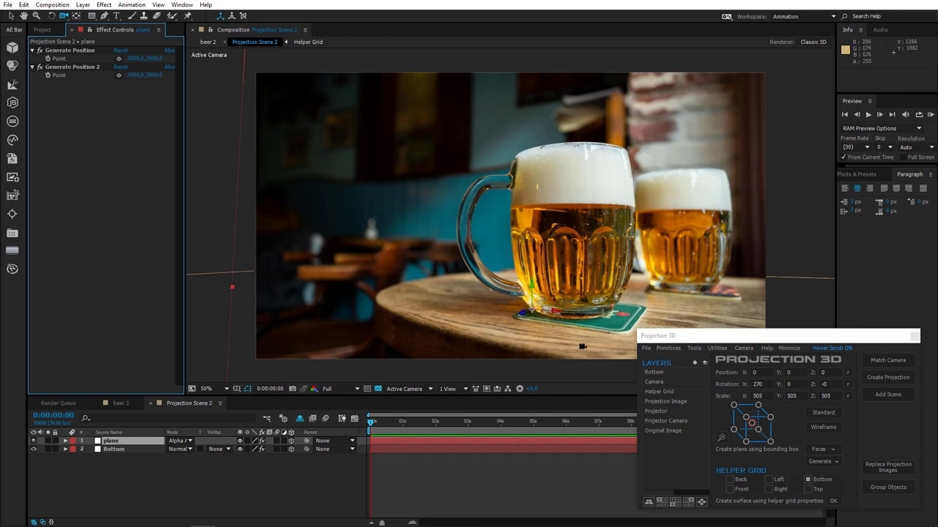
left_click(408, 389)
left_click(424, 357)
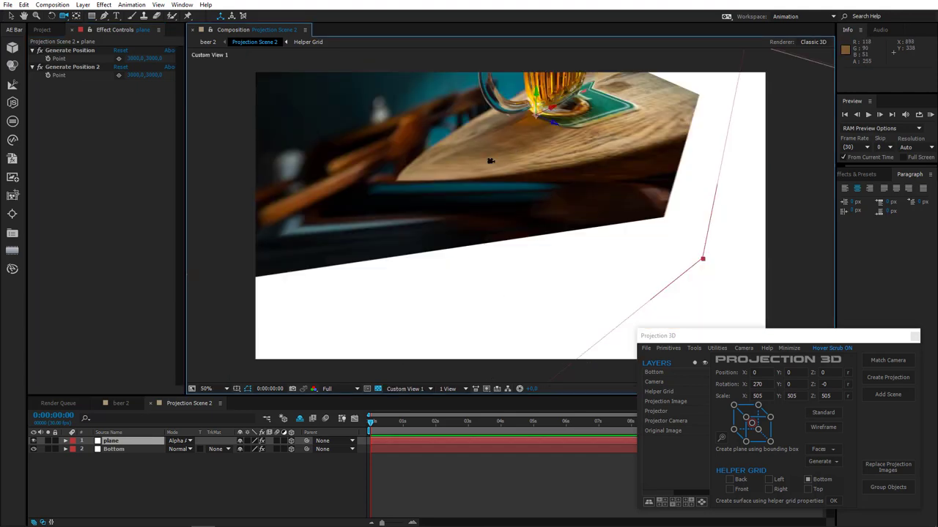
left_click_drag(491, 161, 517, 319)
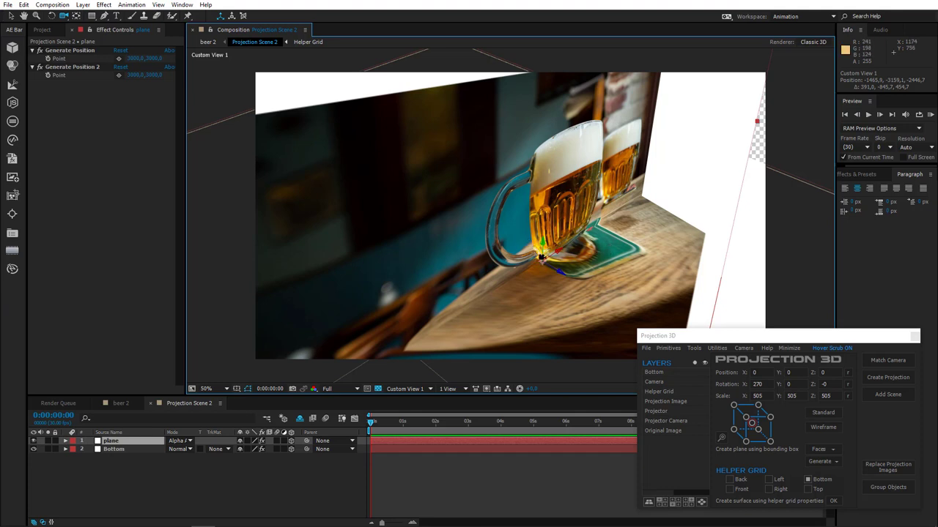
left_click(419, 390)
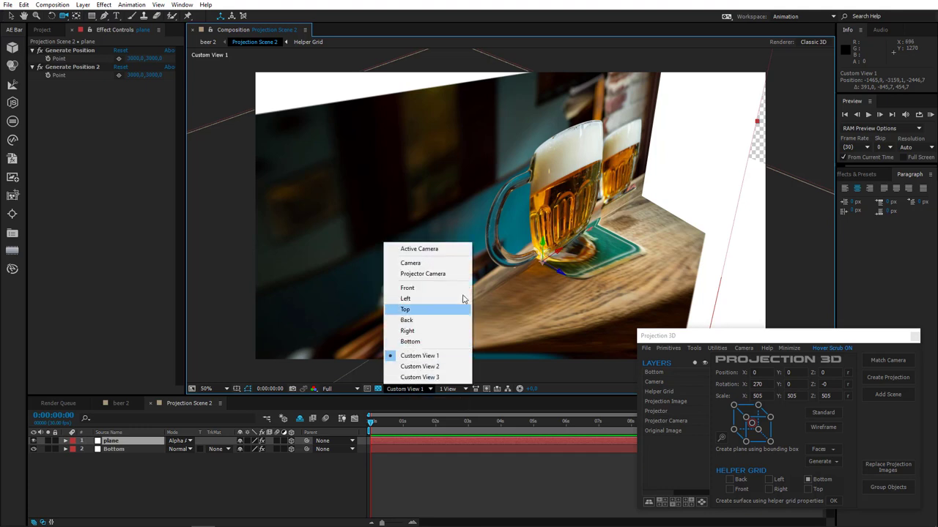
left_click(452, 250)
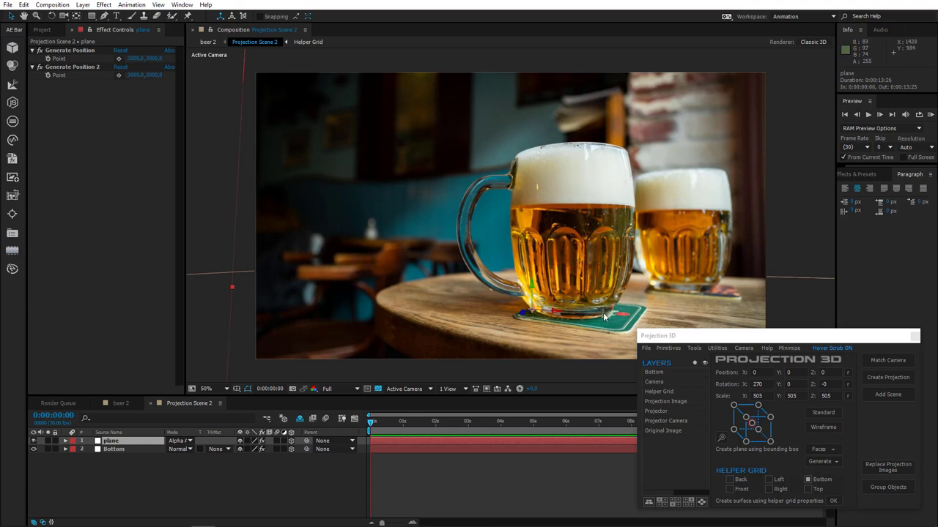
Step: Open the Revolve tool beside the image and try orienting the plane towards the camera
left_click(694, 349)
left_click(713, 397)
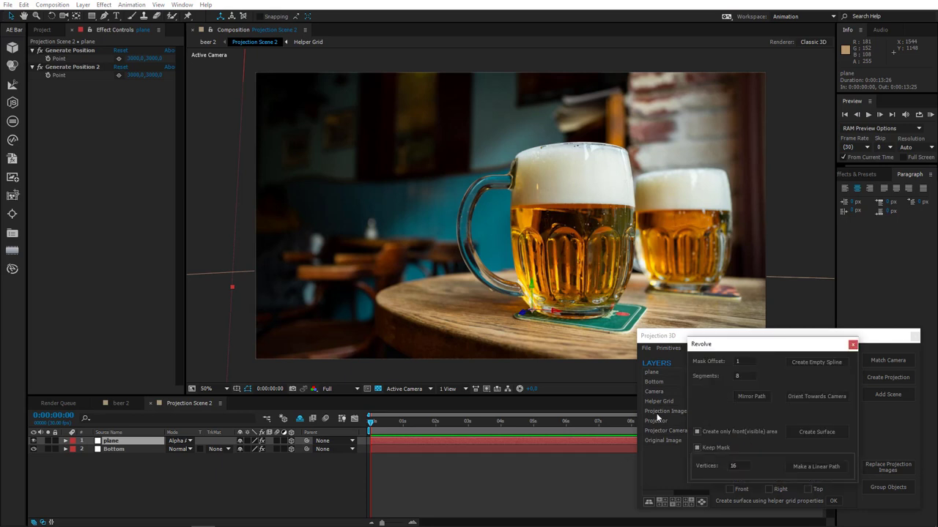
left_click_drag(768, 347, 824, 177)
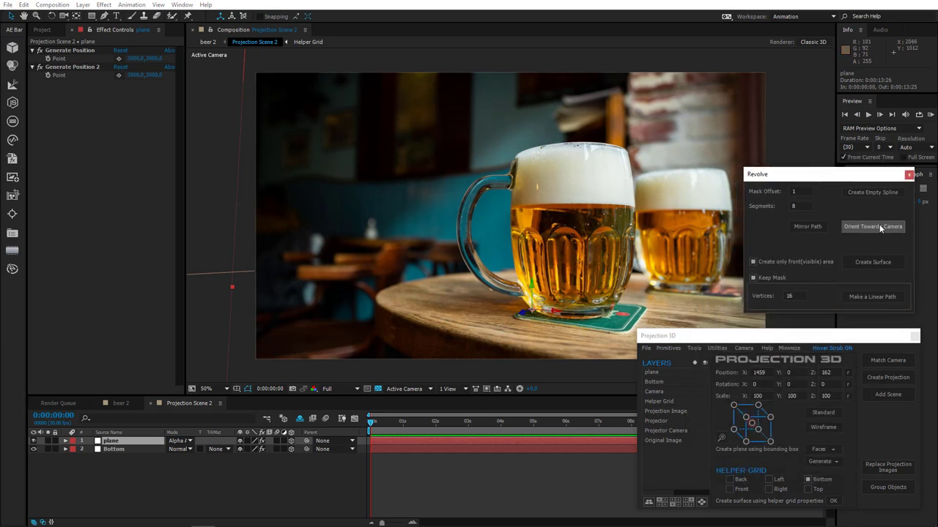
left_click(879, 224)
left_click(134, 439)
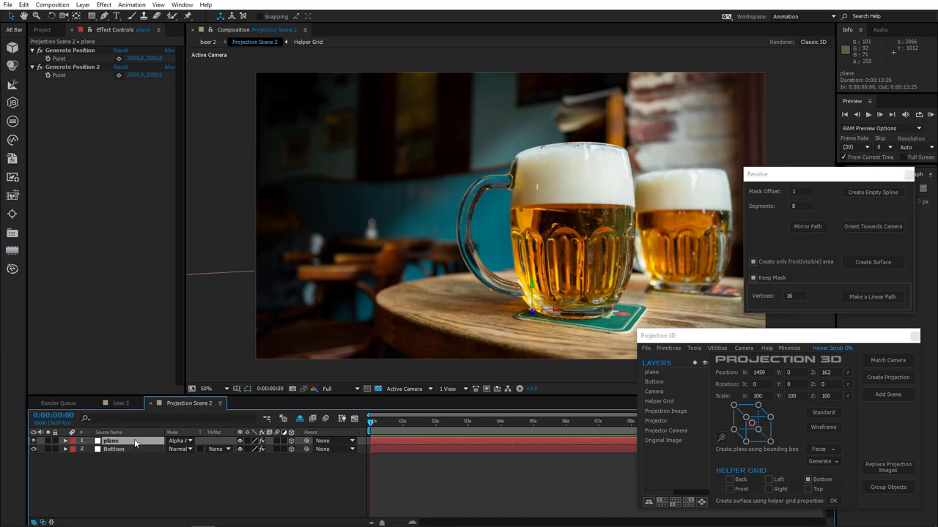
Step: Orient the upright plane towards the camera with the Revolve tool, checking its rotation from Custom View 1
left_click(414, 390)
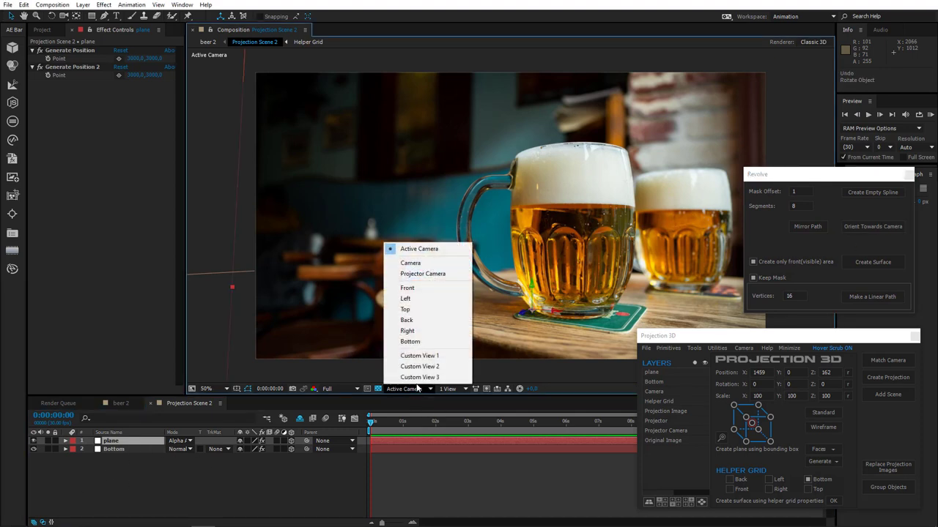
left_click(430, 356)
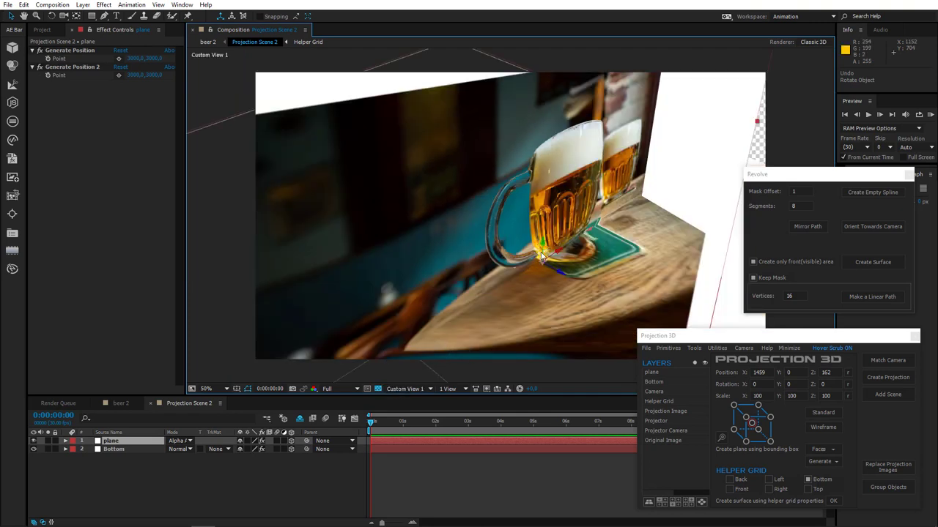
key("comma")
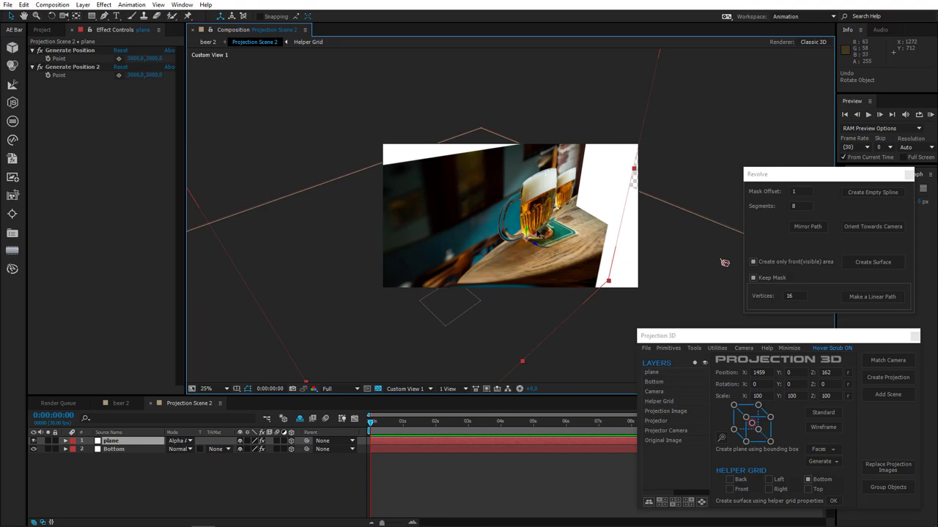
key("period")
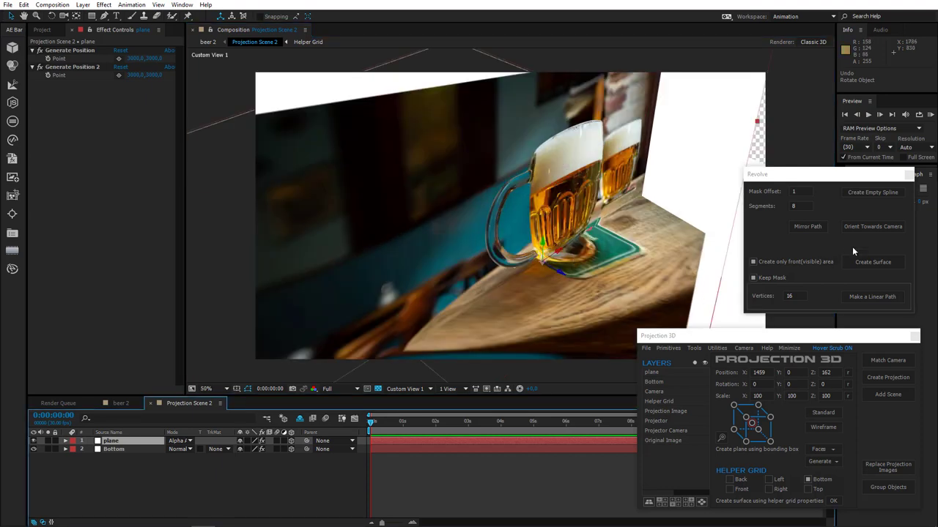
left_click(872, 226)
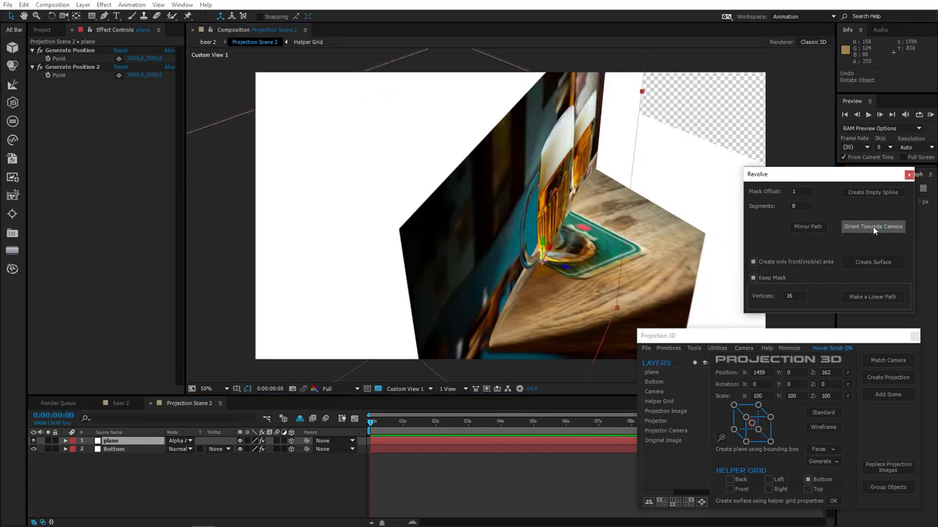
left_click_drag(527, 292, 555, 296)
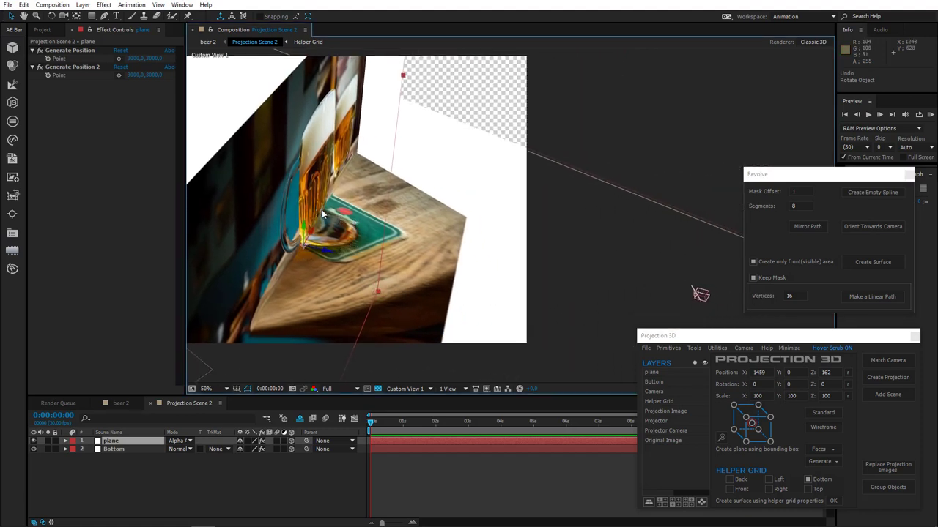
left_click_drag(381, 232, 428, 352)
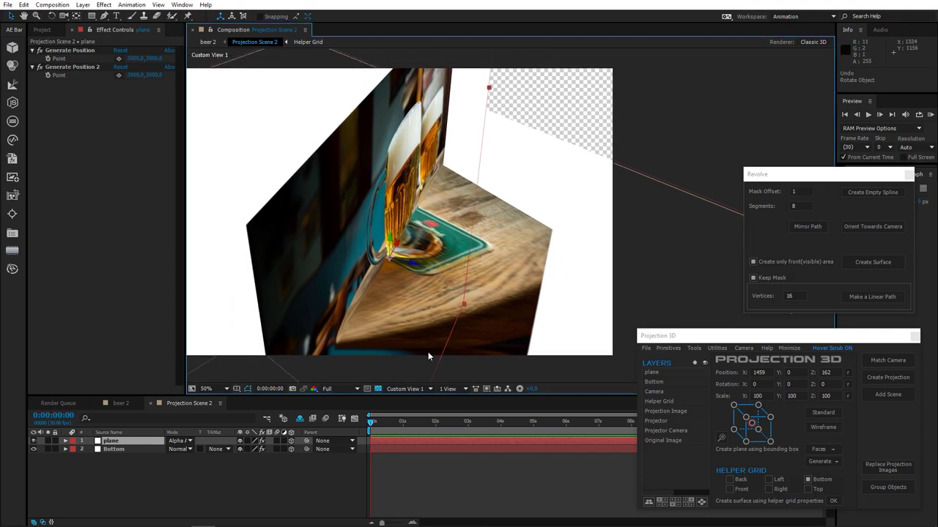
Step: In the active camera view, start a Pen mask on the plane from the mug's base centre around its lower left edge
left_click(409, 389)
left_click(423, 247)
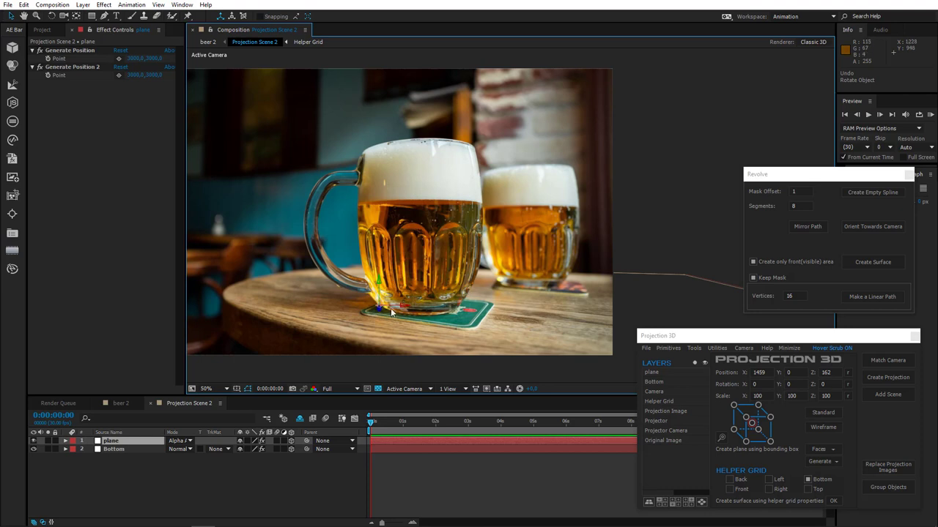
left_click(104, 15)
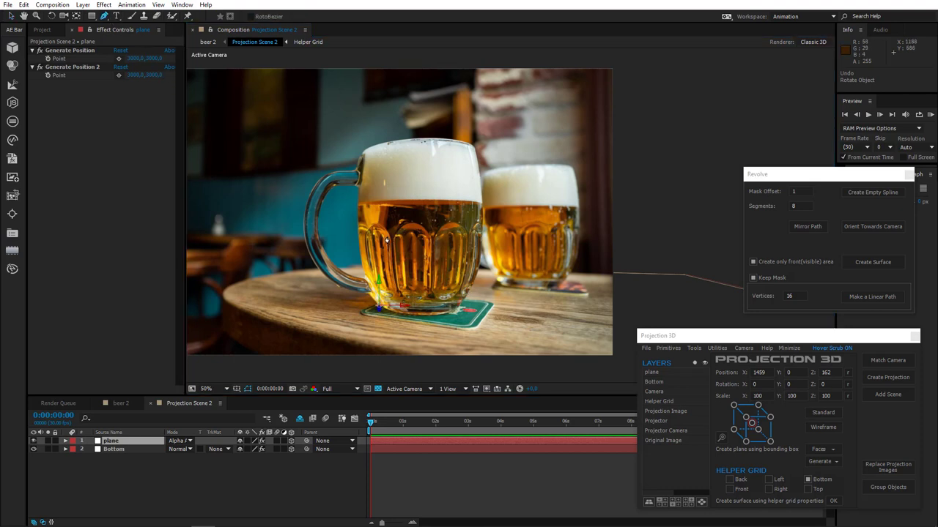
scroll(488, 220, "up", 2)
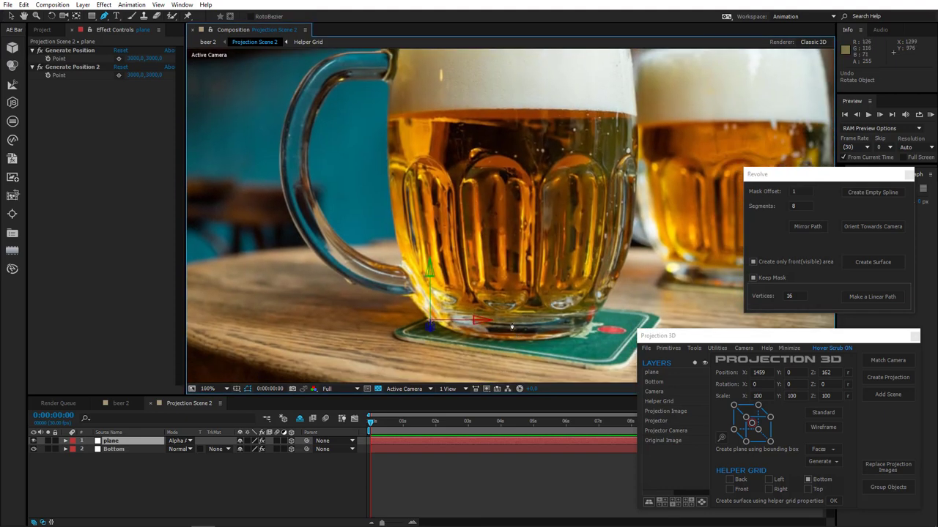
left_click(511, 323)
left_click(428, 321)
left_click(411, 296)
left_click(402, 266)
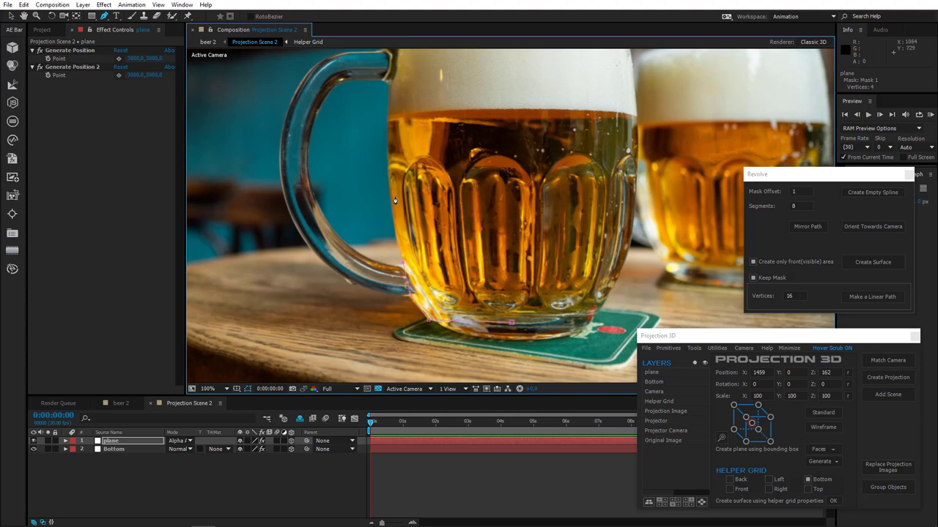
Step: Continue the mask up the front mug's left side to the upper joint of the handle
scroll(394, 222, "up", 3)
left_click(391, 312)
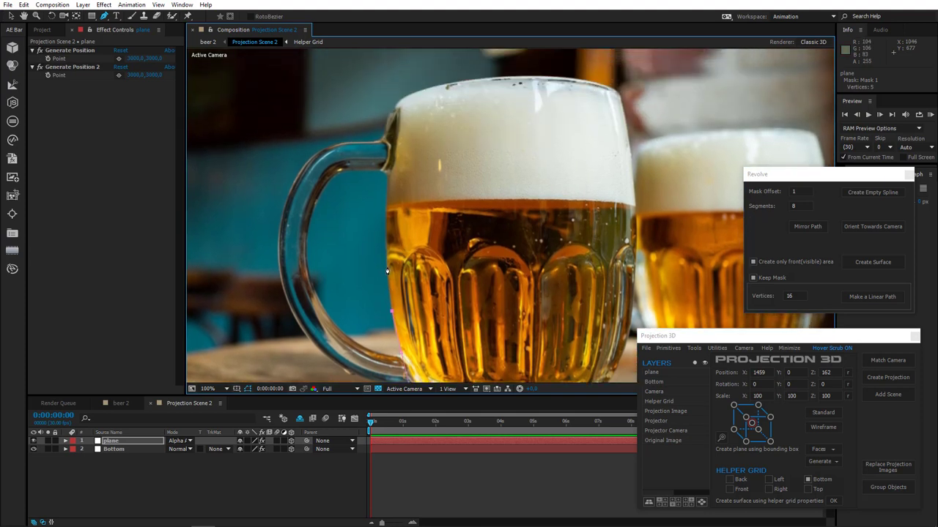
left_click(388, 266)
left_click(386, 228)
left_click(388, 181)
left_click(390, 142)
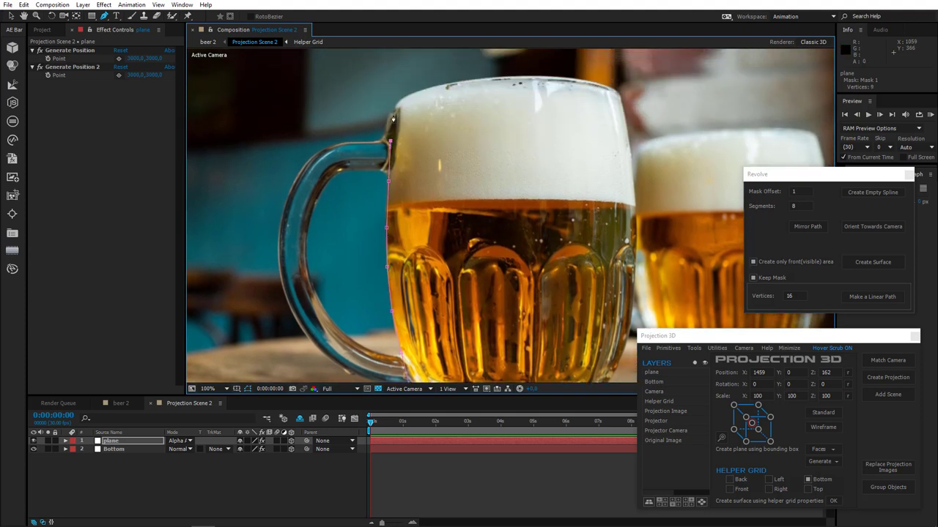
Step: Finish the mask path up the mug's upper-left edge and across to the centre of the foam
left_click(394, 112)
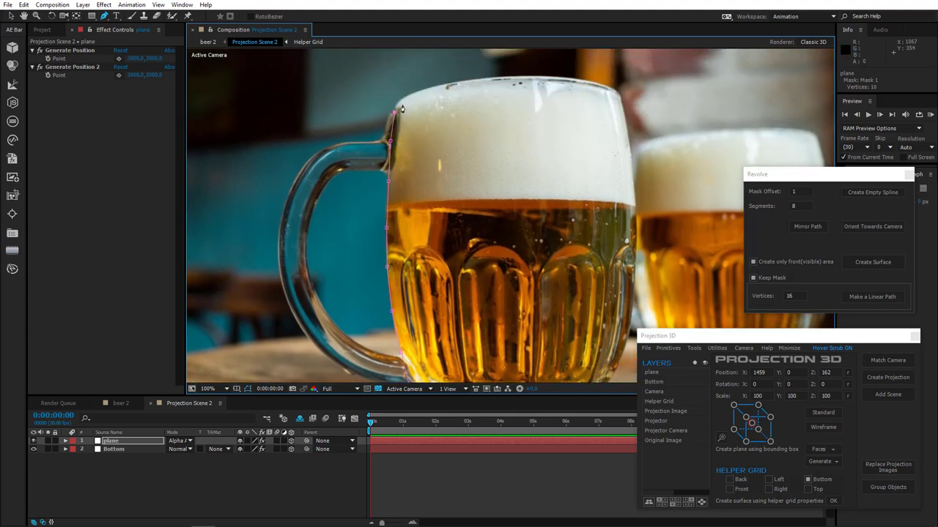
left_click(510, 105)
key("comma")
left_click_drag(515, 204, 507, 206)
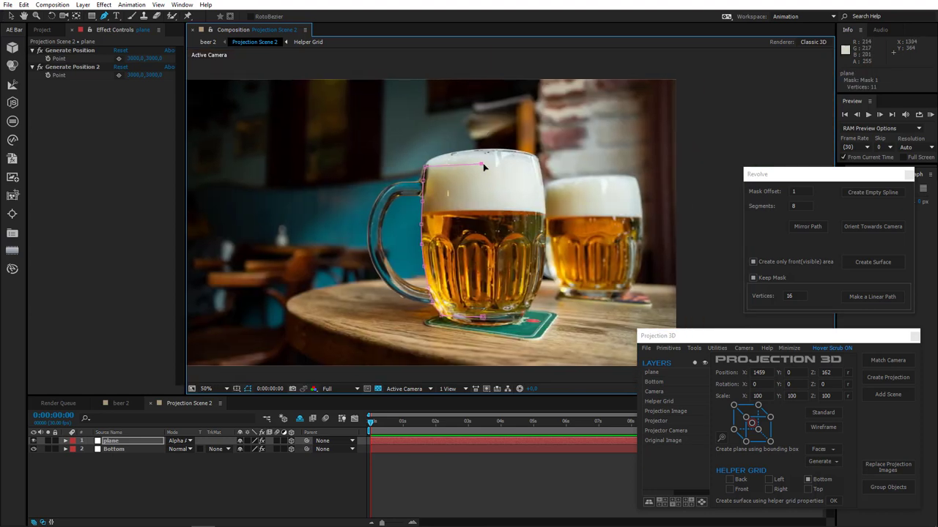
Step: Try a revolved surface from the mask path with 8 segments, inspect its mesh in isolation, and undo it
left_click(872, 263)
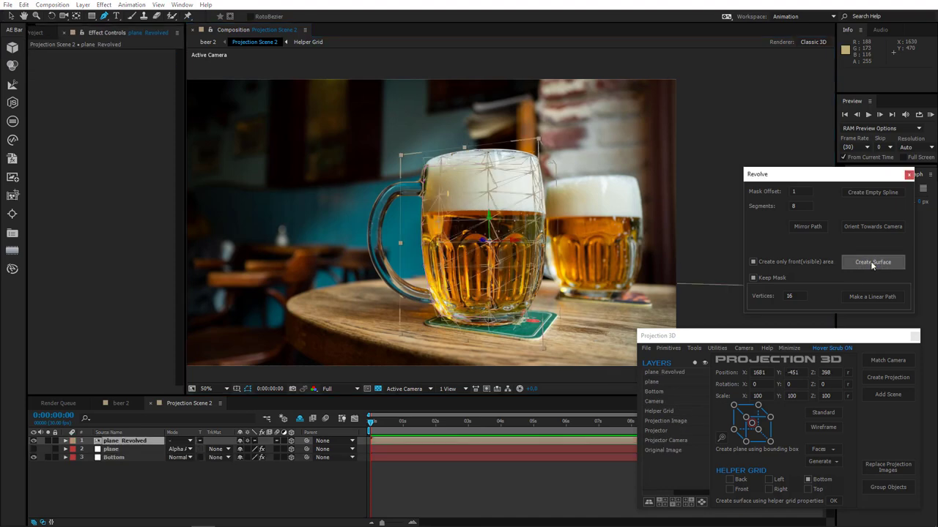
scroll(512, 213, "up", 2)
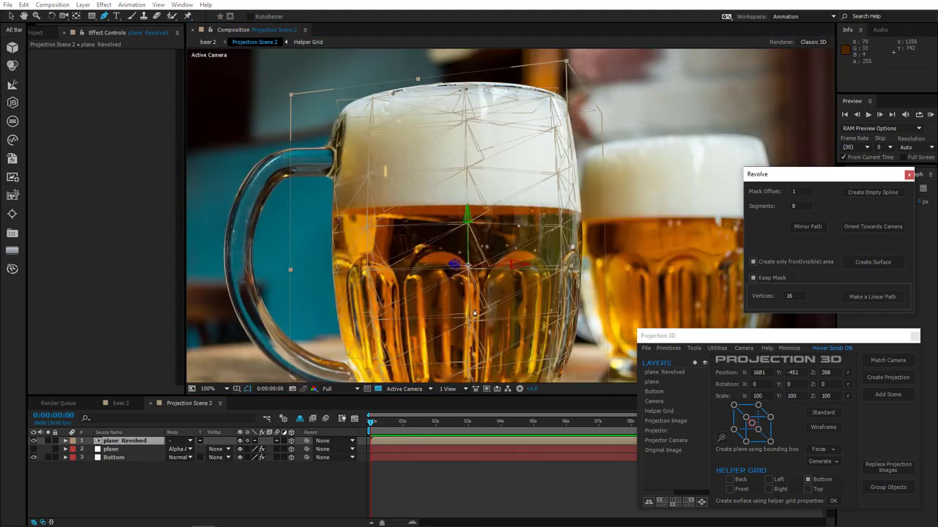
left_click_drag(569, 265, 565, 217)
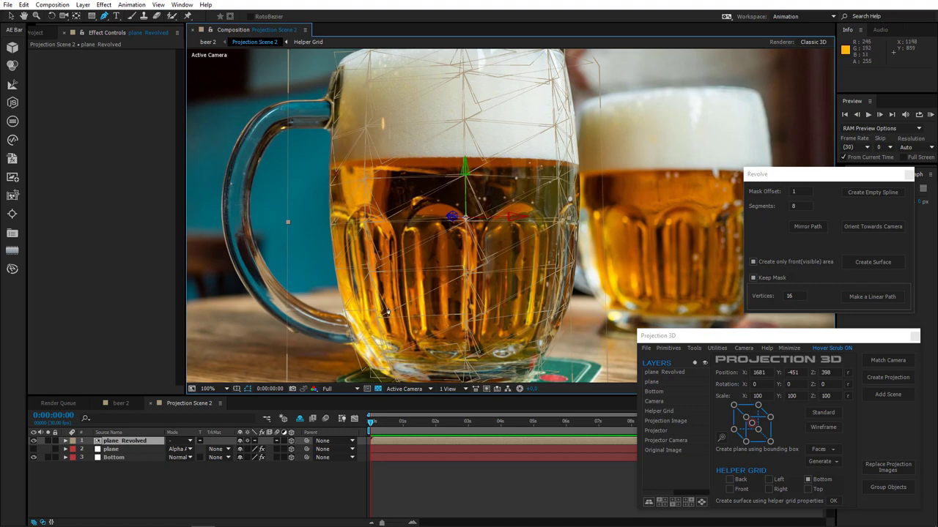
left_click(48, 442)
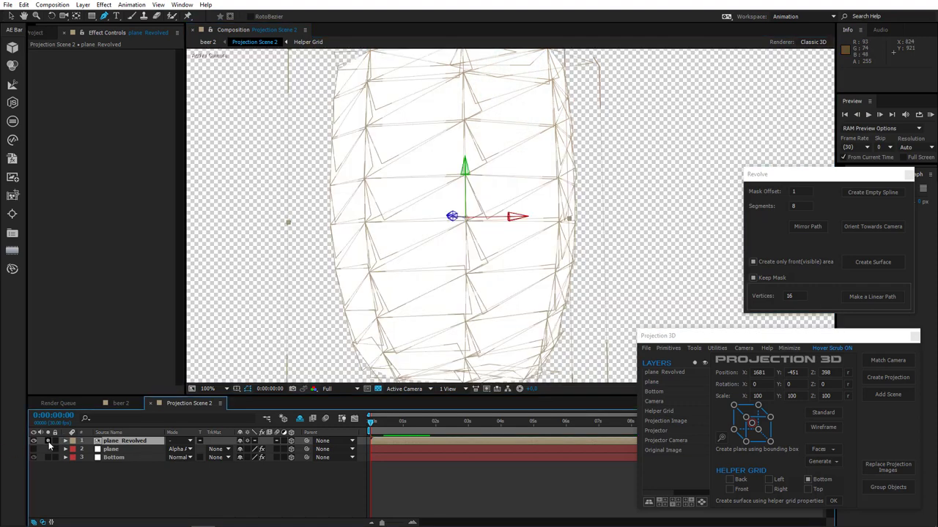
left_click(49, 442)
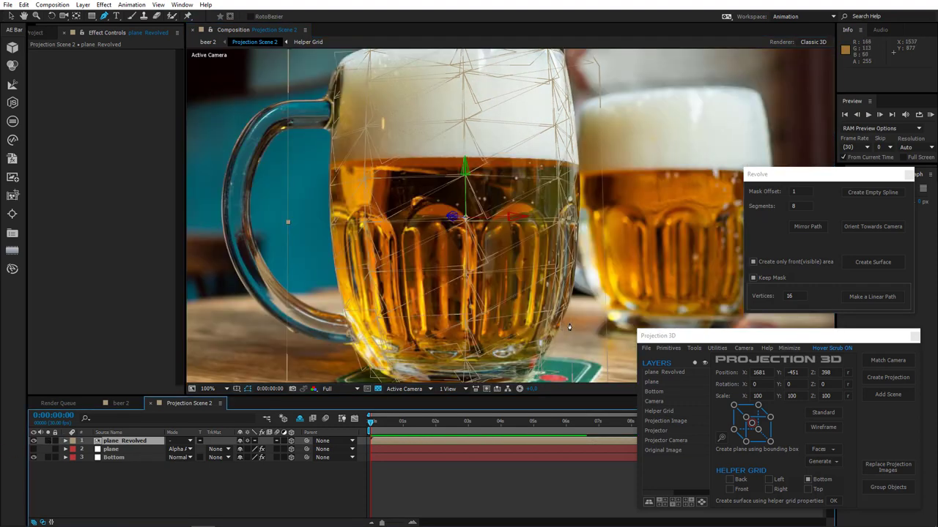
left_click_drag(528, 233, 422, 288)
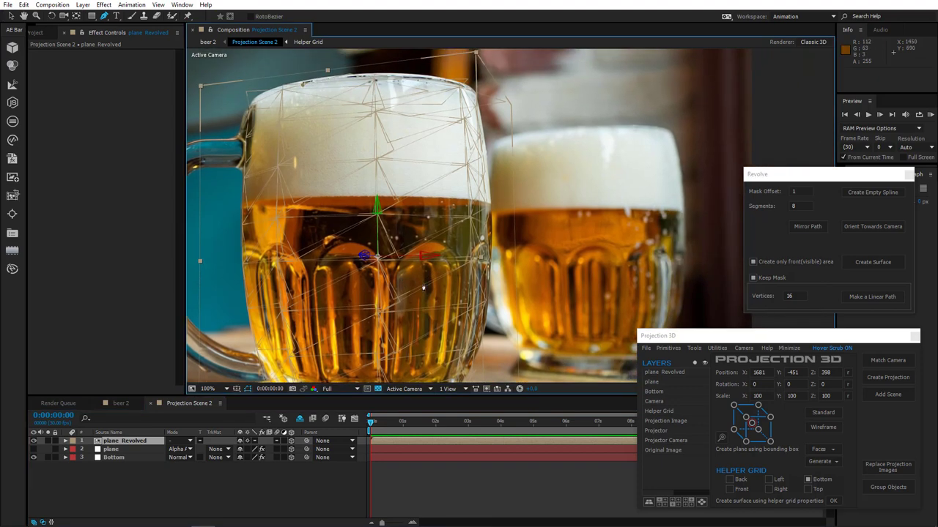
left_click(48, 442)
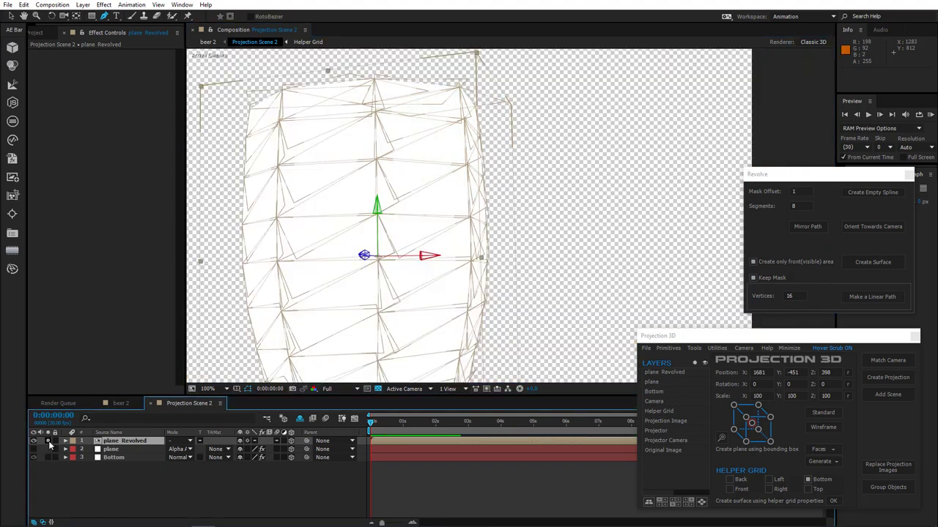
left_click(49, 442)
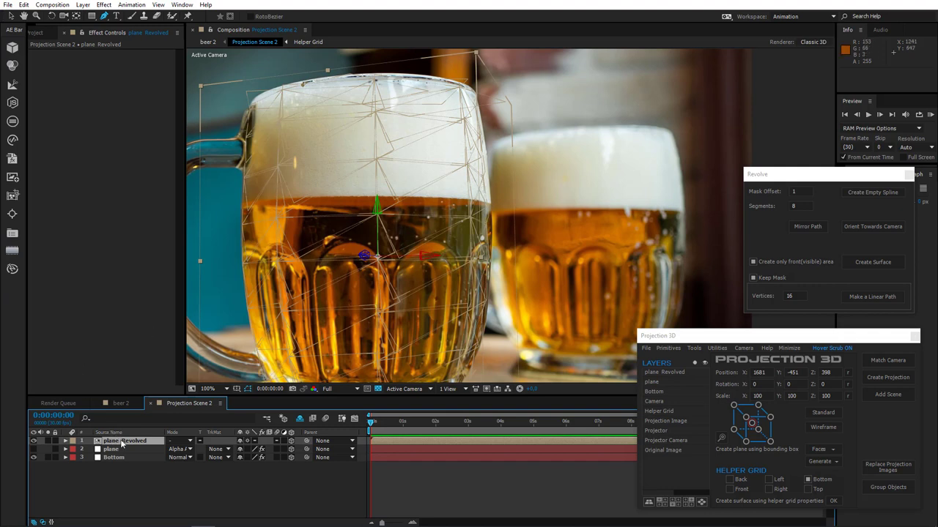
scroll(369, 253, "down", 2)
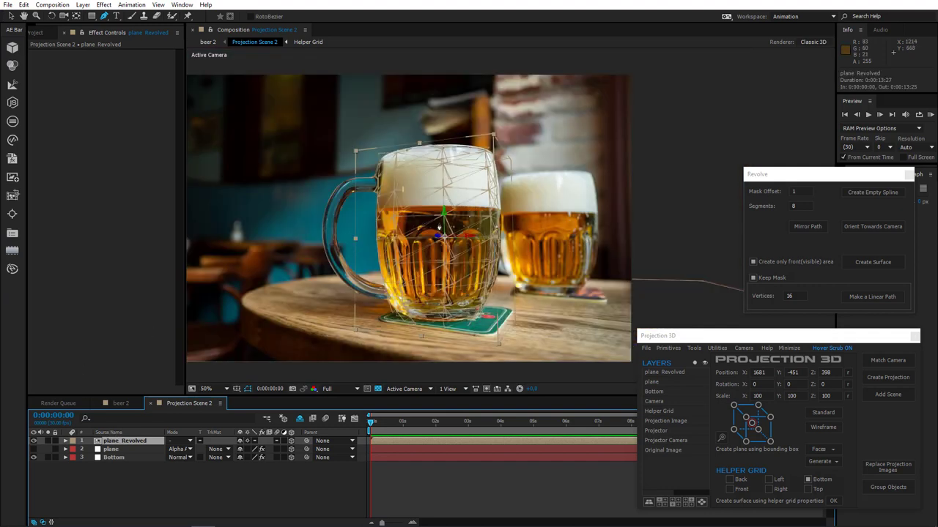
key("ctrl+z")
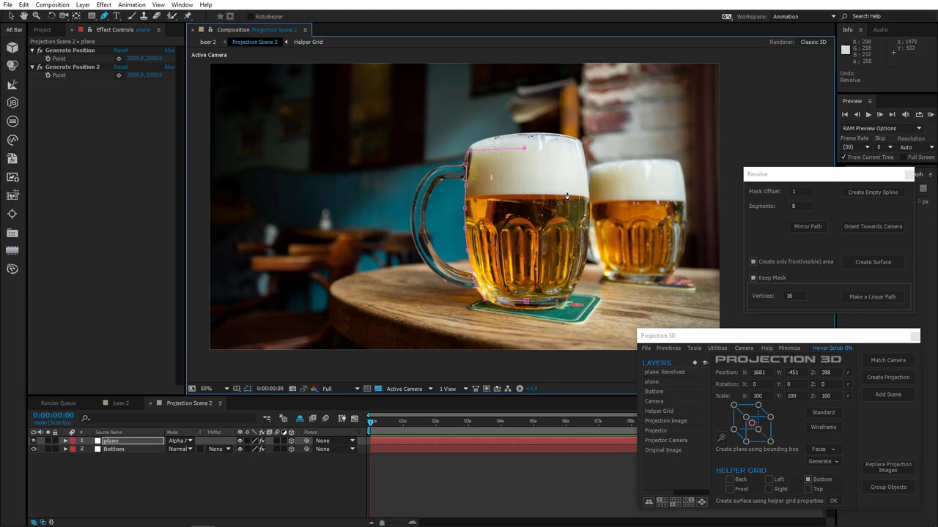
Step: Set the Revolve segments to 16
scroll(566, 196, "up", 3)
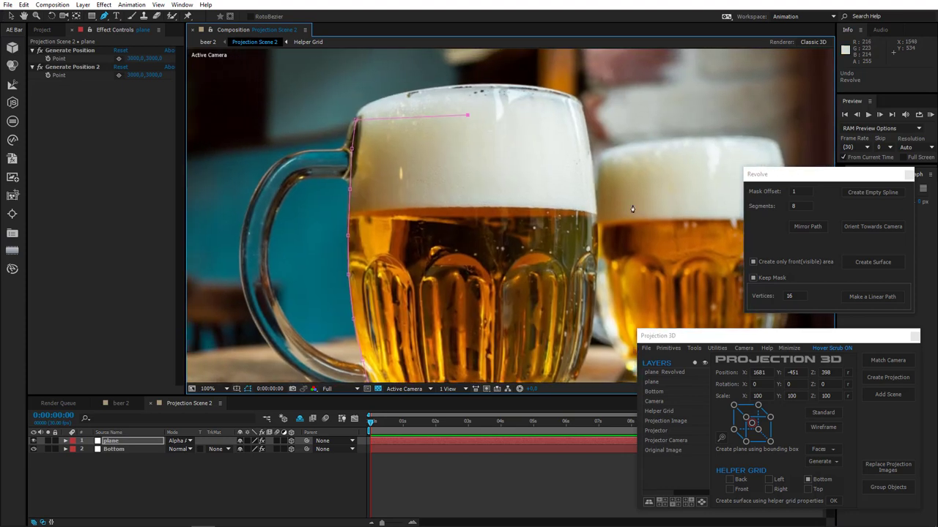
left_click(800, 206)
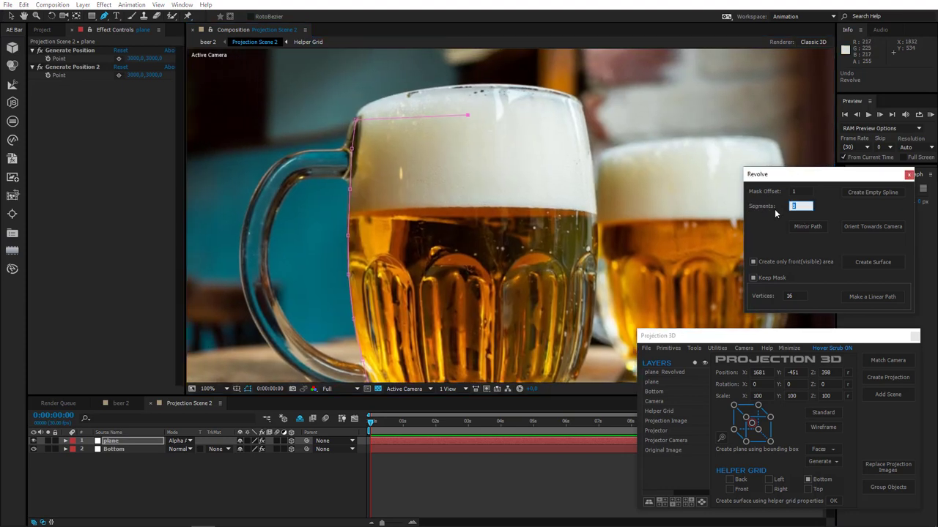
type("16")
key("Return")
Step: Change the mask colour of Mask 1 on the plane layer to red
left_click_drag(489, 224, 472, 202)
scroll(472, 202, "down", 3)
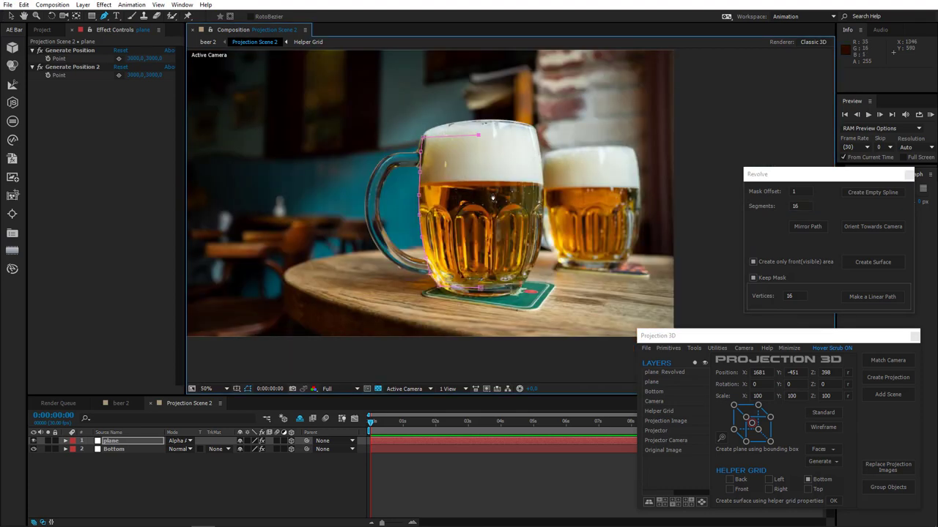
key("m")
left_click(90, 449)
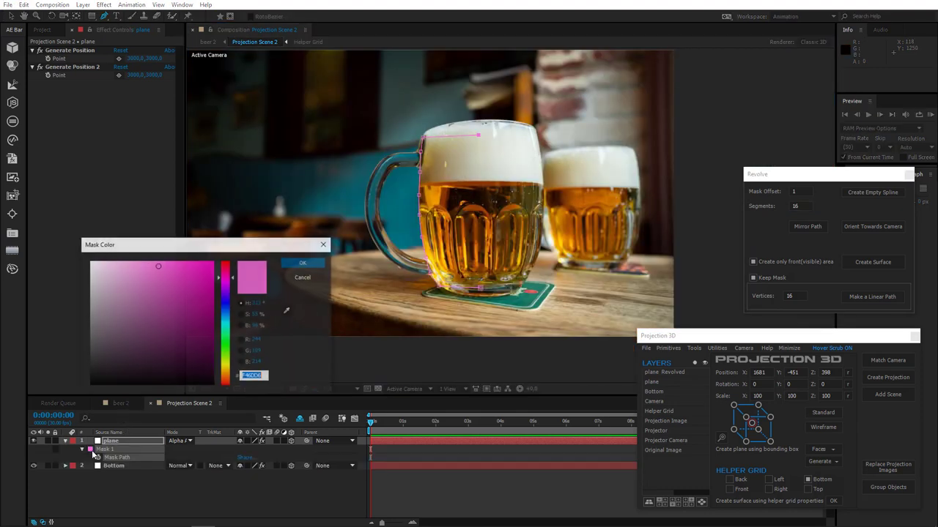
left_click(213, 261)
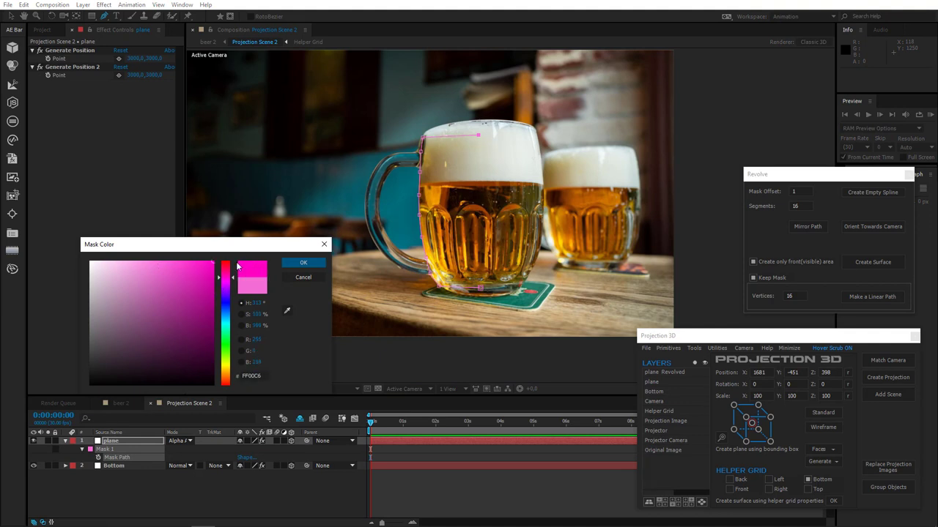
left_click(303, 262)
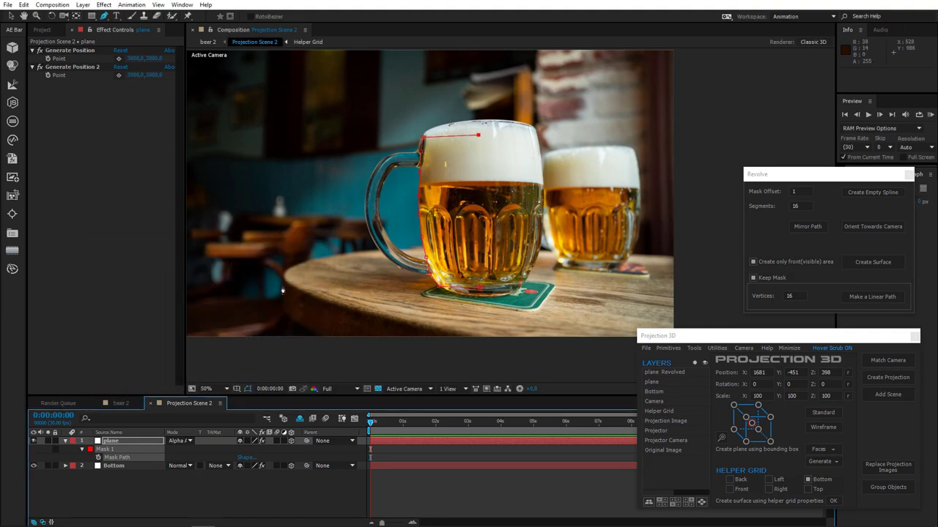
Step: Mirror the mask path onto the right side of the mug
scroll(504, 119, "up", 2)
left_click_drag(504, 118, 501, 103)
left_click(808, 225)
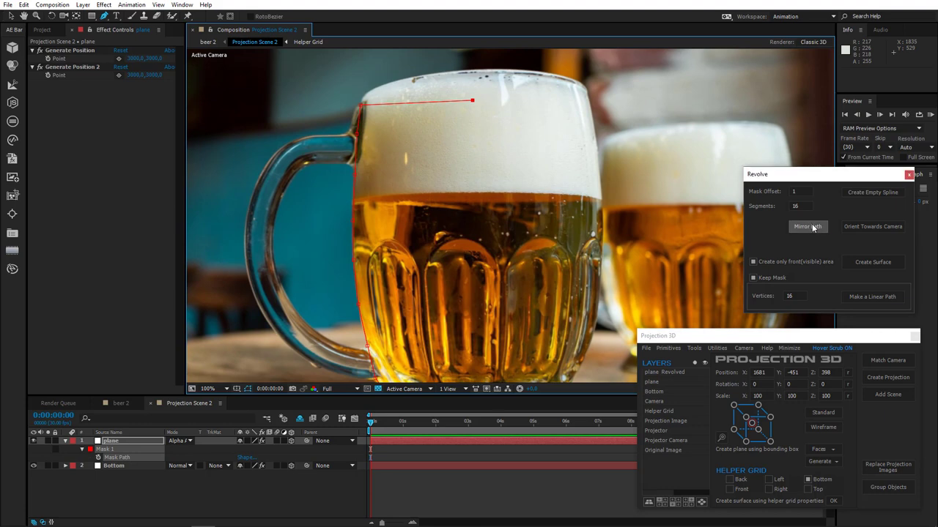
left_click_drag(517, 221, 486, 252)
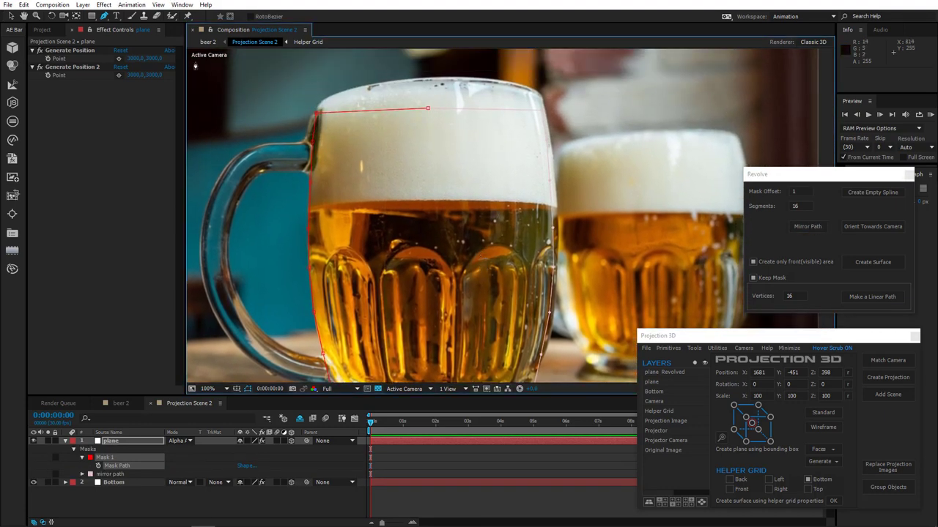
Step: Adjust the mirrored path's vertices to follow the right edge of the mug
key("v")
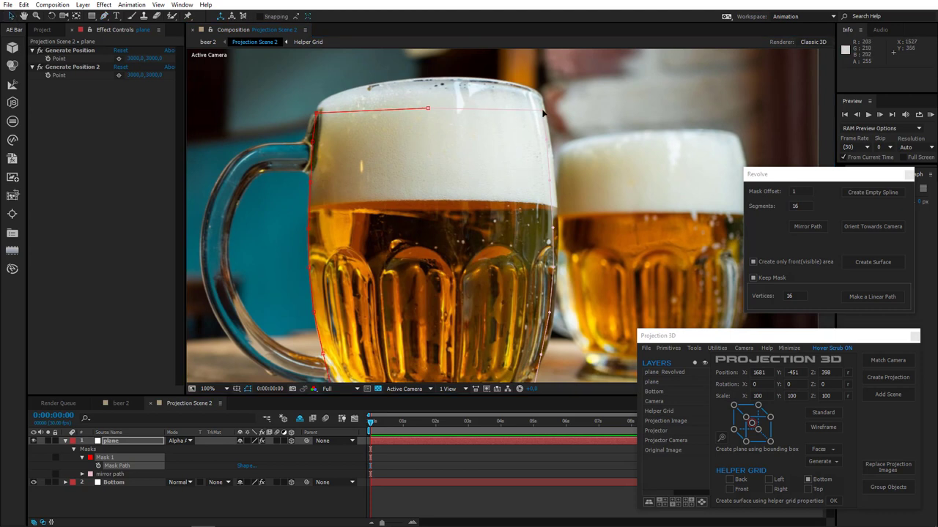
left_click(546, 111)
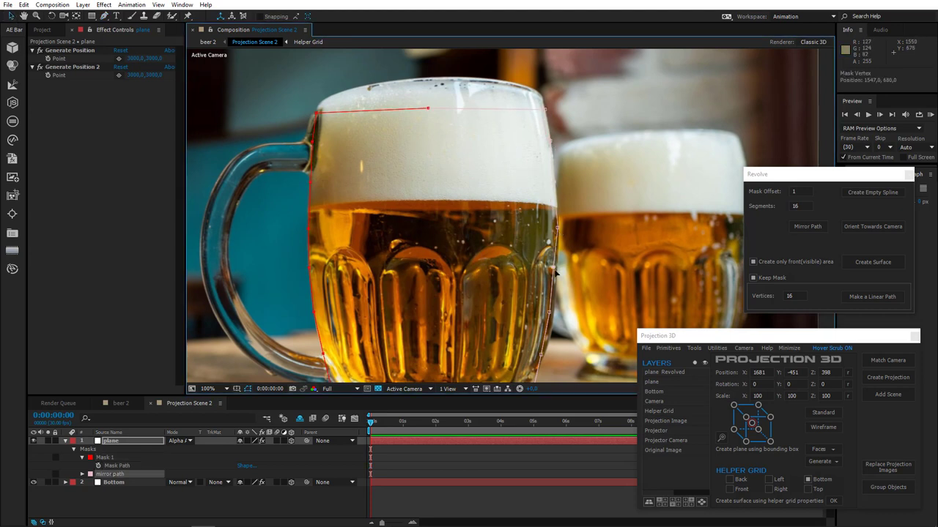
left_click_drag(548, 314, 535, 214)
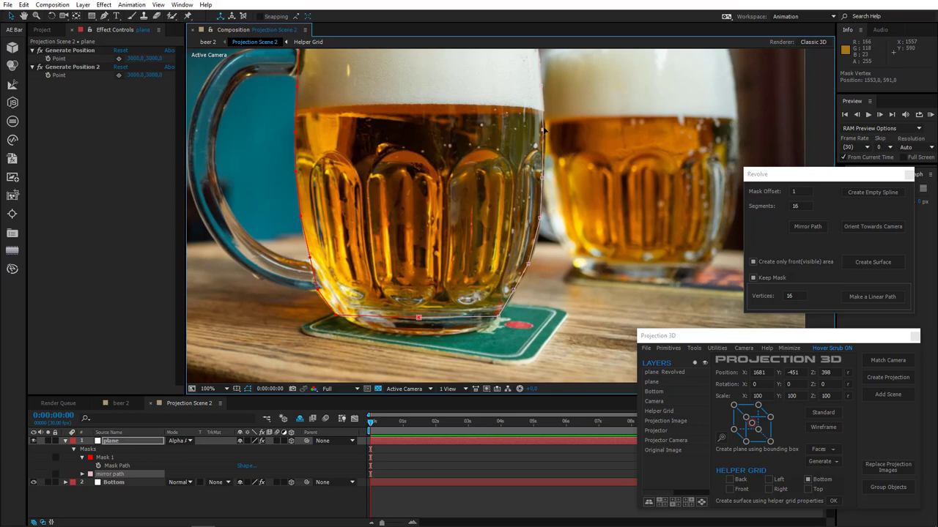
scroll(406, 136, "down", 2)
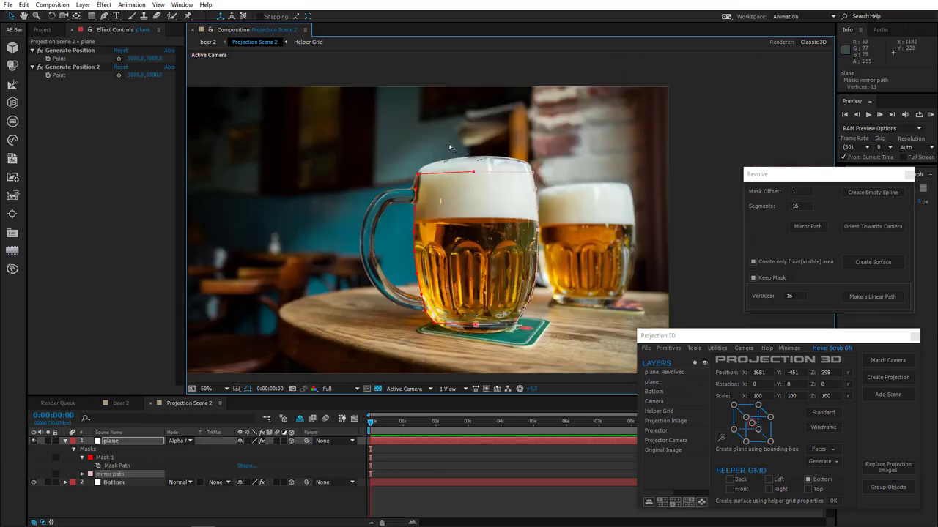
Step: Try creating a revolved surface from both Mask 1 and the mirror path with 16 segments
left_click(110, 457)
left_click(117, 475, "shift")
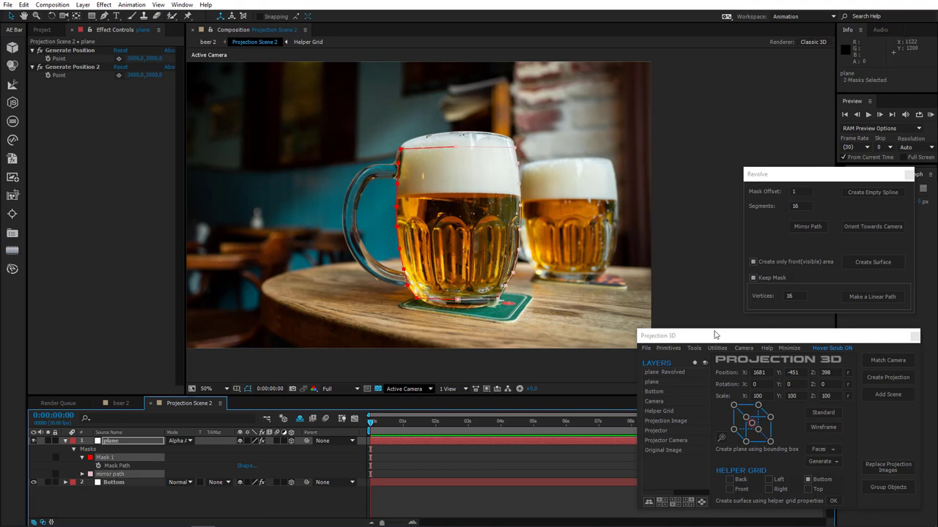
left_click(884, 264)
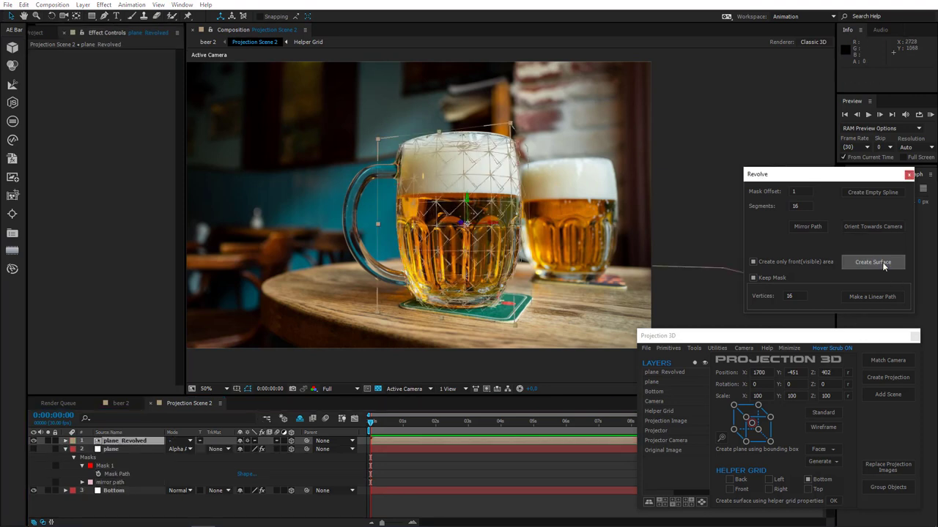
Step: Inspect how the revolved mesh fits the mug's edges, rim and base, also with its layer soloed
scroll(487, 187, "up", 4)
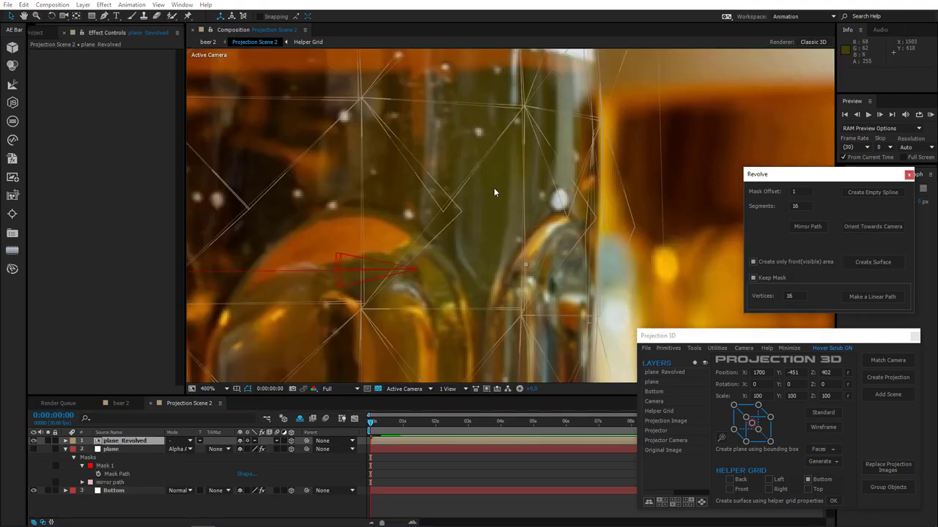
scroll(489, 183, "down", 2)
scroll(489, 183, "up", 3)
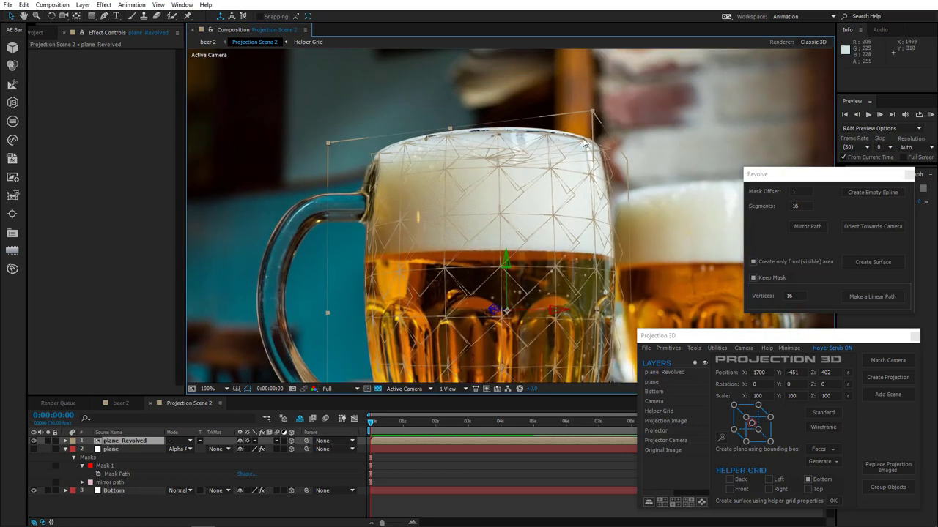
scroll(425, 217, "down", 4)
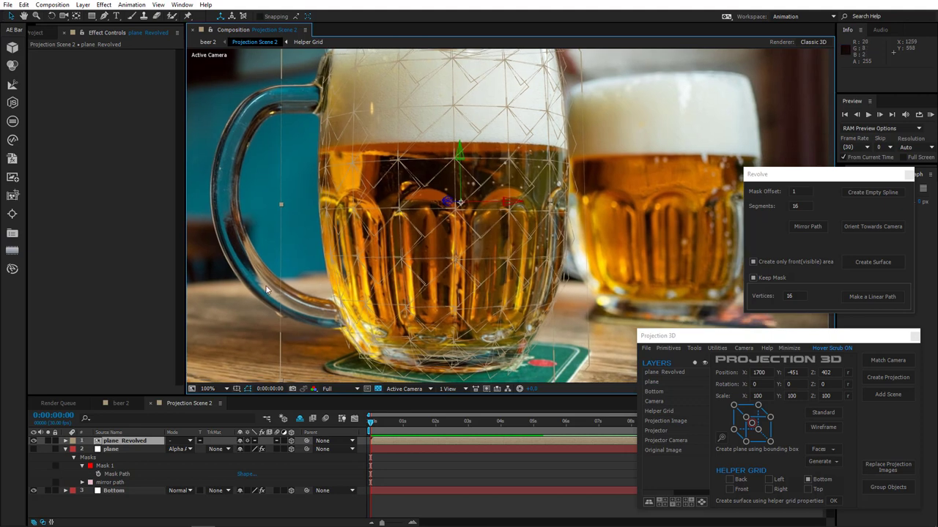
left_click(49, 441)
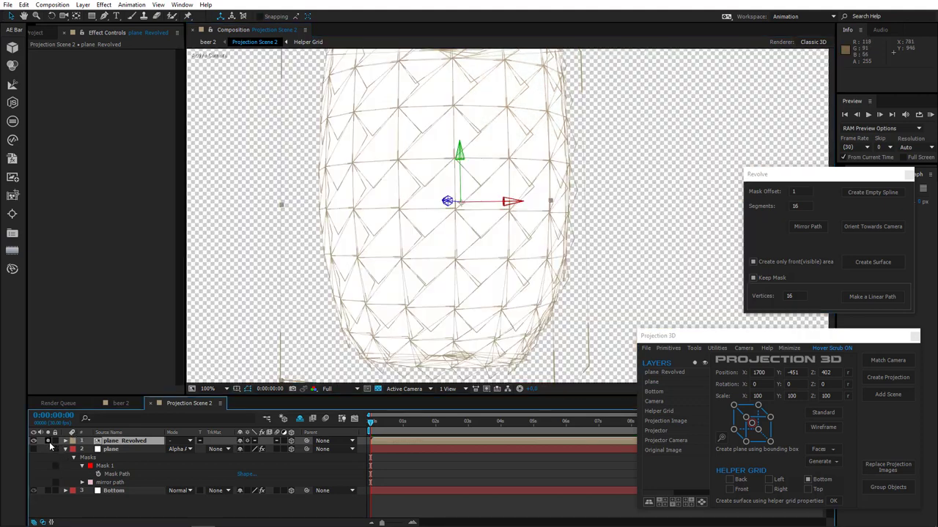
left_click(49, 441)
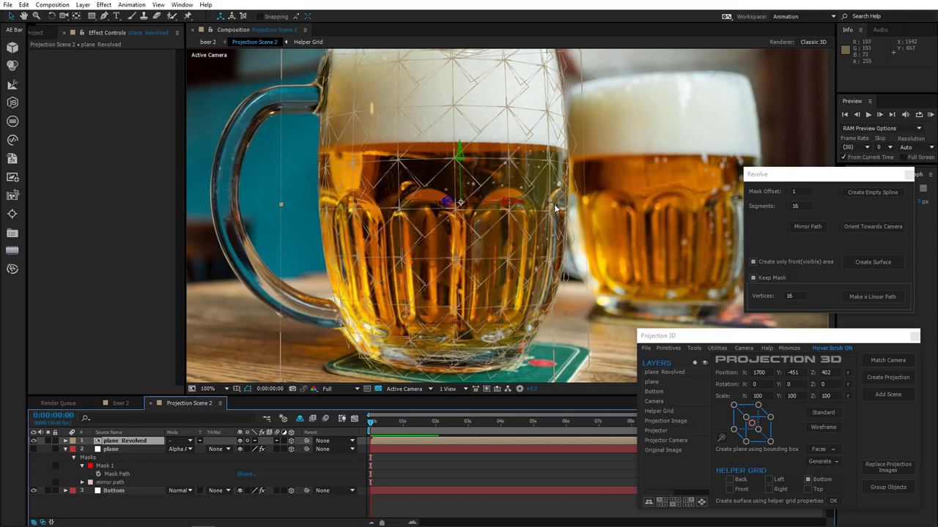
Step: Undo the solo changes and the revolved surface to return to the two editable mask paths
key("ctrl+z")
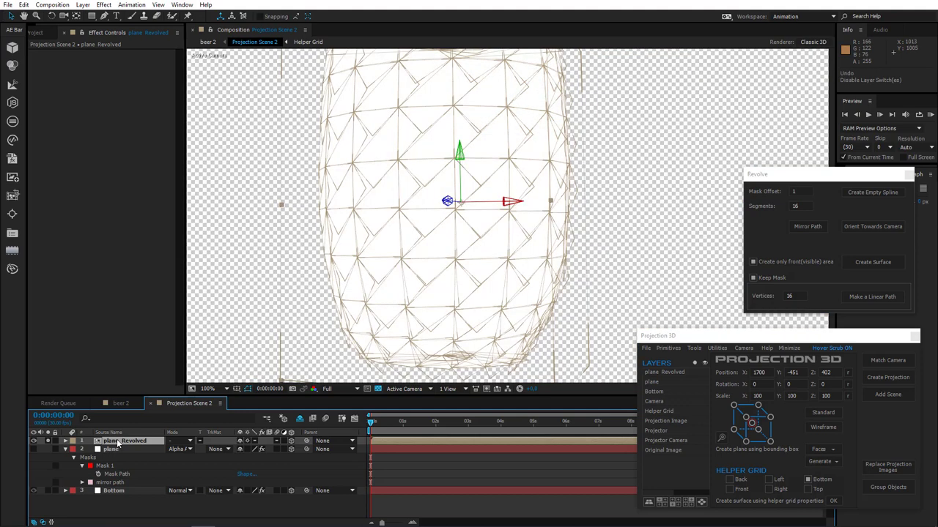
key("ctrl+z")
key("ctrl+z")
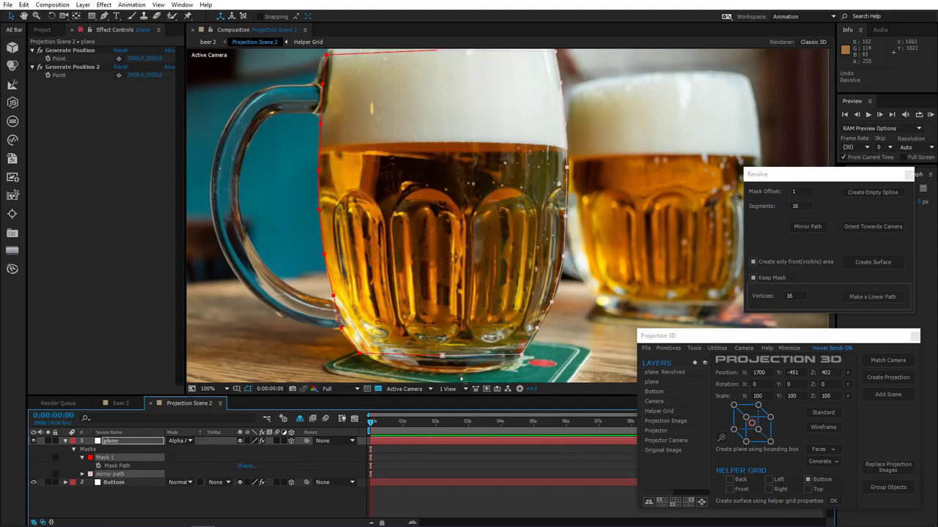
key("ctrl+z")
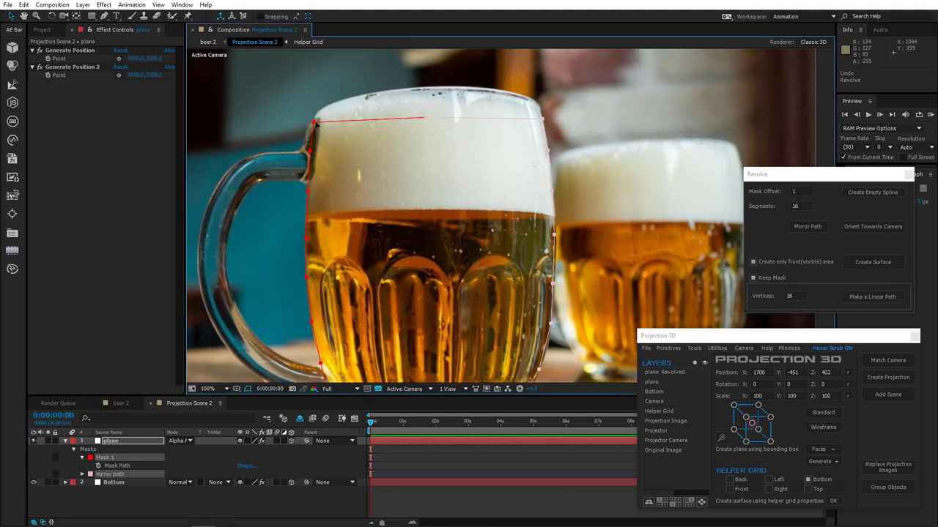
Step: Select the top vertices of both mask paths and move the top-centre point slightly upward on the foam
left_click_drag(293, 104, 562, 124)
left_click_drag(425, 121, 425, 119)
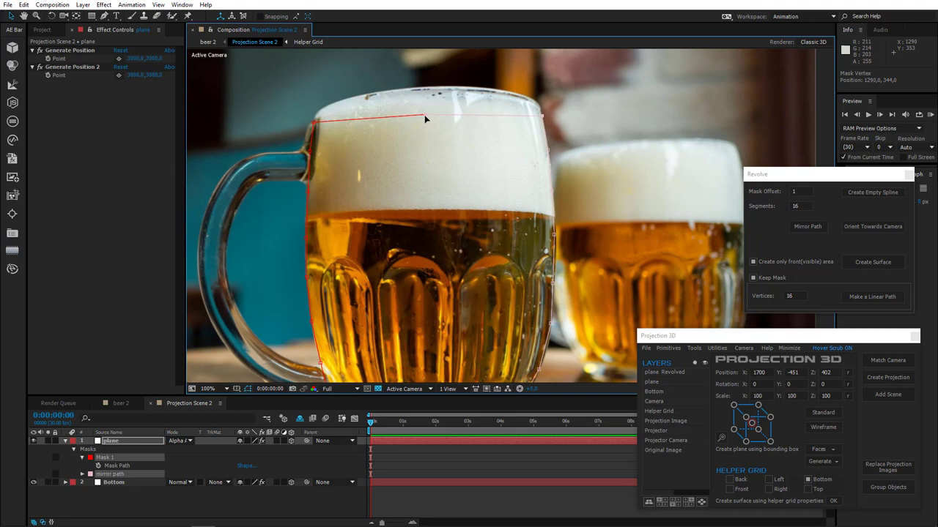
Step: Raise the top corner vertex of Mask 1 slightly and adjust the mirror path's vertices to the mug's side and base
left_click_drag(316, 126, 316, 122)
scroll(460, 293, "down", 5)
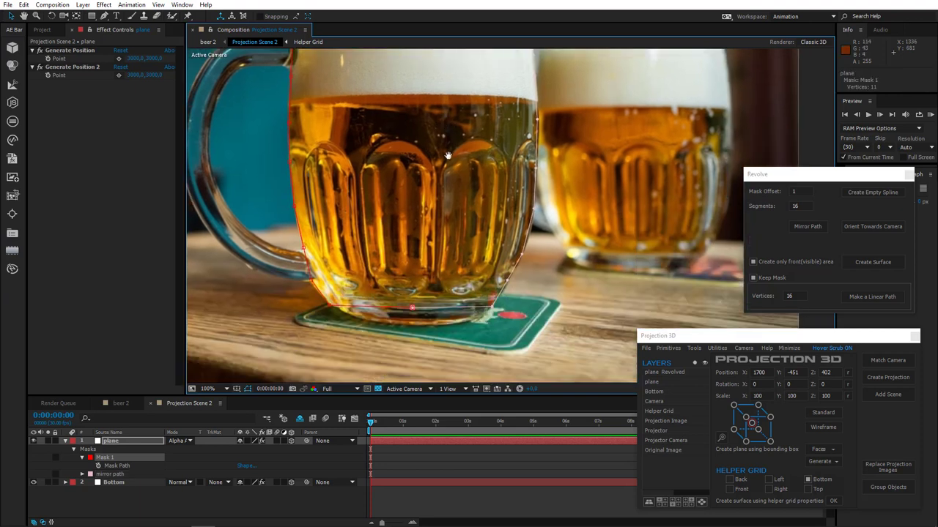
left_click(496, 289)
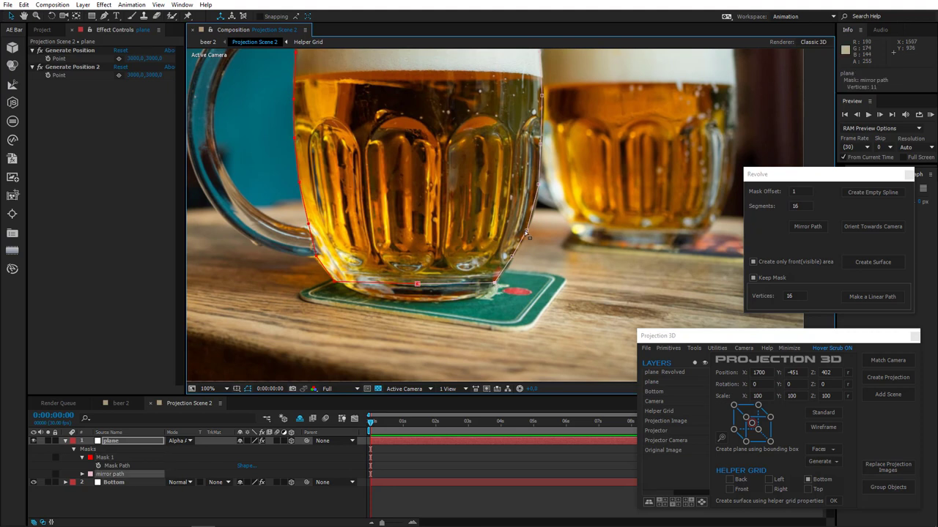
scroll(491, 290, "up", 2)
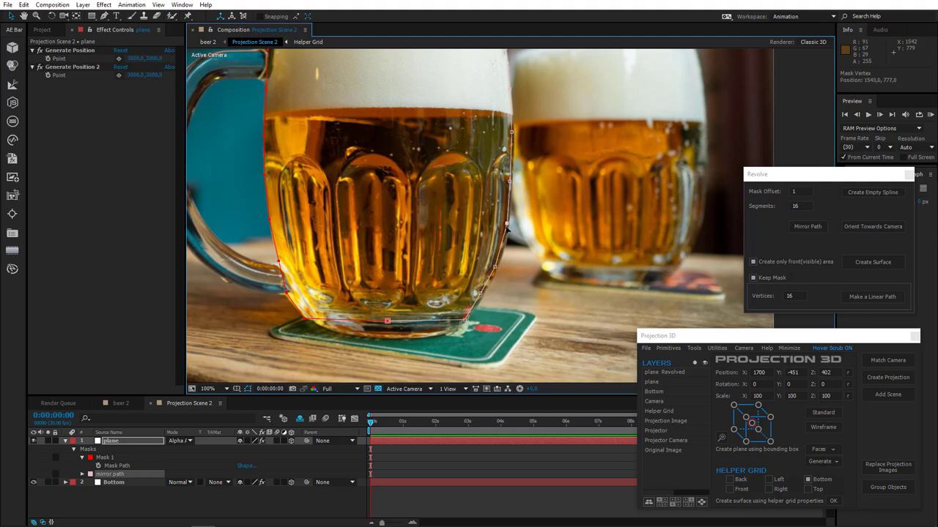
Step: Try a revolved surface from Mask 1 and the mirror path with 16 segments, and undo it after checking the fit
left_click(102, 457)
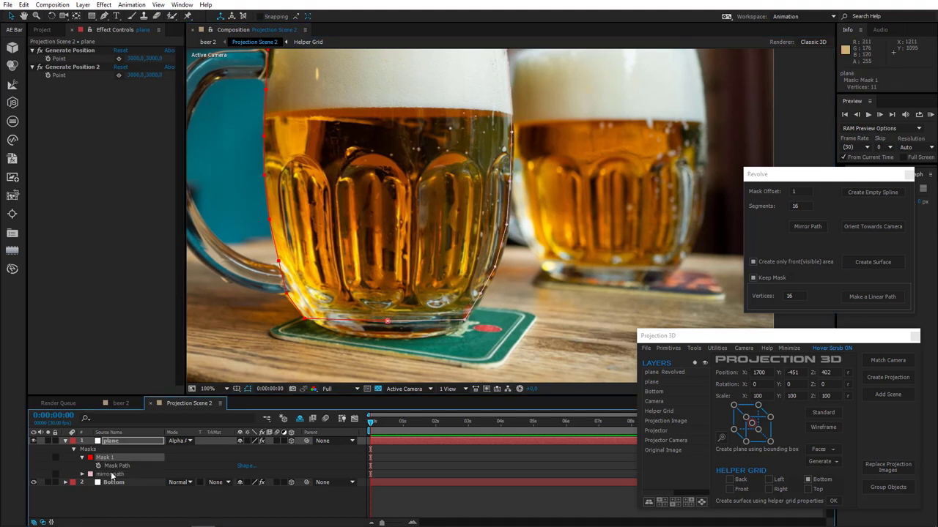
left_click(113, 474, "shift")
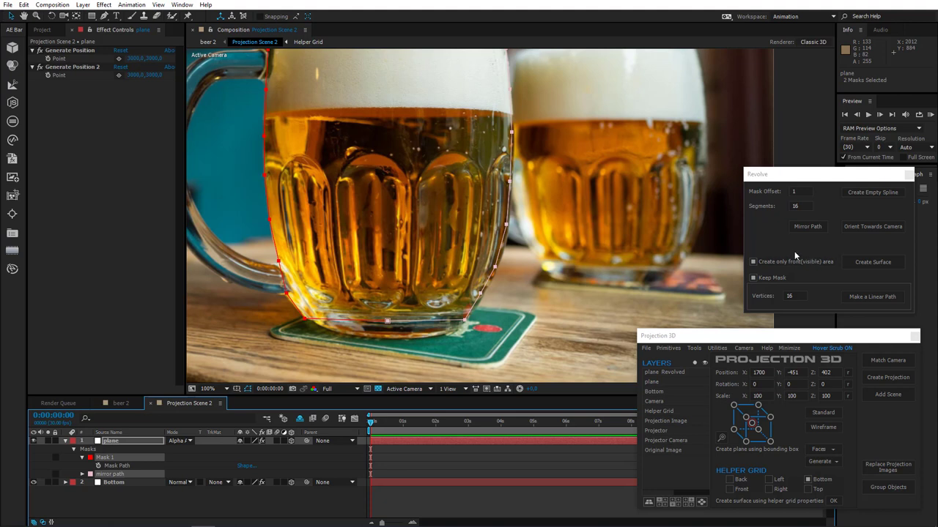
left_click(855, 260)
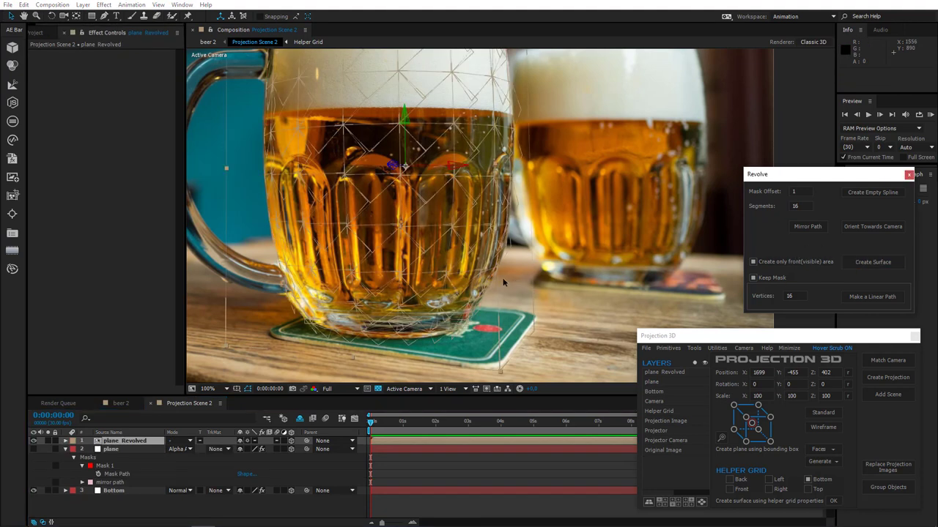
mouse_move(481, 232)
left_mouse_down()
mouse_move(472, 263)
mouse_move(498, 234)
left_mouse_up()
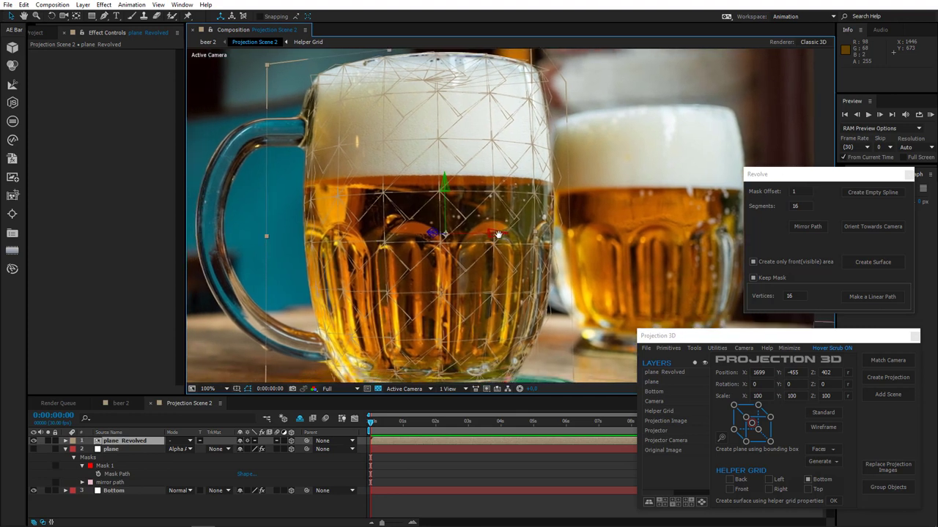
key("ctrl+z")
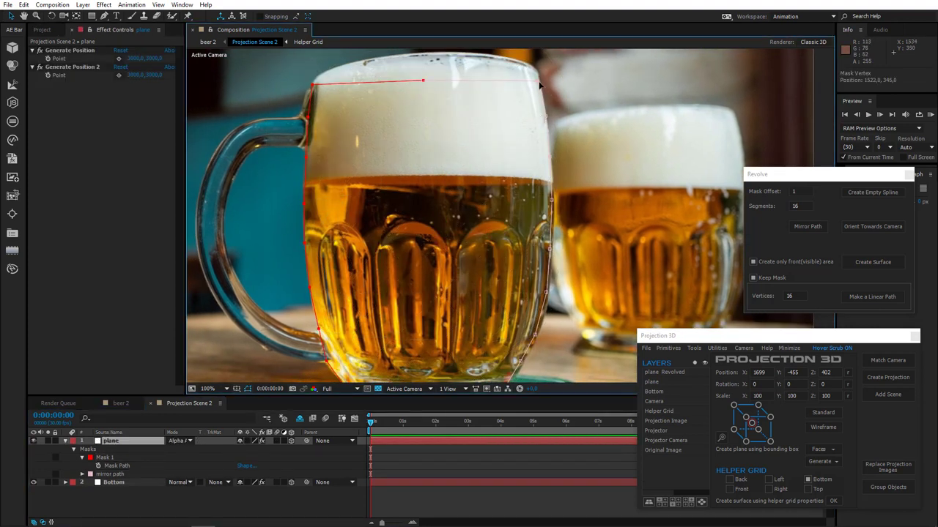
Step: Refine the mirror path along the mug's side and move its bottom corner vertex onto the edge of the base
left_click(546, 120)
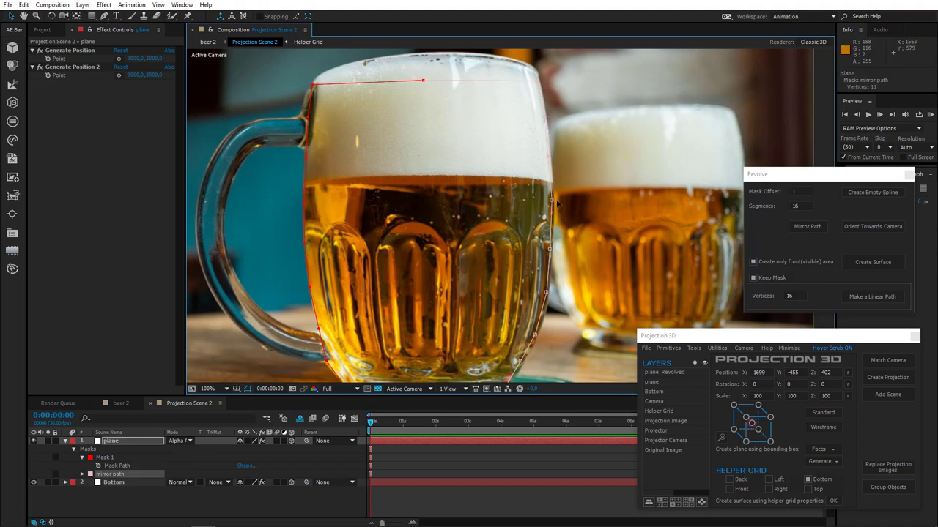
scroll(512, 236, "down", 2)
left_click_drag(510, 327, 506, 332)
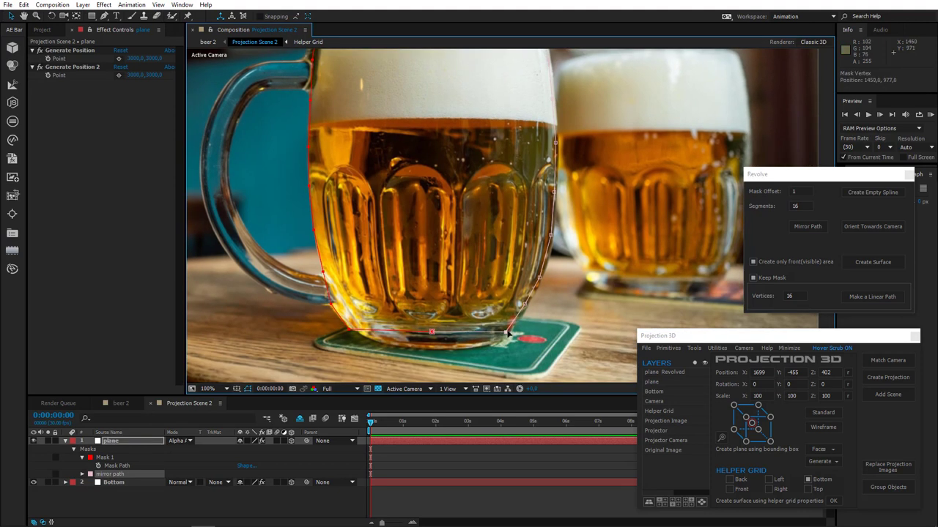
scroll(462, 176, "up", 3)
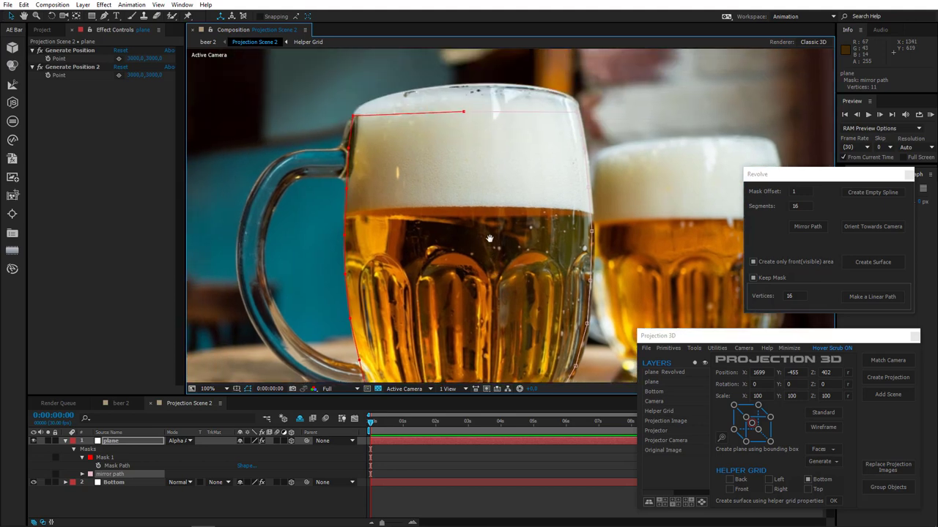
scroll(483, 220, "up", 2)
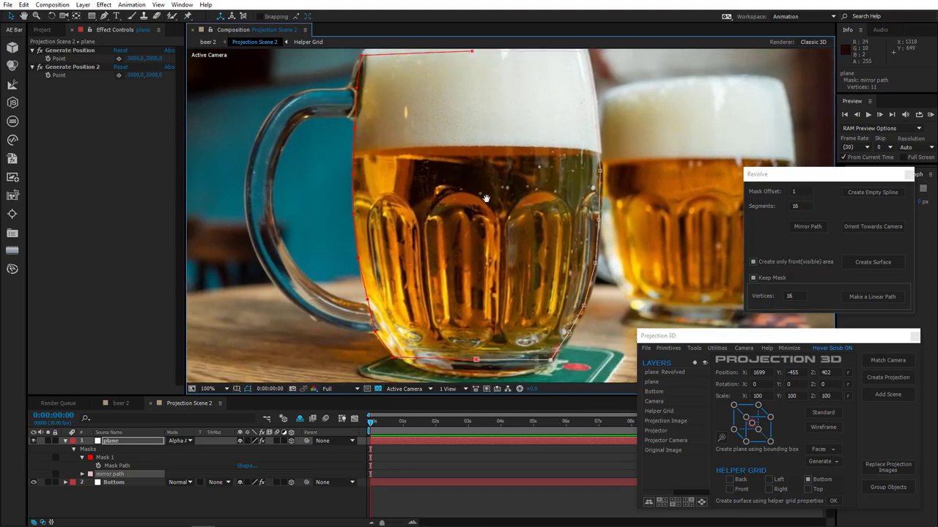
Step: Try revolving both refined mask paths again, check the mesh closely at the mug's base, and undo the surface
left_click(110, 458)
left_click(113, 475, "shift")
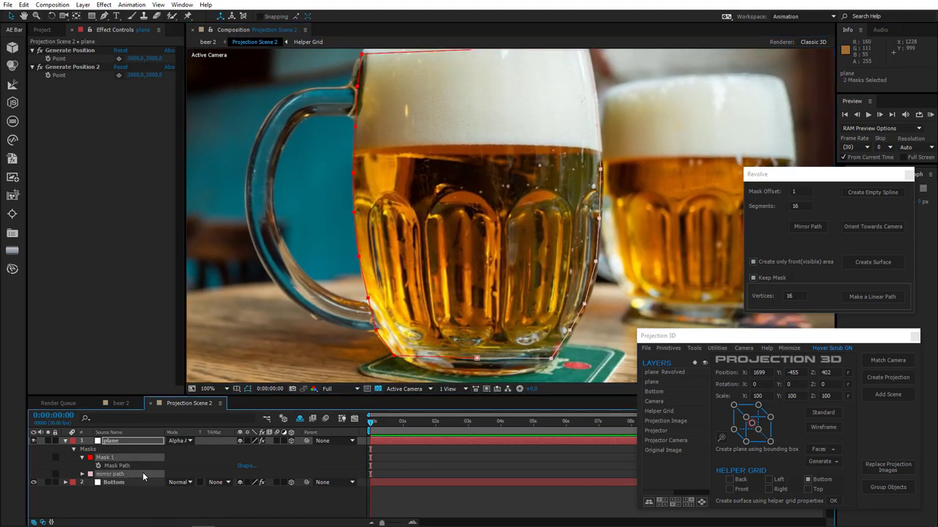
left_click(878, 263)
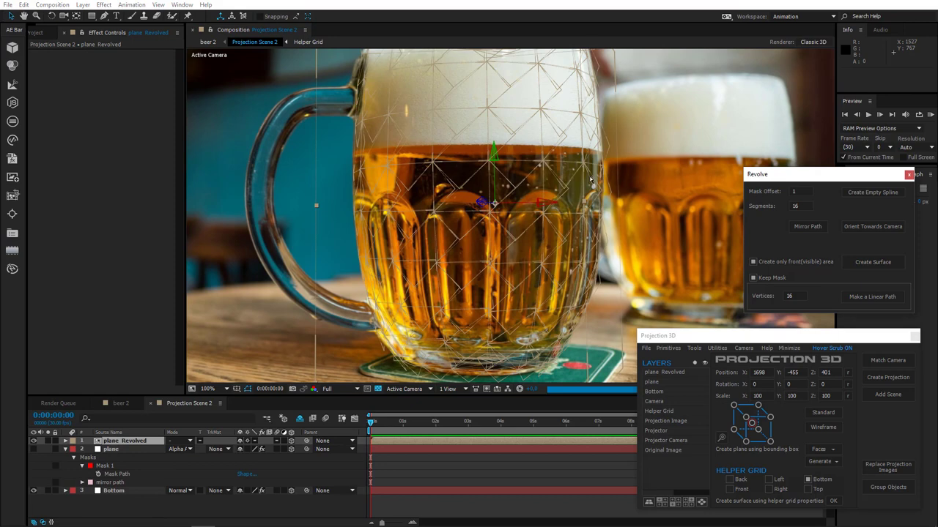
scroll(590, 180, "up", 4)
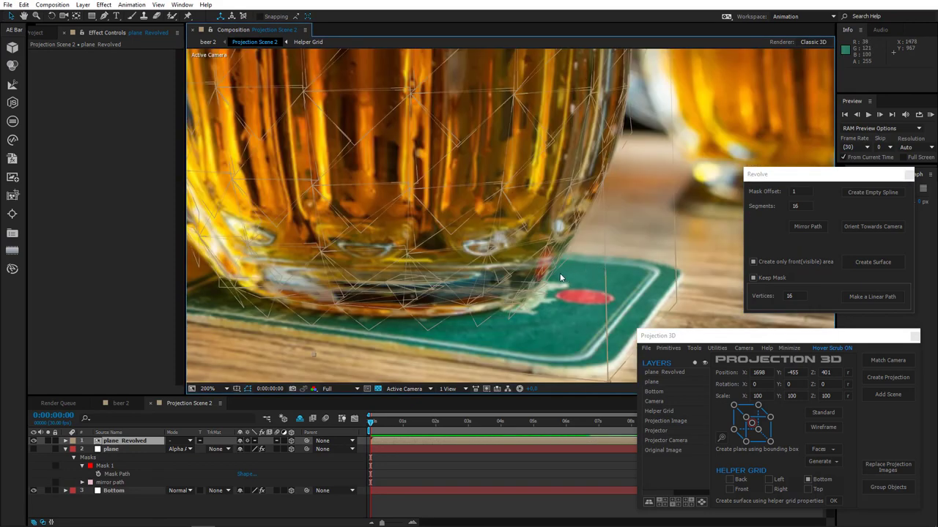
scroll(481, 187, "down", 4)
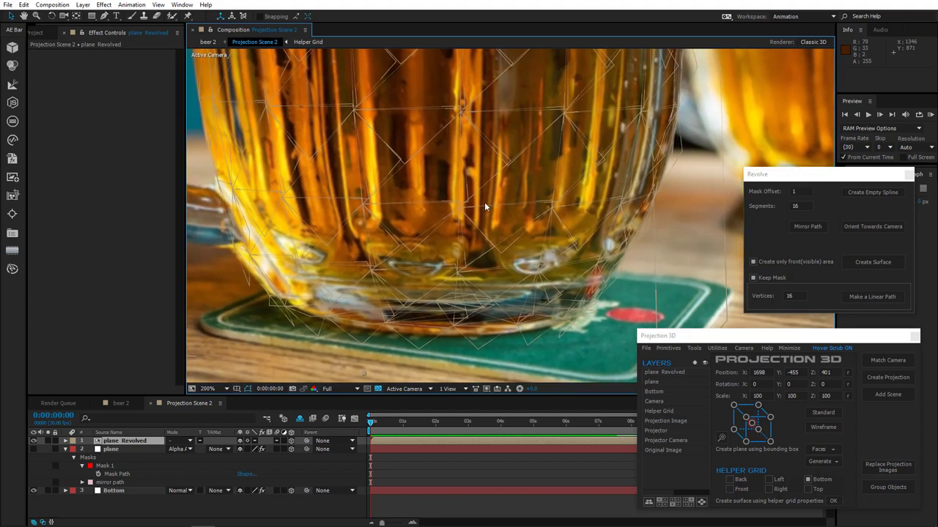
key("ctrl+z")
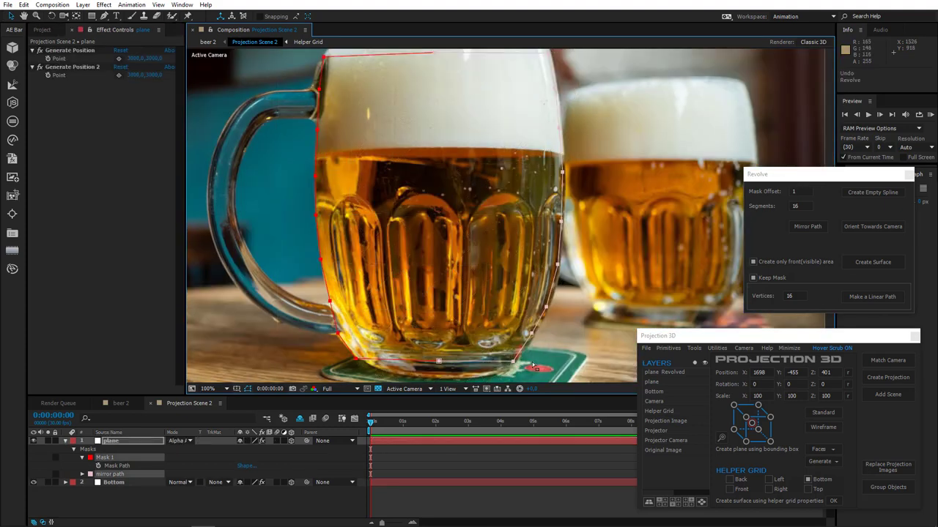
Step: Lower the bottom-centre points of the mask paths slightly and create the front-only revolved surface from both paths with 16 segments
left_click_drag(430, 369, 440, 324)
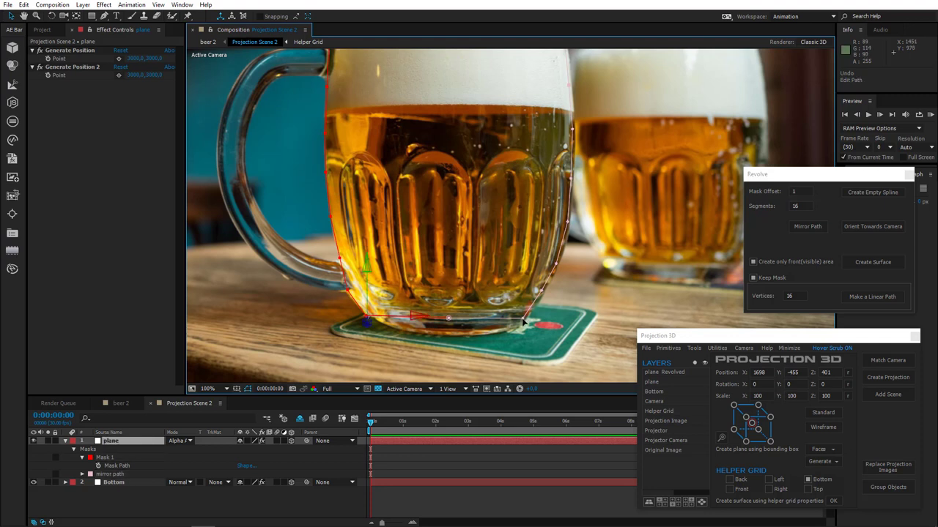
left_click(359, 316)
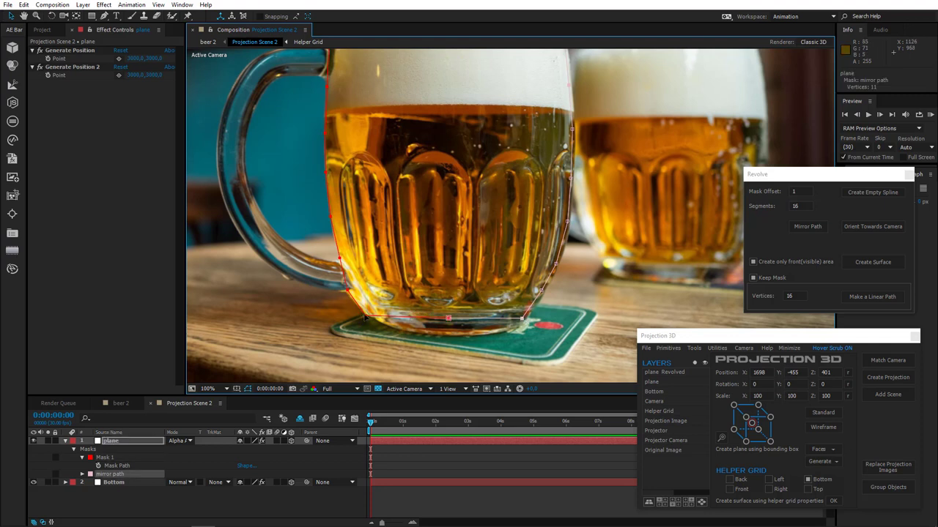
left_click(449, 320)
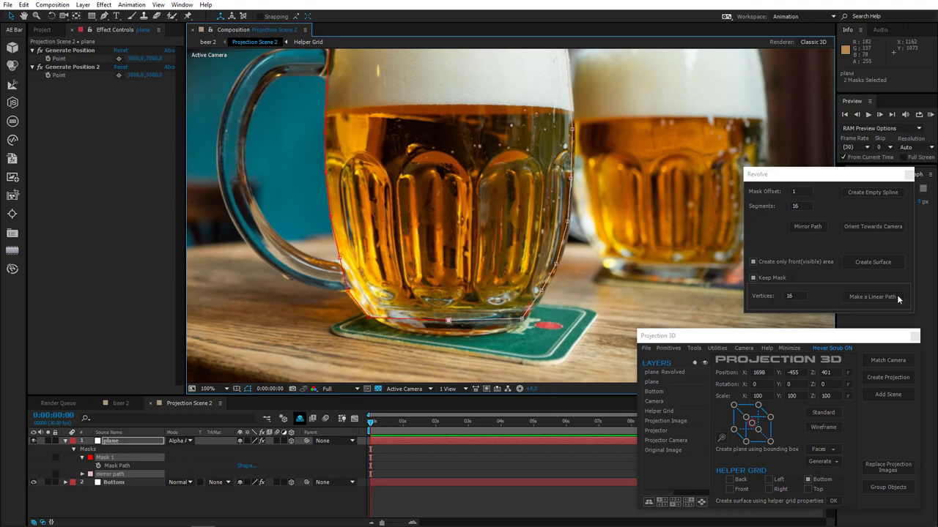
left_click(868, 264)
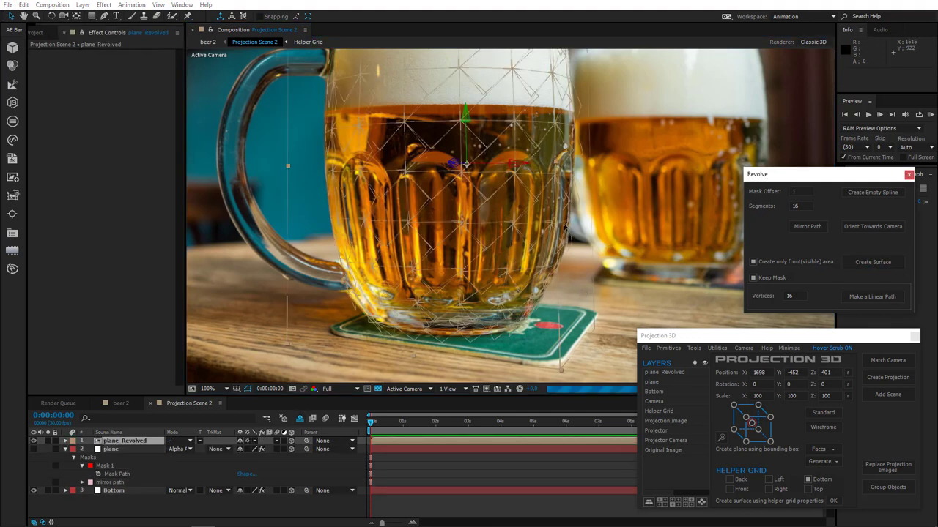
Step: Examine how the revolved mesh fits the mug's rim and sides, and fit the whole scene in the viewer
key("comma")
key("comma")
left_click_drag(498, 209, 489, 245)
key("period")
key("period")
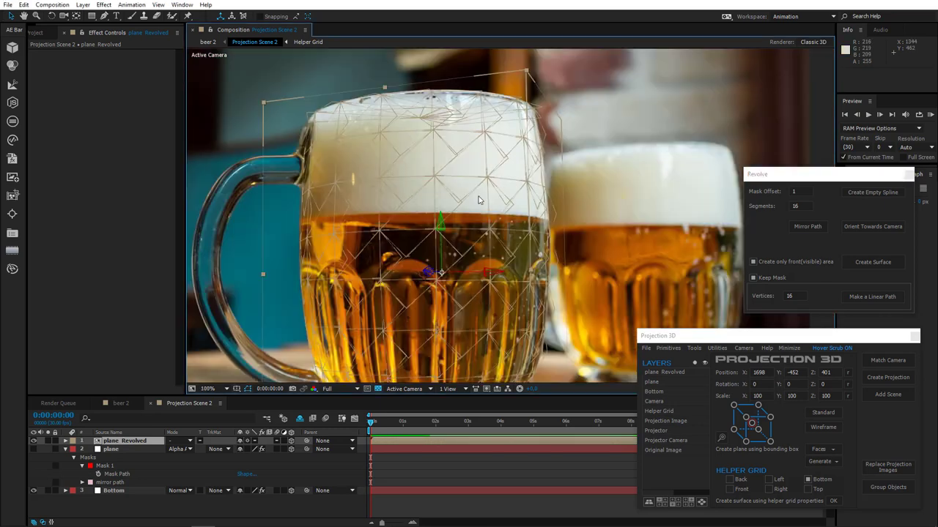
scroll(479, 196, "down", 2)
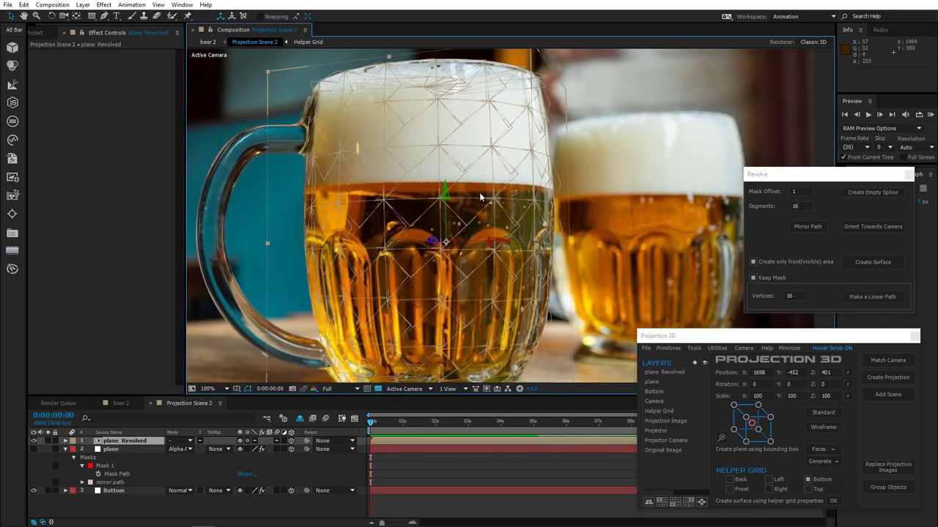
key("comma")
left_click(209, 389)
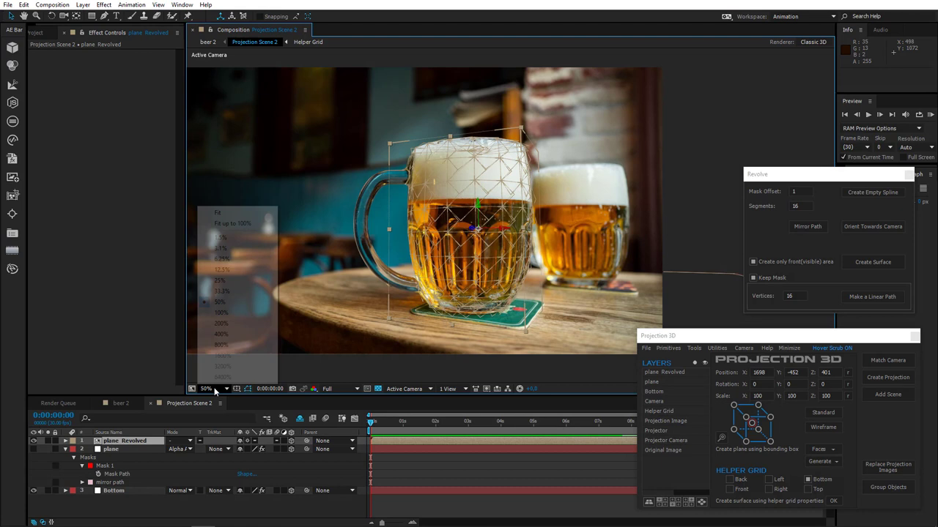
left_click(220, 213)
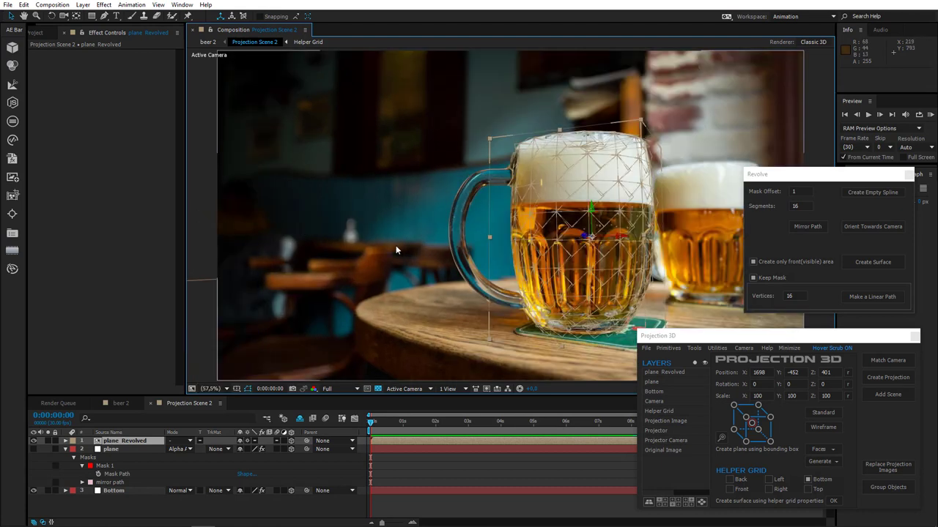
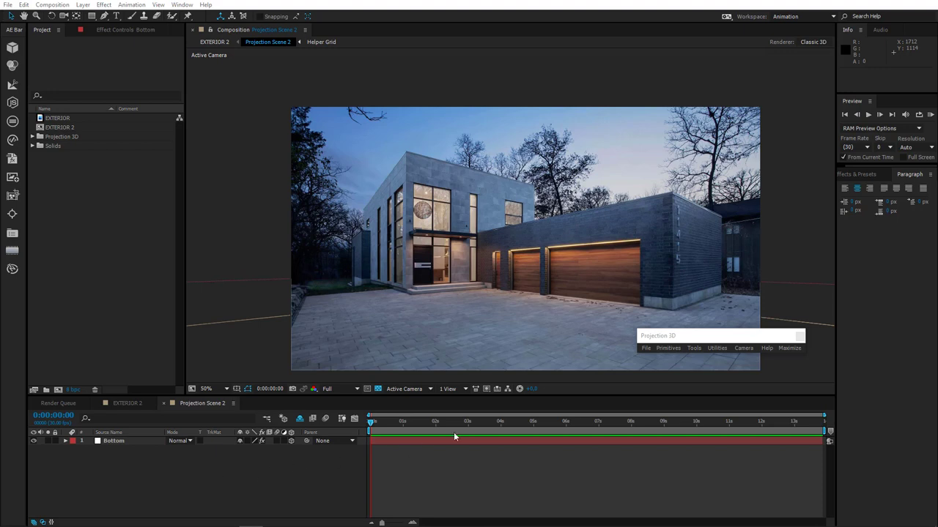
Step: Open the Surface Modeler tool and move its window clear of the house image
left_click(690, 348)
left_click(703, 389)
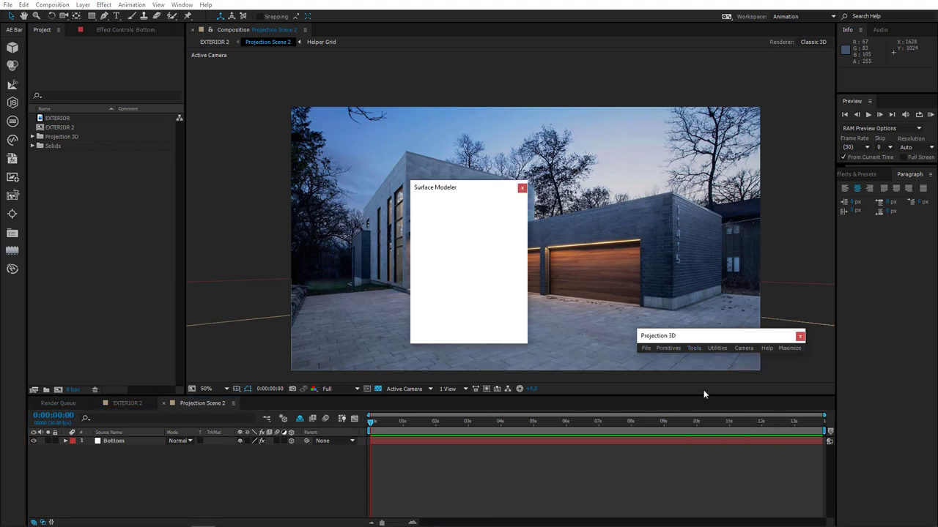
left_click_drag(471, 194, 108, 212)
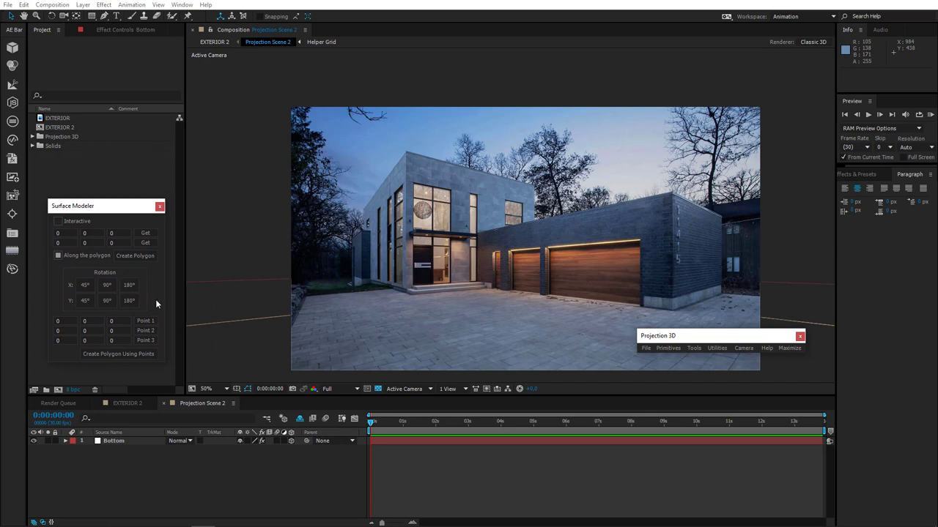
Step: Place the Bottom layer's Generate Position point at the garage's front base corner and generate a plane from it
left_click(109, 440)
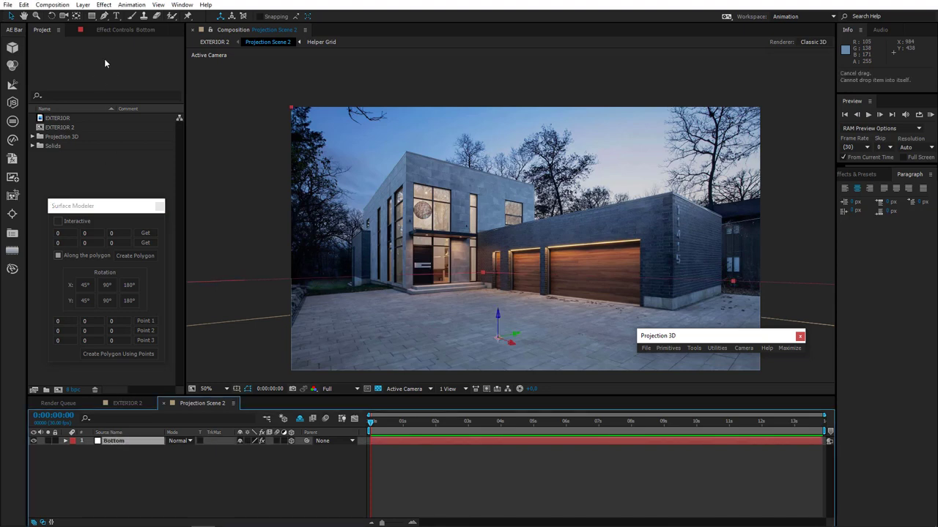
left_click(122, 31)
left_click(119, 58)
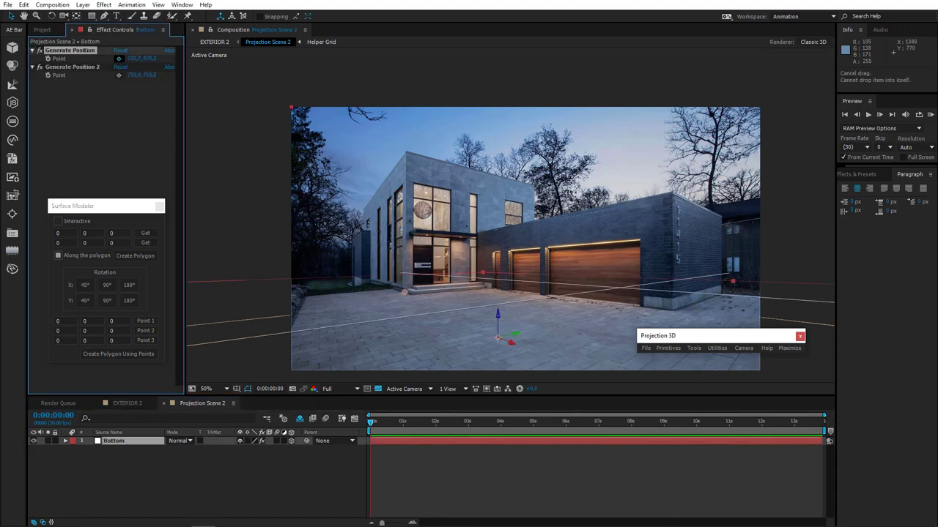
left_click(671, 310)
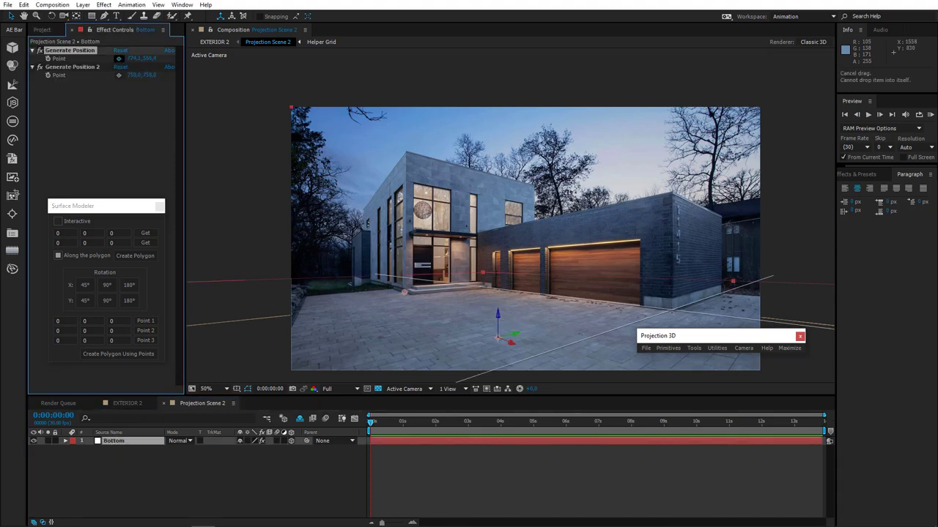
left_click(705, 347)
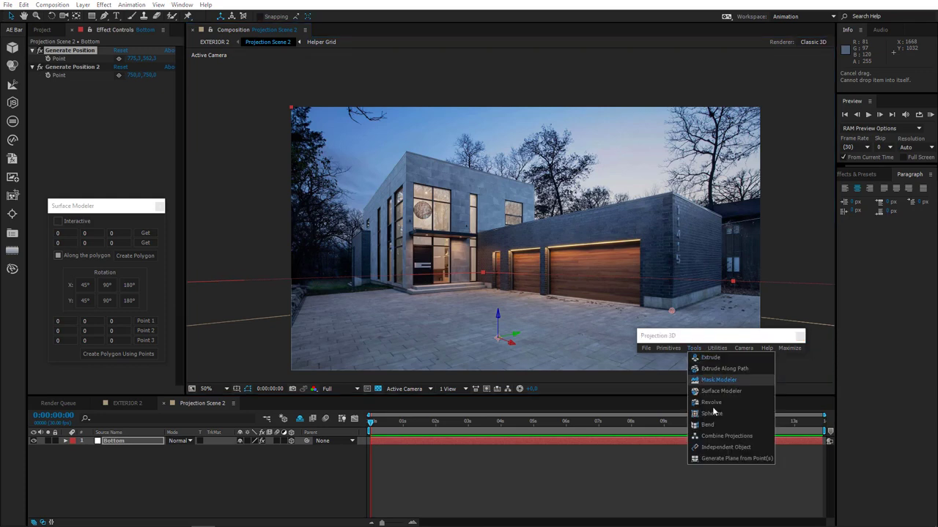
left_click(721, 458)
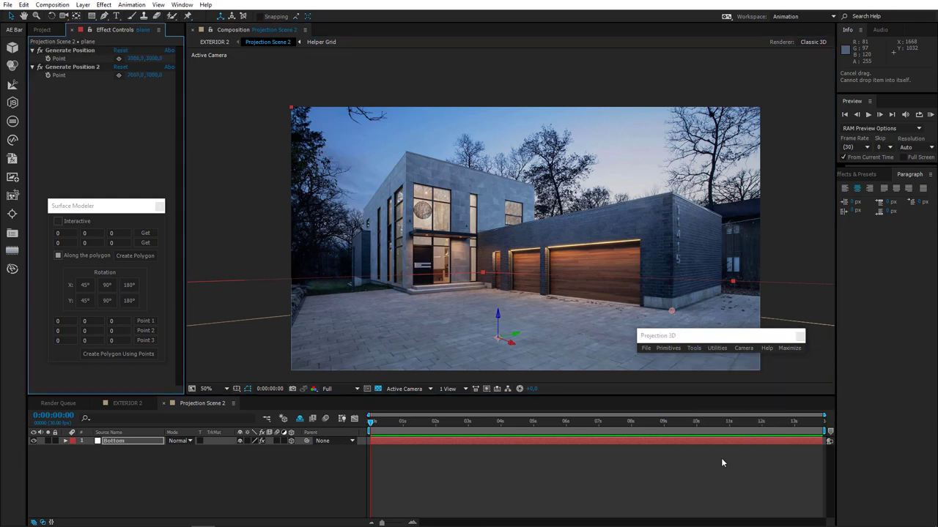
Step: Widen the generated plane to about 273% and mask it with a closed four-point path around the garage's front wall
left_click(11, 16)
left_click_drag(556, 298, 468, 287)
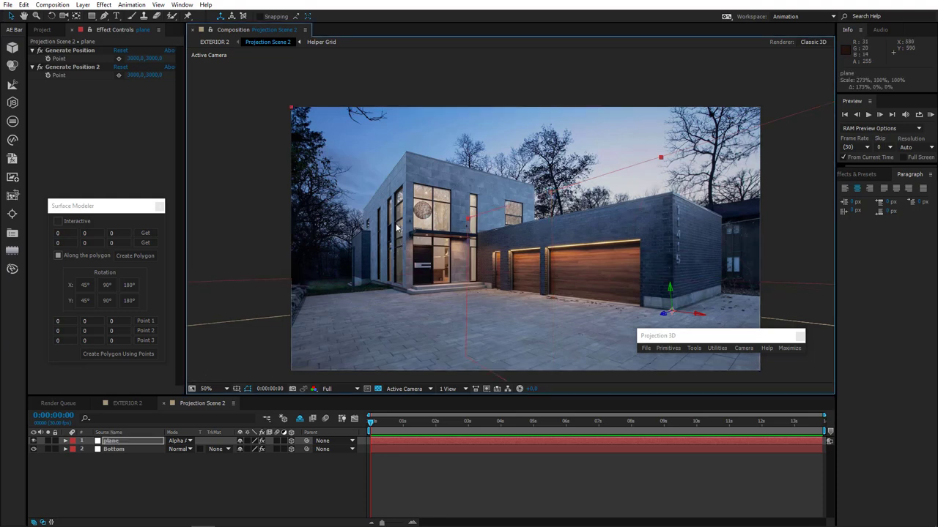
left_click(105, 17)
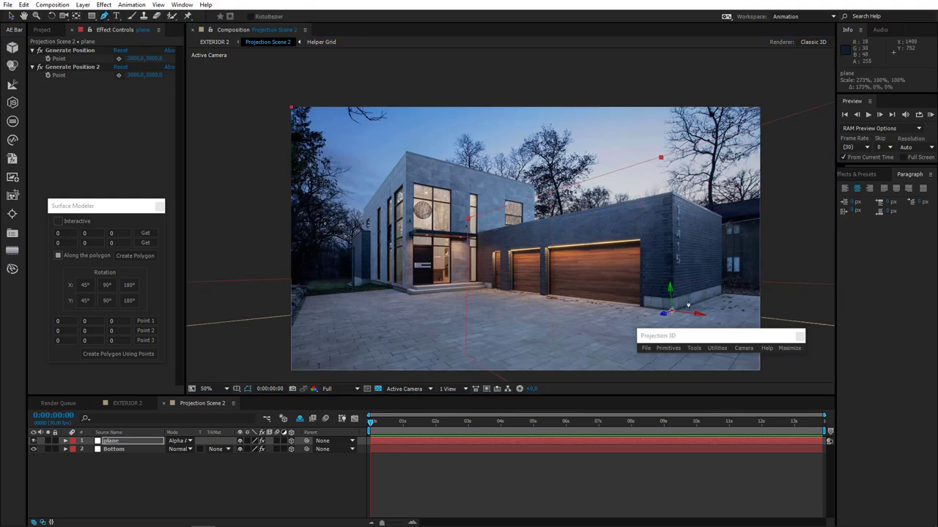
left_click(671, 310)
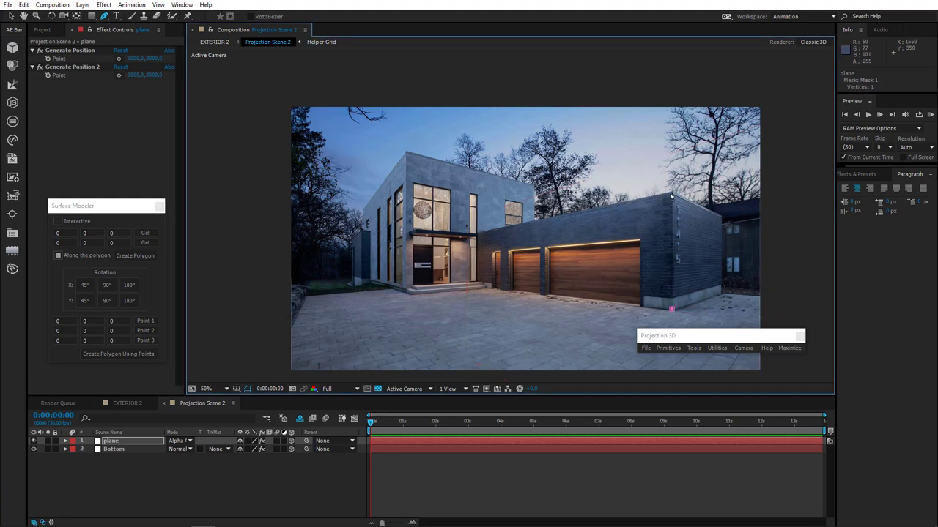
left_click(672, 193)
left_click(476, 233)
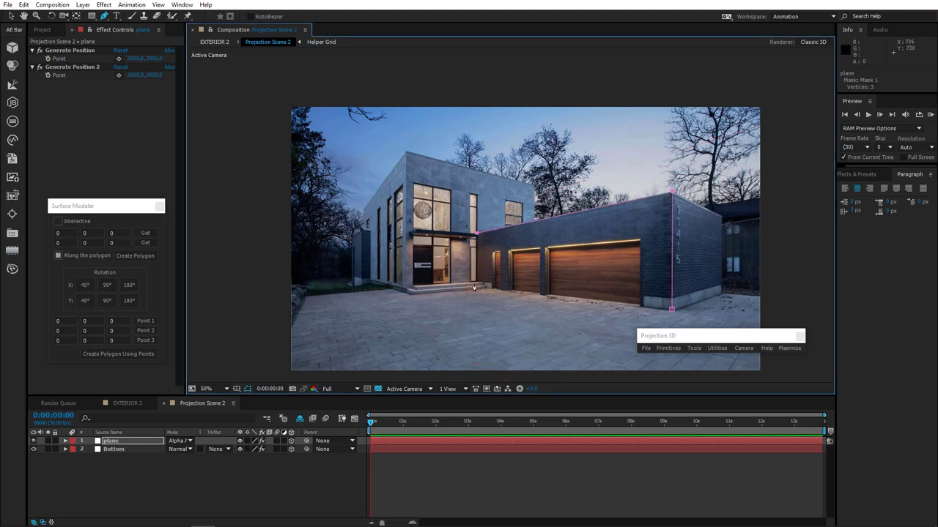
left_click(476, 288)
left_click(671, 310)
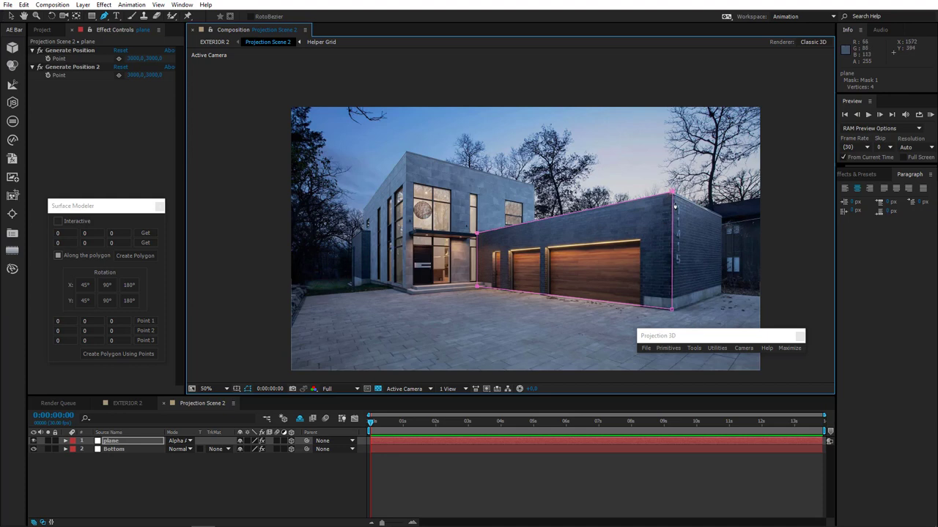
Step: Capture the top and bottom vertices of the garage's front corner edge in Surface Modeler and create a polygon along it
left_click(145, 234)
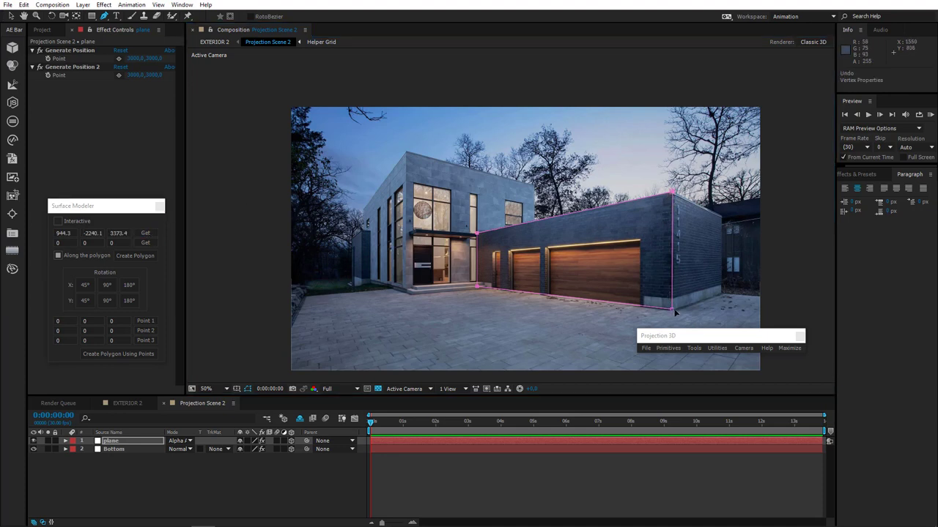
left_click(671, 309)
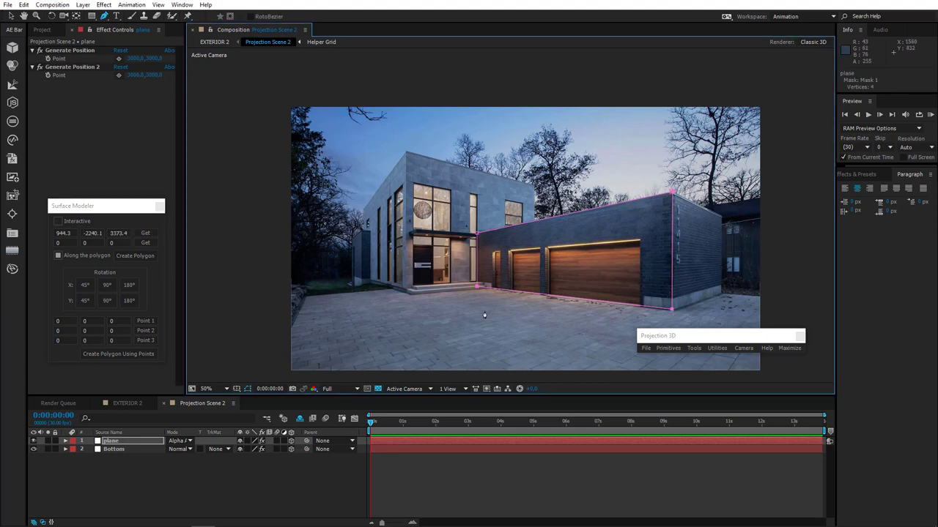
left_click(152, 242)
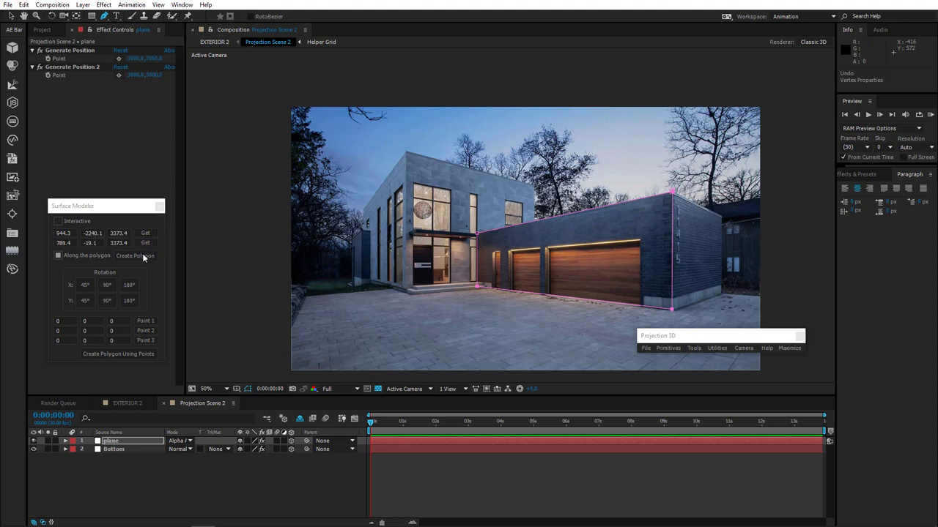
left_click(143, 257)
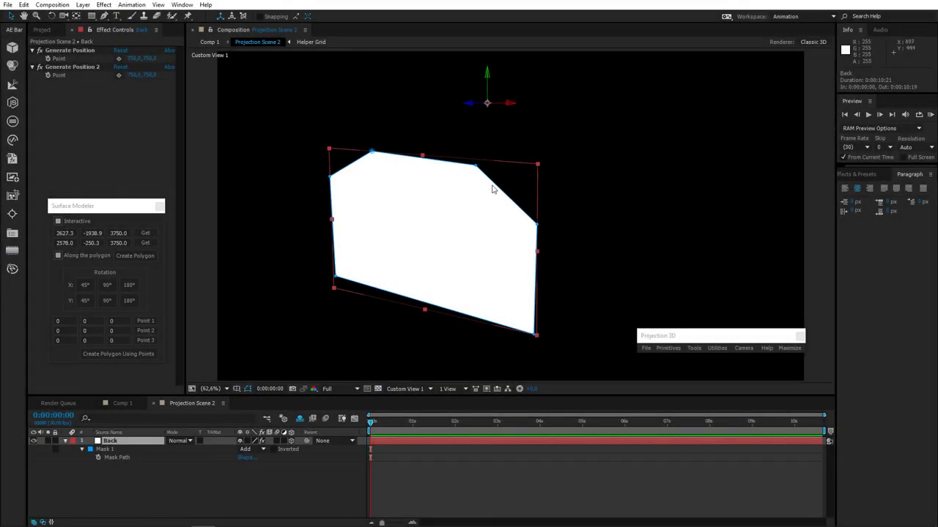
Step: Capture both end vertices of the Back shape's sloped edge beside the vertical wall edge and create a polygon from them
left_click(478, 168)
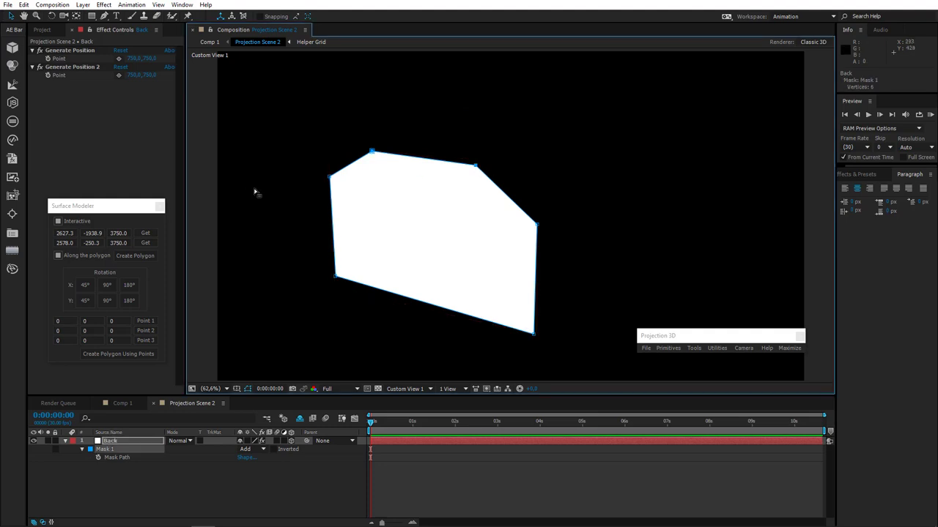
left_click(145, 233)
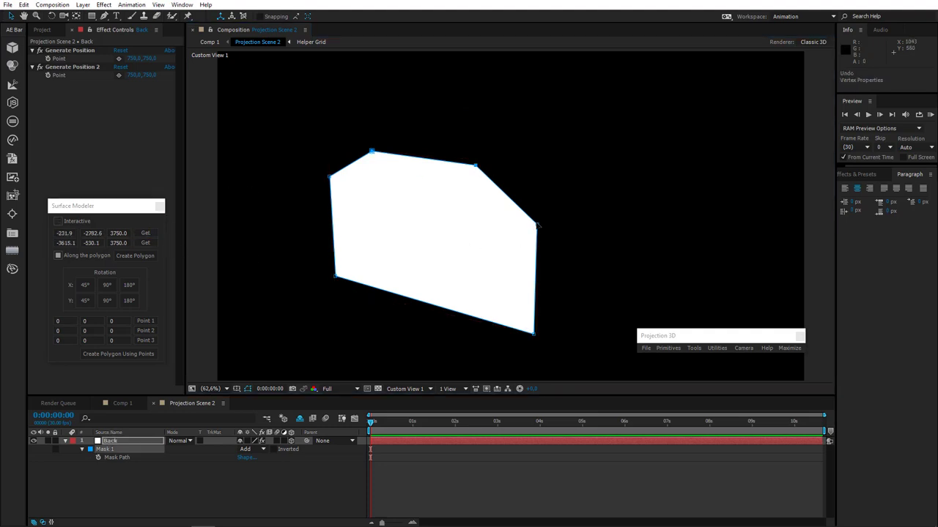
left_click(146, 243)
left_click(146, 256)
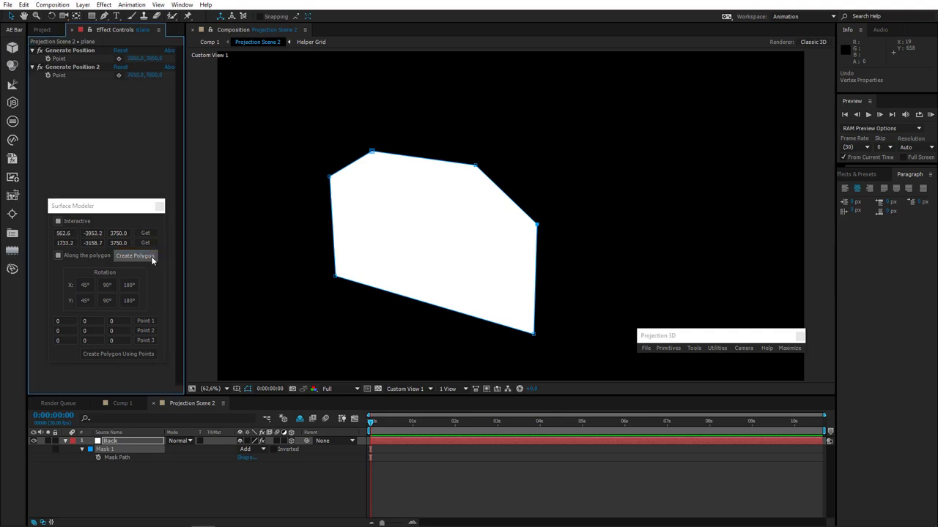
Step: Rotate the polygon on the sloped edge by 90° about X so it forms a roof surface
left_click(64, 15)
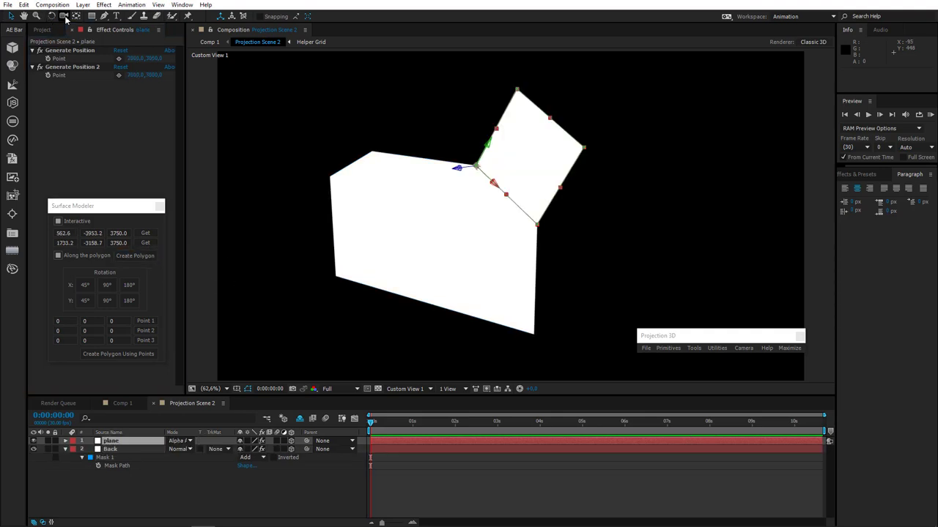
left_click_drag(352, 245, 332, 241)
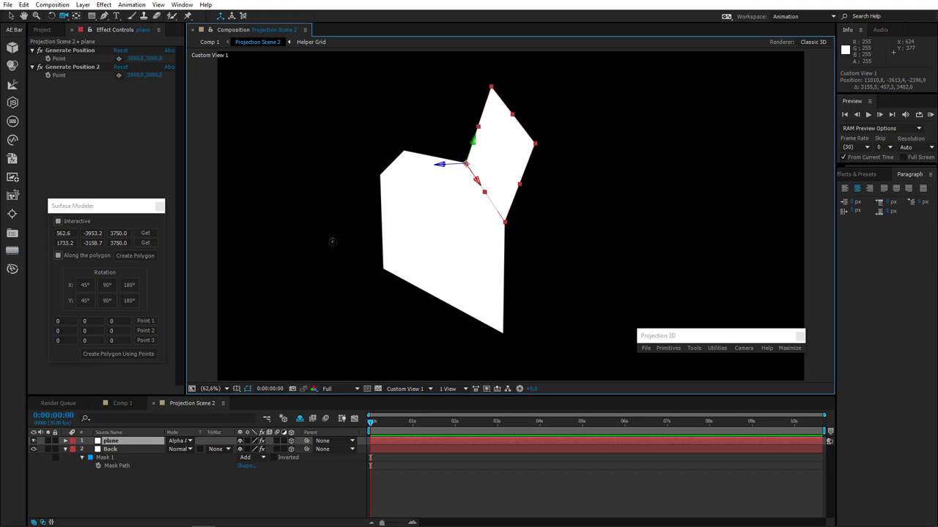
left_click(107, 285)
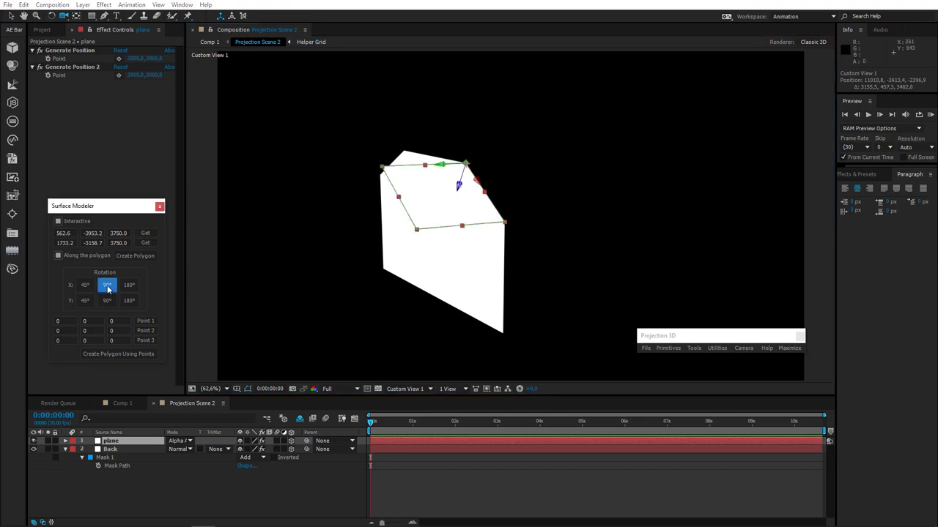
left_click_drag(255, 278, 419, 280)
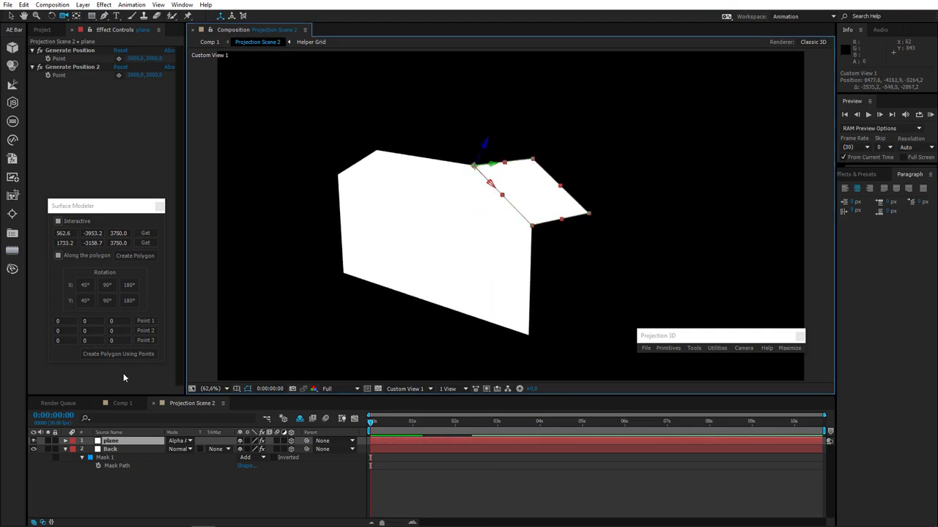
Step: Capture the top and bottom vertices of the Back shape's vertical edge below the roof polygon and create a polygon along it
left_click(120, 450)
left_click(11, 15)
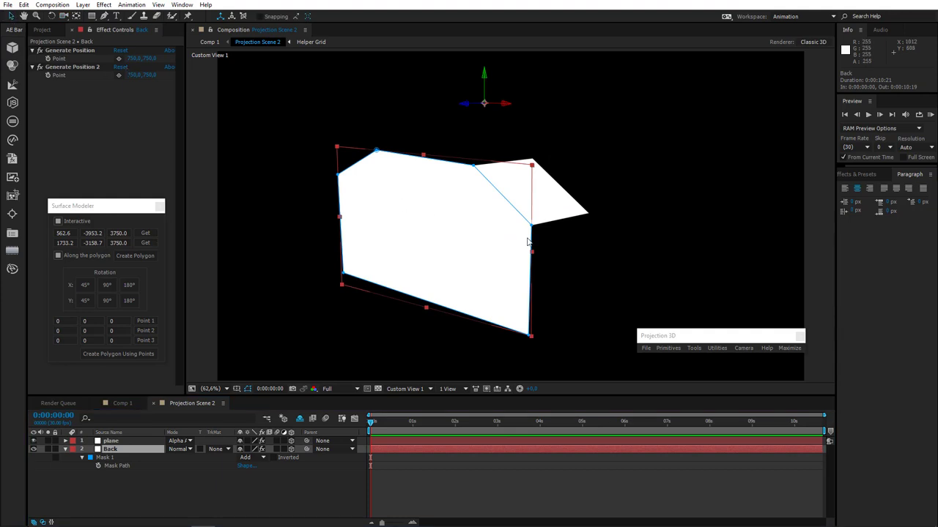
left_click(197, 276)
left_click(145, 233)
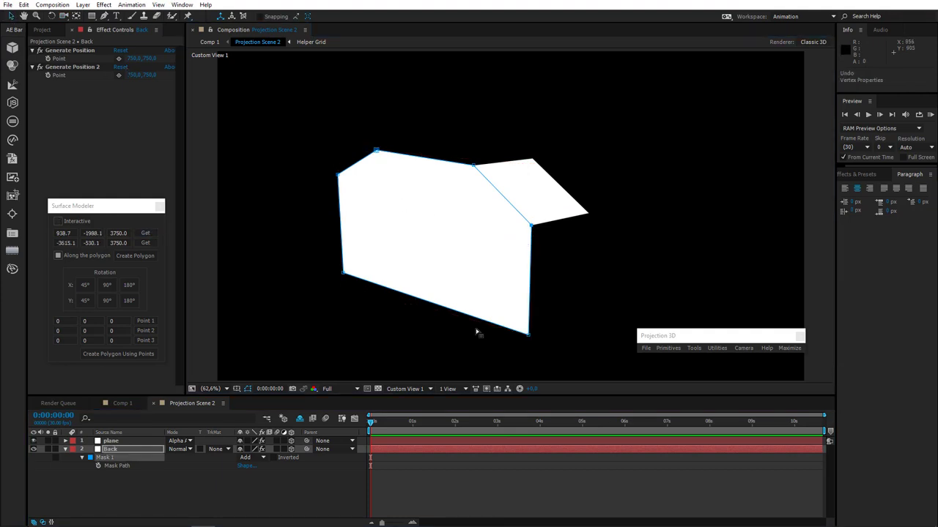
left_click(531, 338)
left_click(155, 243)
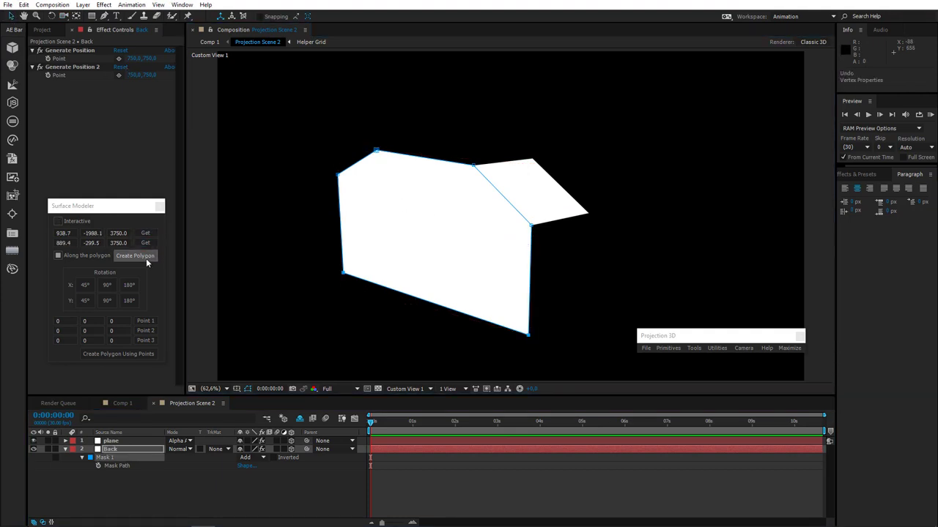
left_click(146, 257)
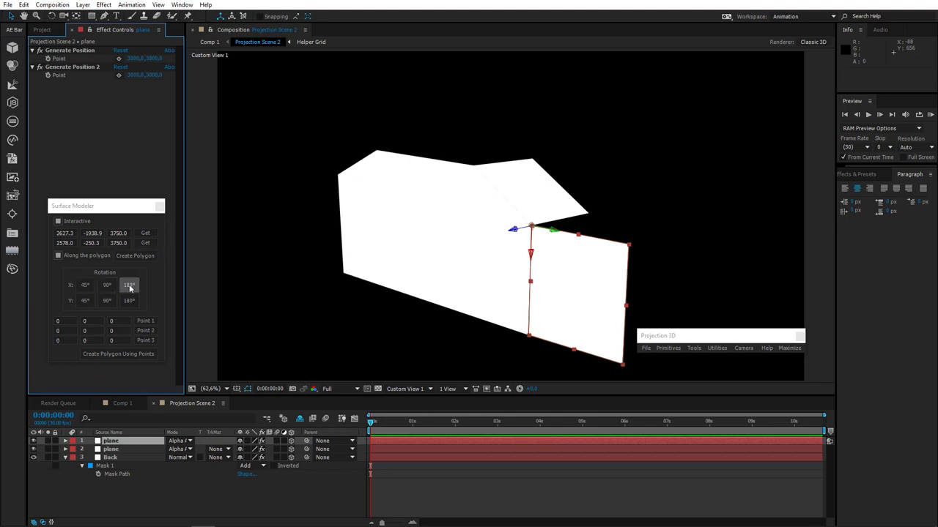
Step: Rotate the wall polygon by 180° and 90° about X so it stands perpendicular to the Back shape under the roof
left_click(129, 285)
left_click(107, 286)
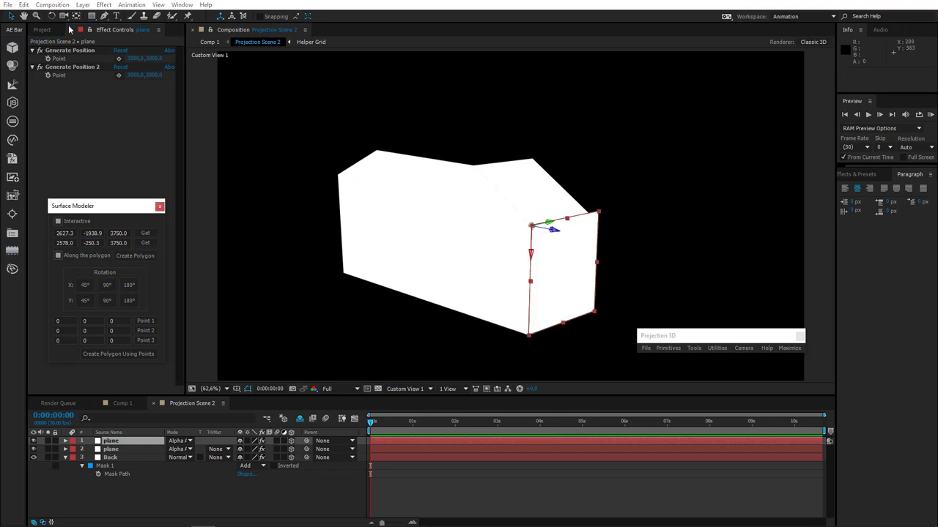
left_click(64, 15)
left_click_drag(327, 165, 412, 212)
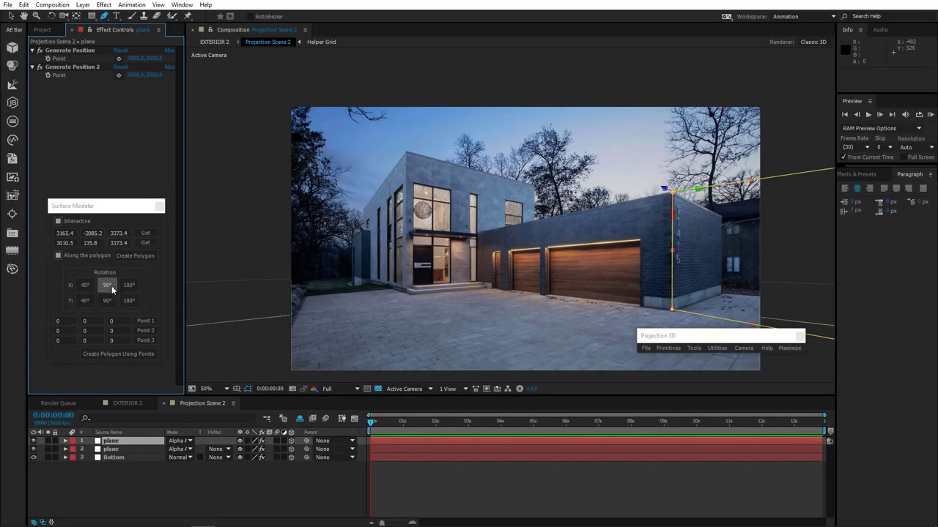
Step: Rotate the new plane at the garage corner about X in 90° increments until it lies along the garage's side wall
left_click(110, 285)
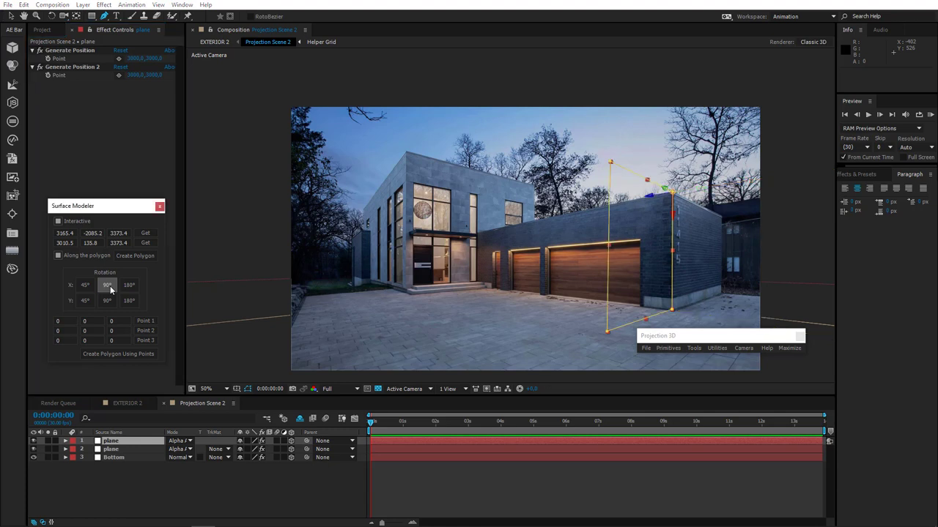
left_click(110, 285)
left_click(108, 286)
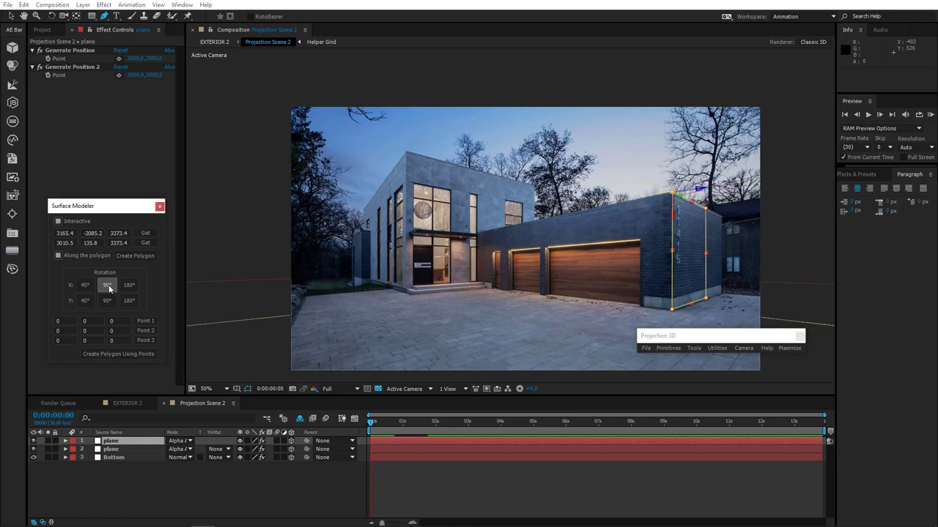
Step: Try 45°, 180° and 90° rotations about X on the garage's side-wall plane, bringing it back along the side wall
left_click(86, 286)
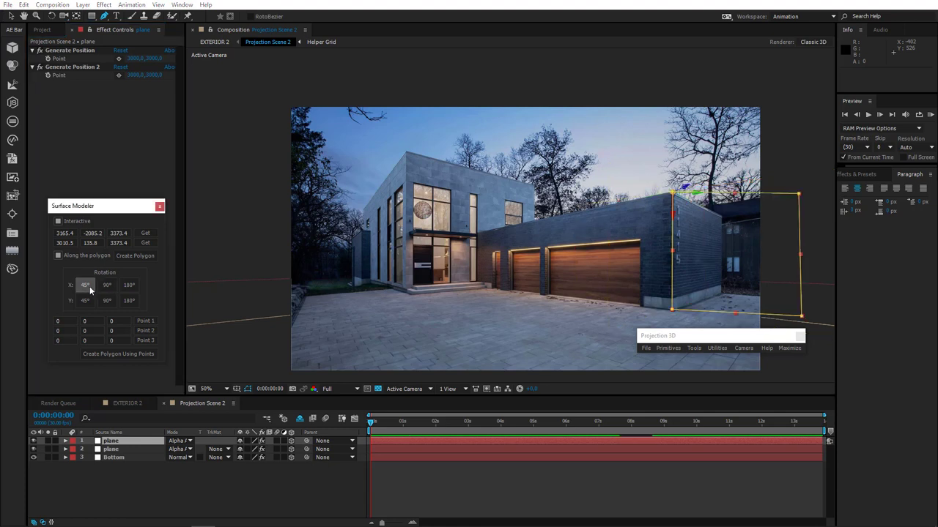
left_click(86, 286)
left_click(88, 288)
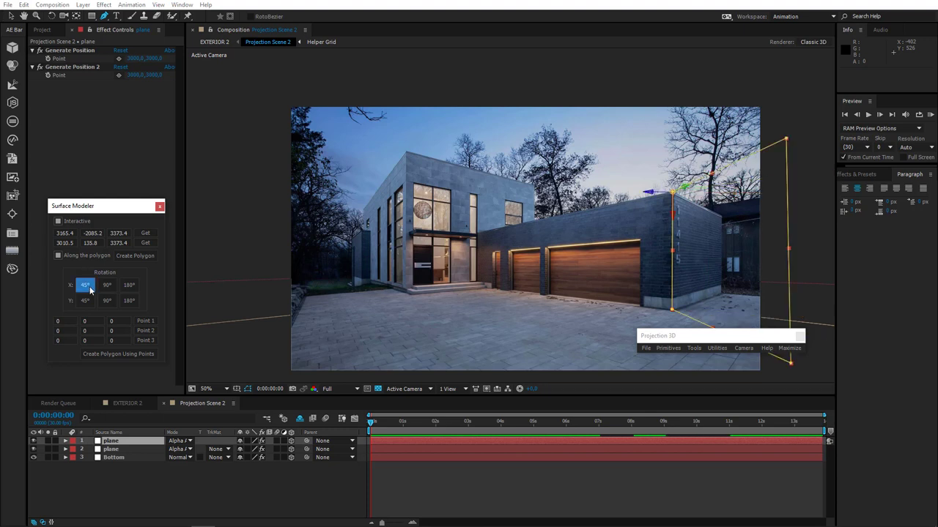
left_click(88, 288)
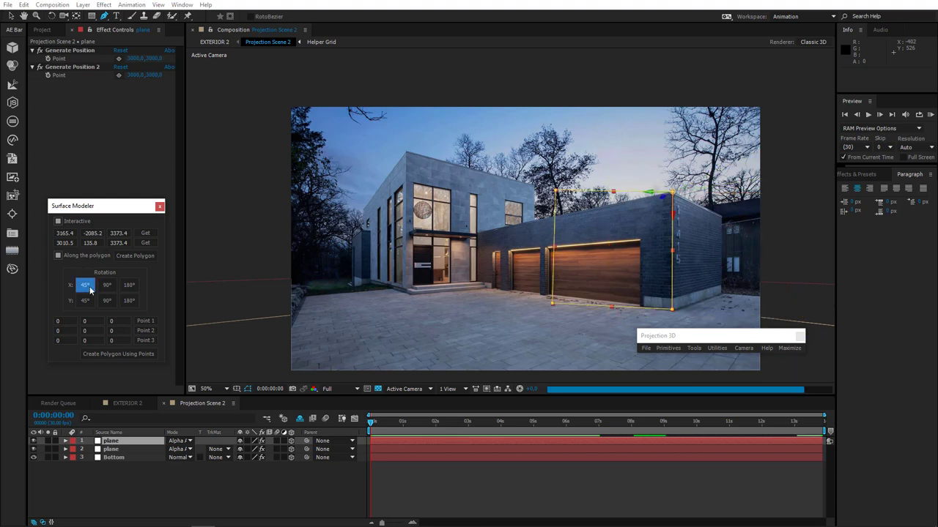
left_click(88, 288)
left_click(130, 286)
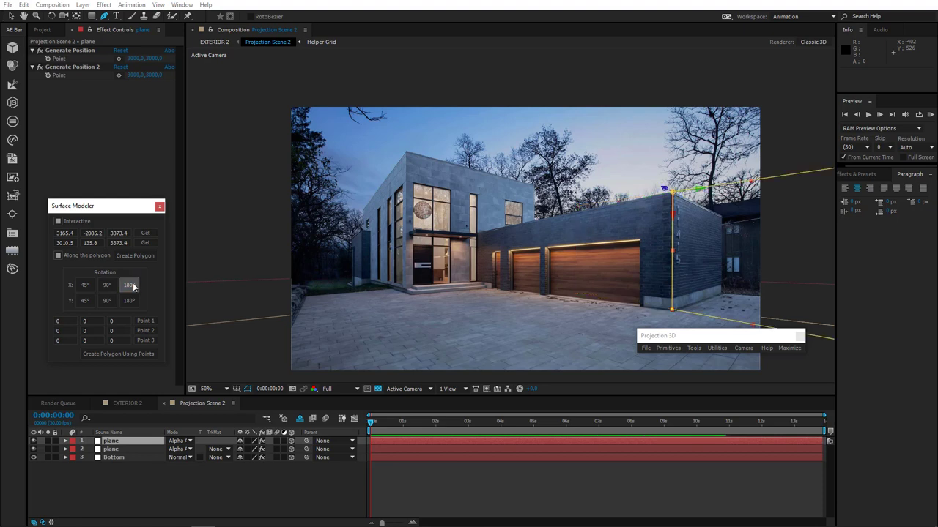
left_click(130, 286)
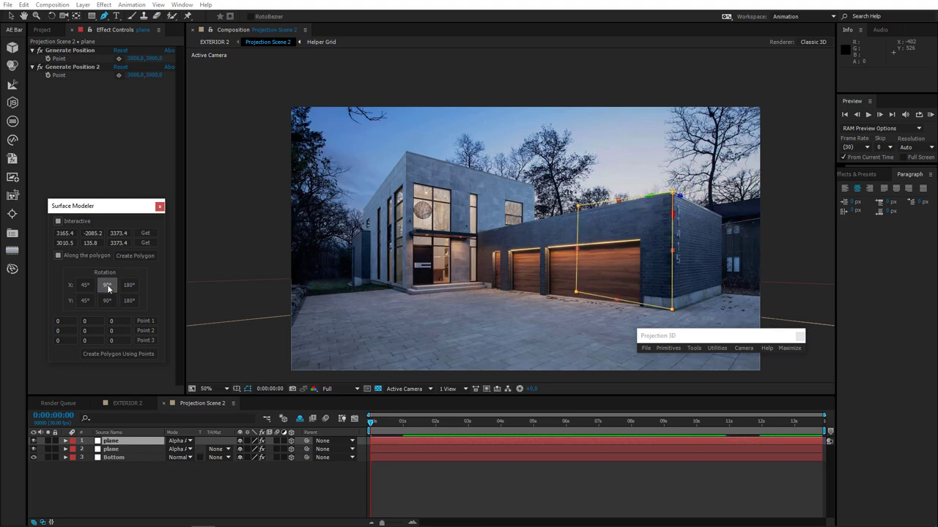
left_click(109, 289)
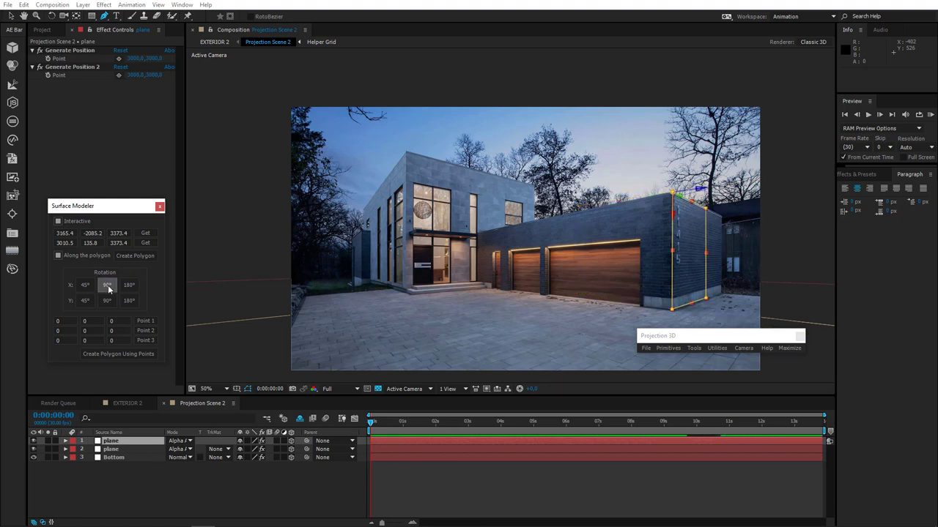
Step: Try 45° and 90° rotations about Y on the side-wall plane, bringing it back onto the side wall
left_click(86, 300)
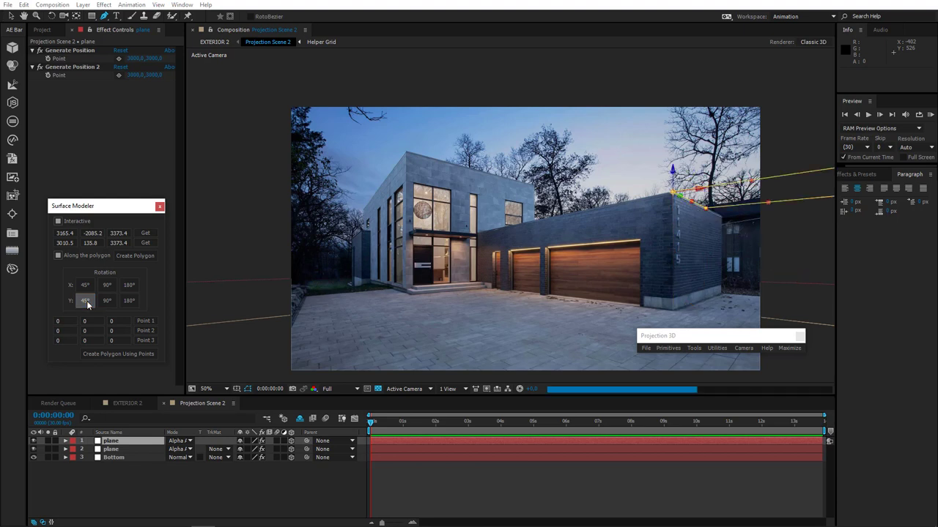
left_click(86, 300)
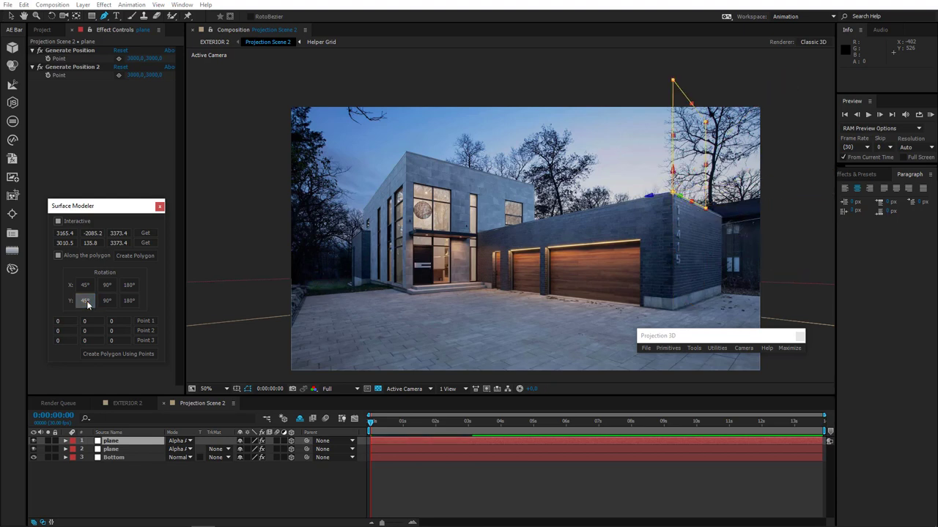
left_click(106, 301)
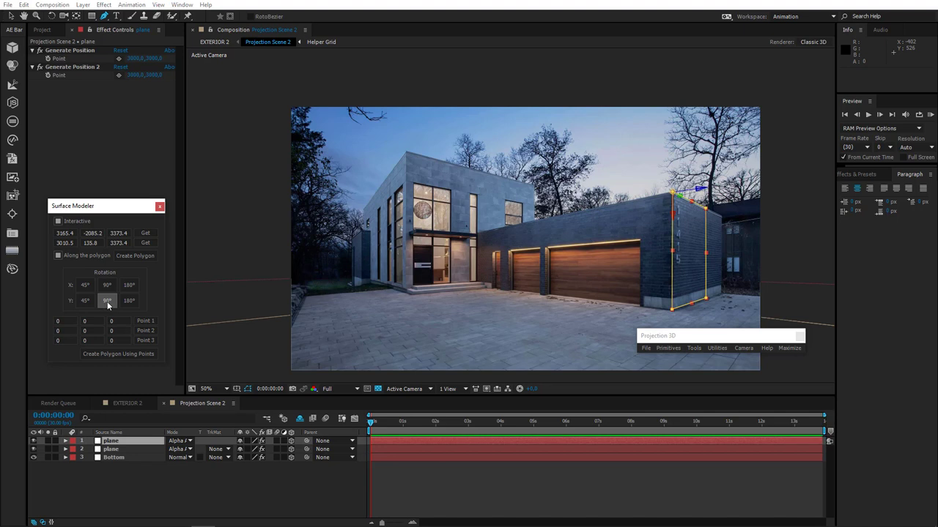
Step: Extend the side-wall plane's mask to the garage wall's far upper and lower corners, hiding the layer while editing
left_click(33, 440)
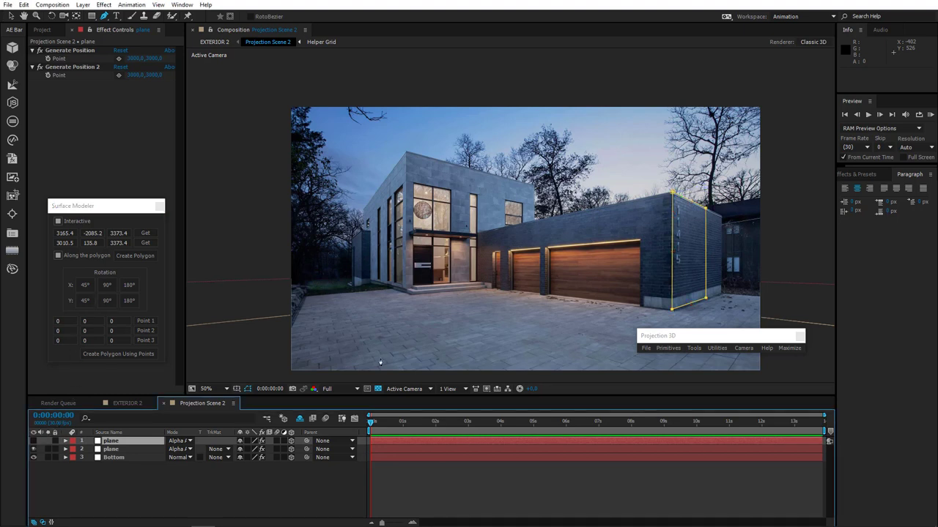
left_click_drag(707, 210, 721, 217)
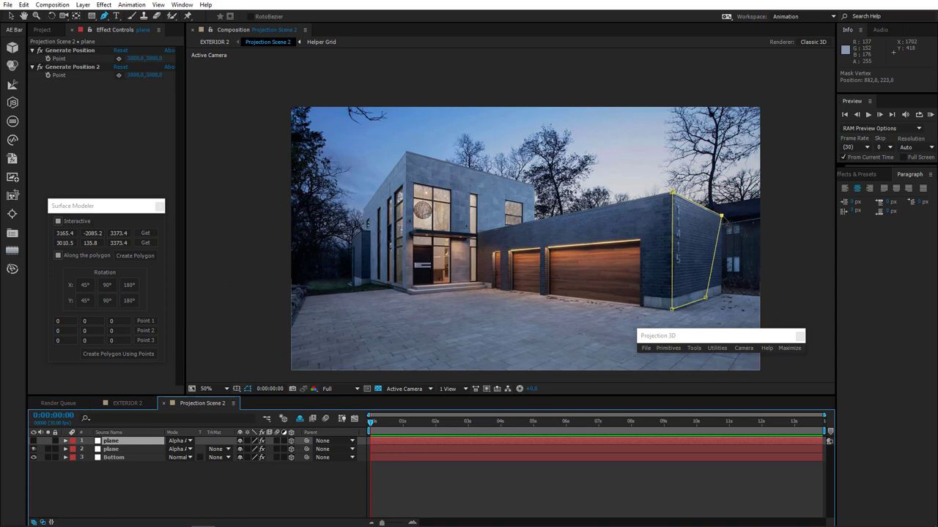
left_click_drag(705, 297, 721, 295)
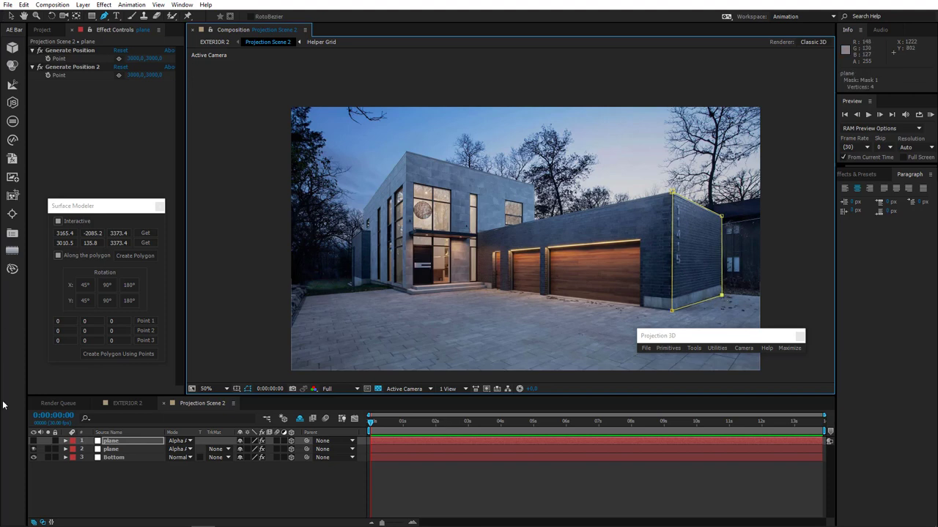
left_click(33, 441)
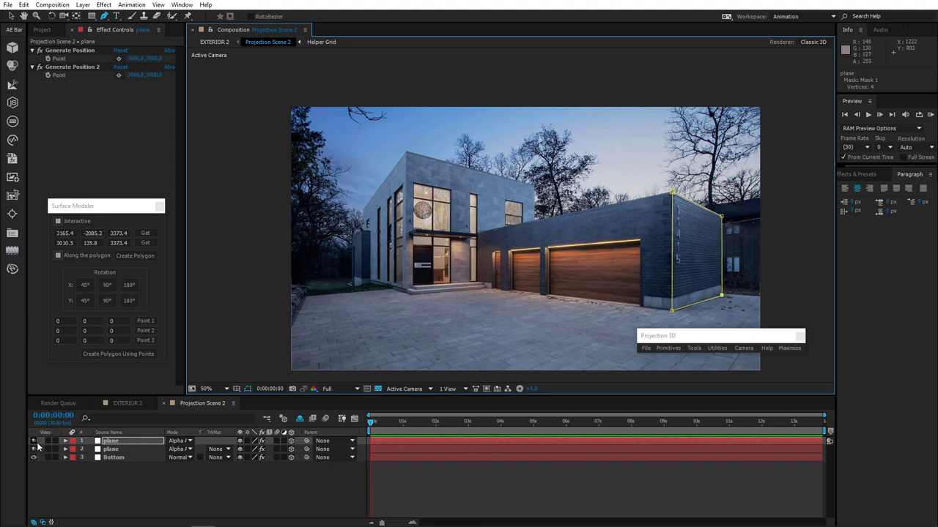
Step: Place the Bottom layer's Generate Position point at the base of the house's front corner and generate a plane from it
left_click(133, 456)
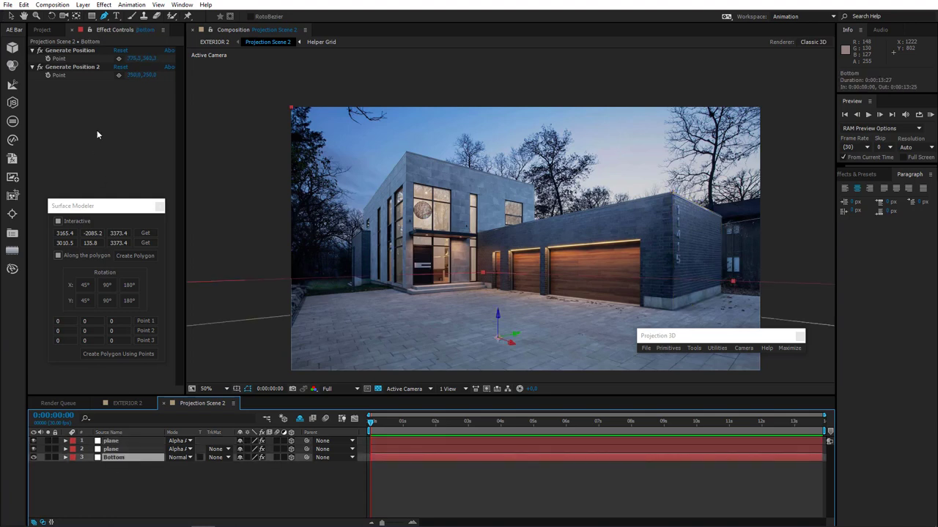
left_click(69, 50)
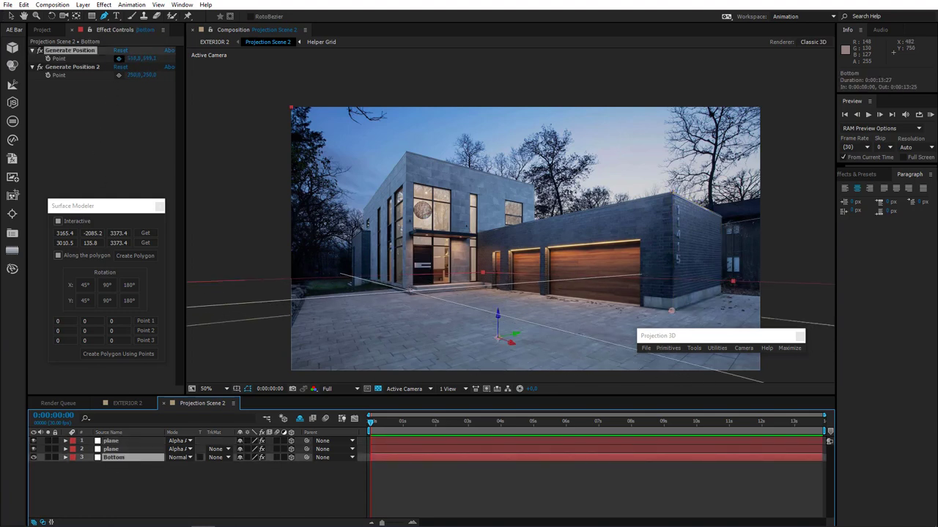
left_click(404, 291)
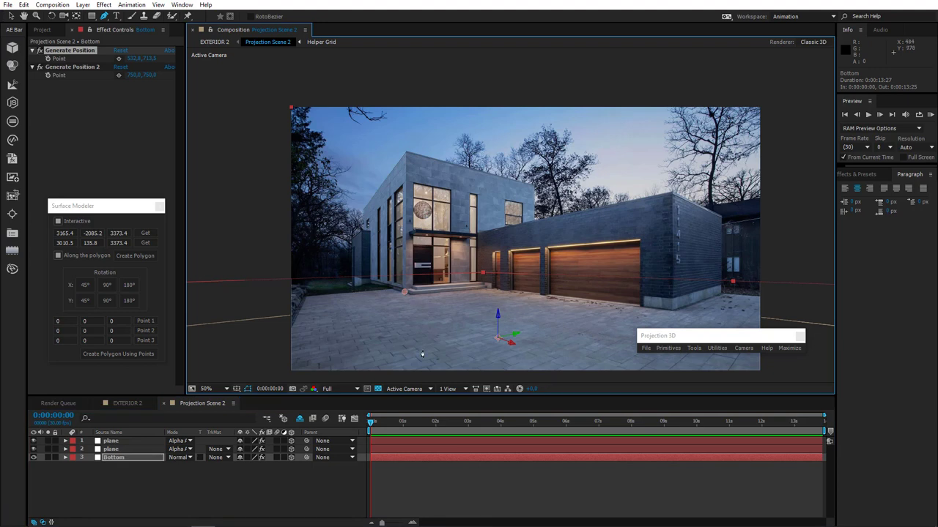
left_click(692, 348)
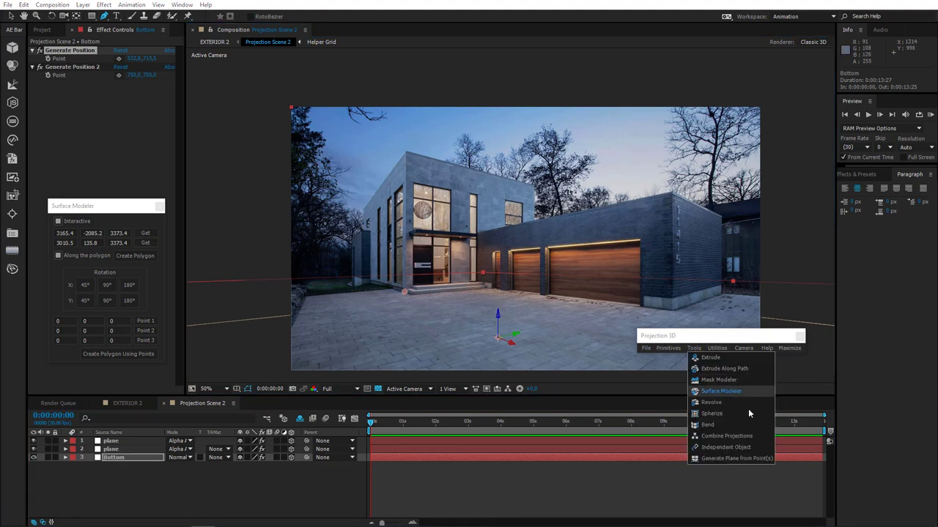
left_click(734, 459)
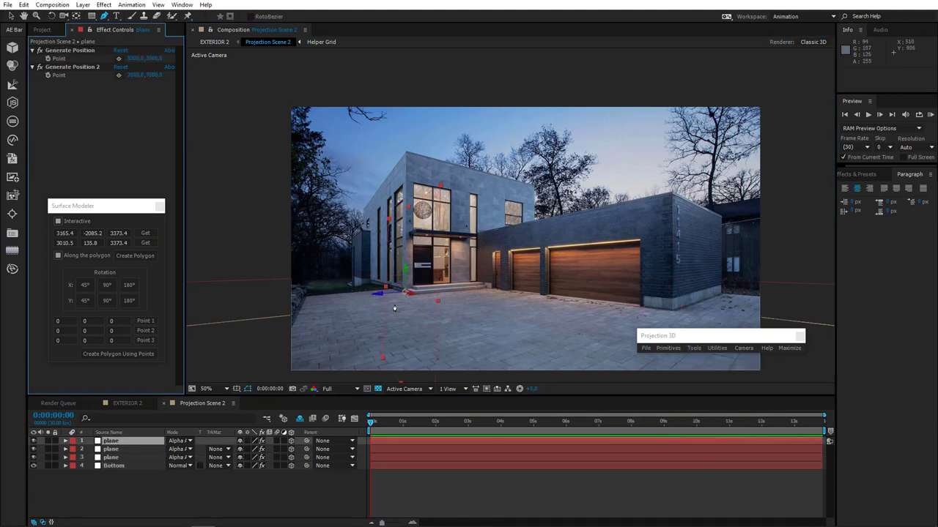
Step: Widen the new plane along the house's left side wall to 730% by 190% and mask it to the wall's four corners
left_click(10, 15)
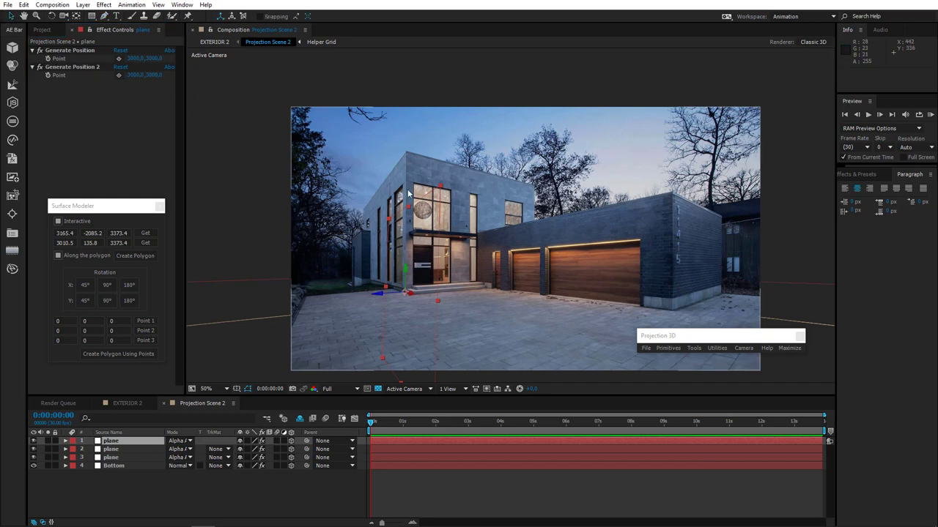
left_click_drag(387, 286, 344, 290)
left_click(104, 16)
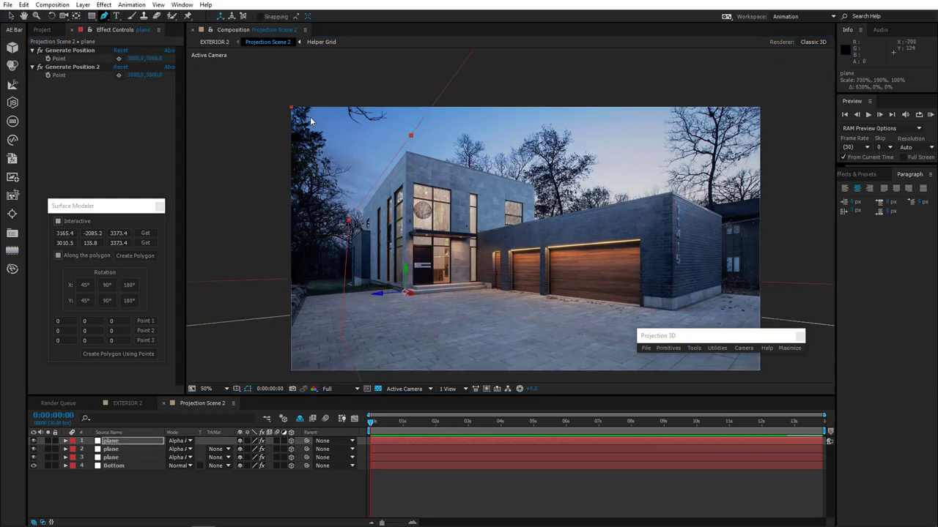
left_click(405, 293)
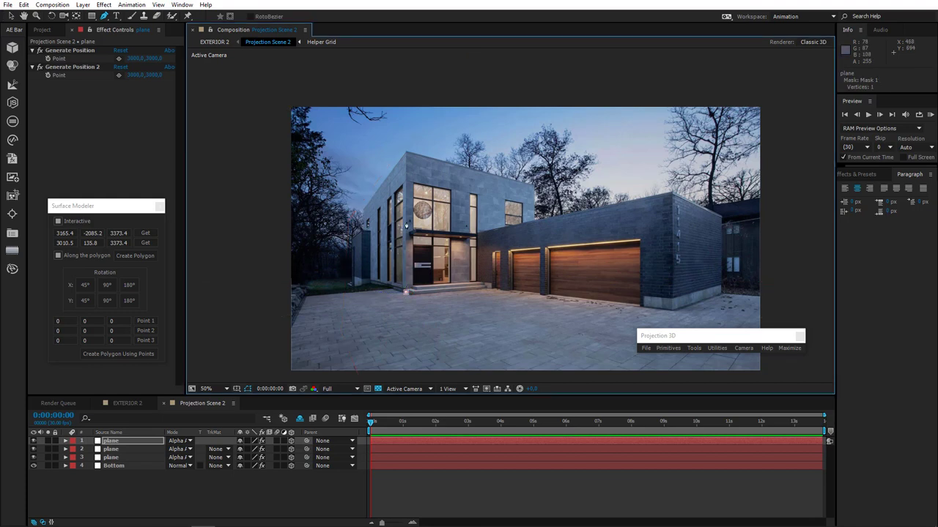
left_click(405, 153)
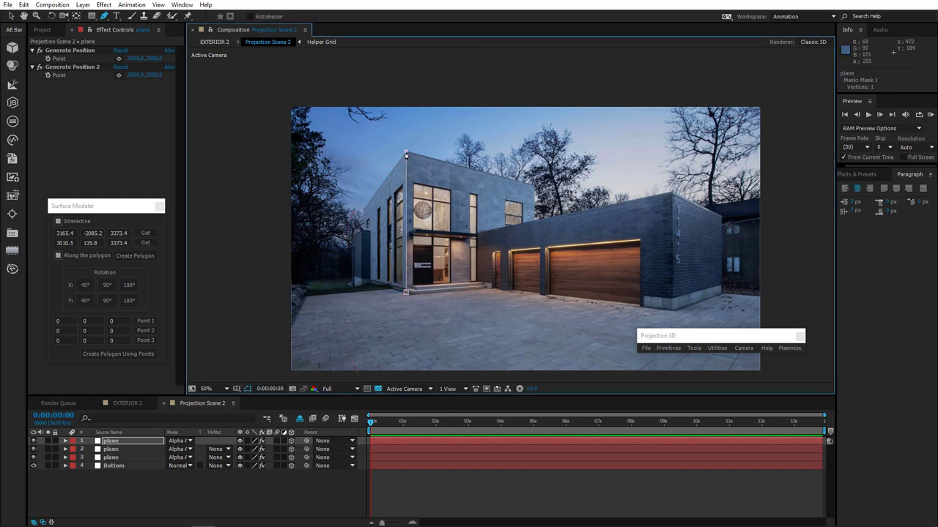
left_click(362, 211)
left_click(363, 281)
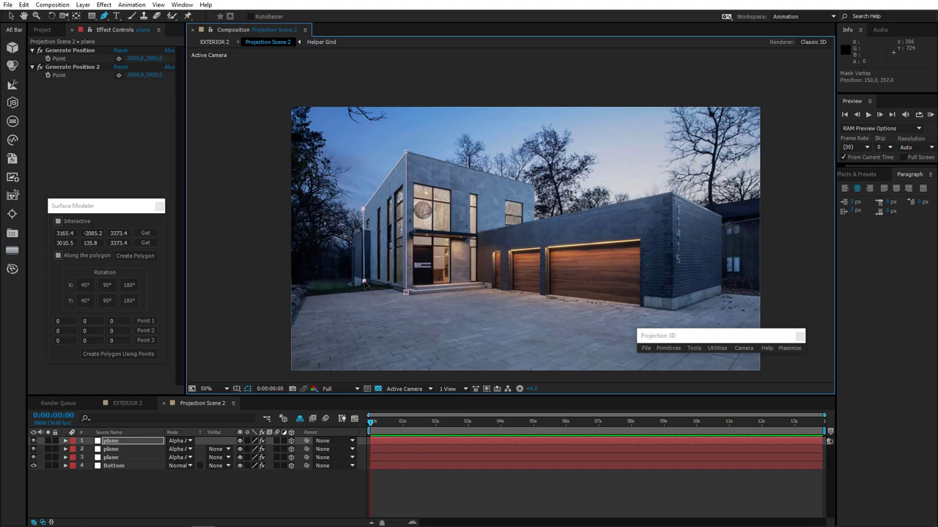
left_click(406, 293)
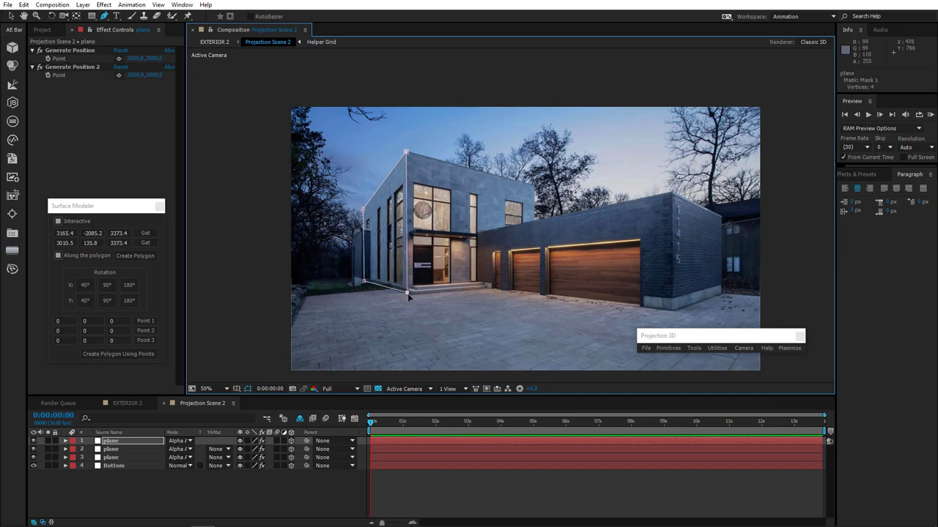
Step: Get both end points of the house's front corner edge in the Surface Modeler and create a polygon along it
left_click(145, 235)
left_click(145, 233)
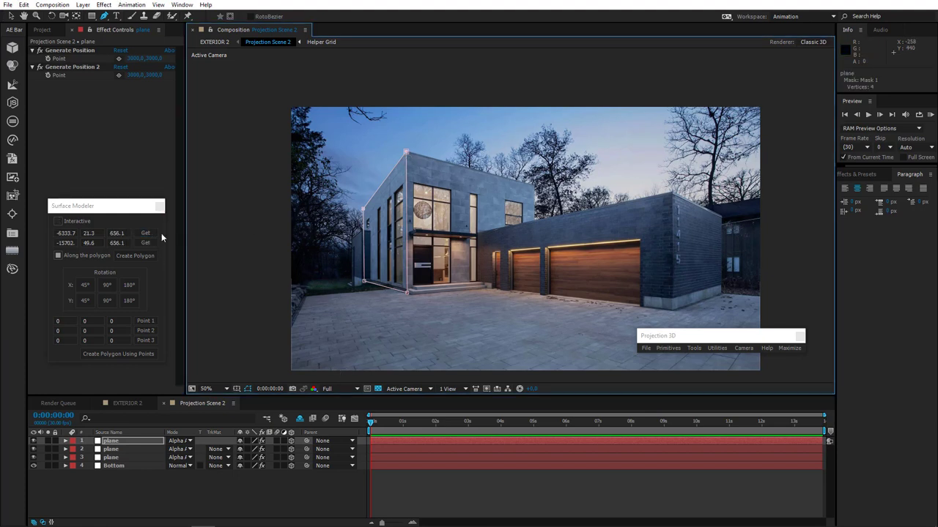
left_click(144, 242)
left_click(139, 256)
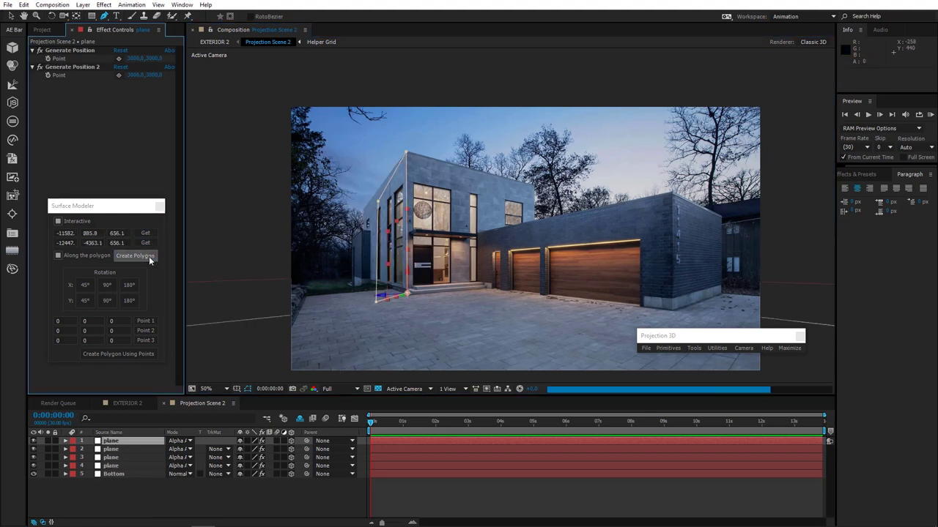
Step: Rotate the new polygon about X in 90° increments until it lies along the house's front facade
left_click(106, 286)
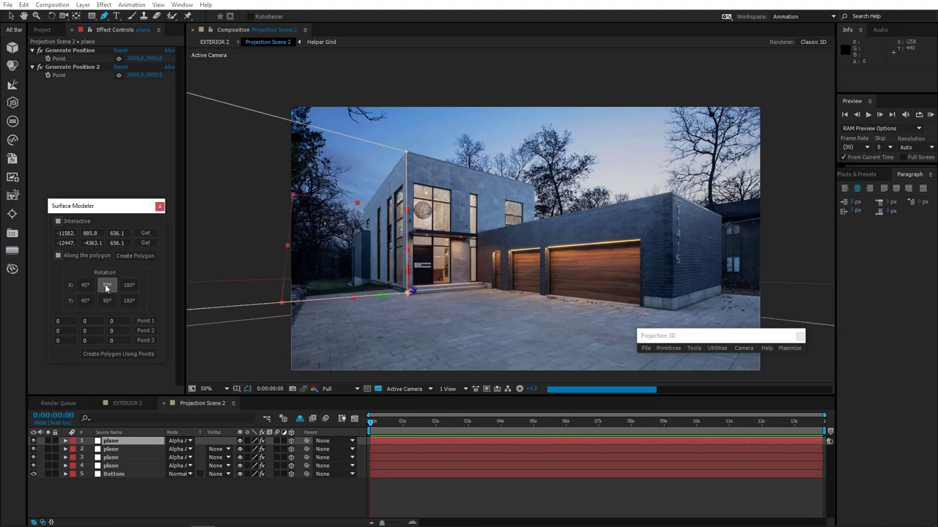
left_click(106, 287)
left_click(107, 286)
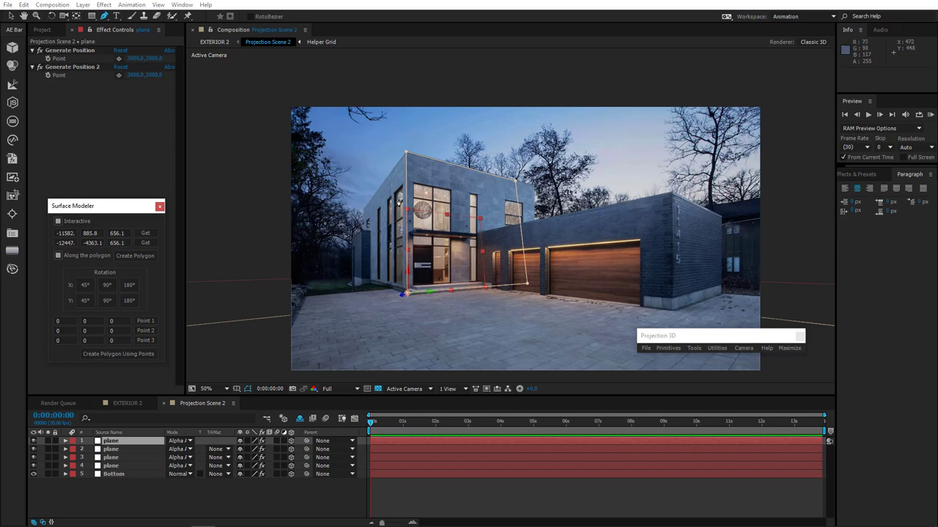
Step: Inspect the facade polygon in solo and enlarge it to about 196% by 232% so it covers the front facade
left_click(420, 253)
key("v")
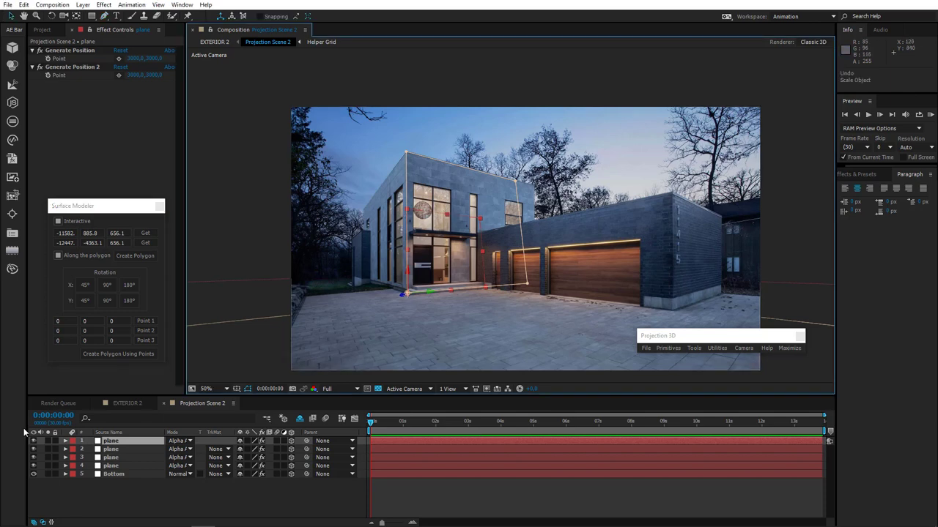
left_click(48, 441)
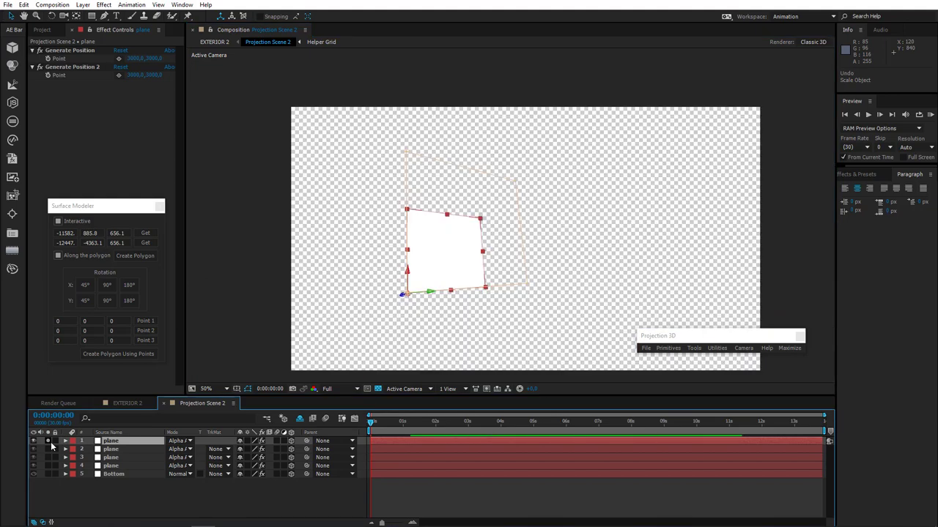
left_click(49, 441)
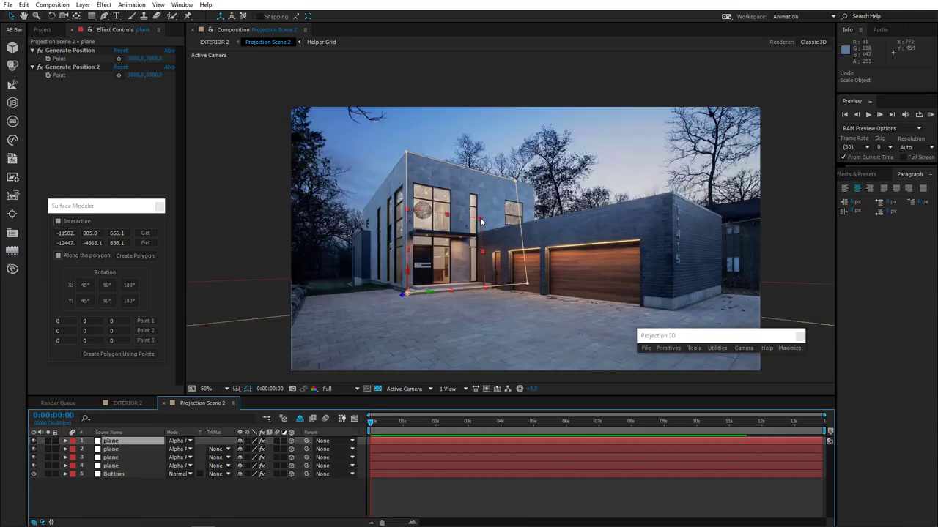
left_click_drag(509, 201, 538, 180)
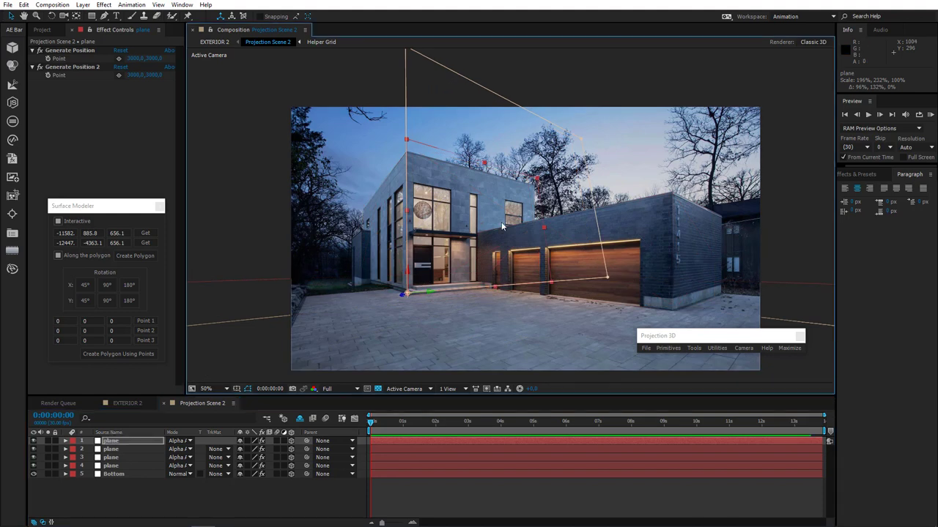
Step: Reshape the facade polygon's mask to the front facade's corners, and check all the planes together in solo
left_click(33, 441)
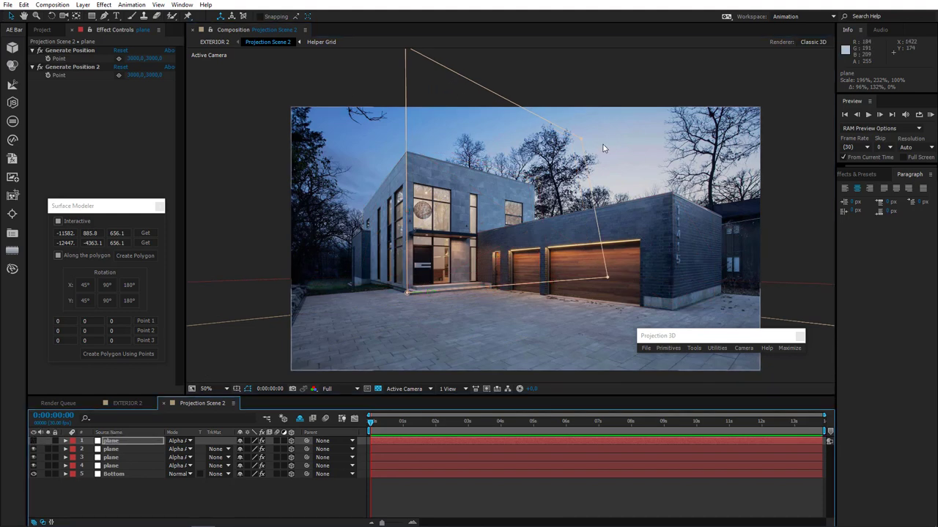
left_click_drag(406, 50, 395, 199)
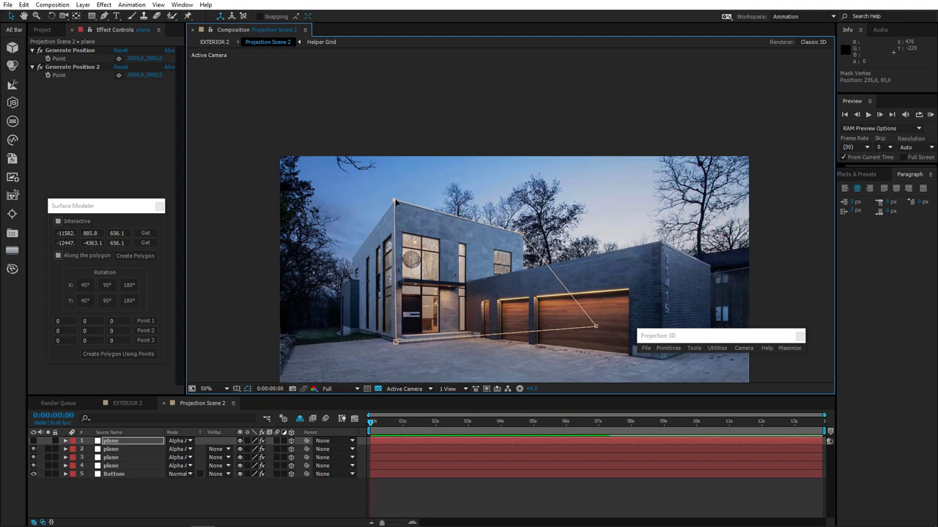
left_click_drag(572, 334, 523, 334)
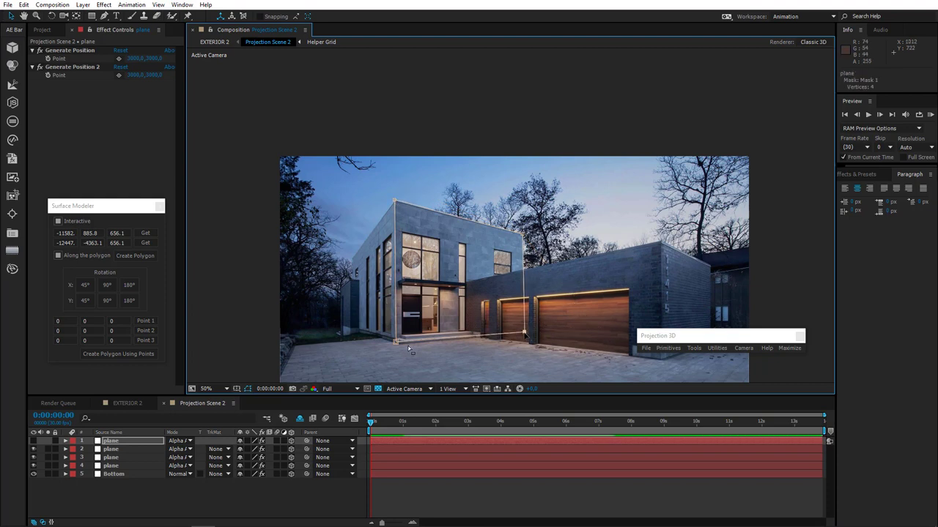
left_click(32, 444)
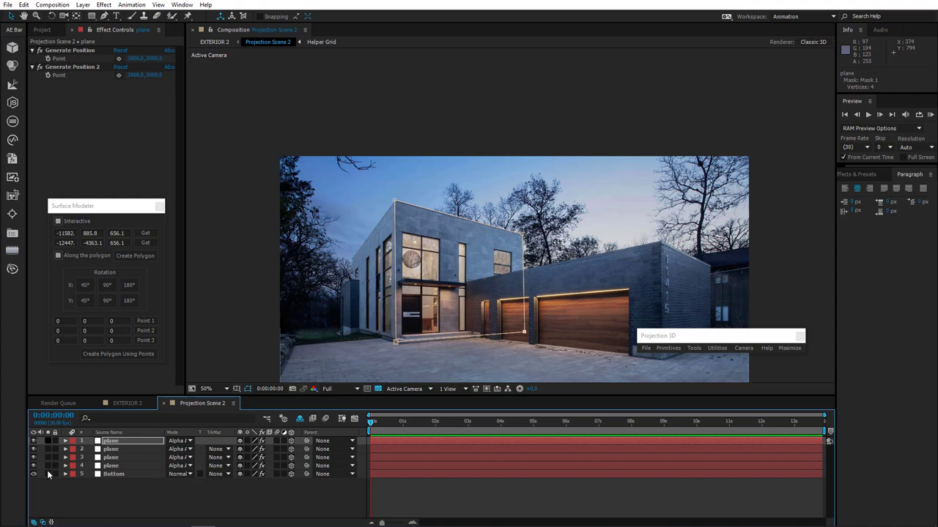
left_click(47, 470)
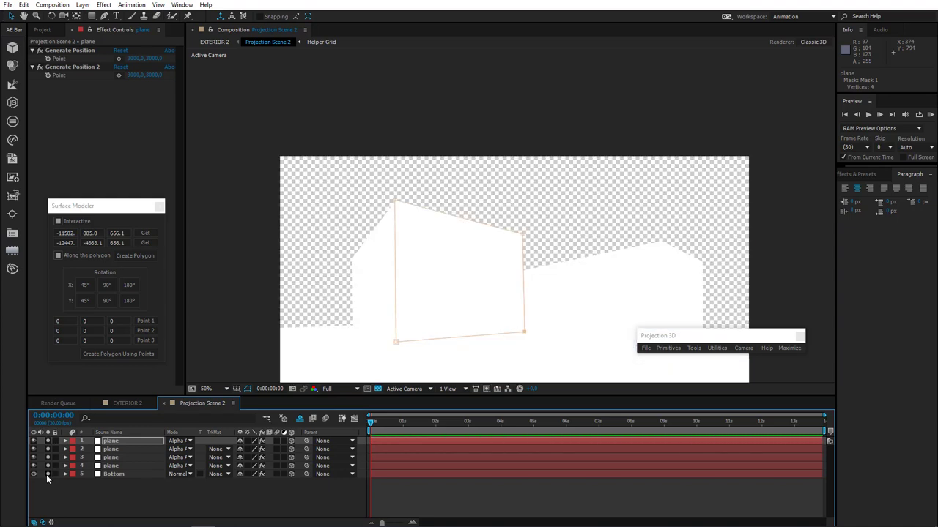
left_click_drag(47, 450, 46, 478)
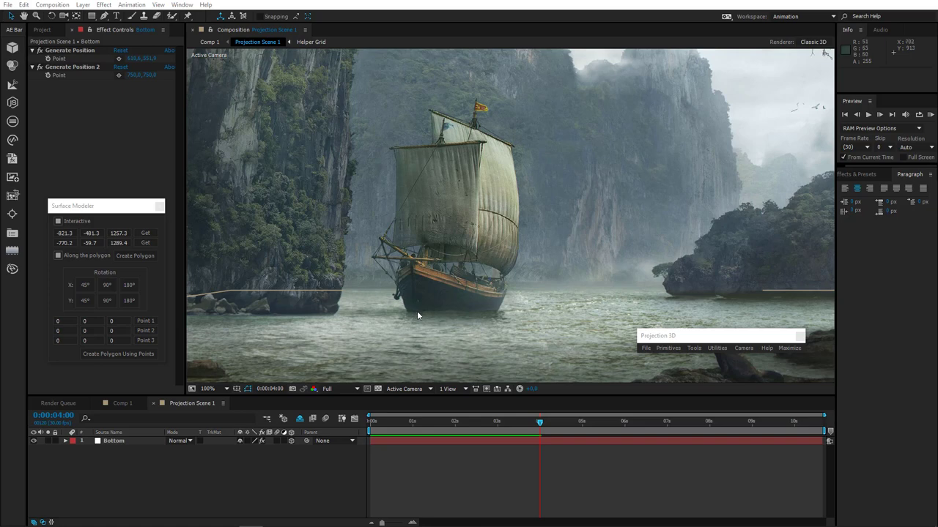
Step: In the ship scene, place the Bottom layer's Generate Position point at the bow's waterline and generate a plane from it
left_click(120, 440)
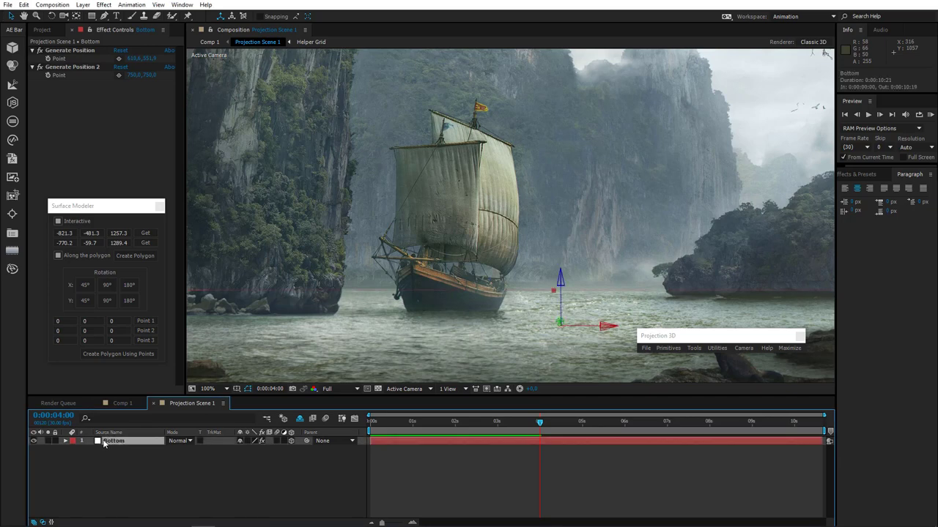
left_click(119, 60)
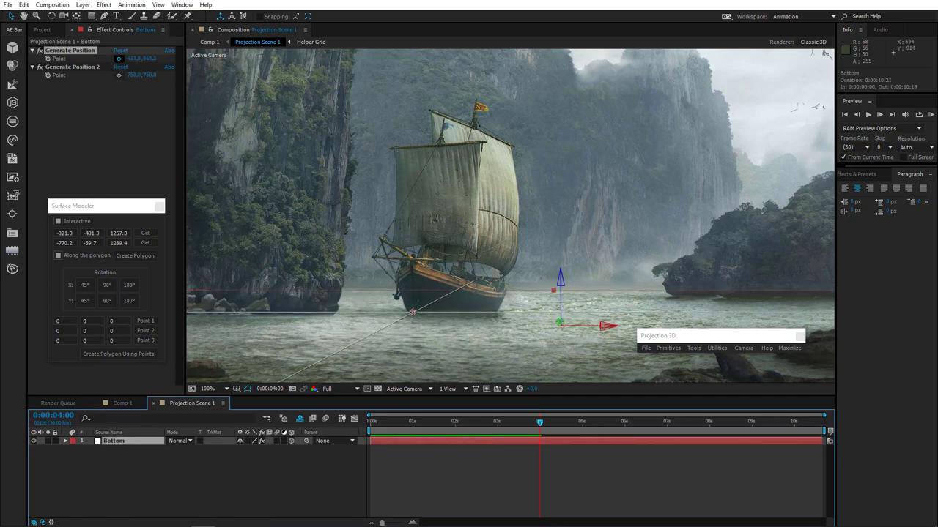
key("period")
scroll(384, 326, "down", 5)
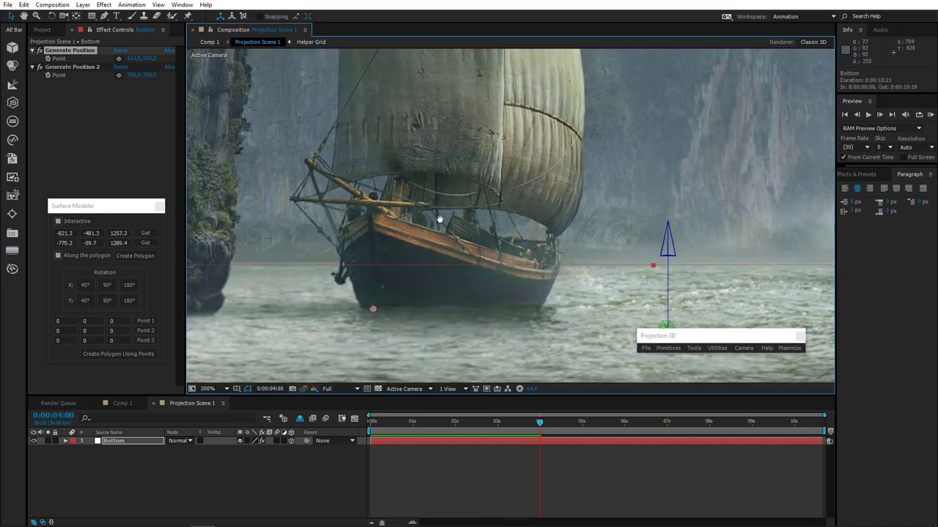
left_click(379, 300)
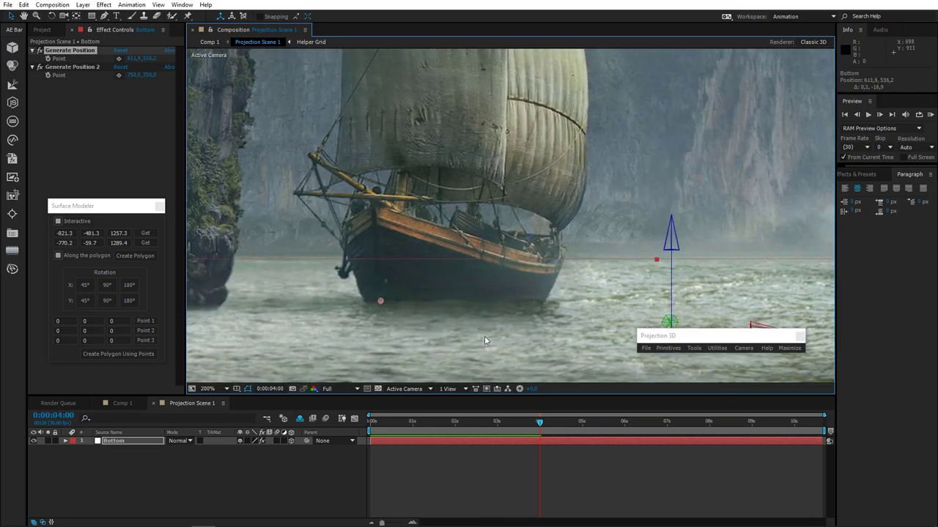
left_click(698, 349)
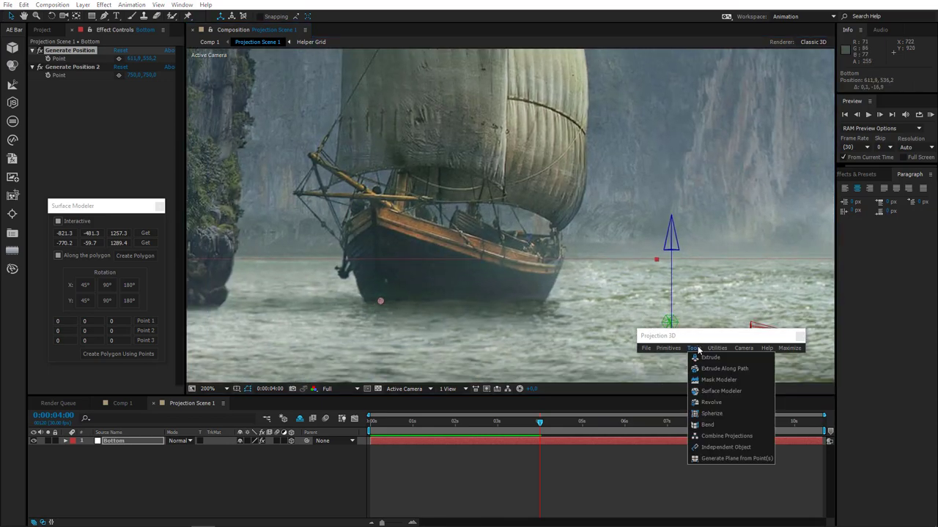
left_click(722, 458)
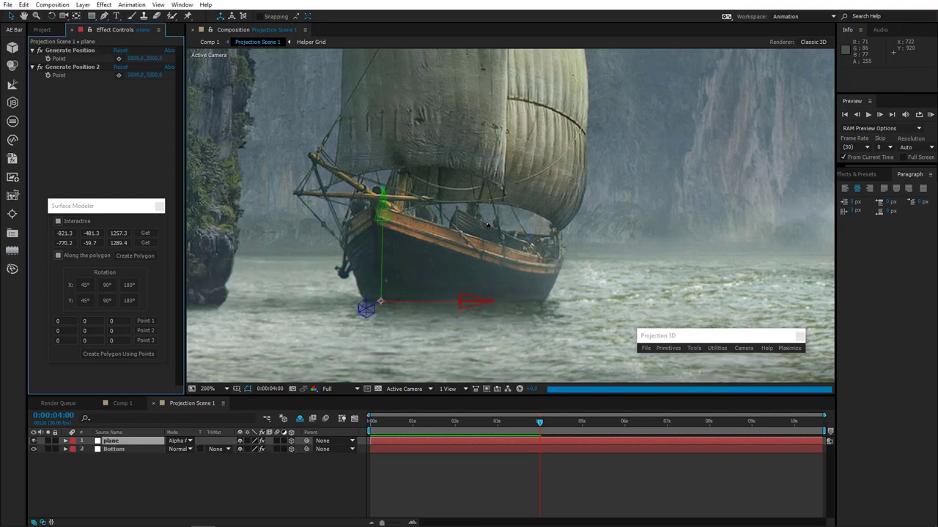
Step: Rotate the bow plane about its Y axis to an orientation of about 322.6° so it follows the ship's hull side
scroll(487, 225, "down", 3)
key("w")
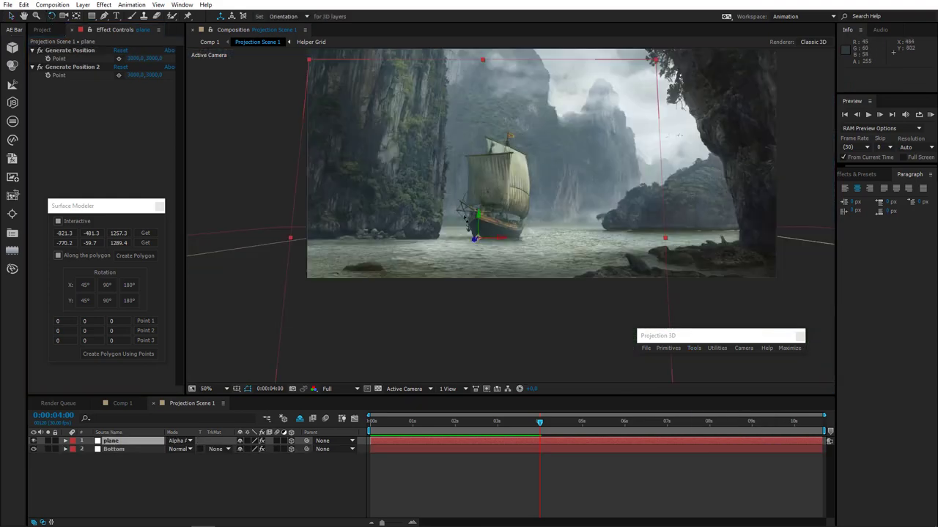
left_click_drag(485, 342, 573, 345)
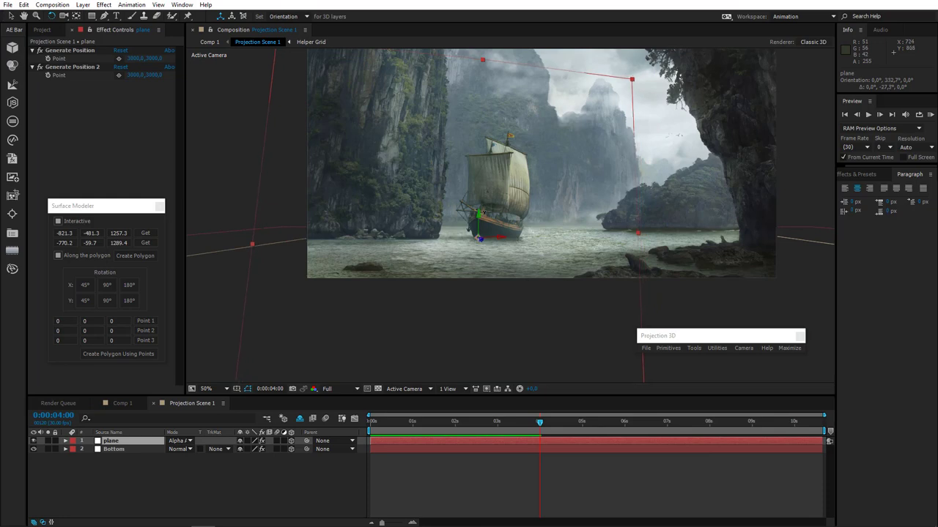
left_click_drag(484, 246, 466, 250)
Step: Draw a closed five-point Pen mask on the plane around the front hull section, from the bow's waterline up along the gunwale
scroll(483, 284, "up", 4)
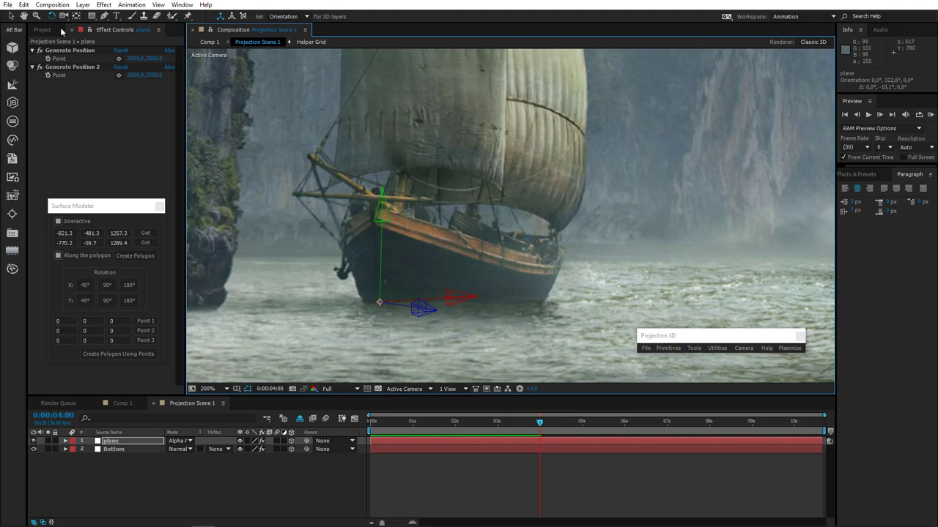
left_click(104, 16)
left_click_drag(444, 219, 470, 188)
scroll(439, 209, "up", 2)
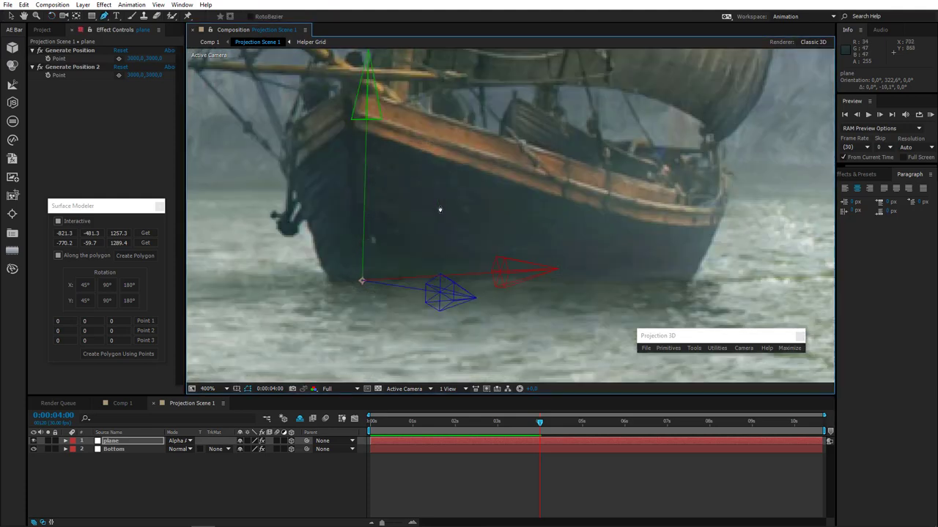
left_click_drag(410, 248, 448, 271)
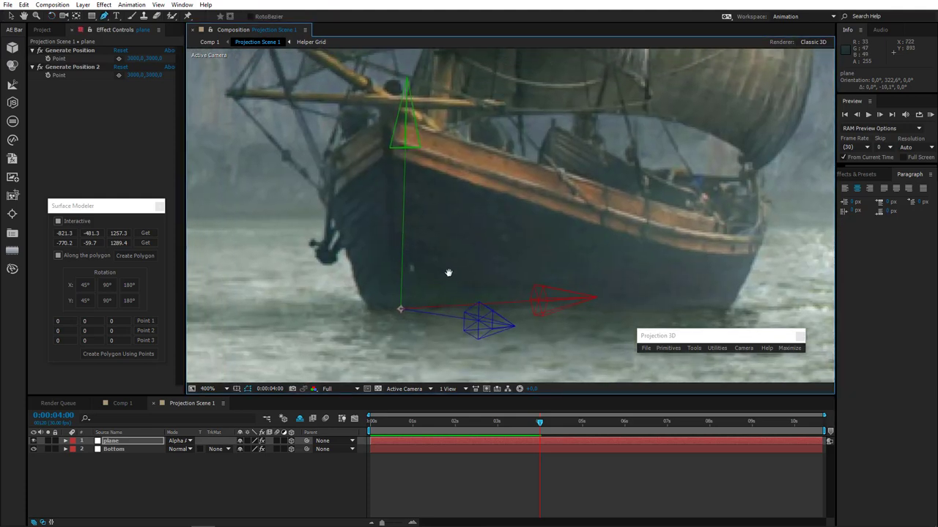
left_click(400, 311)
left_click(385, 99)
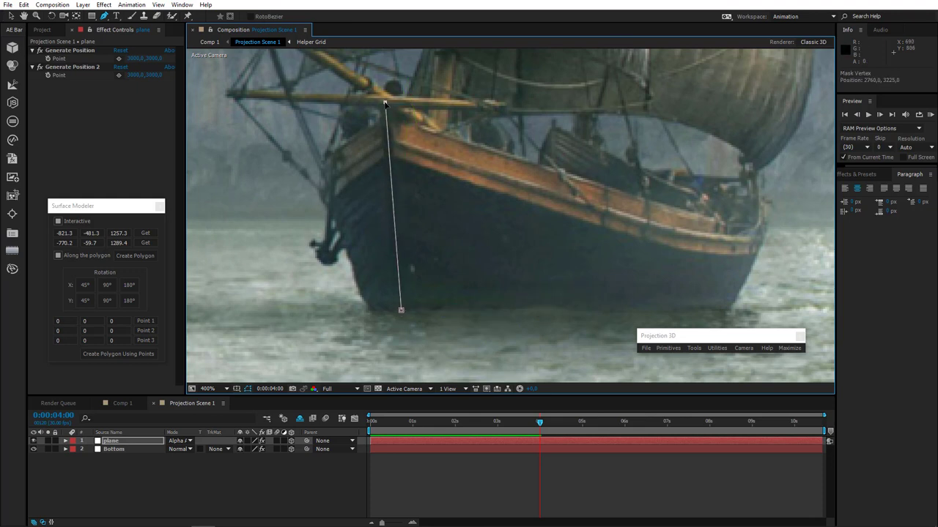
left_click(456, 138)
left_click(501, 152)
left_click(502, 309)
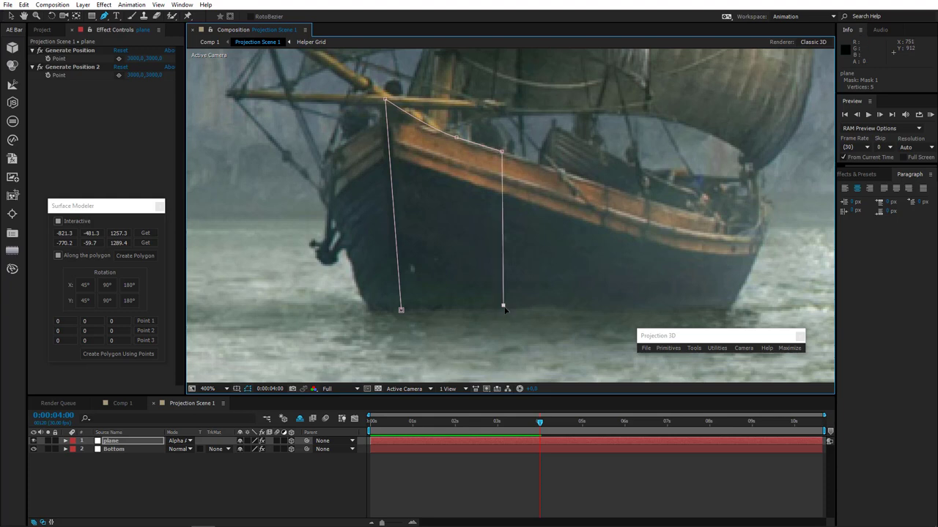
left_click(401, 310)
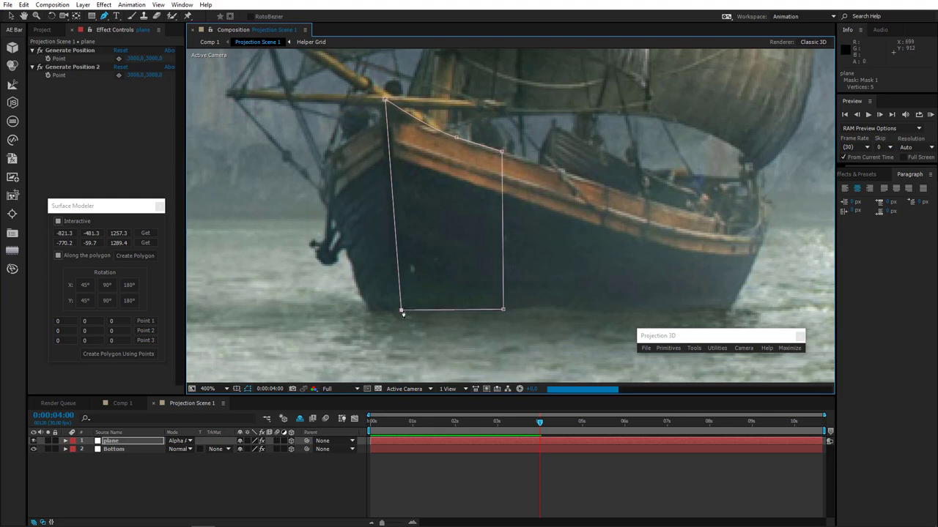
Step: Inspect the masked bow section in Custom View 1 from an orbited angle, and return to the Active Camera view
left_click(413, 389)
left_click(419, 356)
key("c")
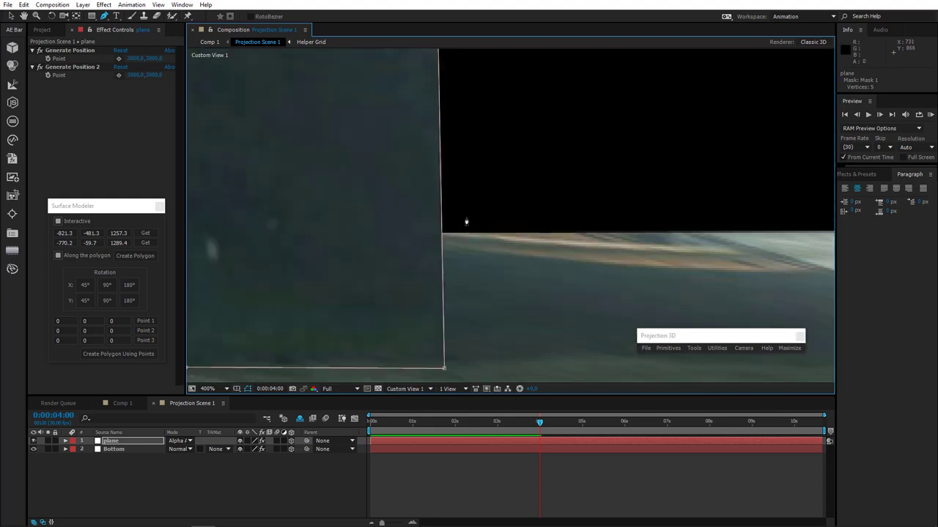
left_click_drag(464, 220, 444, 174)
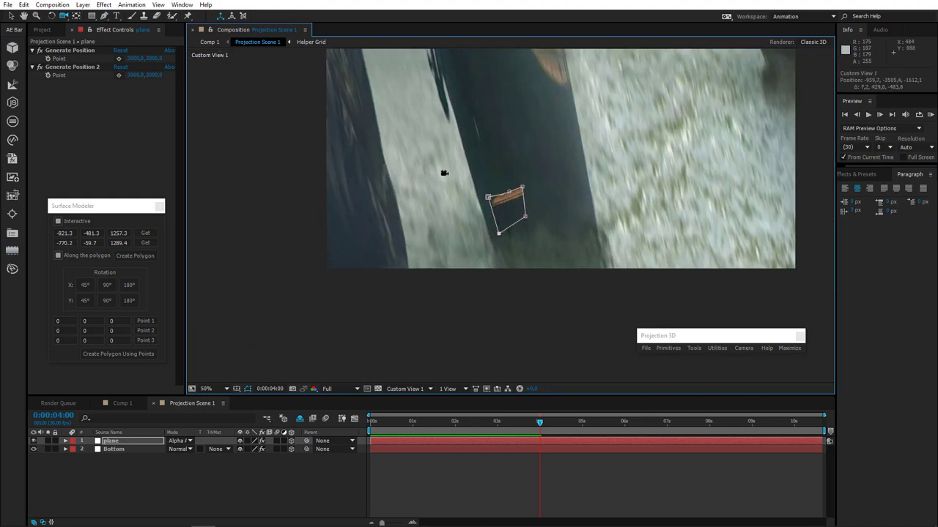
left_click(407, 389)
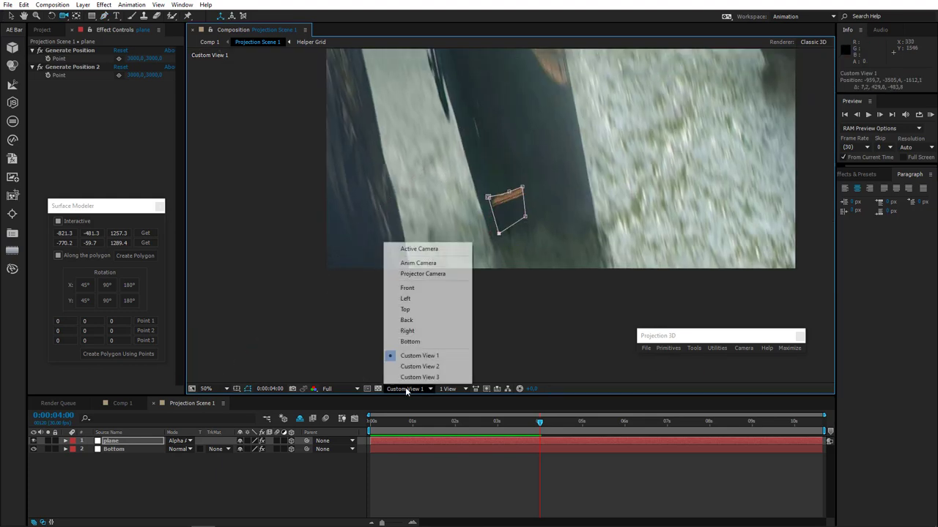
left_click(428, 249)
key("period")
key("period")
key("period")
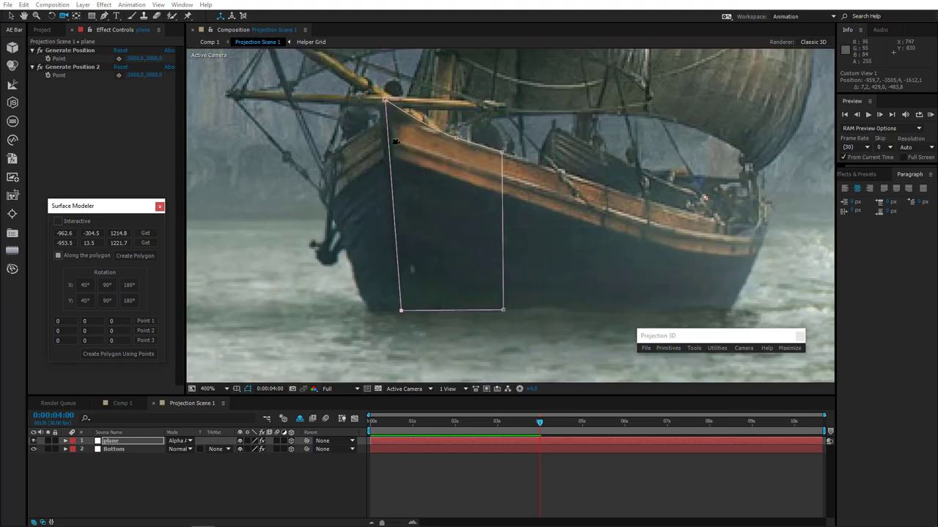
Step: Get the positions of the bow mask's upper and lower aft vertices in the Surface Modeler
key("v")
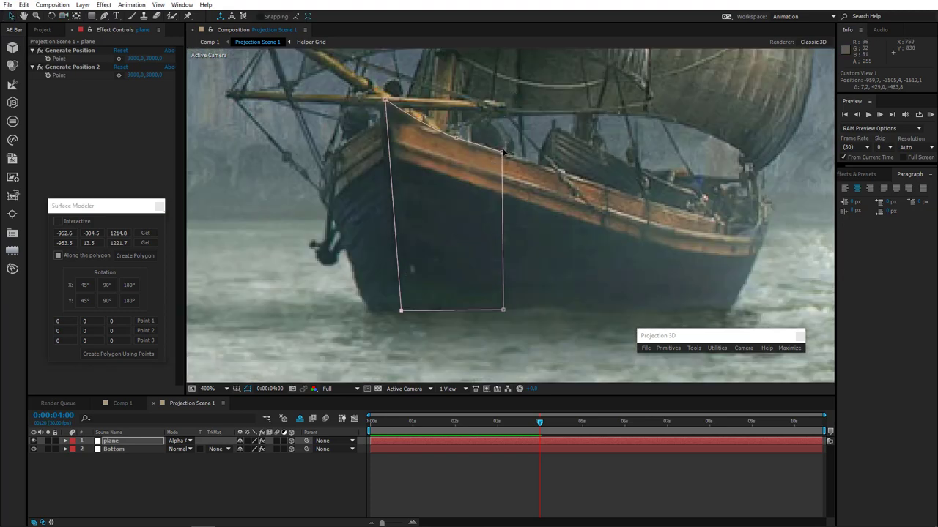
left_click(505, 151)
left_click(151, 234)
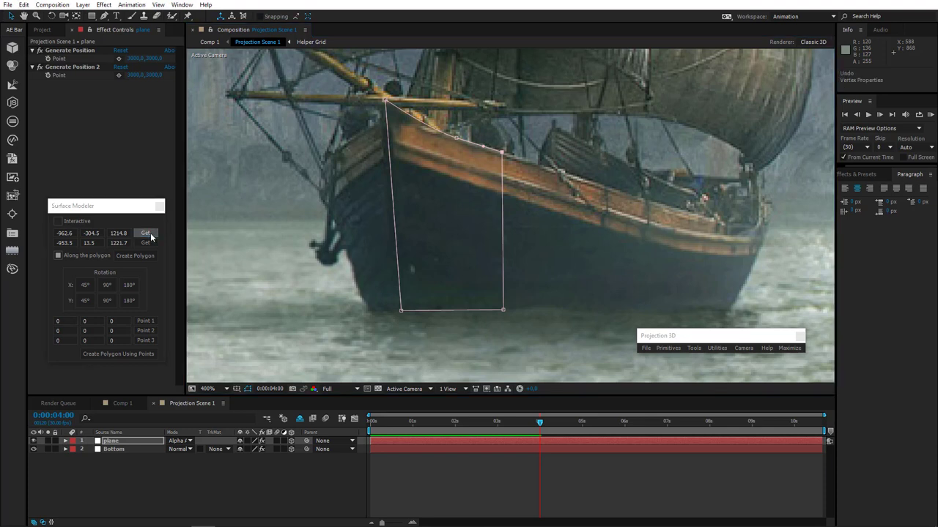
left_click(503, 311)
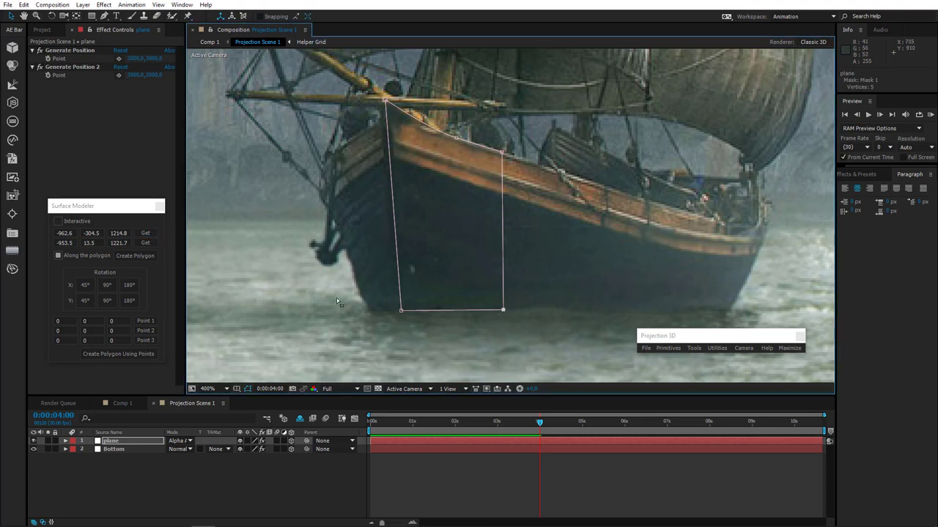
left_click(149, 244)
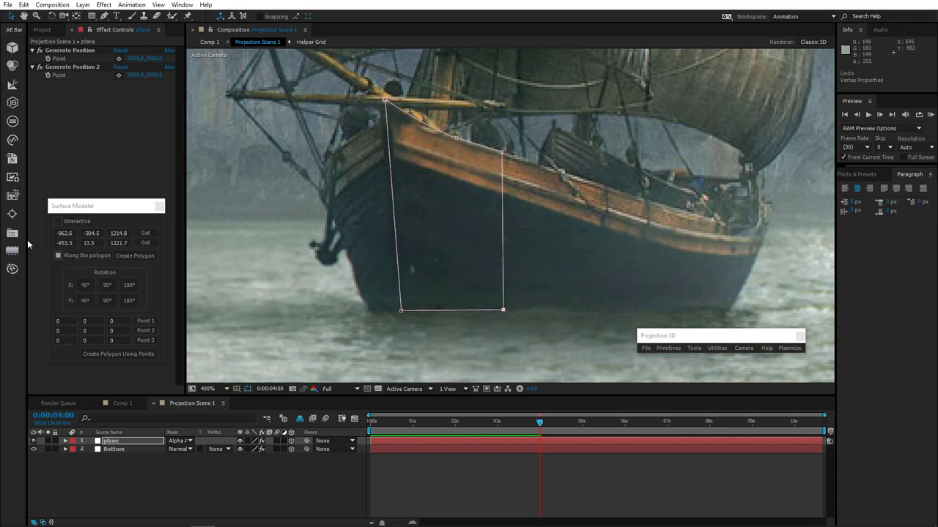
Step: Turn on Interactive, create a polygon along the bow mask's aft edge, and rotate it about 11° about Y to follow the hull's curve
left_click(57, 224)
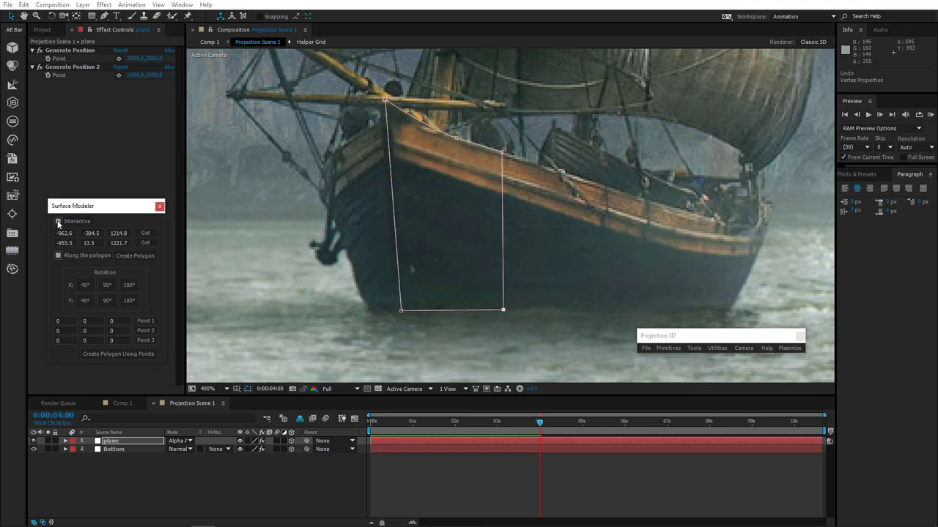
left_click(135, 257)
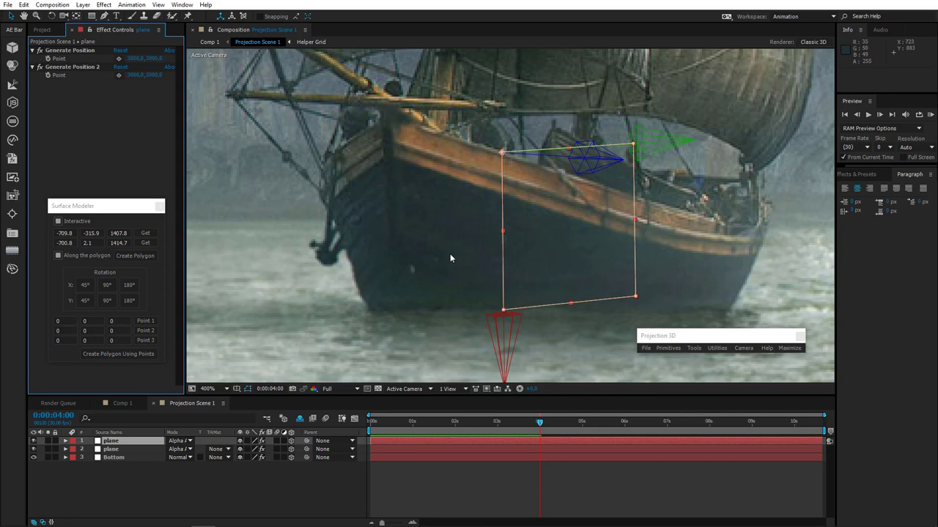
key("w")
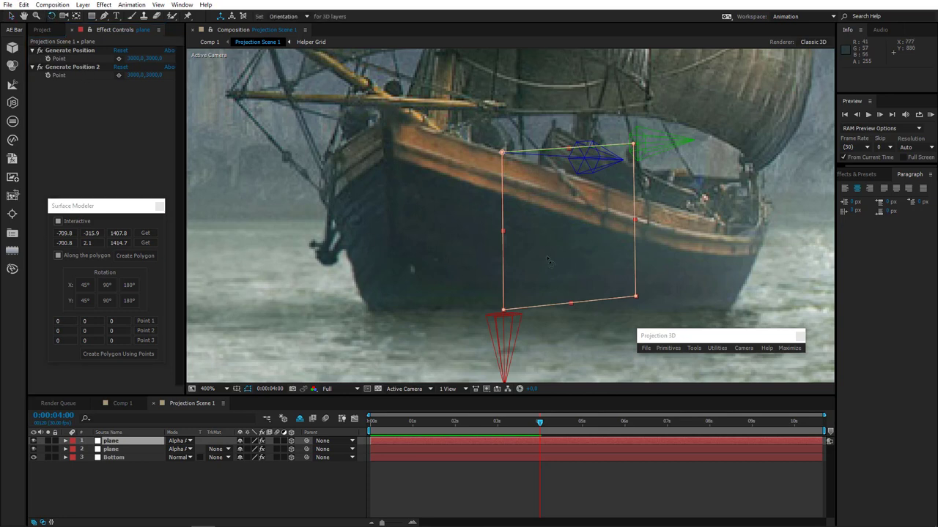
left_click_drag(502, 247, 528, 241)
Step: Hide the second hull plane and move its two aft mask corners onto the hull's gunwale and waterline
left_click(33, 441)
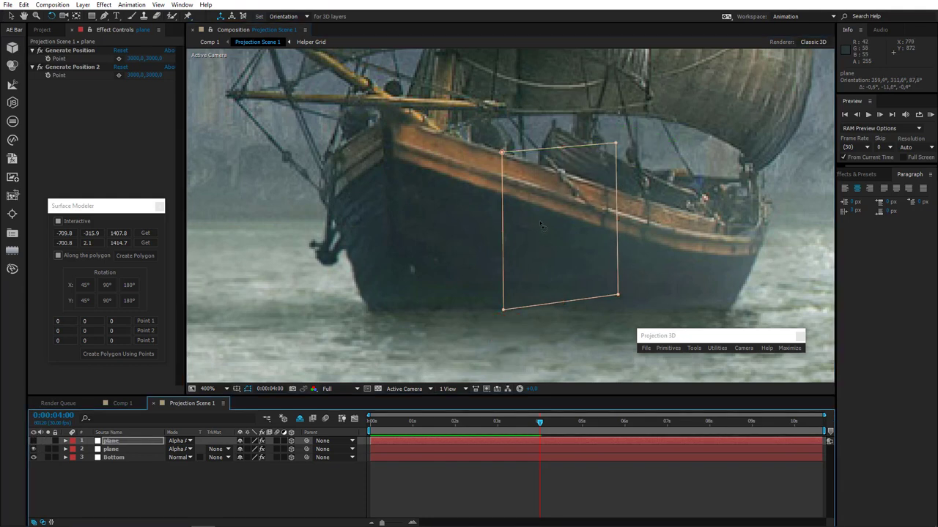
left_click(11, 15)
left_click_drag(616, 143, 605, 186)
left_click_drag(618, 294, 605, 308)
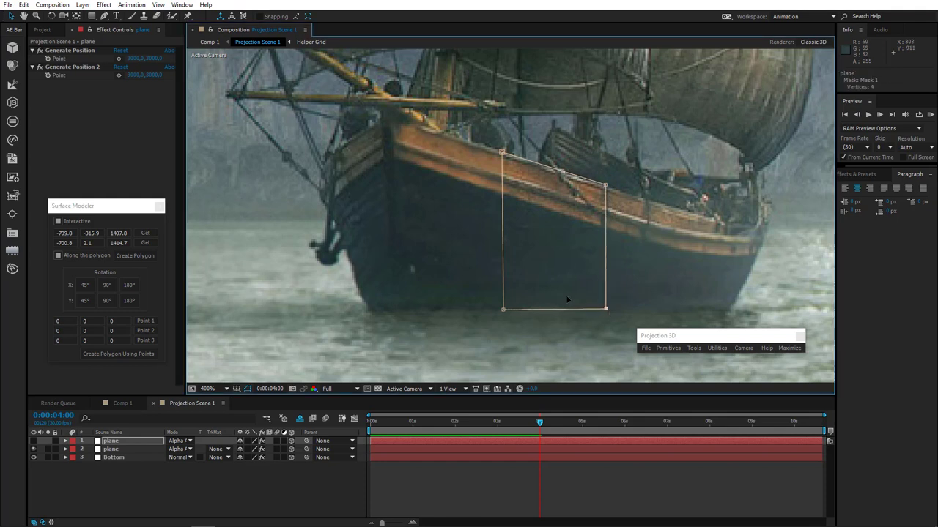
Step: Create a third polygon from the second mask's aft edge and rotate it about 7.5° about Y to follow the hull
left_click(139, 255)
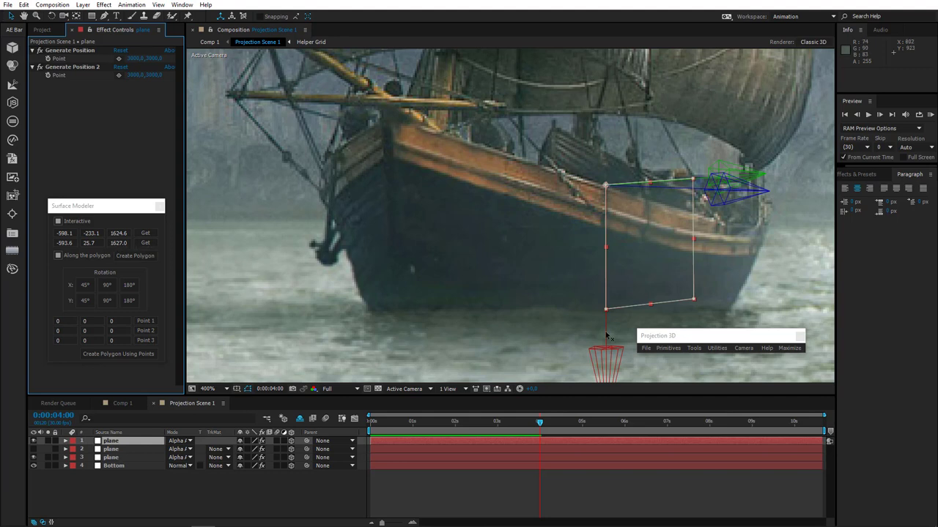
left_click(51, 16)
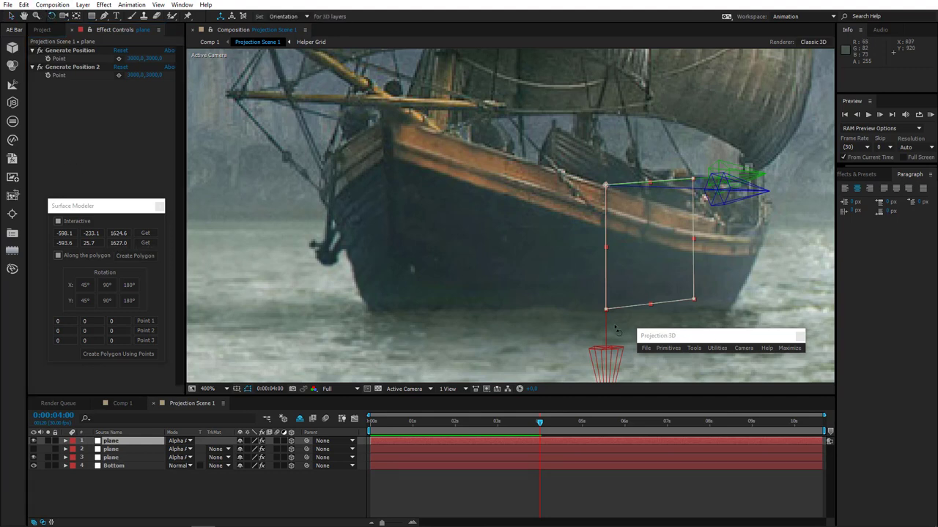
left_click_drag(327, 370, 260, 374)
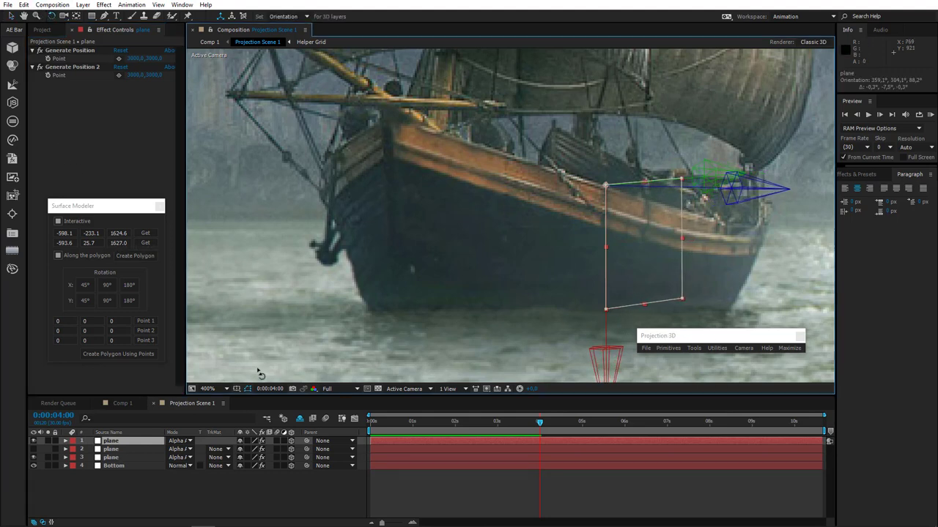
Step: Hide the third hull plane and fit its two aft mask corners to the gunwale and waterline
left_click(33, 441)
key("v")
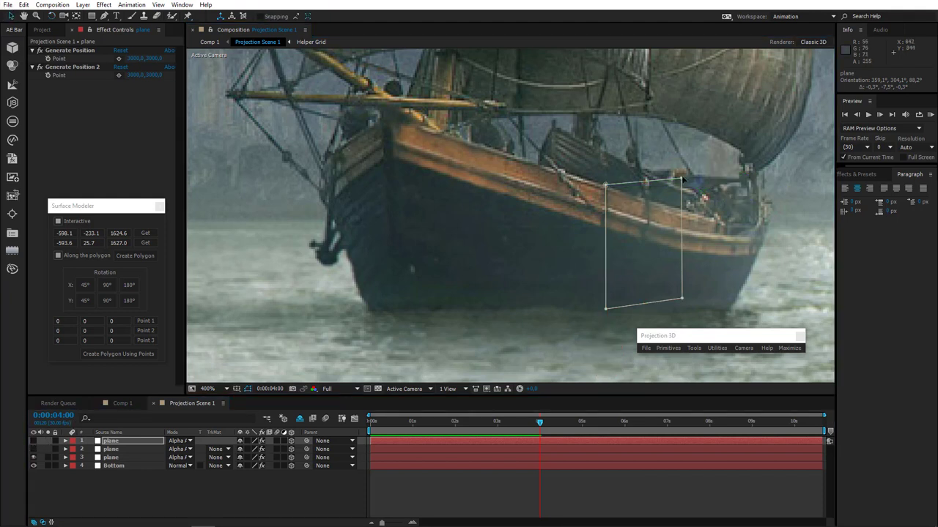
left_click_drag(682, 179, 676, 210)
left_click_drag(682, 299, 675, 312)
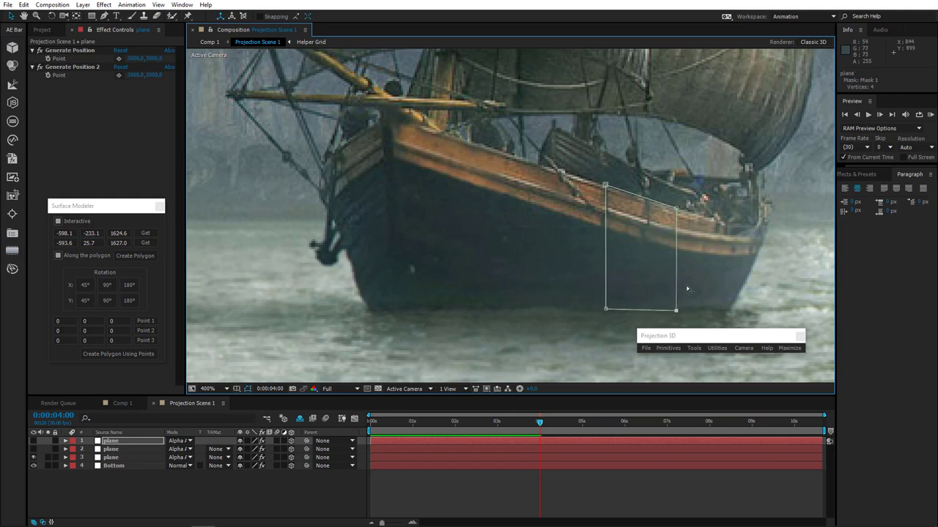
Step: Check the arrangement of the hull planes in Custom View 1, and return to a close Active Camera view of the ship
left_click(404, 389)
left_click(424, 356)
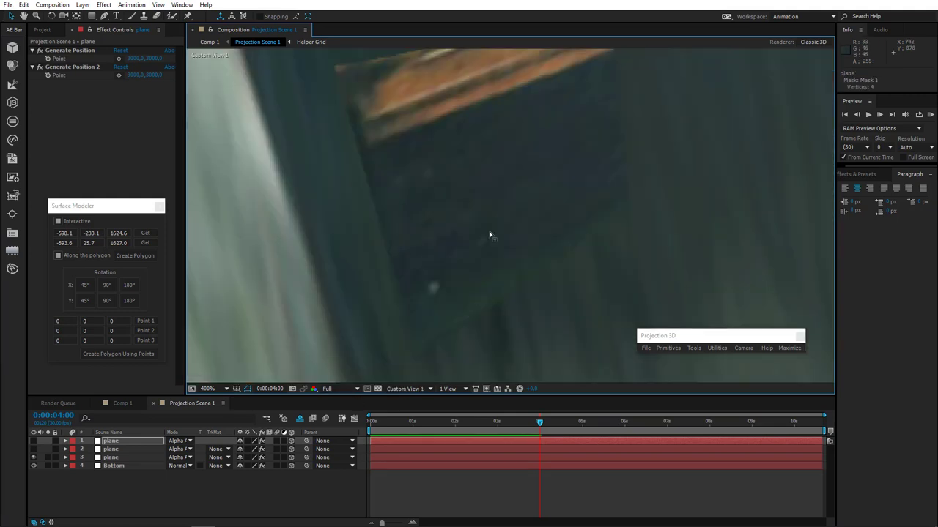
scroll(480, 220, "down", 2)
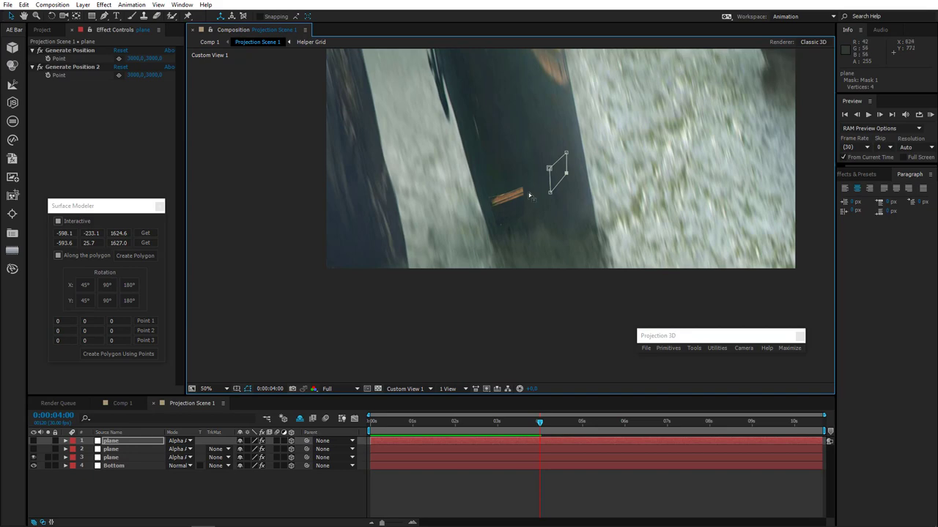
left_click(416, 391)
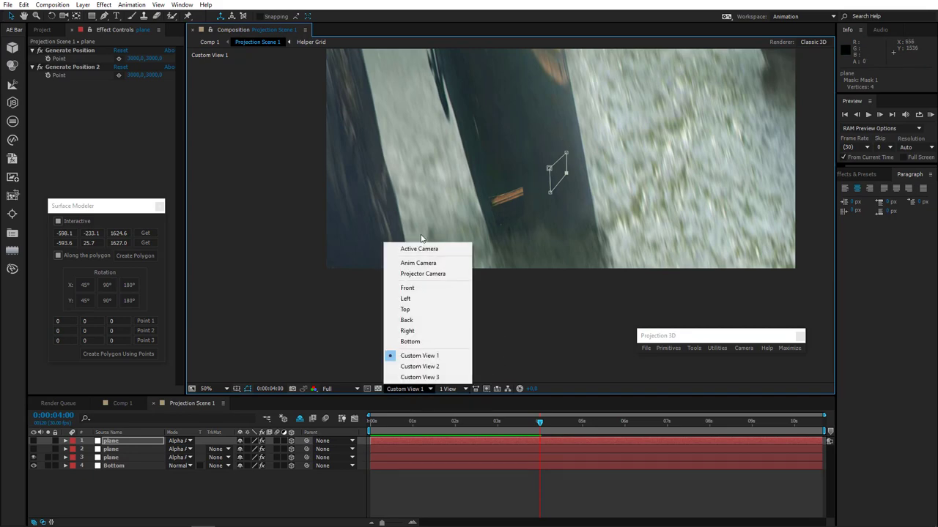
left_click(421, 248)
scroll(531, 243, "up", 4)
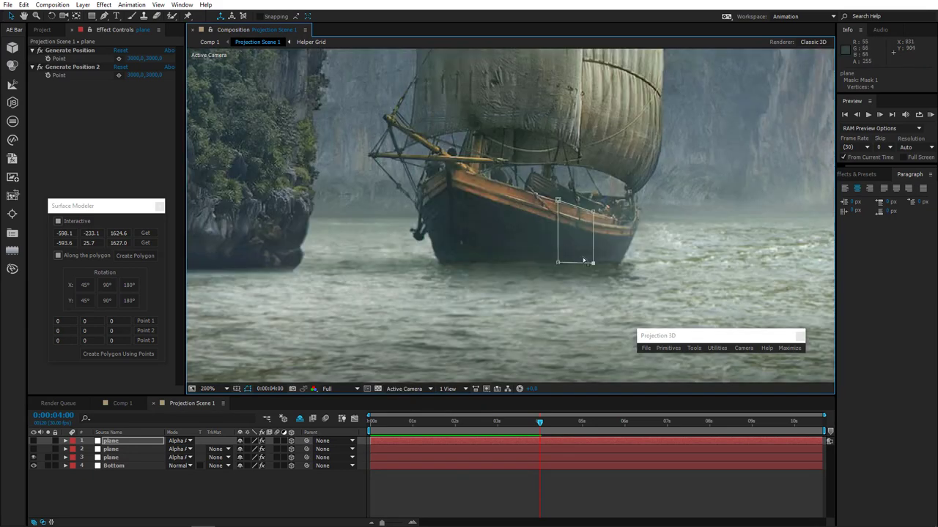
scroll(593, 264, "up", 2)
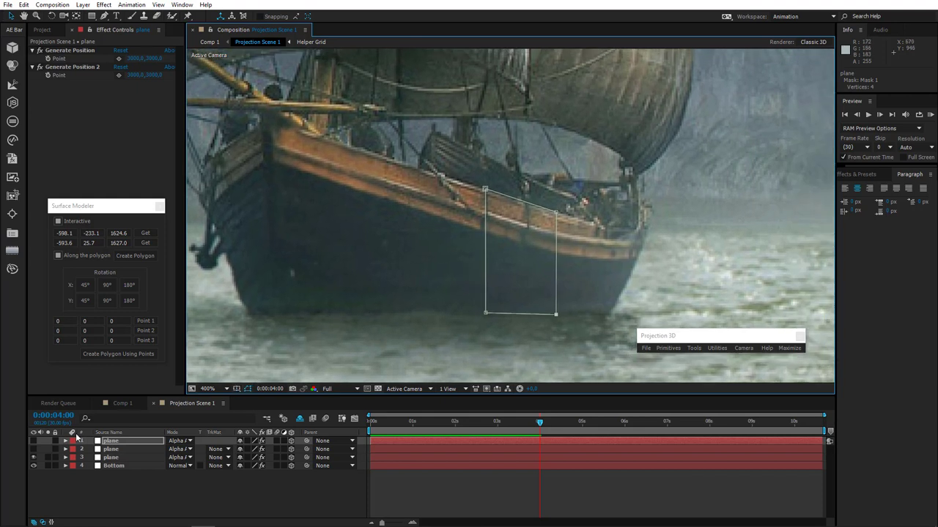
Step: Create a fourth polygon from the third mask's aft edge, rotate it about 8.7° about Y toward the stern, and hide it
left_click(147, 258)
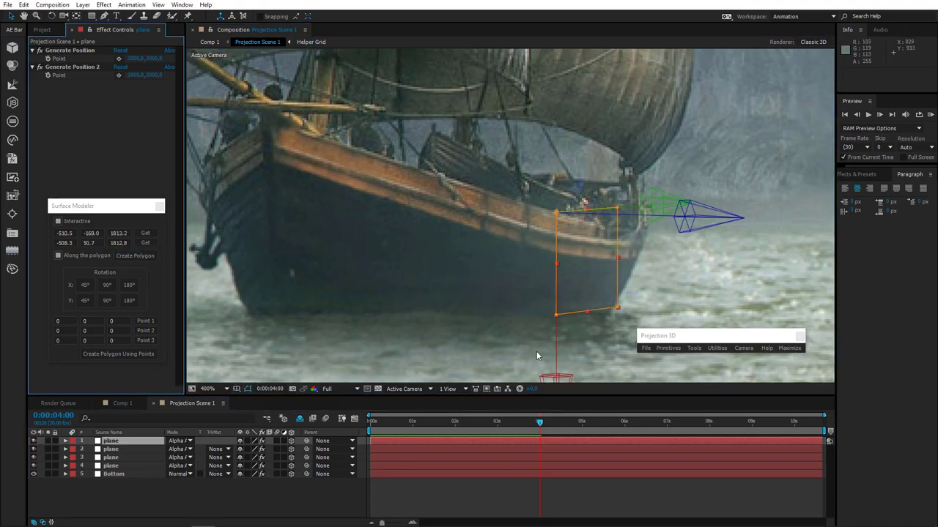
left_click(52, 16)
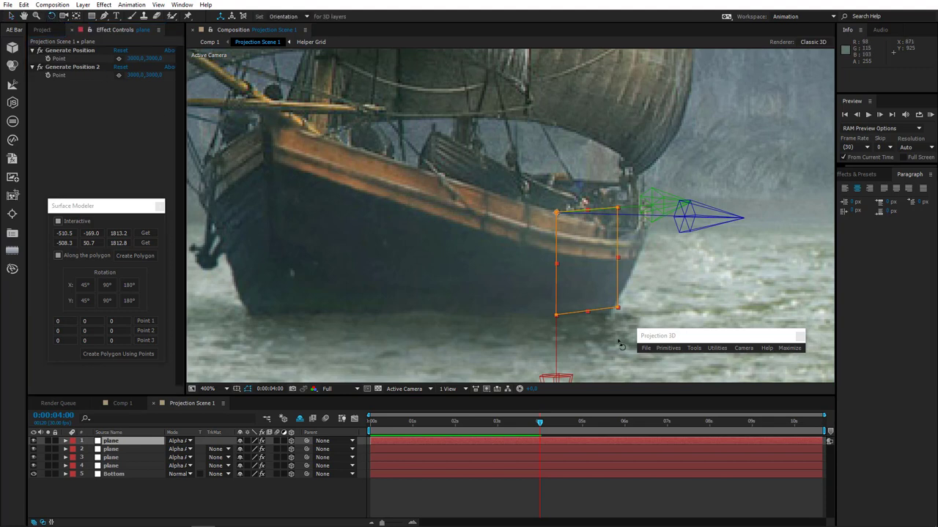
left_click_drag(587, 332, 550, 337)
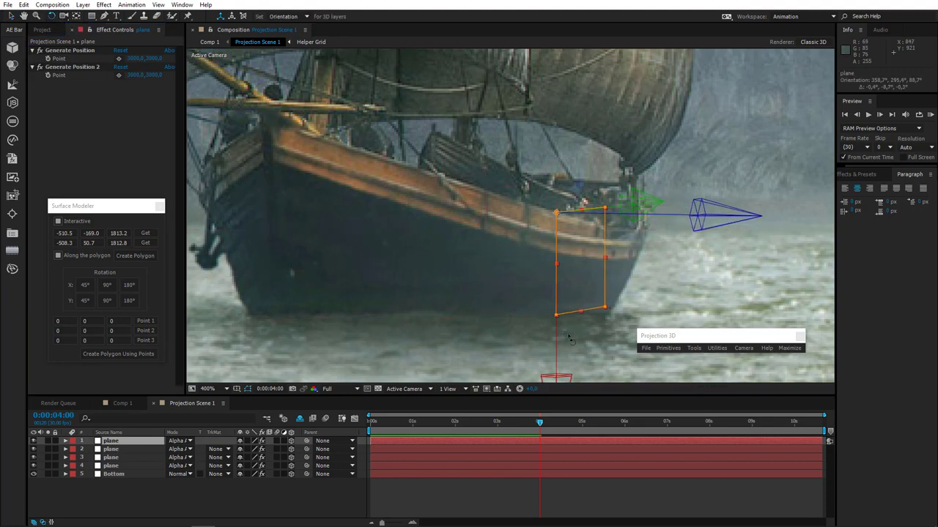
left_click(33, 441)
left_click(11, 16)
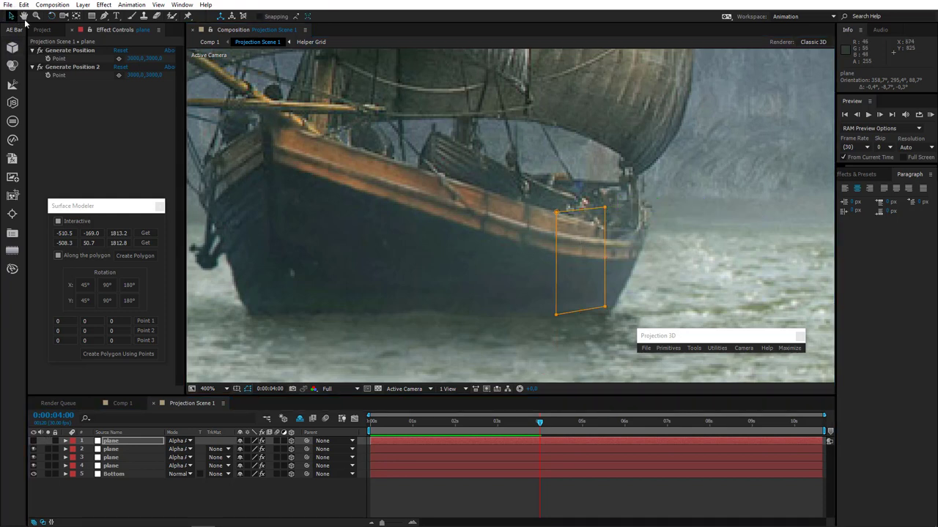
Step: Fit the fourth hull plane's two aft mask corners to the gunwale and the waterline
left_click_drag(604, 209, 609, 232)
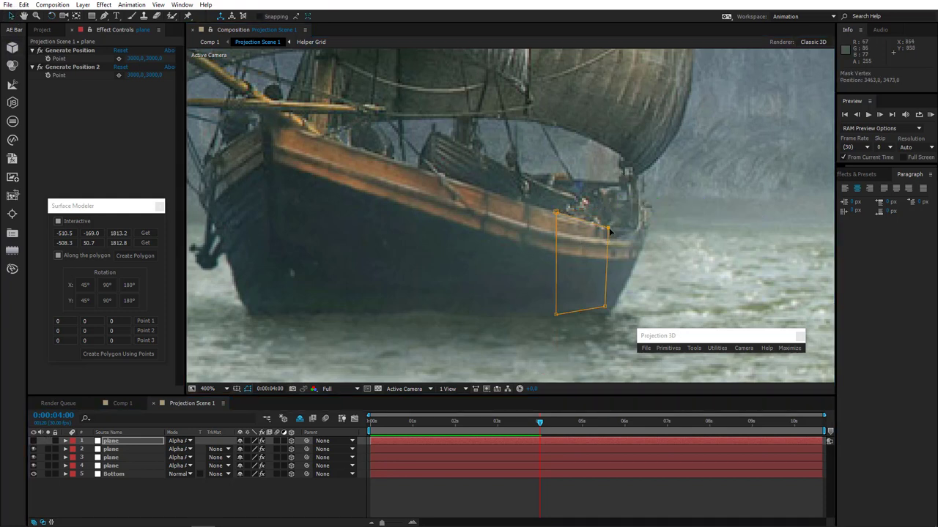
left_click_drag(604, 310, 602, 316)
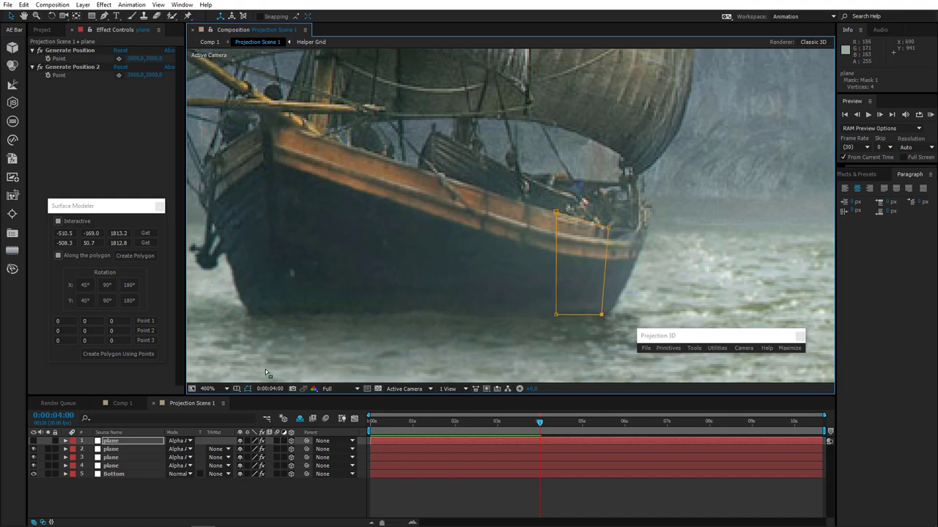
Step: Create a fifth polygon from the fourth mask's aft edge and rotate it about 13° about Y toward the stern
left_click(150, 256)
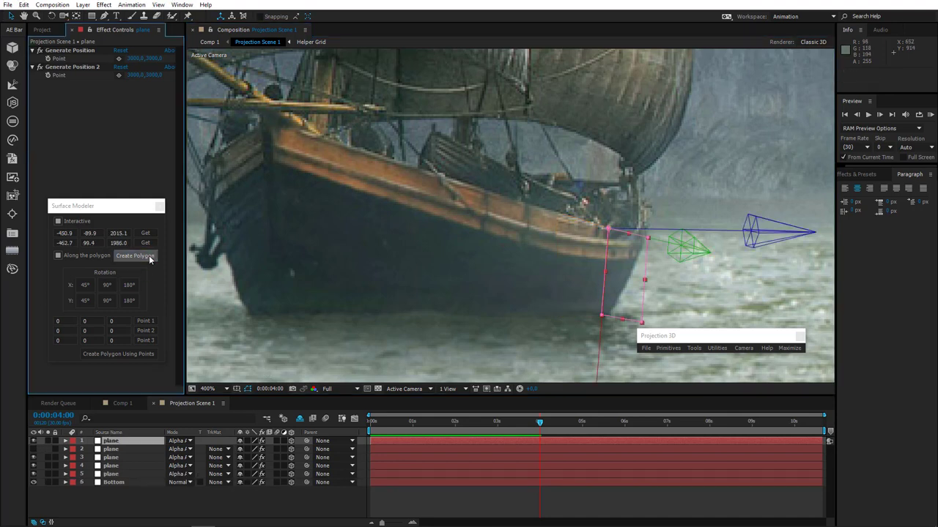
left_click(51, 15)
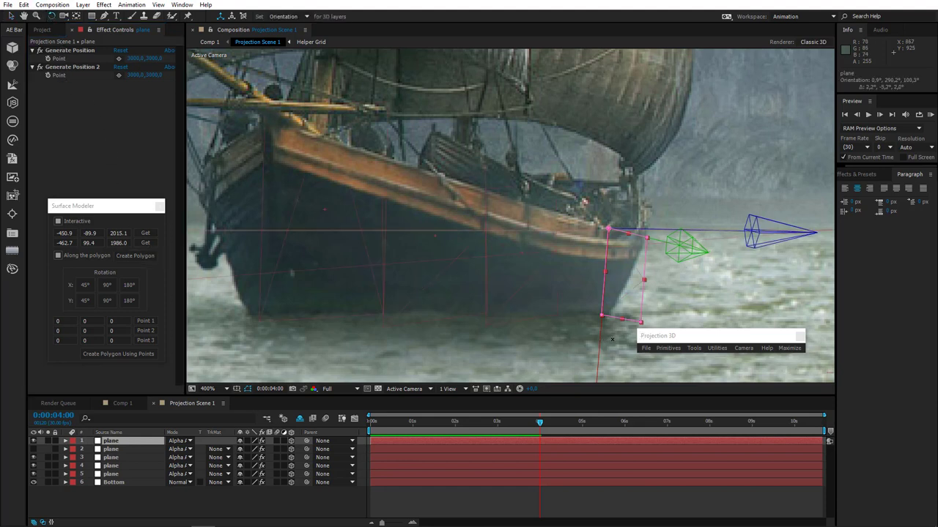
left_click_drag(611, 340, 627, 333)
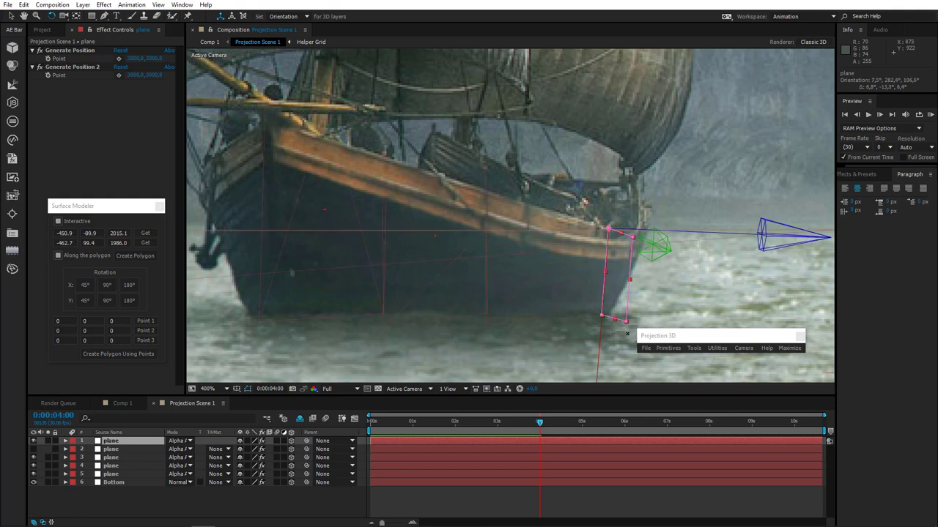
Step: Show the fourth plane, hide the fifth, and fit the fifth plane's mask to the stern with a curved point on its aft edge
left_click(32, 450)
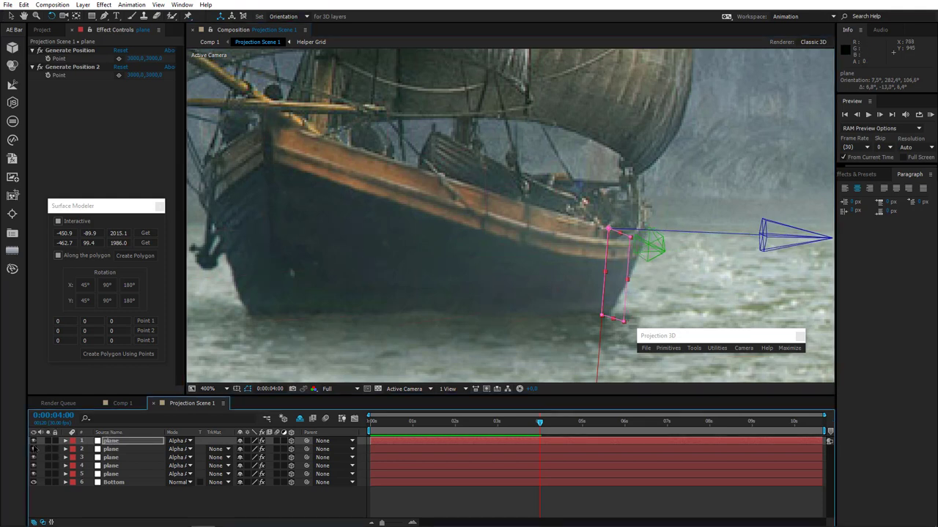
left_click(33, 440)
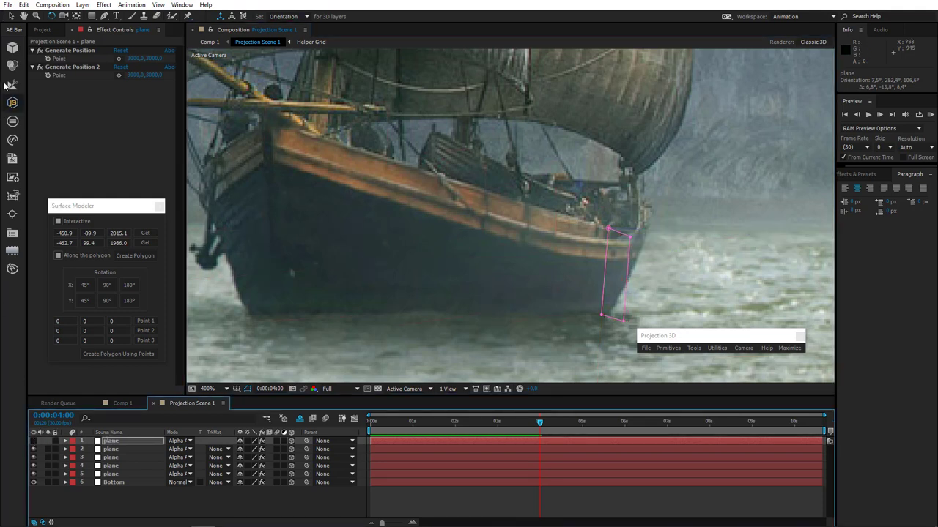
key("v")
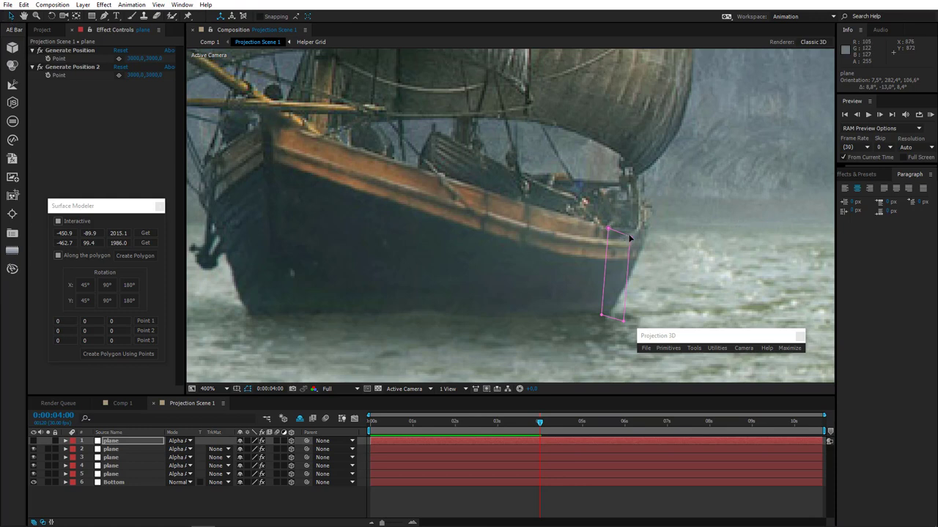
left_click_drag(628, 237, 647, 209)
left_click_drag(624, 325, 611, 318)
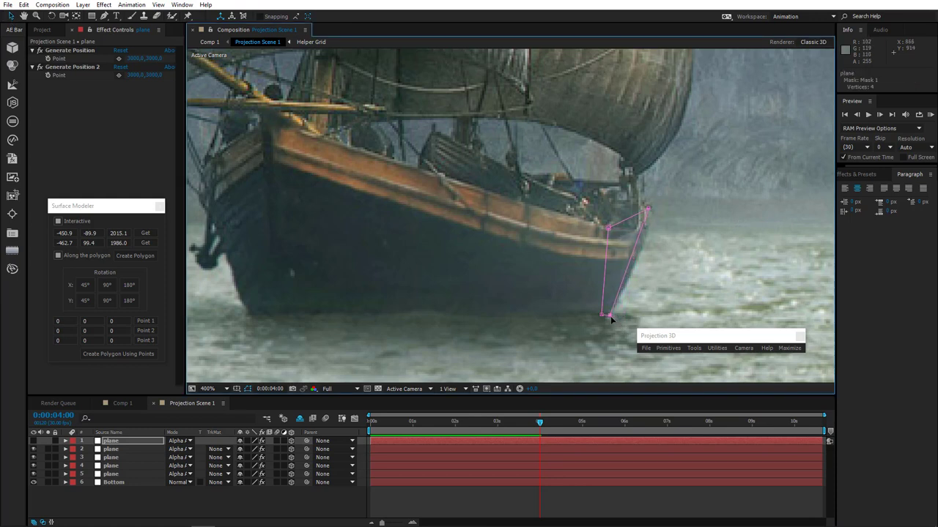
left_click(104, 15)
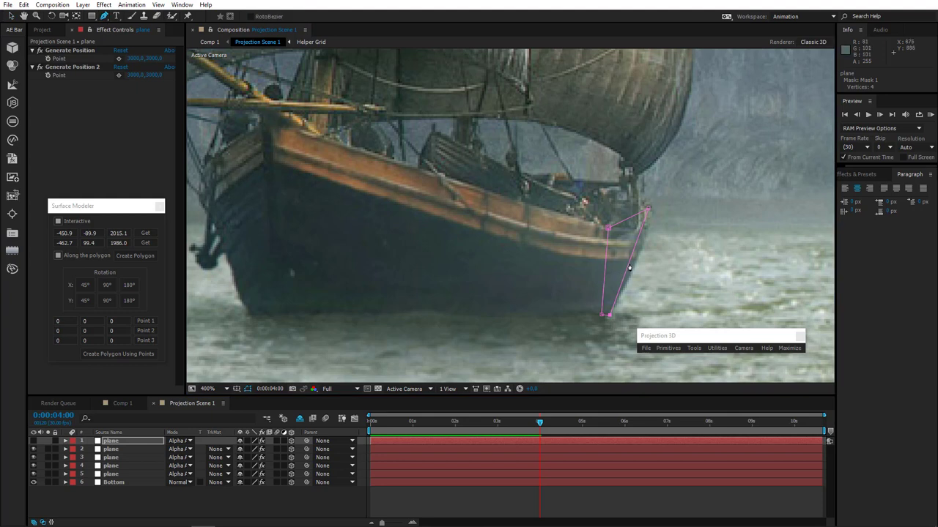
left_click_drag(630, 263, 644, 252)
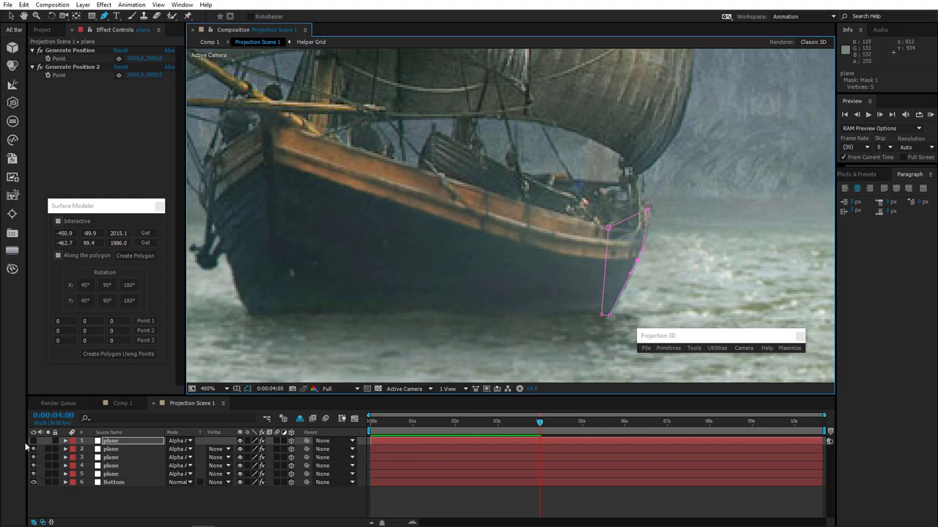
Step: Check the curve of the five hull planes in Custom View 1, and return to a close Active Camera view of the ship
left_click(422, 389)
left_click(419, 356)
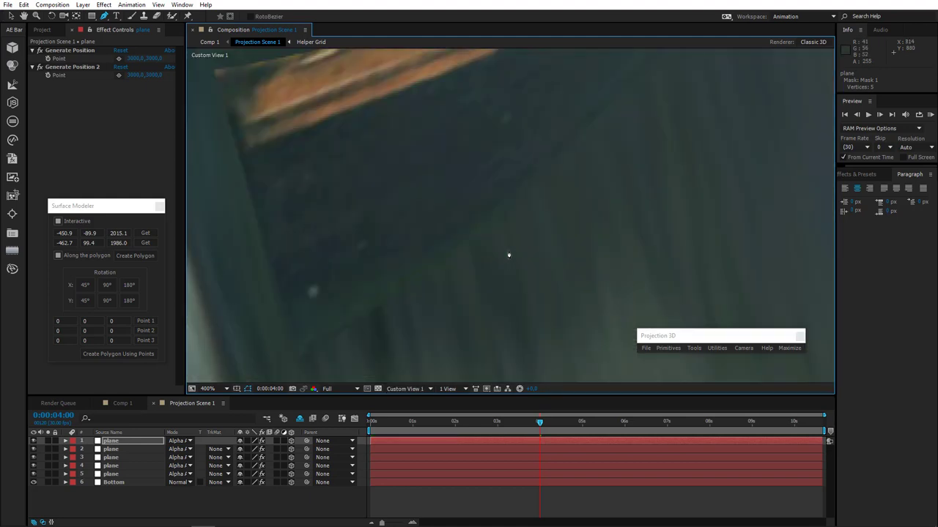
scroll(508, 255, "down", 2)
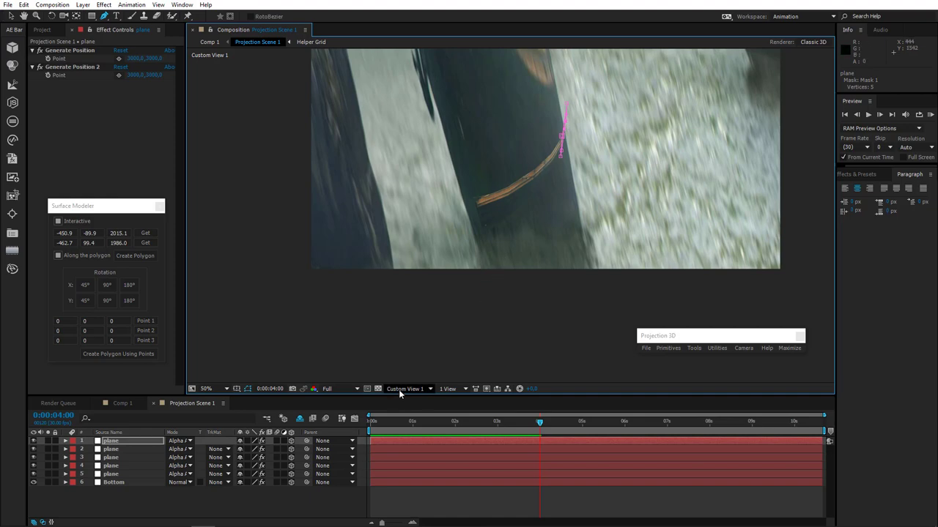
left_click(400, 391)
left_click(420, 249)
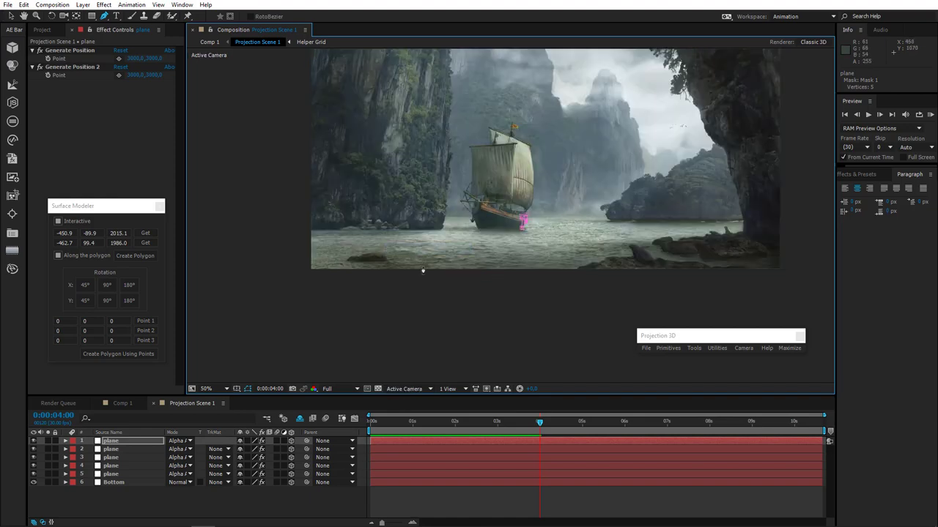
key("period")
key("period")
key("period")
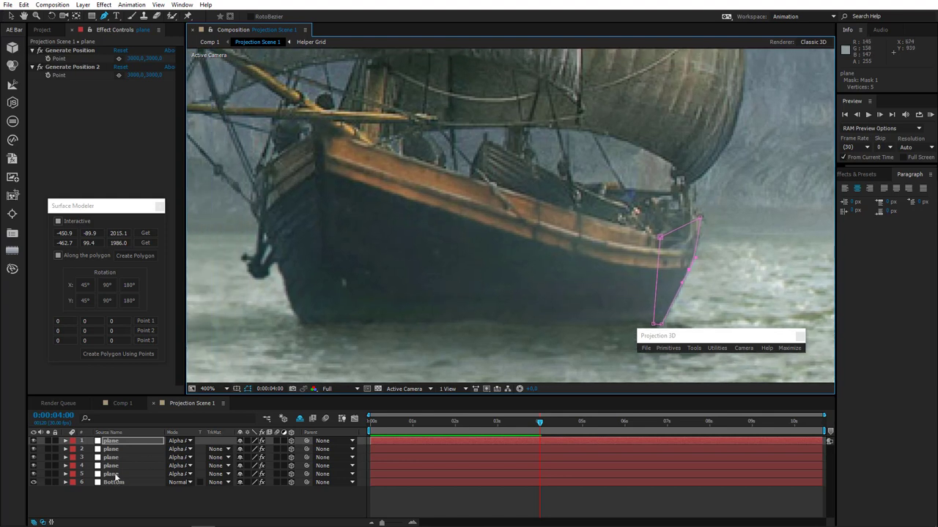
Step: Create a polygon from the bow edge of the first hull plane, using the upper and lower mask vertices as its two points
left_click(115, 474)
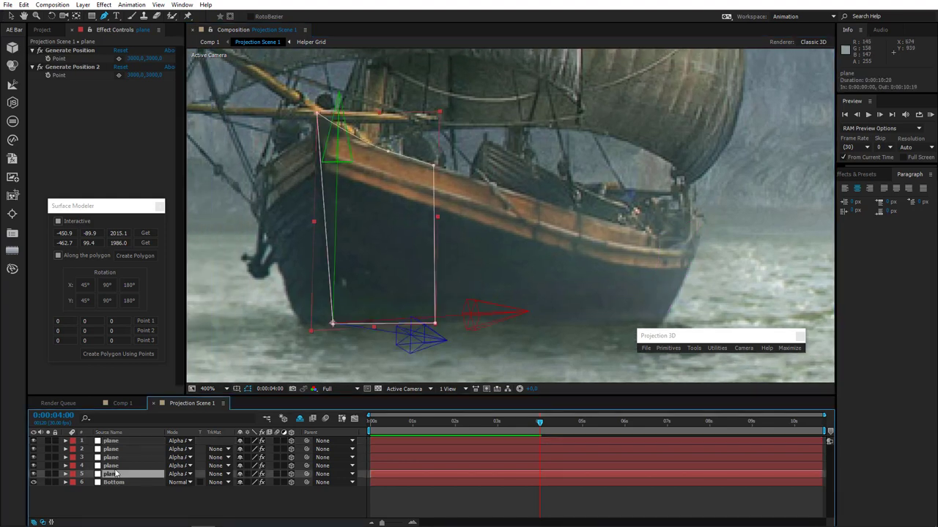
left_click(11, 15)
left_click(316, 115)
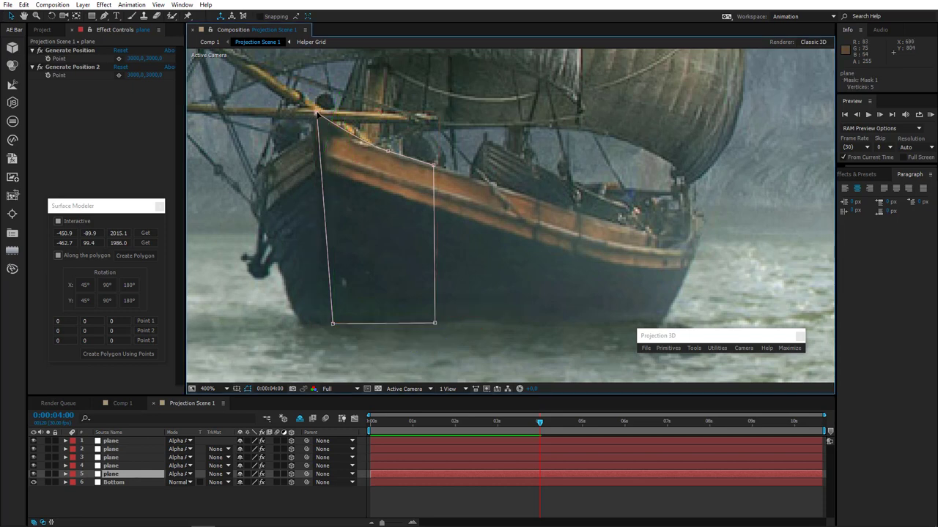
left_click(145, 233)
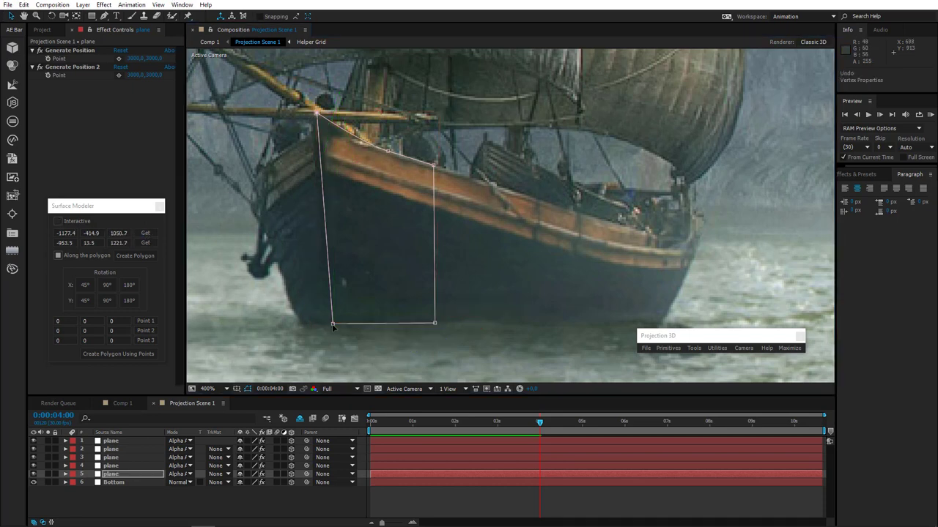
left_click(333, 325)
left_click(145, 242)
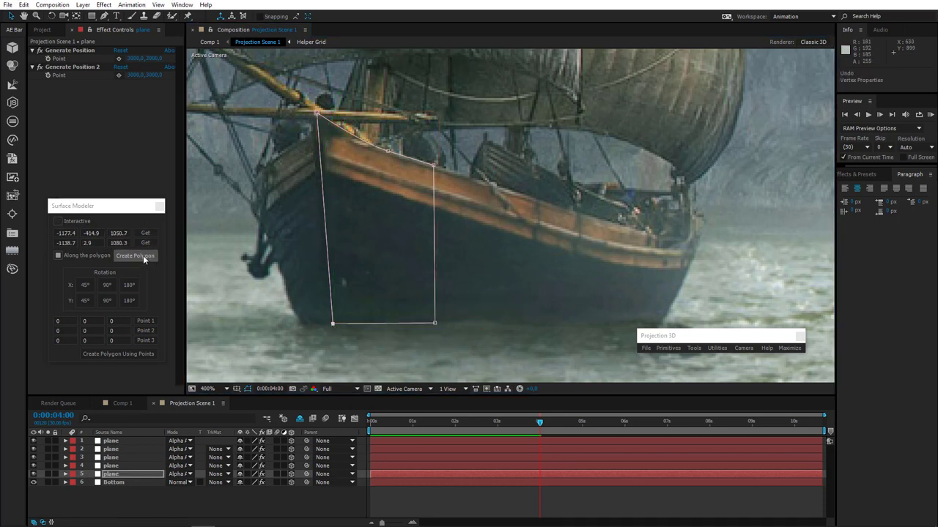
left_click(143, 256)
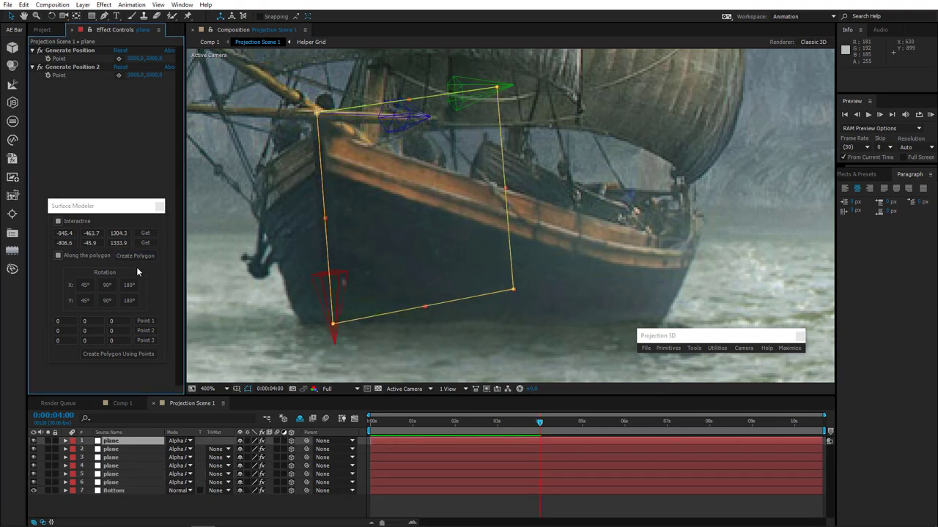
Step: Rotate the new bow polygon about X in three 90° steps so it extends over the other side of the bow
left_click(105, 287)
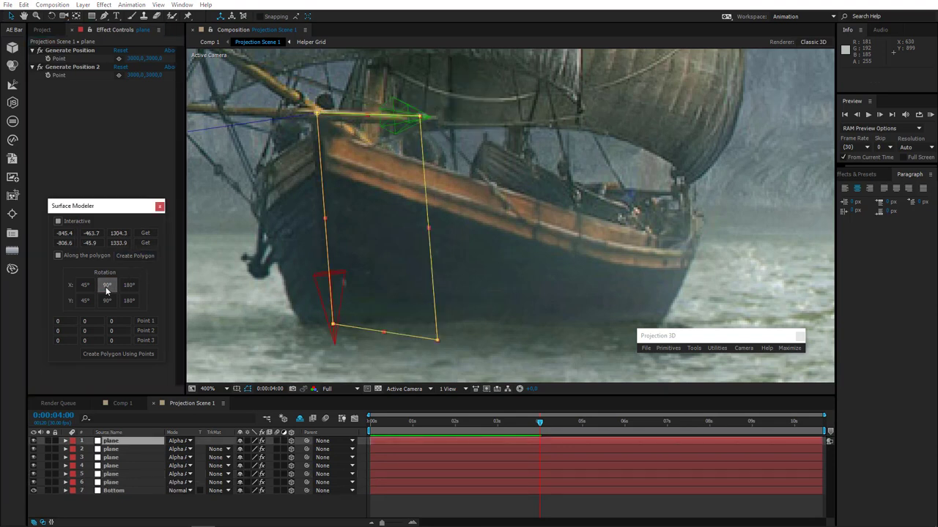
left_click(105, 286)
scroll(419, 247, "down", 2)
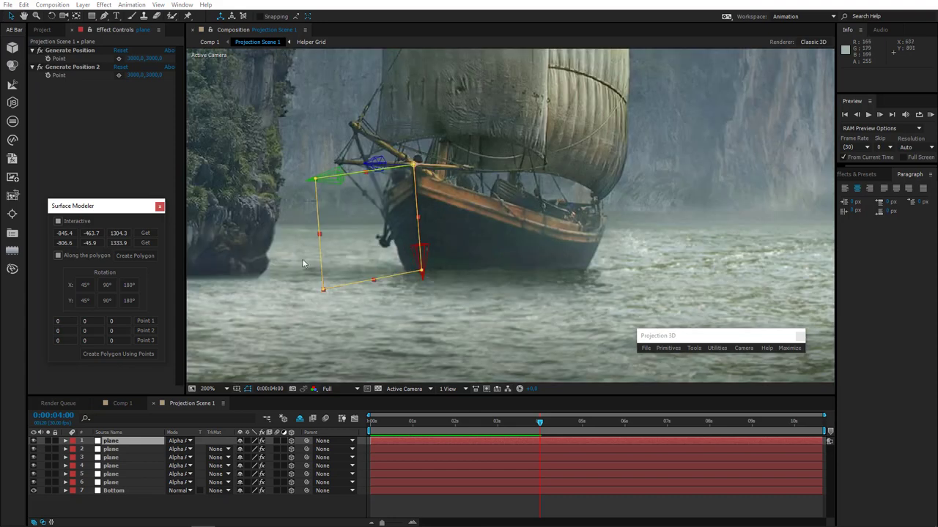
left_click(105, 284)
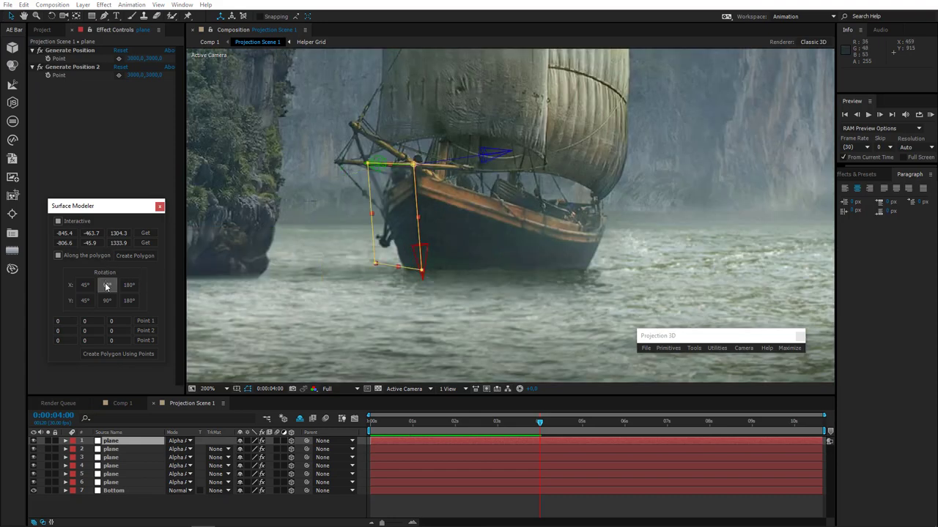
Step: Rotate the bow polygon about 10.6° about Y in Custom View 1, and return to a close Active Camera view
scroll(398, 262, "up", 2)
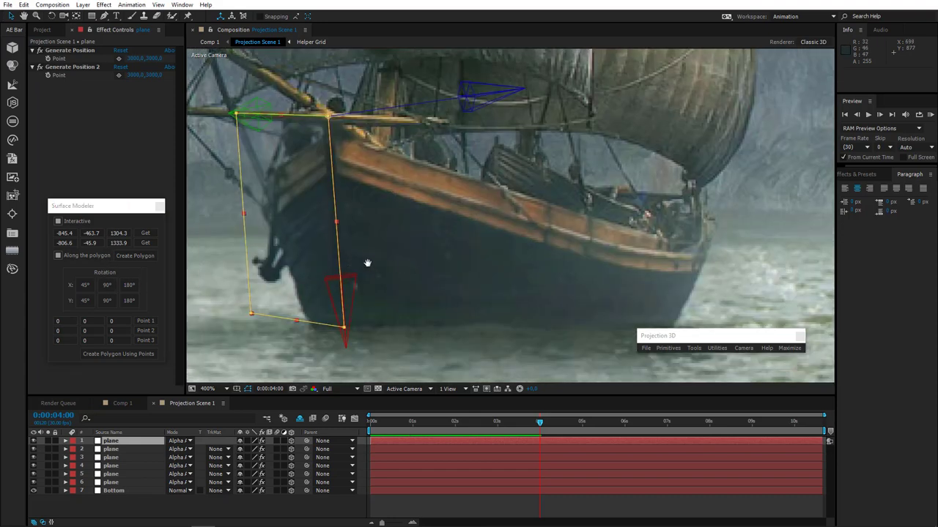
left_click(404, 388)
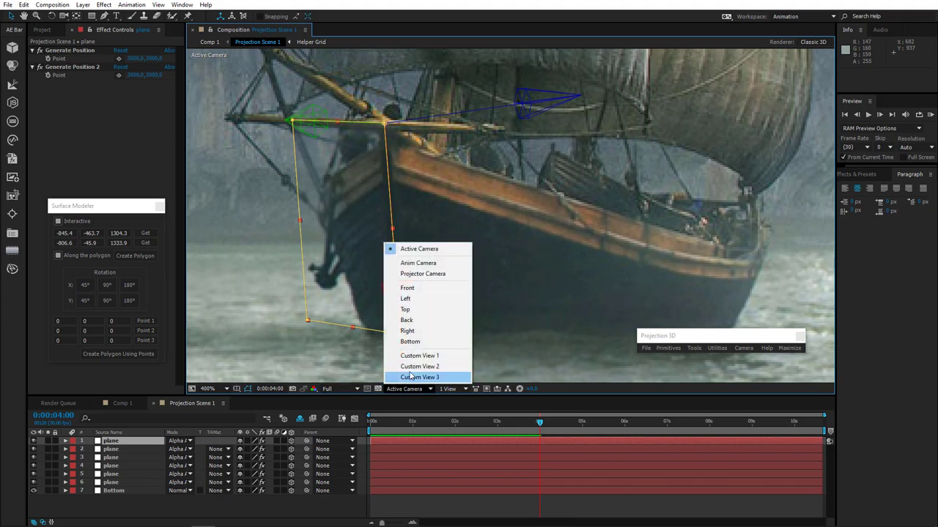
left_click(417, 357)
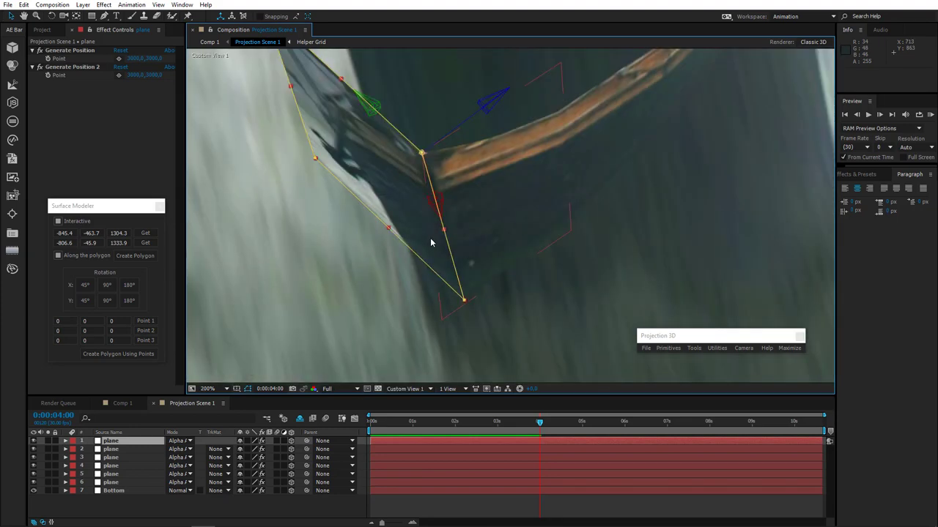
key("w")
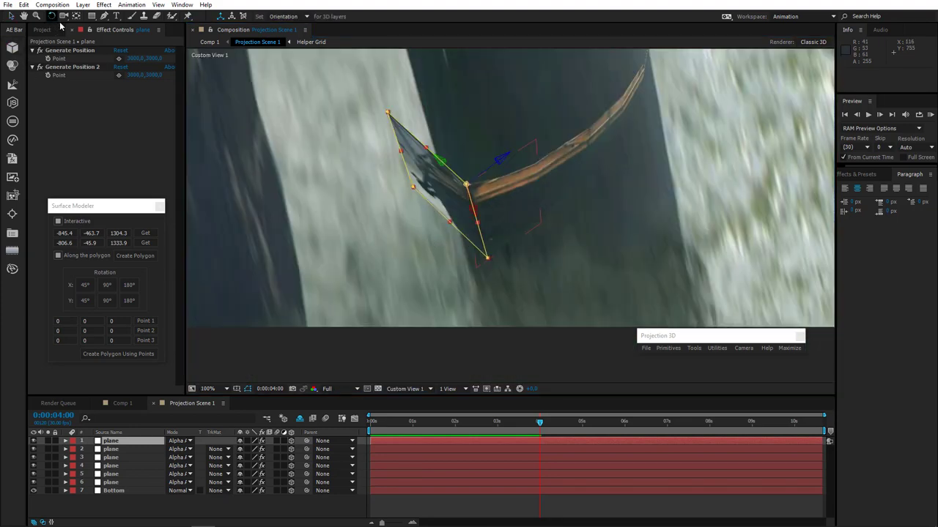
left_click_drag(478, 207, 469, 208)
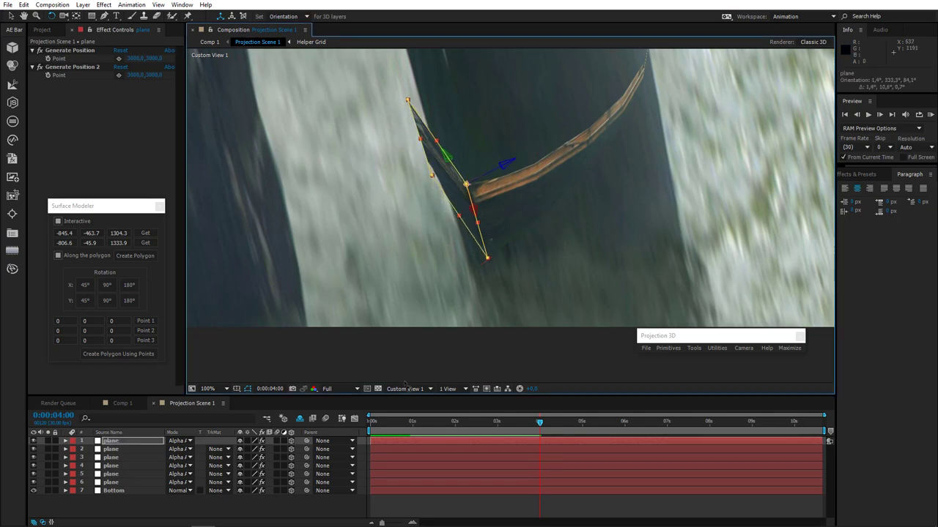
left_click(405, 389)
left_click(417, 249)
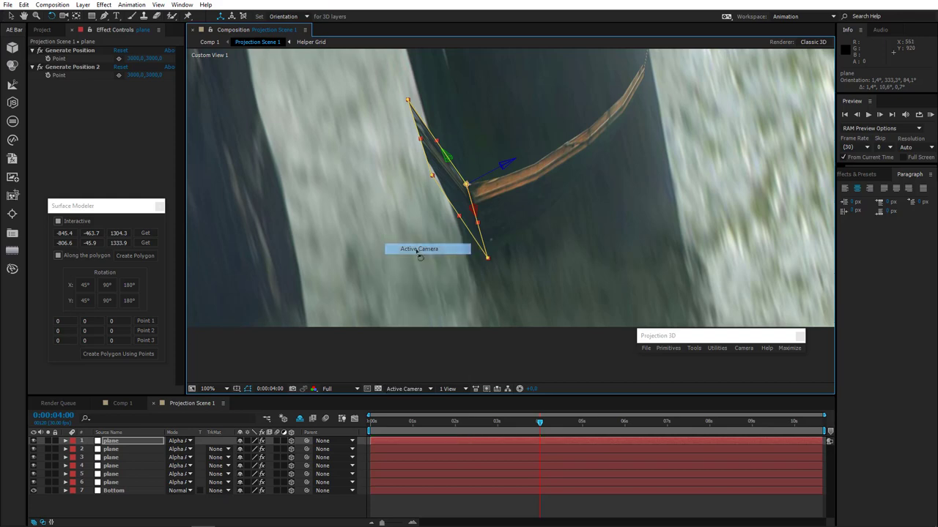
scroll(432, 245, "up", 4)
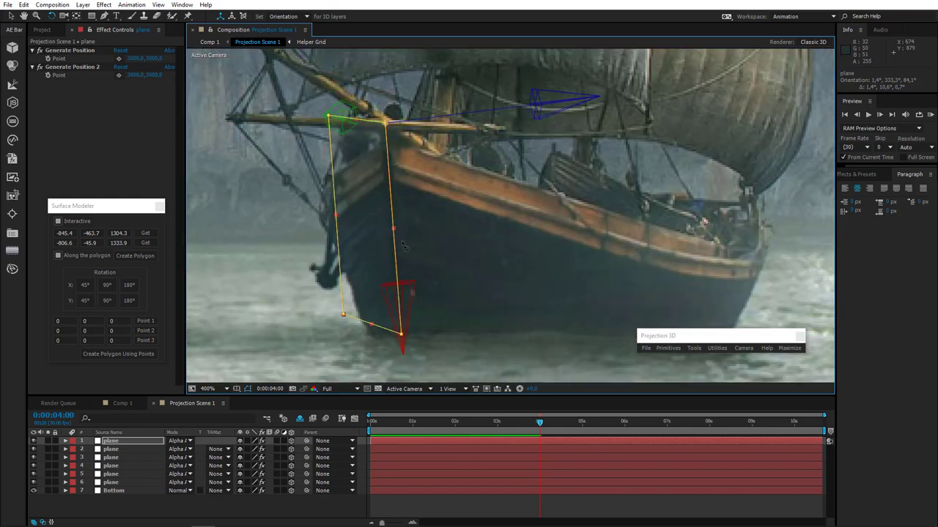
Step: Hide the bow plane and move its two outer mask vertices onto the upper and lower corners of the bow's far side
left_click(33, 441)
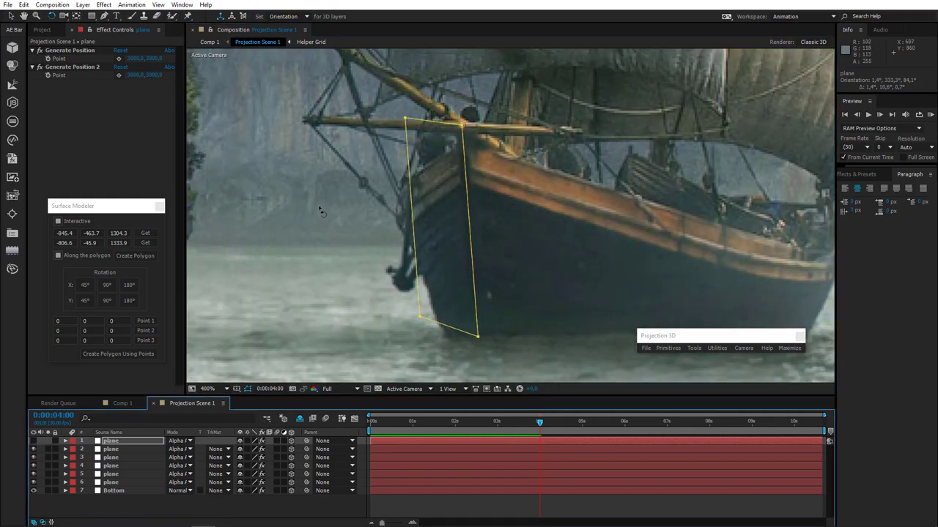
left_click(10, 16)
left_click_drag(404, 119, 394, 195)
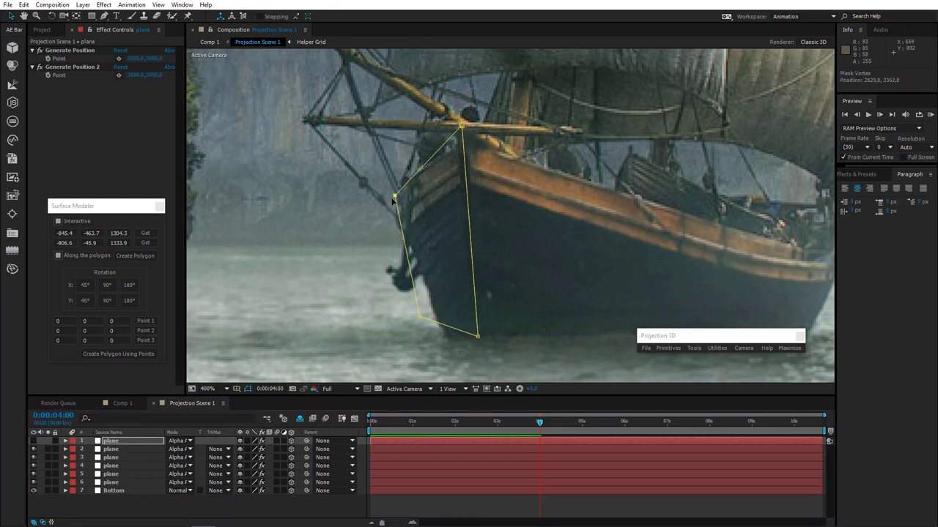
left_click_drag(420, 317, 445, 338)
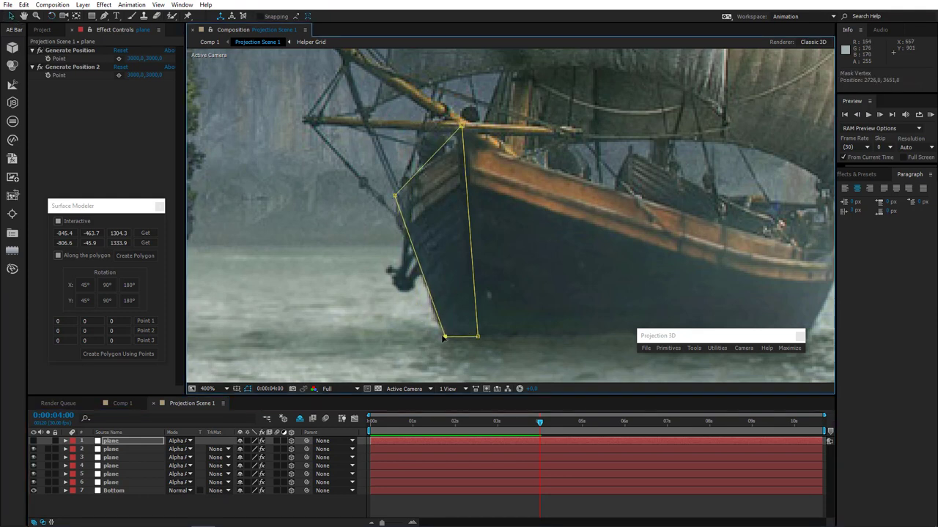
Step: Round the bow mask's lower outer corner, add vertices along its outer and upper edges to follow the hull, and show the plane again
left_click(104, 15)
left_click(445, 338, "alt")
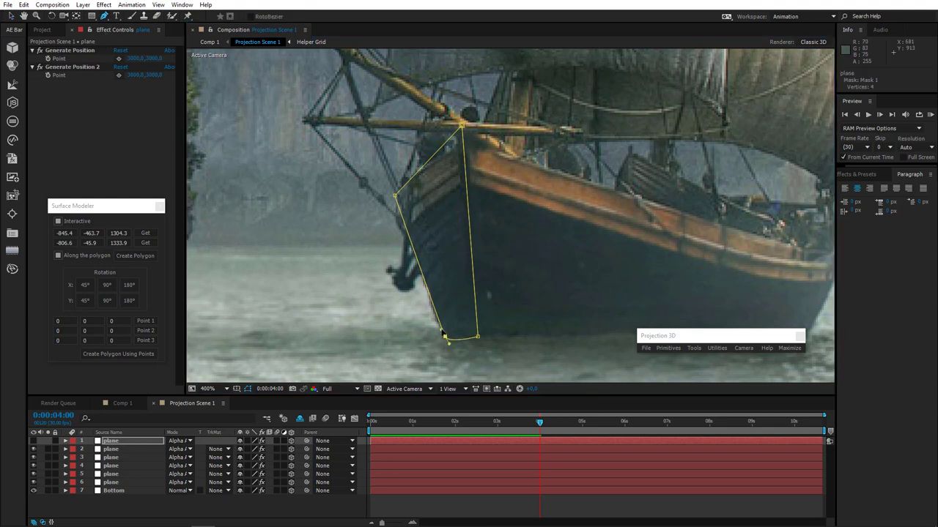
left_click(422, 279)
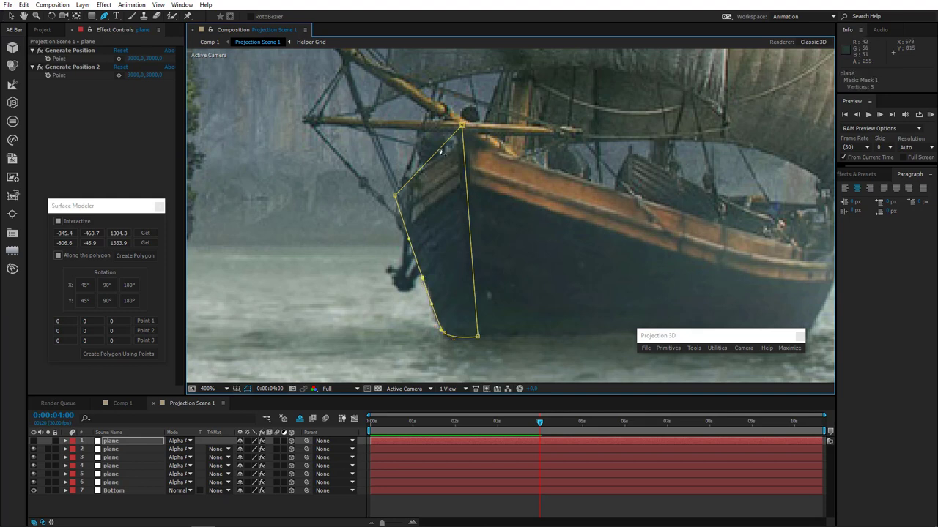
left_click_drag(440, 148, 426, 166)
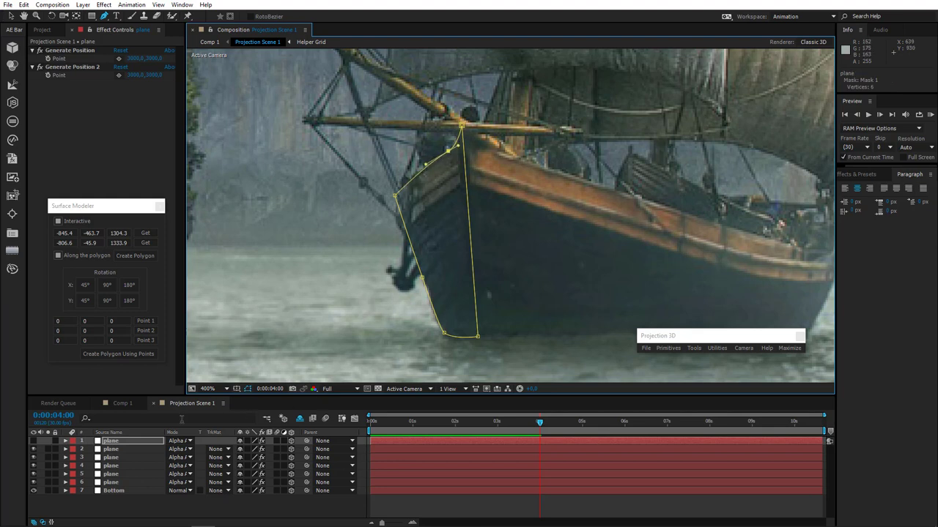
left_click(34, 445)
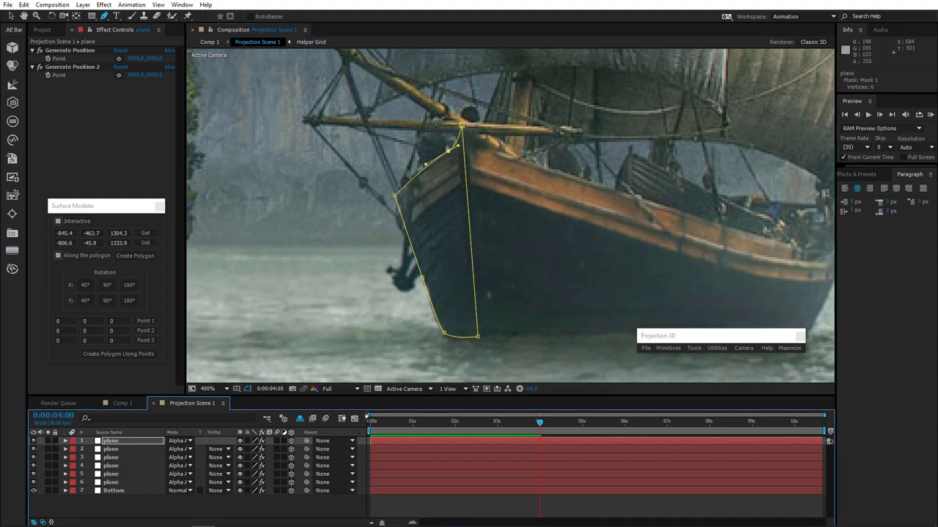
Step: Set the Bottom layer's Generate Position point at the waterline below the hull and generate a plane from that point
scroll(503, 213, "down", 3)
scroll(538, 189, "up", 1)
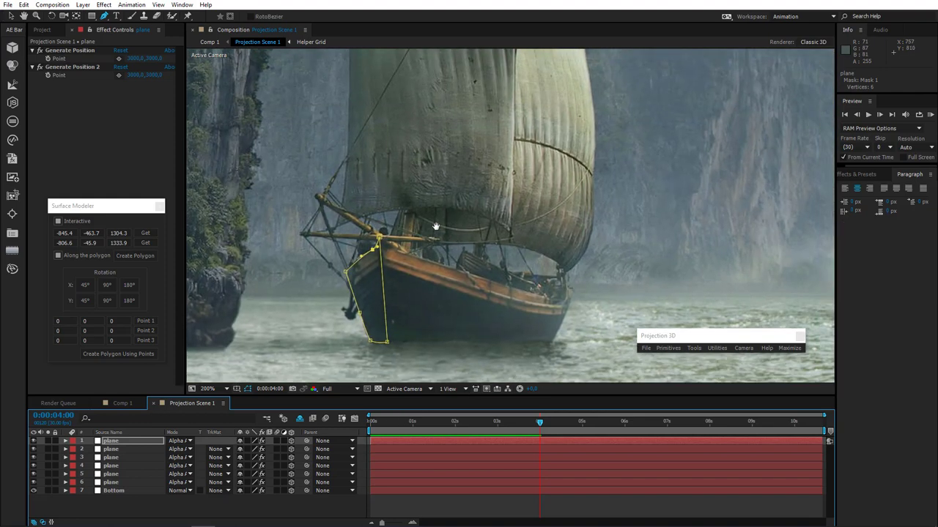
left_click(116, 491)
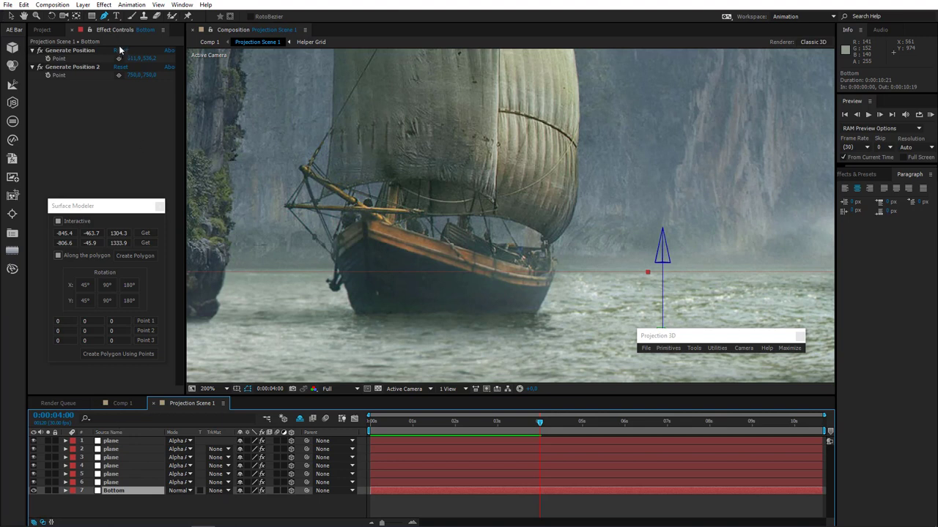
left_click(120, 60)
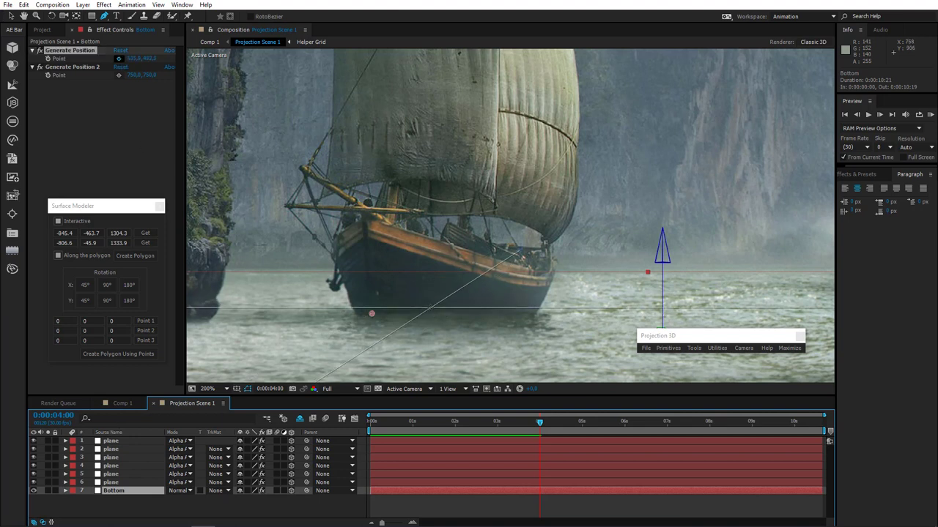
left_click(427, 311)
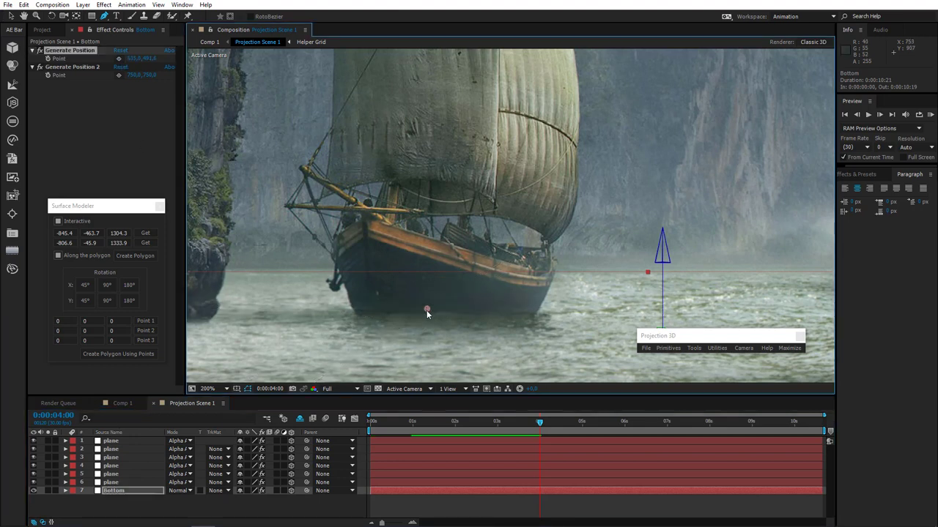
left_click(693, 349)
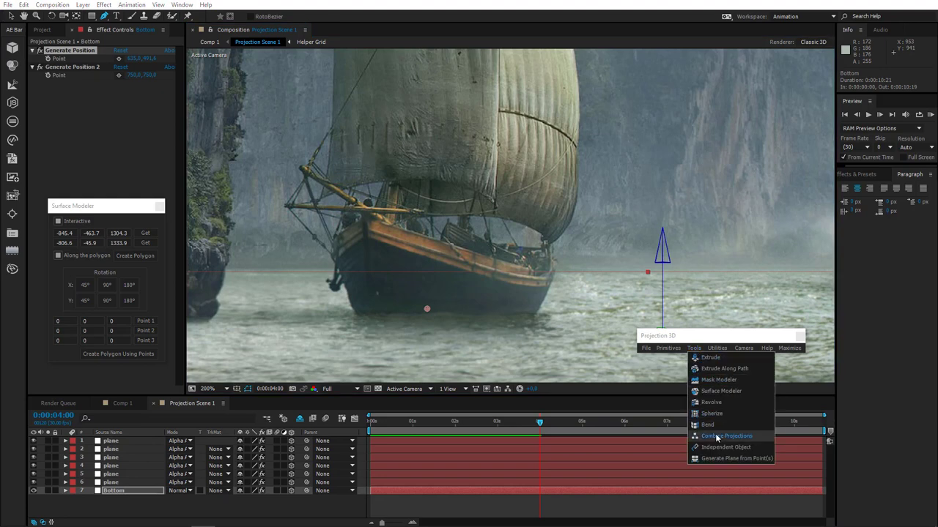
left_click(716, 459)
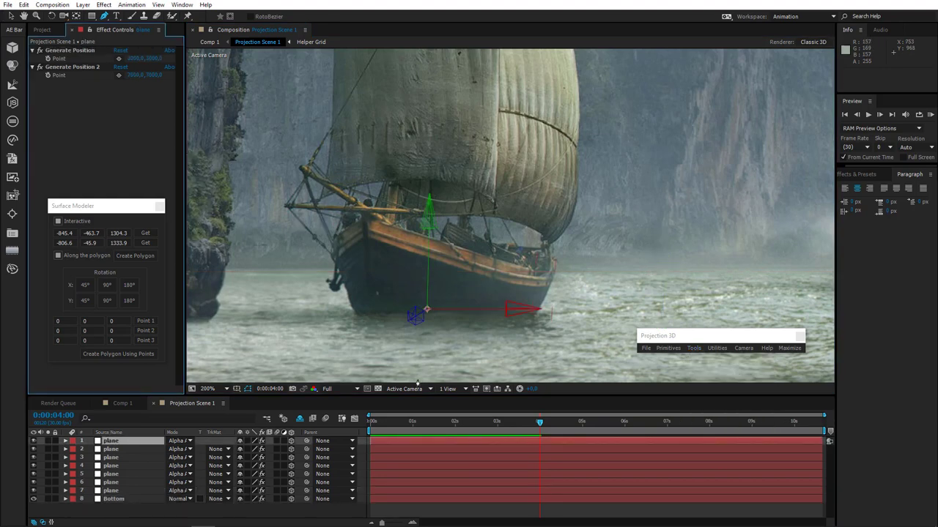
Step: Shift the new plane along its X axis toward the ship's bow in the Top view
left_click(403, 389)
left_click(418, 356)
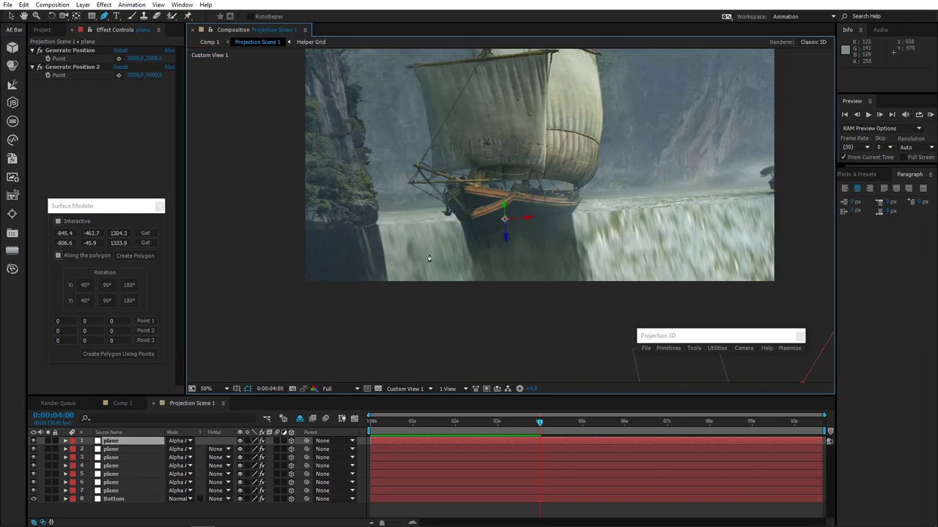
left_click(399, 389)
left_click(406, 313)
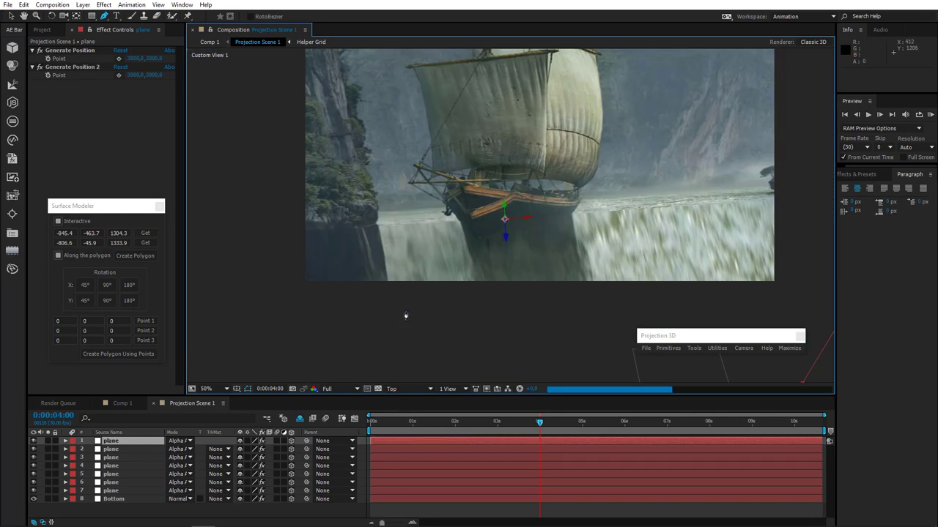
scroll(439, 286, "up", 2)
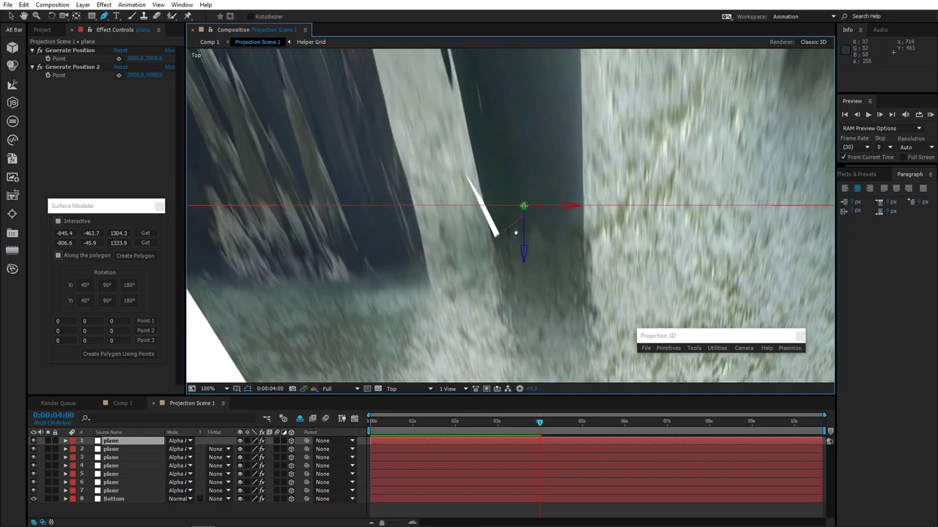
left_click(11, 15)
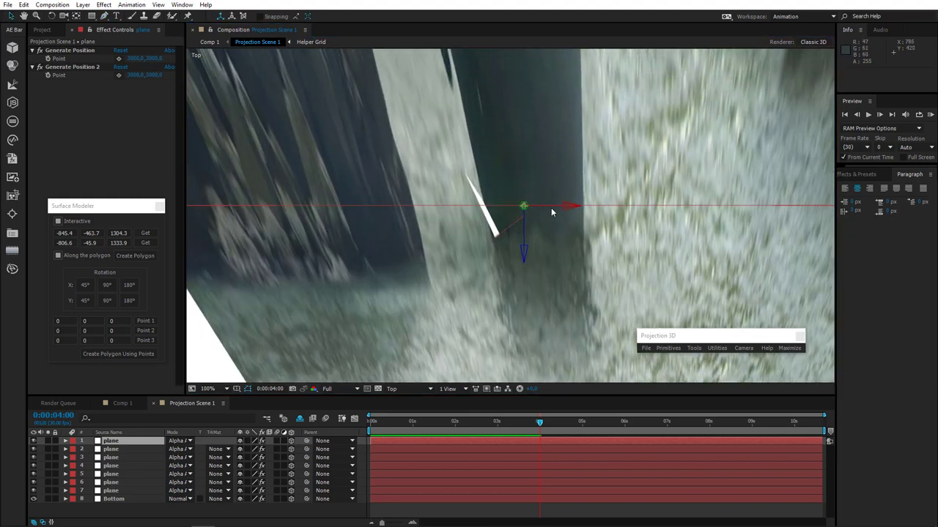
left_click_drag(555, 209, 516, 219)
Step: Rotate the new plane 6° about Y and move it about 27 px along its Z axis
left_click(51, 16)
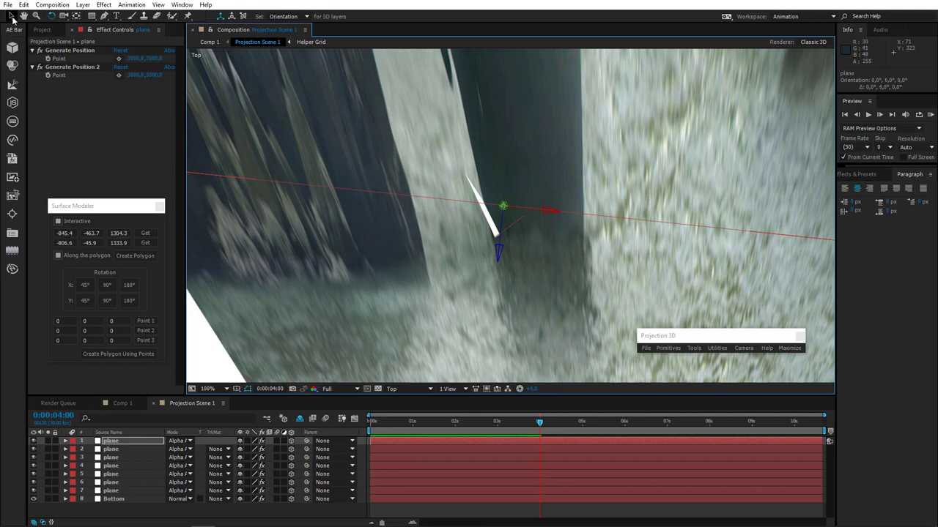
key("v")
left_click_drag(501, 251, 497, 261)
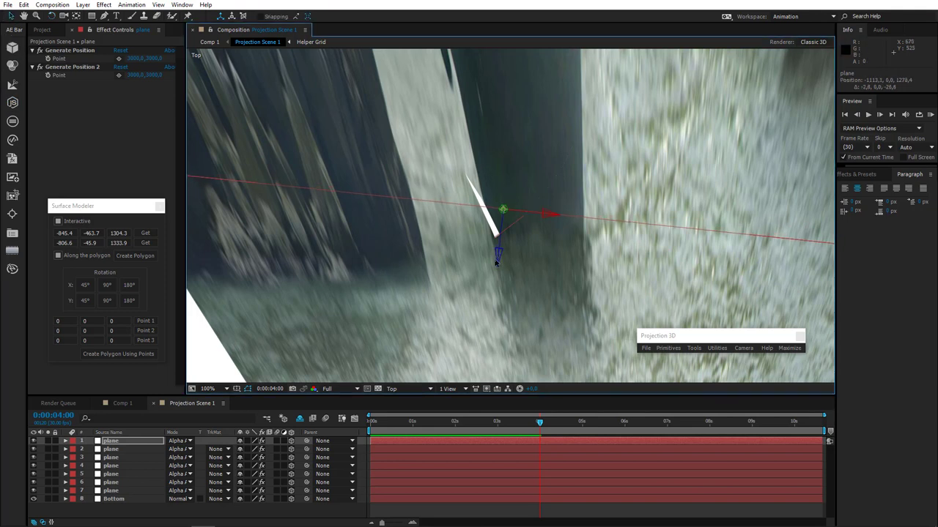
Step: Return to Active Camera and start a Pen tool mask on the new plane, tracing the front sail's right edge up to the yard
left_click(403, 389)
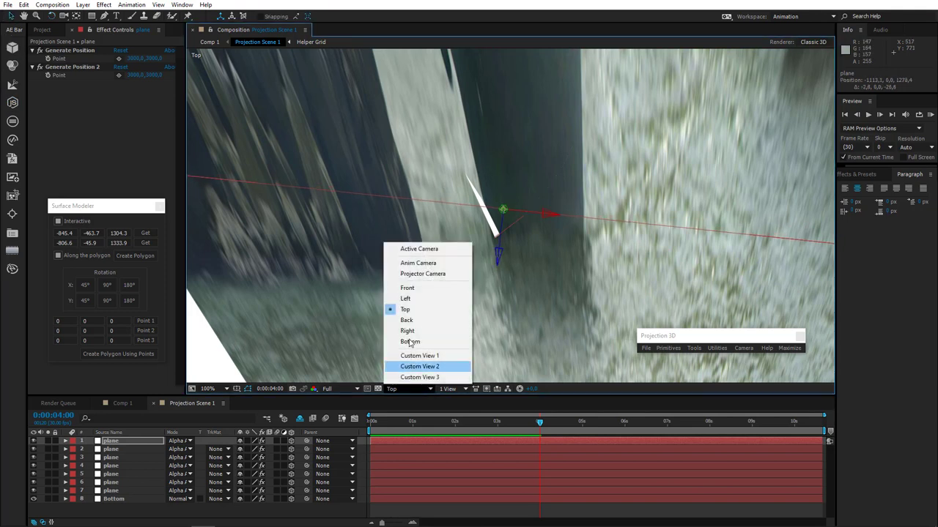
left_click(421, 252)
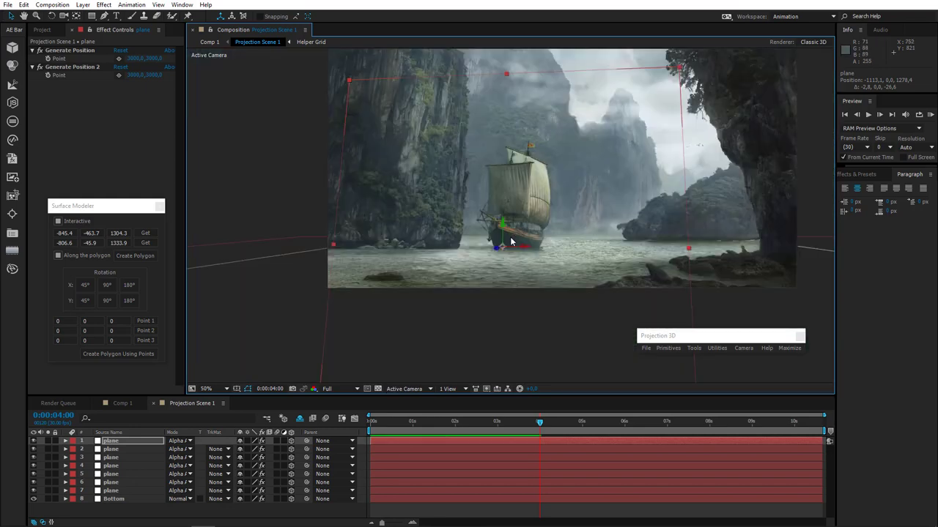
scroll(511, 242, "up", 6)
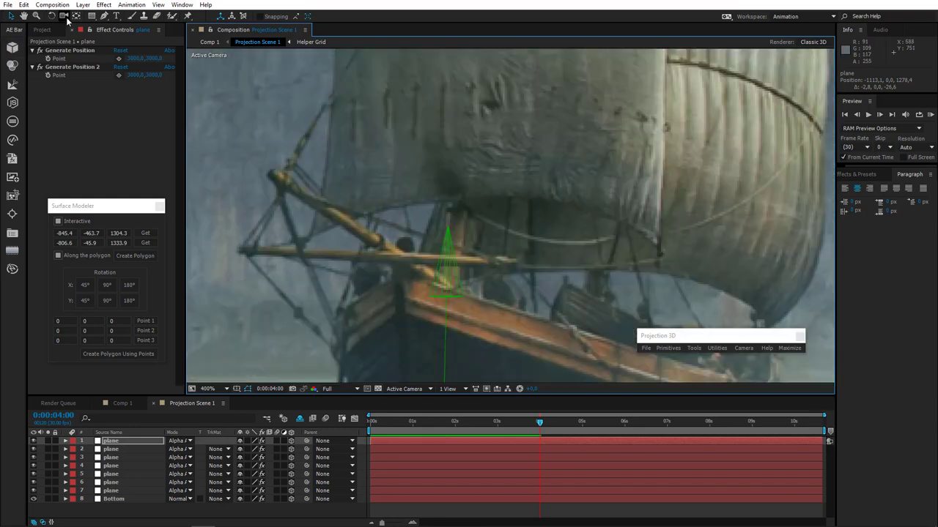
left_click(104, 16)
scroll(572, 253, "down", 2)
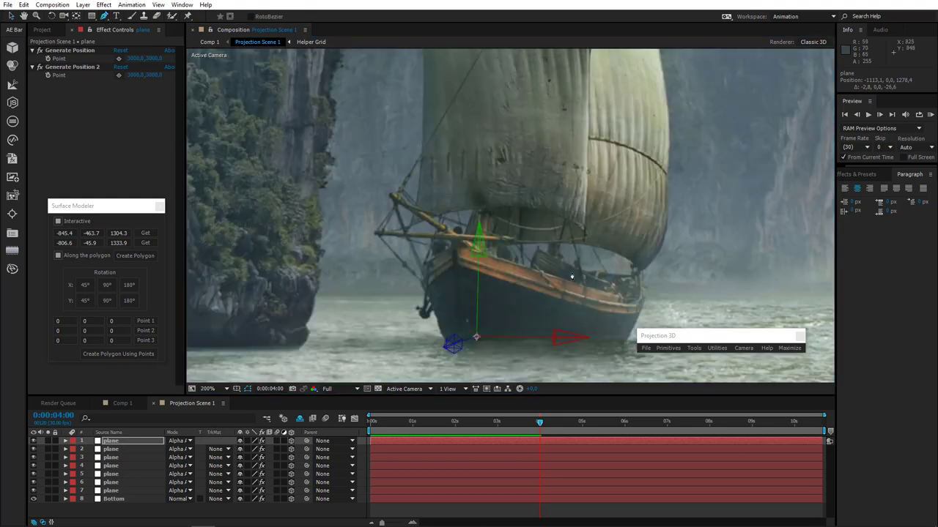
left_click_drag(572, 277, 560, 337)
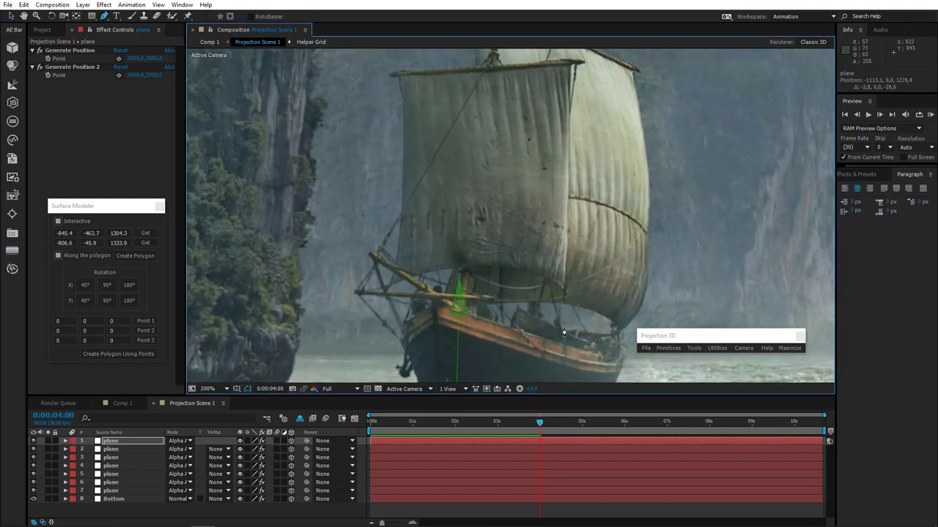
left_click(562, 301)
left_click(569, 204)
left_click(570, 137)
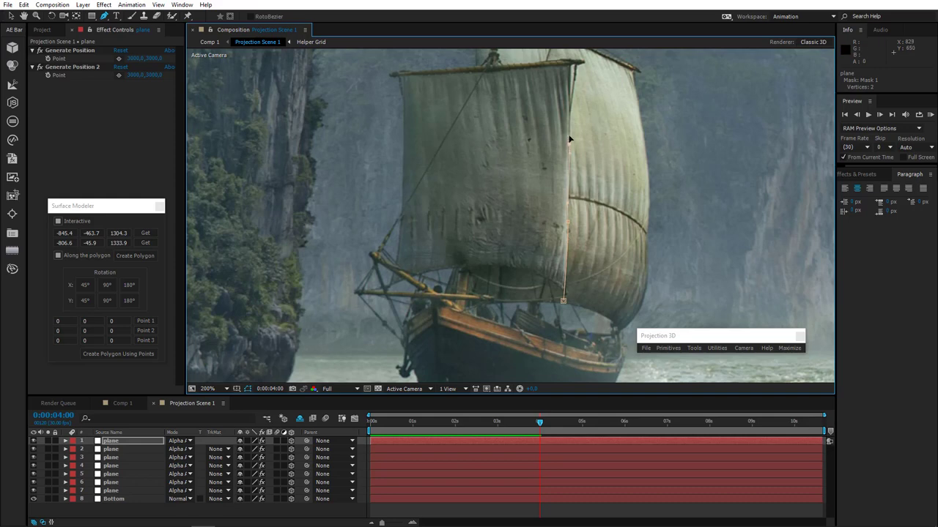
scroll(579, 96, "up", 2)
left_click(528, 254)
left_click(530, 208)
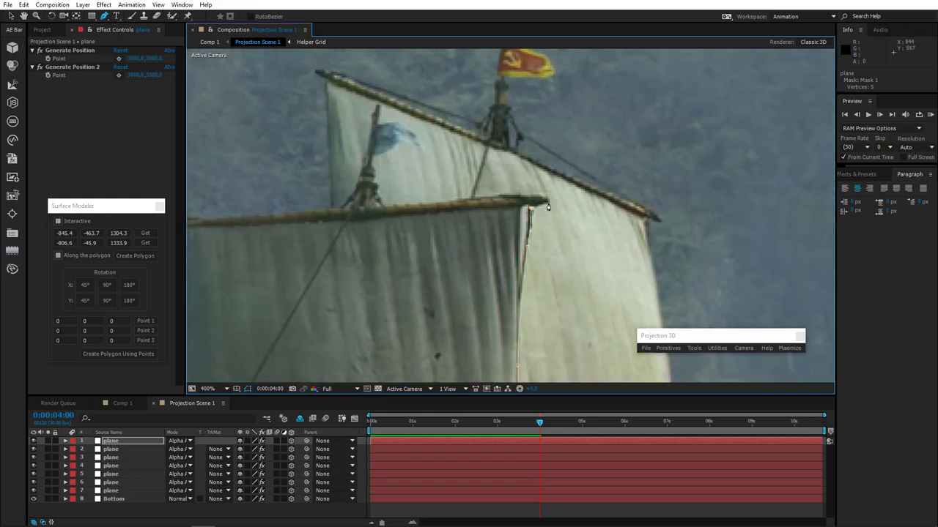
Step: Continue the sail mask along the top of the yard, around the masthead and blue flag, to the yard's far left end
left_click(494, 196)
left_click(384, 206)
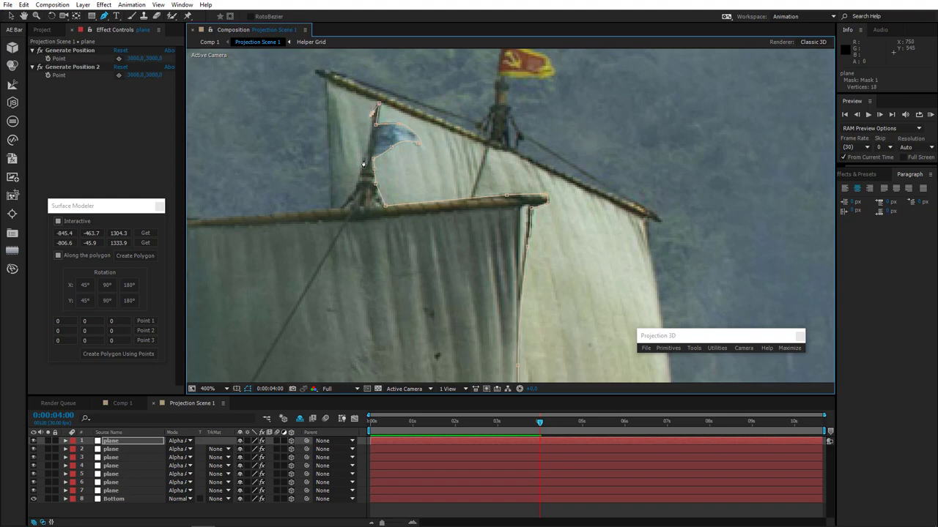
left_click_drag(337, 217, 525, 224)
left_click(390, 227)
left_click(367, 228)
left_click(347, 237)
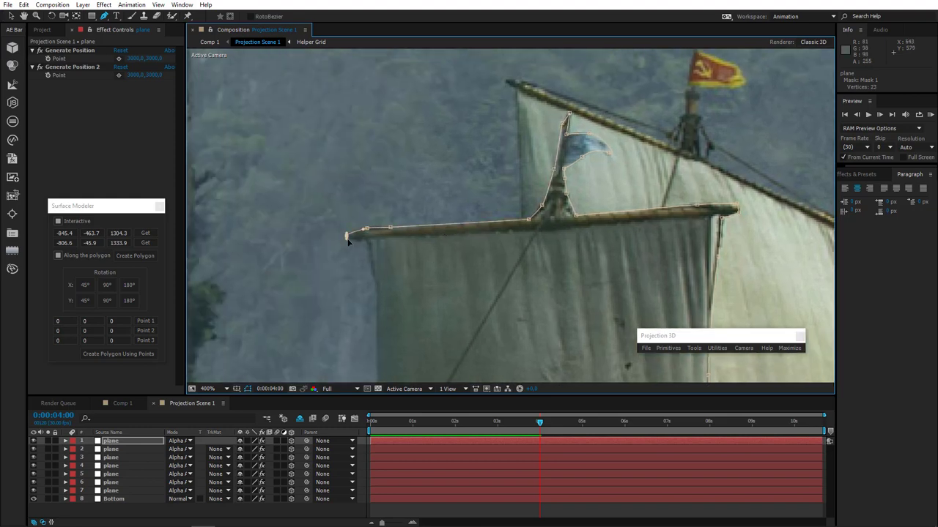
left_click(359, 242)
left_click(368, 246)
Step: Trace the mask down the front sail's left edge to its lower left corner near the bowsprit
scroll(372, 293, "down", 5)
left_click(349, 120)
left_click(348, 220)
scroll(344, 235, "down", 3)
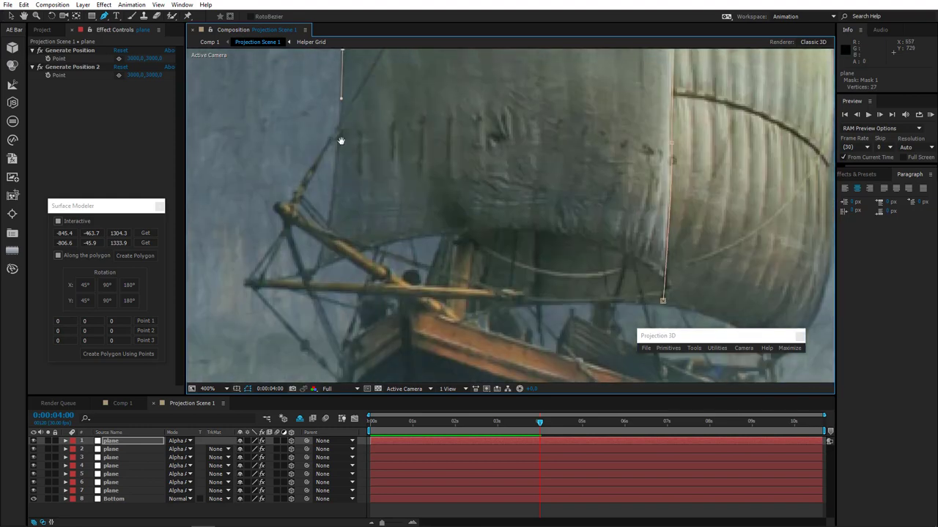
left_click(319, 253)
left_click(271, 274)
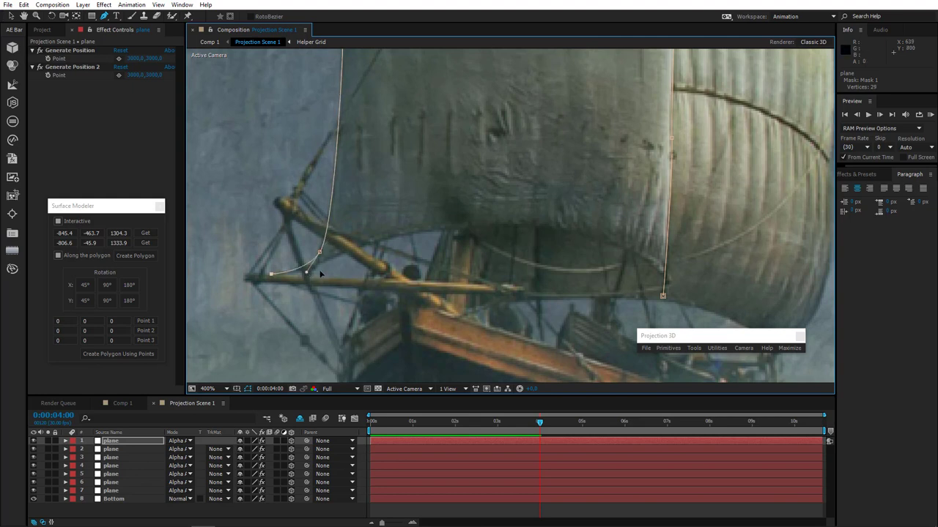
Step: Follow the curved lower edge of the front sail and close the mask at its starting vertex
left_click(389, 241)
left_click(537, 226)
left_click(614, 247)
left_click(656, 269)
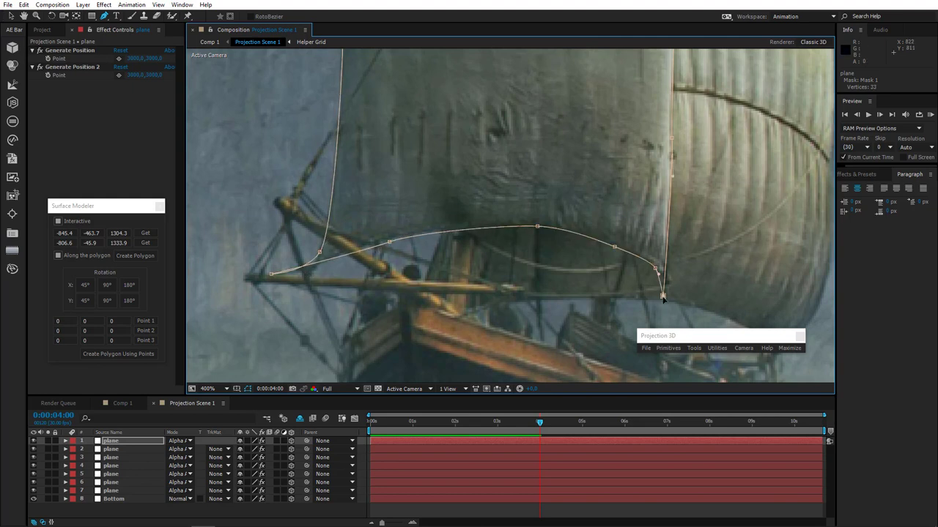
left_click(663, 296)
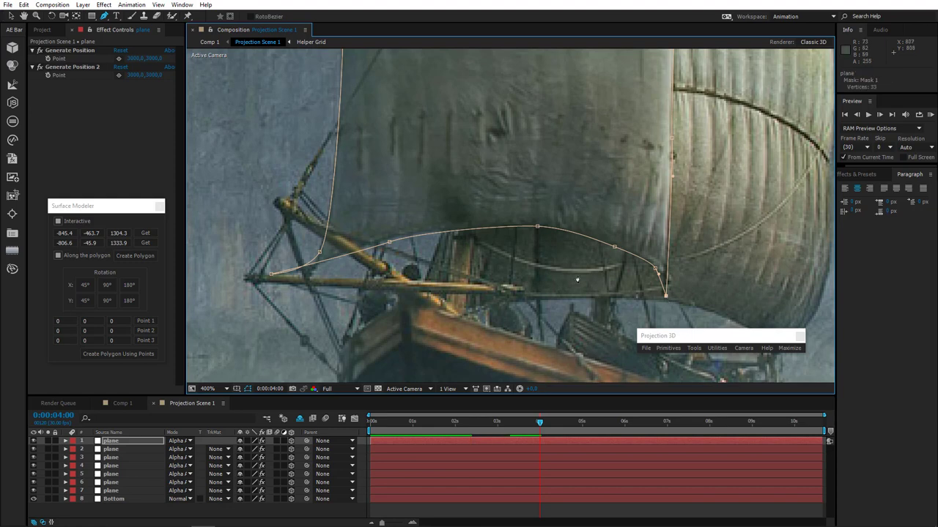
Step: Check the masked sail plane against the hull in Custom View 1 and select its layer
key("slash")
left_click_drag(411, 282, 435, 260)
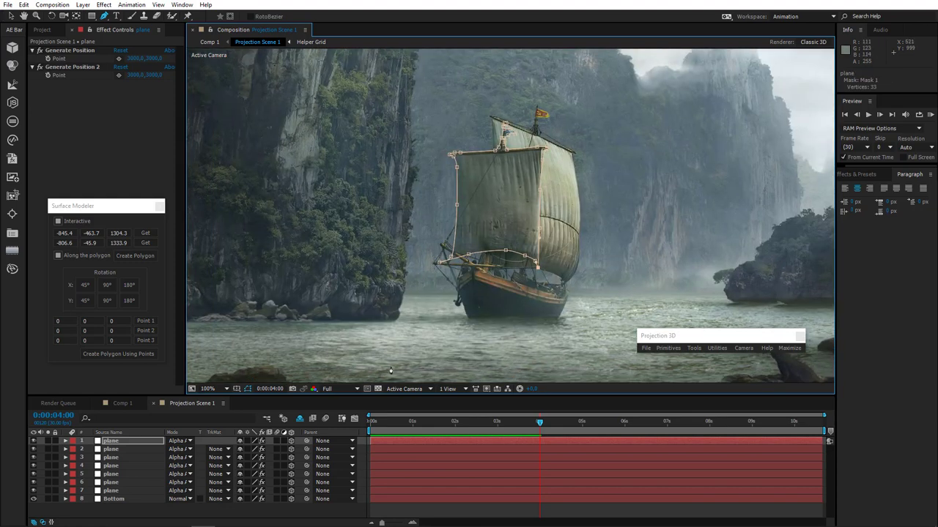
left_click(405, 388)
left_click(429, 356)
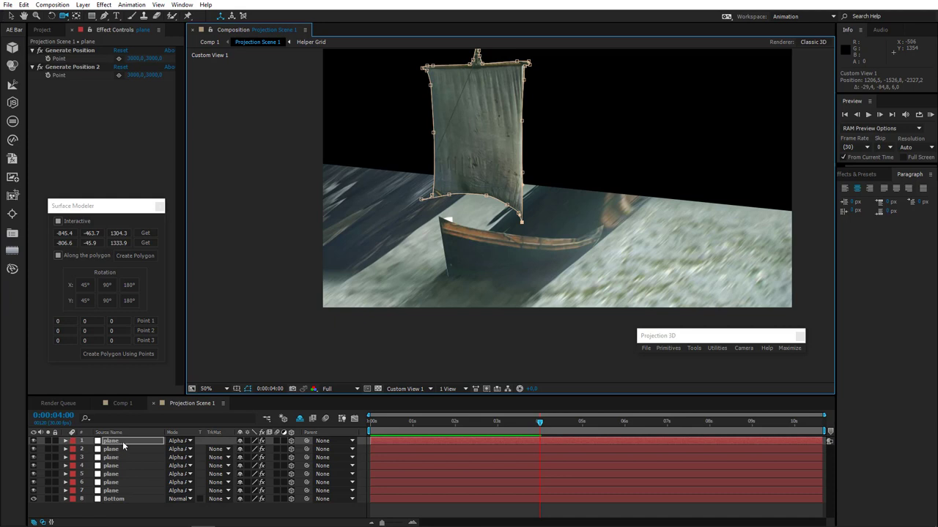
left_click(123, 441)
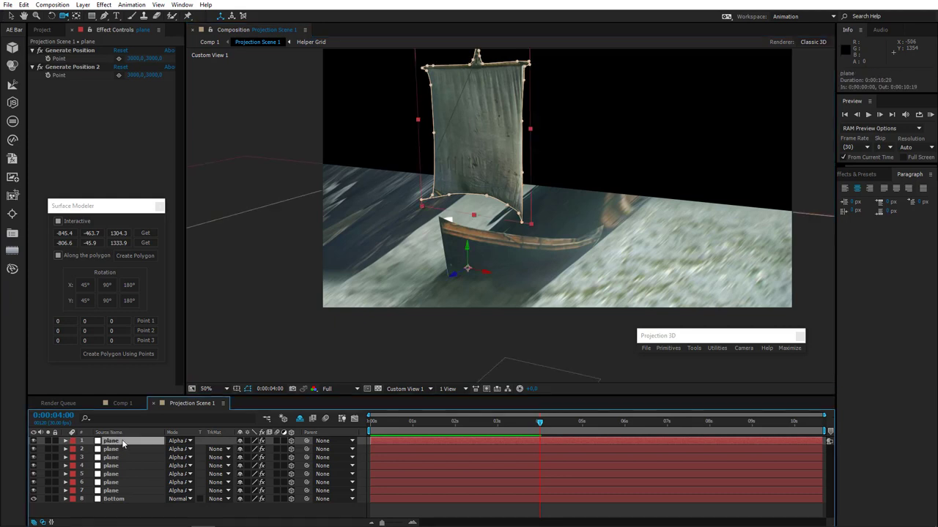
Step: Duplicate the front sail plane and move the copy backward along the hull to the rear sail's position, checking it in Top view
key("ctrl+d")
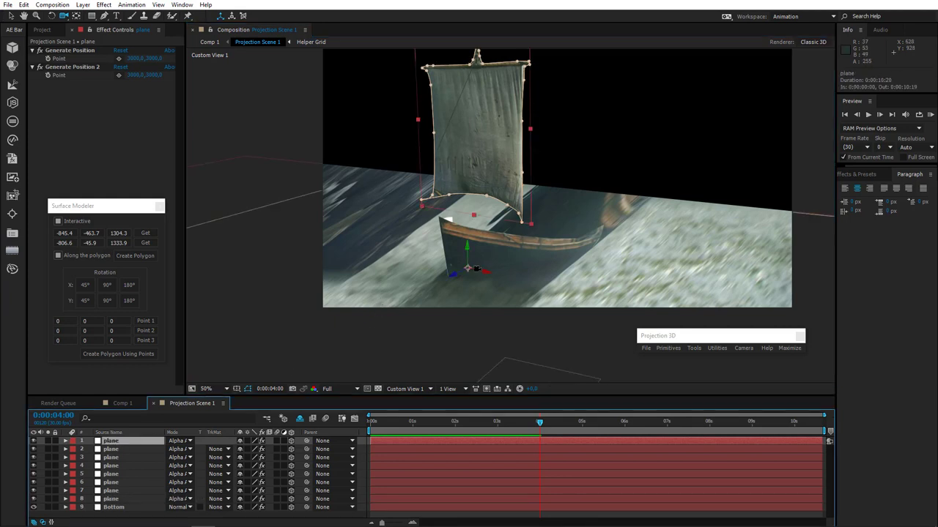
left_click(11, 16)
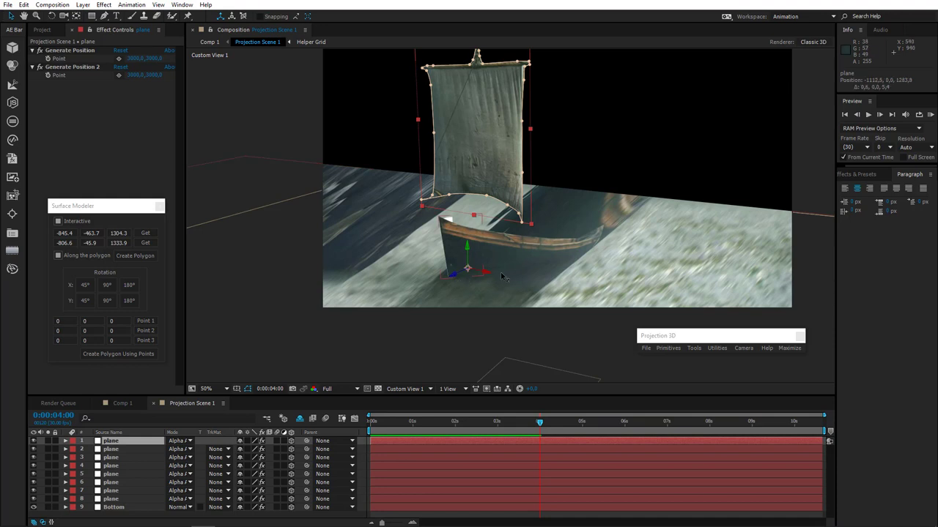
left_click_drag(454, 277, 639, 258)
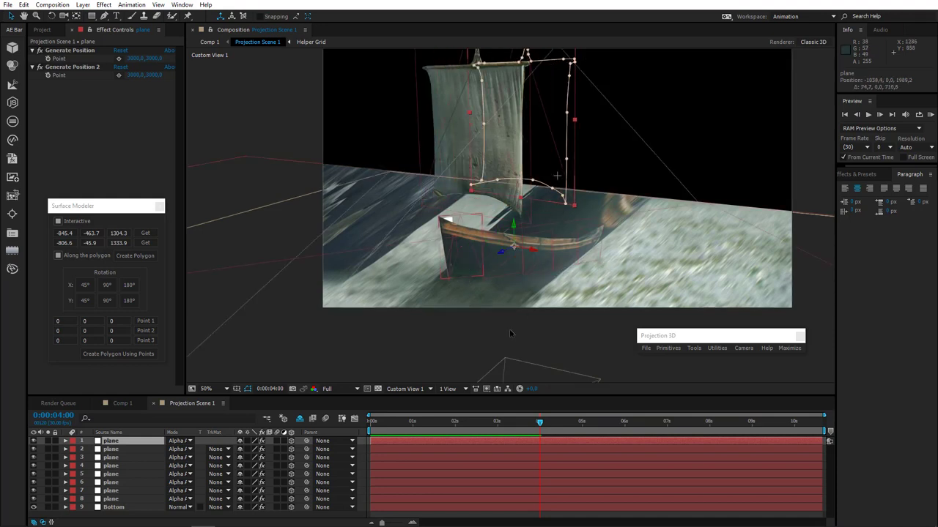
left_click(410, 389)
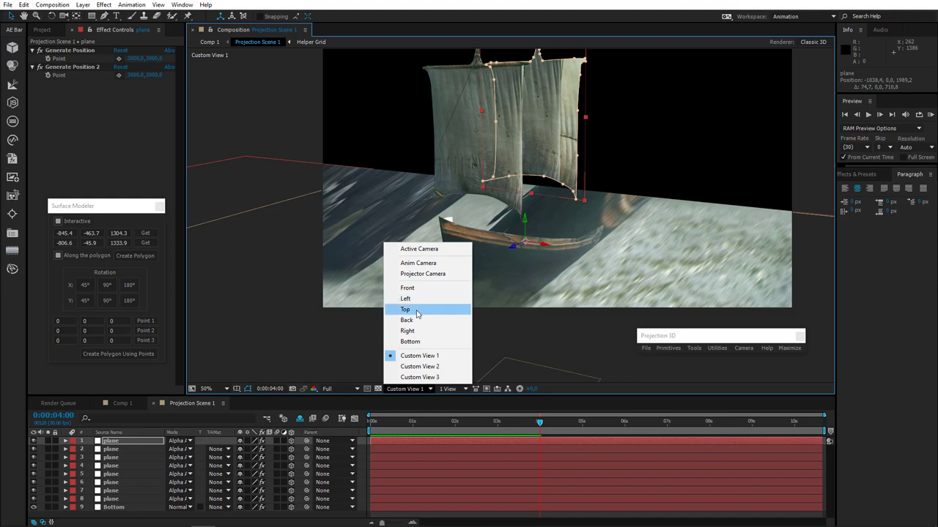
left_click(406, 309)
Step: Return to Active Camera and remove the copied sail mask from the duplicated plane
left_click(409, 389)
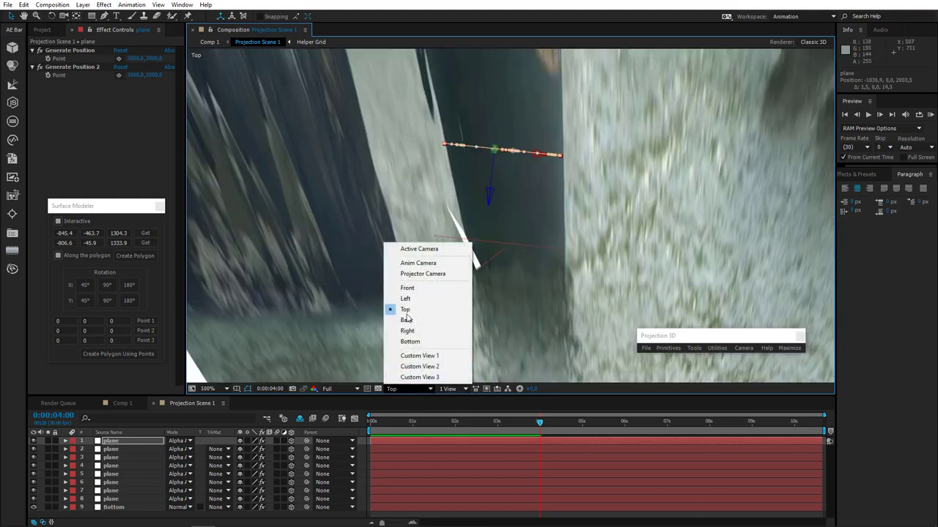
left_click(425, 249)
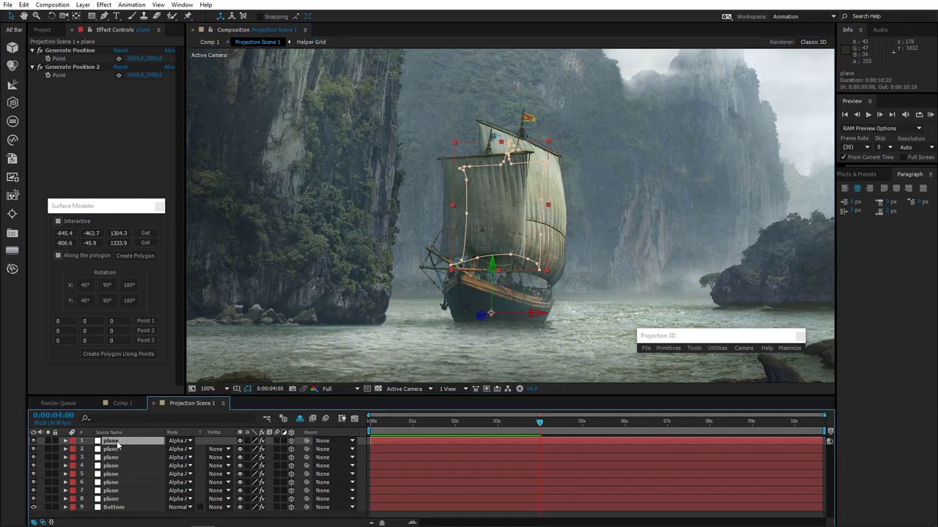
left_click(118, 444)
left_click(569, 280)
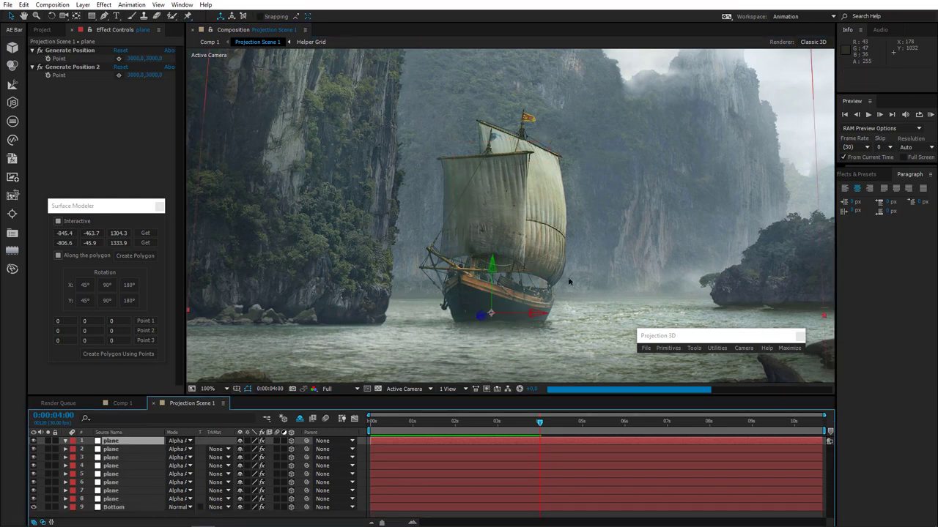
Step: Start a Pen mask at the ship's stern and trace up the rear sail's right edge to its upper right corner
left_click(104, 16)
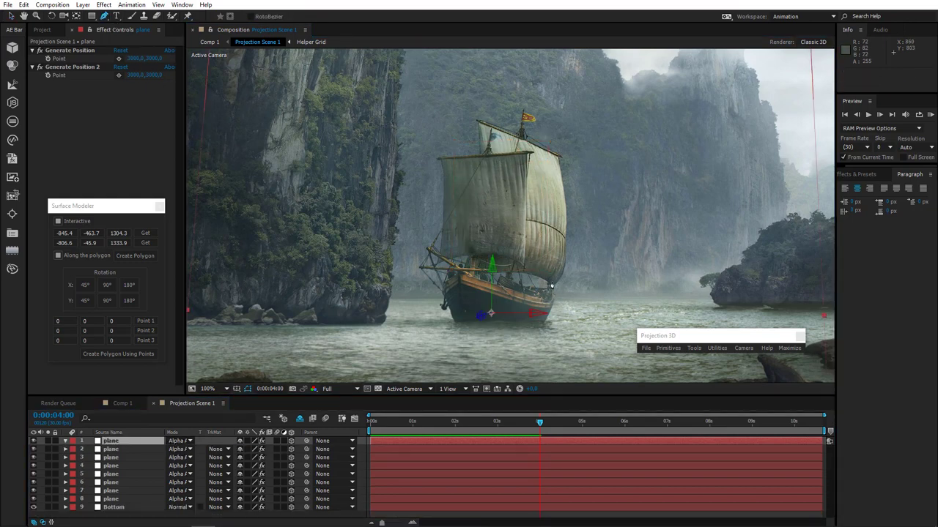
scroll(571, 297, "up", 2)
left_click(511, 301)
left_click(509, 291)
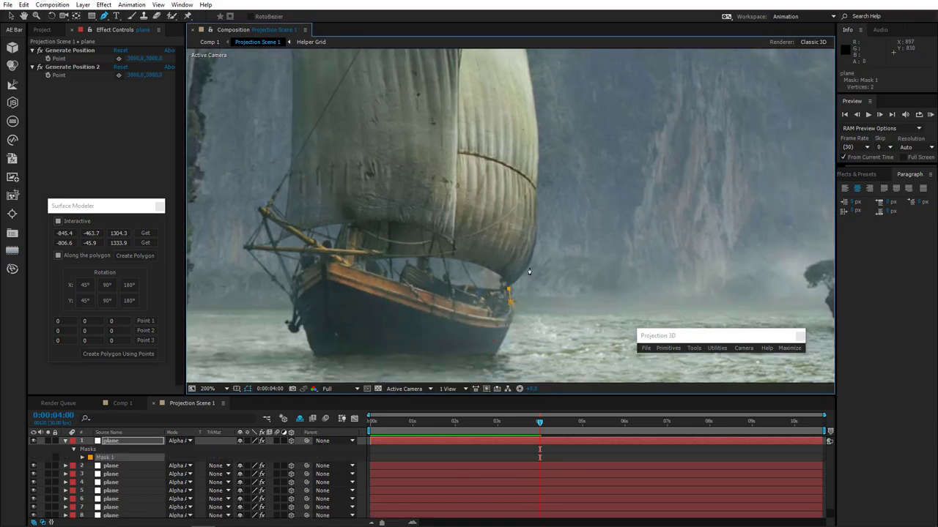
scroll(539, 149, "down", 1)
left_click(523, 204)
left_click(517, 164)
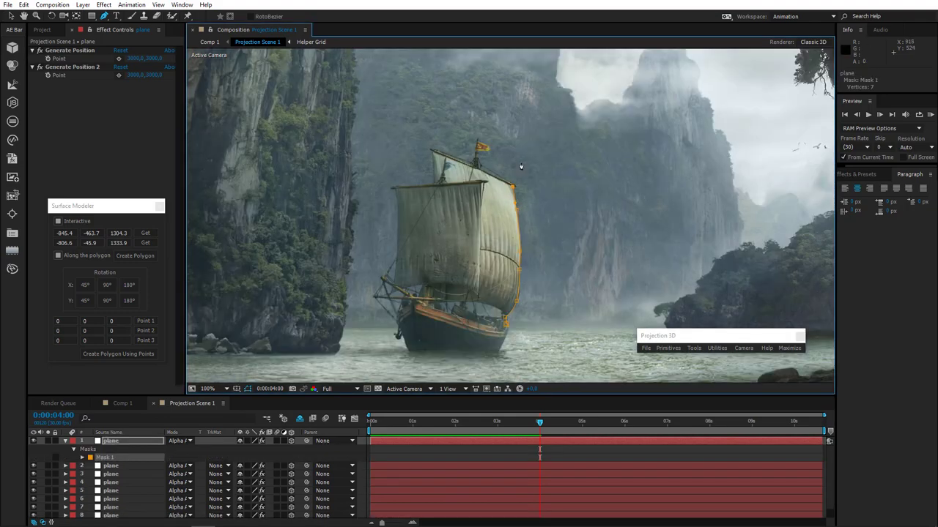
Step: Continue the mask along the rear sail's slanted yard, around the masthead and red flag, to the yard's far left end
scroll(480, 237, "up", 4)
left_click(507, 249)
left_click(365, 178)
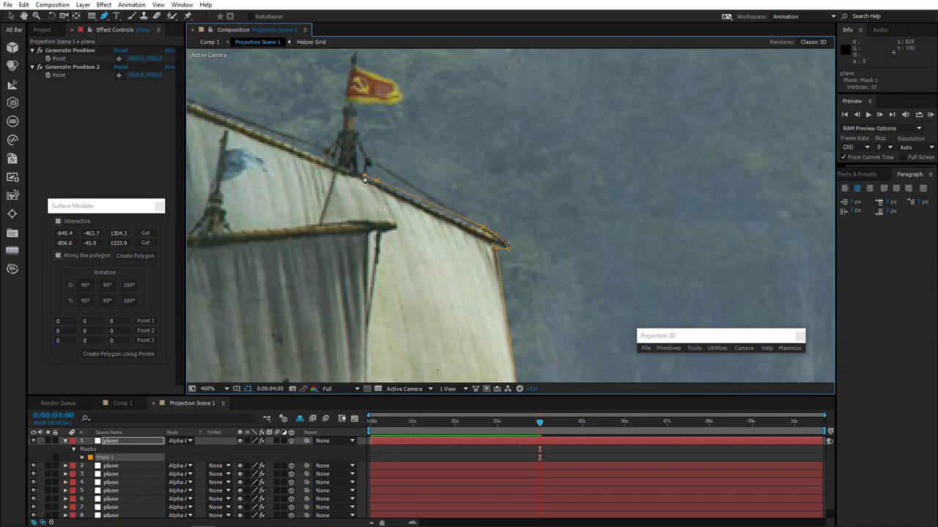
left_click(365, 74)
left_click_drag(366, 73, 385, 156)
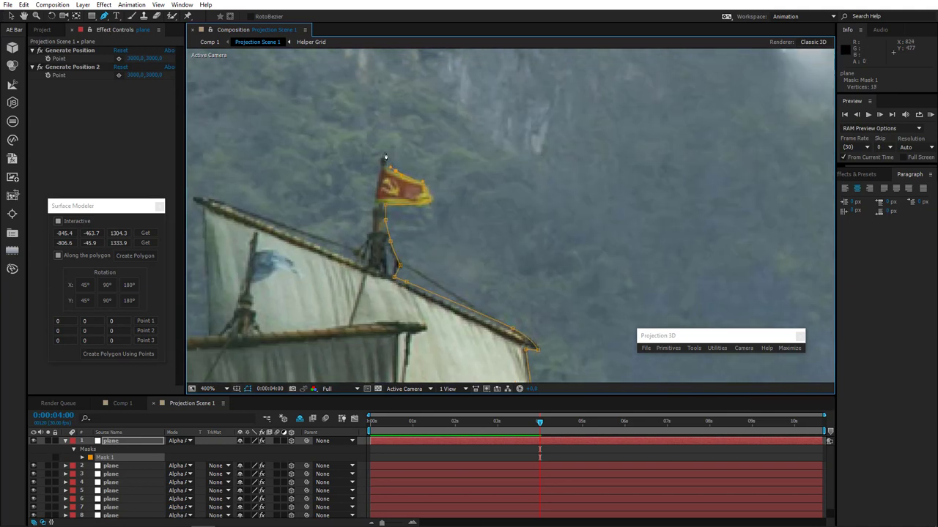
left_click(348, 262)
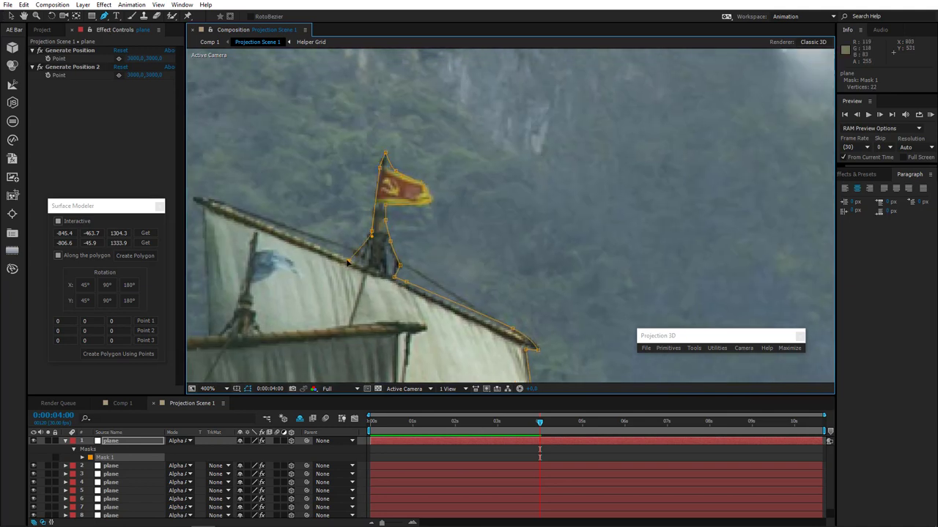
left_click(195, 202)
Step: Trace the mask down the rear sail's left side, behind the front sail, to the hull rail near the bow
scroll(328, 272, "down", 2)
left_click(336, 304)
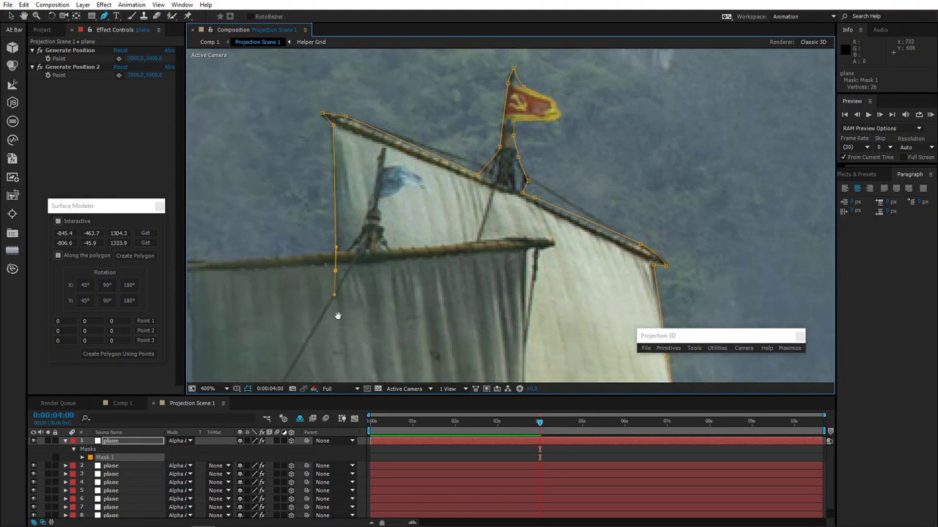
scroll(336, 304, "down", 2)
left_click(433, 220)
left_click_drag(405, 209, 415, 167)
left_click(414, 271)
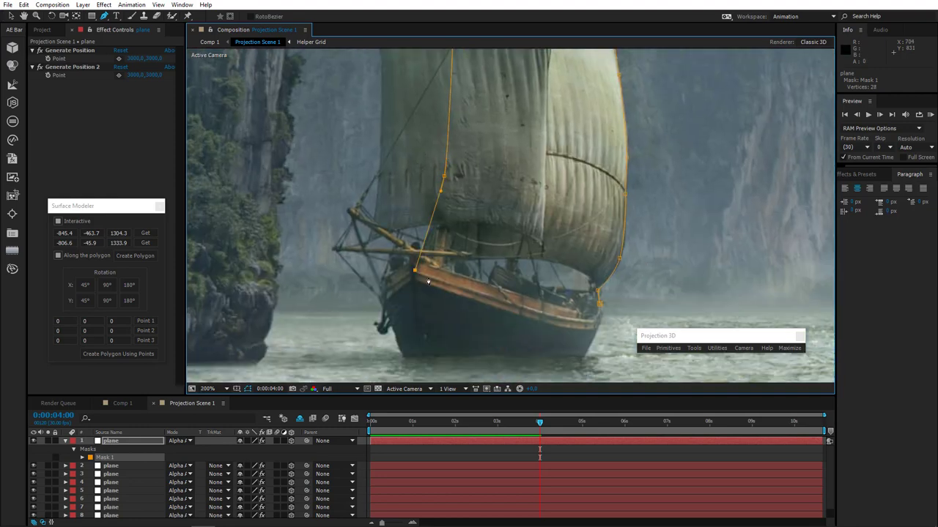
Step: Follow the rear sail's lower edge, include the stern details above the rail, and close the mask at the stern
left_click(510, 259)
left_click(556, 262)
left_click(591, 279)
left_click(588, 291)
left_click(555, 291)
left_click(566, 313)
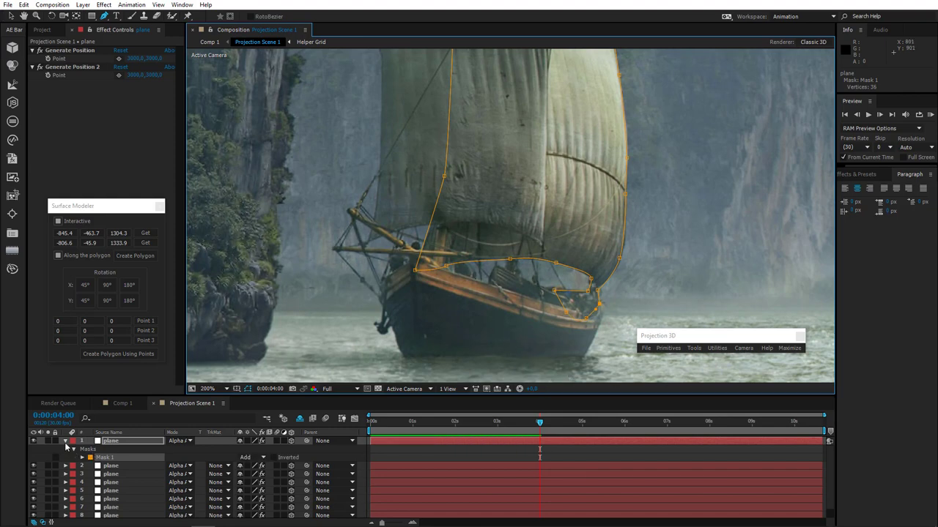
key("m")
Step: Solo all the plane layers and inspect the ship's masked shapes from Custom View 1
scroll(571, 229, "down", 4)
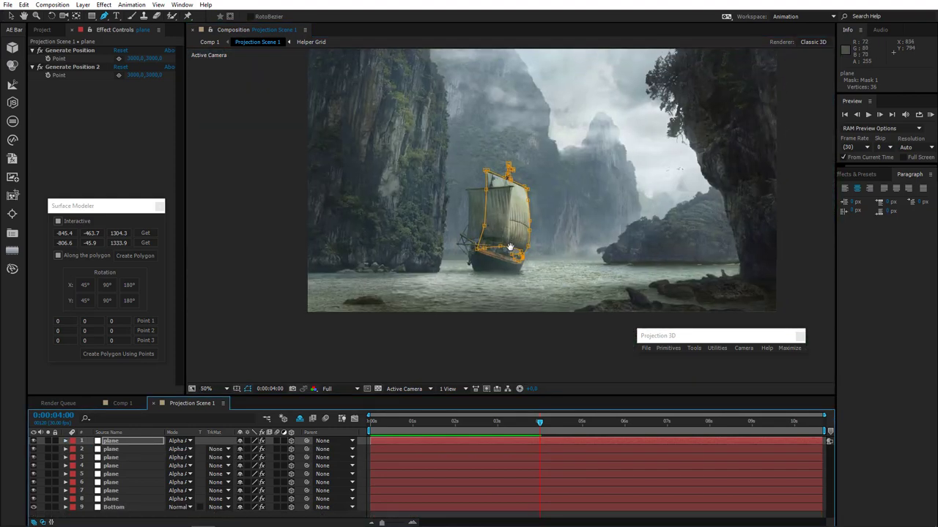
left_click(218, 390)
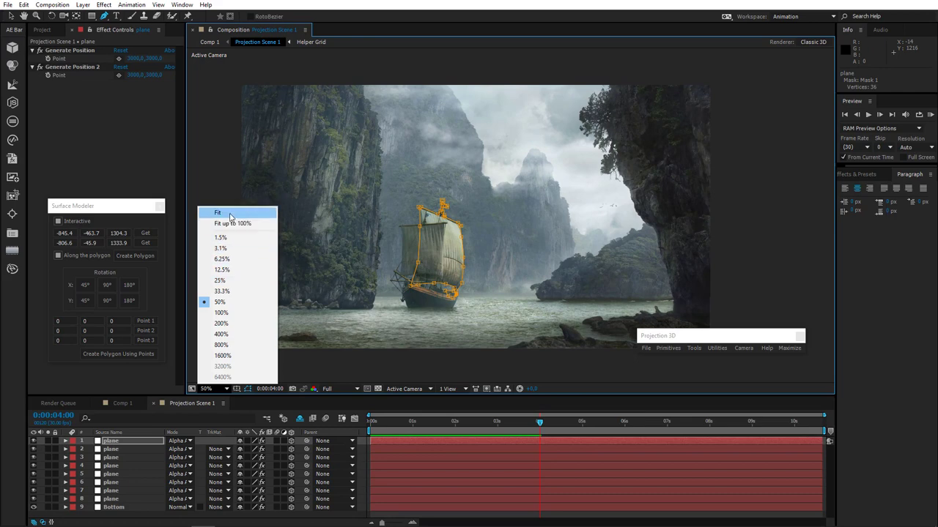
left_click(212, 223)
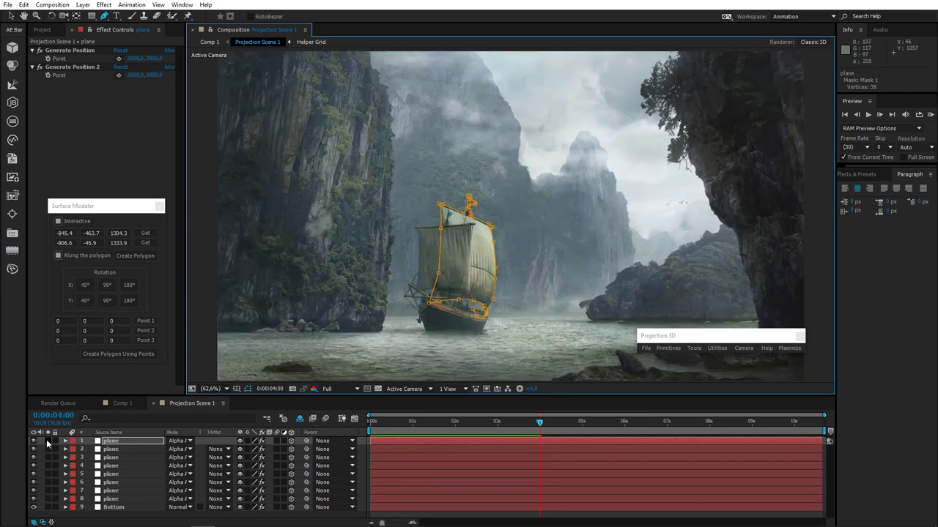
left_click_drag(47, 440, 49, 504)
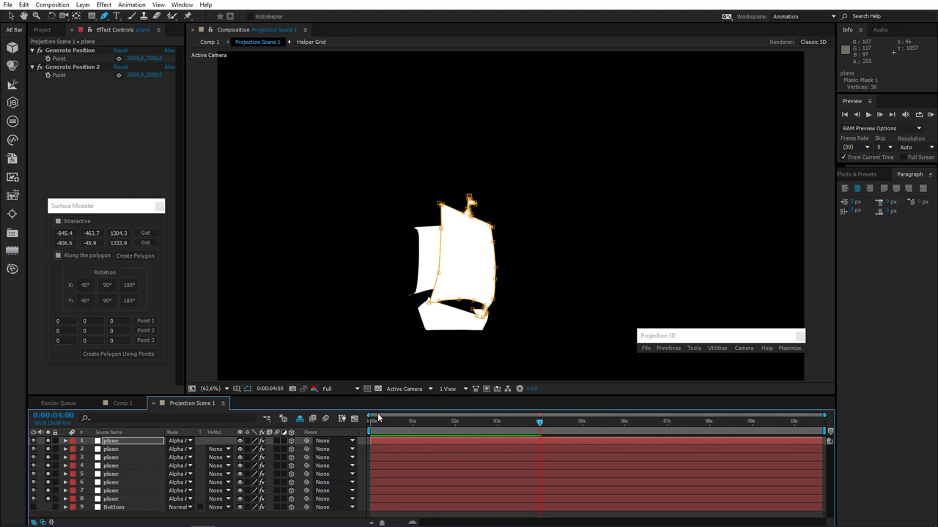
left_click(404, 389)
left_click(427, 356)
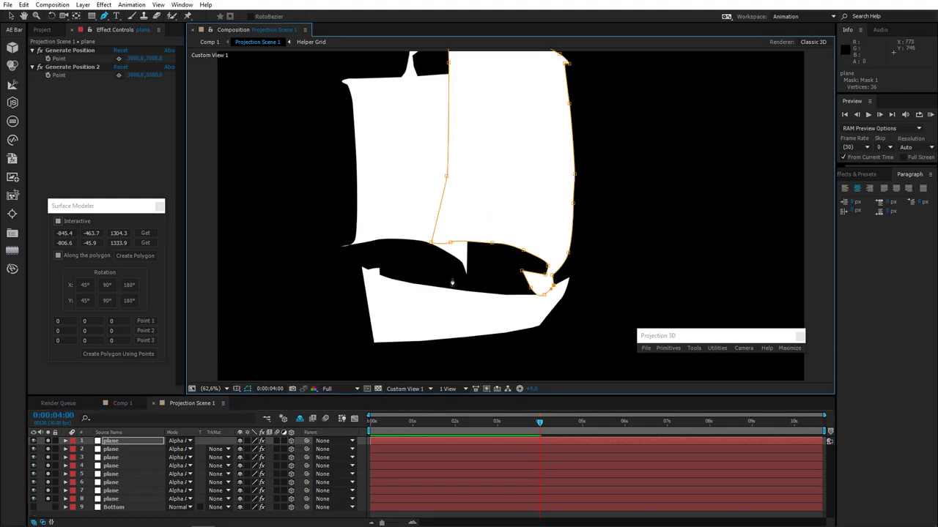
left_click(65, 15)
left_click_drag(367, 220, 430, 195)
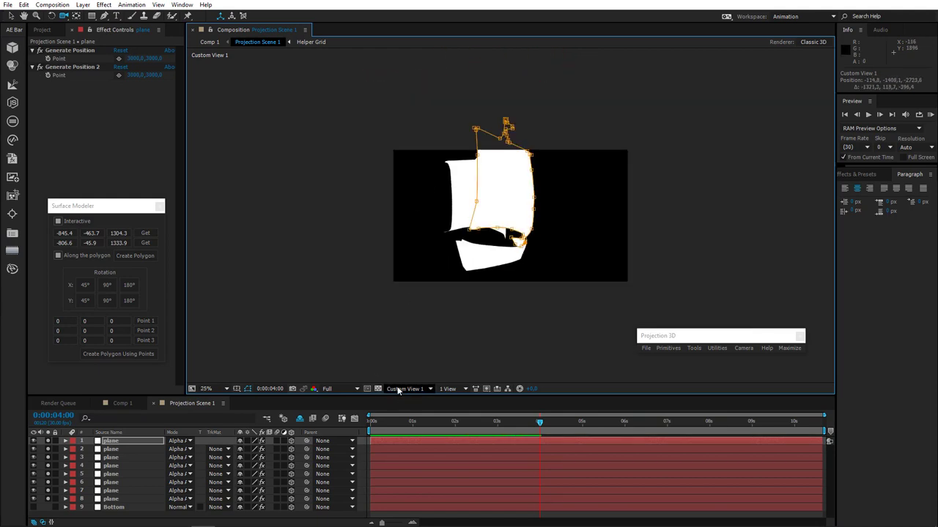
Step: Return to Active Camera, turn off solo on the plane layers, and hide the Bottom layer
left_click(398, 389)
left_click(414, 249)
key(".")
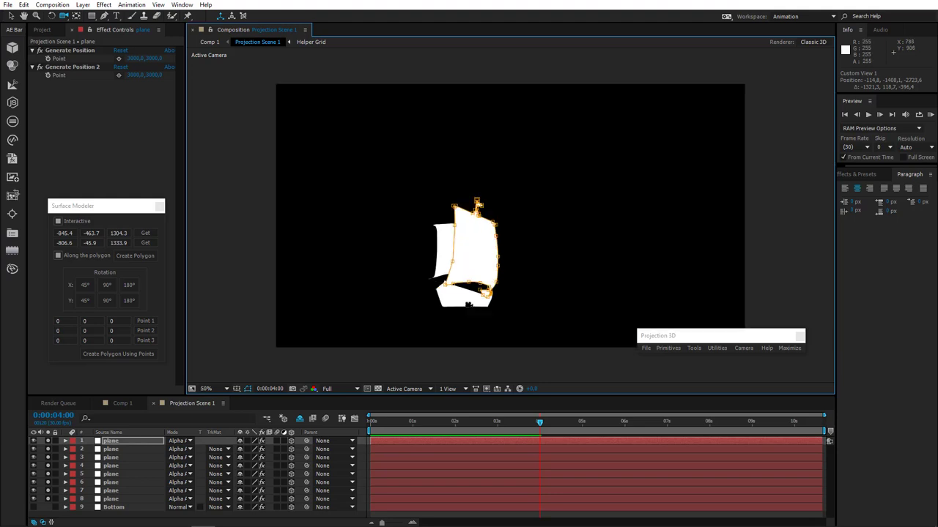
left_click(49, 499)
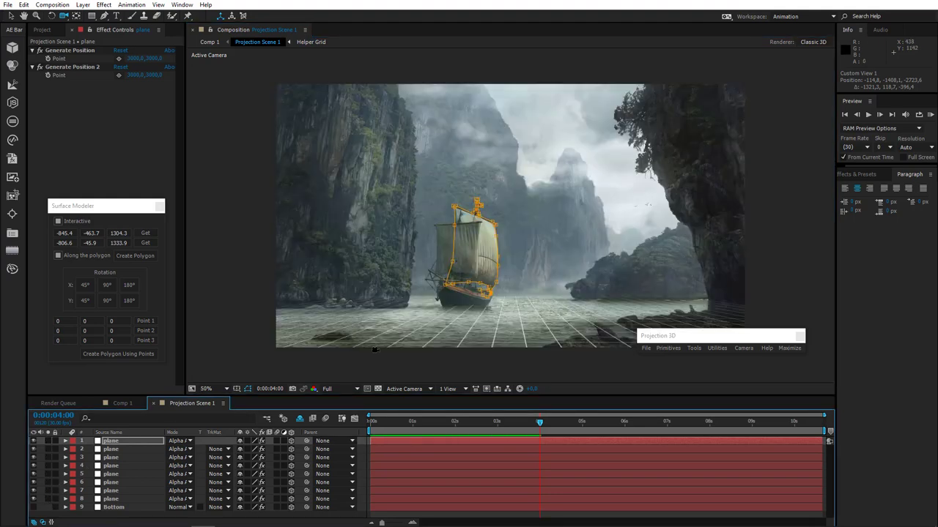
Step: Select the bow hull plane and place its first Generate Position point at the top of the bow
key(".")
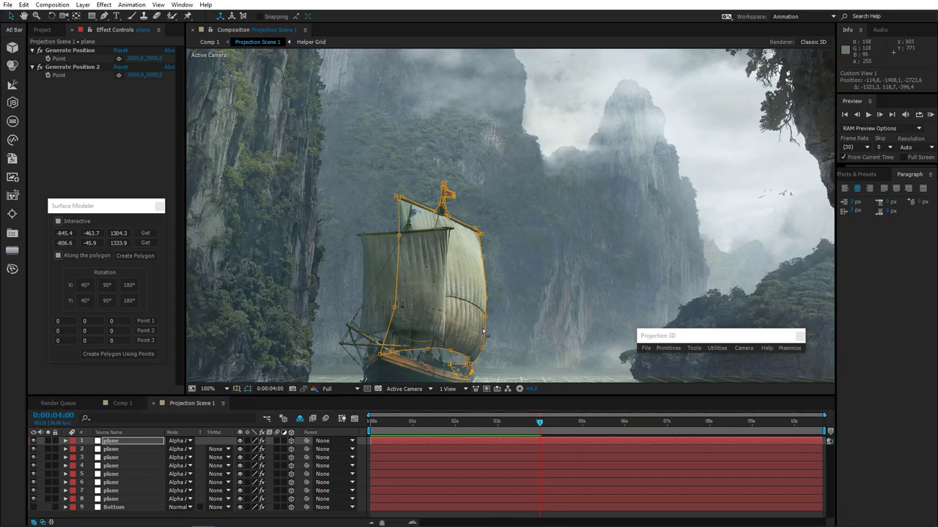
scroll(445, 293, "up", 2)
left_click_drag(444, 293, 492, 265)
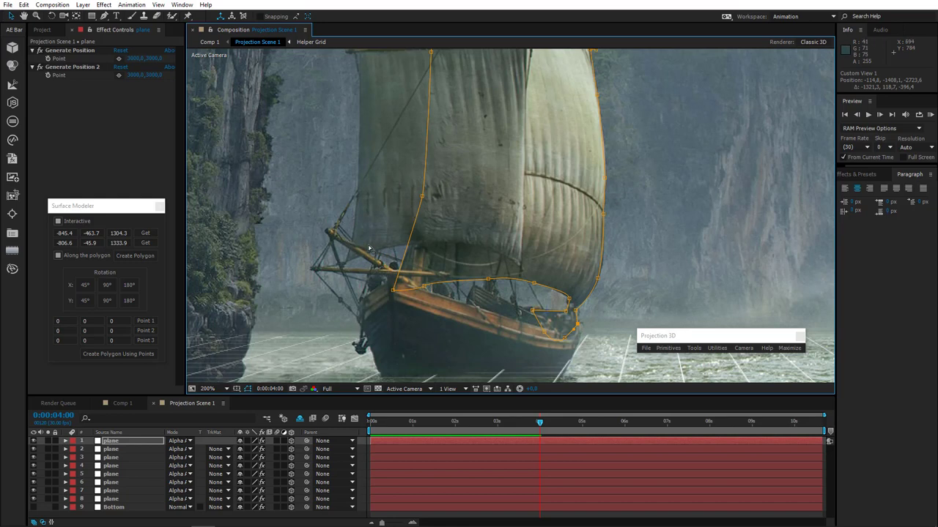
scroll(386, 280, "down", 2)
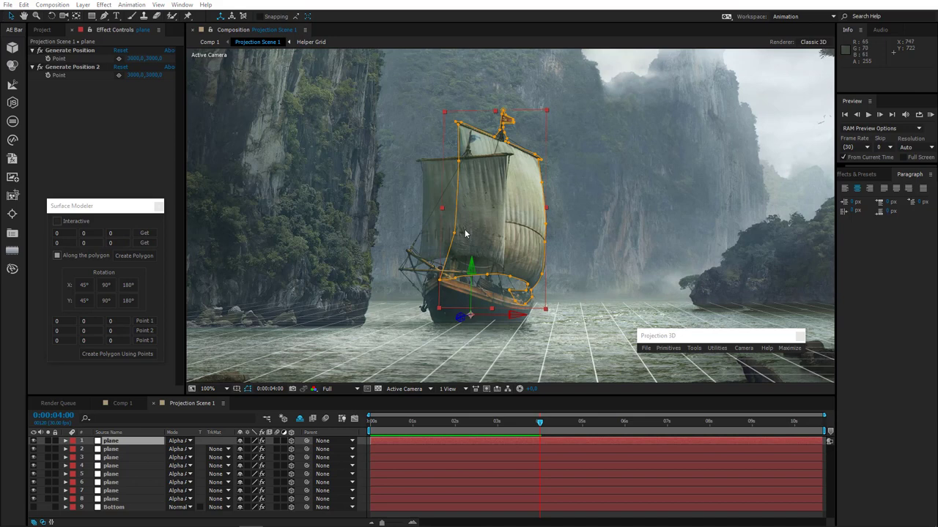
left_click(121, 501)
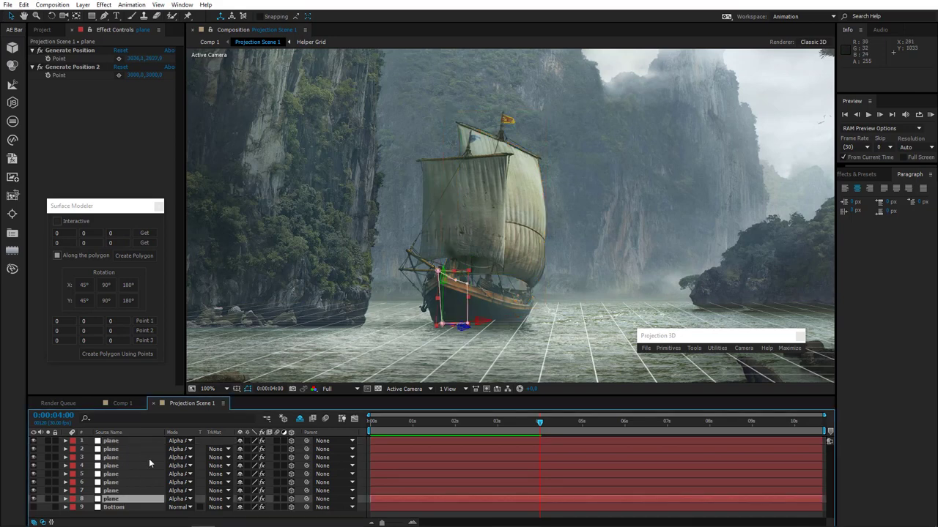
left_click(119, 59)
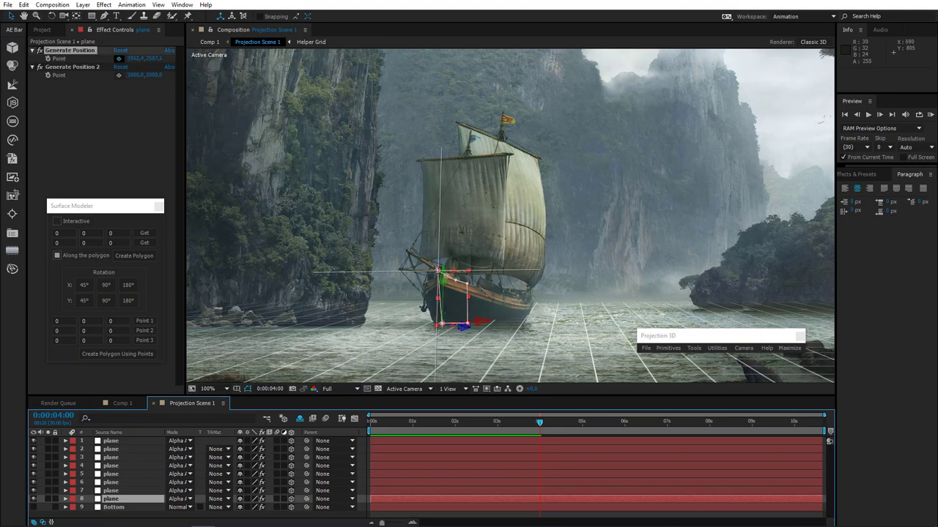
left_click(358, 317)
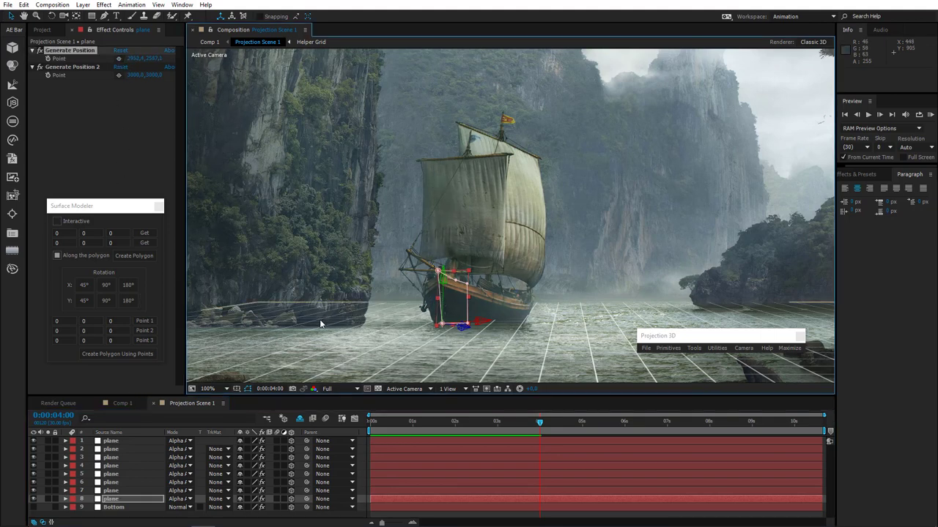
Step: Generate a new plane from the position point at the bow with Projection 3D
left_click(695, 349)
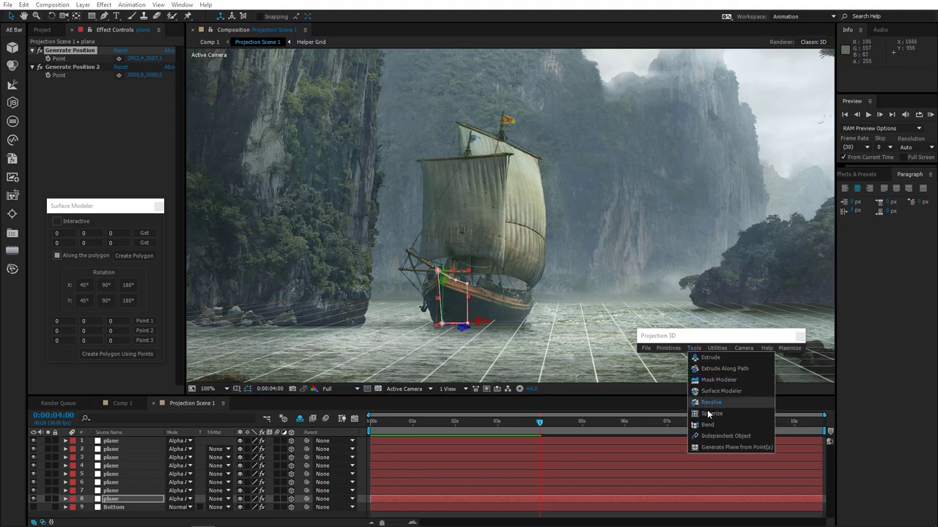
left_click(732, 446)
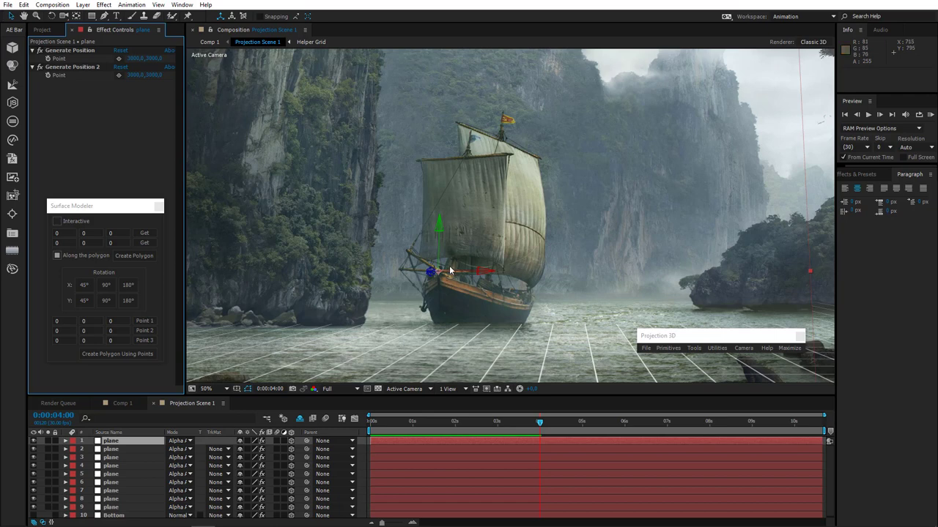
key("comma")
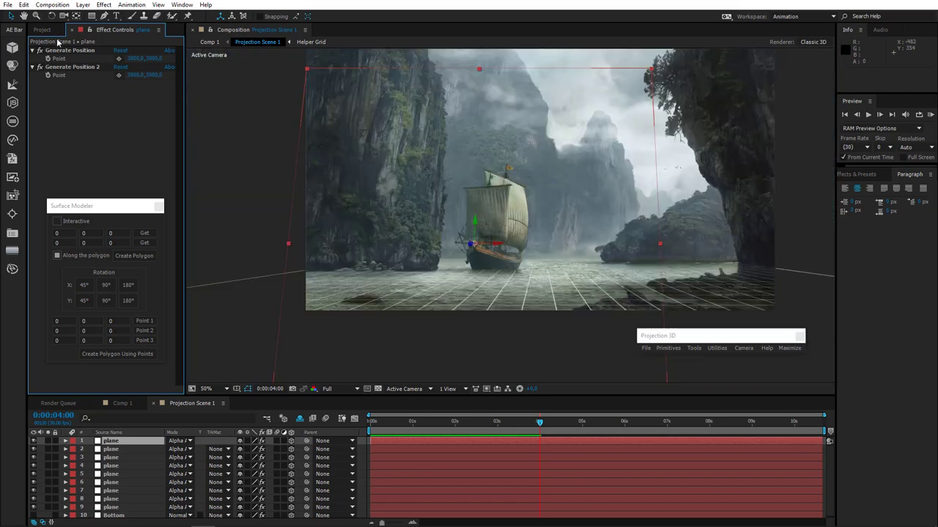
Step: Tilt the newest plane about its X axis to an orientation of about 68° and check its slope in the Left view
key("w")
left_click_drag(500, 250, 491, 321)
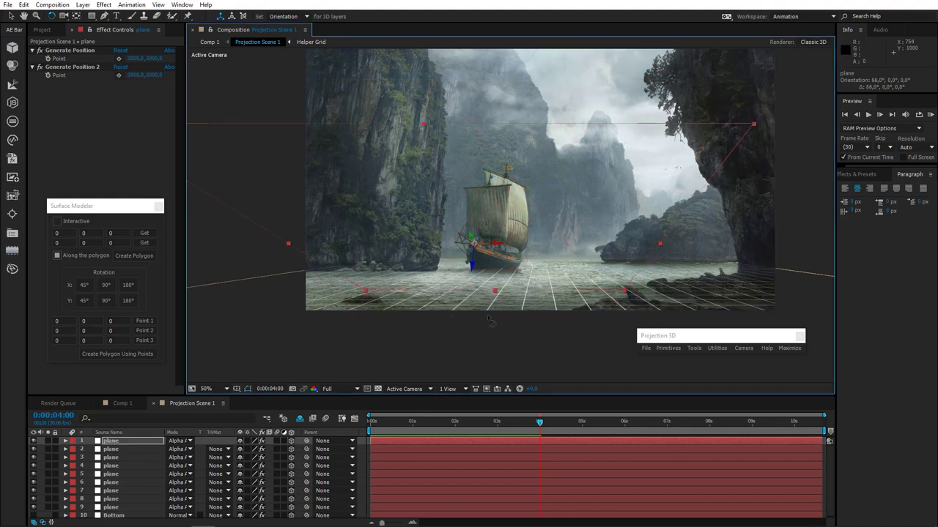
left_click(414, 390)
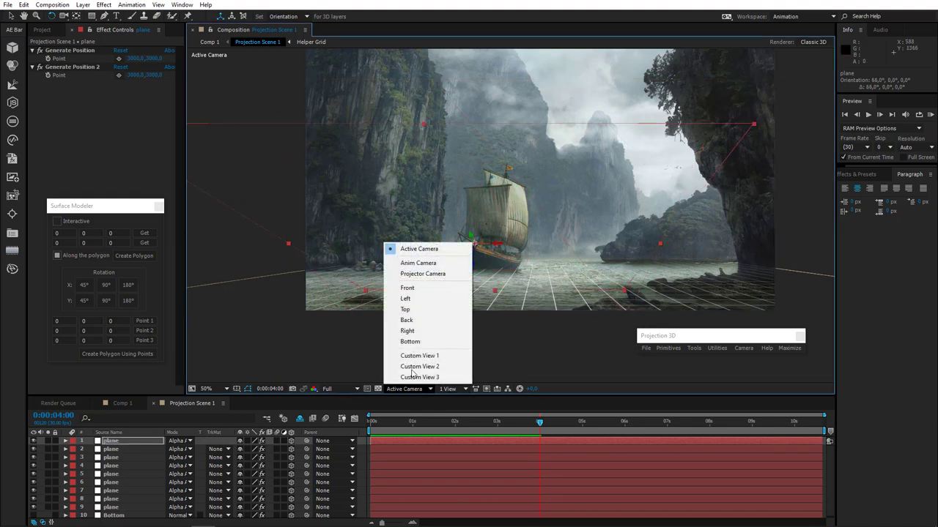
left_click(405, 298)
scroll(474, 241, "down", 2)
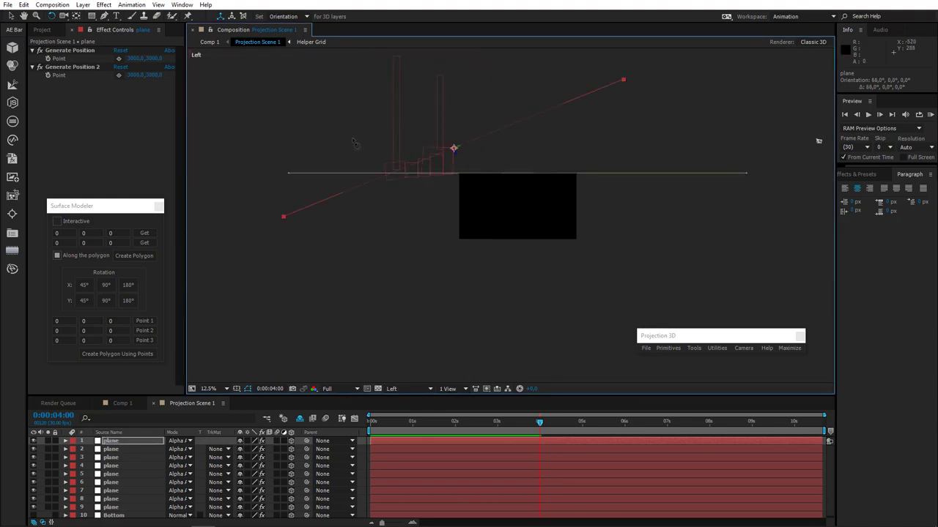
key("c")
left_click_drag(481, 157, 529, 208)
key("period")
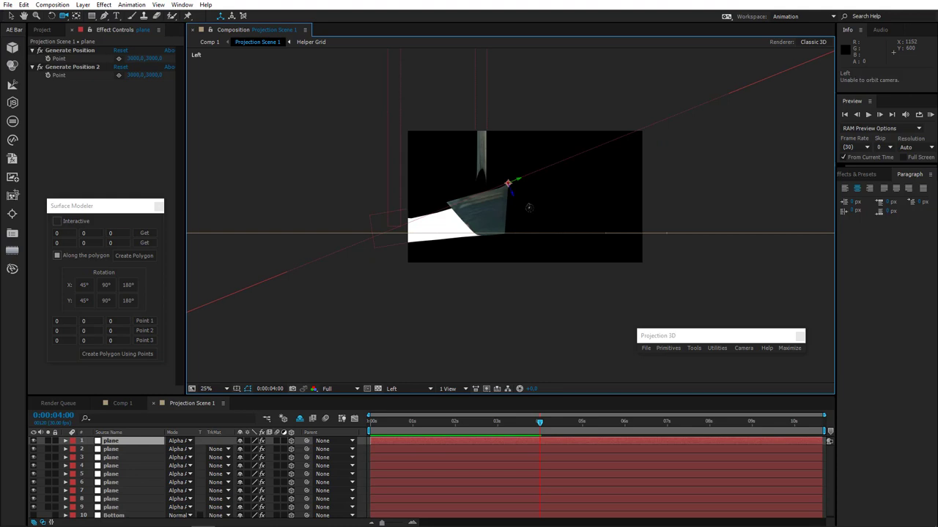
Step: Inspect the tilted plane against the ship's hull in Custom View 1, then return to the Active Camera view
left_click(431, 392)
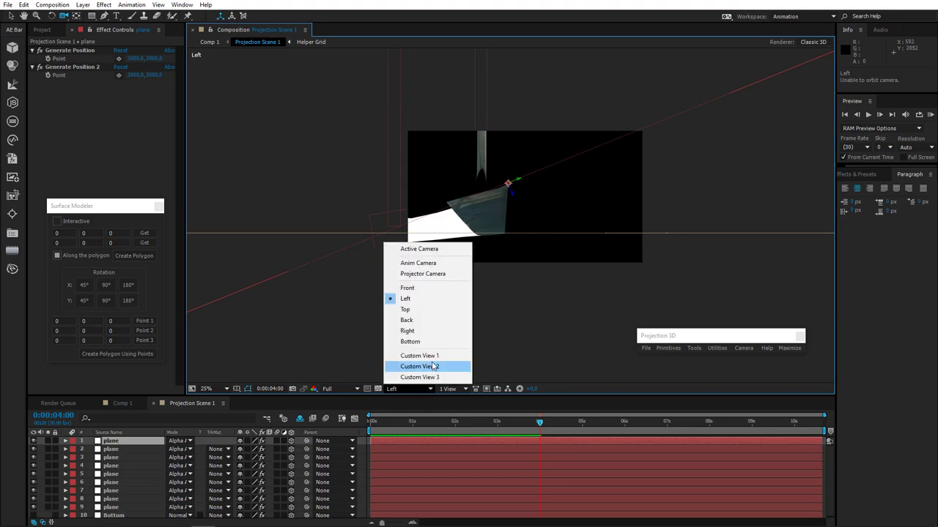
left_click(427, 356)
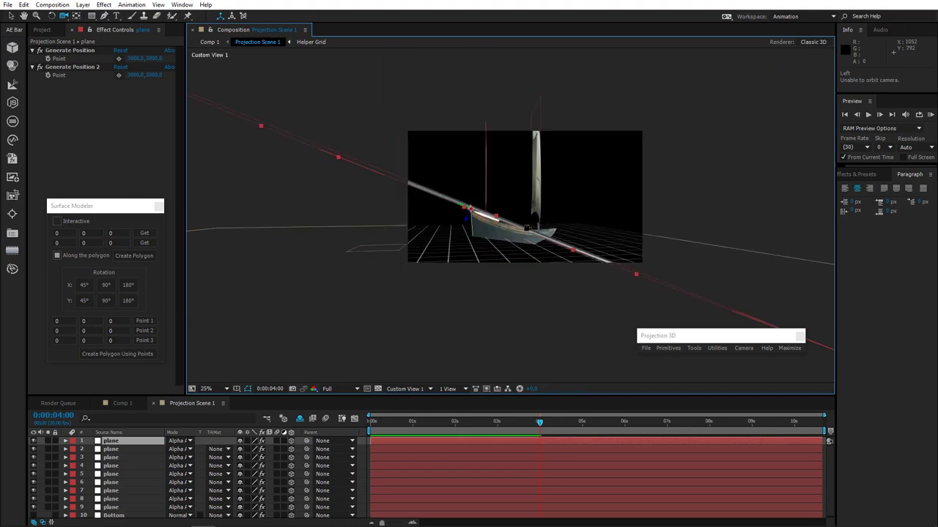
left_click_drag(425, 351, 394, 368)
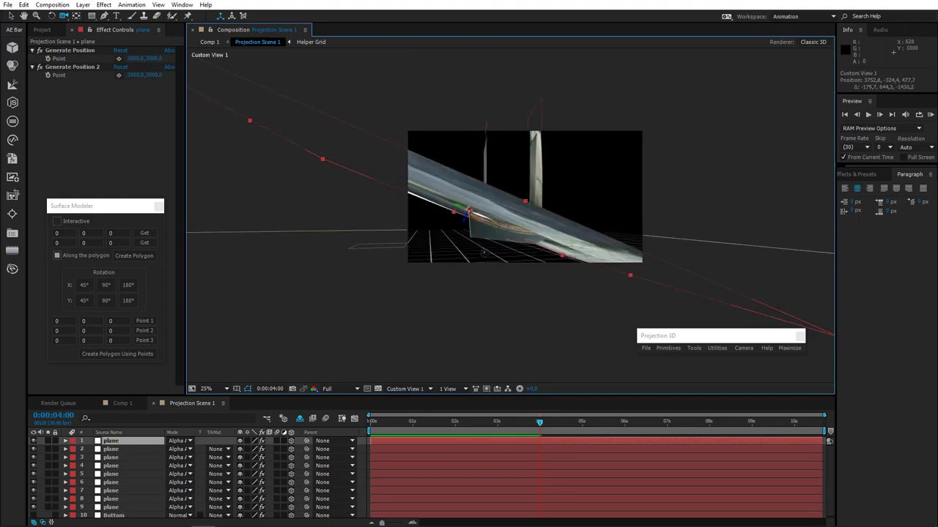
left_click(414, 388)
left_click(425, 249)
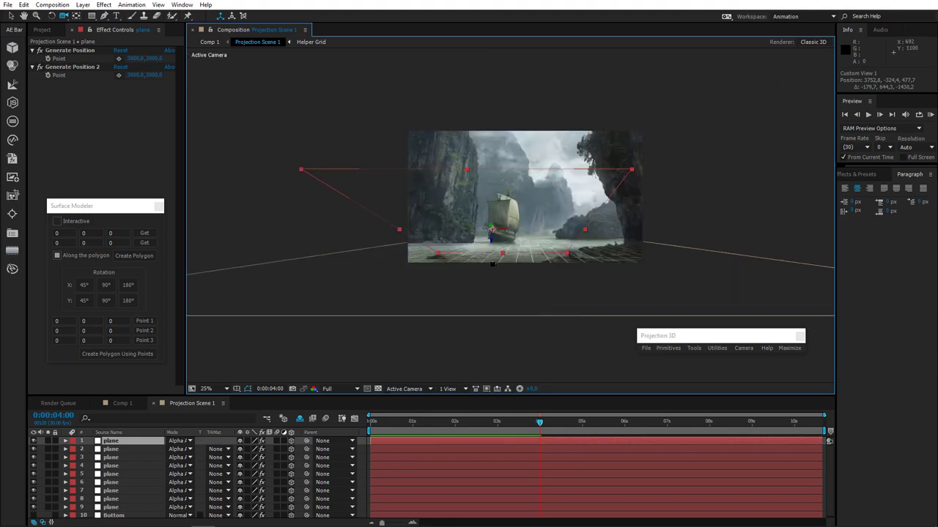
Step: Draw a closed 13-vertex Pen tool mask on the tilted plane around the crossing wooden spars at the ship's bow
key("period")
key("period")
key("period")
key("period")
left_click(105, 16)
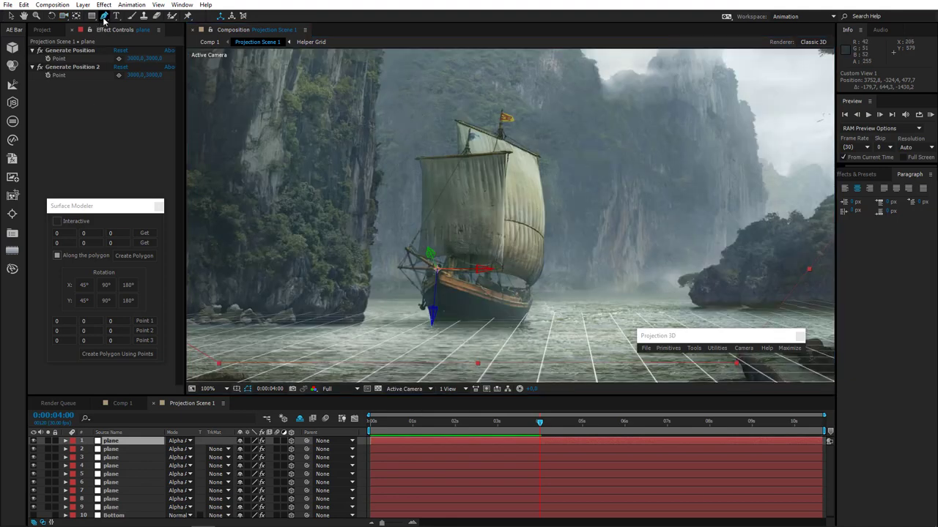
key("period")
left_click_drag(390, 348, 499, 297)
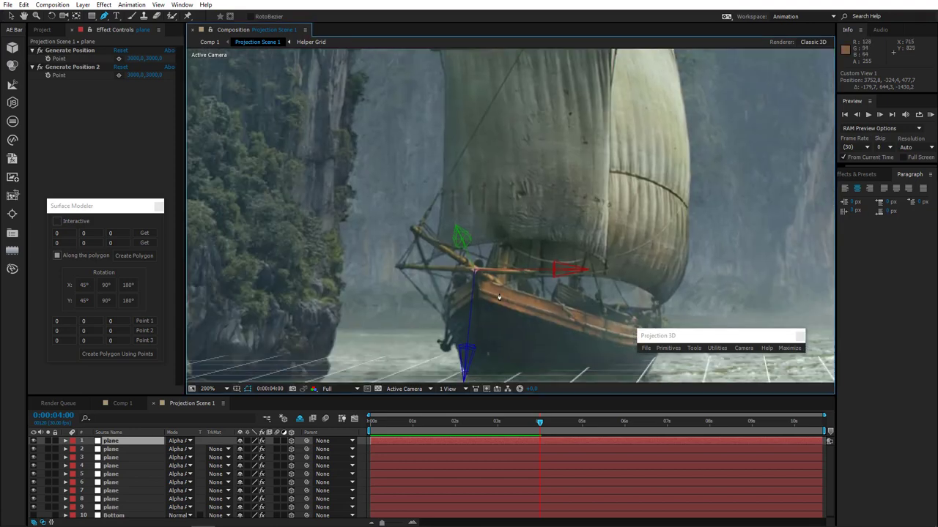
left_click(487, 270)
left_click(508, 282)
left_click(538, 273)
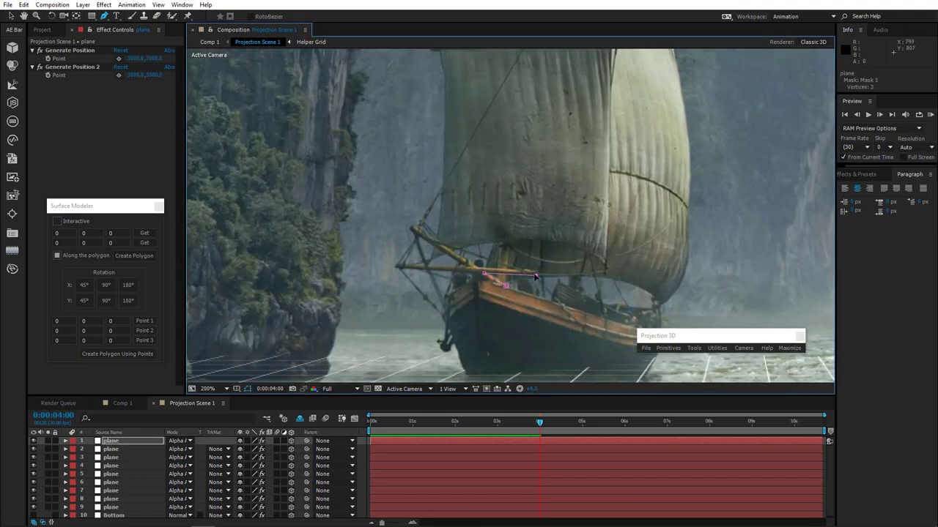
key("period")
key("period")
left_click(444, 82)
left_click(238, 73)
key("comma")
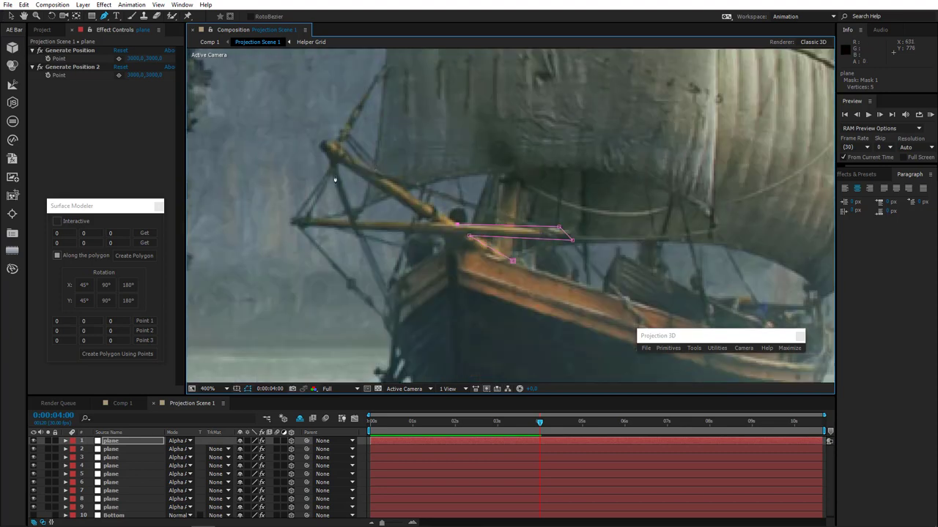
left_click(327, 139)
left_click(424, 219)
left_click(291, 217)
left_click(442, 236)
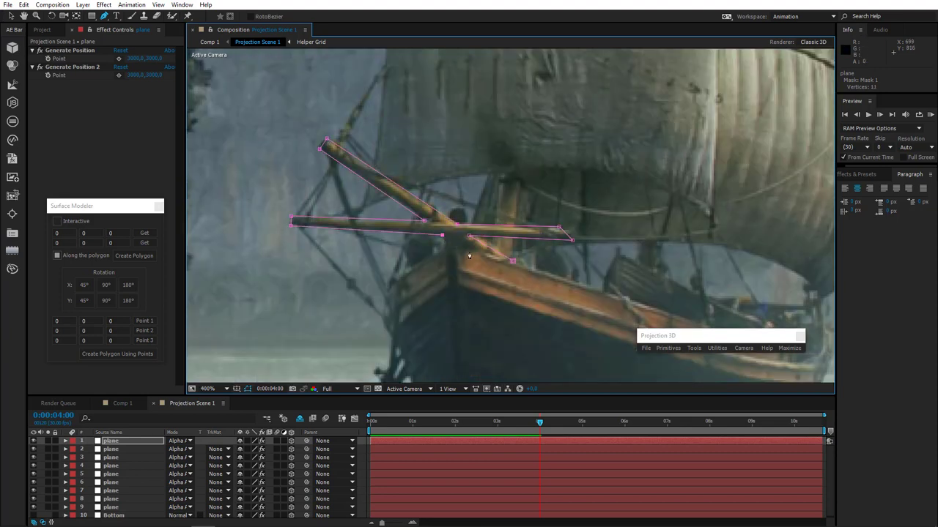
left_click(545, 283)
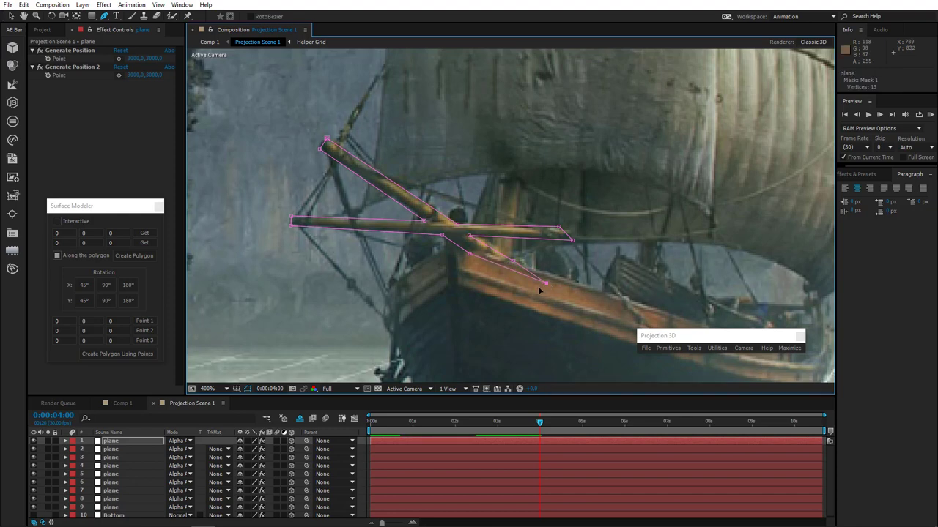
Step: Inspect the masked bow spars in Custom View 1 and switch back to the Active Camera view
left_click(411, 389)
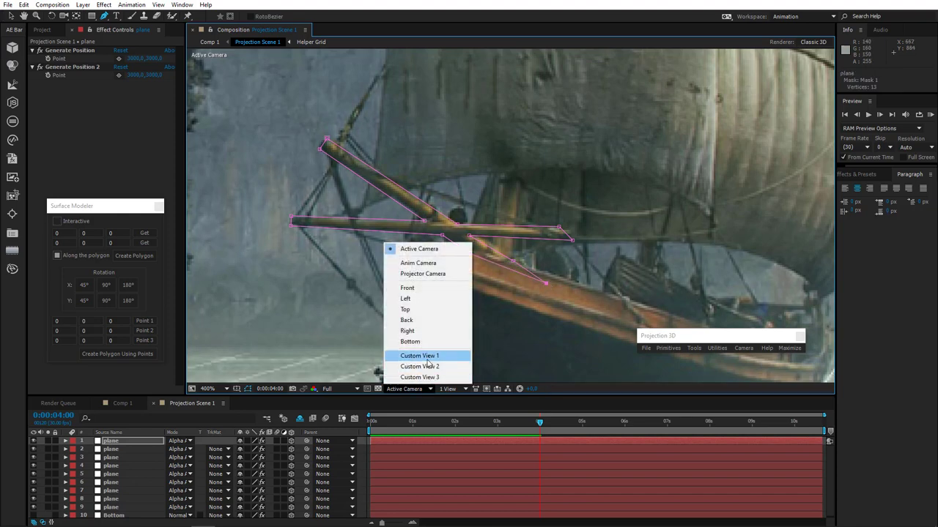
left_click(429, 358)
scroll(466, 235, "down", 4)
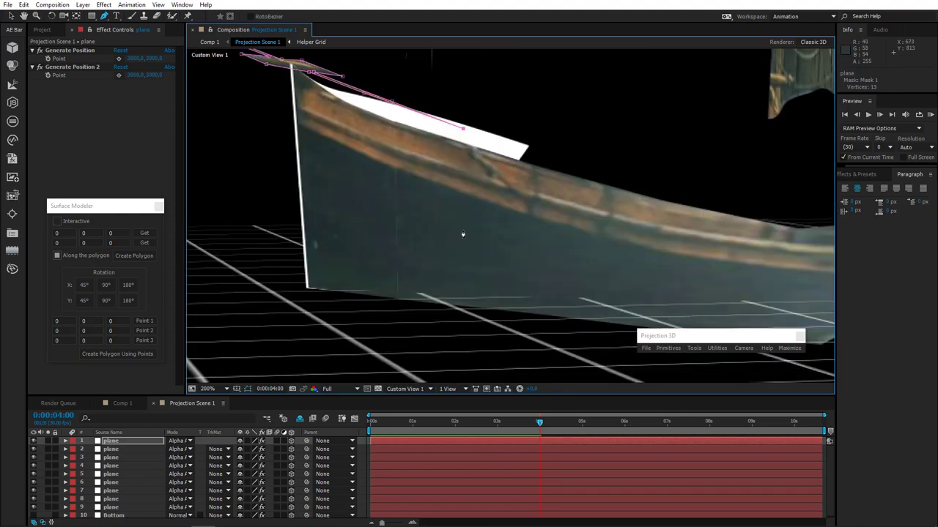
left_click(414, 389)
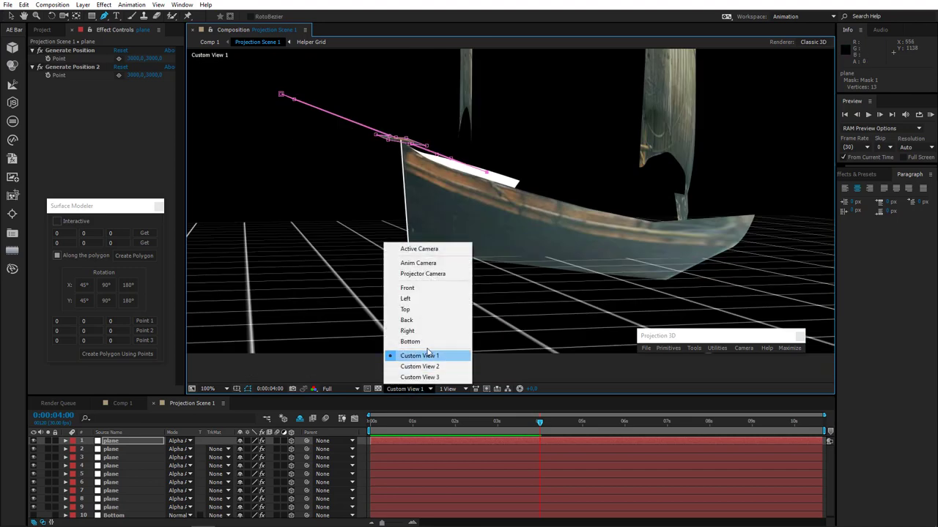
left_click(422, 252)
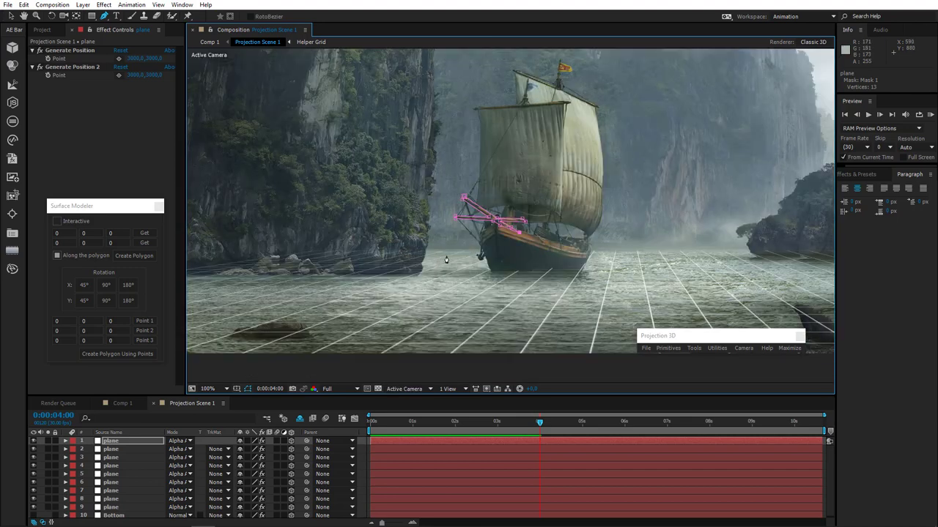
Step: Place the front sail plane's first Generate Position point at the mast just above the yard and capture it as Point 1
scroll(479, 199, "up", 4)
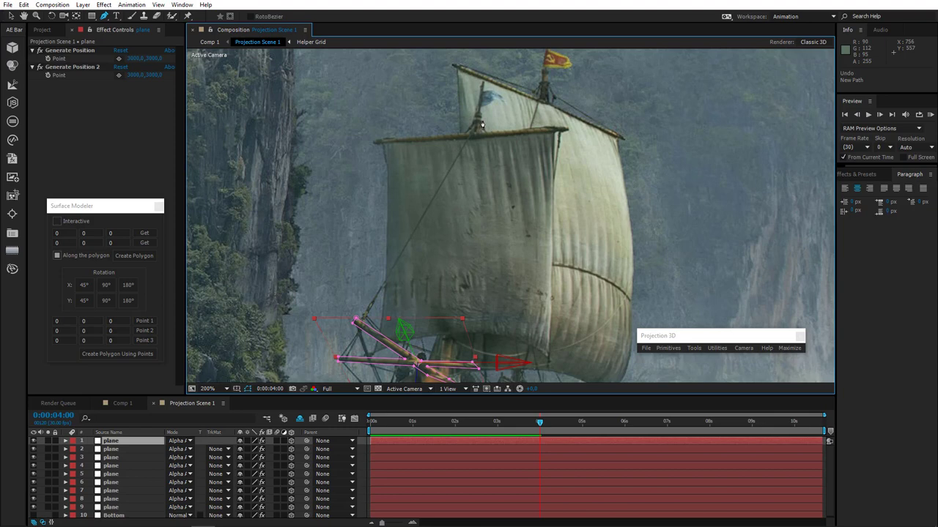
left_click(115, 458)
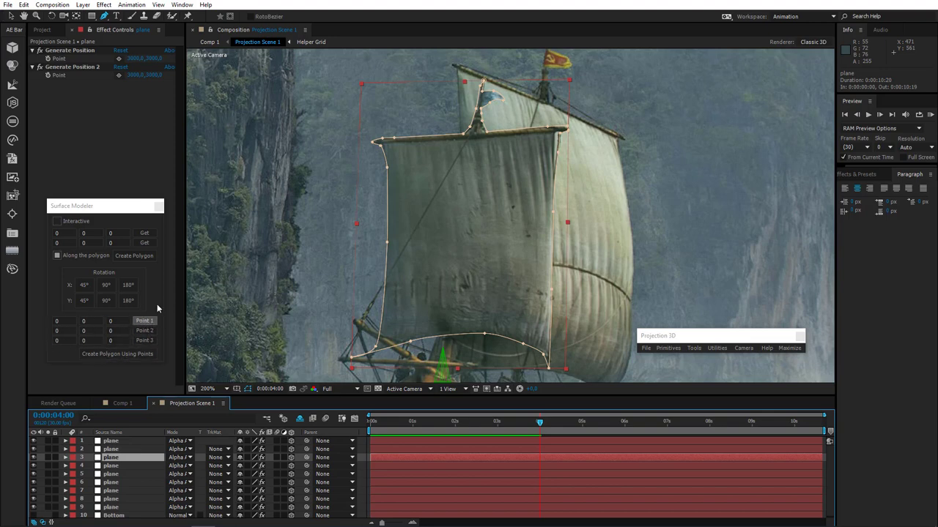
left_click(118, 58)
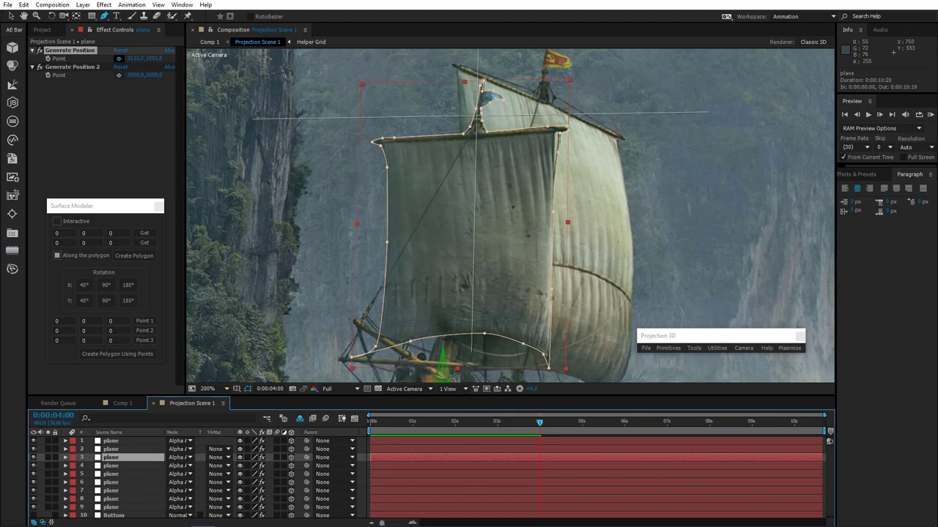
left_click_drag(472, 130, 476, 128)
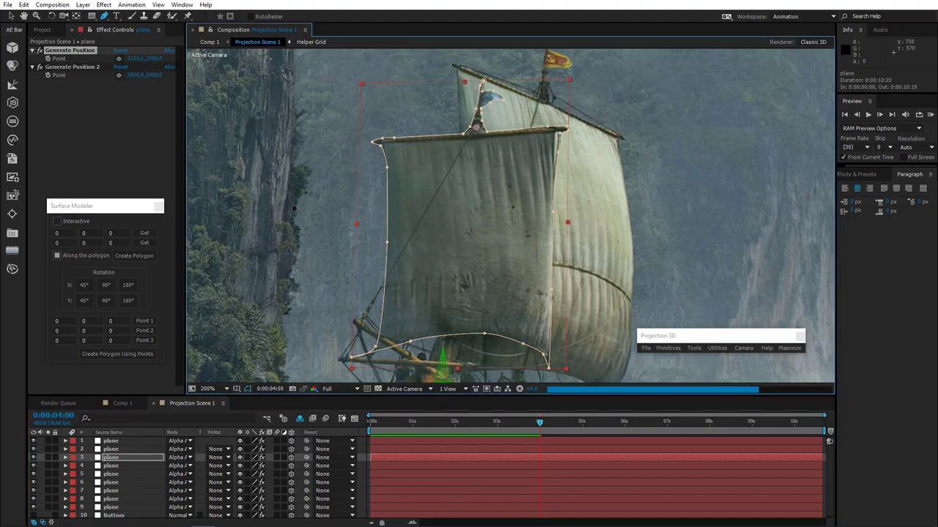
left_click(145, 321)
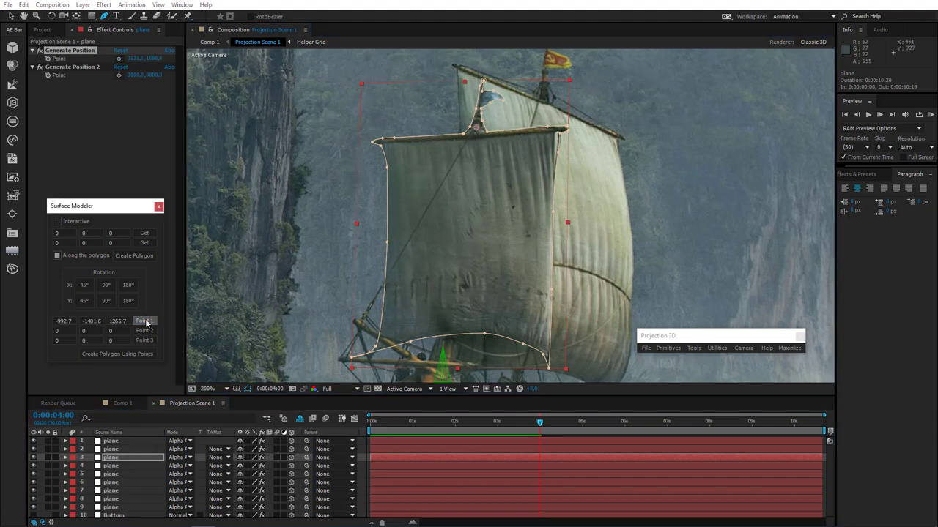
Step: Place the bow spar plane's first Generate Position point on the upper spar's tip and capture it as Point 2
left_click_drag(315, 309, 314, 252)
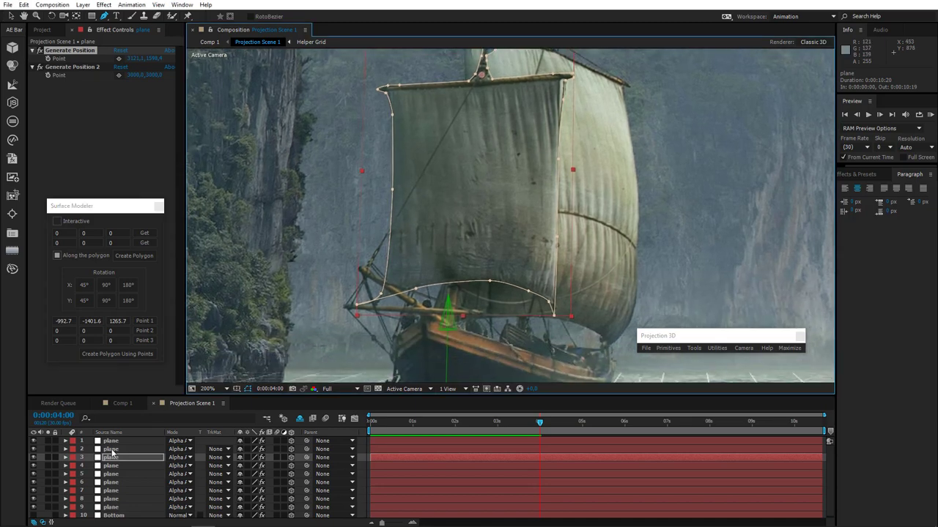
left_click(112, 452)
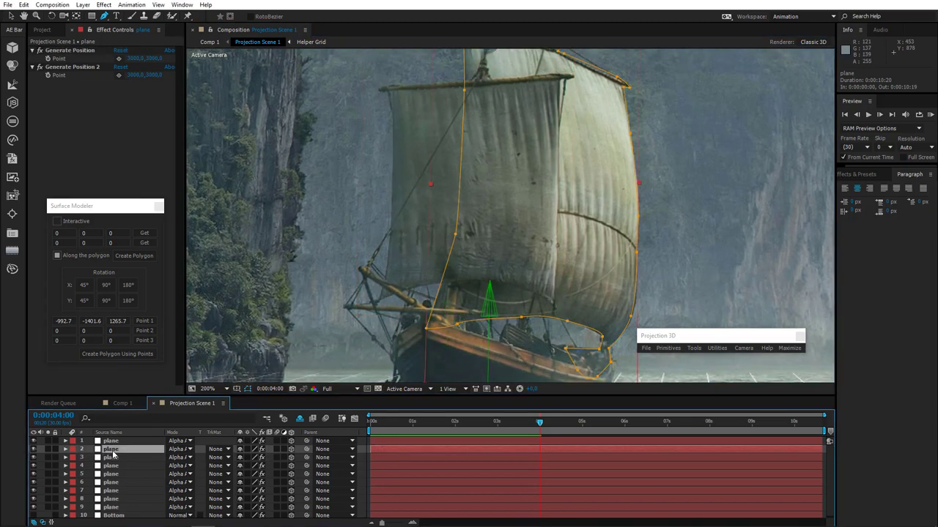
left_click(119, 441)
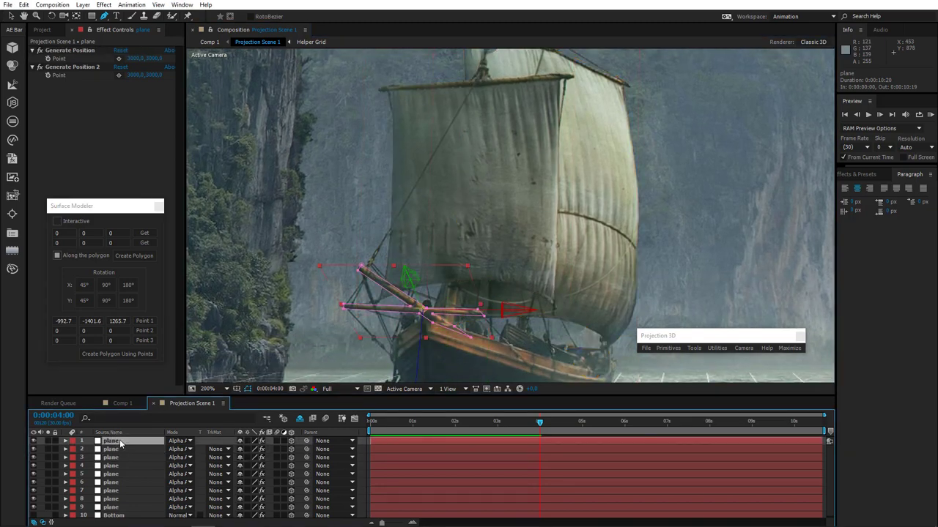
left_click(120, 58)
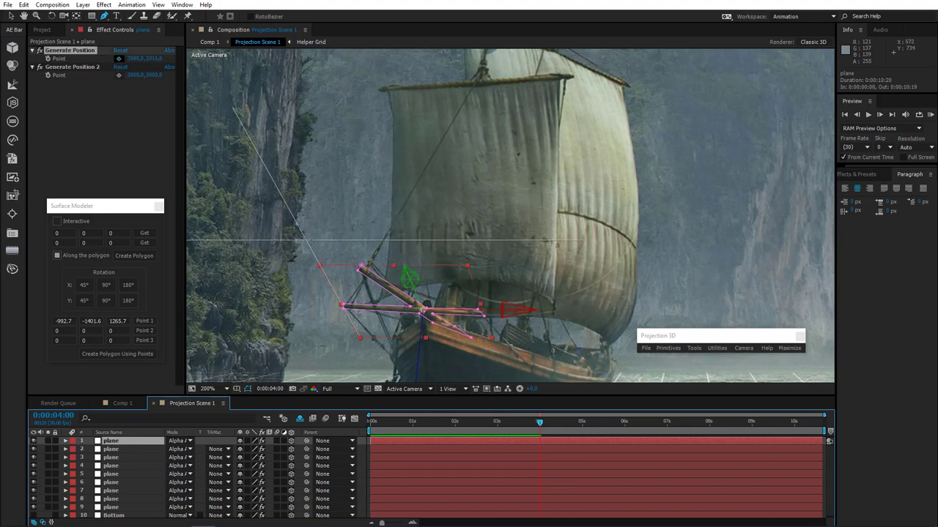
left_click(384, 303)
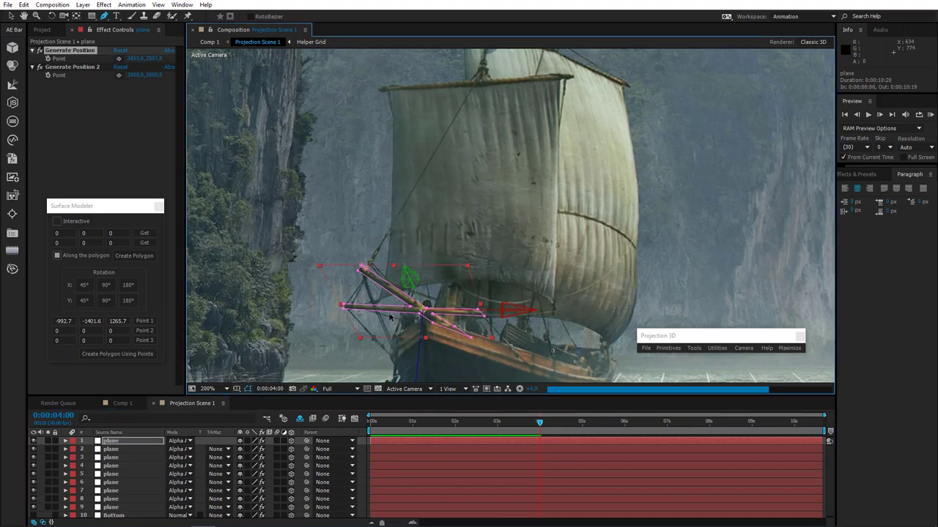
left_click(144, 330)
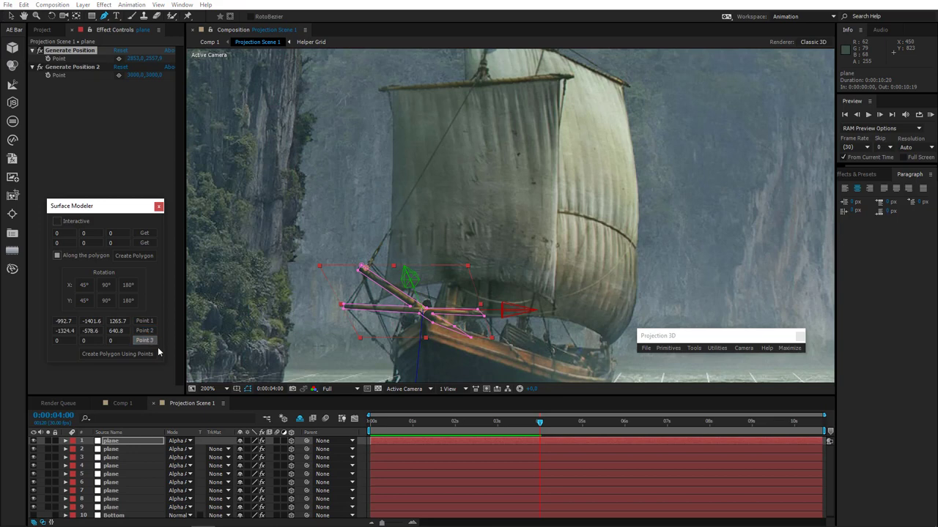
Step: Create a polygon from the captured points in Surface Modeler for the rigging between the mast and the bow spar
left_click(148, 357)
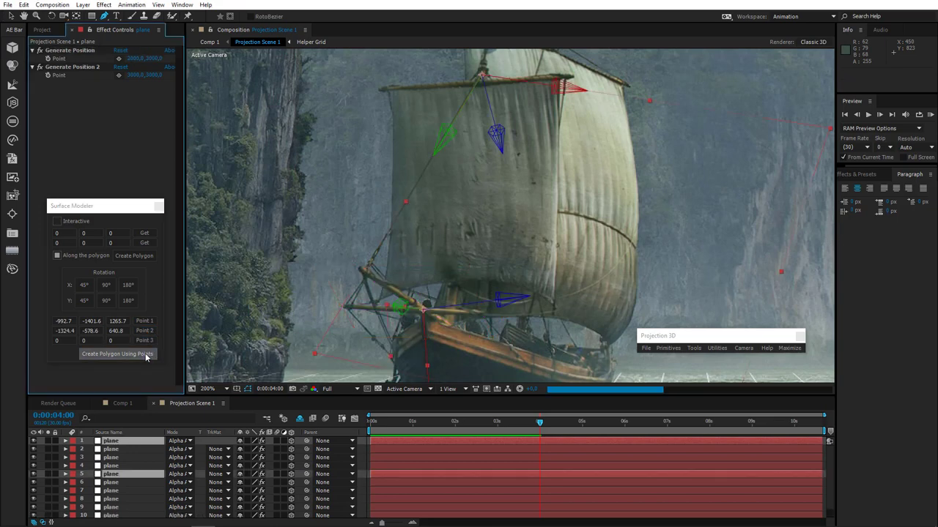
scroll(466, 242, "down", 2)
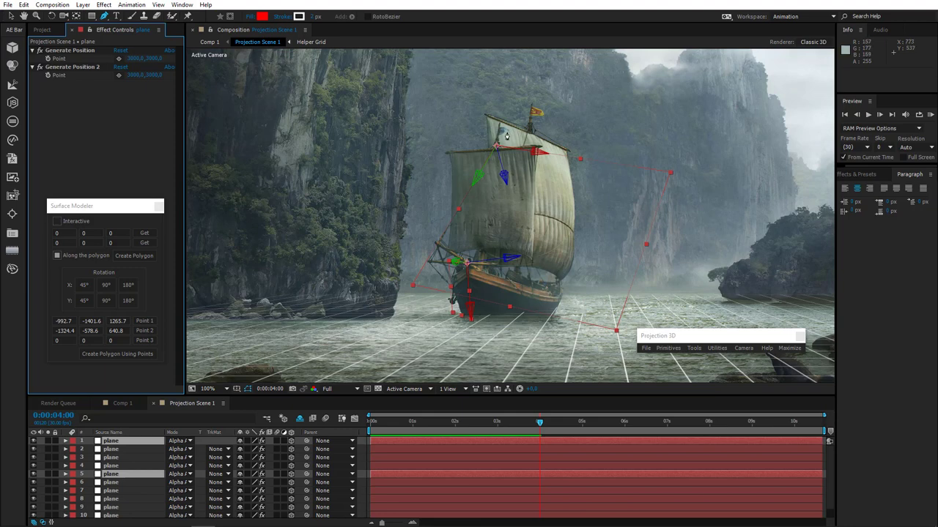
scroll(478, 205, "up", 2)
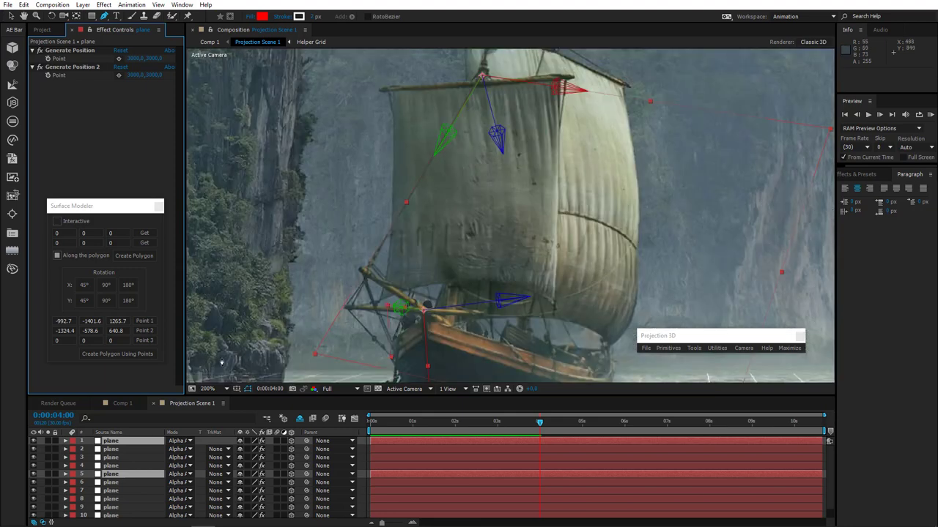
Step: Select the new polygon plane, reveal its mask and remove the triangular mask
left_click(116, 442)
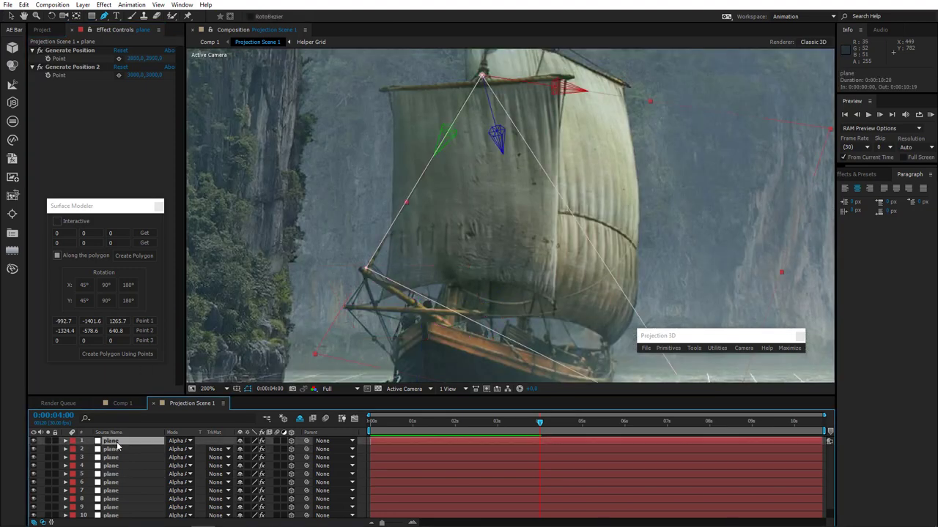
scroll(632, 290, "down", 2)
scroll(563, 225, "up", 2)
key("m")
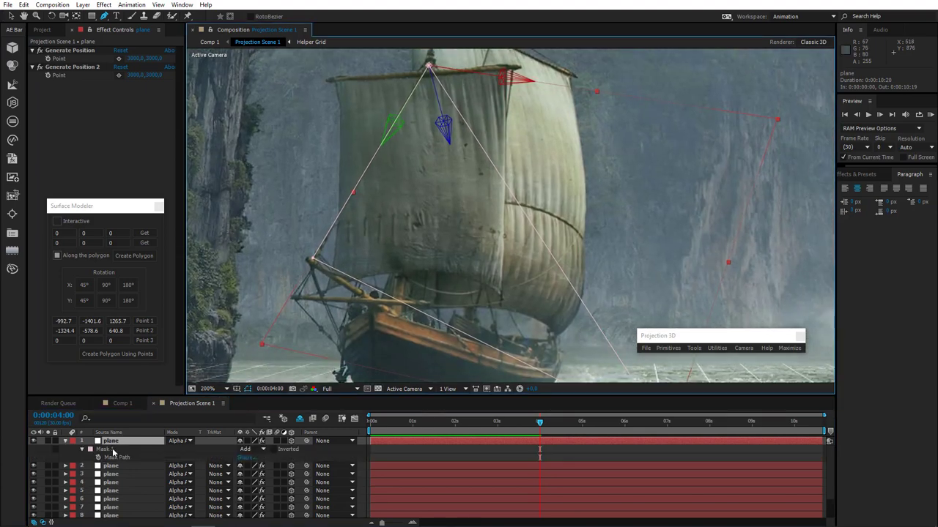
key("m")
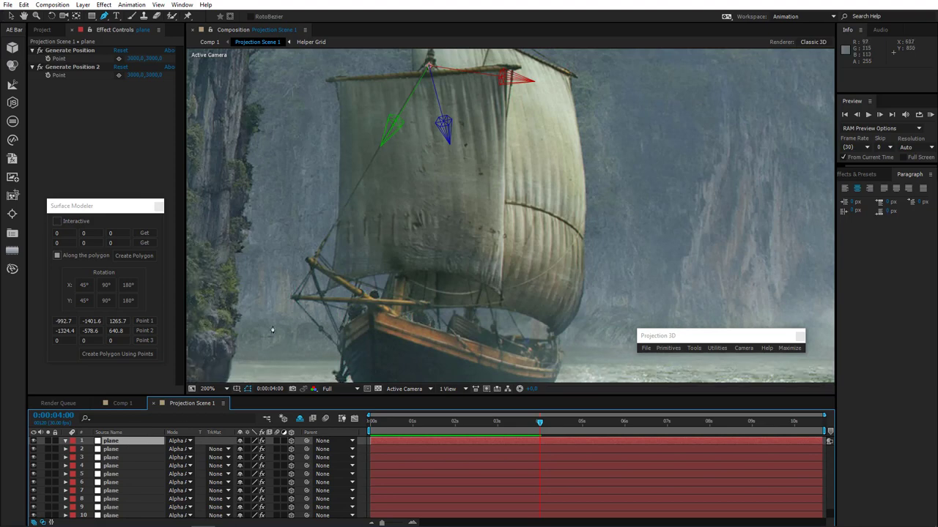
Step: Start a pen mask on the new plane, tracing one edge of the rigging rope from the bow spar tip up to the mast
left_click(311, 262)
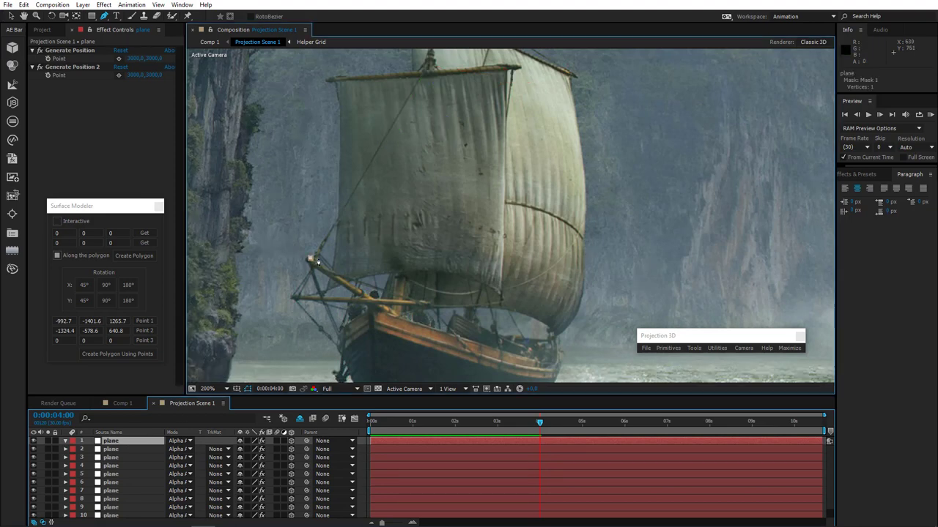
scroll(432, 246, "up", 2)
scroll(456, 188, "up", 5)
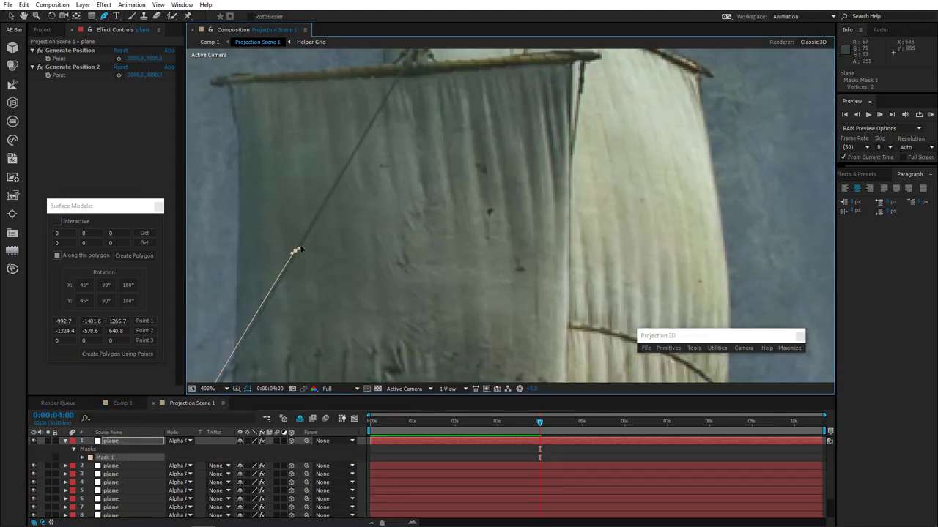
scroll(307, 246, "up", 3)
left_click(356, 154)
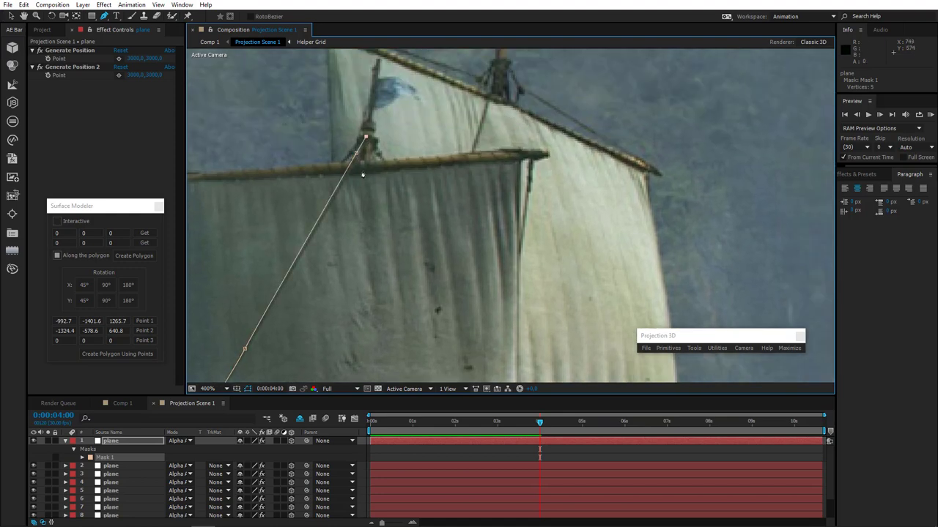
Step: Trace the rope's other edge back down to the bow spar, include the short spar section and close the mask at its start
left_click(310, 240)
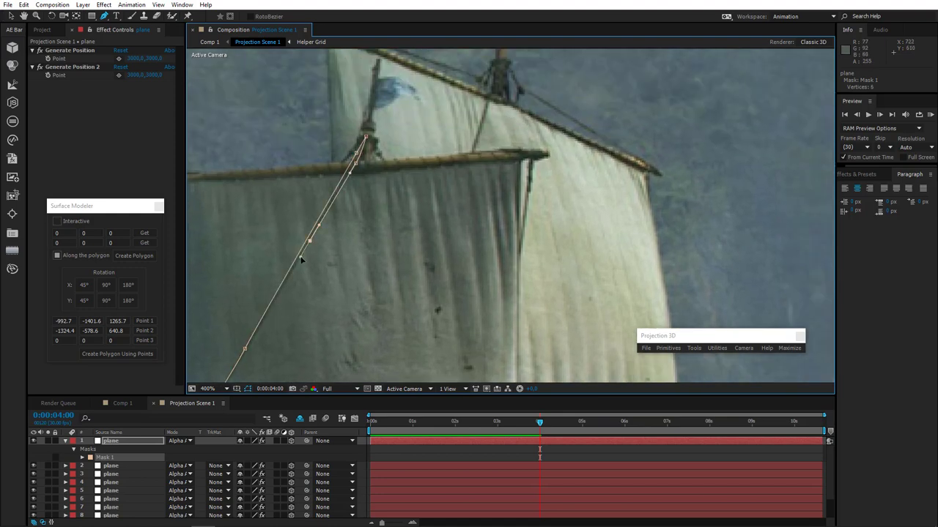
scroll(300, 259, "down", 3)
left_click(310, 249)
left_click(300, 264)
scroll(299, 264, "down", 3)
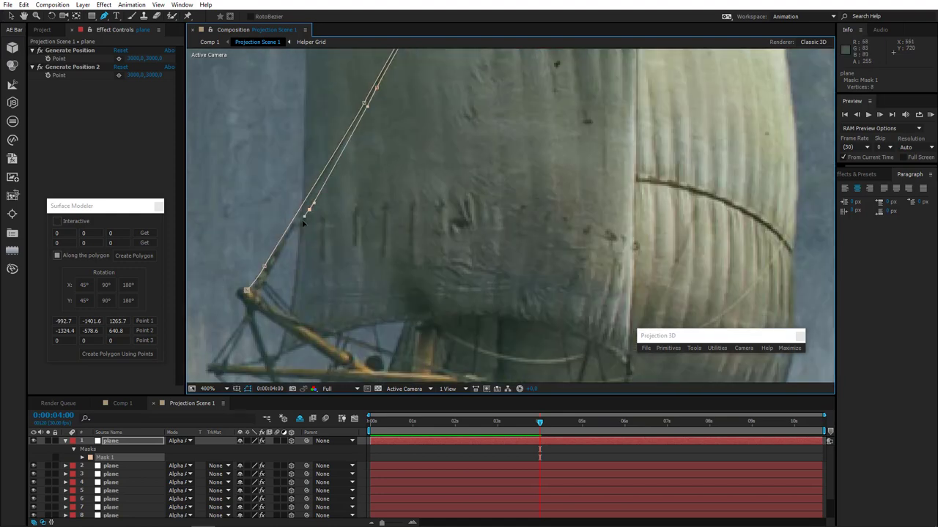
left_click(296, 222)
left_click(268, 280)
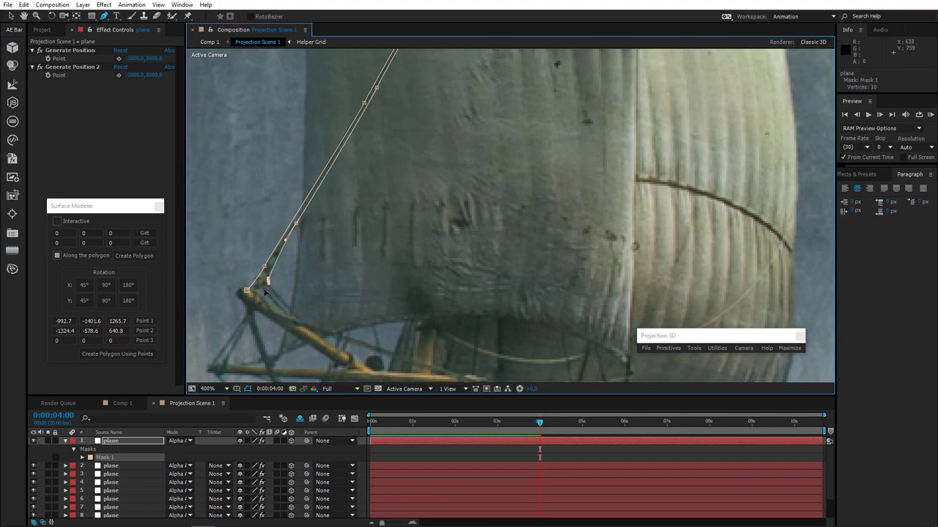
left_click(302, 330)
left_click(258, 297)
left_click(249, 293)
key("comma")
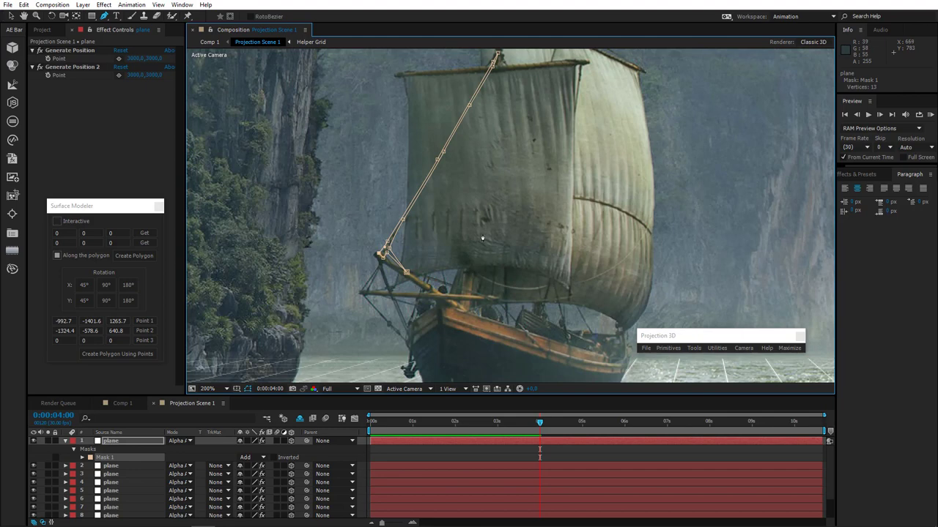
Step: Examine the masked rigging plane in Custom View 1, and return to the Active Camera view
left_click_drag(482, 238, 439, 284)
left_click(402, 389)
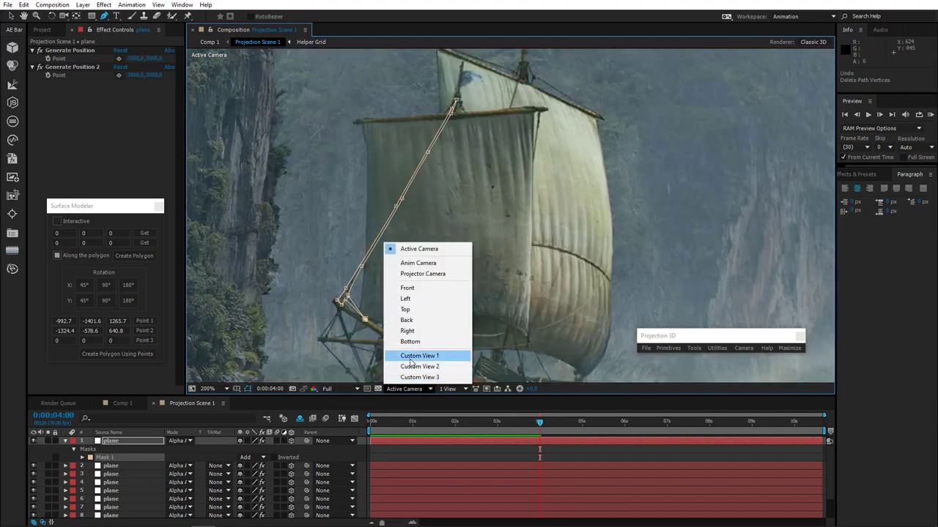
left_click(408, 358)
scroll(440, 234, "down", 5)
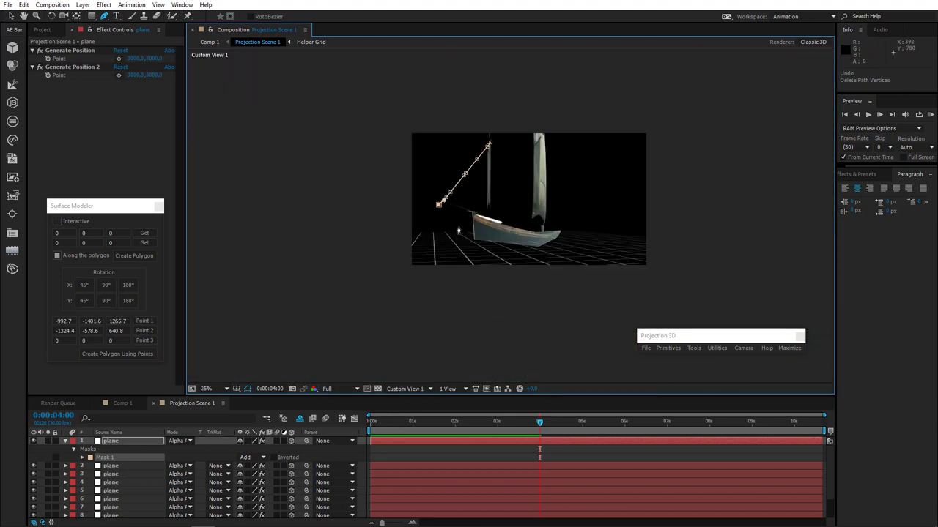
scroll(447, 217, "up", 3)
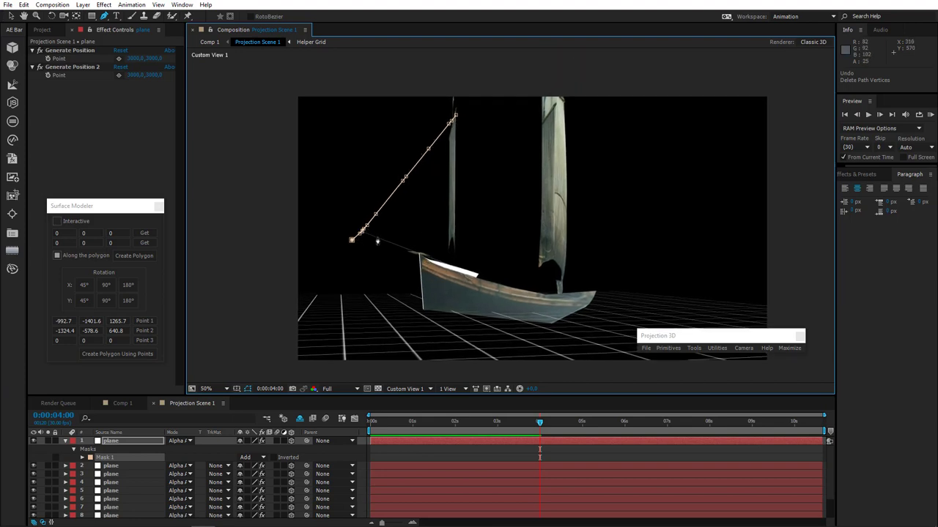
left_click(405, 389)
left_click(425, 248)
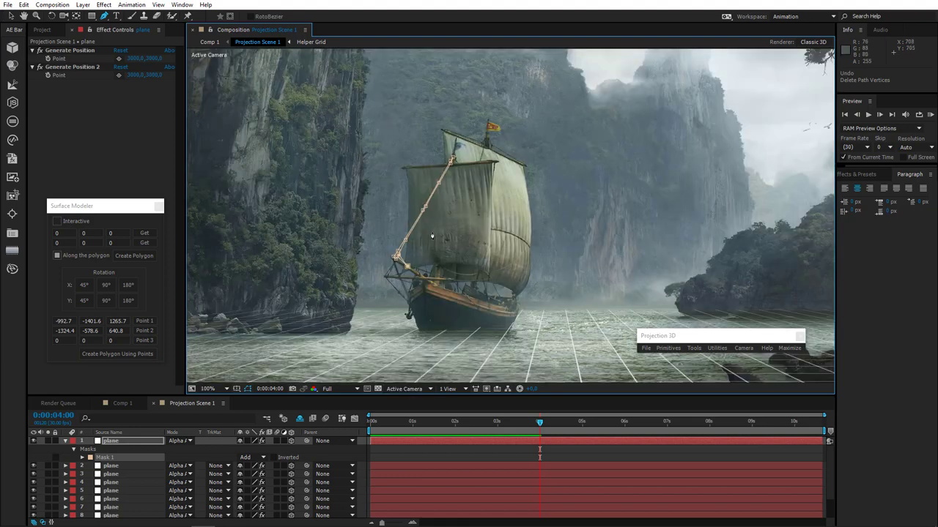
scroll(432, 236, "up", 2)
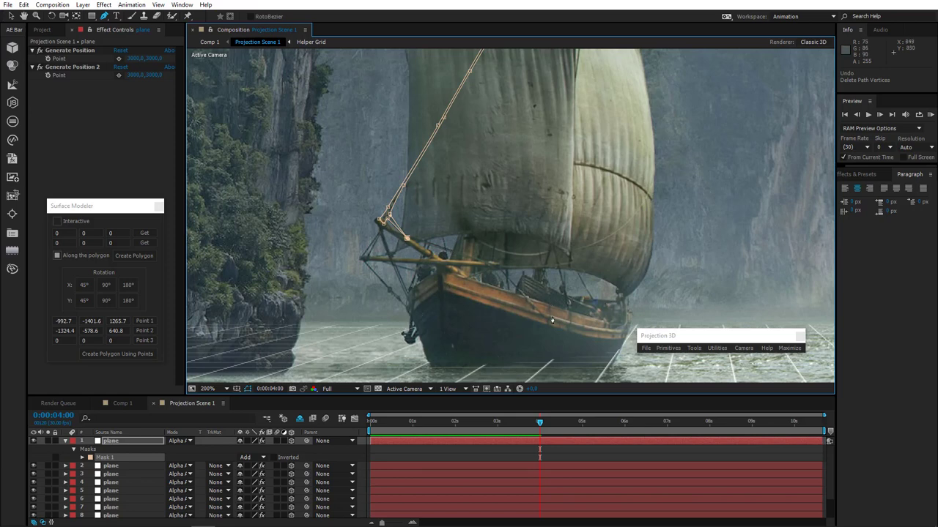
scroll(440, 252, "down", 2)
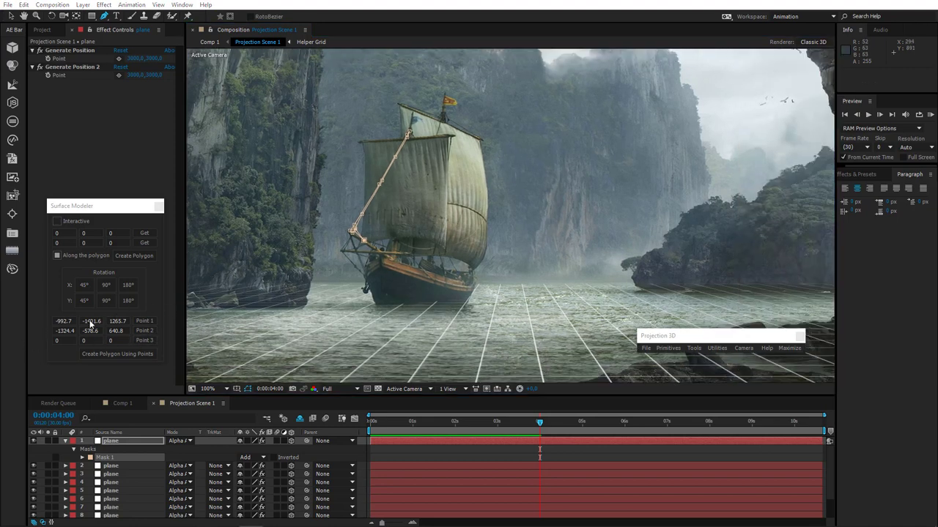
Step: Expand Projection 3D, open the Generate Plane from different points tool and place its window beside Surface Modeler
left_click(791, 350)
left_click(791, 349)
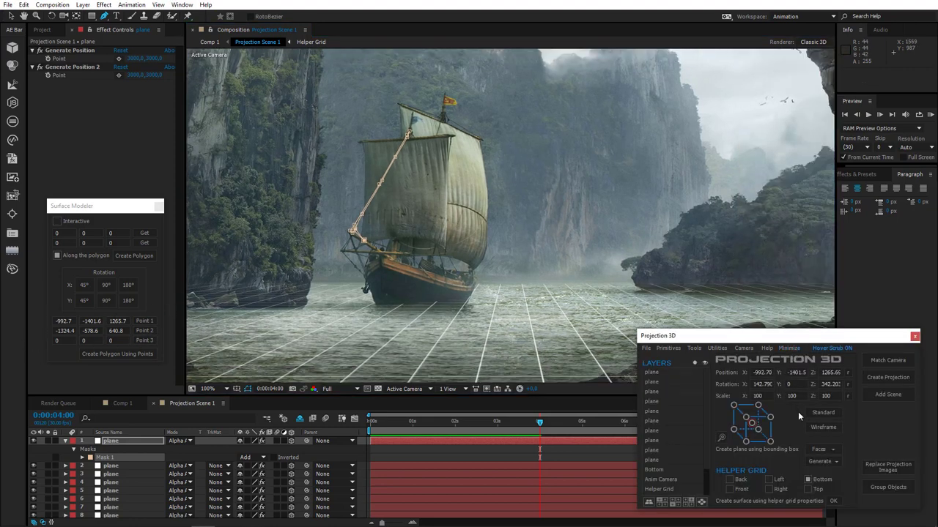
left_click(818, 463)
left_click(831, 504)
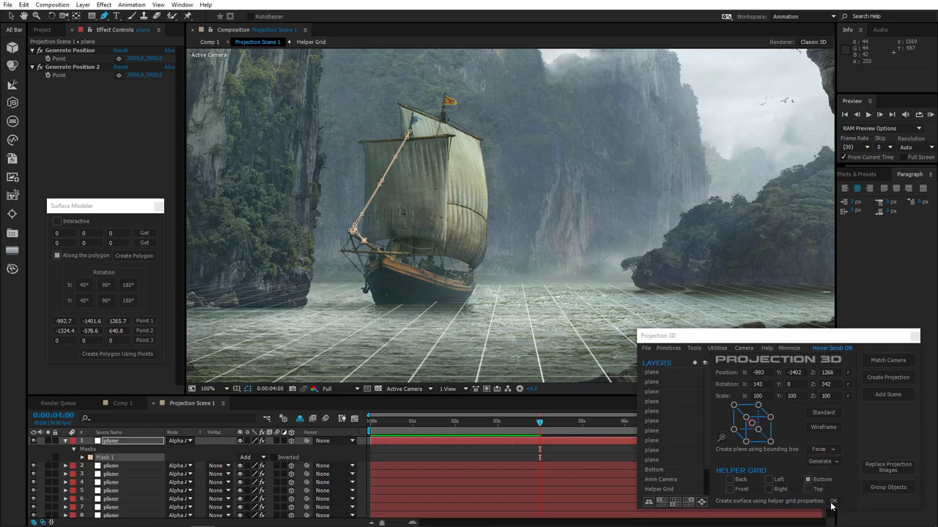
left_click_drag(481, 234, 253, 210)
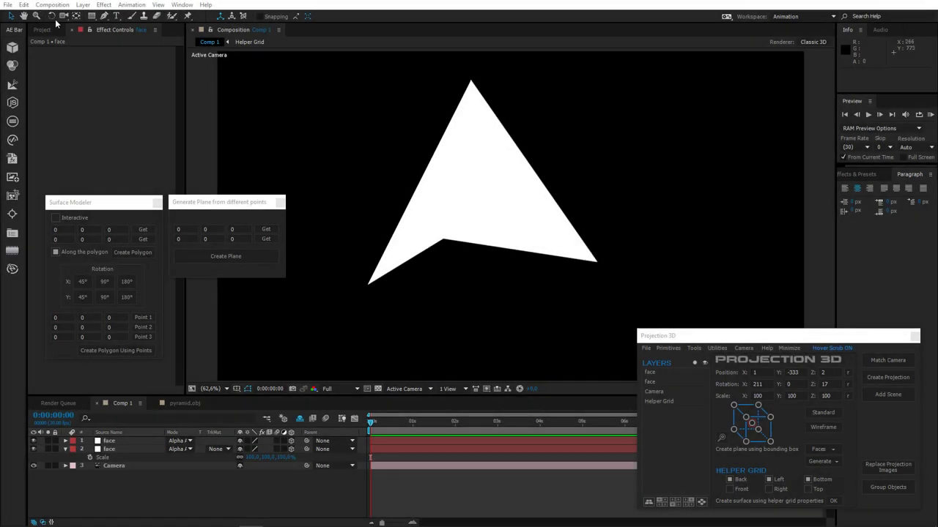
Step: Capture the left face's lower outer mask vertex in Comp 1 as the first point for Generate Plane from different points
left_click(64, 16)
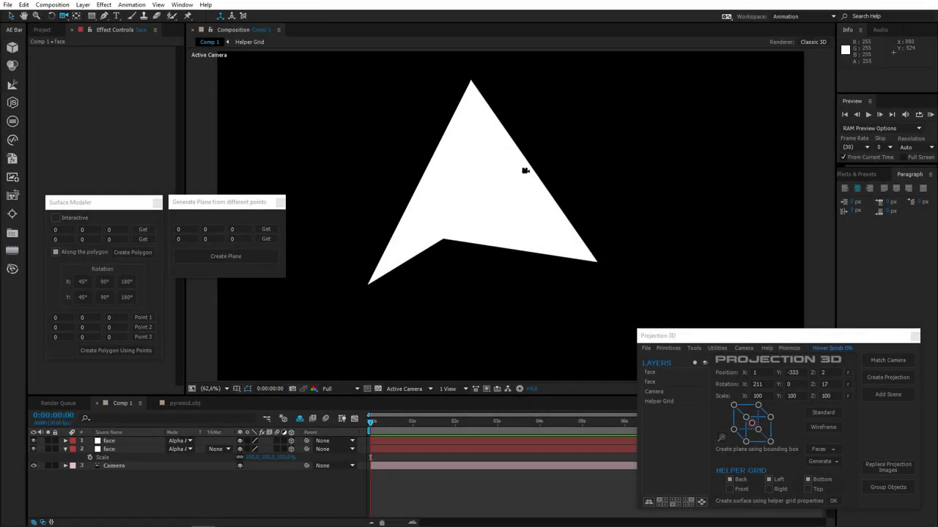
left_click_drag(523, 283, 510, 302)
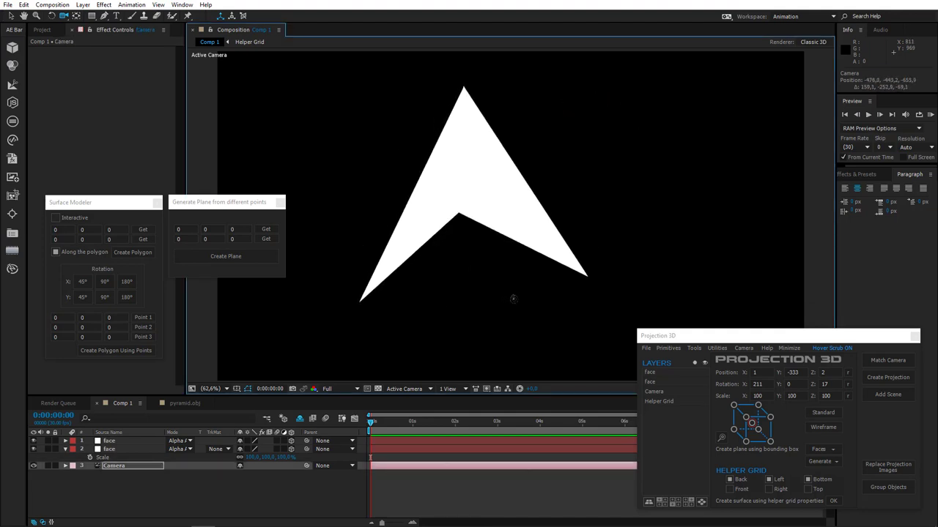
left_click(10, 15)
left_click(395, 248)
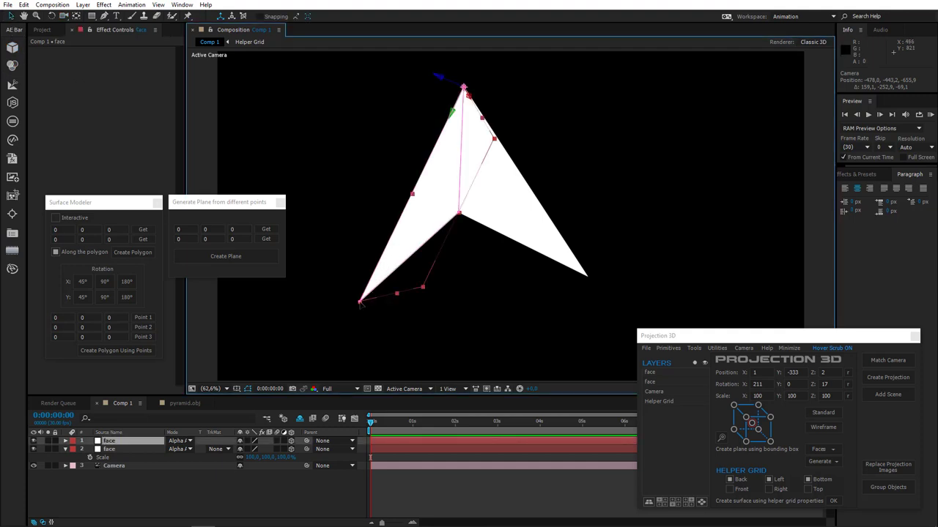
left_click(359, 301)
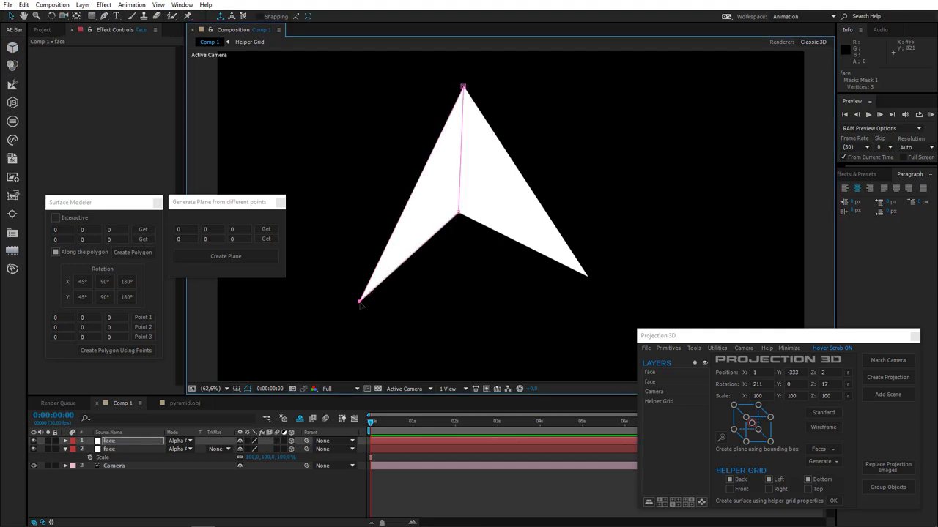
left_click(266, 229)
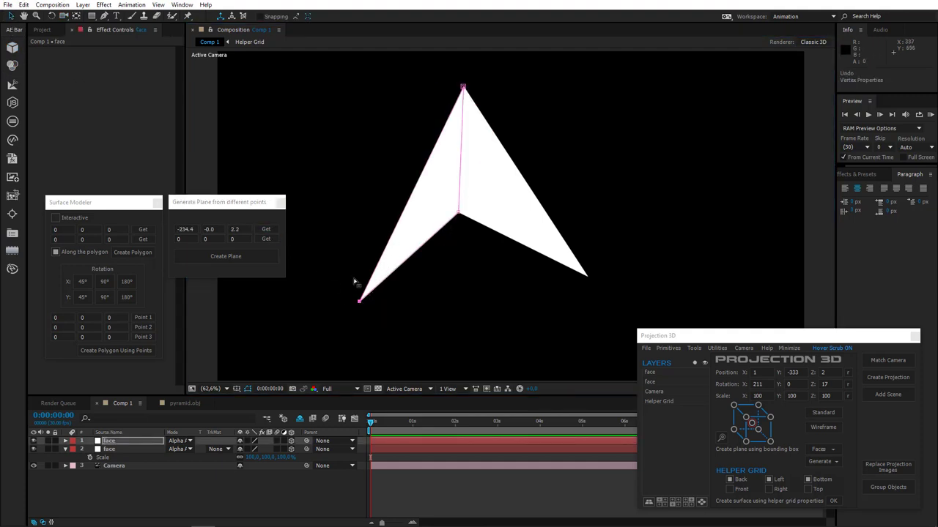
Step: Capture the right face's lower outer mask vertex as the second point for Generate Plane from different points
left_click(586, 276)
left_click(588, 278)
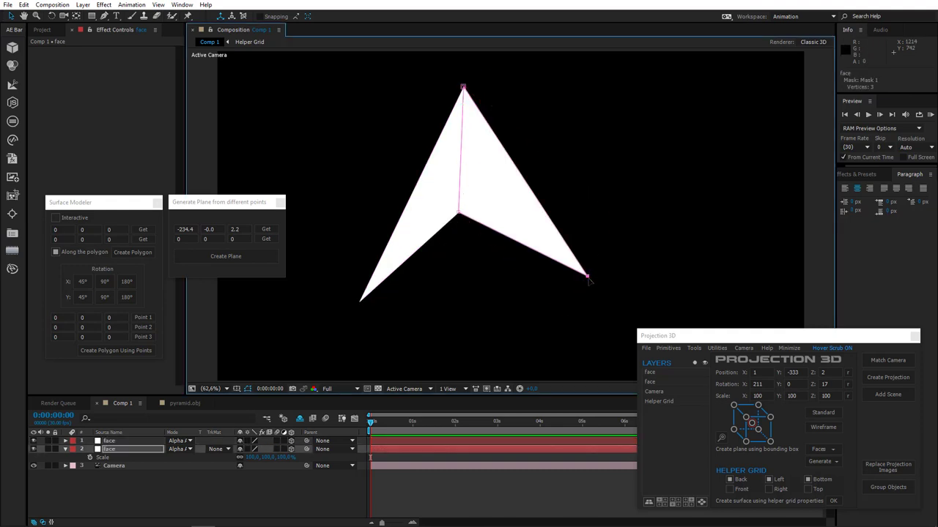
left_click(266, 239)
Step: Create a plane from the two captured points, orbit the camera around it for inspection, and undo the plane
left_click(225, 257)
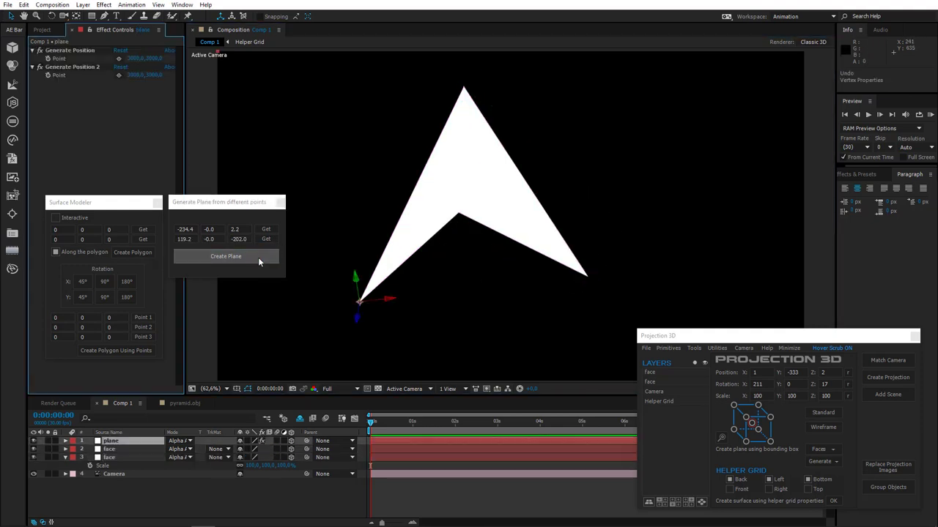
left_click(66, 18)
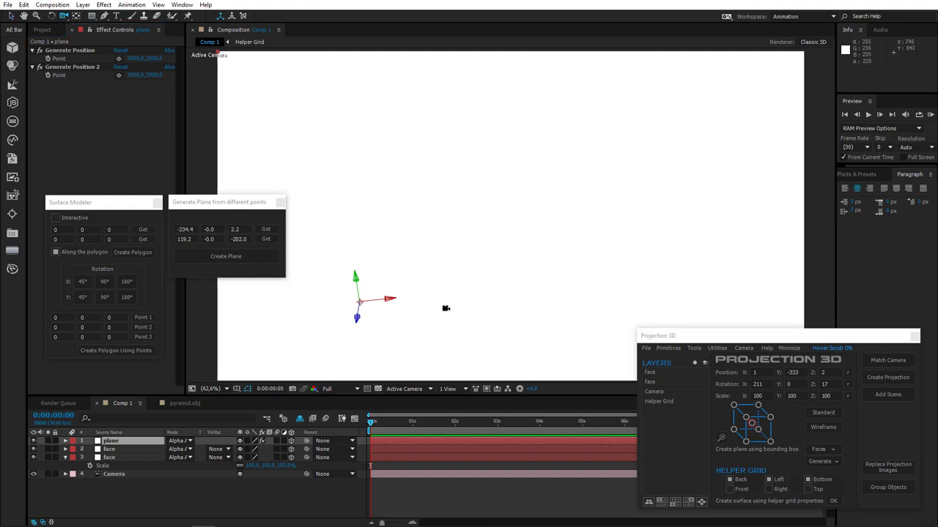
left_click_drag(443, 310, 480, 105)
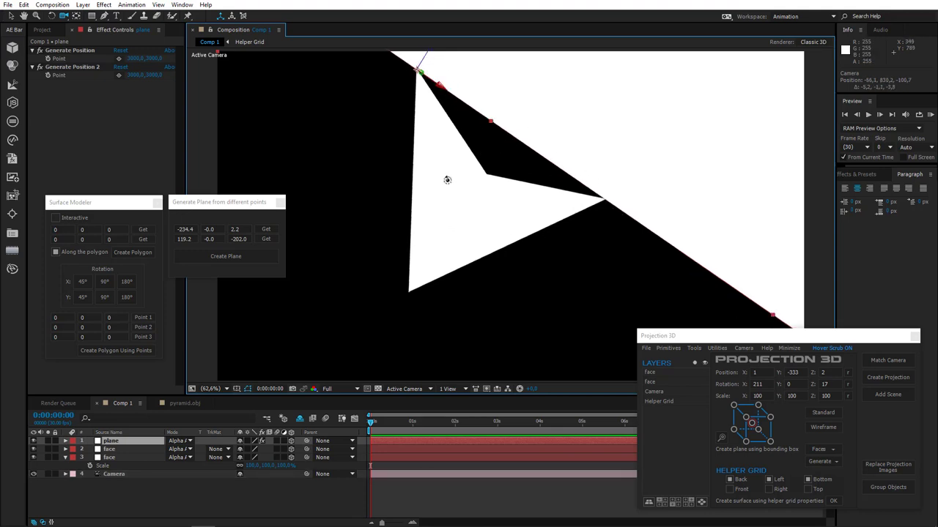
left_click_drag(447, 178, 572, 117)
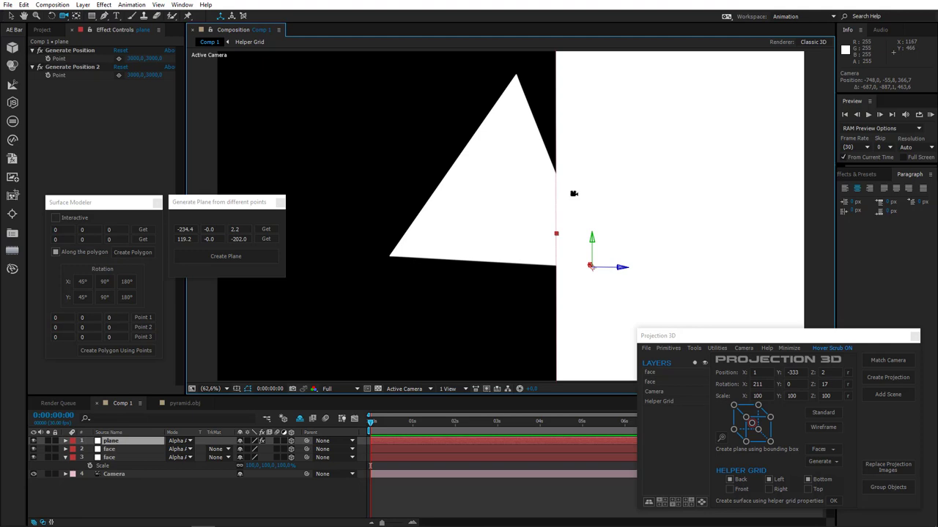
left_click_drag(498, 281, 497, 282)
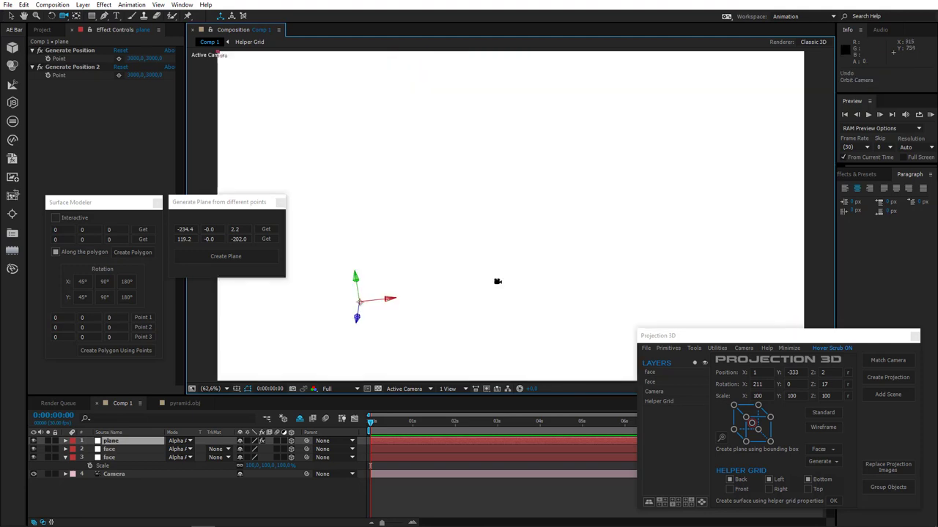
key("ctrl+z")
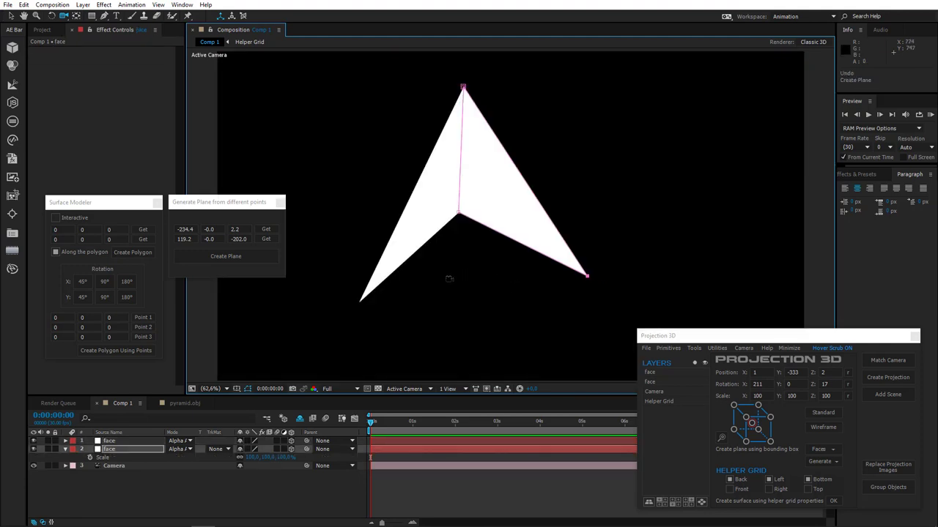
Step: Capture the left face's lower outer vertex as Point 1 and its apex as Point 2 in Surface Modeler
left_click(14, 15)
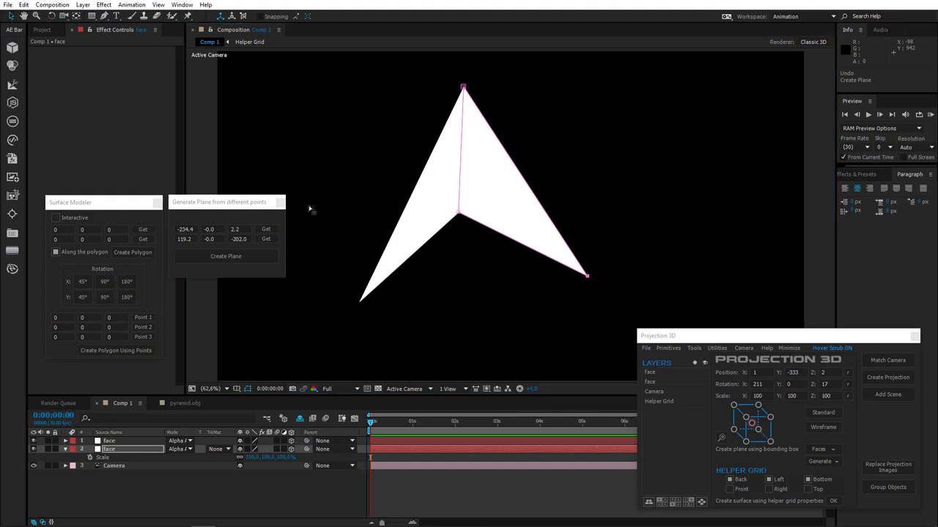
left_click(378, 268)
left_click(359, 304)
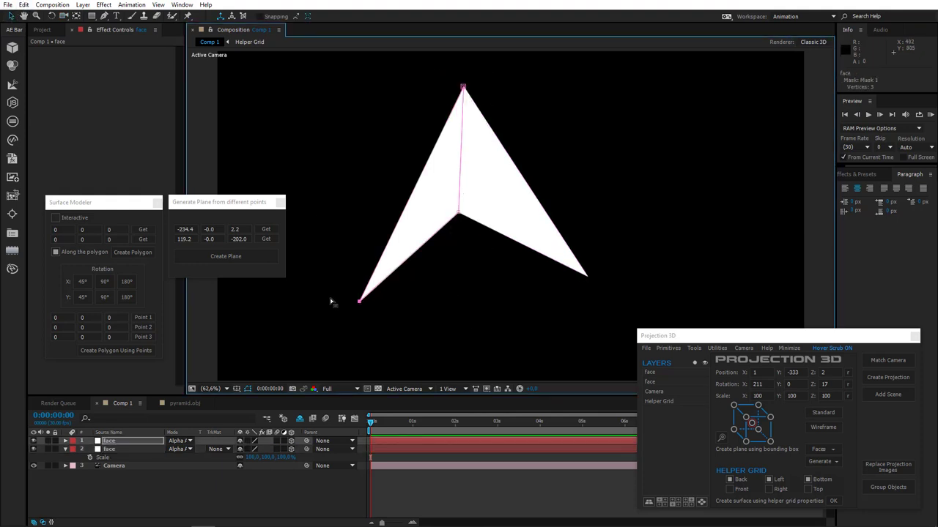
left_click(142, 318)
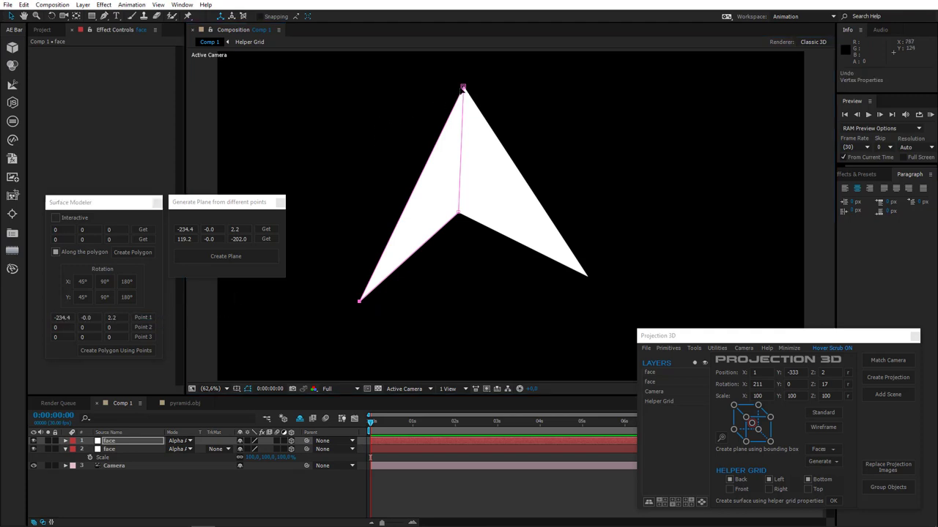
left_click(463, 88)
left_click(142, 328)
Step: Create a polygon from Point 1 and Point 2, orbit the camera around it for inspection, and undo the polygon
left_click(108, 351)
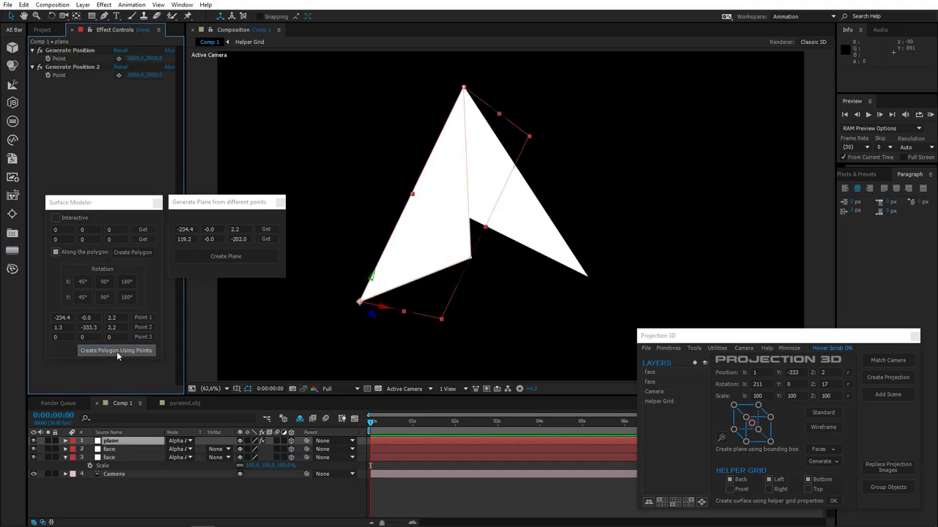
left_click(64, 15)
left_click_drag(377, 219, 422, 253)
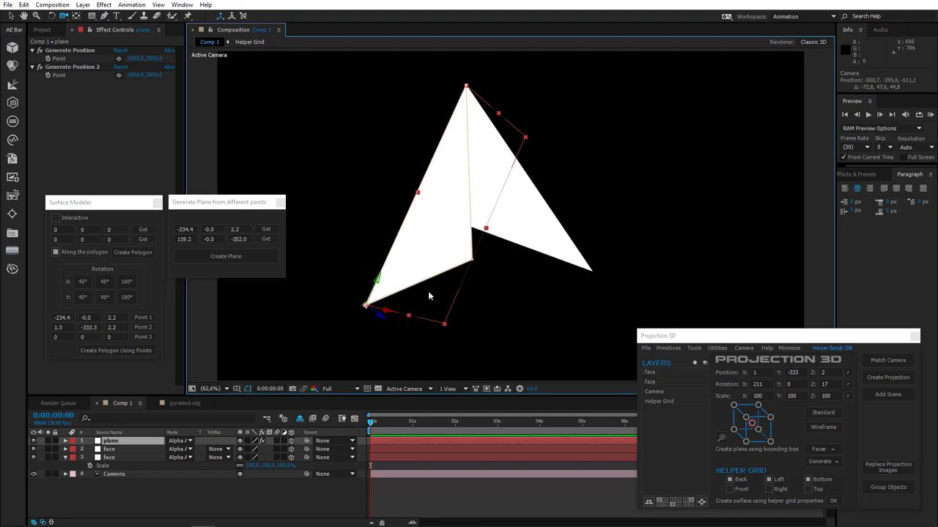
key("ctrl+z")
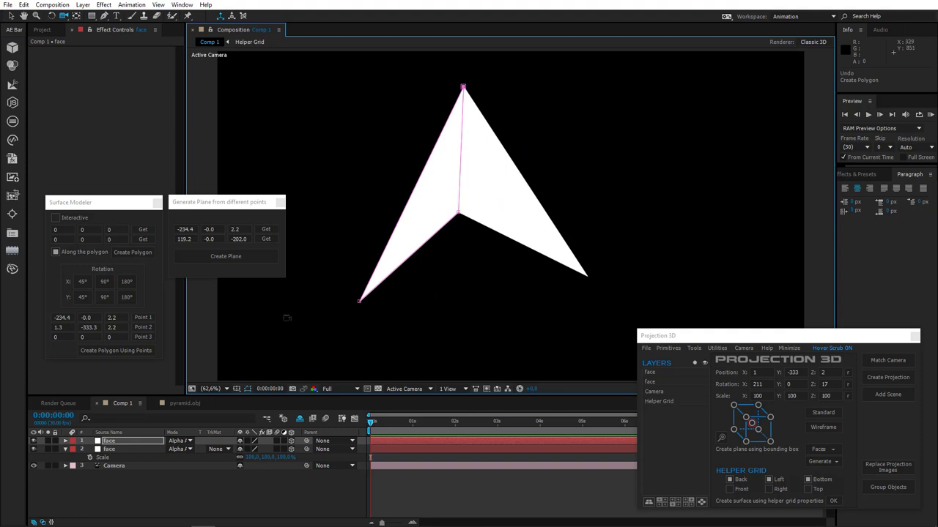
Step: Capture the right face's lower outer vertex as Point 3 and create a polygon from the three points
left_click(9, 18)
left_click(515, 230)
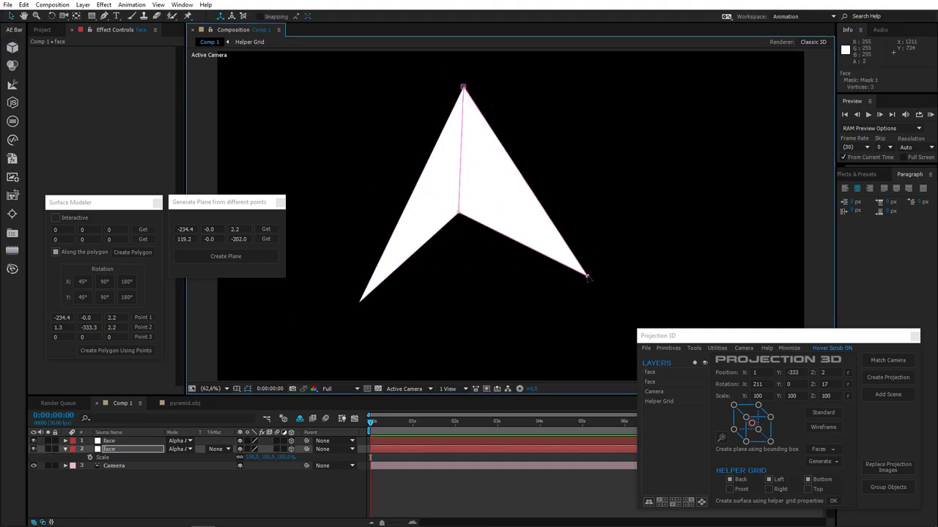
left_click(145, 337)
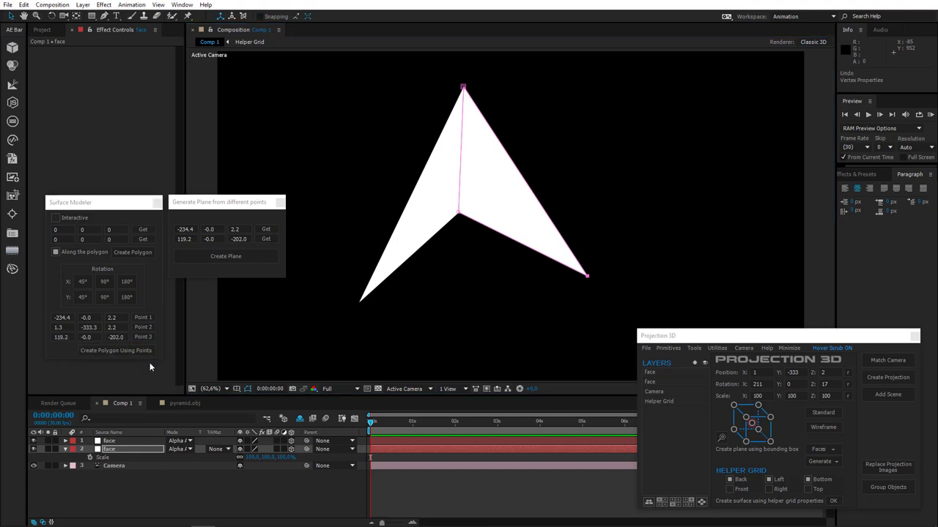
left_click(143, 352)
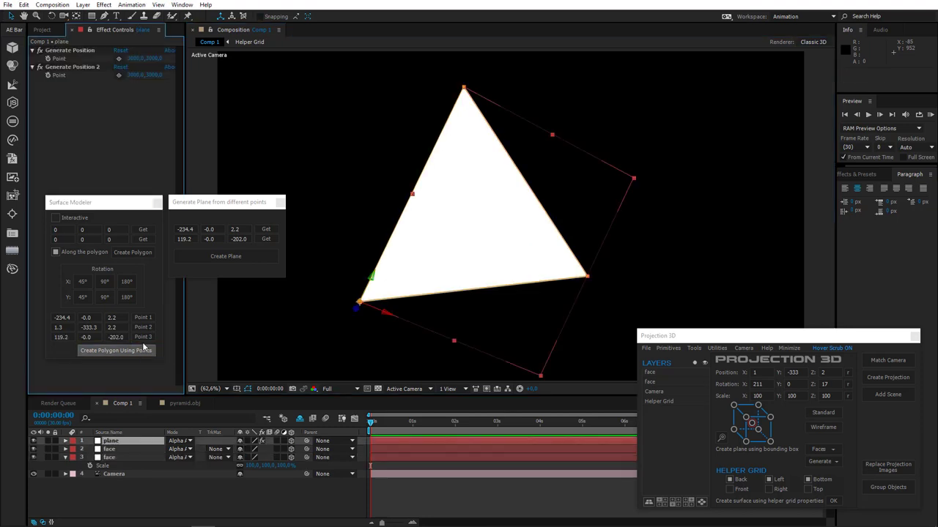
left_click(63, 15)
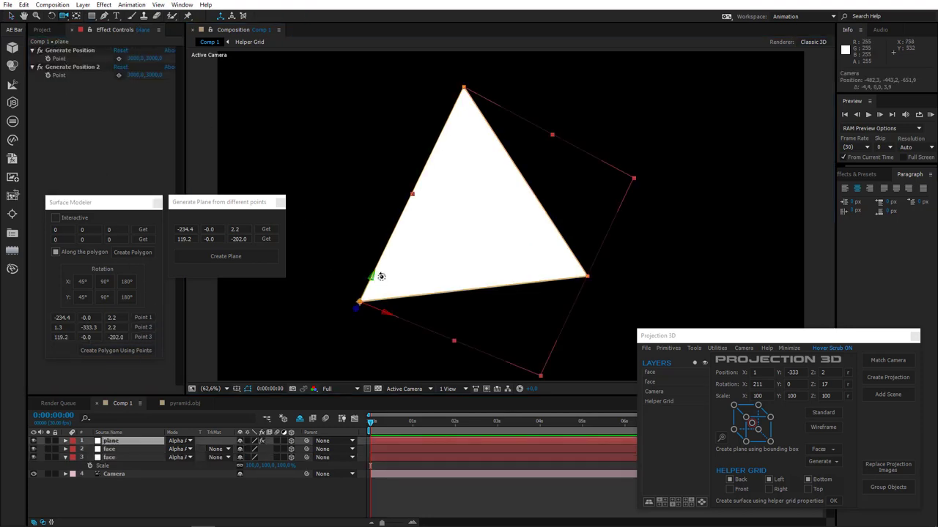
left_click_drag(370, 277, 356, 245)
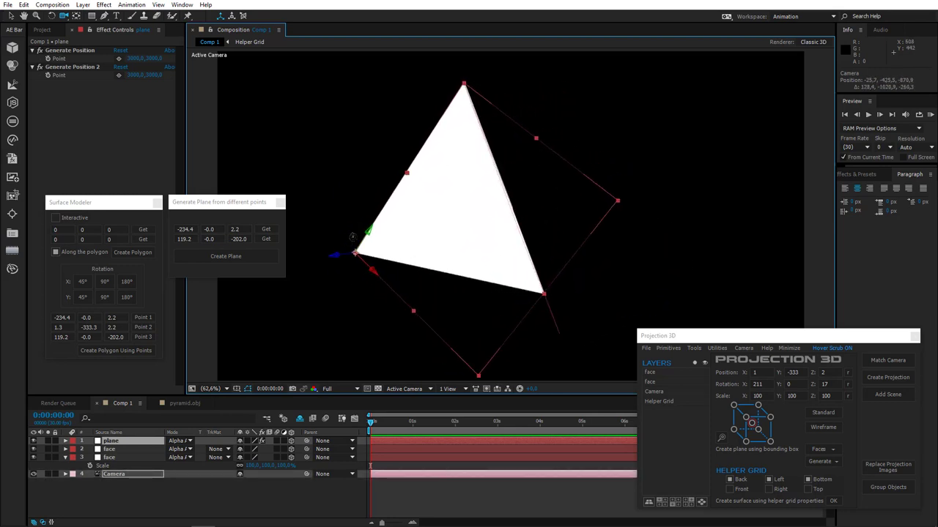
left_click(358, 247)
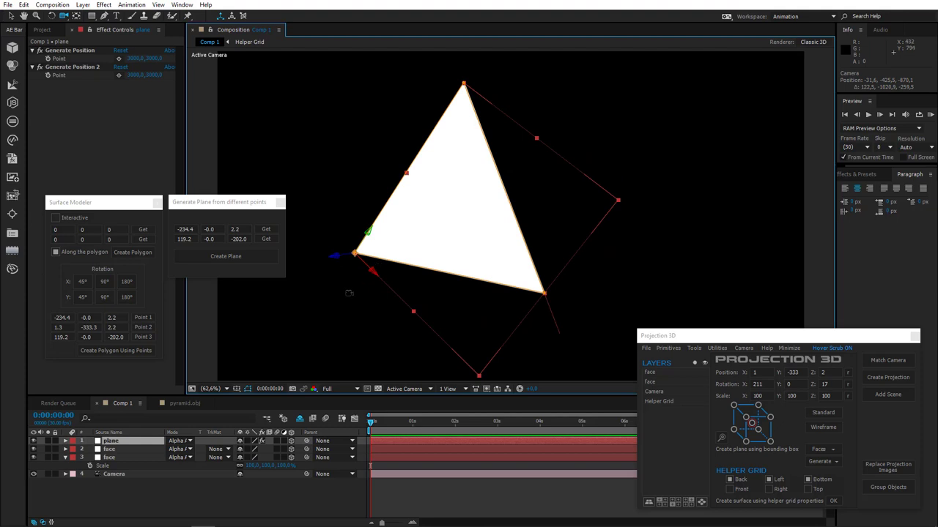
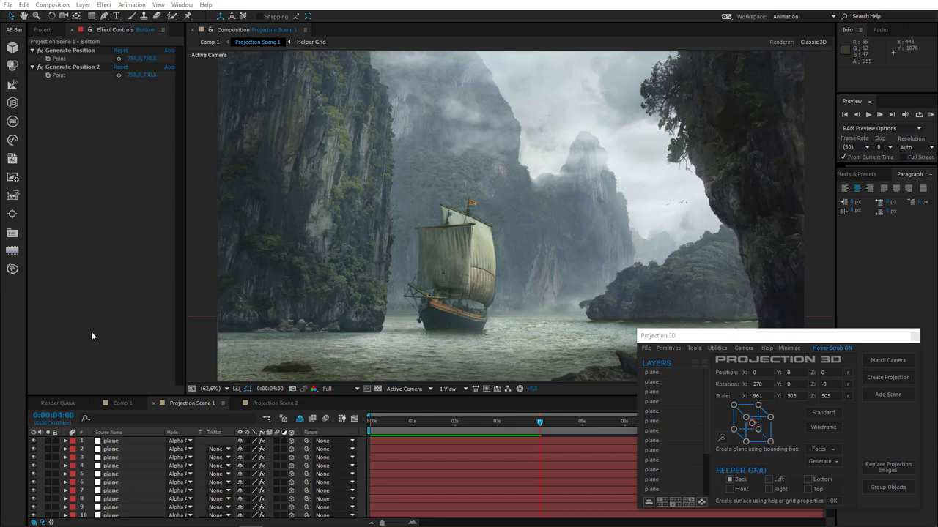
Step: Select several plane layers in Projection Scene 1 one by one to examine which parts of the ship they cover
left_click(115, 442)
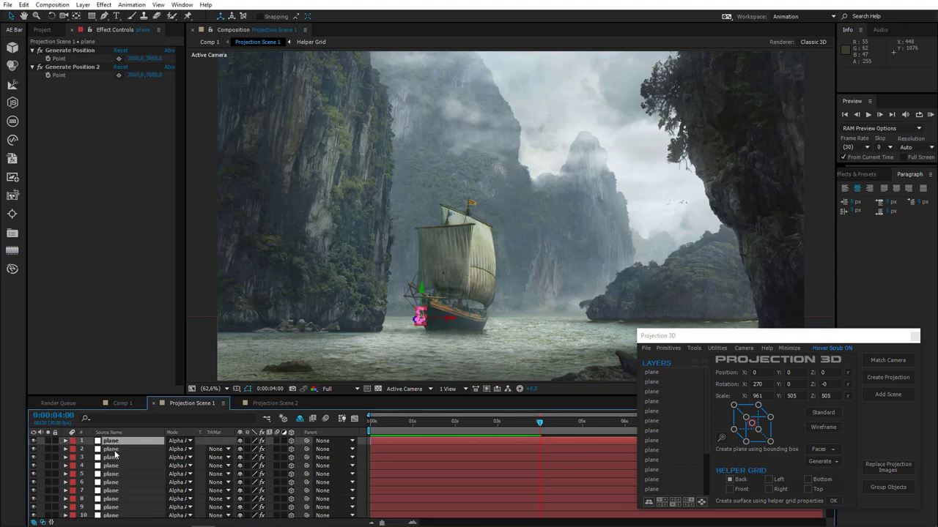
left_click(115, 450)
left_click(118, 467)
left_click(120, 483)
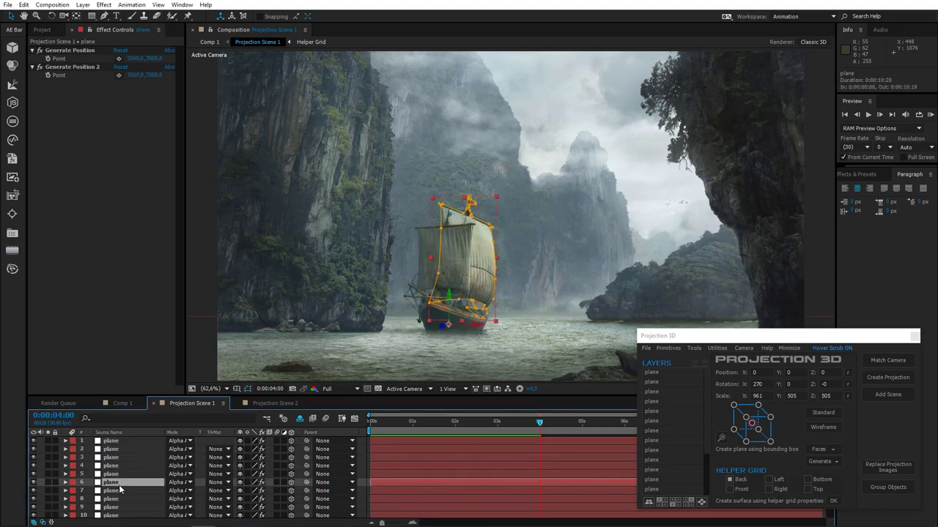
Step: Hide the Bottom layer in Projection Scene 1 and check the ship on its own in Comp 1
left_click(123, 403)
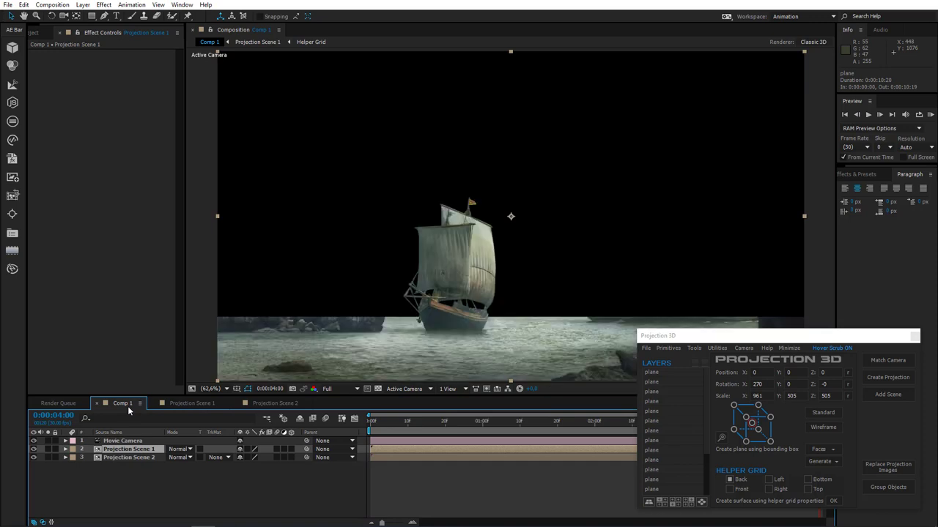
left_click(204, 403)
scroll(99, 493, "down", 2)
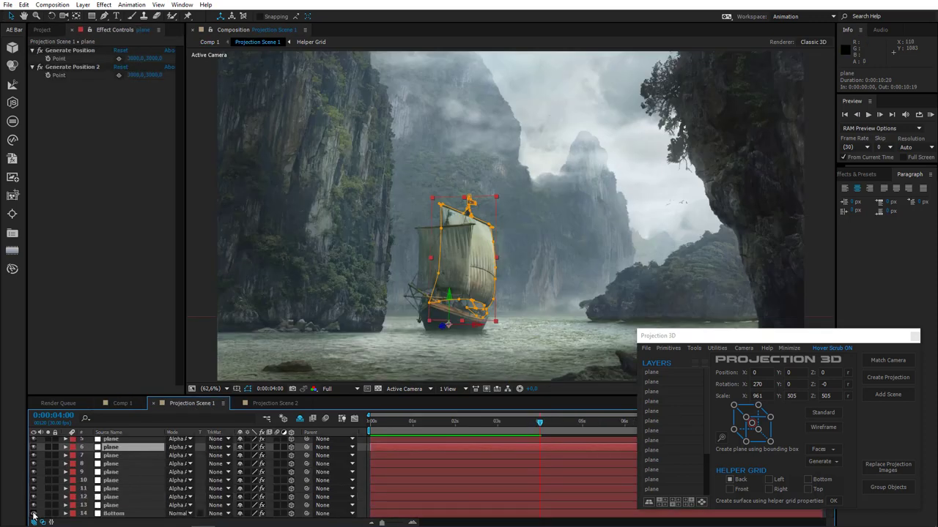
left_click(33, 515)
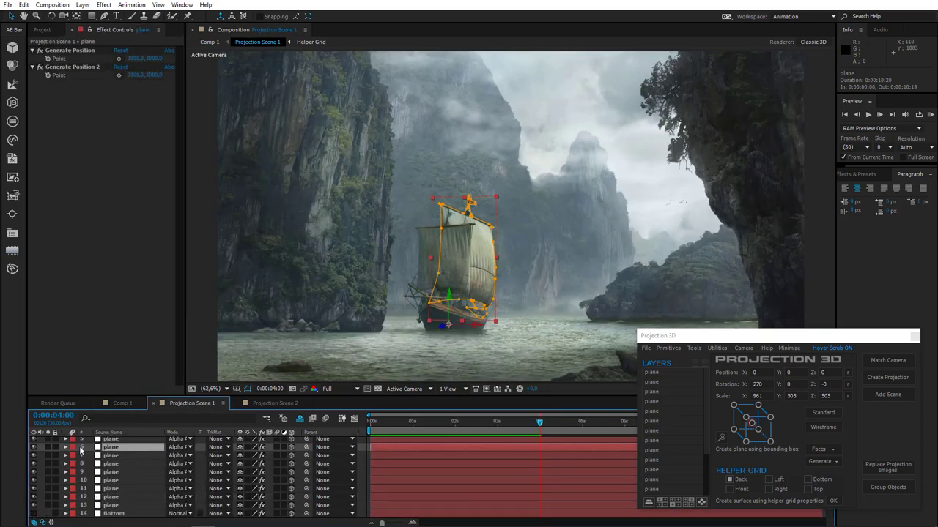
left_click(122, 403)
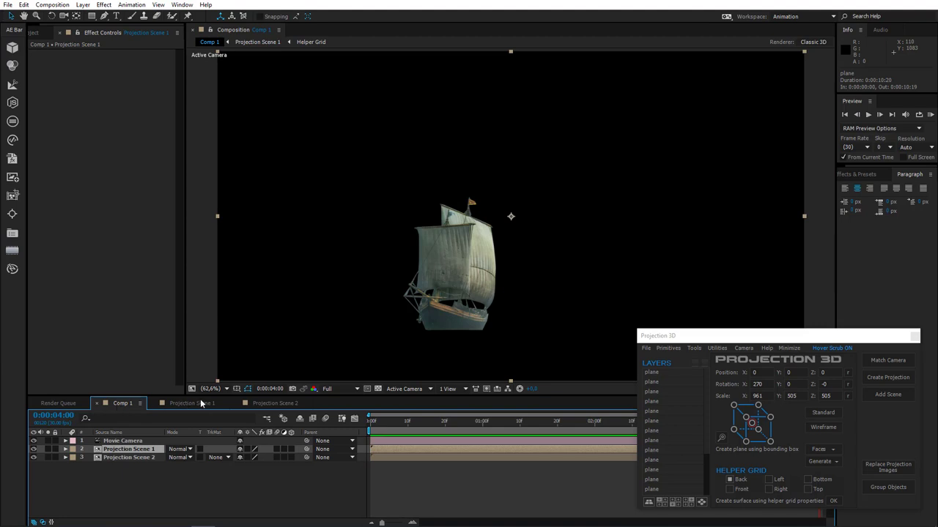
Step: Group the 13 ship plane layers of Projection Scene 1 into one object and delete the Bottom layer
left_click(200, 401)
scroll(122, 447, "up", 2)
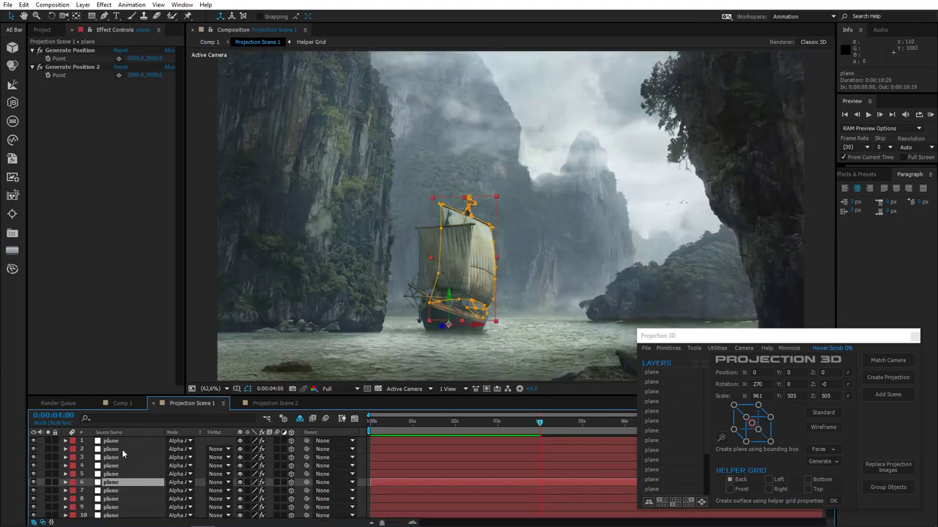
left_click(122, 441)
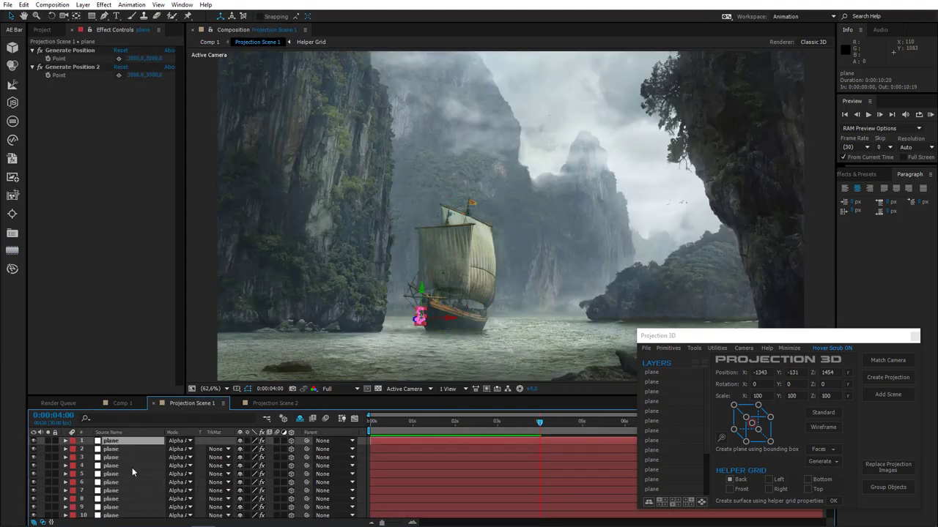
scroll(128, 476, "down", 2)
left_click(118, 509, "shift")
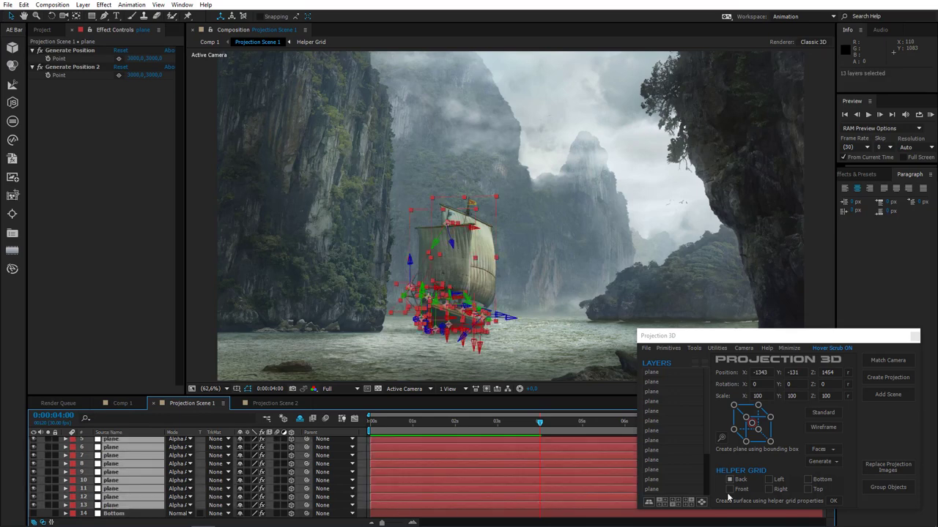
left_click(885, 487)
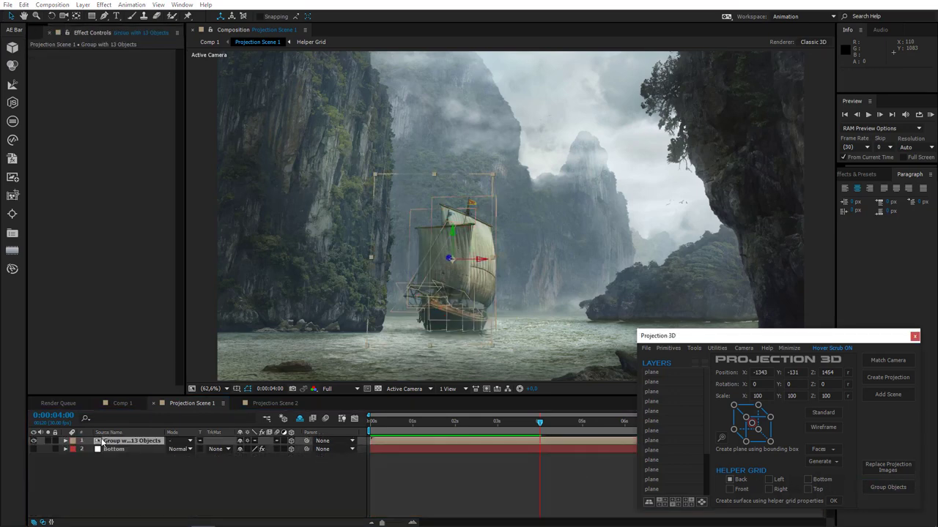
left_click(119, 449)
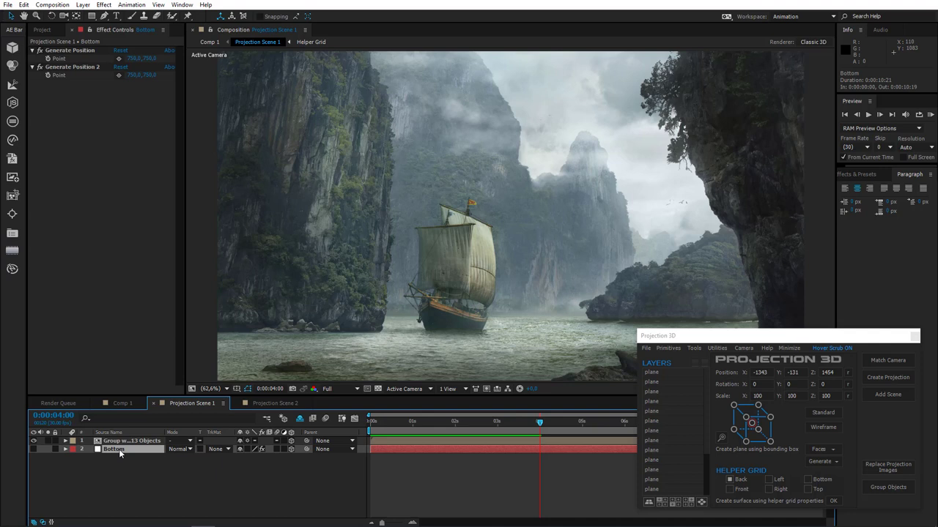
key("Delete")
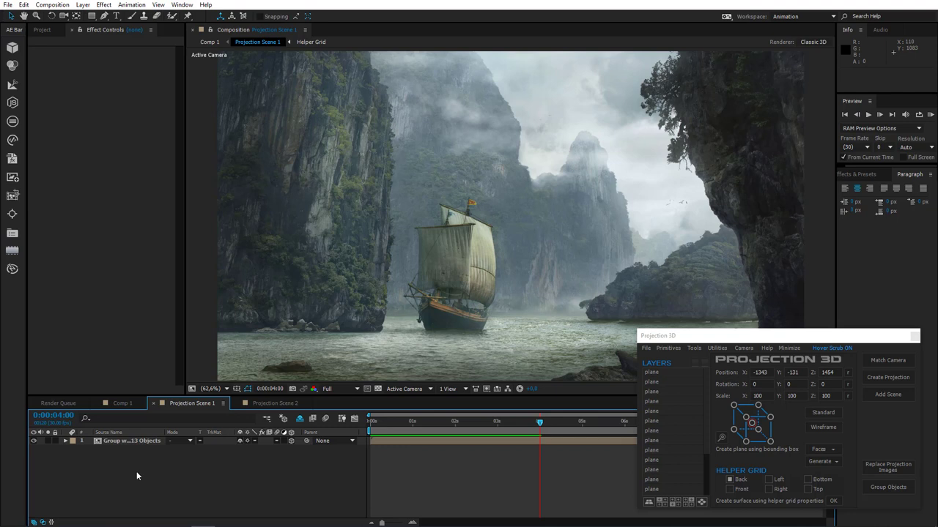
Step: Move the grouped ship planes along the X axis across the projected image and undo the move
left_click(131, 441)
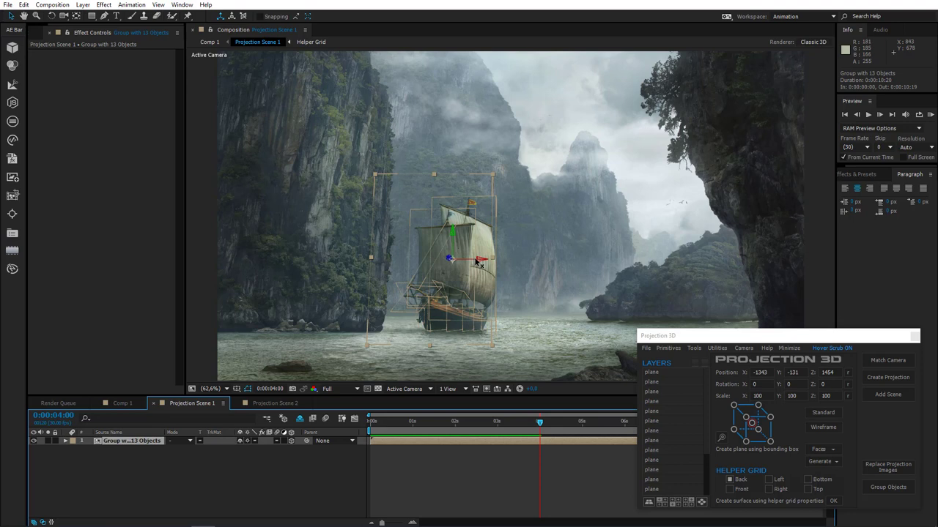
left_click_drag(478, 262, 594, 261)
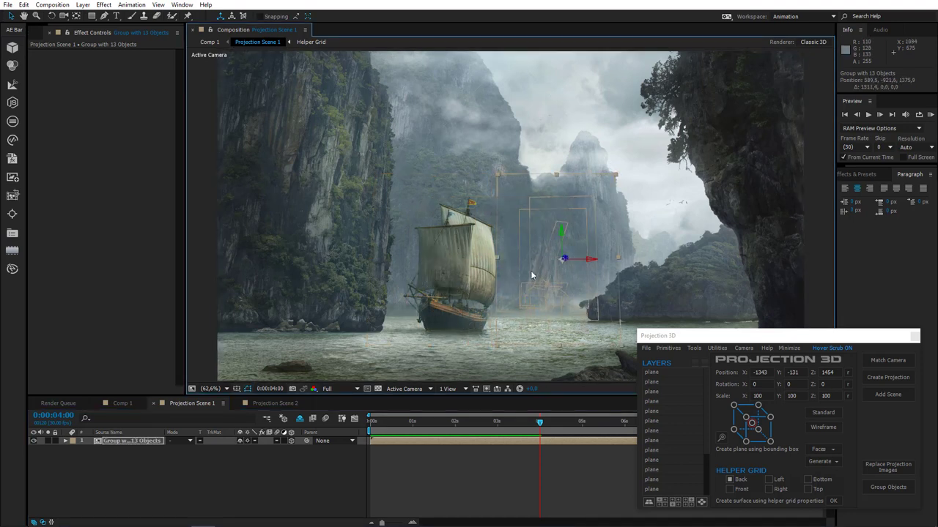
key("ctrl+z")
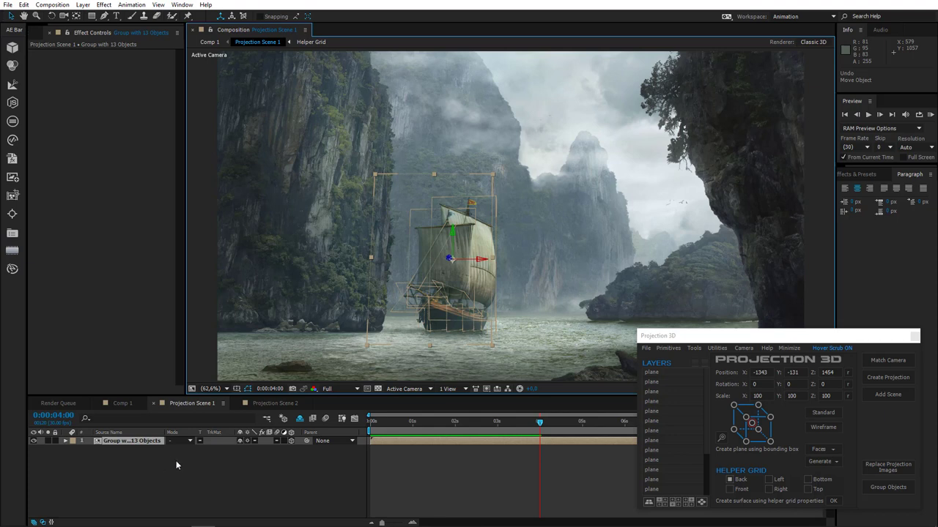
Step: Convert the ship group into an independent object with Projection 3D's Independent Object tool
left_click(692, 349)
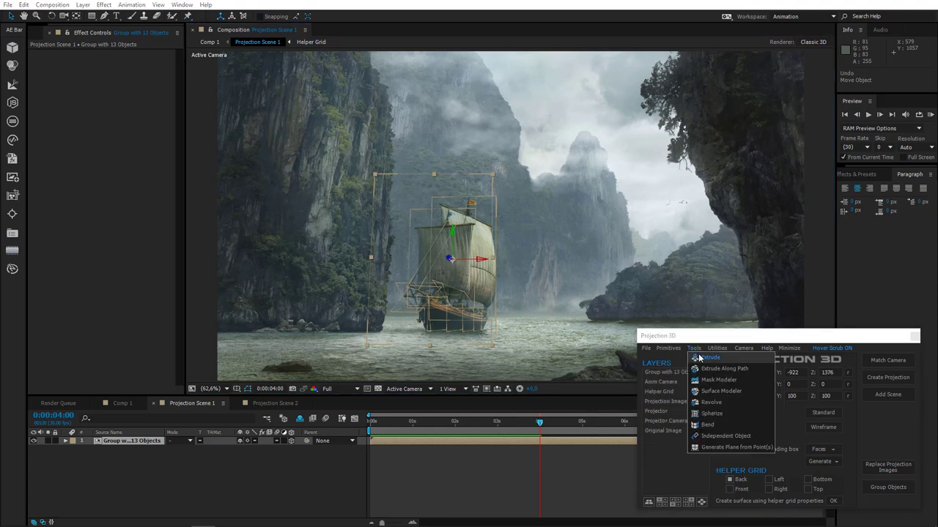
left_click(720, 435)
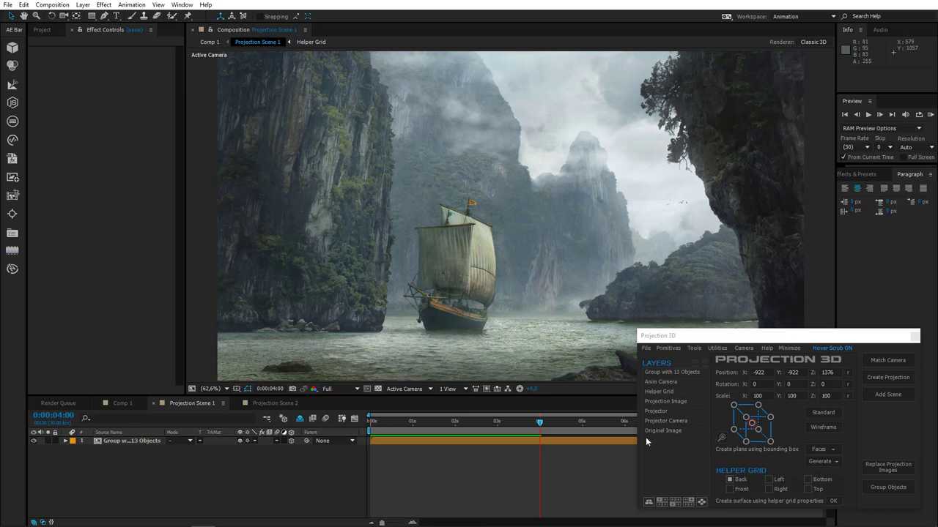
Step: Test moving the independent ship group along the X and Z axes and undo the moves
left_click(129, 440)
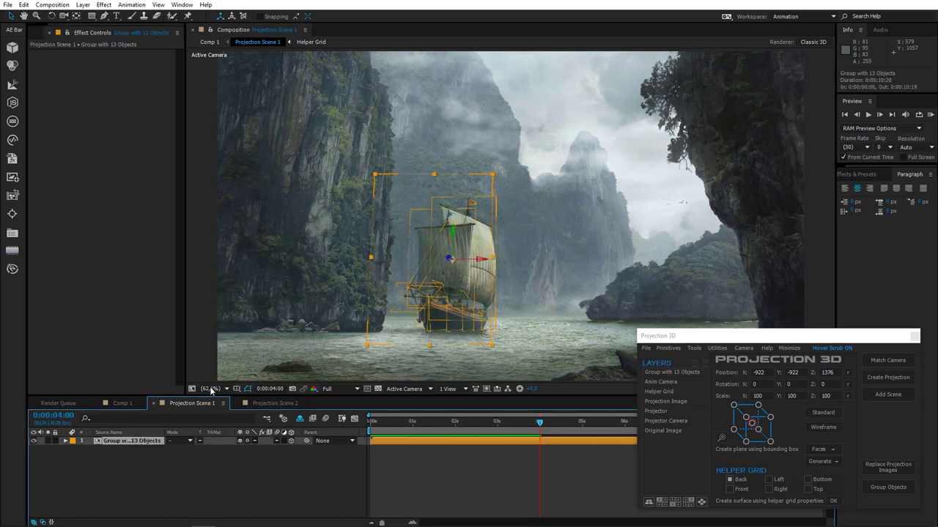
left_click_drag(484, 260, 804, 267)
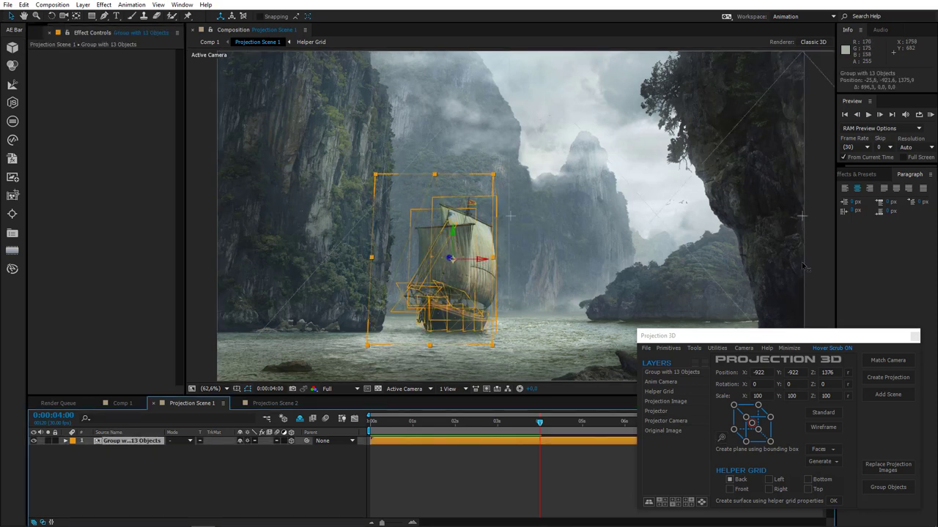
left_click_drag(483, 259, 602, 260)
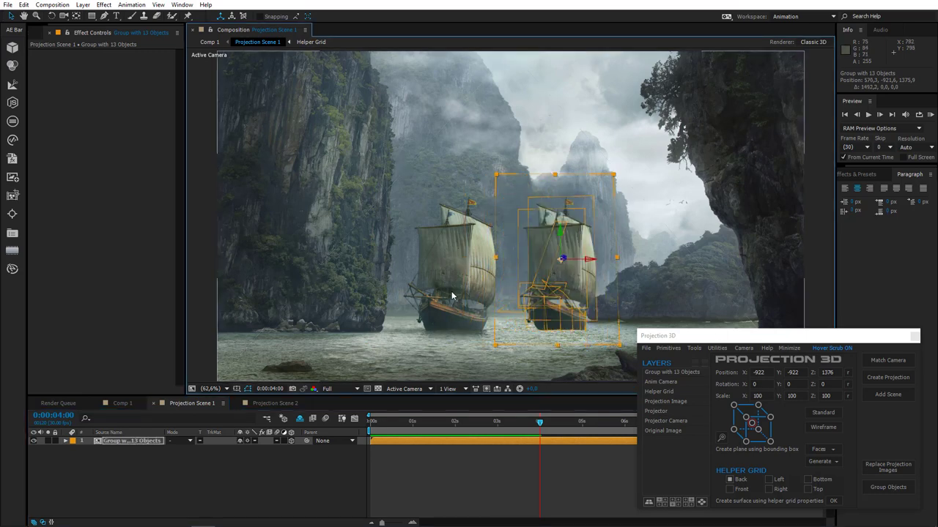
key("ctrl+z")
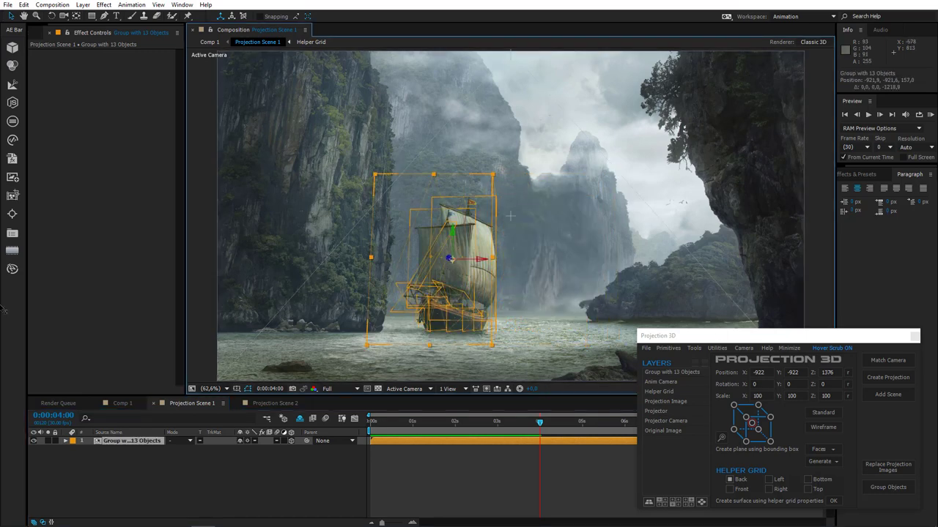
key("ctrl+z")
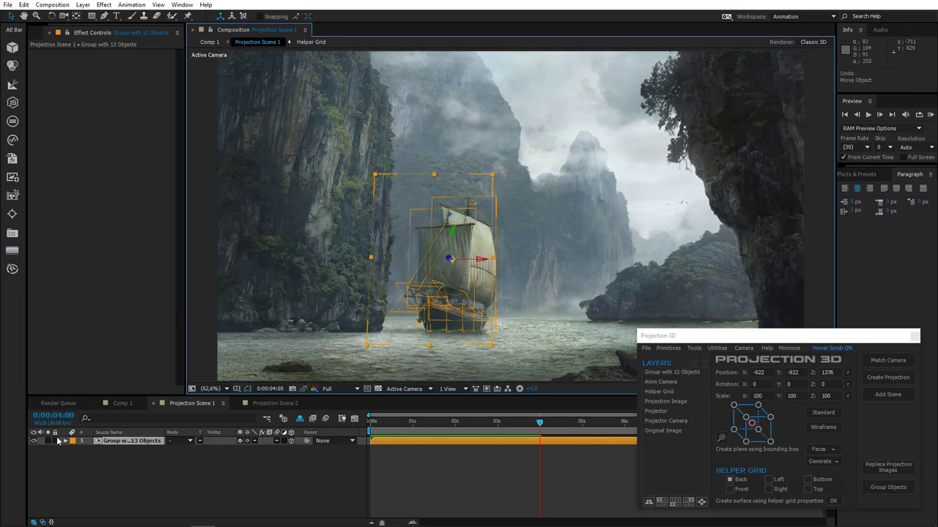
Step: Animate the ship group's Position along the Z axis with keyframes at 0:00:00:00 and 0:00:02:00, and preview the motion
left_click(121, 442)
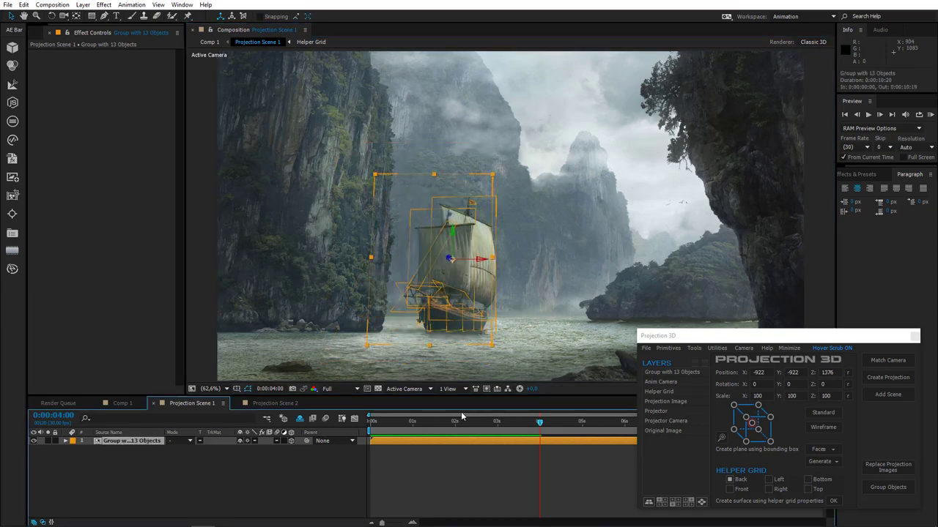
key("Home")
key("p")
left_click(115, 450)
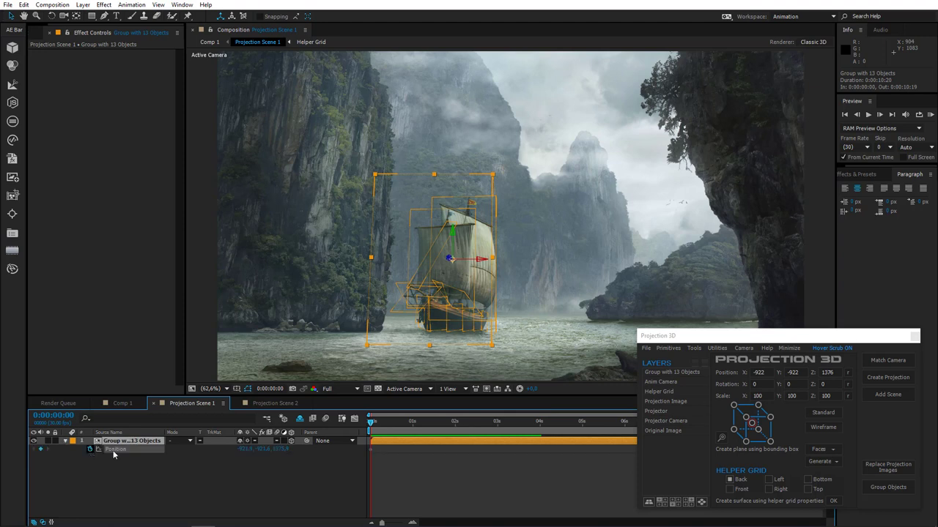
left_click(456, 423)
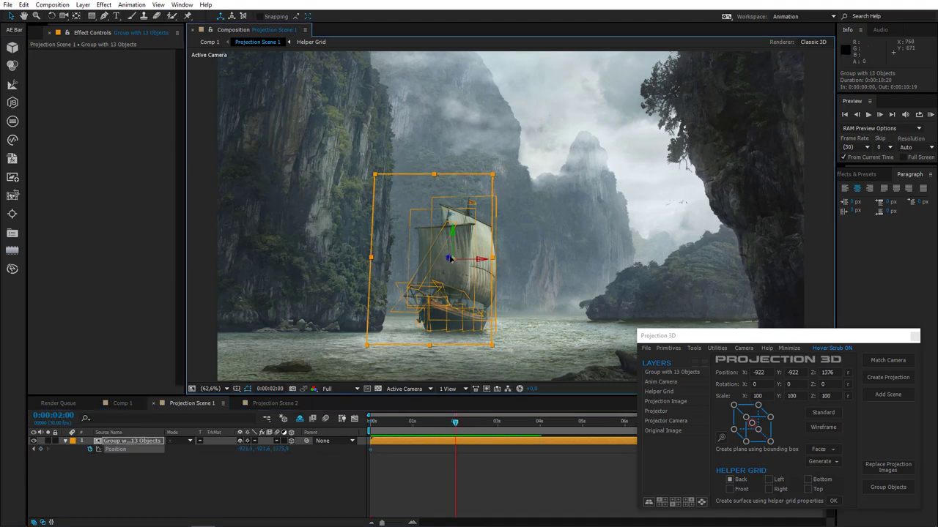
left_click_drag(451, 260, 5, 349)
left_click_drag(404, 423, 371, 423)
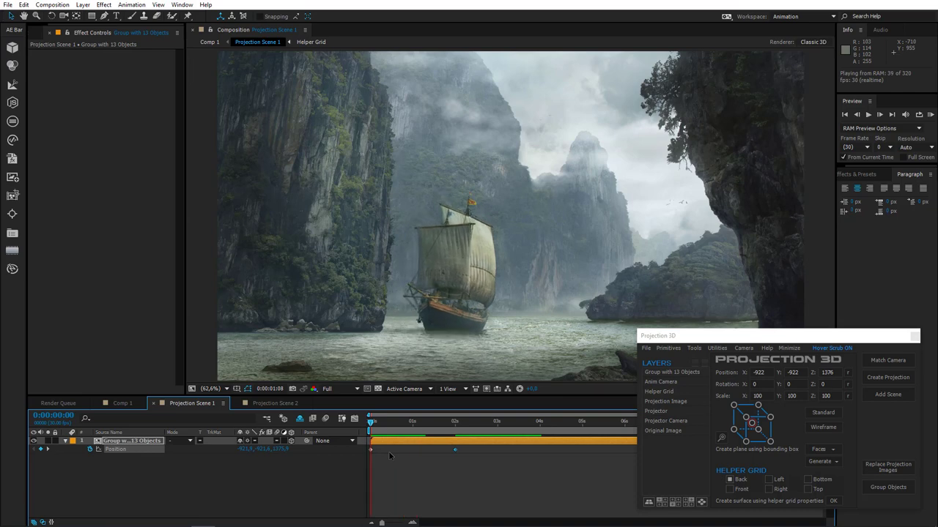
key("space")
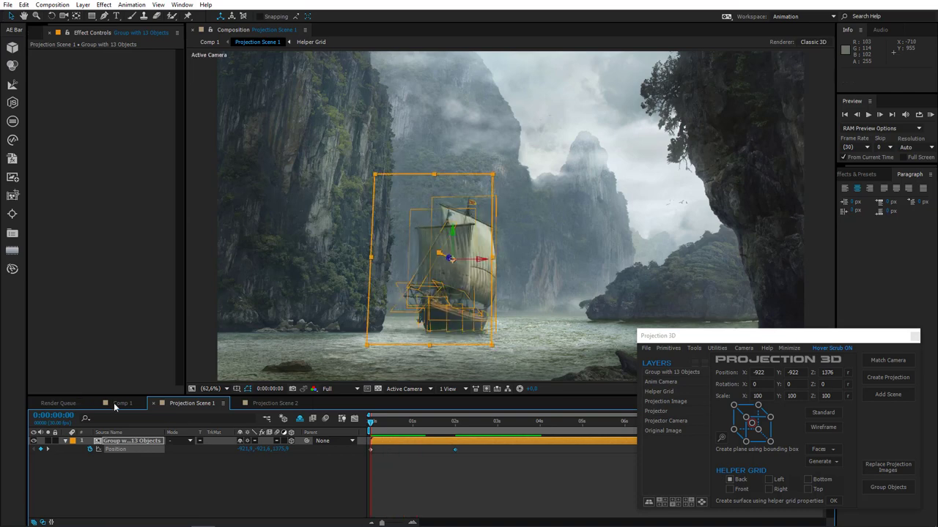
Step: Open the Projection Scene 2 composition from Comp 1
left_click(117, 404)
double_click(149, 457)
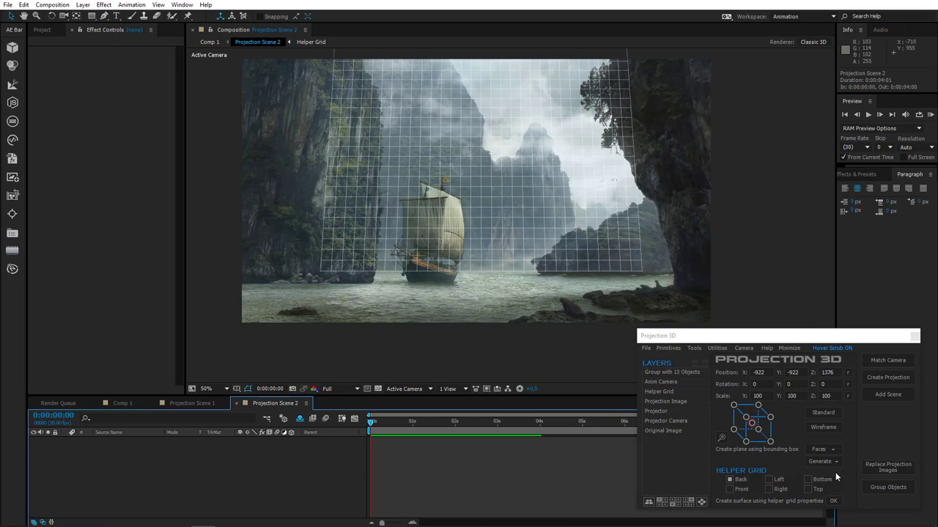
Step: Create Back and Bottom surfaces from the helper grid in Projection Scene 2 and widen both well beyond the frame edges
left_click(808, 479)
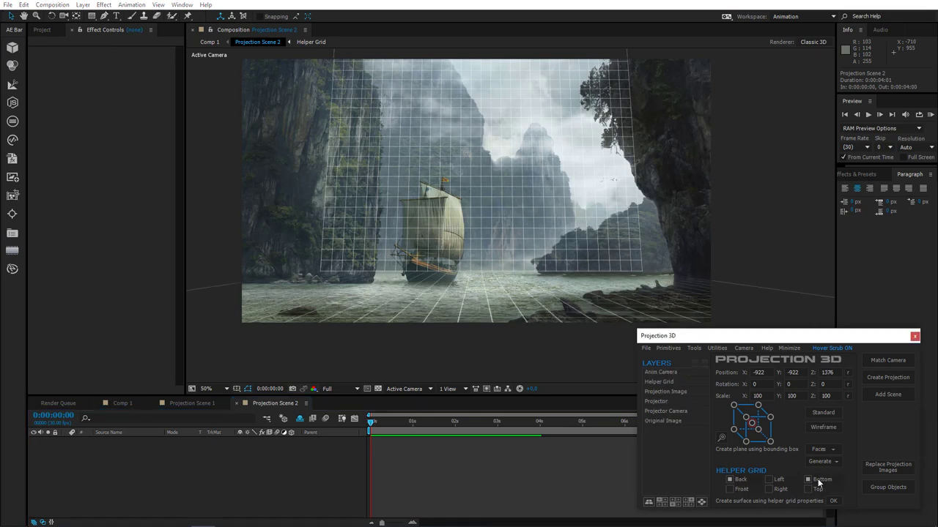
left_click(835, 502)
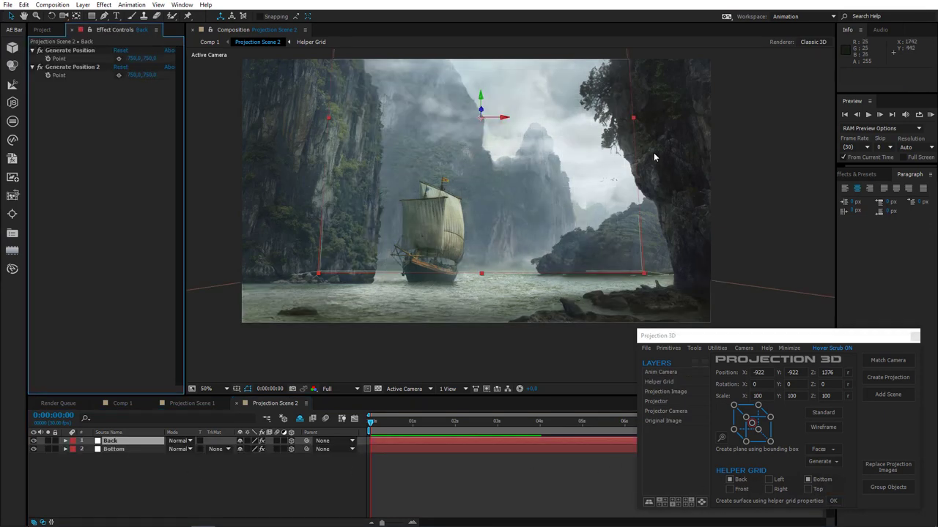
left_click_drag(634, 117, 737, 117)
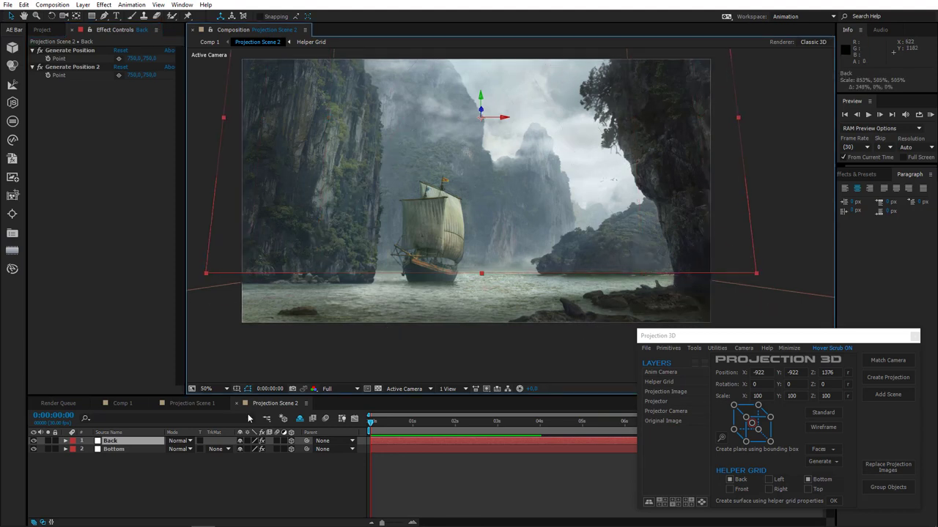
left_click(118, 450)
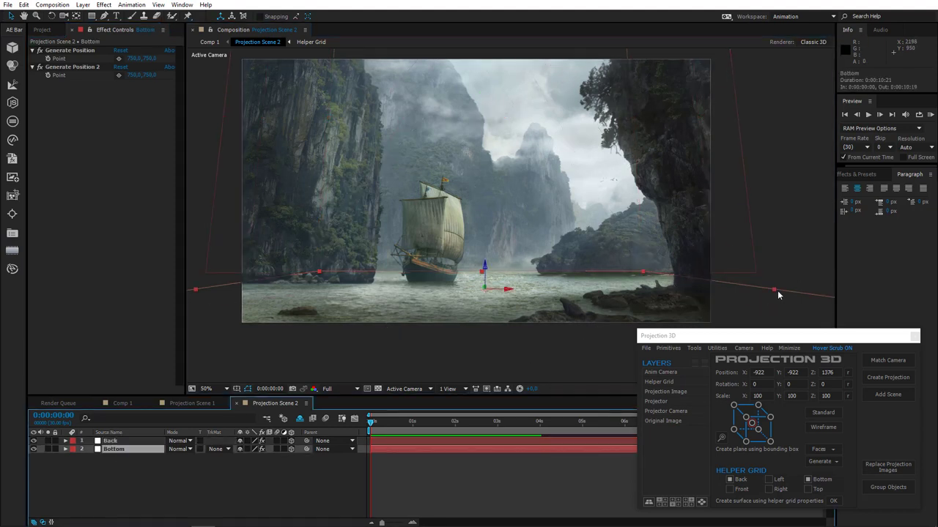
left_click_drag(774, 290, 874, 275)
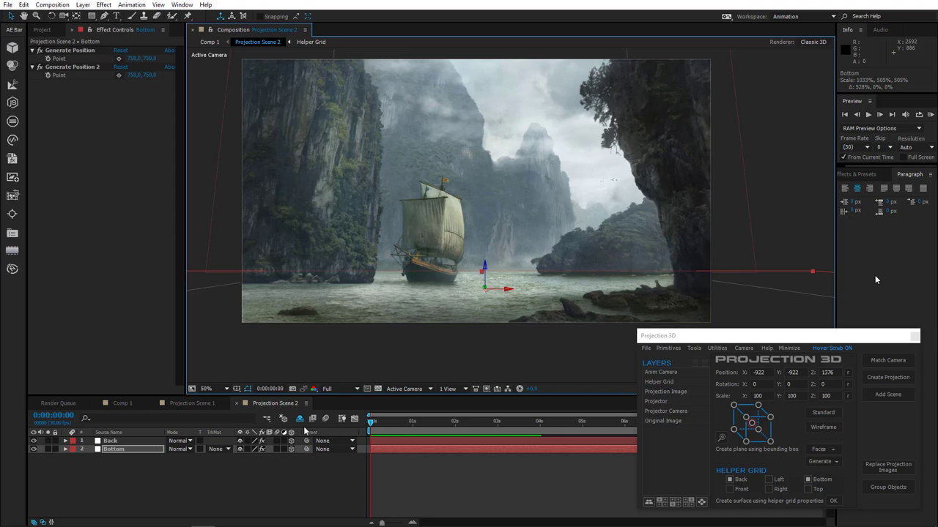
Step: Check the ship's motion against the scenery in Comp 1 and briefly solo Projection Scene 1
left_click(120, 404)
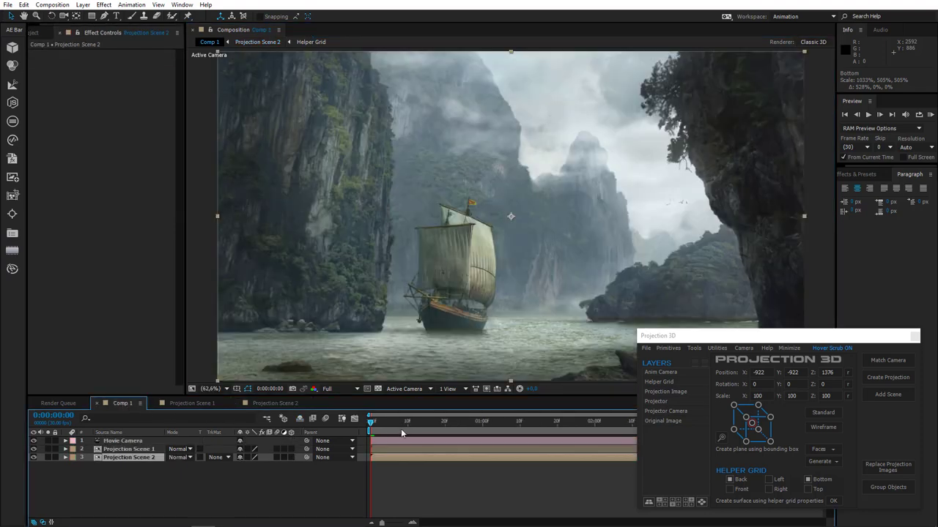
left_click_drag(402, 428, 495, 426)
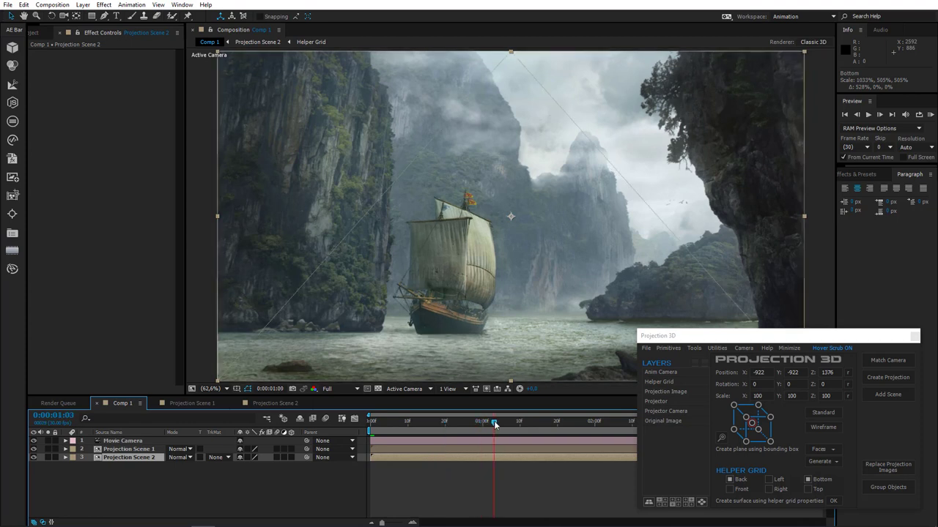
left_click(48, 449)
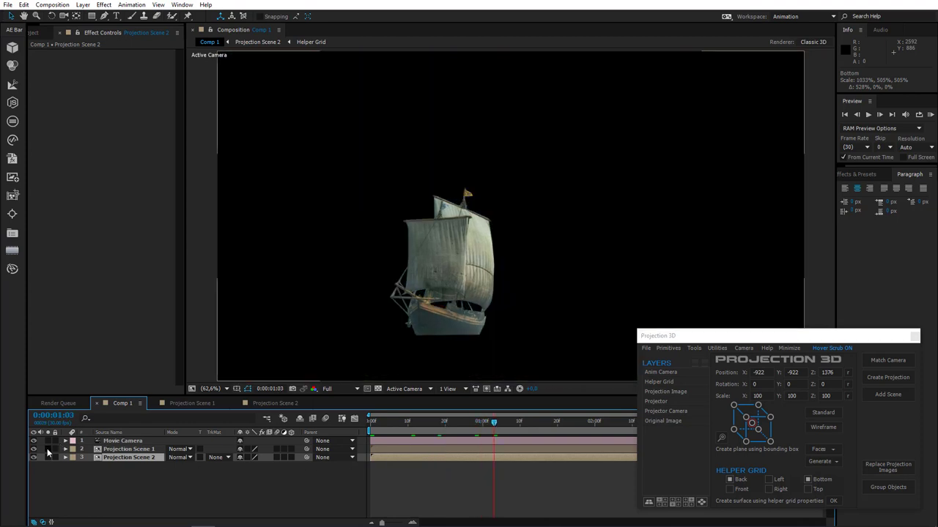
left_click(47, 450)
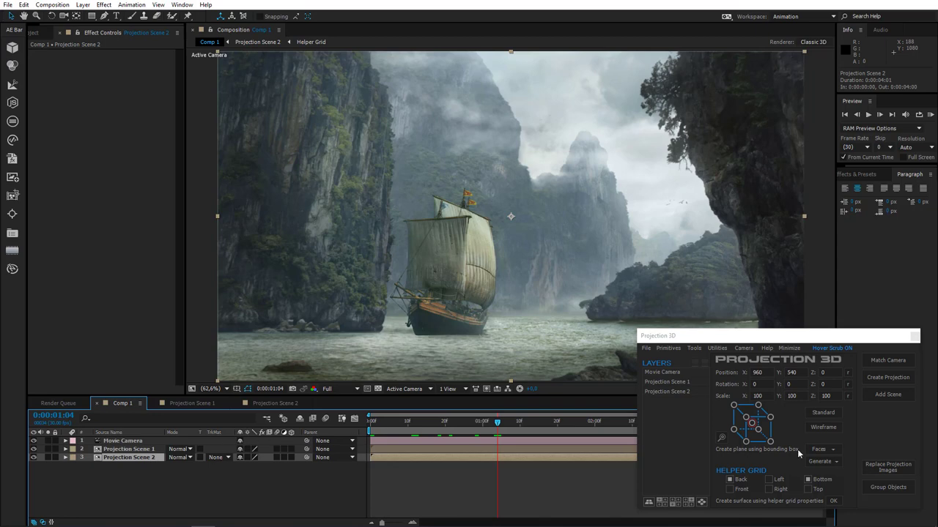
Step: Replace the projection image of Projection Scene 2 with Ship 2 from the tutorial folder, viewing the picture before choosing it
left_click(888, 466)
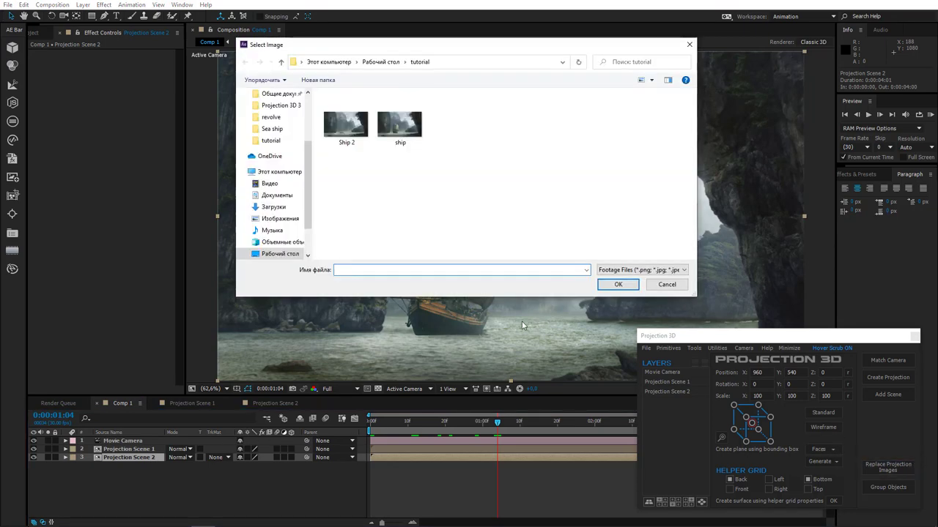
right_click(356, 133)
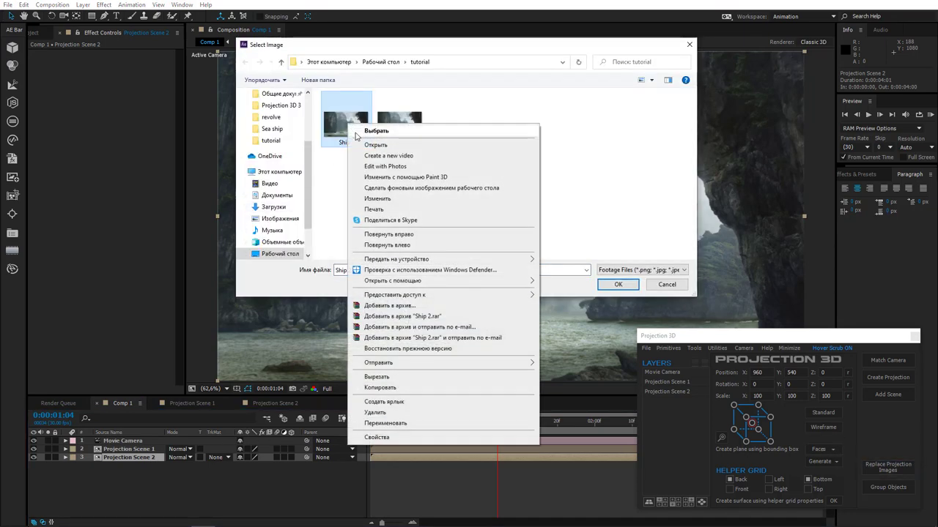
left_click(370, 145)
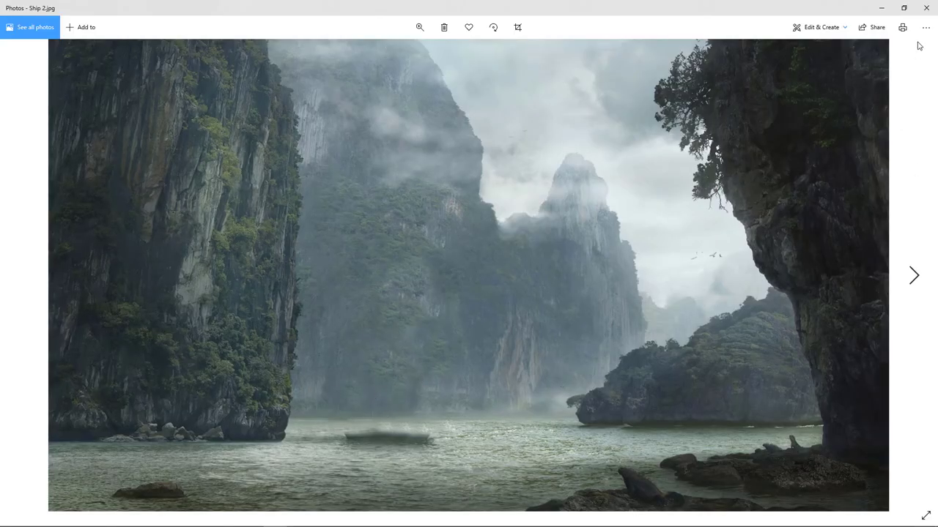
left_click(926, 8)
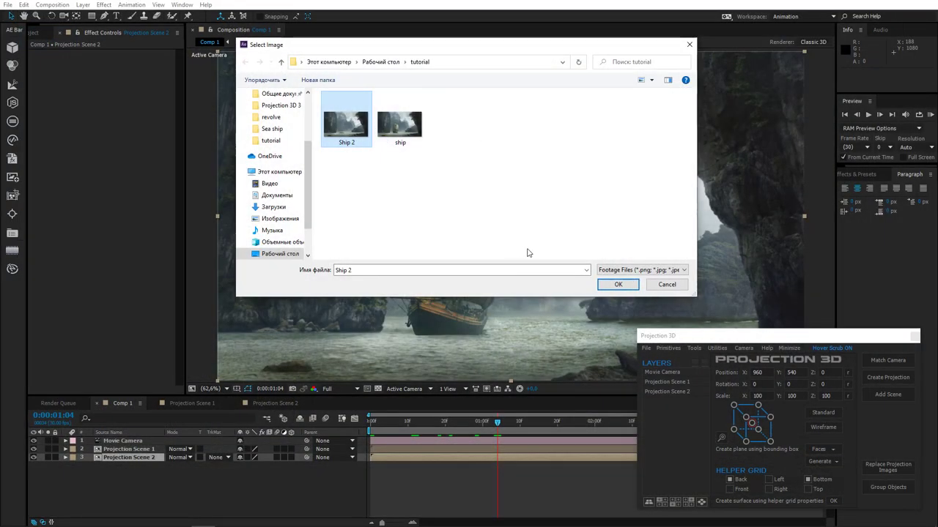
left_click(609, 283)
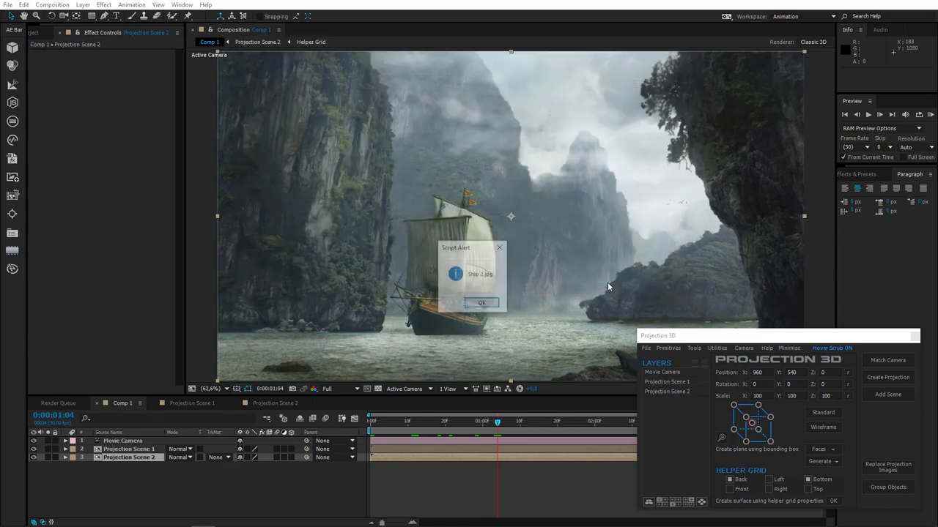
left_click(480, 303)
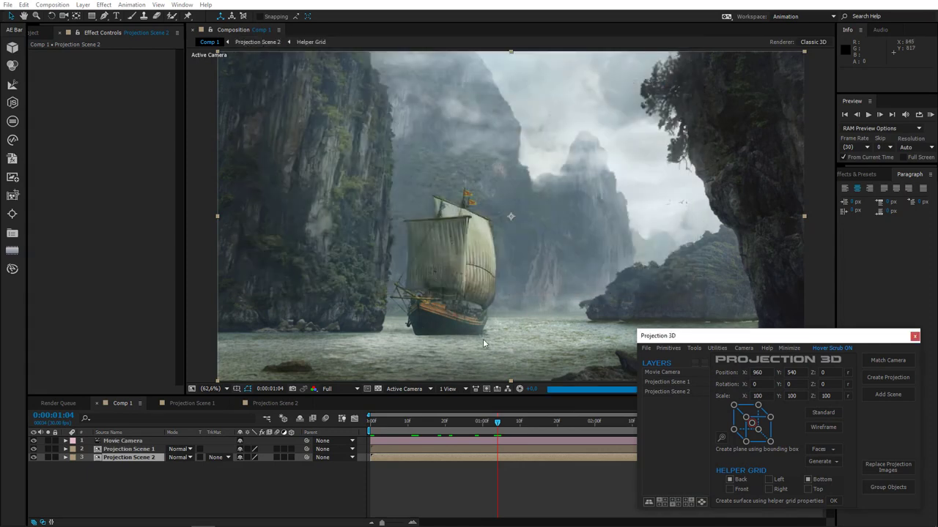
Step: Solo Projection Scene 2 on and off and scrub through Comp 1 to check the ship over the replaced background
left_click(46, 458)
left_click(46, 458)
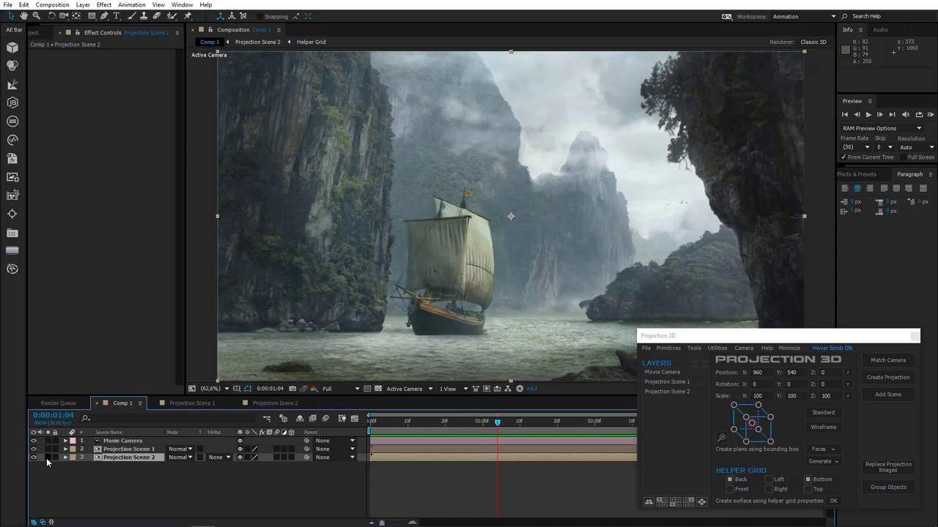
left_click(46, 458)
left_click(46, 458)
left_click_drag(380, 429, 525, 432)
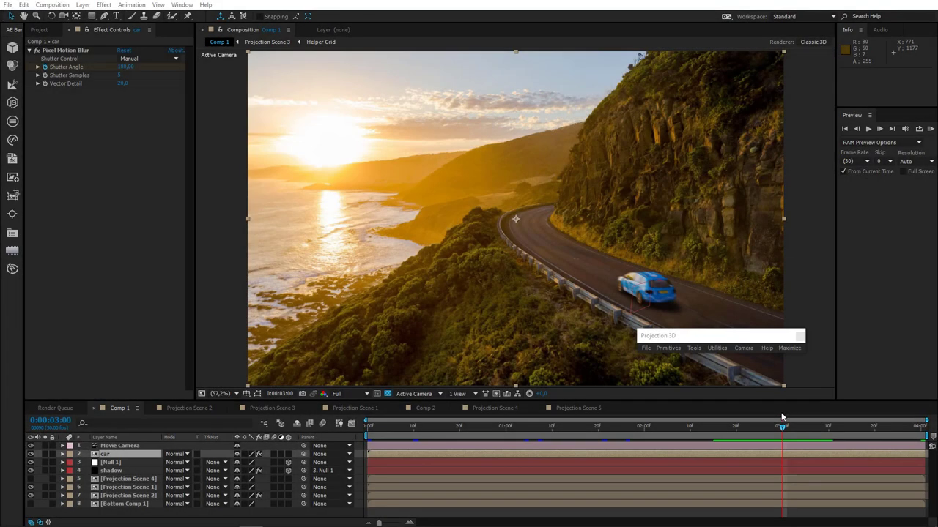
Step: Review the car example: scrub Comp 1, open the car layer's composition, and inspect plane Surface and the animated Null 1
left_click_drag(781, 417, 776, 439)
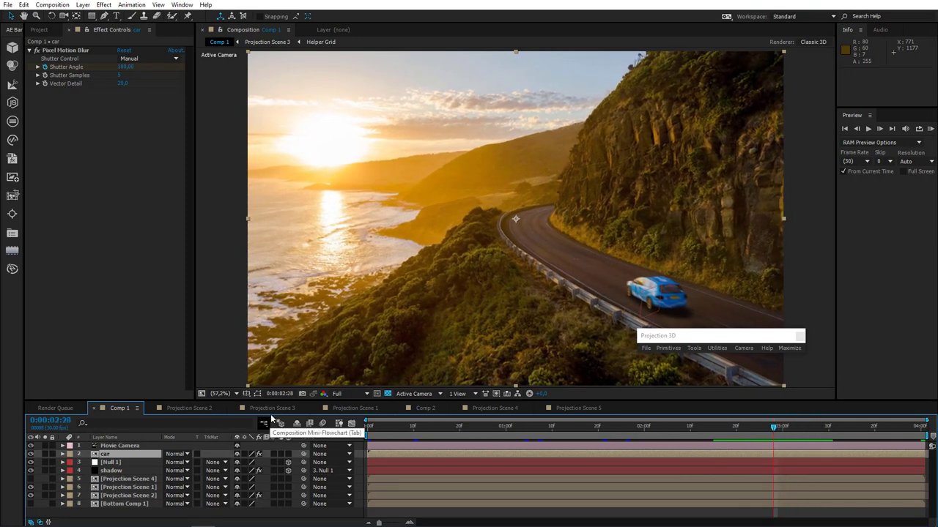
double_click(135, 454)
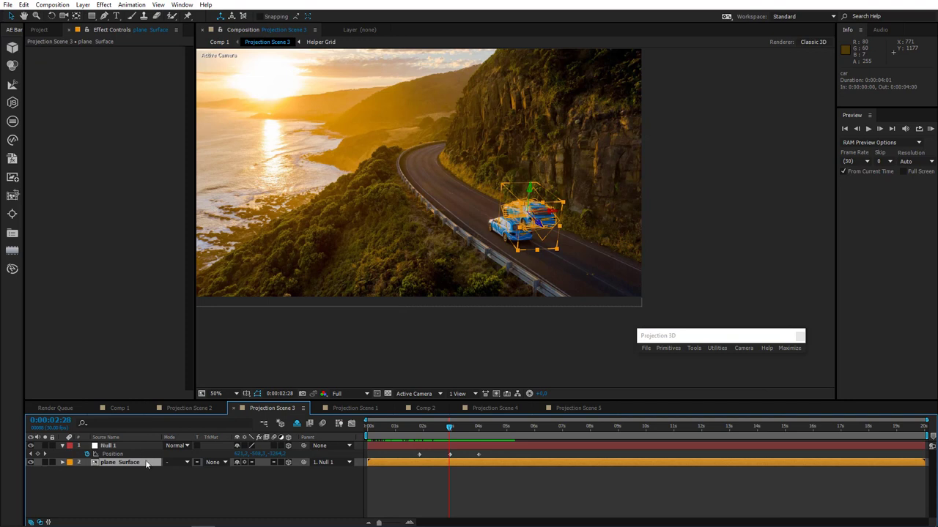
left_click(137, 464)
left_click(469, 428)
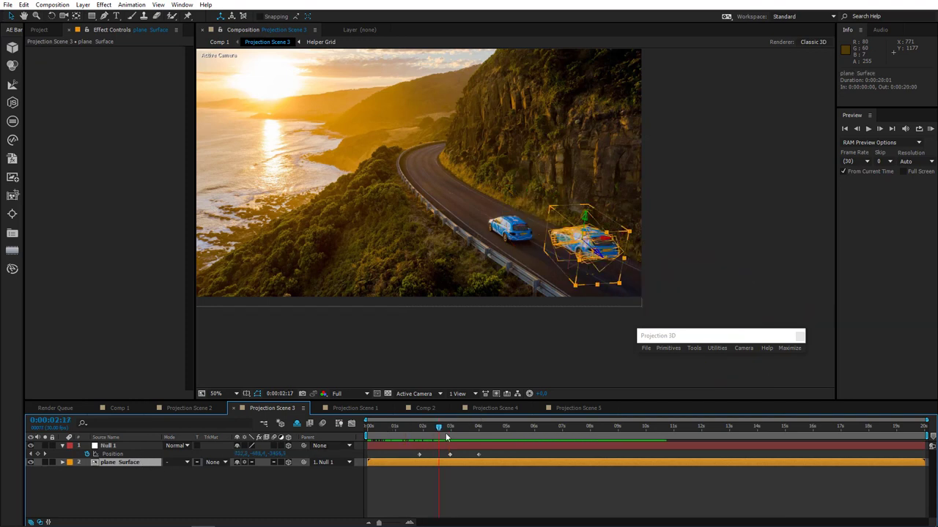
left_click(111, 446)
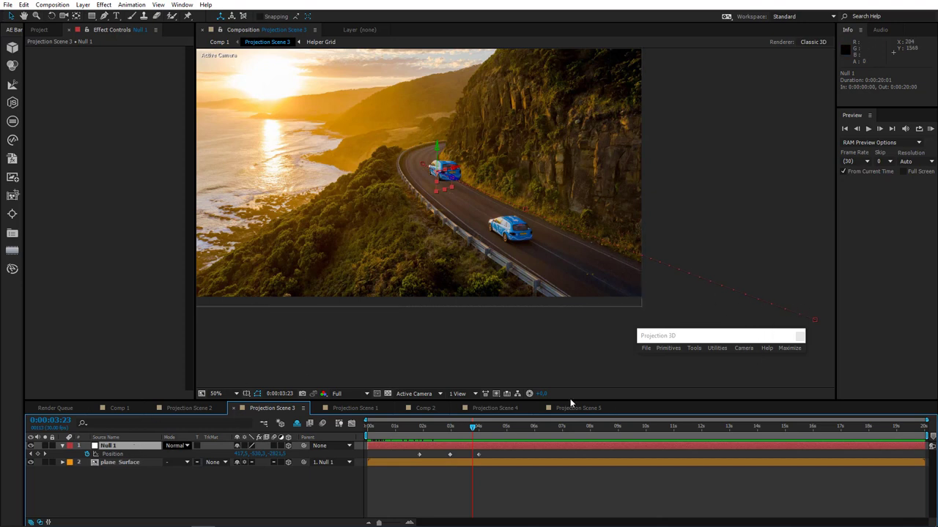
Step: Expand Projection 3D, view the Generate options such as Position from point, and minimize the panel again
left_click(788, 349)
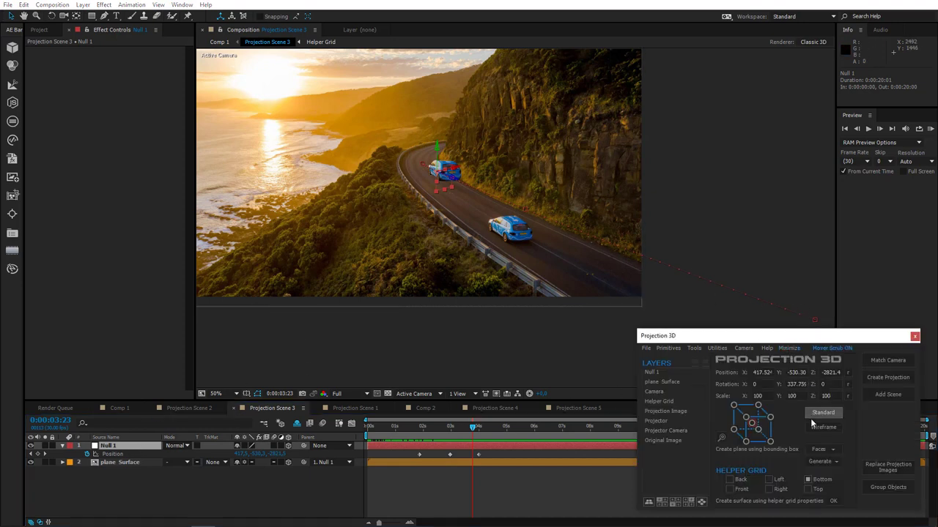
left_click(820, 463)
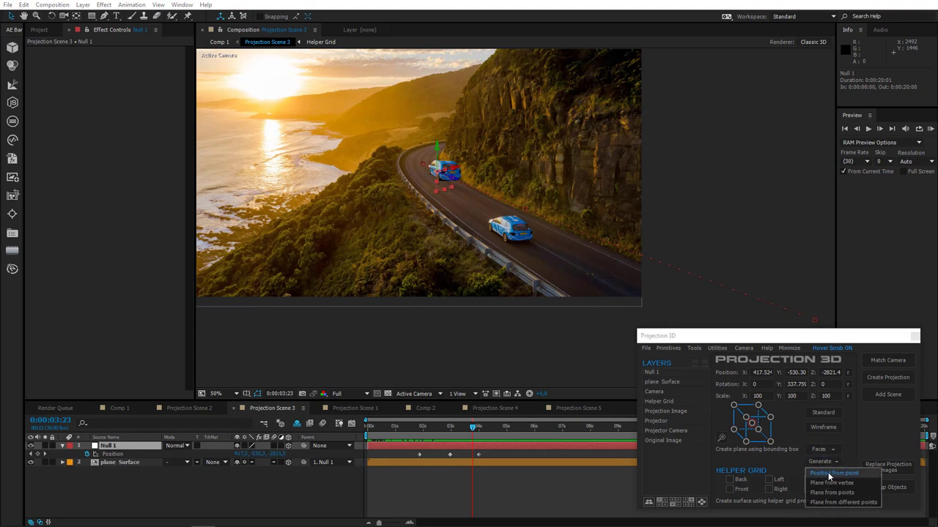
left_click(789, 348)
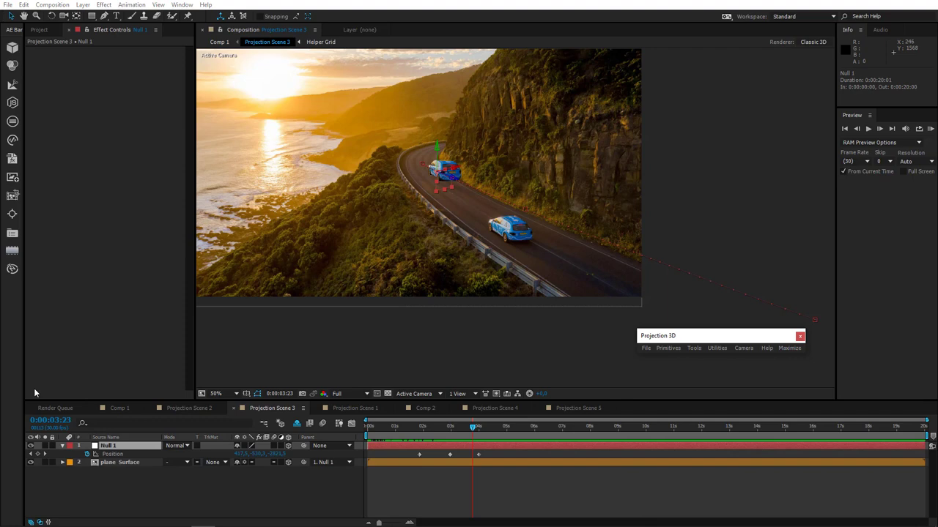
Step: Examine the car's shadow layer in Comp 1 by isolating it, restoring the other layers and scrubbing the animation
left_click(118, 408)
left_click_drag(721, 431, 796, 429)
left_click(111, 470)
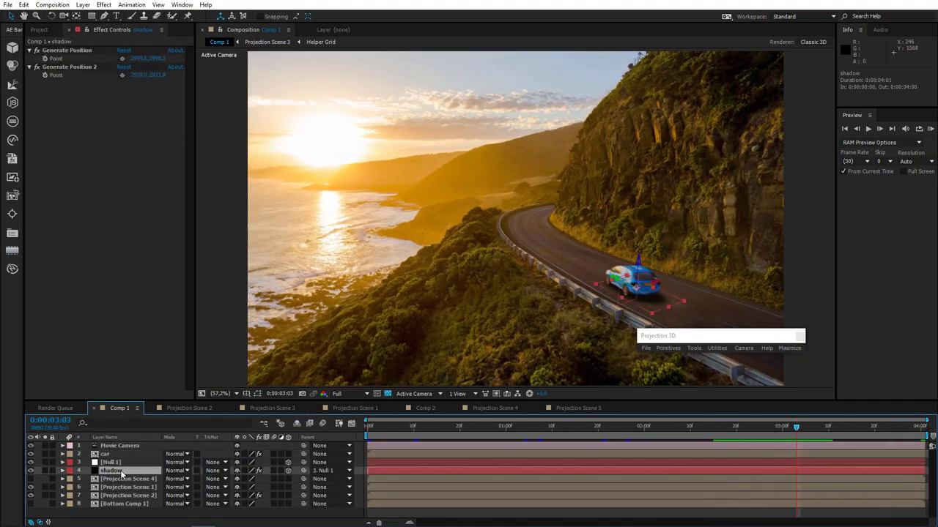
left_click(45, 471)
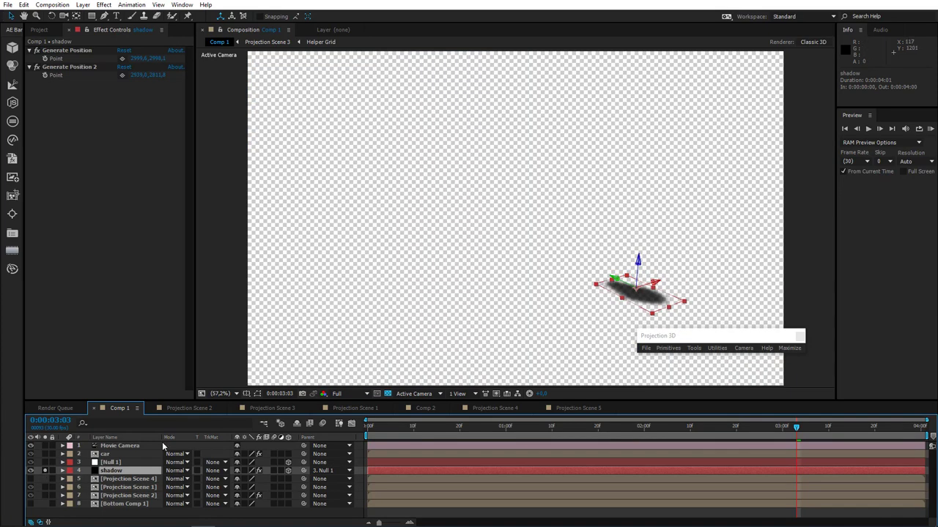
left_click(284, 398)
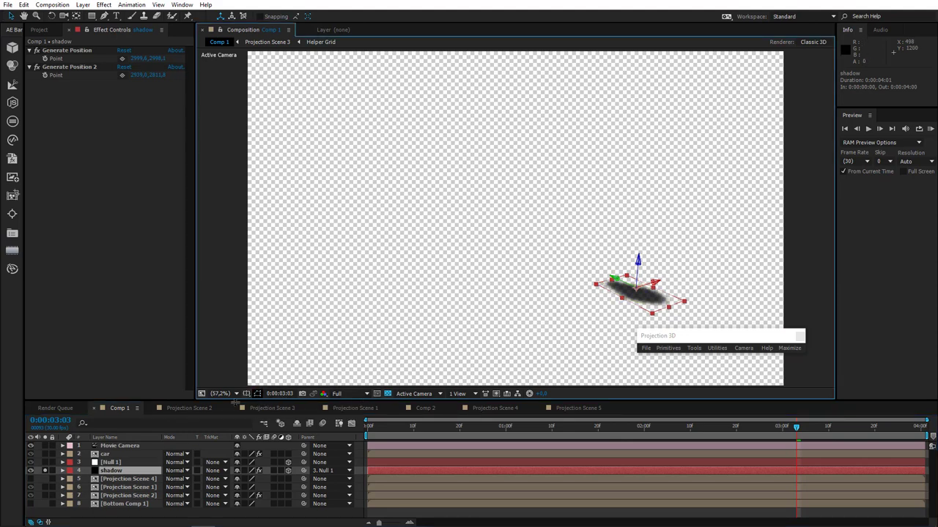
left_click(45, 470)
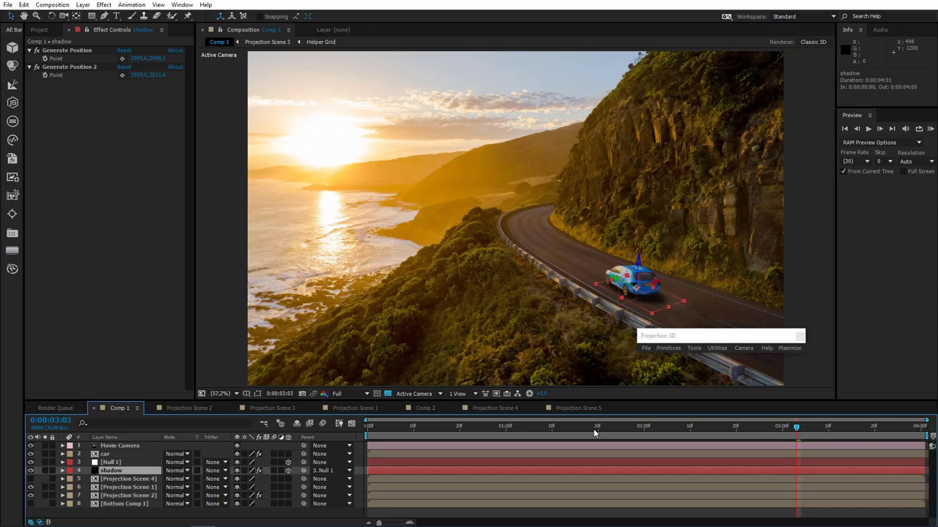
left_click(736, 428)
left_click_drag(740, 429, 824, 429)
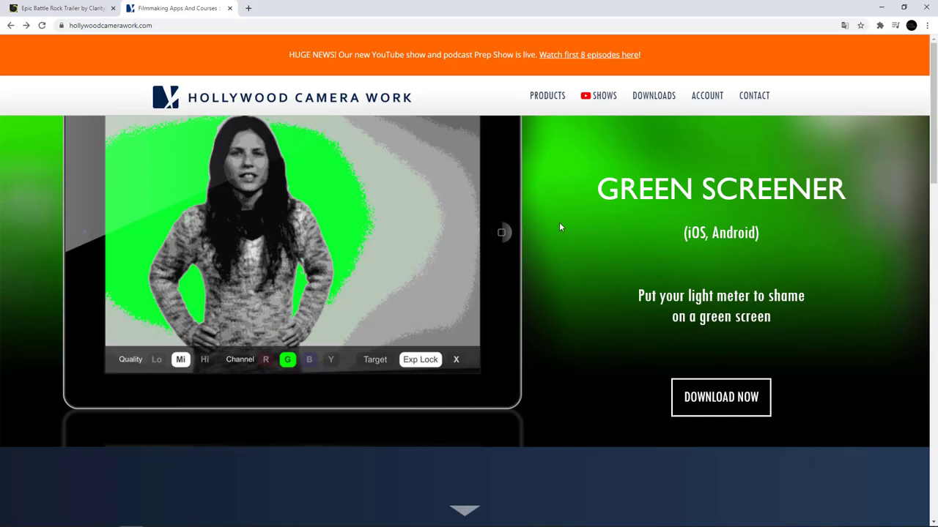
Step: On hollywoodcamerawork.com, find the free Green Screen Plates and download the Main HD Plate of Matchmove Test Wide
mouse_move(664, 94)
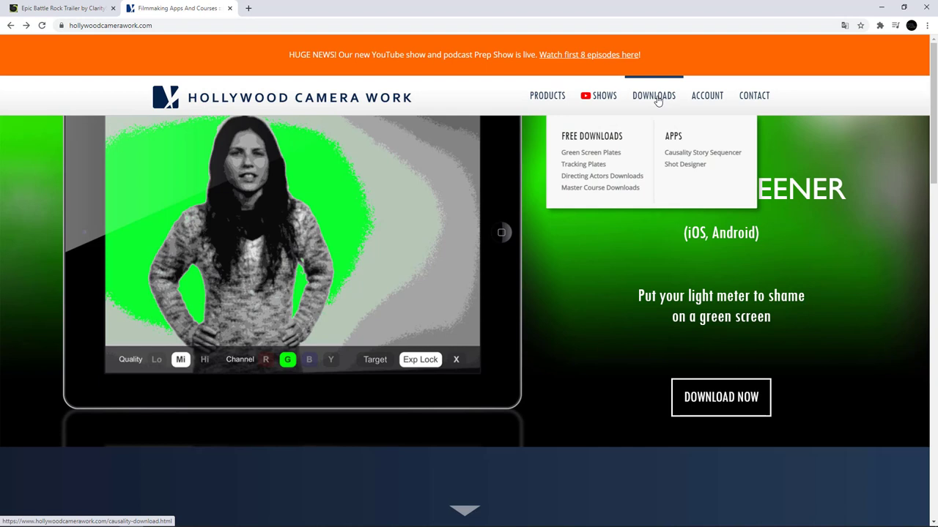
left_click(605, 154)
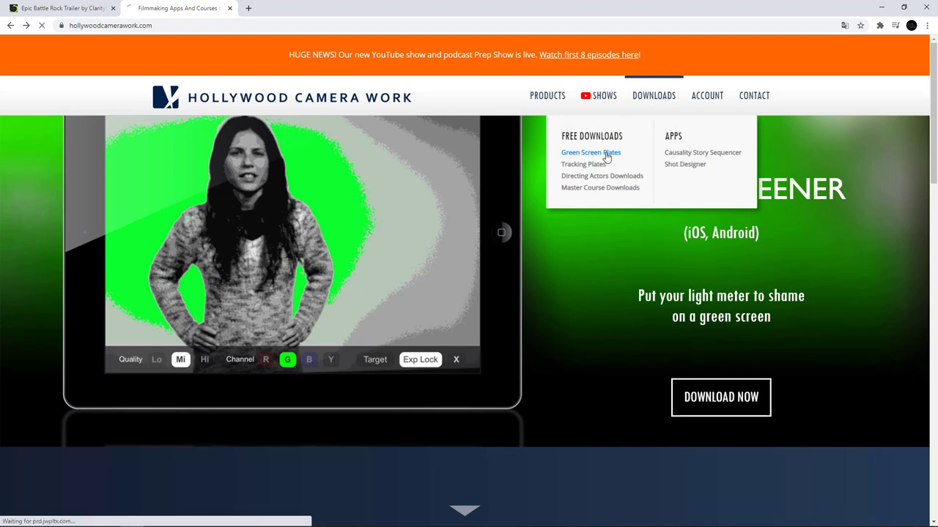
scroll(404, 300, "down", 9)
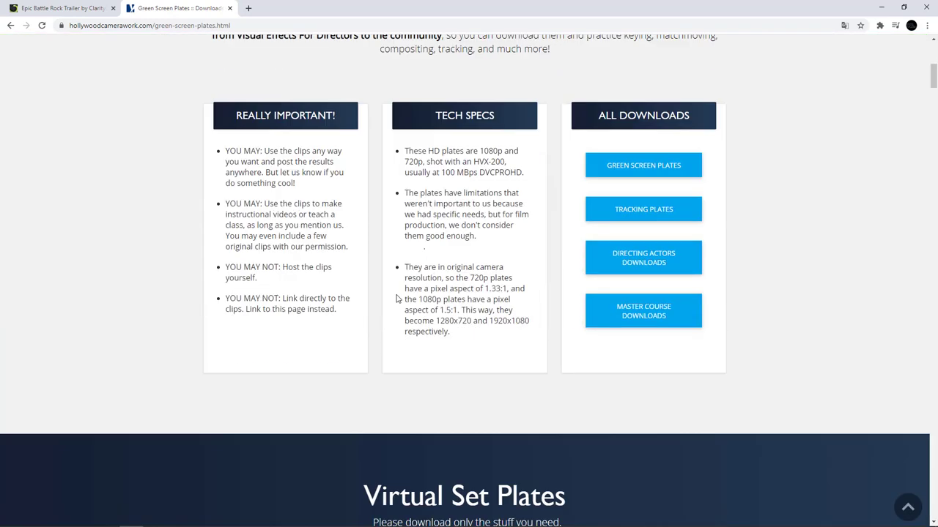
scroll(393, 292, "down", 5)
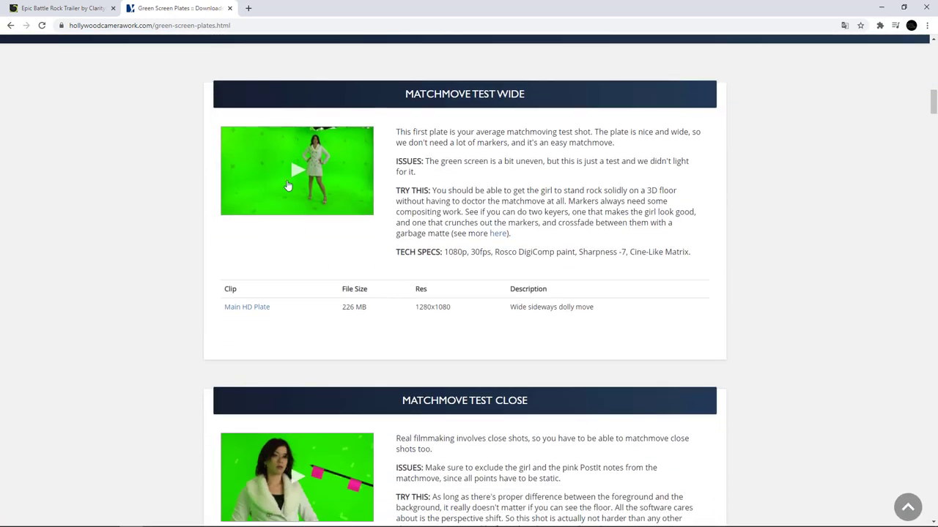
left_click(255, 313)
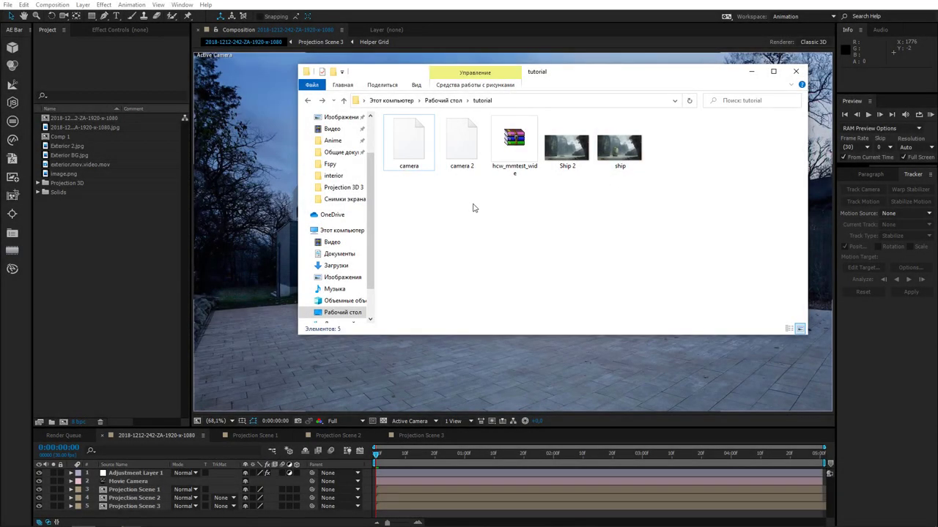
Step: Extract the MM Test Wide folder from the hcw_mmtest_wide archive into the tutorial folder and close the archive
double_click(514, 150)
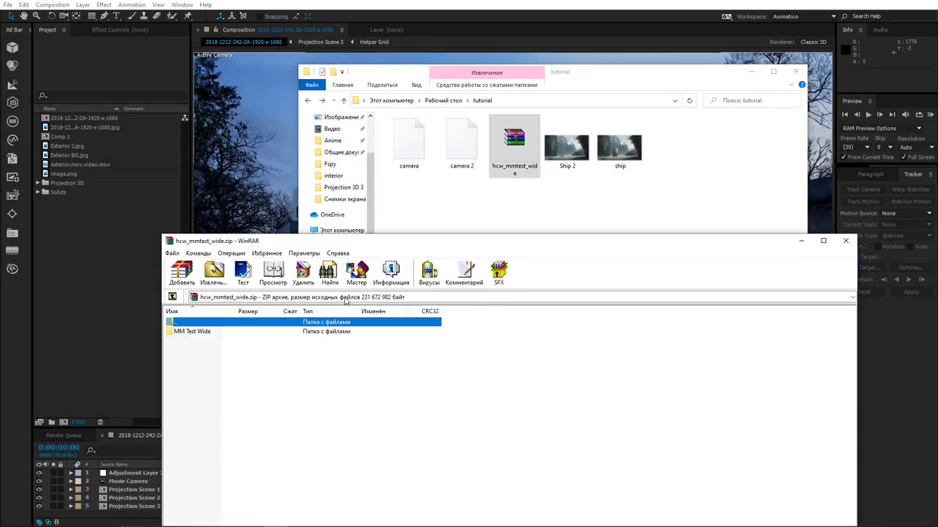
key("Down")
left_click_drag(631, 222, 668, 192)
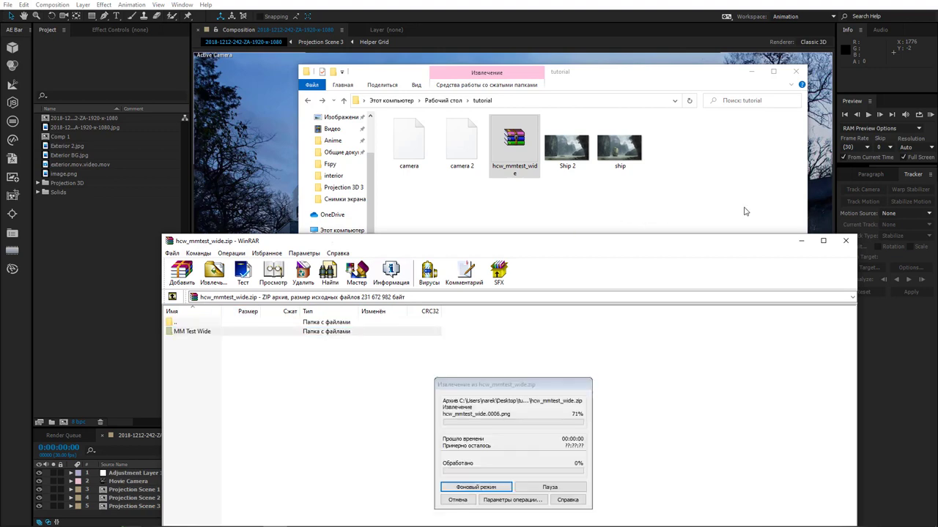
left_click(847, 241)
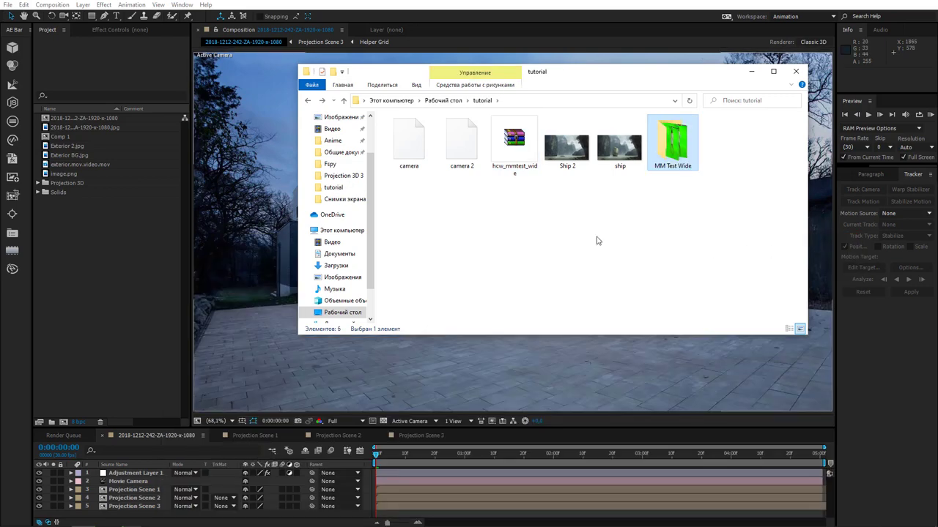
Step: Delete the Super Important Read Me file from MM Test Wide and import the folder into the After Effects project as an image sequence
double_click(674, 150)
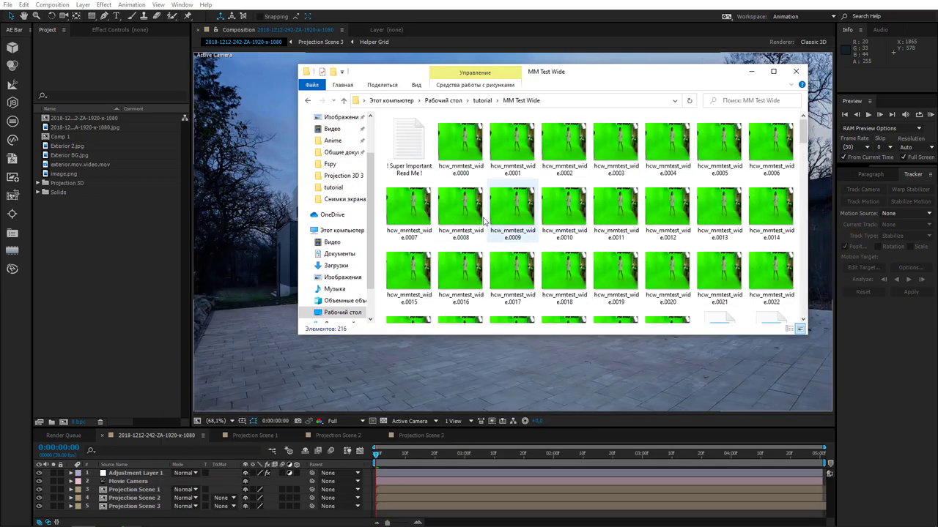
left_click(414, 143)
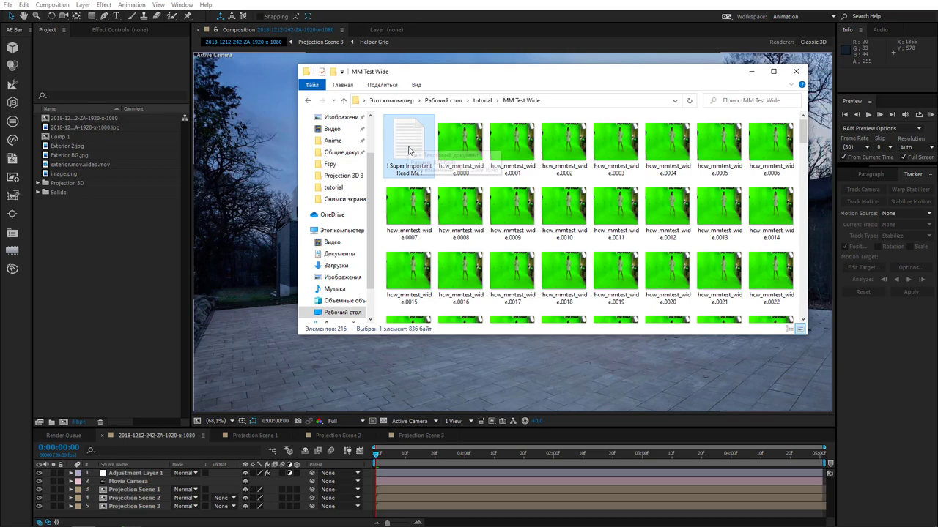
key("Delete")
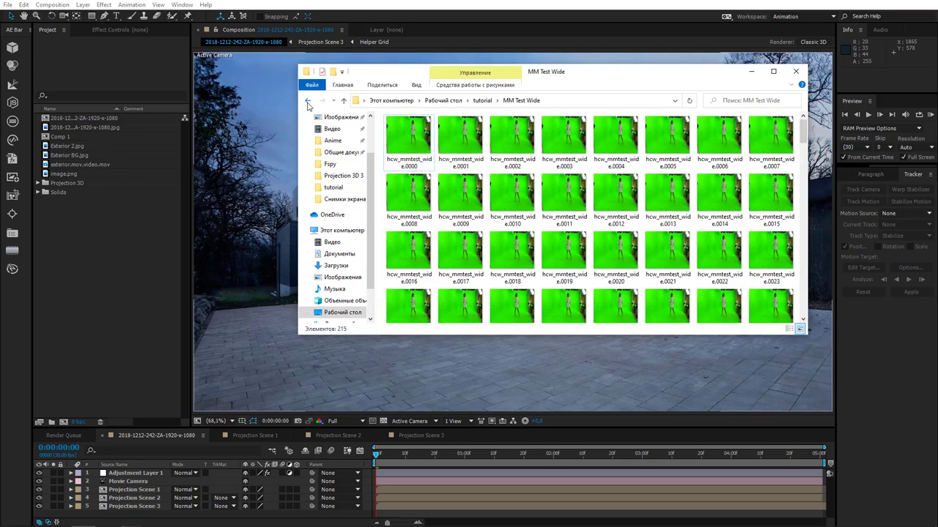
left_click(307, 100)
left_click_drag(417, 160, 96, 321)
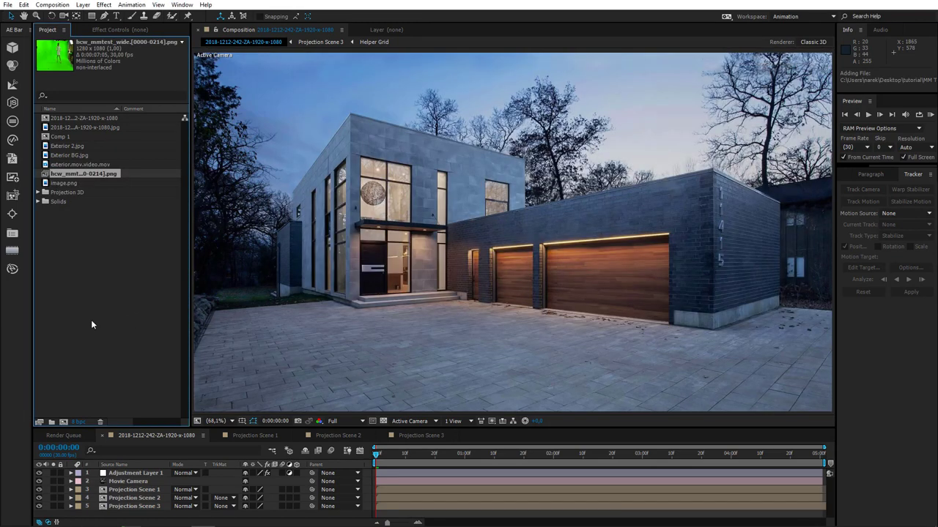
Step: Create a new 1920 x 1080, 30 fps composition named Comp 2 and add the hcw_mmtest_wide image sequence to it
right_click(94, 256)
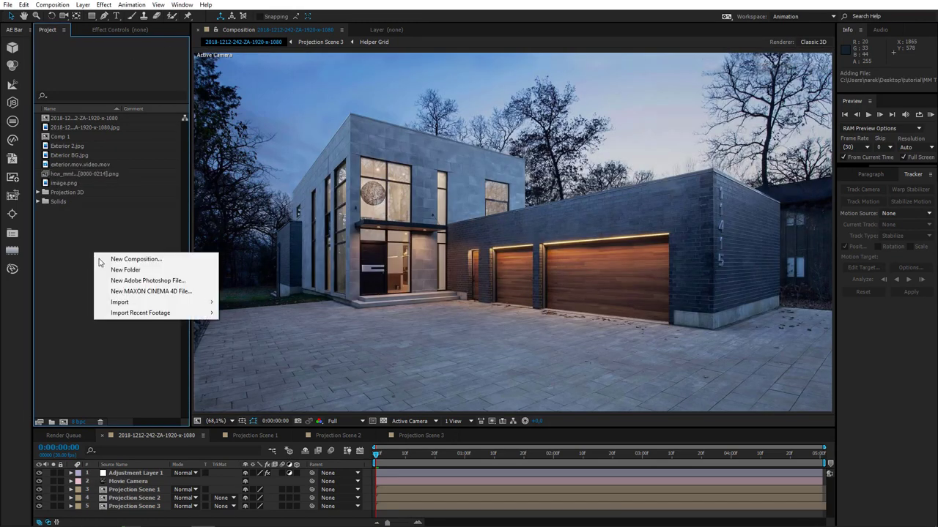
left_click(112, 259)
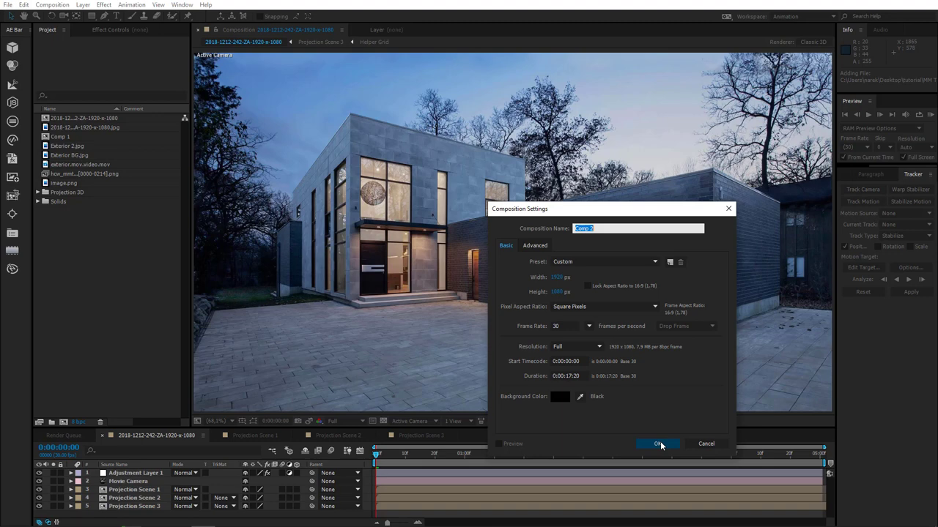
left_click(658, 443)
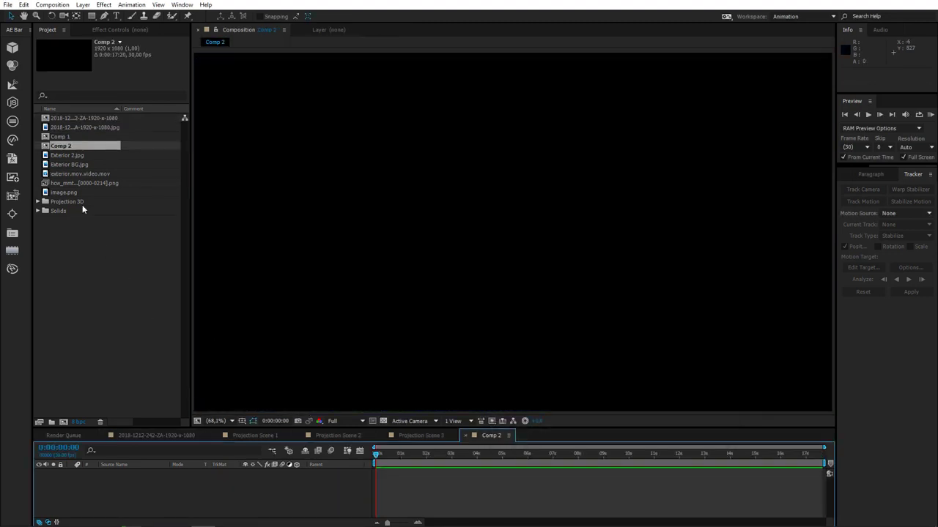
left_click_drag(64, 184, 130, 511)
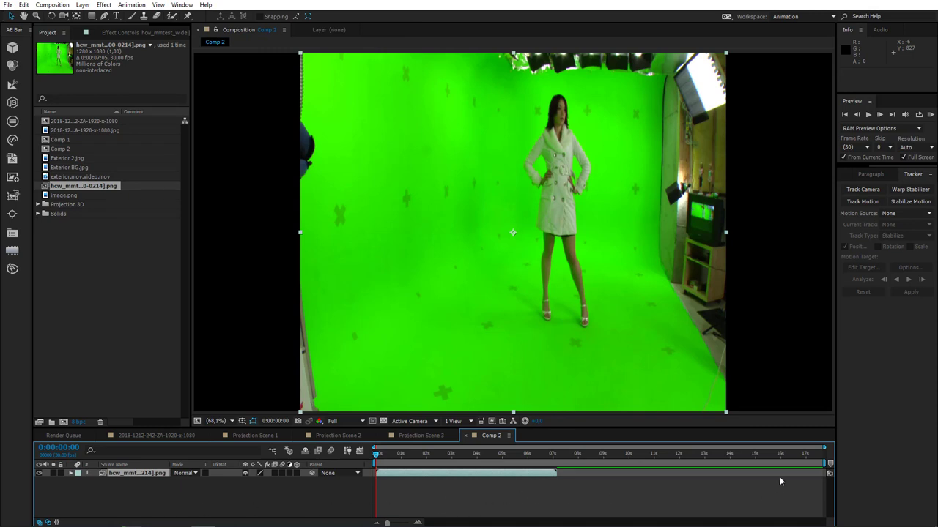
Step: Trim Comp 2 to a work area ending with the green screen clip, and fit the clip to the composition size
left_click_drag(822, 466, 557, 465)
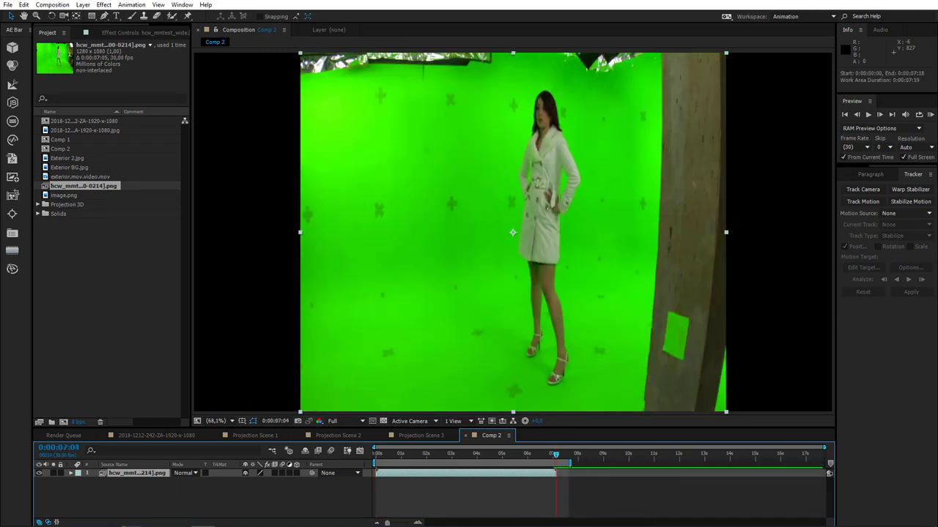
right_click(548, 471)
left_click(593, 492)
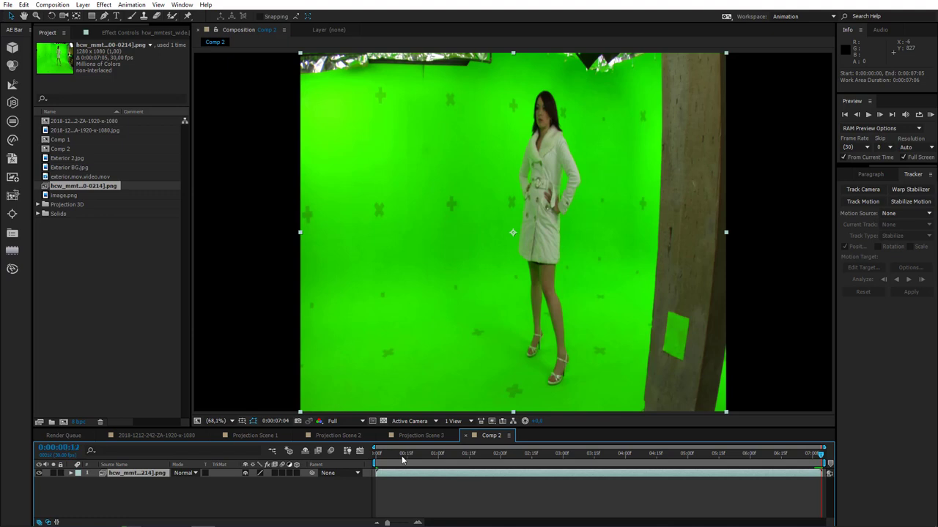
key("Home")
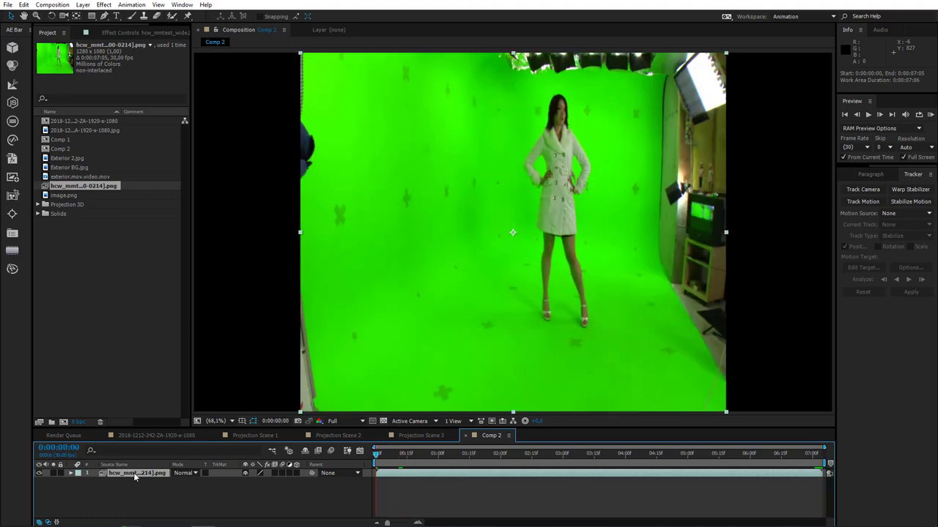
left_click(133, 473)
key("ctrl+alt+f")
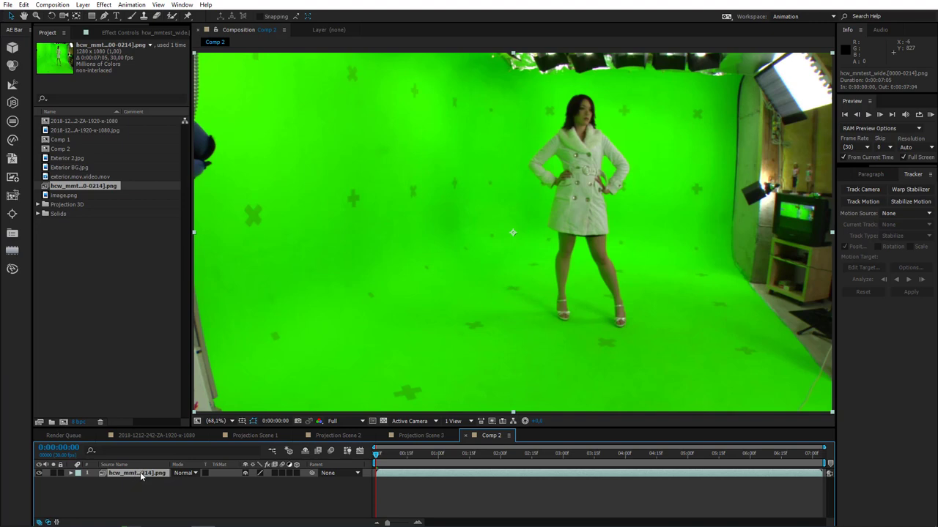
Step: Try 3D camera tracking directly on the scaled footage layer, and remove the 3D Camera Tracker effect
left_click(162, 33)
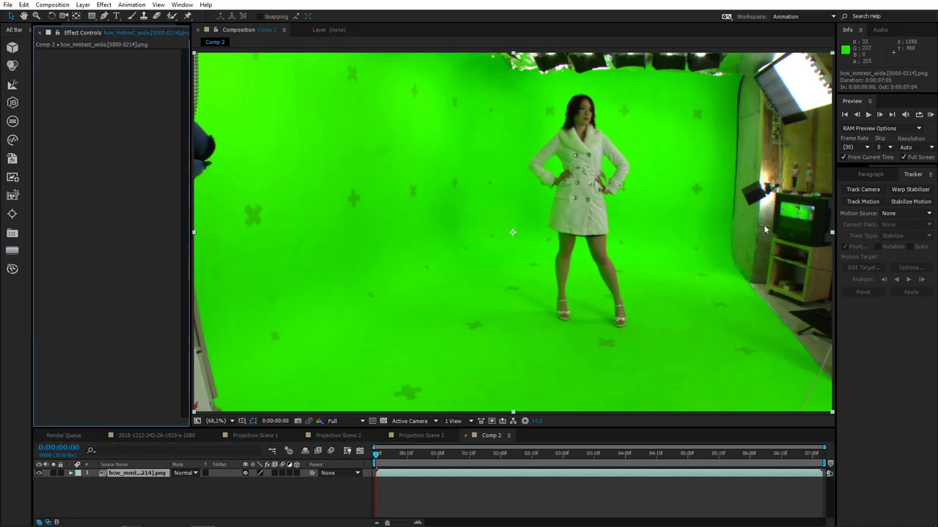
left_click(863, 190)
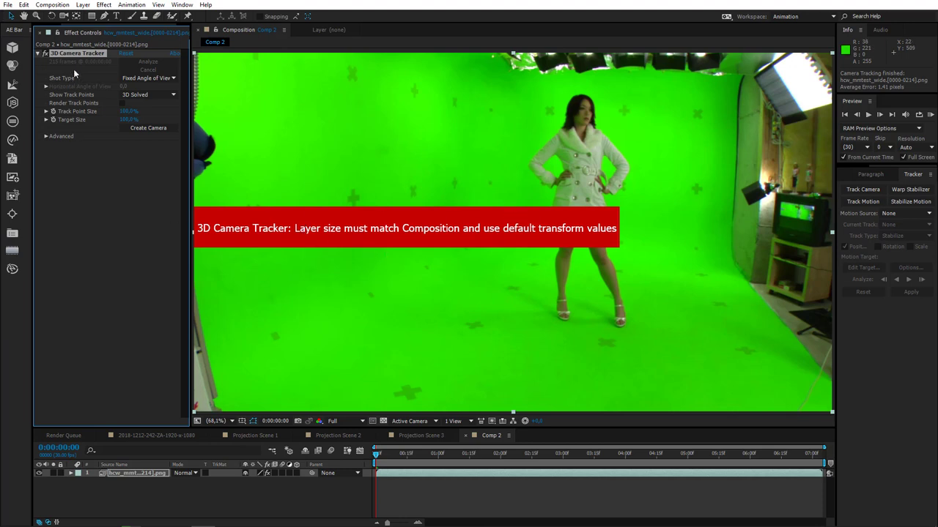
key("Delete")
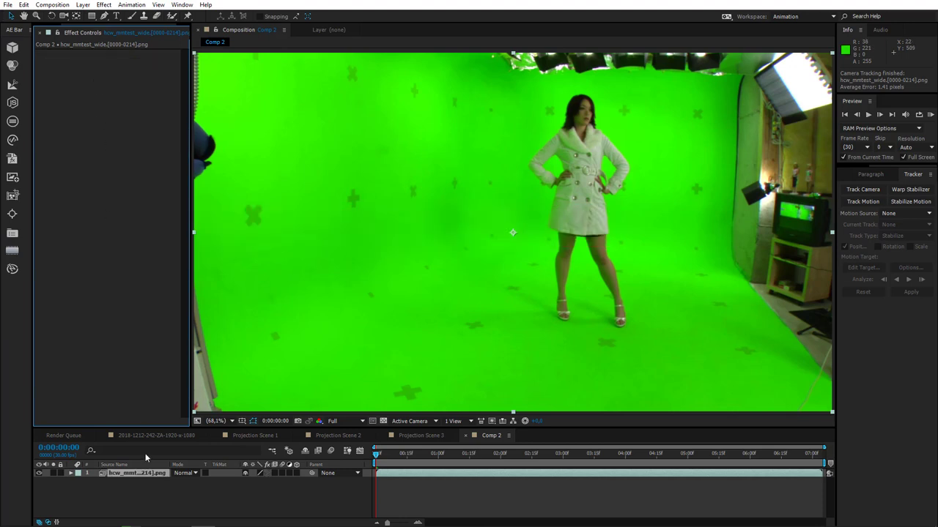
Step: Pre-compose the green screen footage with all attributes moved into the new composition, and run 3D camera tracking on the pre-composed layer
left_click(144, 472)
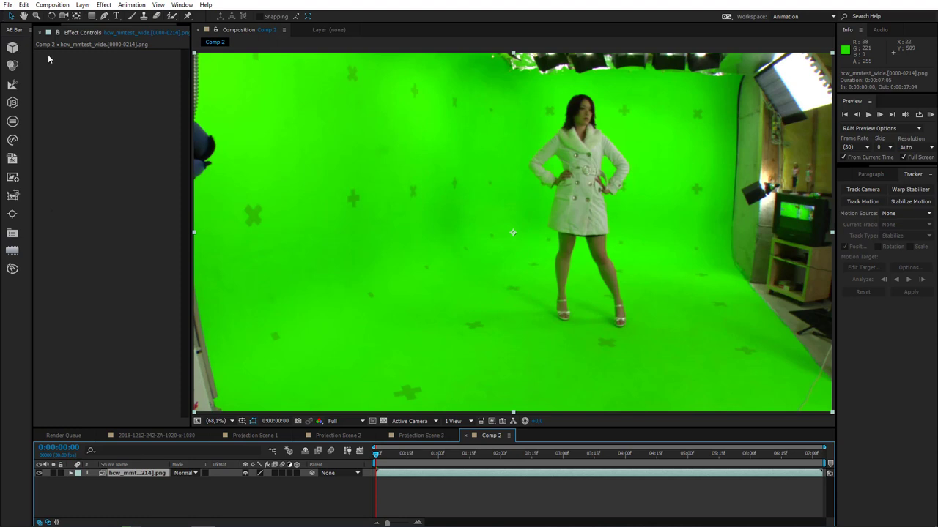
left_click(83, 5)
left_click(108, 370)
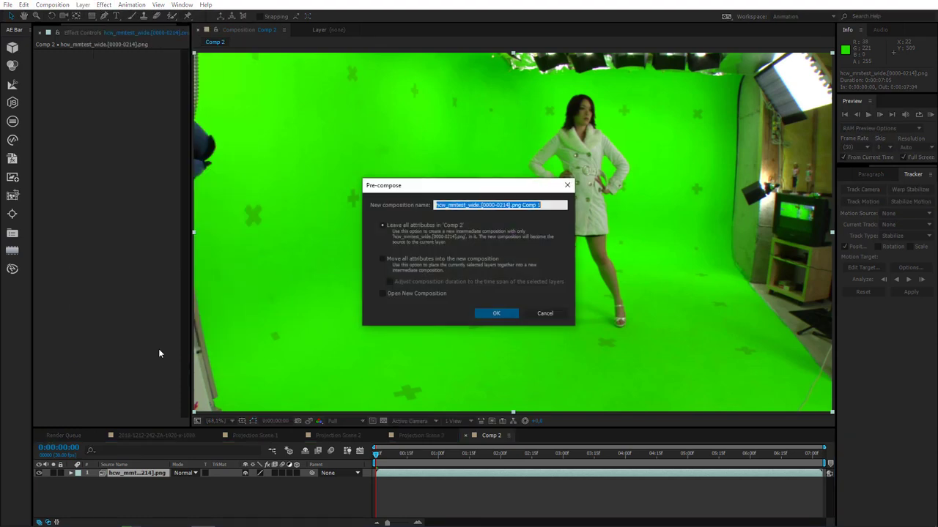
left_click(383, 258)
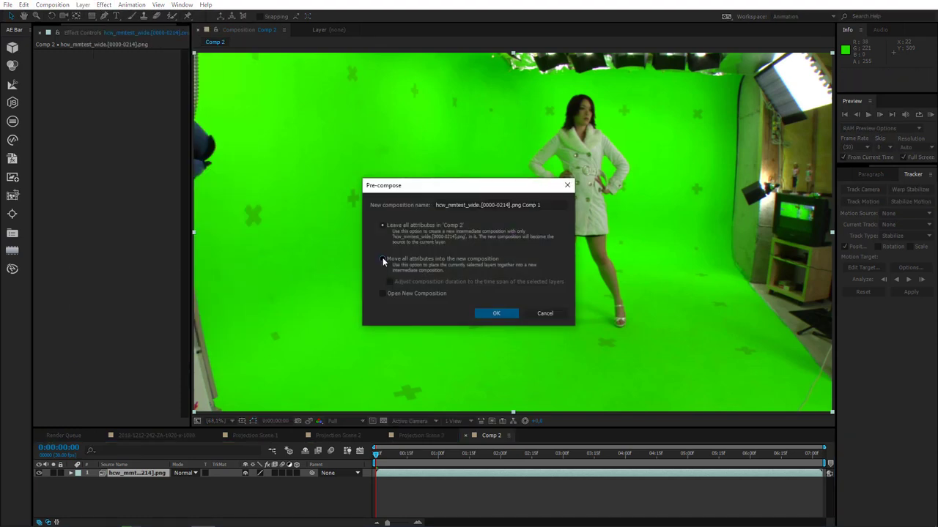
left_click(497, 313)
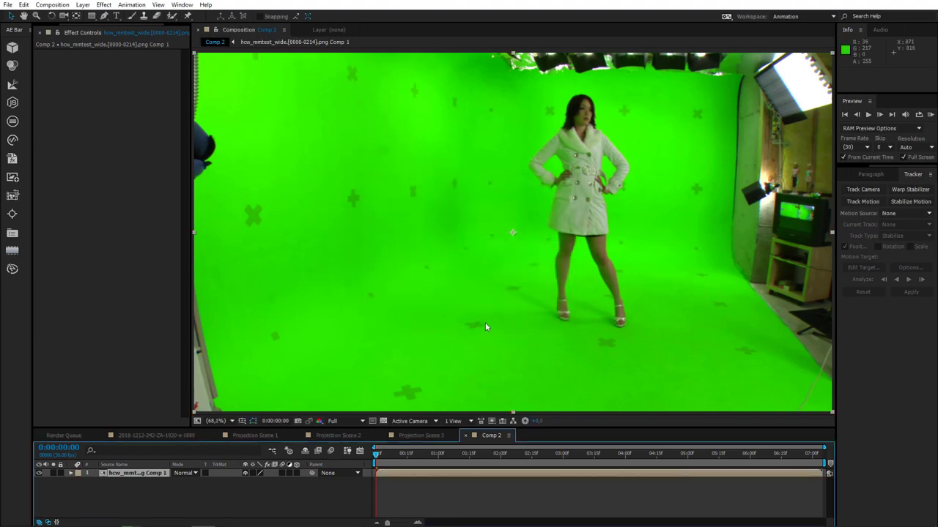
left_click(863, 189)
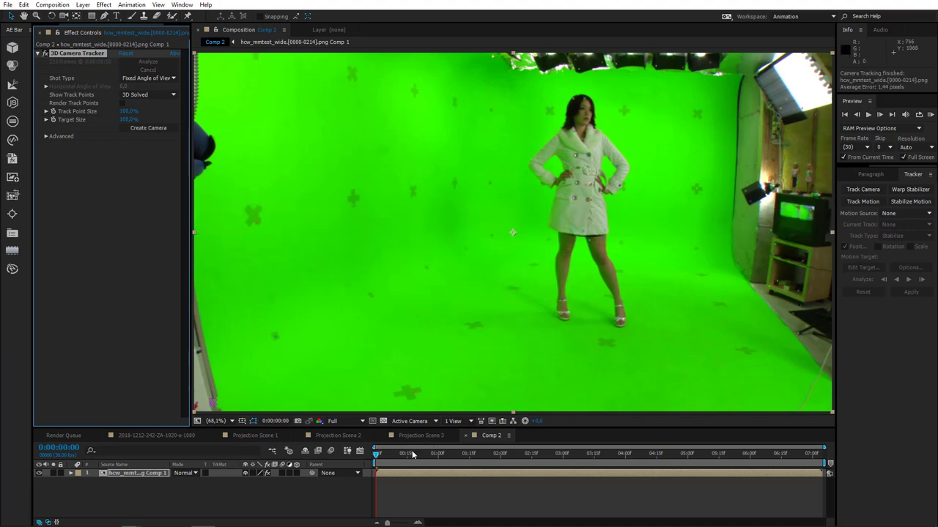
Step: At 0:00:03:12, set the ground plane and origin from the track points on the studio floor, and create the tracked camera
left_click_drag(389, 457, 588, 457)
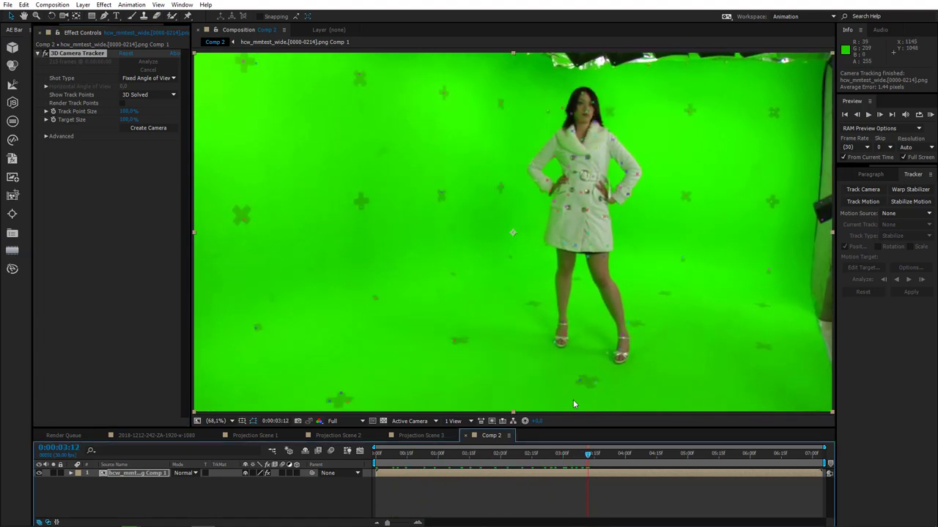
mouse_move(613, 395)
left_mouse_down()
mouse_move(589, 370)
mouse_move(464, 333)
mouse_move(384, 345)
mouse_move(323, 394)
mouse_move(327, 411)
mouse_move(577, 405)
left_mouse_up()
right_click(463, 376)
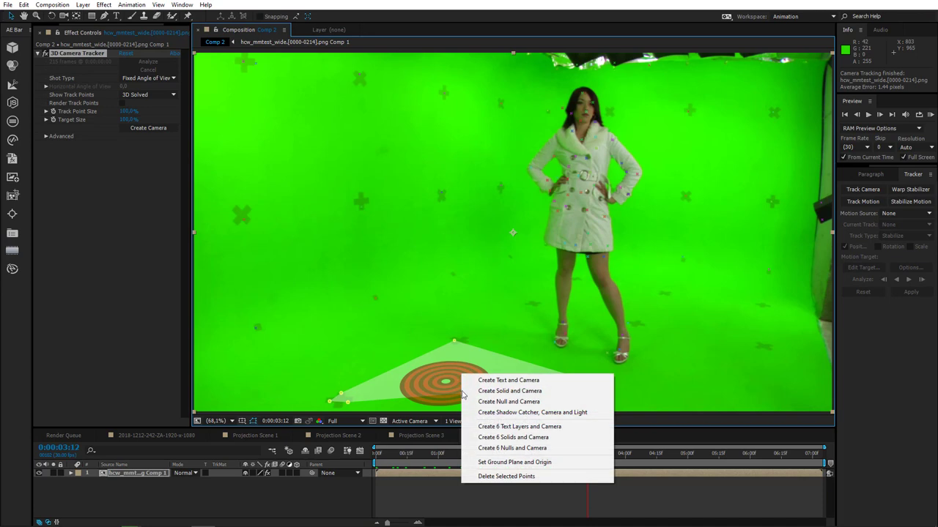
left_click(482, 463)
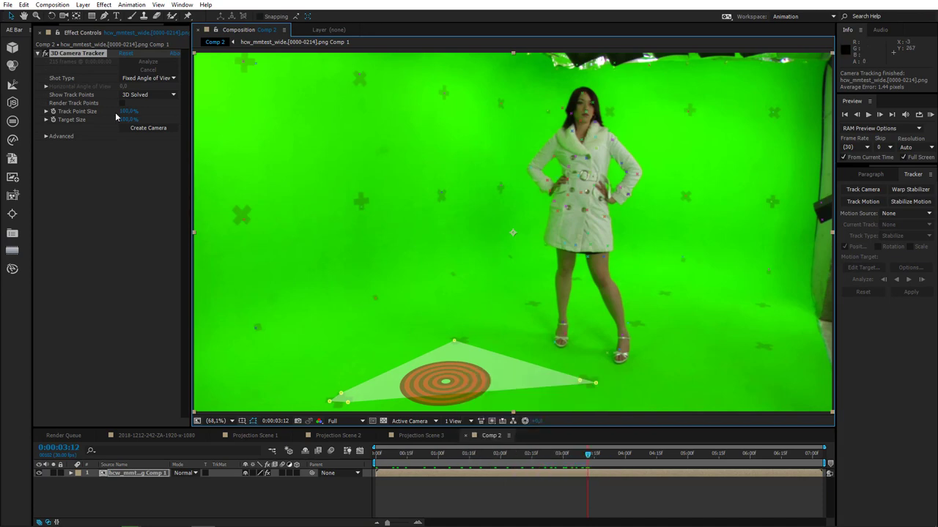
left_click(163, 127)
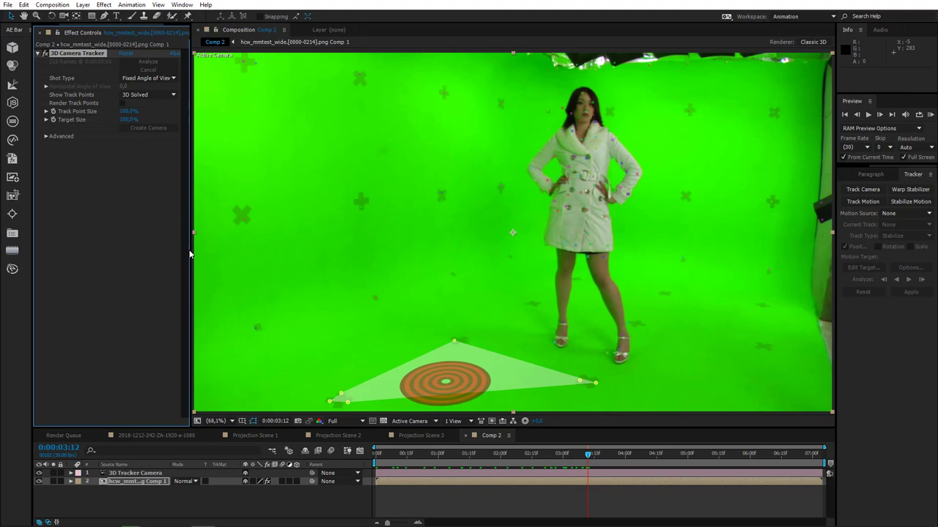
Step: Set the 3D Tracker Camera in Comp 2 as the selected camera in Projection 3D's Insert Camera tool
left_click(134, 474)
left_click(11, 120)
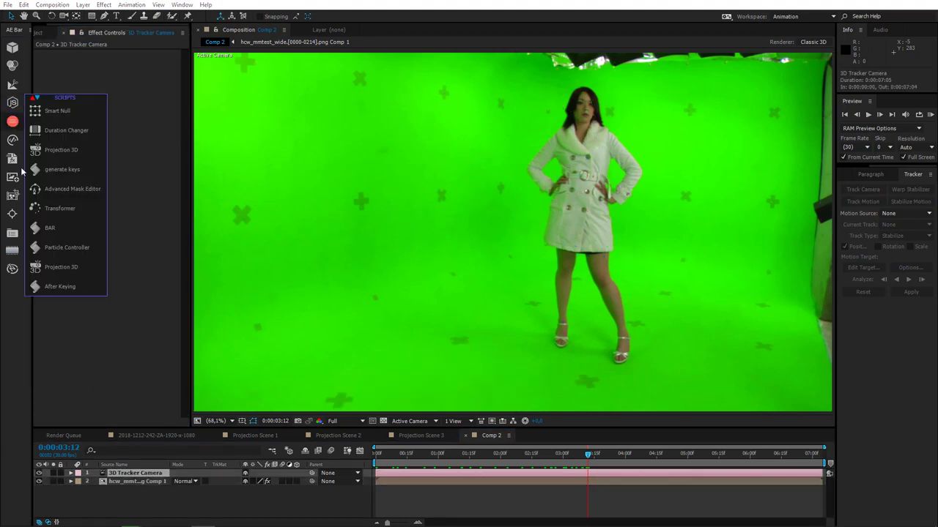
left_click(50, 272)
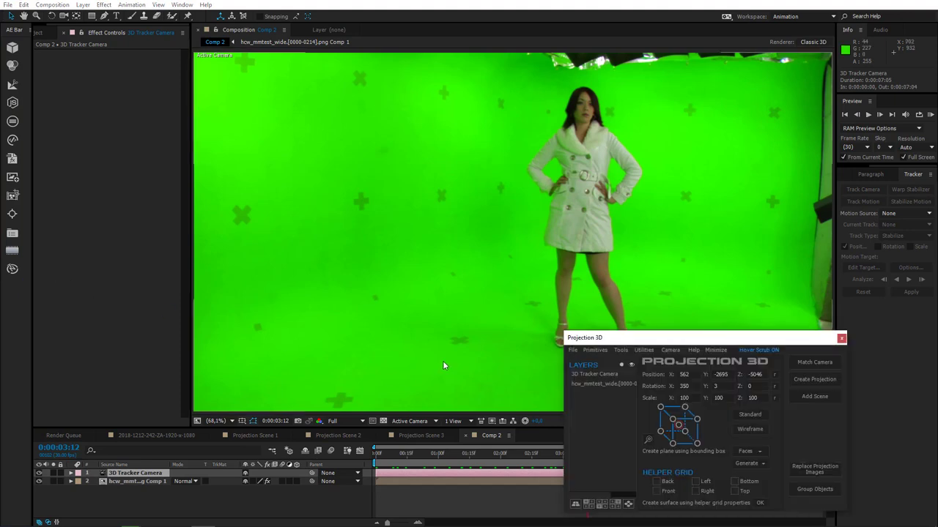
left_click_drag(660, 342, 722, 343)
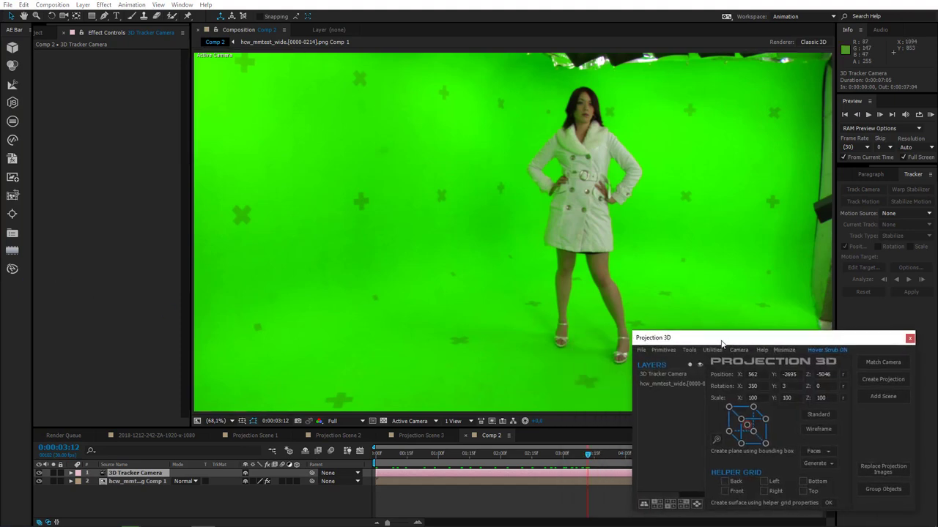
left_click(740, 350)
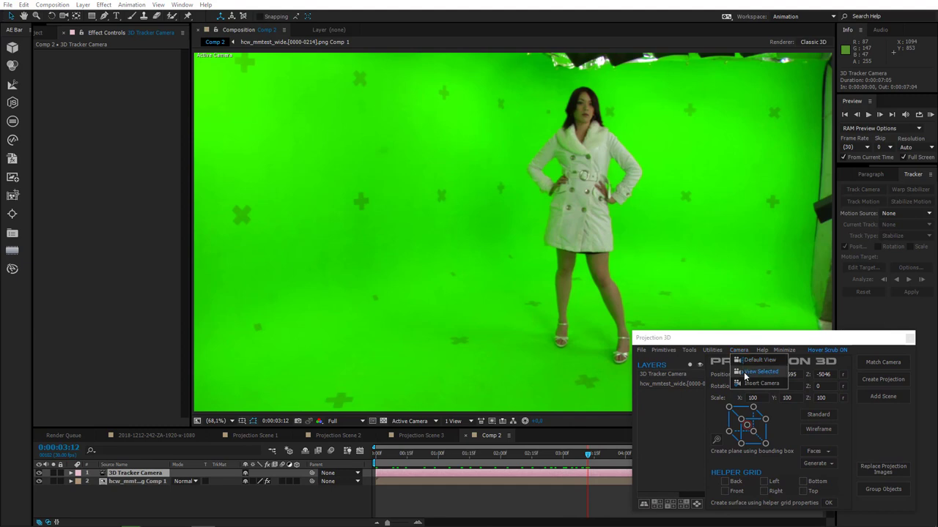
left_click(741, 384)
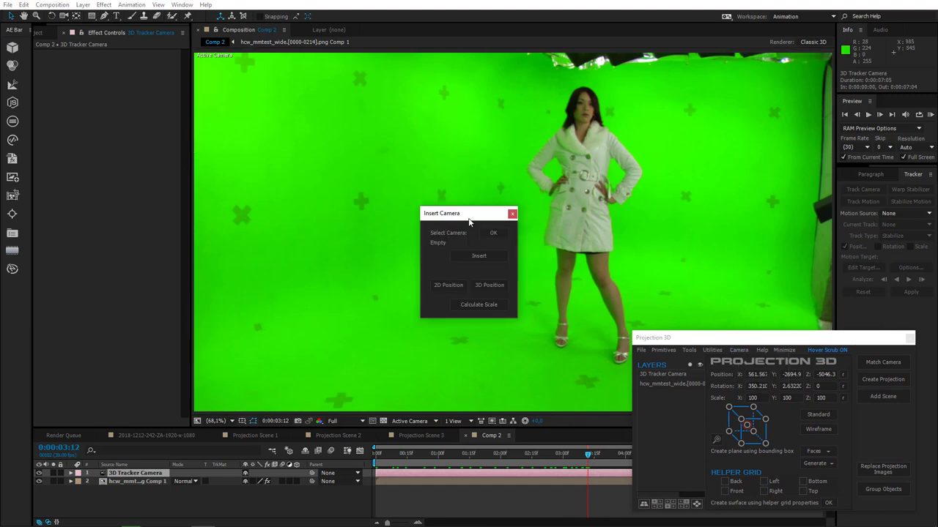
left_click_drag(469, 213, 108, 221)
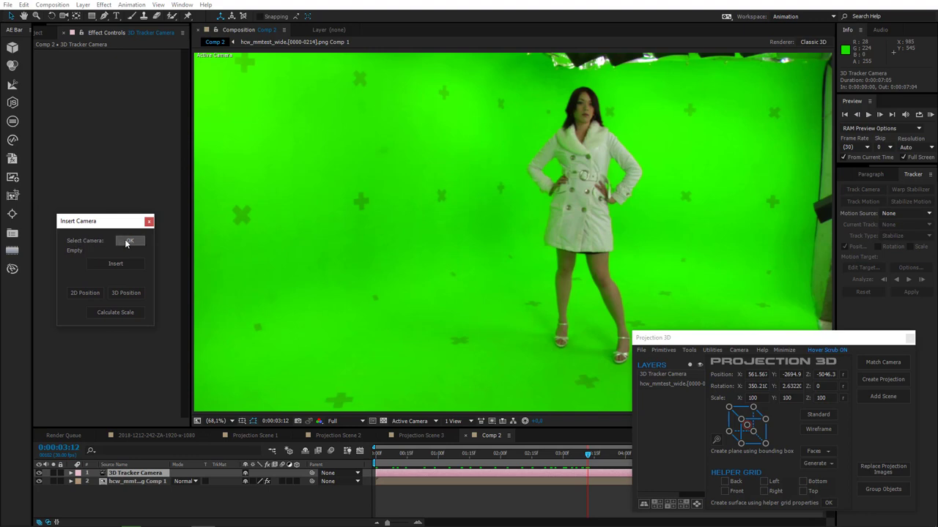
left_click(129, 243)
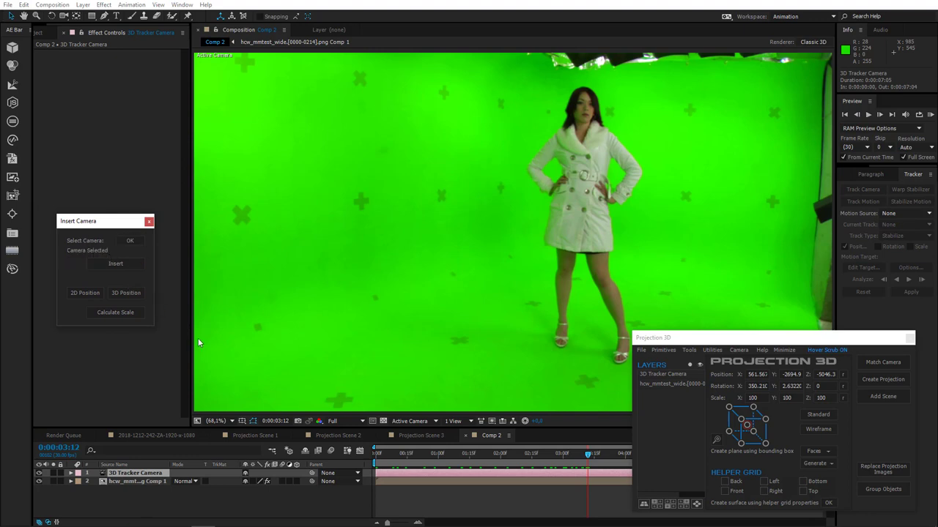
Step: Insert the selected tracker camera into Projection Scene 1
left_click(263, 435)
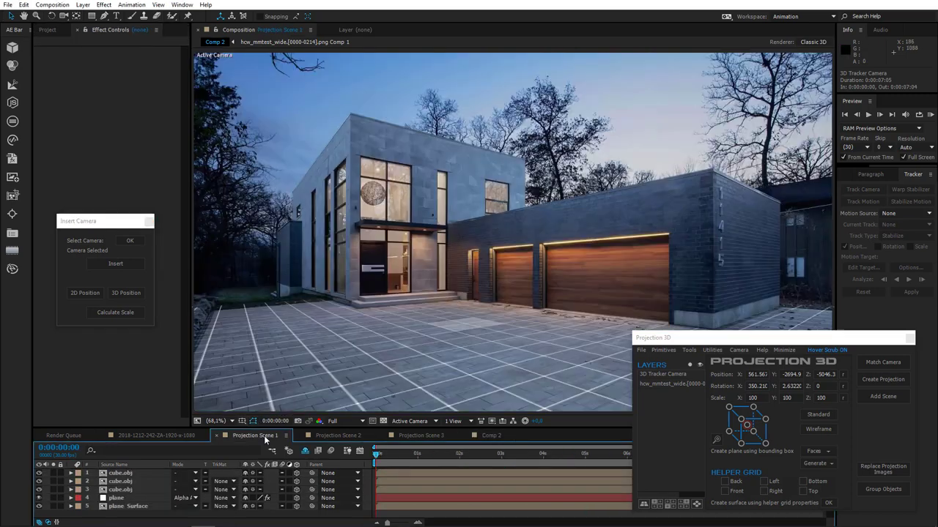
left_click(120, 264)
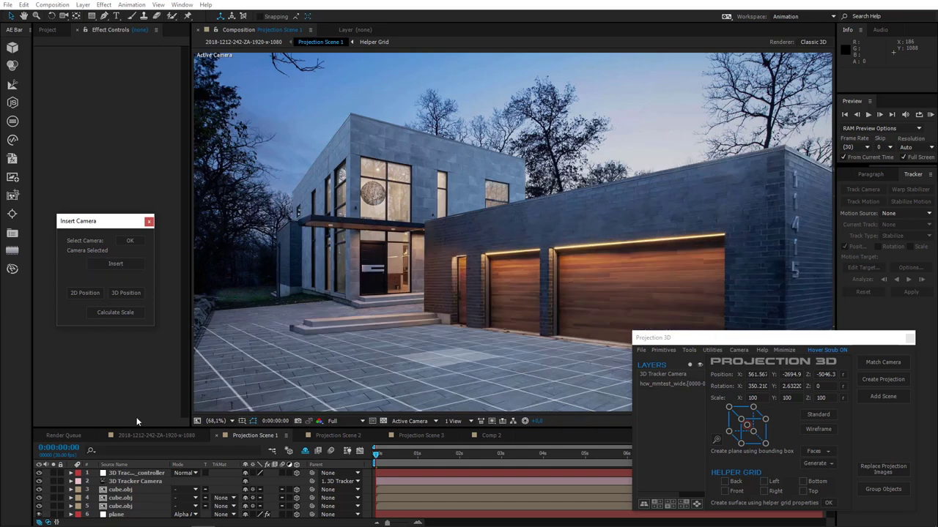
scroll(135, 498, "down", 1)
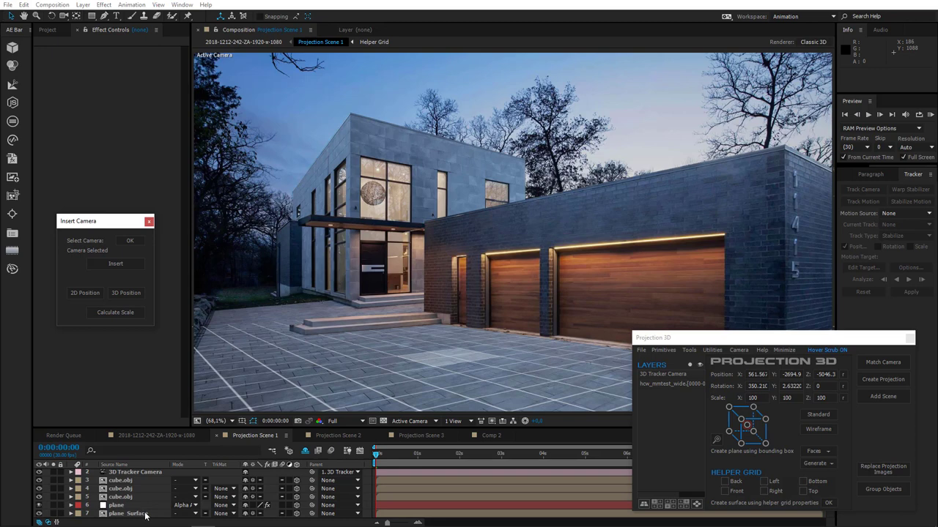
Step: Hide the Original Image layer in Projection 3D and create a surface from the Bottom helper grid
left_click(673, 426)
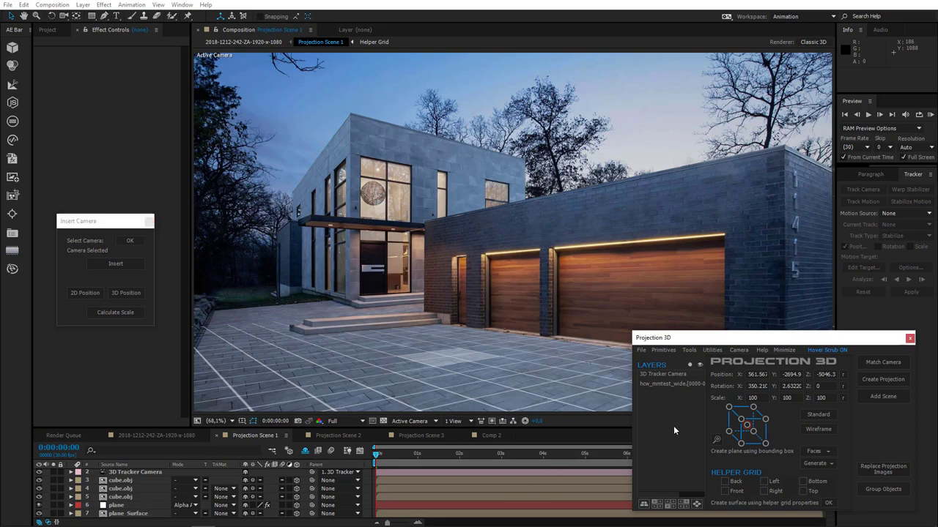
scroll(669, 440, "down", 1)
left_click(668, 486)
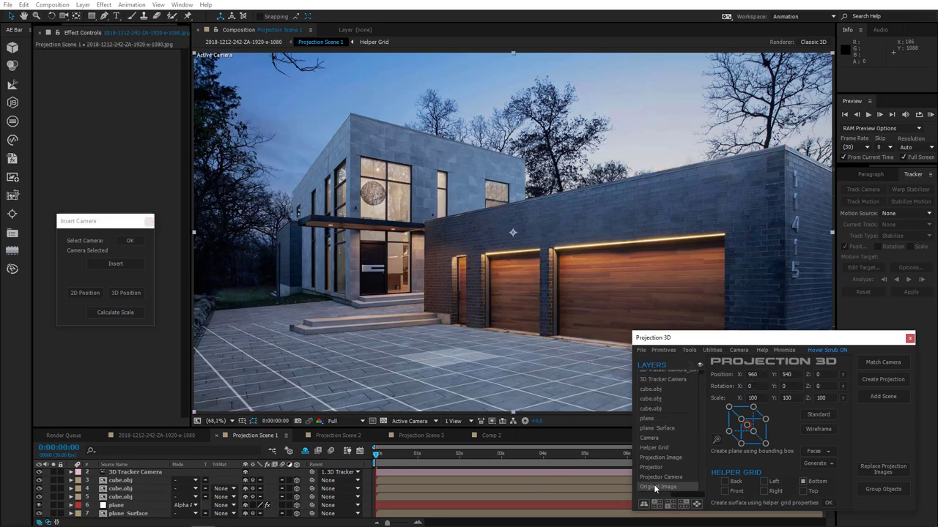
left_click(700, 365)
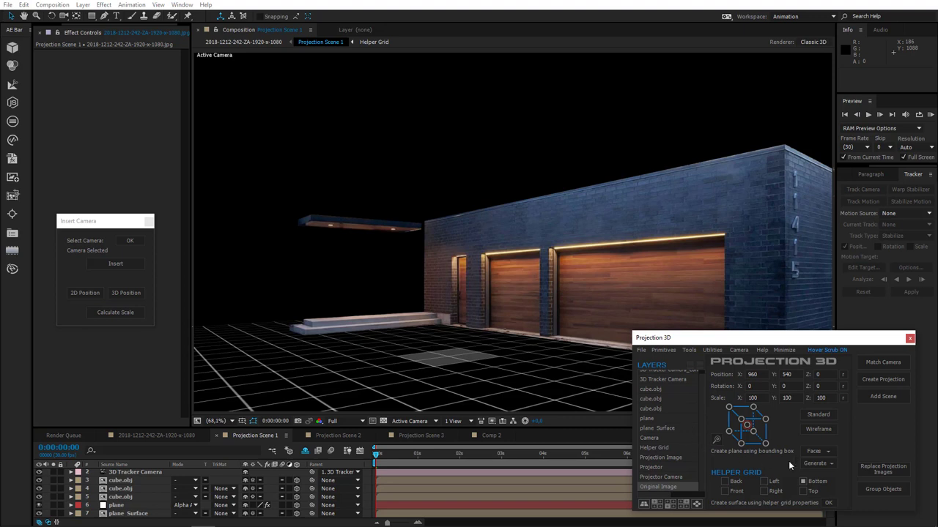
left_click(828, 504)
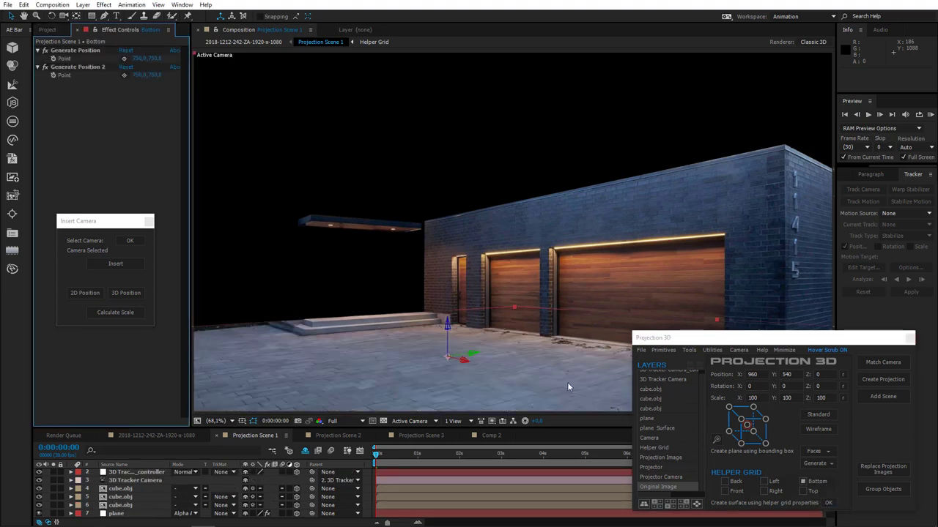
Step: Copy the green screen pre-comp layer from Comp 2 into Projection Scene 1, and move the Bottom layer below the tracker camera
left_click(491, 436)
left_click(146, 482)
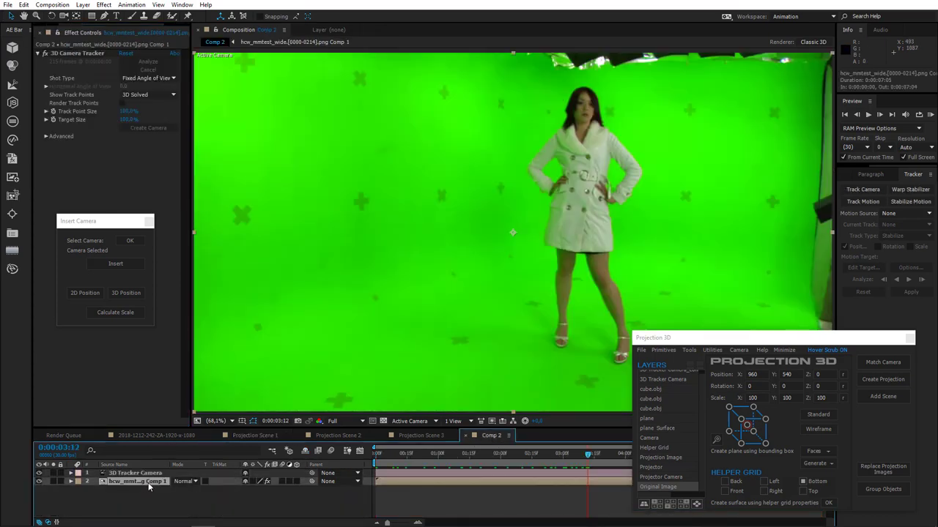
key("ctrl+c")
left_click(253, 436)
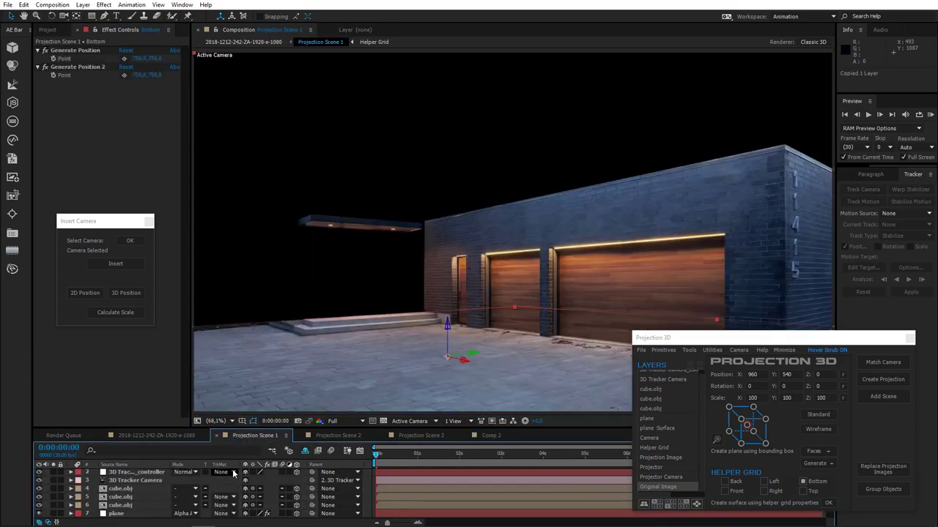
key("ctrl+v")
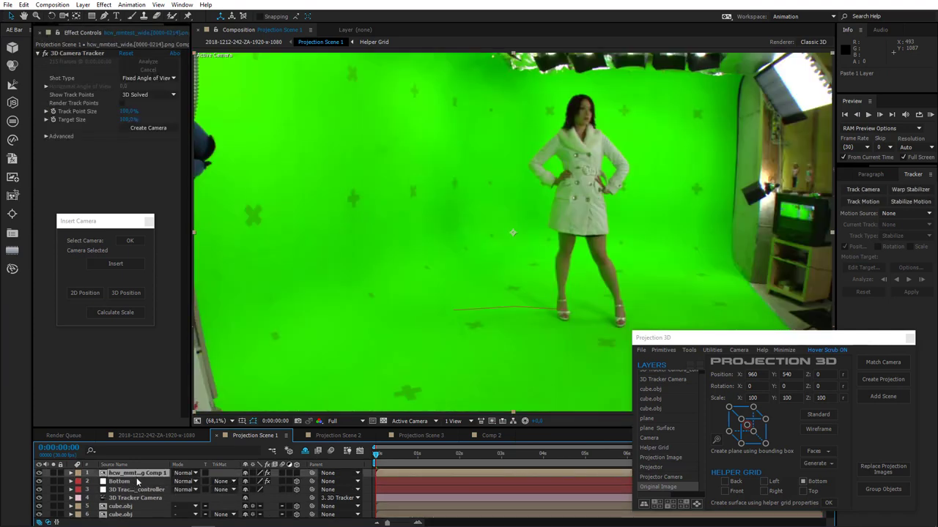
left_click_drag(131, 483, 142, 507)
scroll(141, 506, "up", 2)
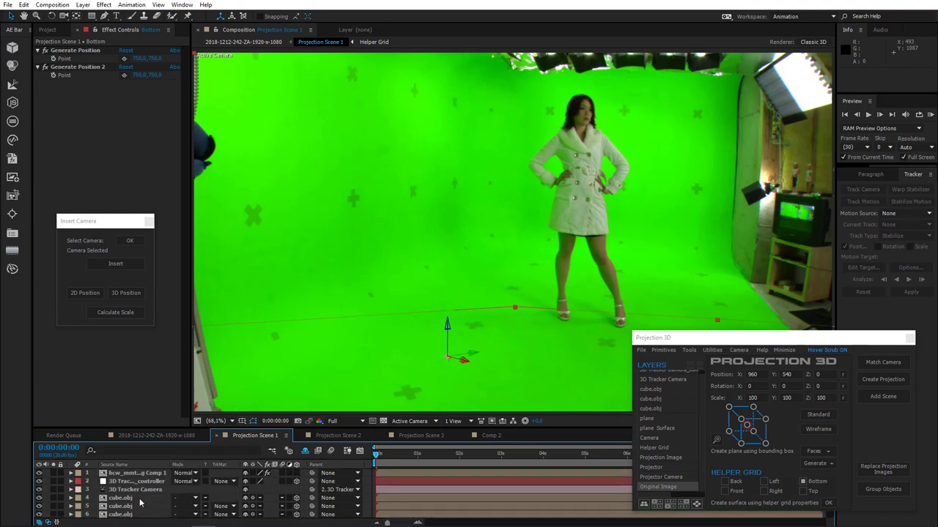
Step: Remove the 3D Camera Tracker effect from the pasted green screen layer in Projection Scene 1
left_click(129, 474)
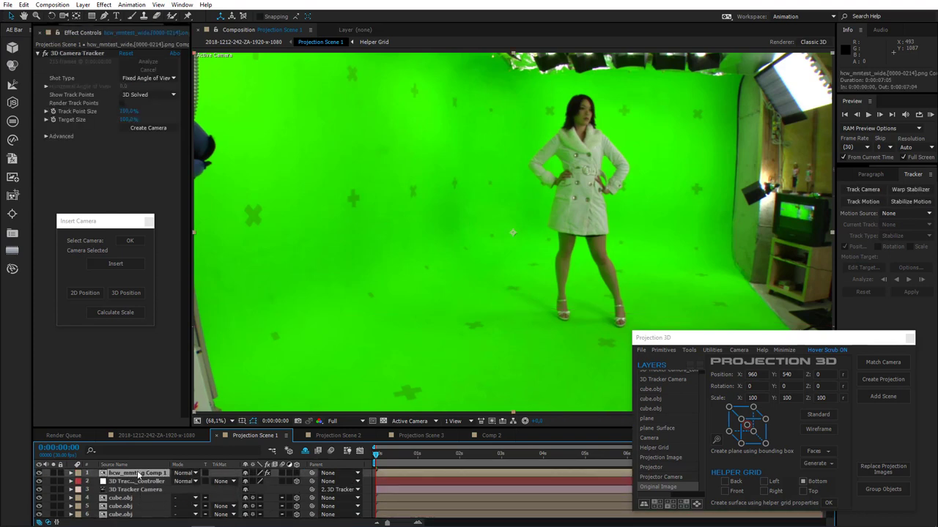
left_click(86, 54)
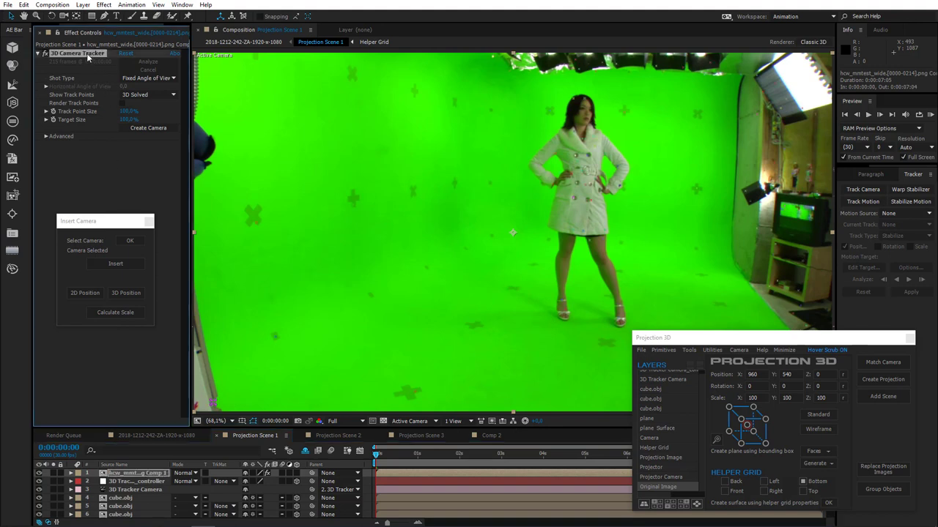
key("Delete")
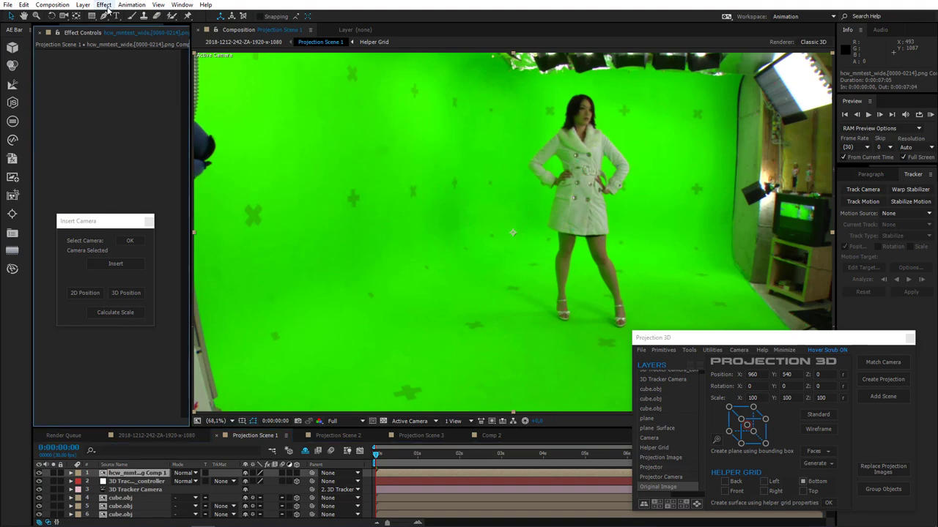
Step: Apply Keylight (1.2) to the green screen layer and sample its Screen Colour from the green between the woman's feet
left_click(104, 5)
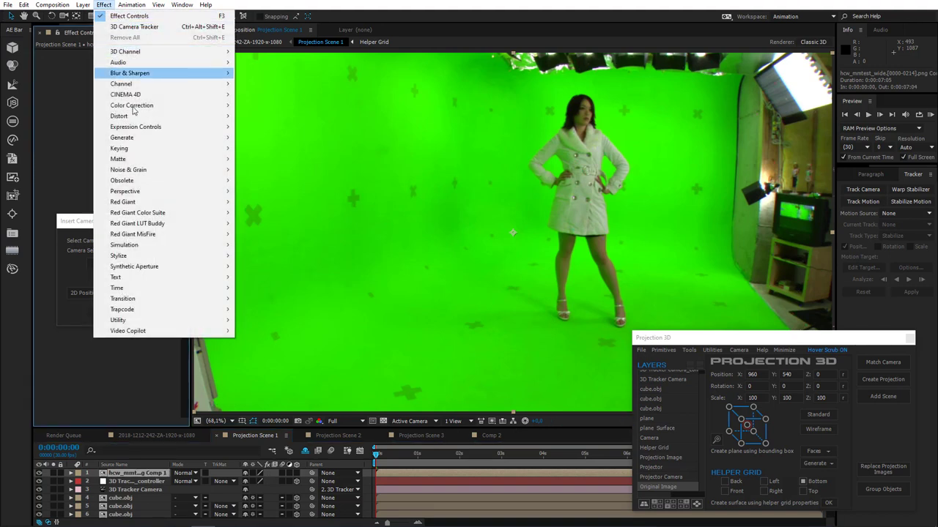
mouse_move(139, 149)
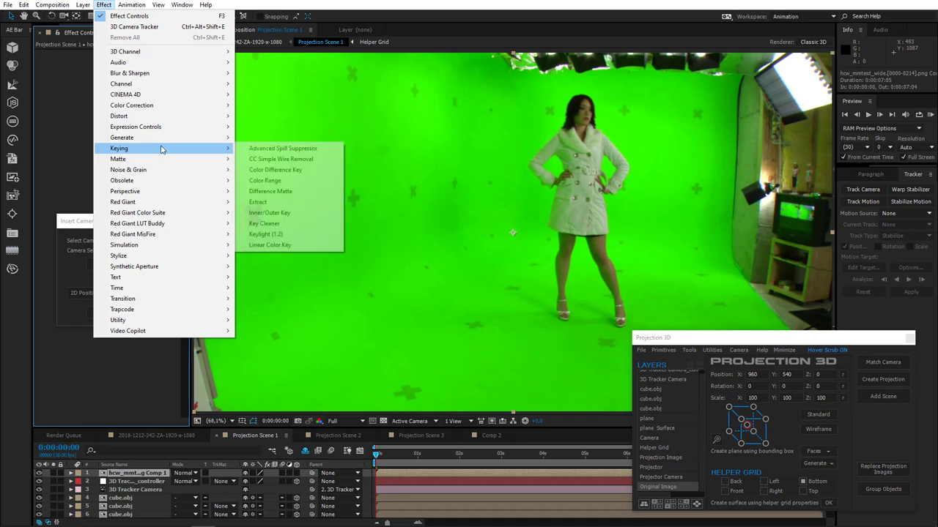
left_click(267, 235)
left_click(138, 115)
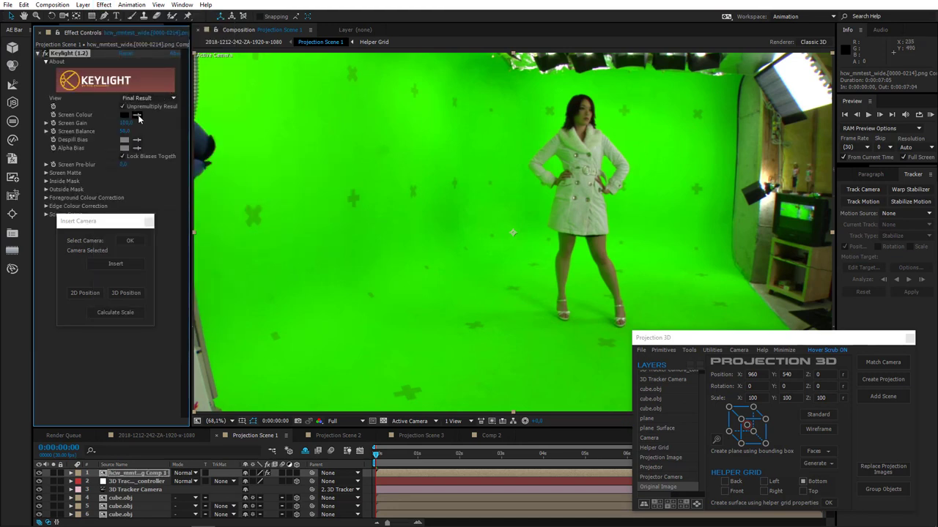
left_click(577, 313)
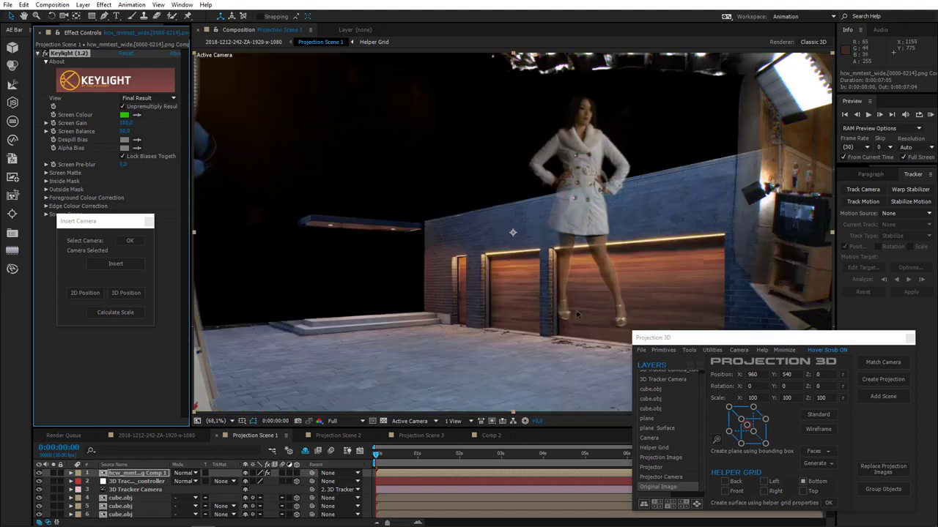
Step: Minimize Projection 3D and draw a closed four-point Pen mask around the woman on the green screen layer
left_click(782, 350)
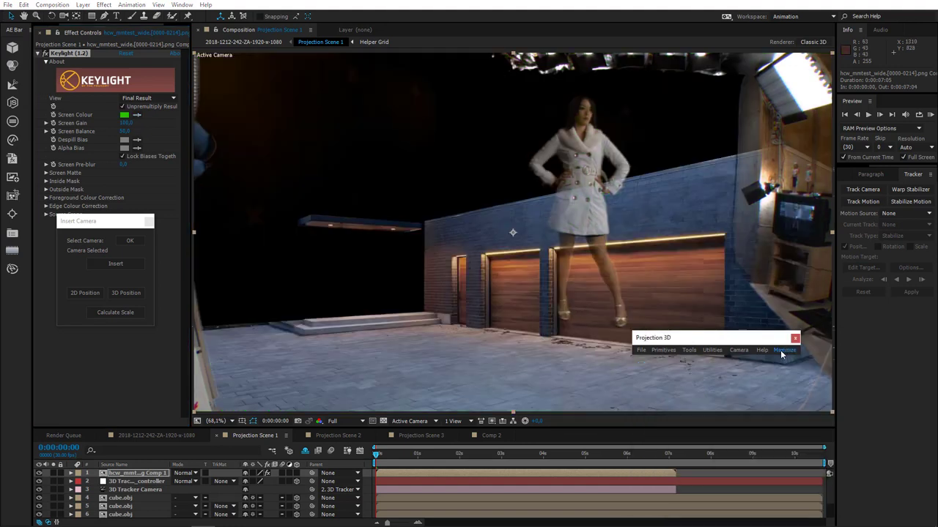
left_click_drag(755, 342, 773, 359)
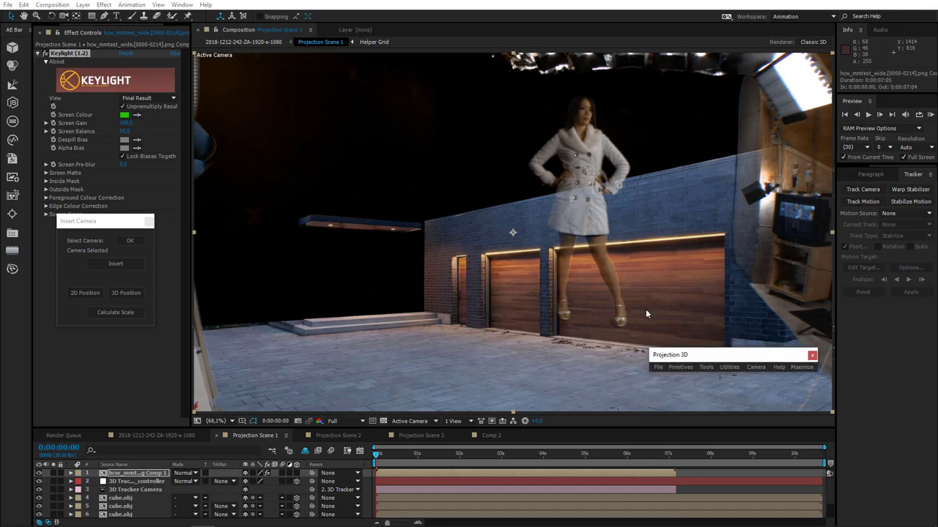
key("g")
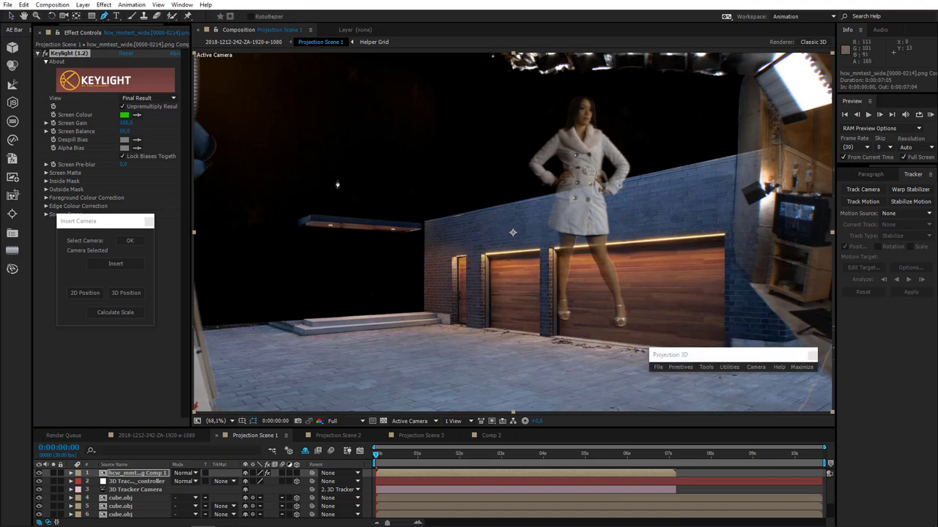
left_click(503, 358)
left_click(668, 340)
left_click(638, 85)
left_click(540, 70)
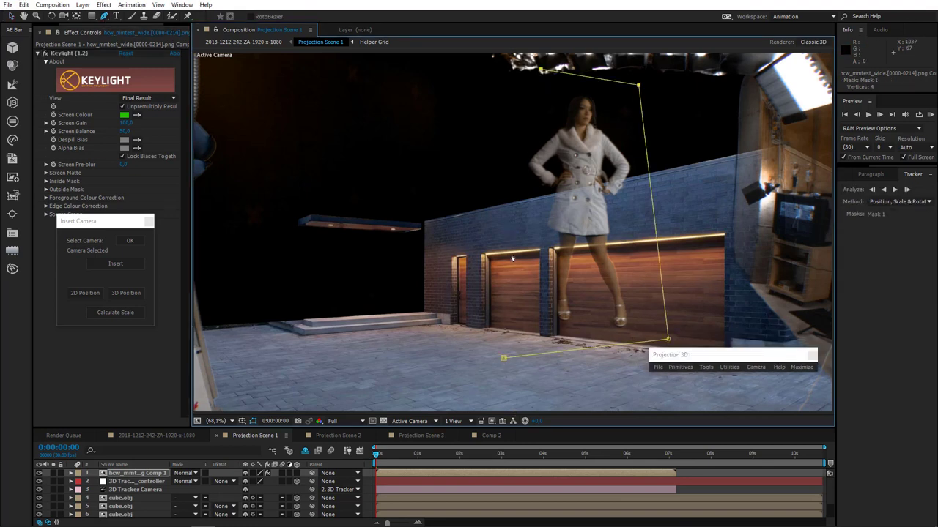
left_click(503, 358)
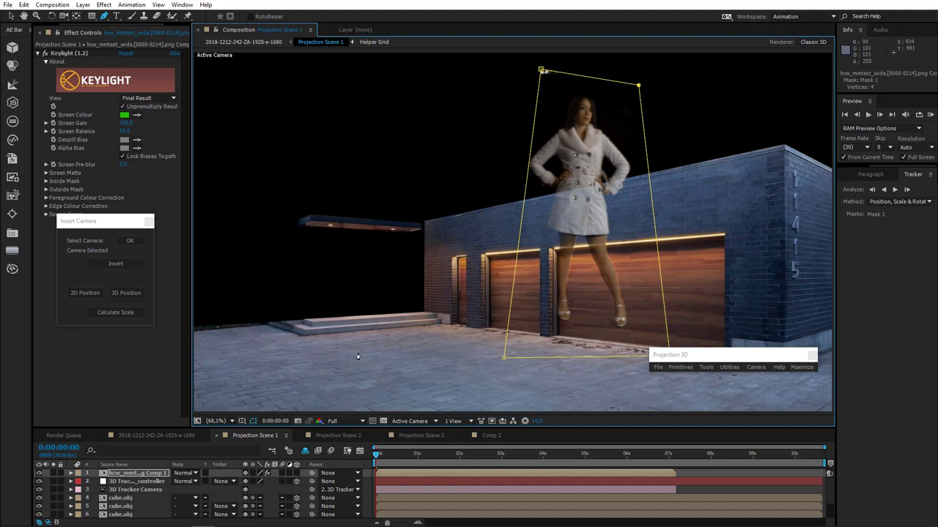
Step: Reveal the Position, Orientation and Rotation properties of the 3D Tracker Camera_controller and enlarge the timeline to show them all
left_click(136, 482)
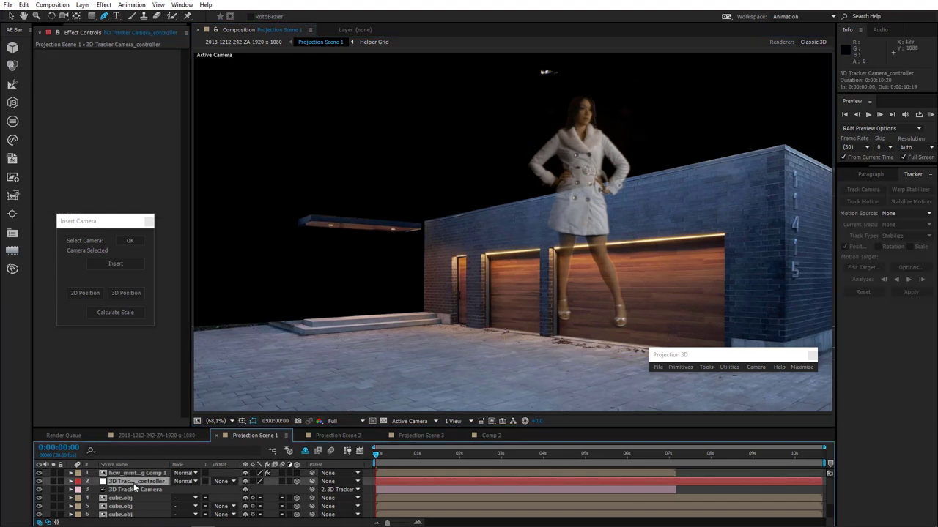
key("p")
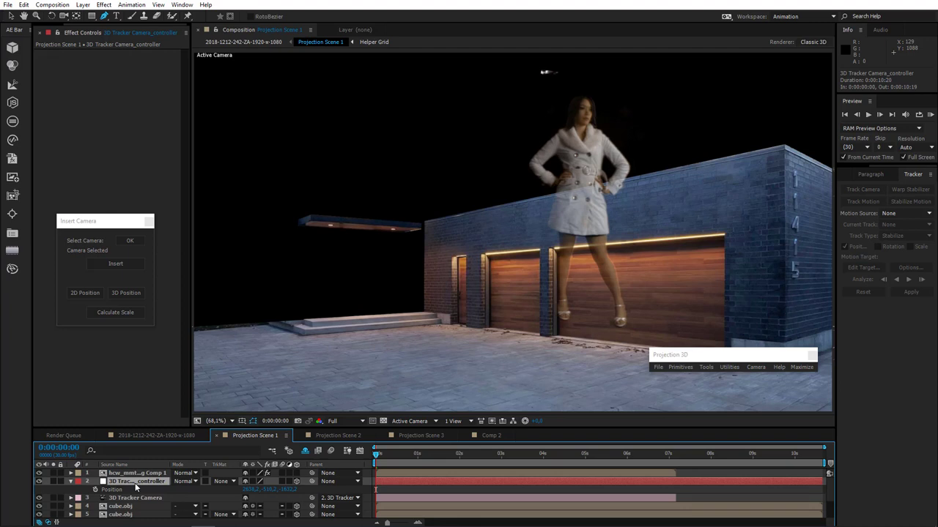
key("shift+r")
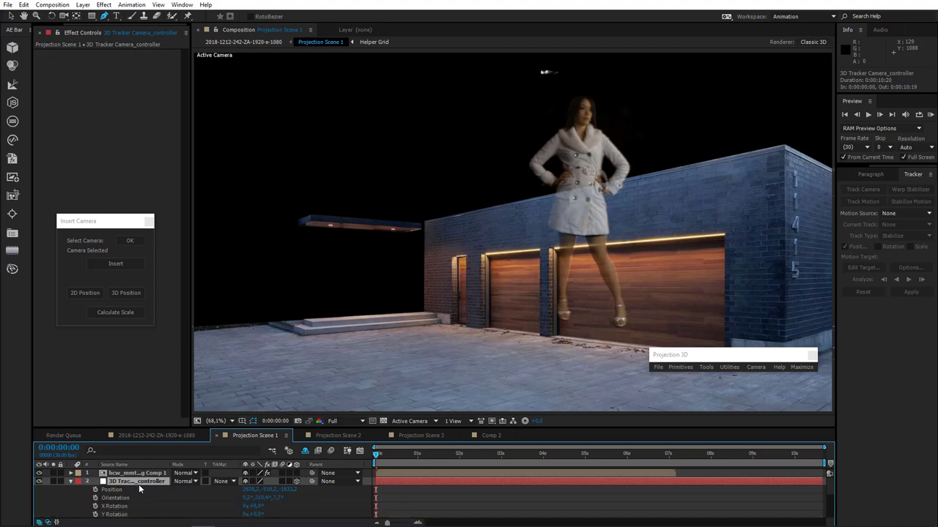
left_click_drag(201, 431, 200, 414)
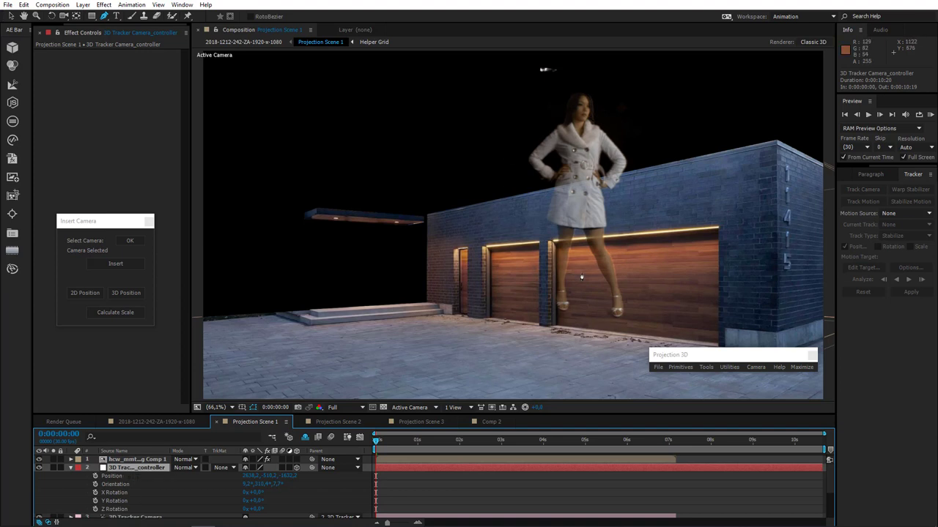
Step: Nudge the upper-left corner of the woman's mask on the green screen layer slightly downward
left_click(140, 459)
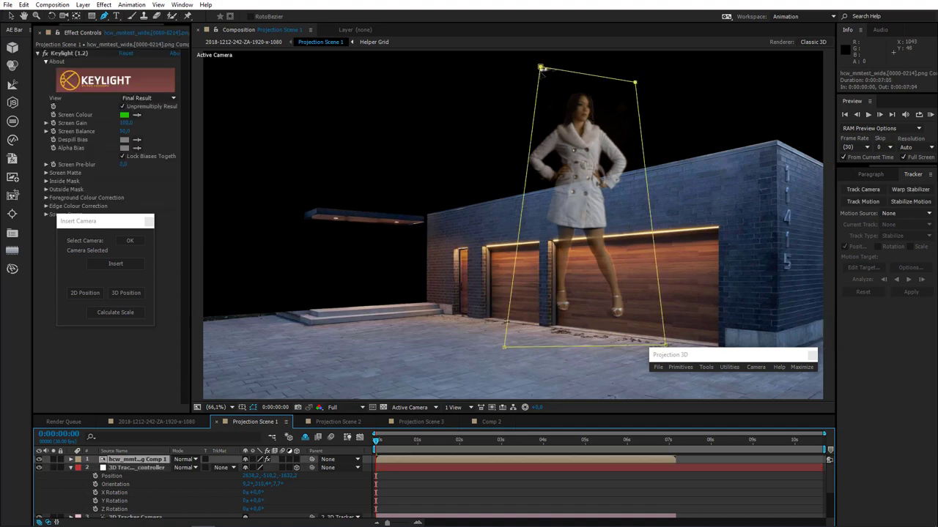
left_click_drag(540, 68, 537, 76)
left_click(139, 460)
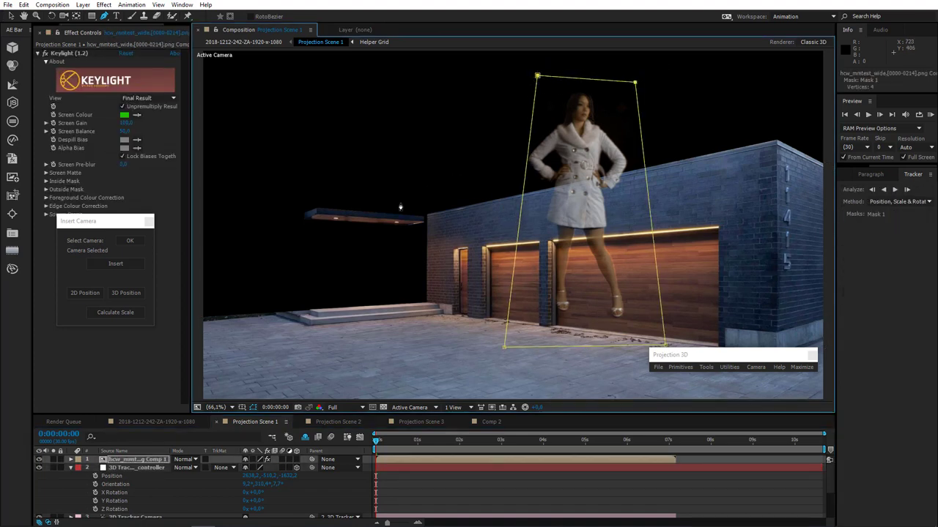
Step: Set the X Rotation of the 3D Tracker Camera_controller to -12° so the paving comes under the woman's feet
left_click(131, 469)
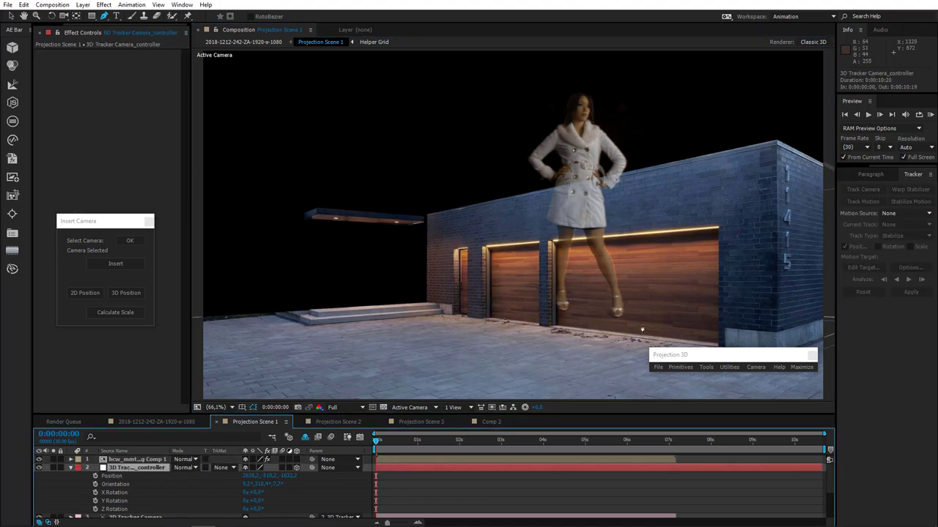
left_click(252, 493)
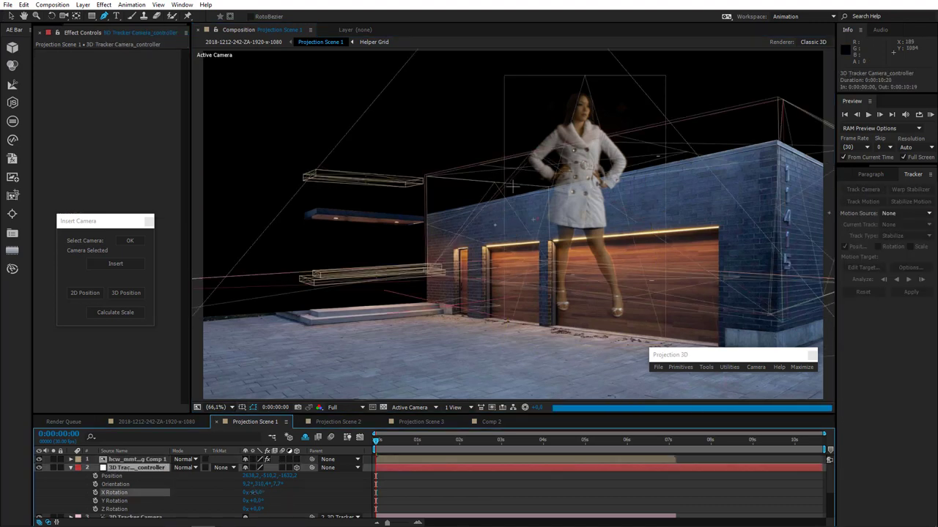
left_click_drag(253, 493, 260, 496)
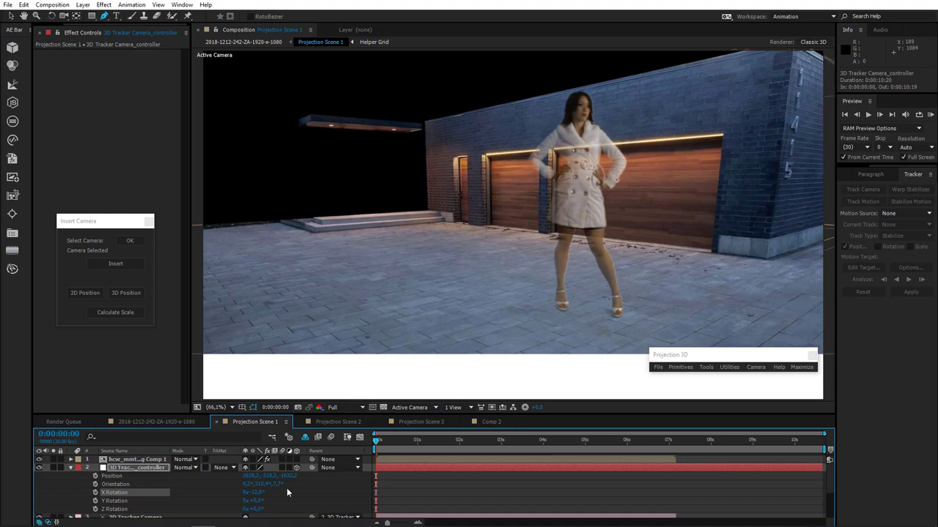
Step: Shift the tracker camera controller's X and Z position so the paving fills the lower edge of the frame
left_click(277, 476, "shift")
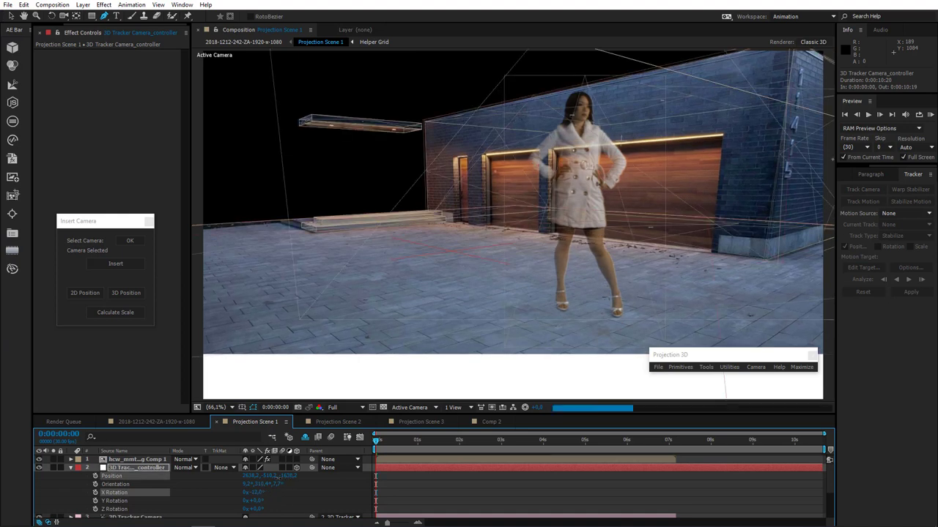
left_click_drag(277, 476, 329, 473)
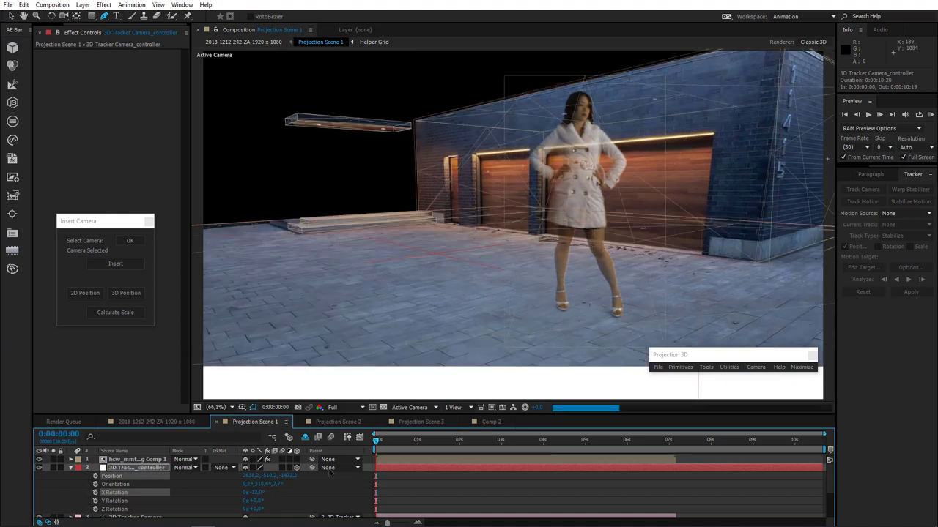
left_click_drag(256, 482, 178, 478)
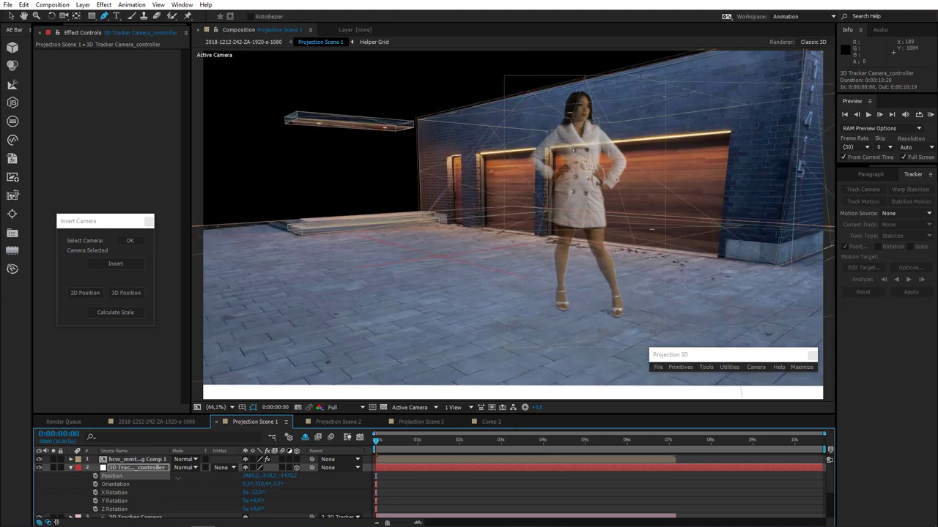
left_click_drag(291, 476, 311, 481)
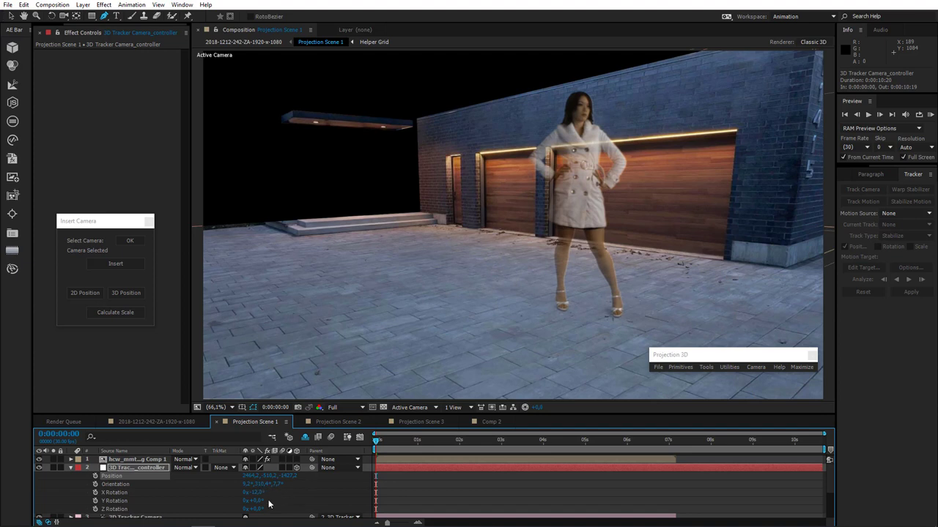
Step: Set the controller's Y Rotation to 7°, move its position to about 2190, -258, -456, and collapse its properties
left_click_drag(260, 502, 264, 501)
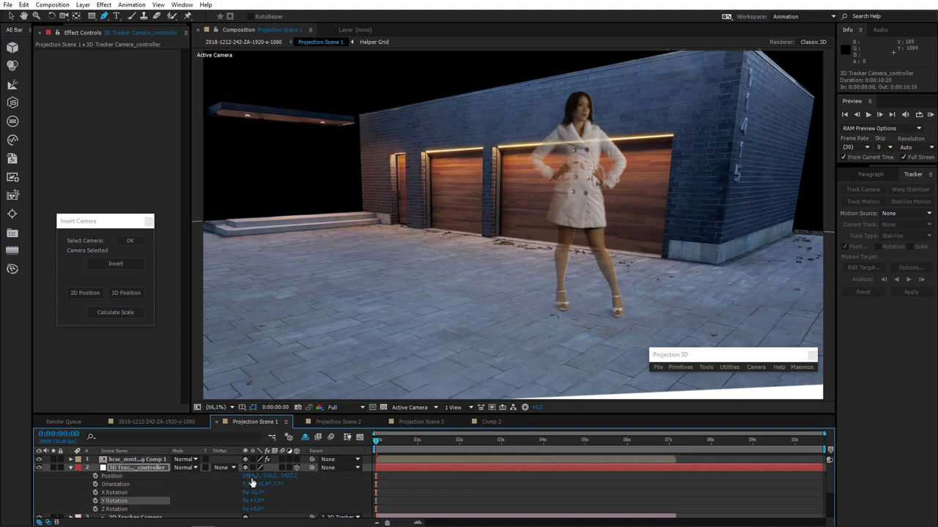
left_click_drag(249, 477, 200, 478)
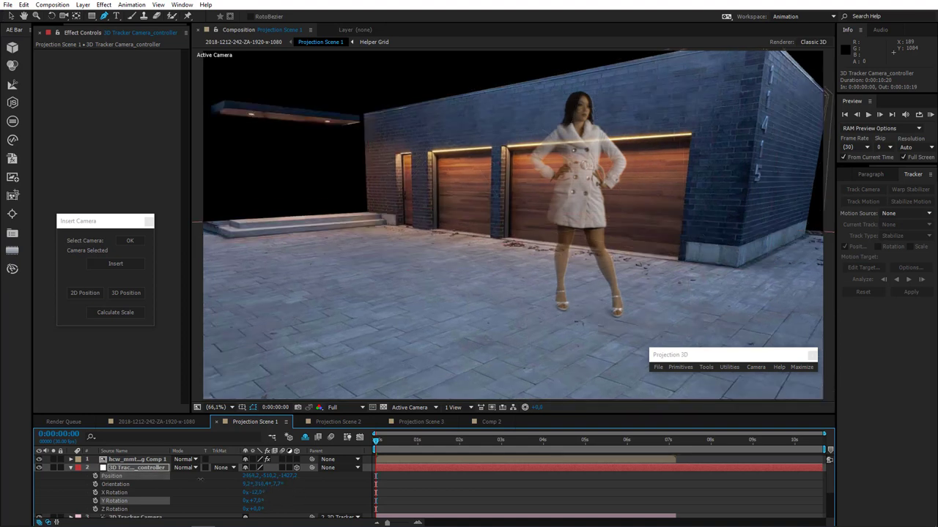
left_click_drag(274, 477, 412, 475)
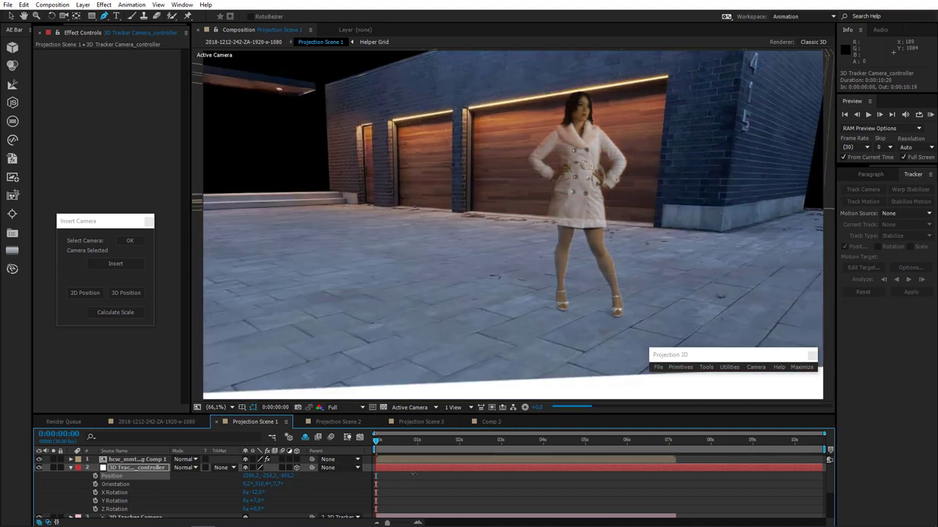
left_click_drag(245, 476, 194, 475)
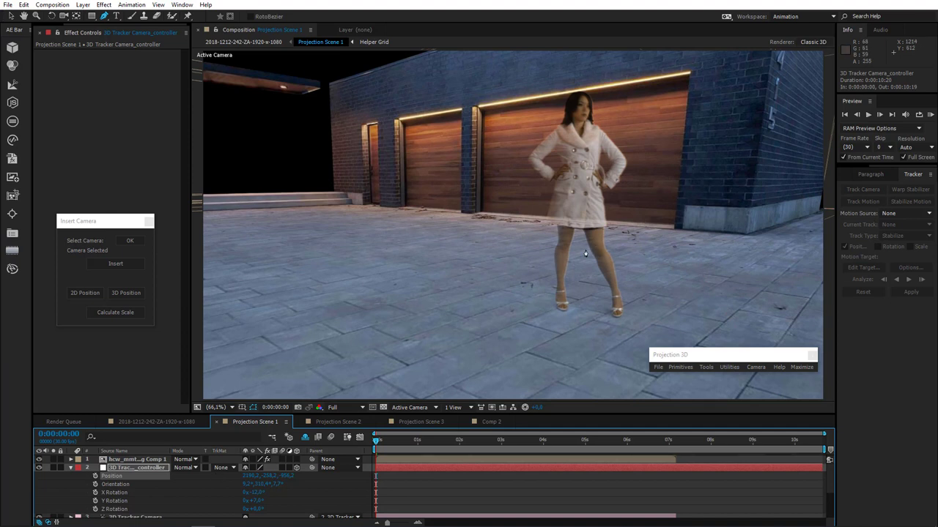
left_click(71, 468)
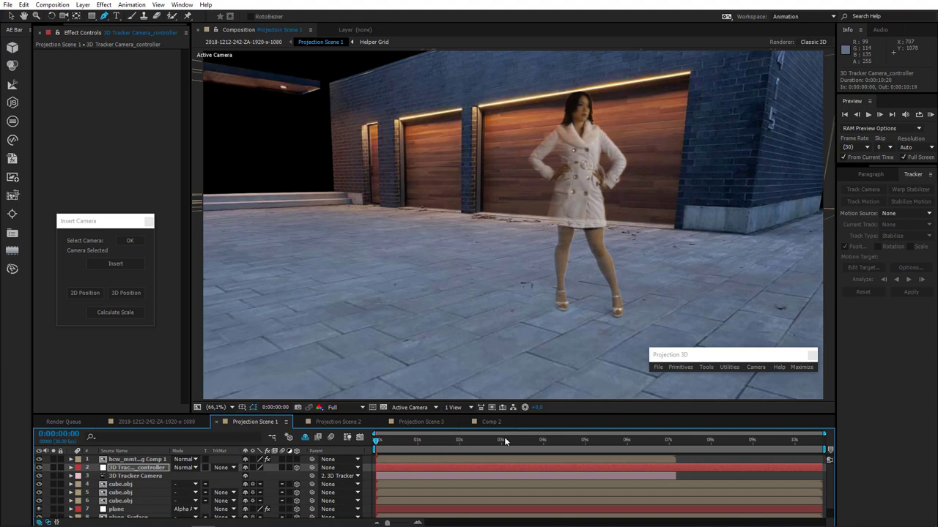
Step: Set the preview resolution to Third and play a full-screen RAM preview of Projection Scene 1
left_click(356, 410)
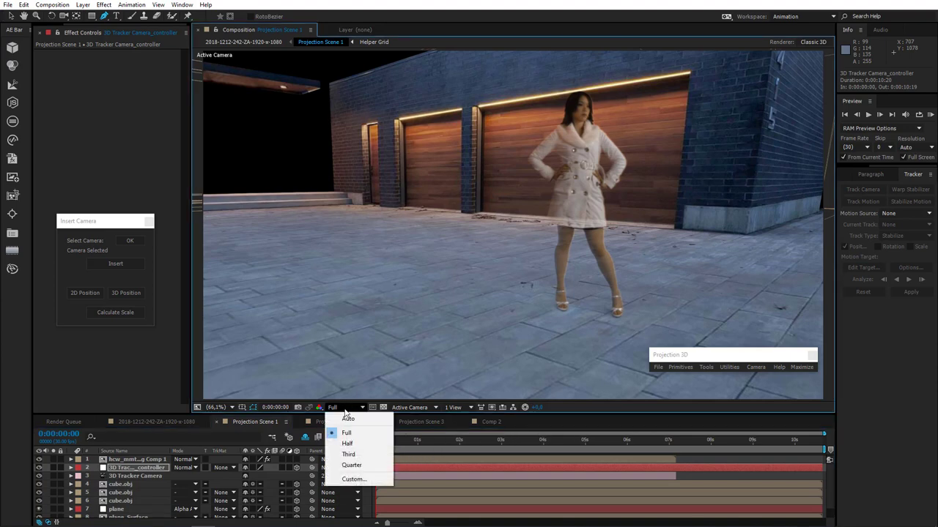
left_click(350, 454)
key("KP_0")
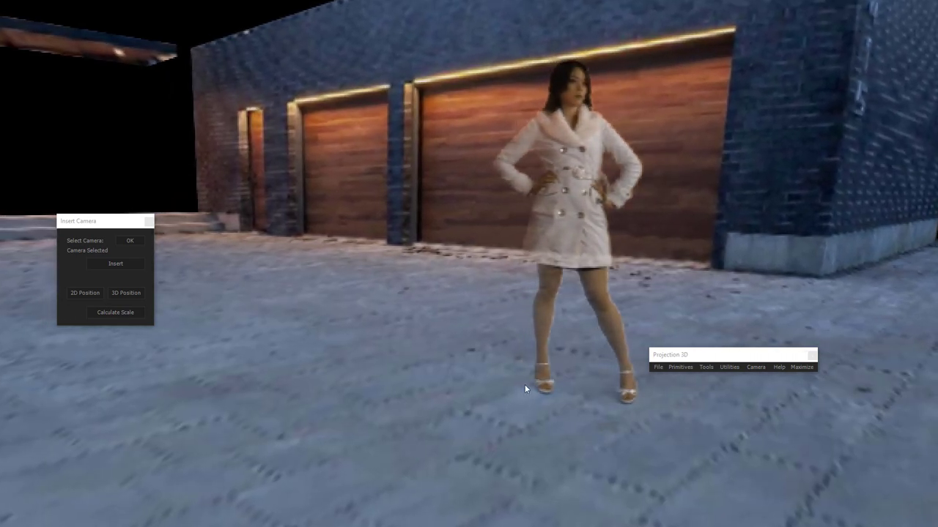
left_click(529, 394)
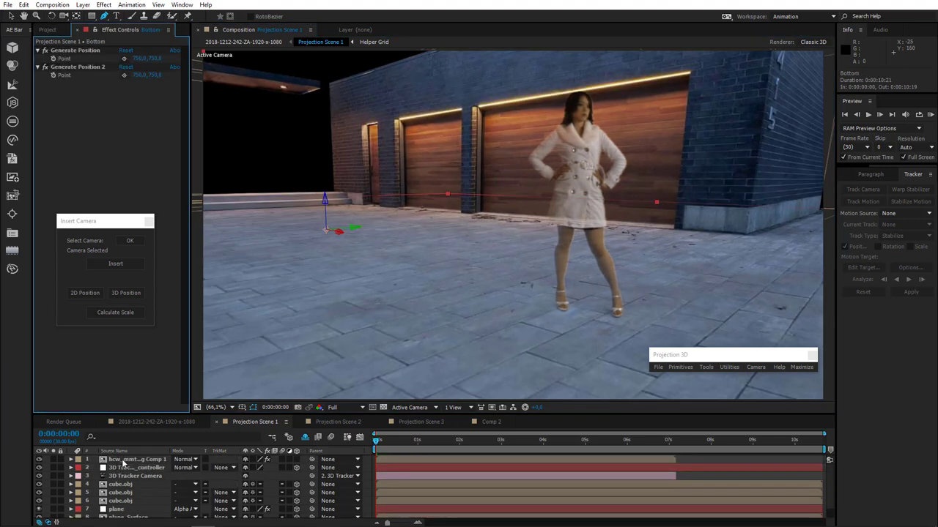
Step: Turn off Keylight on the green screen layer and place the Bottom layer's first Generate Position point at the woman's foot, about 1084, 804
left_click(121, 460)
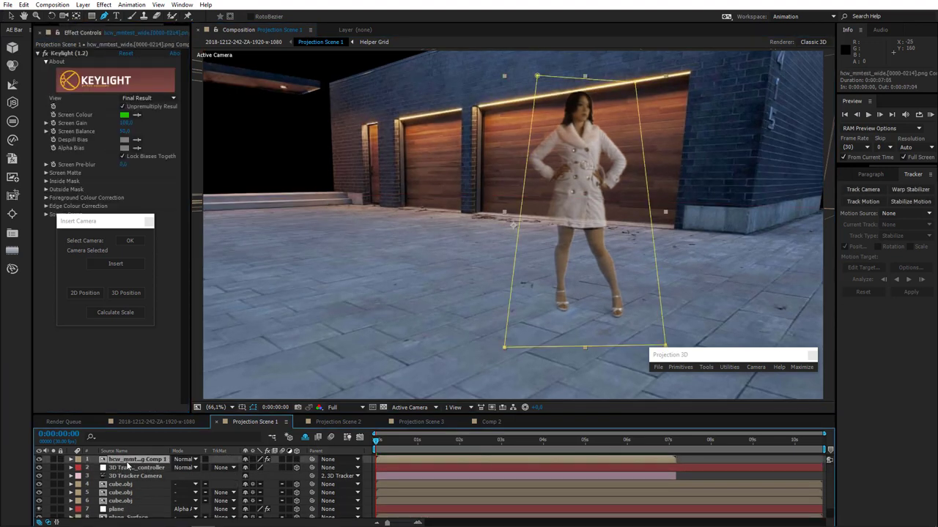
left_click(46, 54)
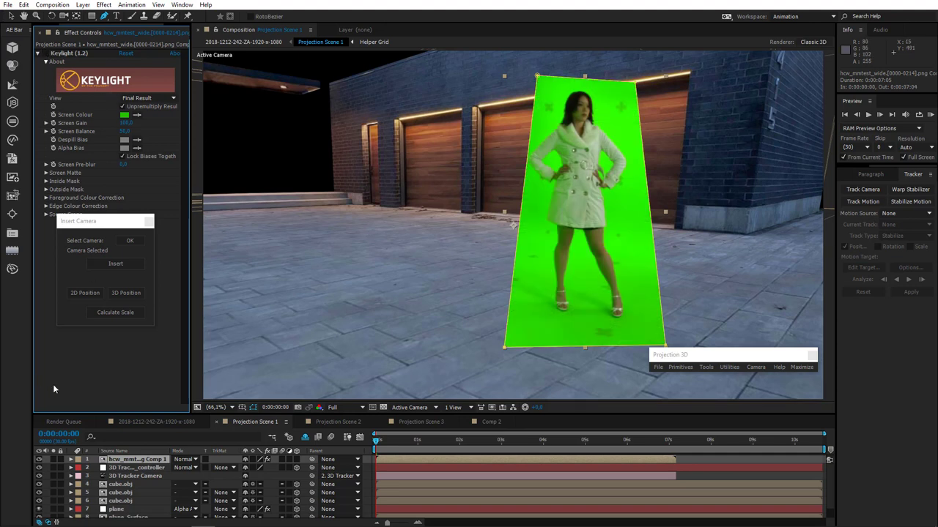
scroll(124, 513, "down", 1)
left_click(123, 514)
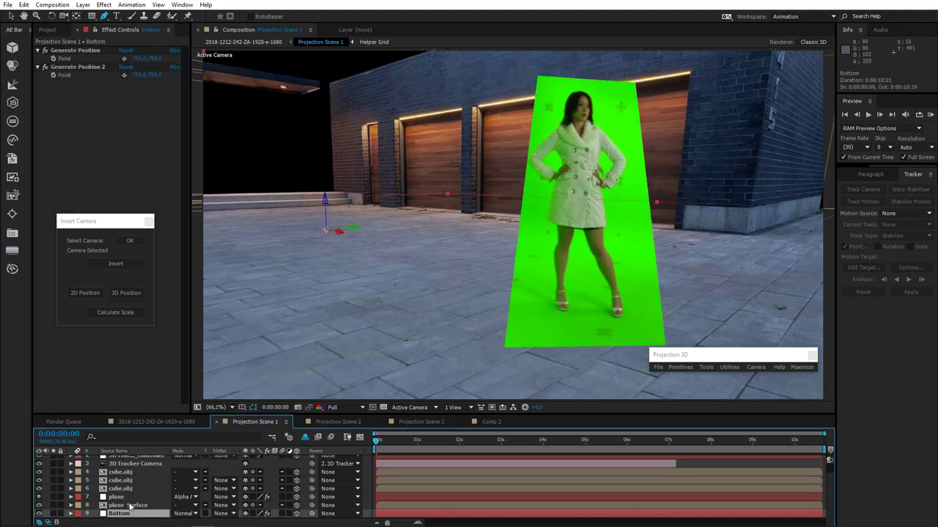
left_click(125, 60)
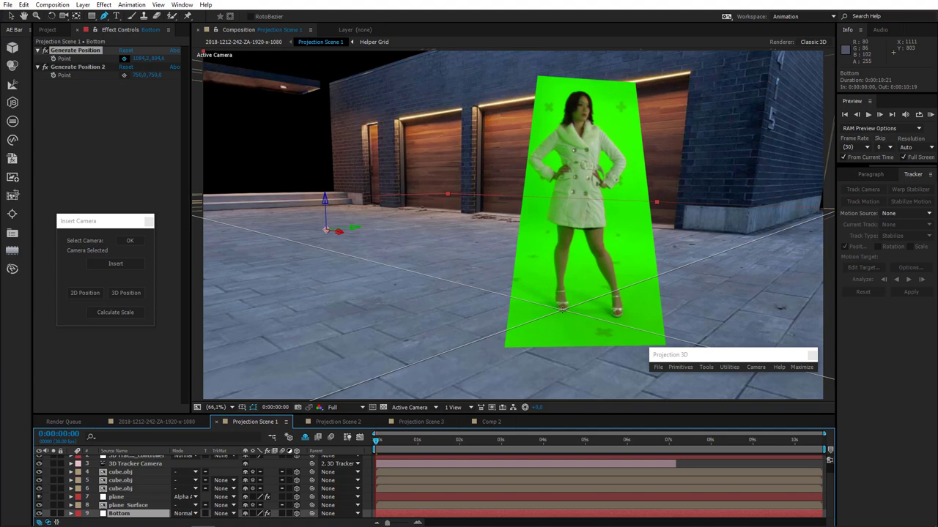
left_click(563, 310)
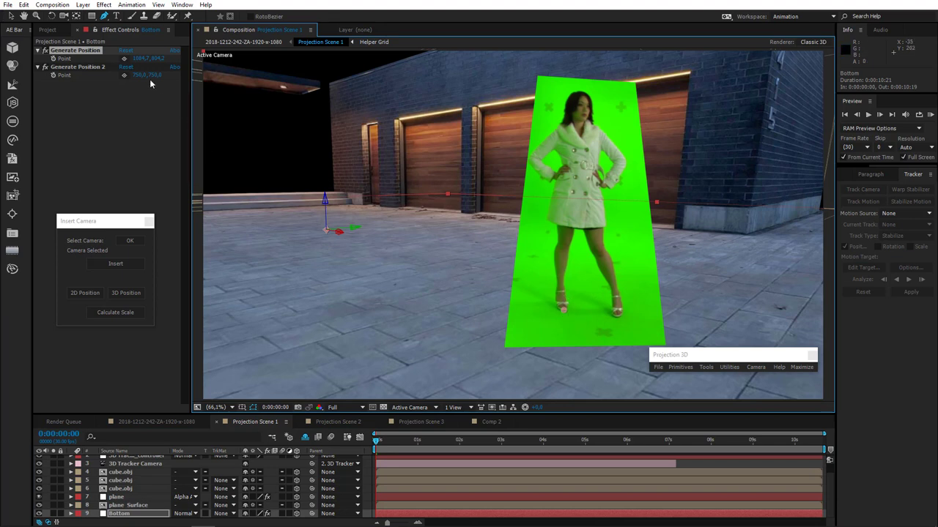
left_click_drag(591, 320, 605, 332)
left_click_drag(606, 332, 563, 312)
left_click(126, 293)
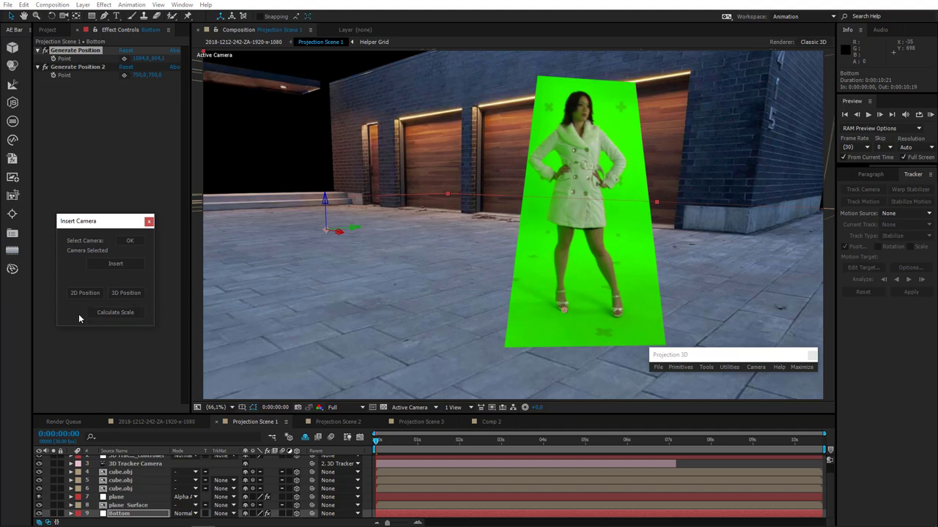
Step: Select the green screen layer, move the Insert Camera window below the Keylight settings, and try to generate the 2D position at the first frame
scroll(132, 489, "up", 1)
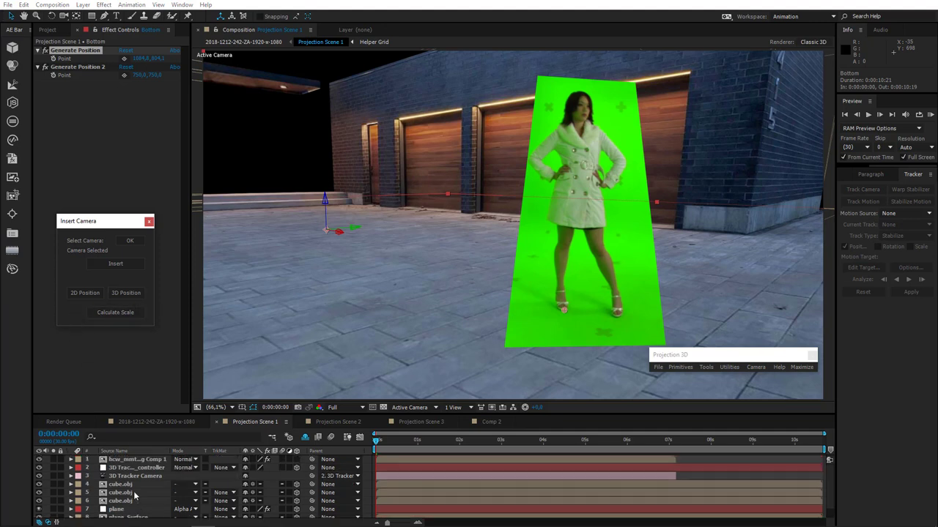
left_click(131, 460)
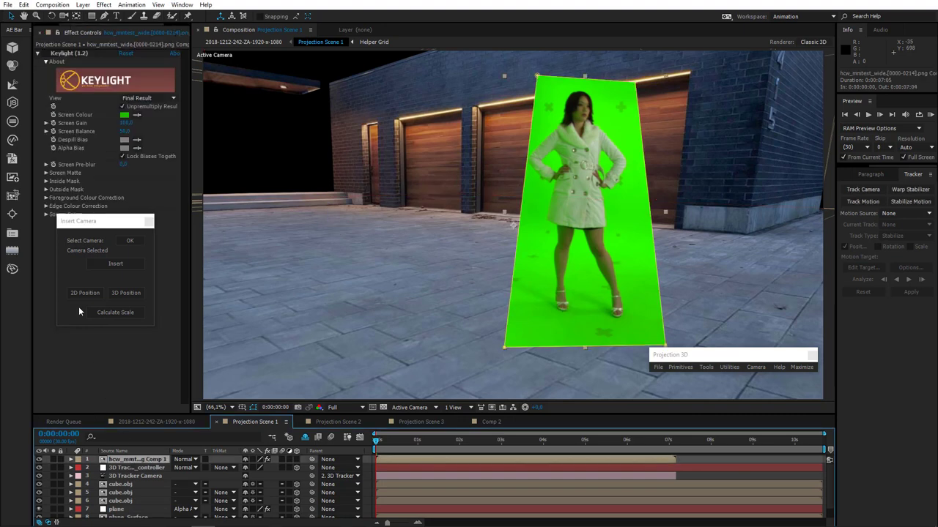
left_click_drag(100, 223, 104, 266)
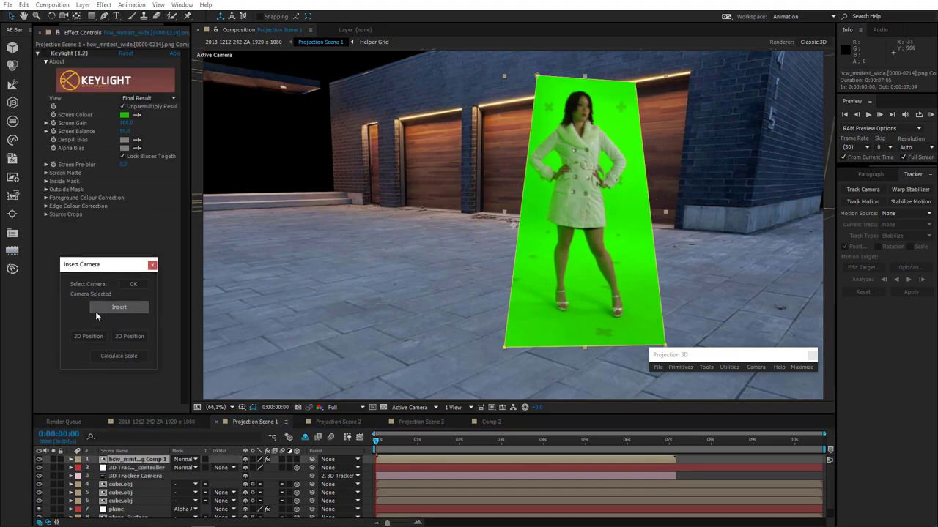
left_click(88, 337)
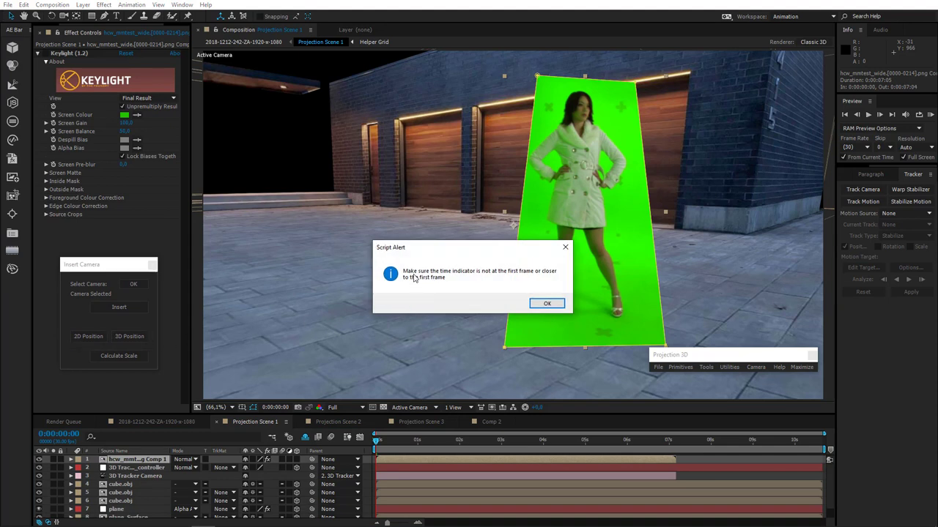
left_click(546, 303)
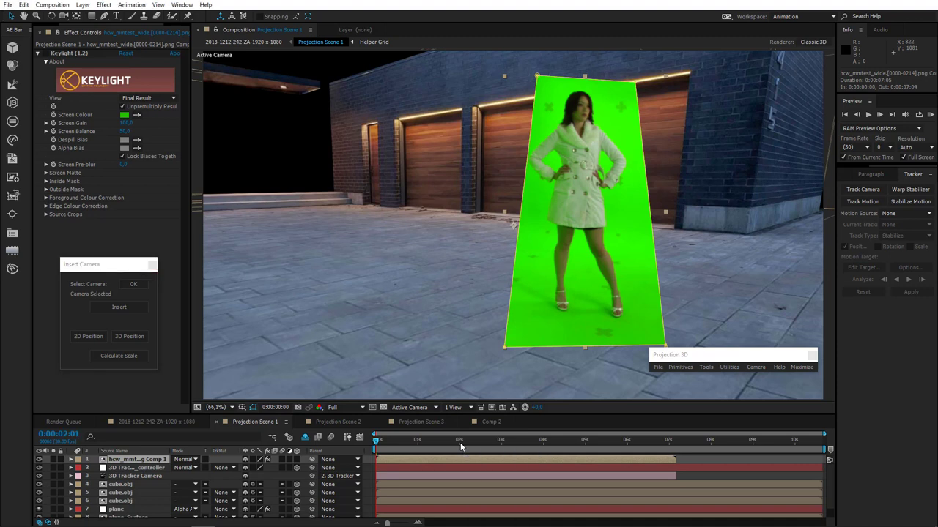
Step: At 0:00:02:01, generate the green screen layer's 2D position, place its point at the woman's foot, about 1123, 835, and calculate the scale
left_click(460, 441)
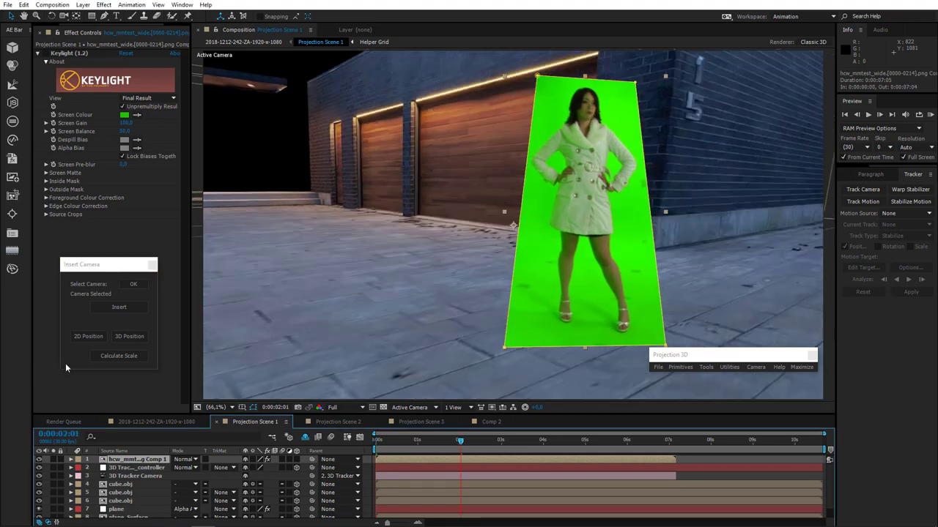
left_click(85, 337)
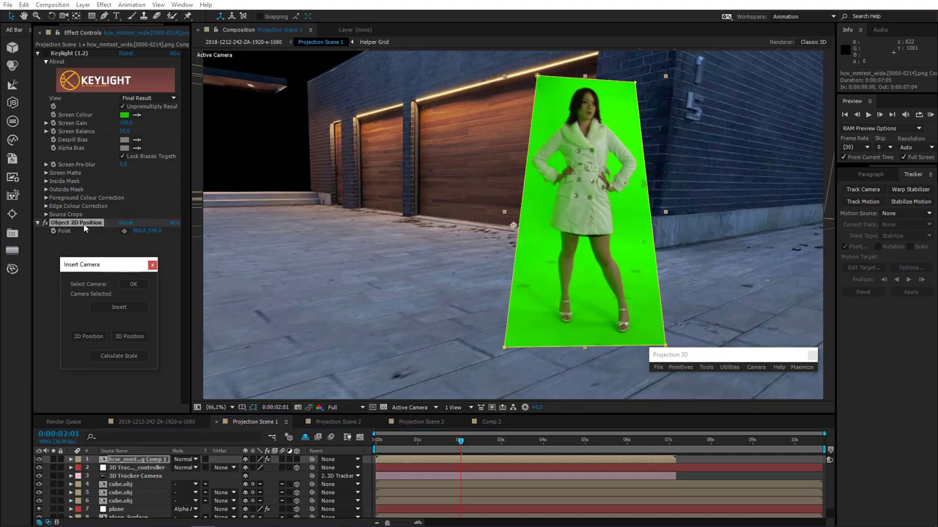
left_click(124, 231)
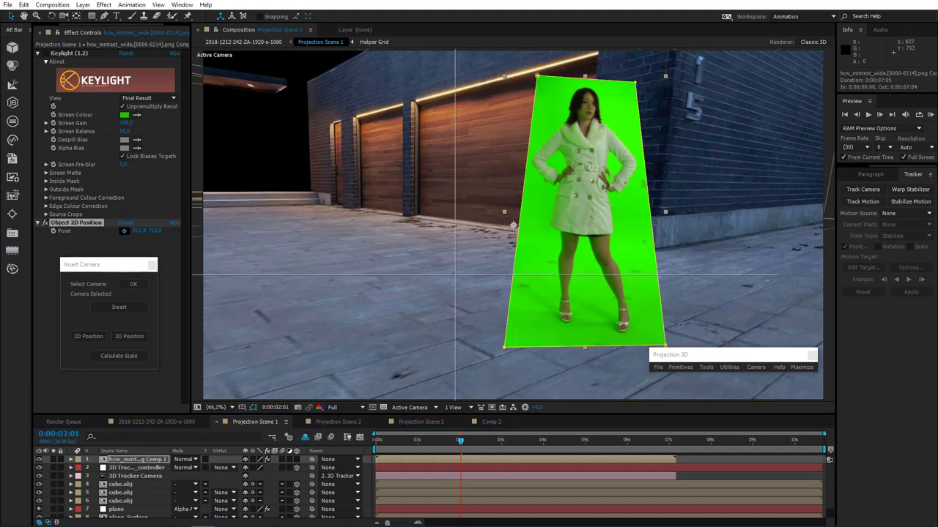
left_click(566, 321)
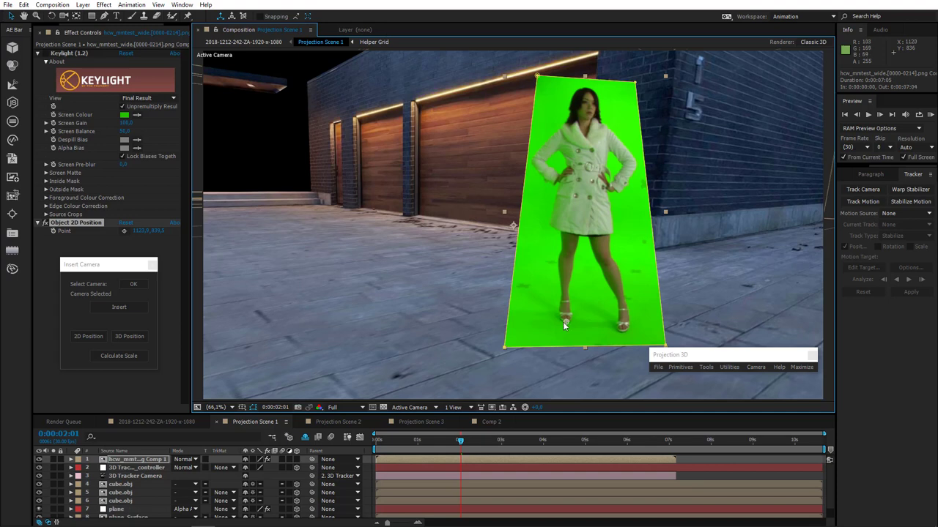
left_click(128, 358)
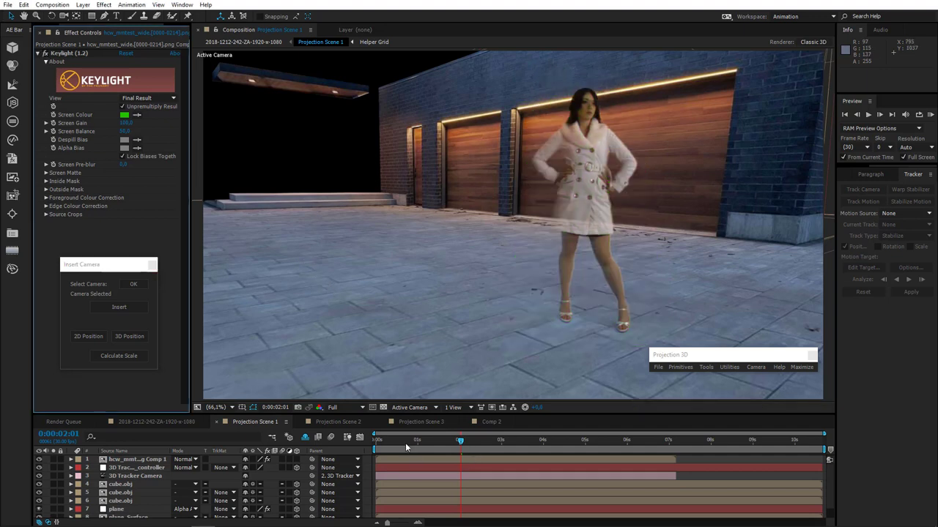
Step: At 0:00:03:14, lower the green screen mask's corner beside the woman's shoe to clear her foot, and return to the first frame
key("Home")
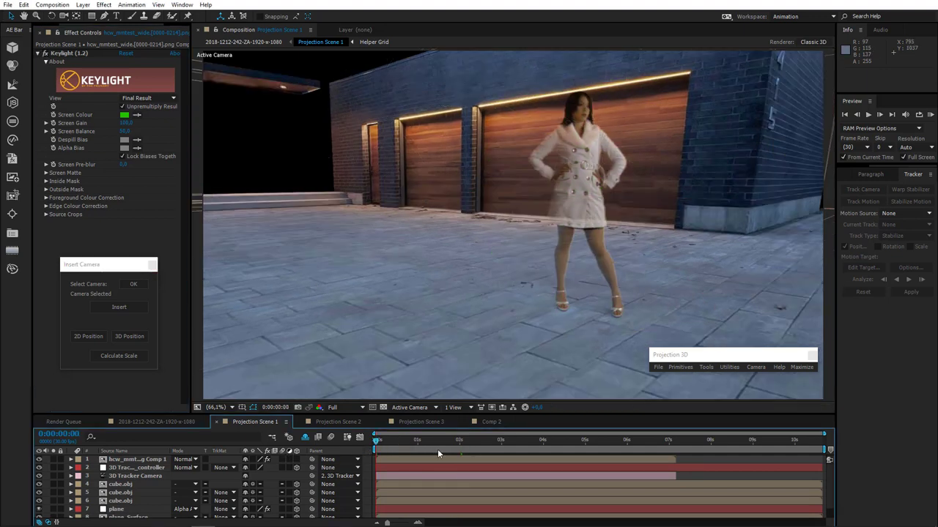
left_click(424, 441)
left_click(474, 443)
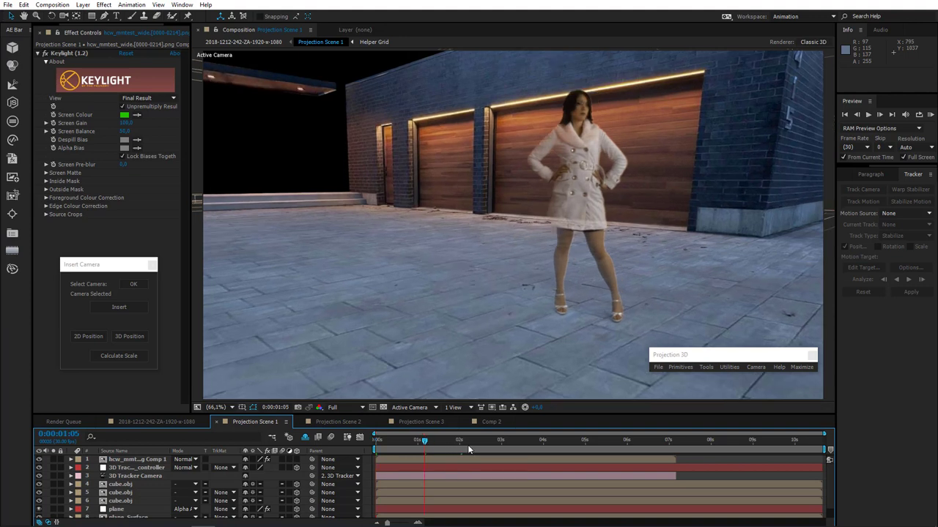
left_click(521, 444)
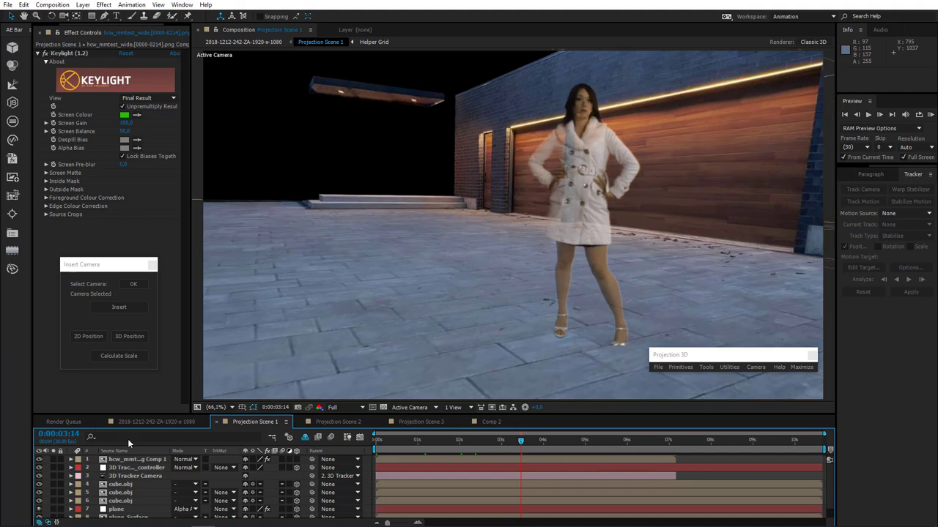
left_click(135, 462)
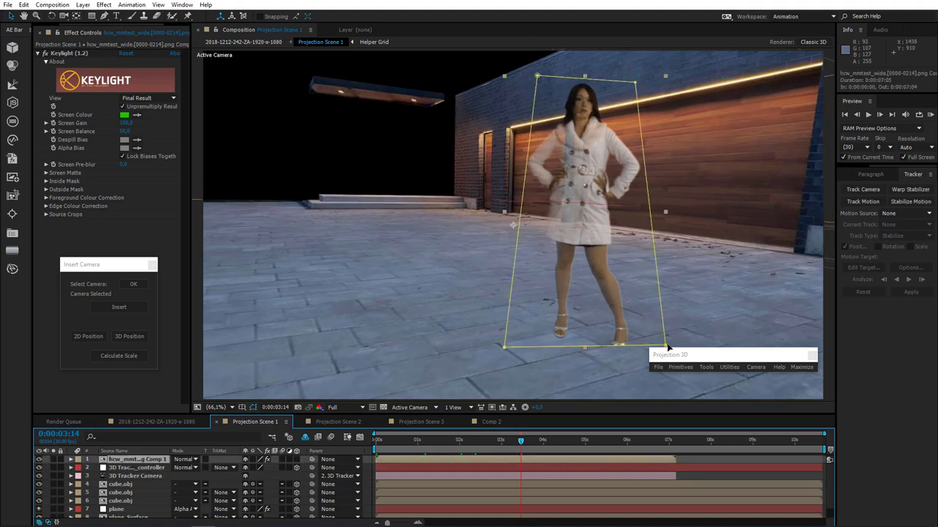
left_click_drag(660, 345, 666, 347)
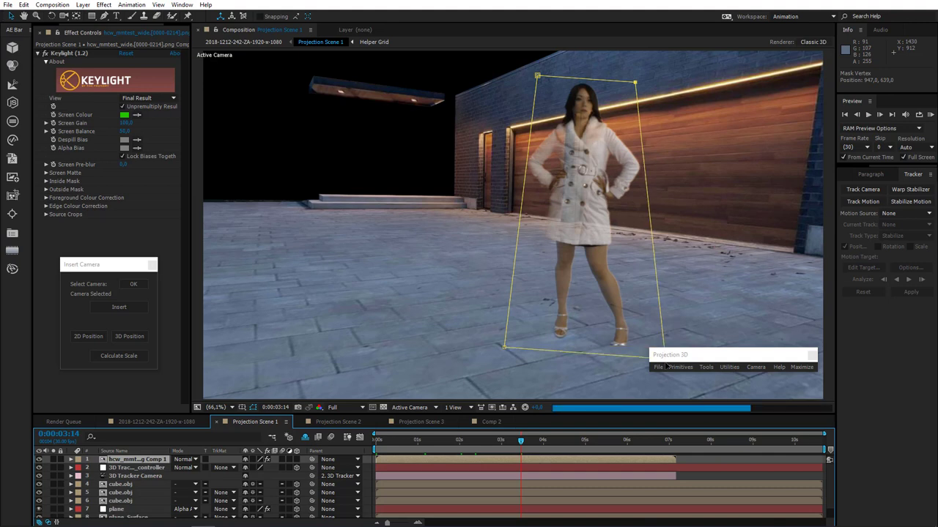
key("Down")
key("Down")
key("Down")
key("Down")
key("Down")
key("Down")
key("Down")
left_click(281, 463)
key("Home")
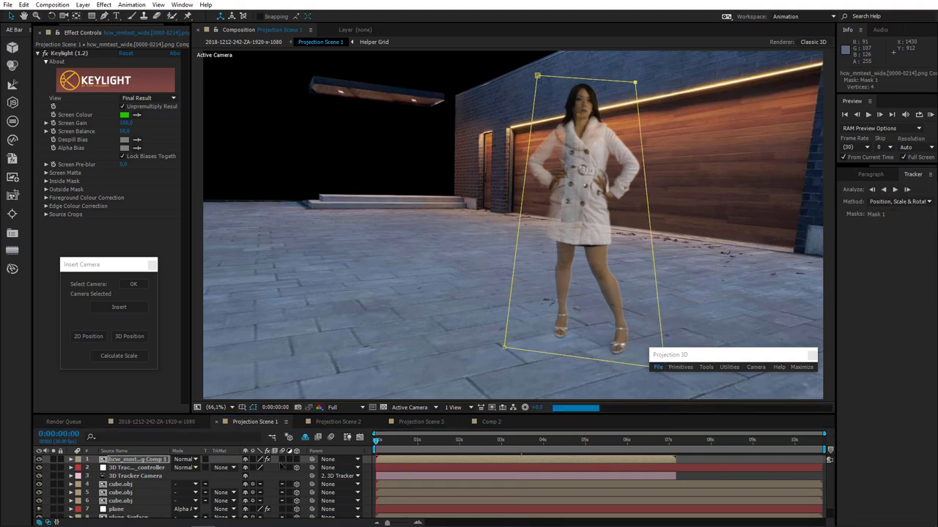
left_click(579, 282)
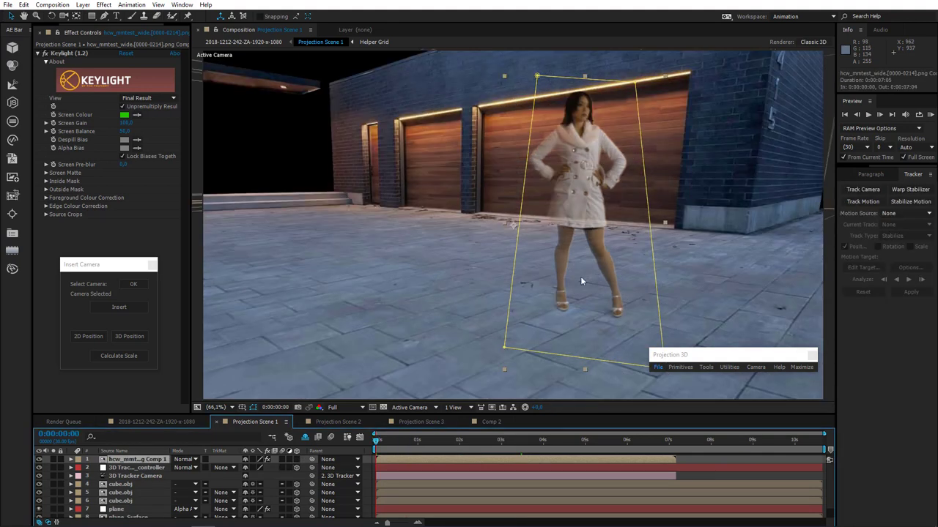
Step: Copy the 3D Tracker Camera and its controller from Projection Scene 1 into Projection Scene 2 and Projection Scene 3
left_click(137, 469)
left_click(144, 476, "shift")
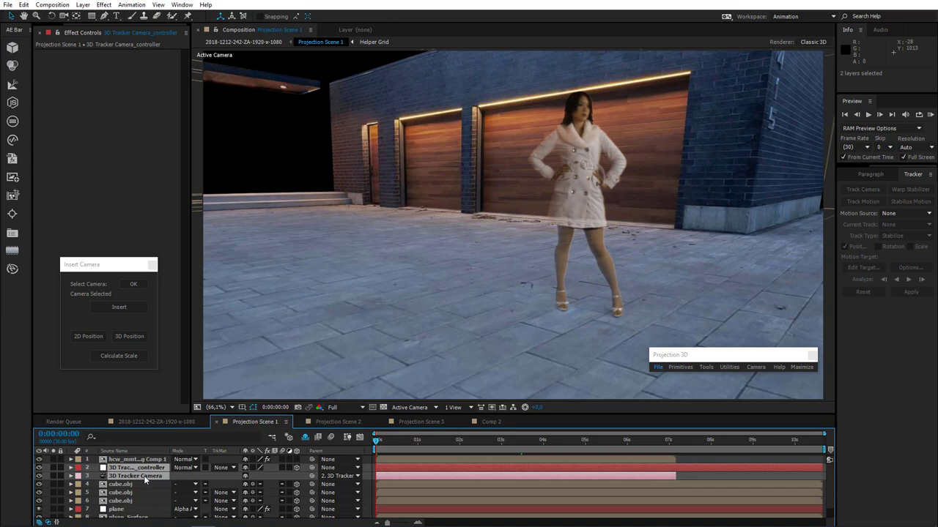
key("ctrl+c")
left_click(320, 422)
key("ctrl+v")
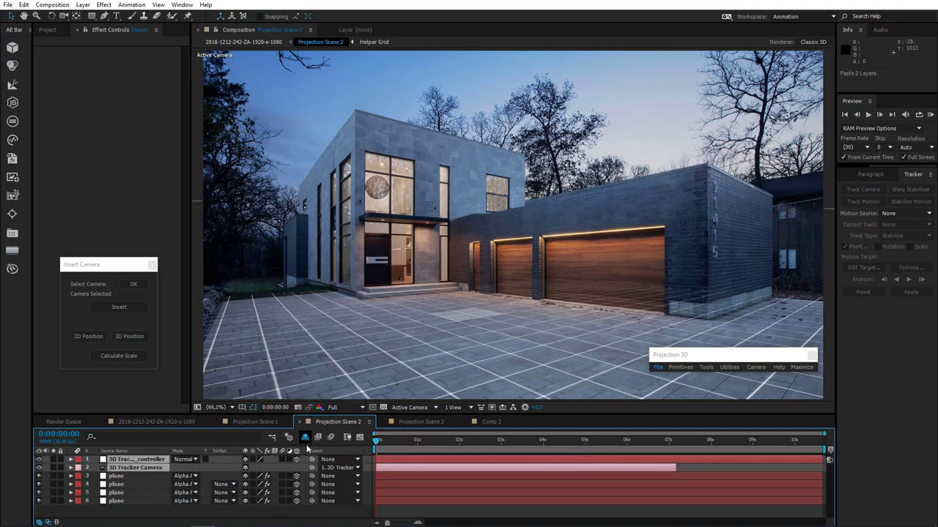
left_click(422, 420)
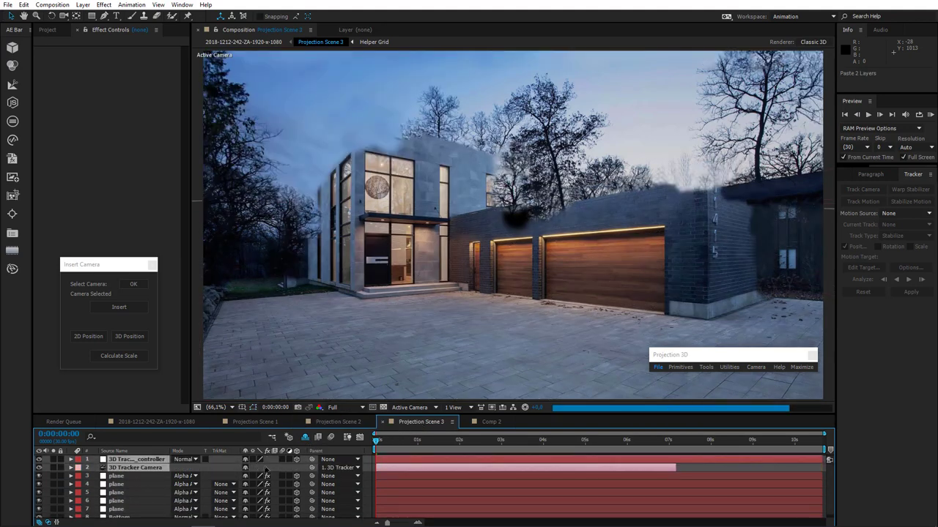
left_click(255, 422)
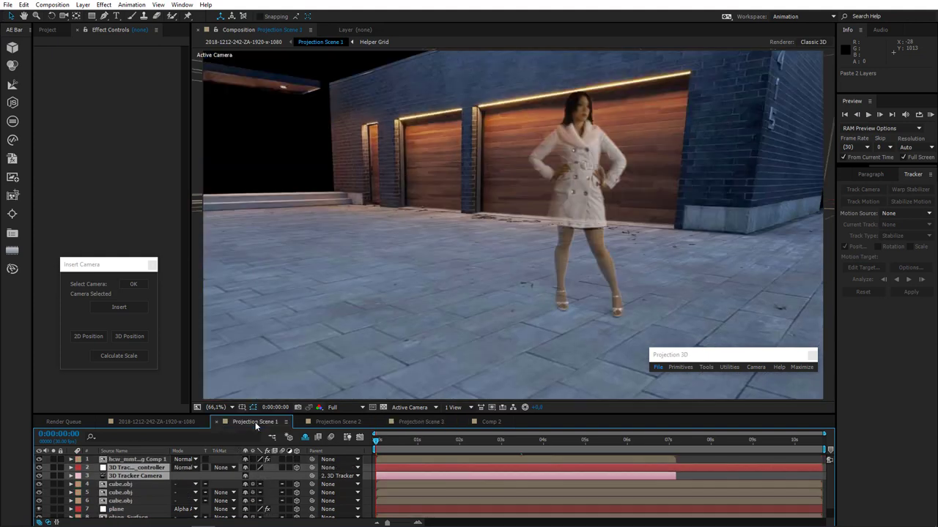
left_click(136, 460)
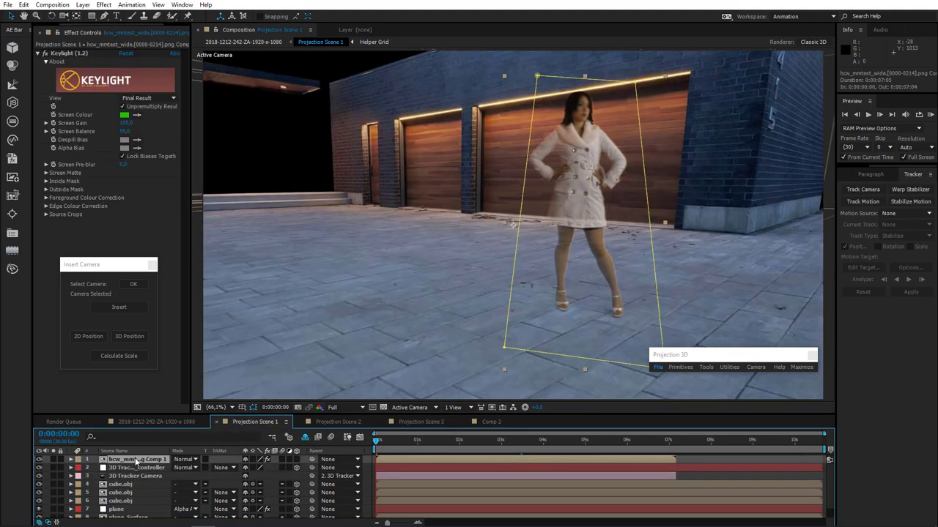
left_click(136, 467)
left_click(156, 422)
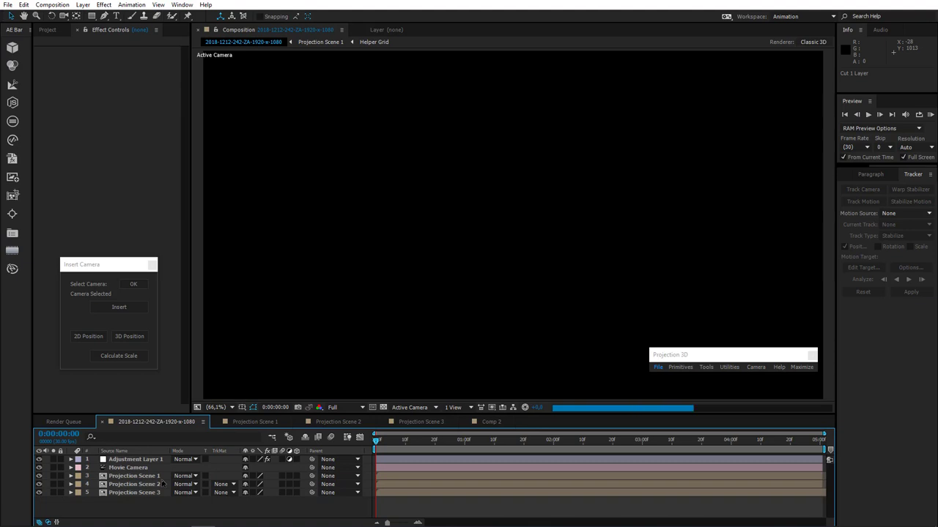
key("ctrl+v")
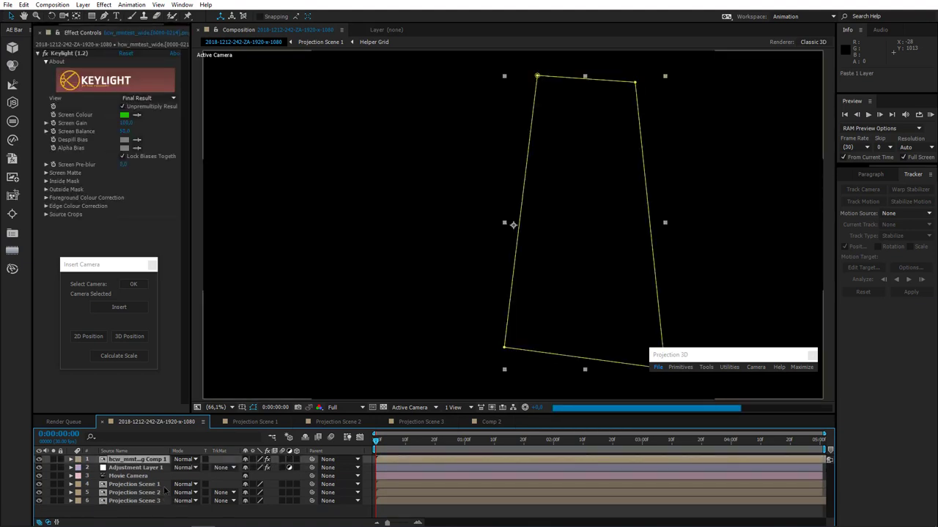
left_click(300, 509)
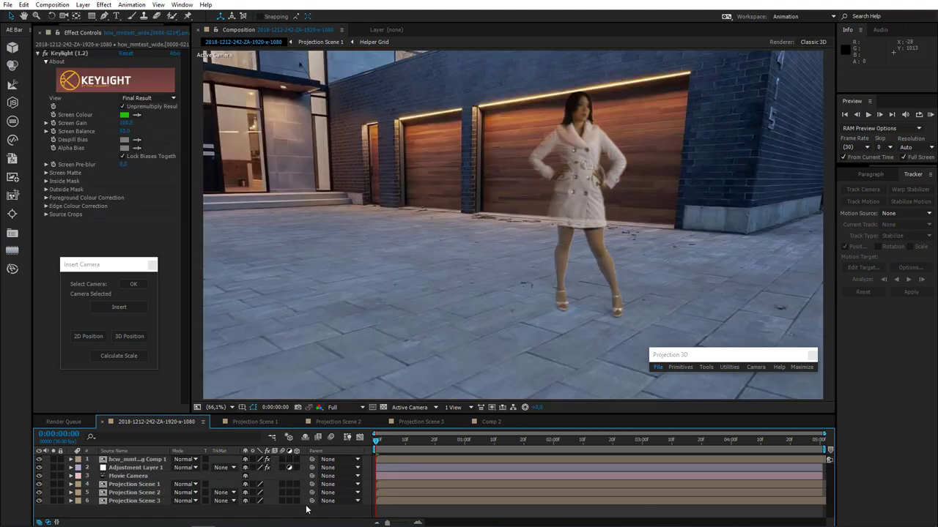
Step: Turn off full-screen preview and play a RAM preview of the main composition with the woman in the complete scene
left_click(904, 156)
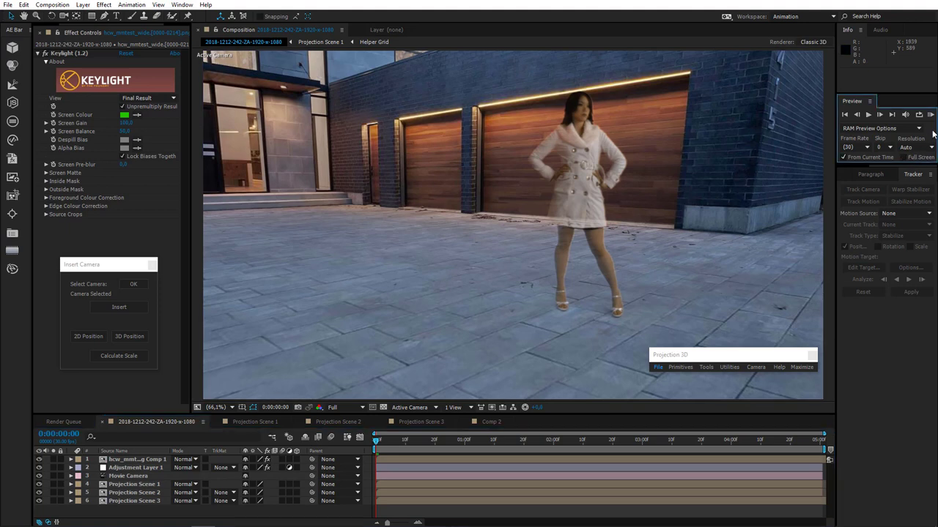
left_click(930, 114)
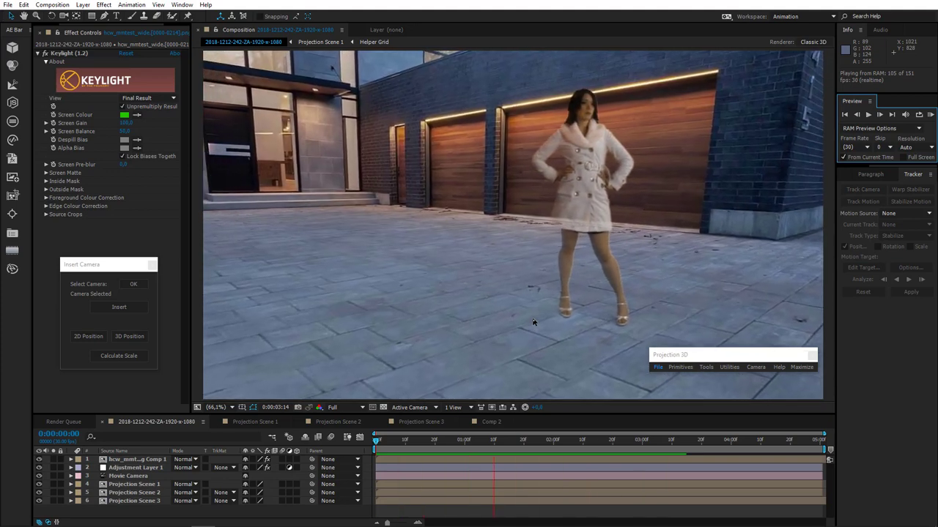
key("space")
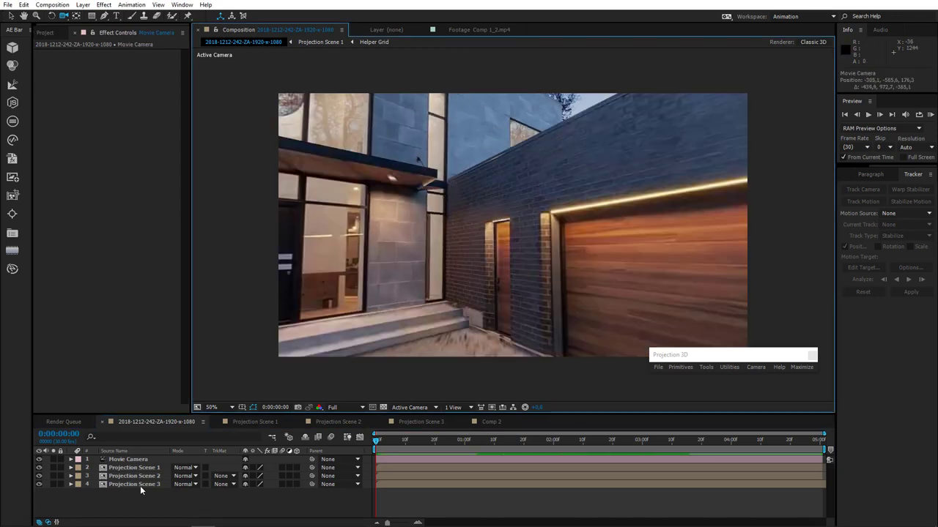
Step: Reveal the Movie Camera's Position property and reset the camera to the default view with Projection Scene 1 selected
left_click(140, 460)
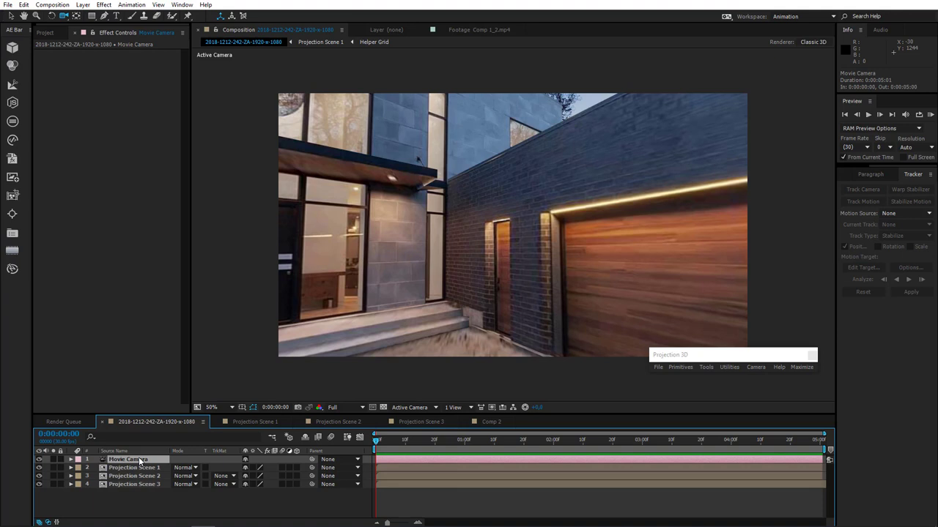
key("p")
left_click(140, 476)
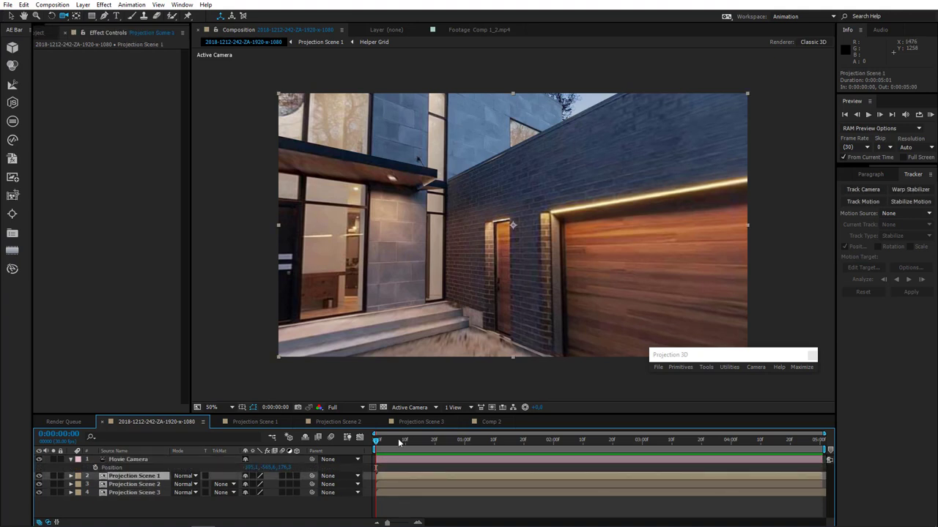
left_click(757, 368)
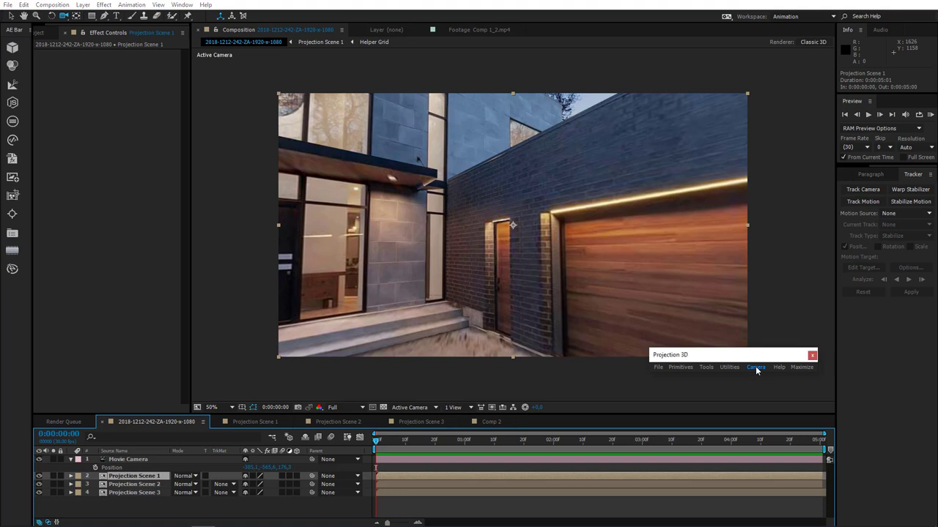
left_click(757, 368)
left_click(763, 374)
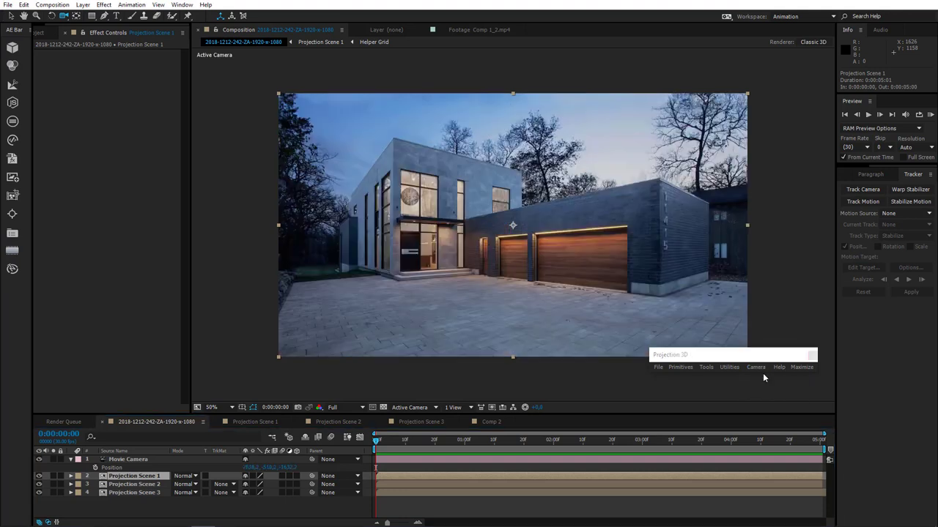
left_click(152, 515)
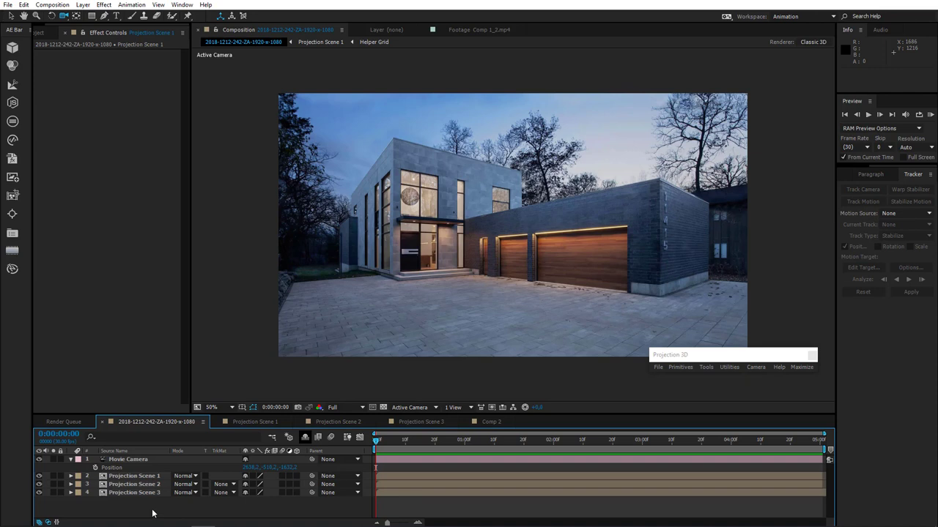
Step: Move the Movie Camera away from the projection viewpoint, and restore the default view with Projection Scene 1 selected
left_click(128, 459)
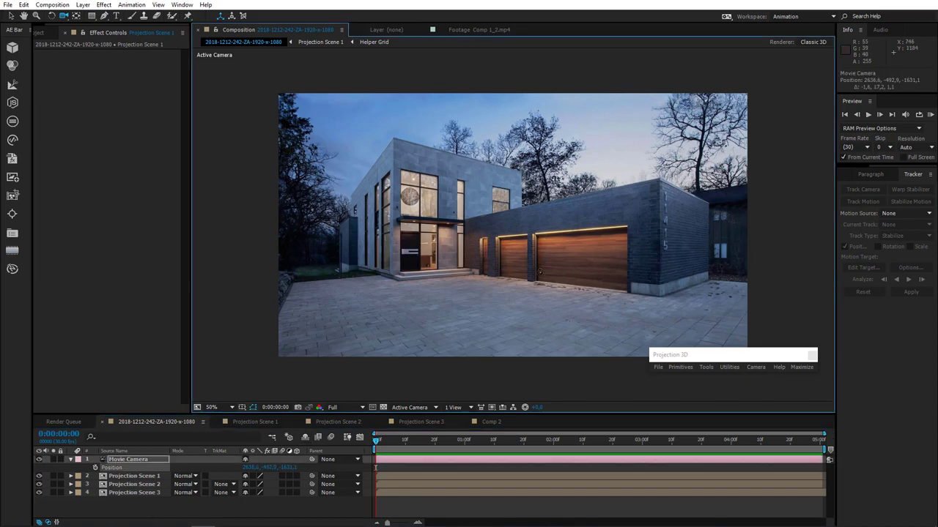
left_click_drag(352, 378, 285, 381)
left_click(146, 476)
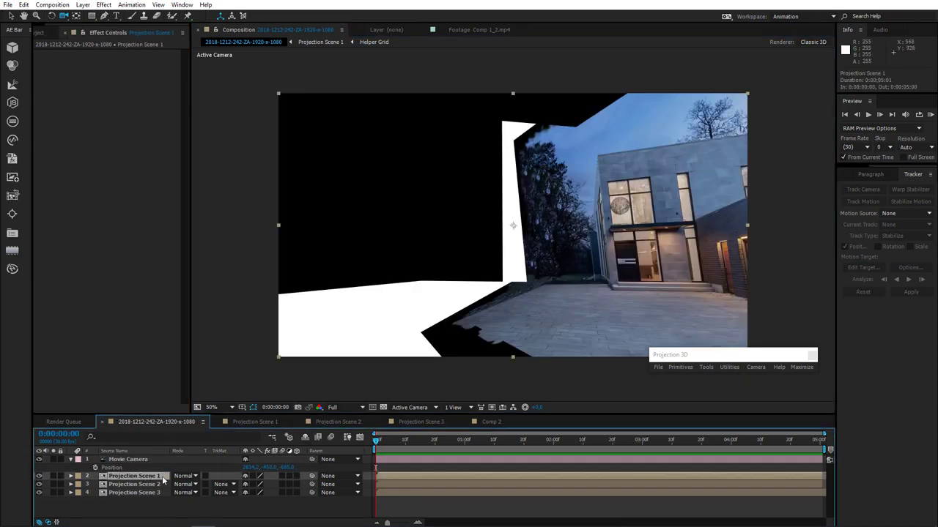
left_click(755, 368)
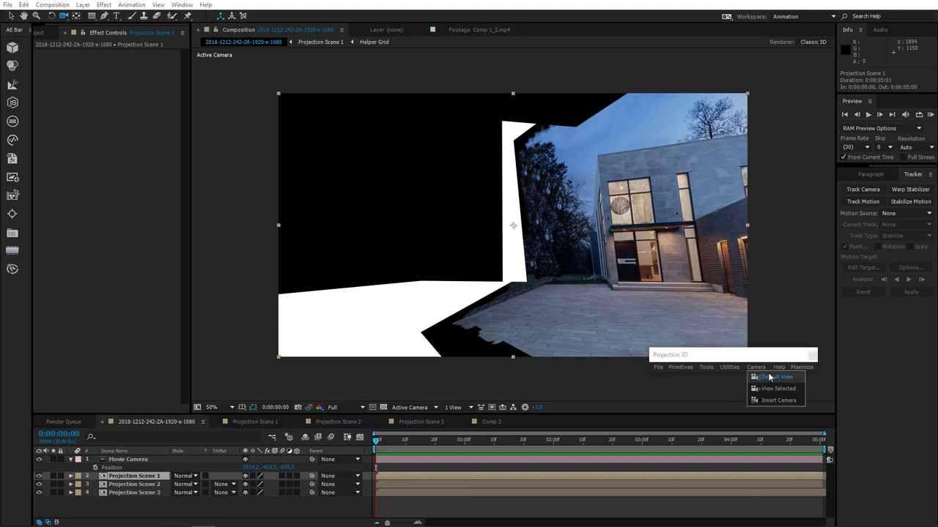
left_click(768, 377)
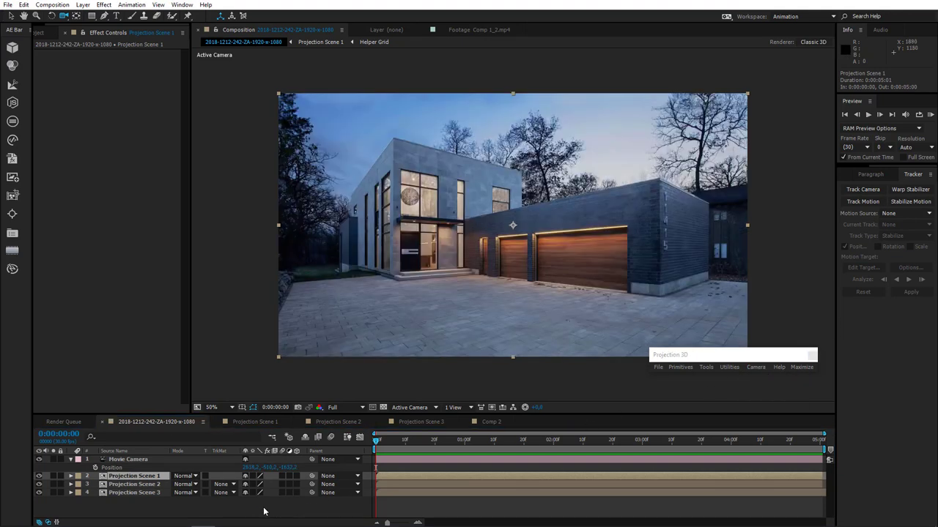
left_click(164, 508)
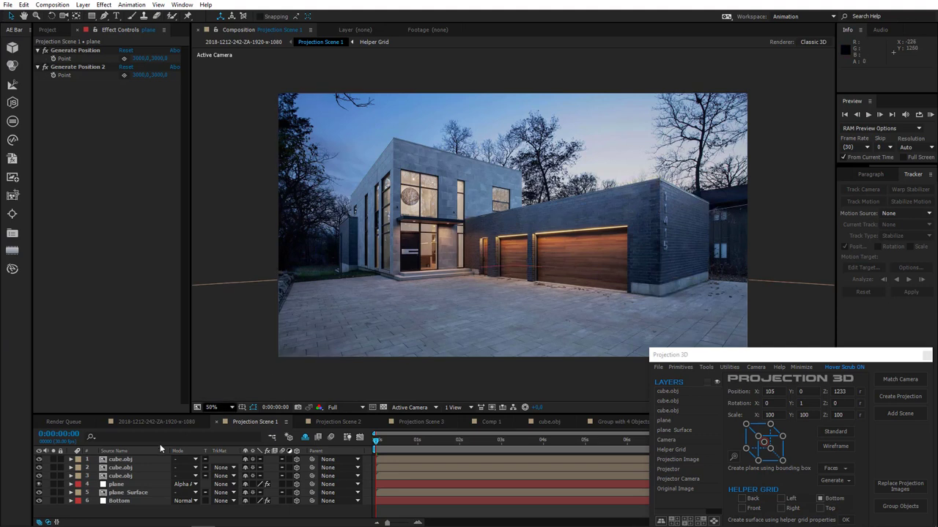
Step: Apply Projection 3D's View Selected camera command to the plane layer and show the composition through Custom Camera View
left_click(119, 484)
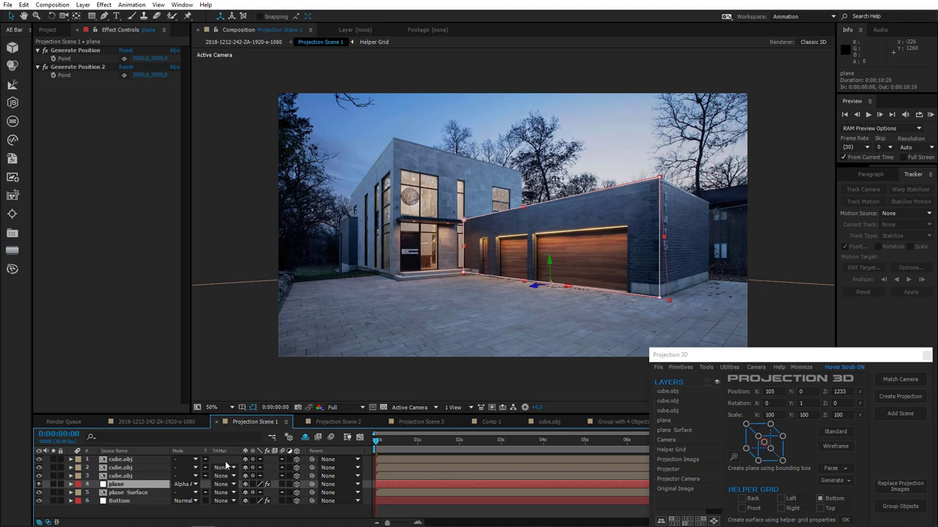
left_click(755, 368)
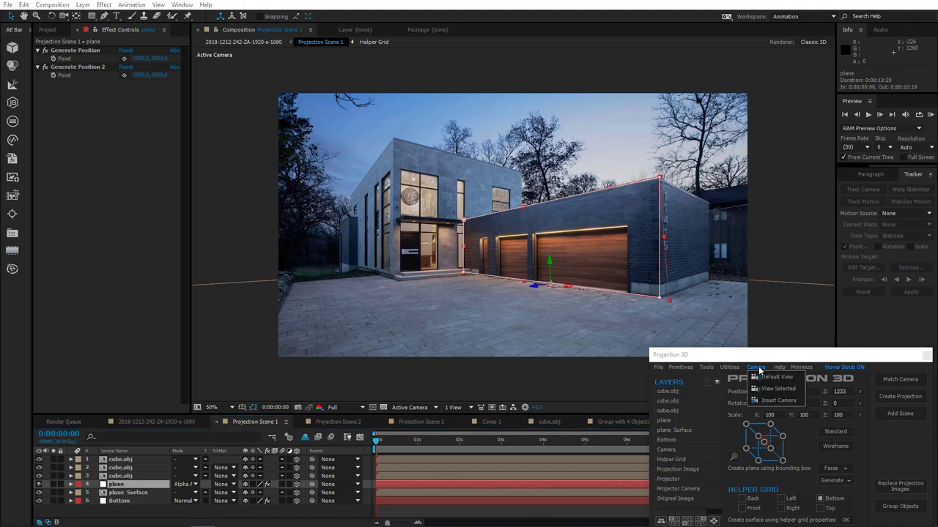
left_click(781, 388)
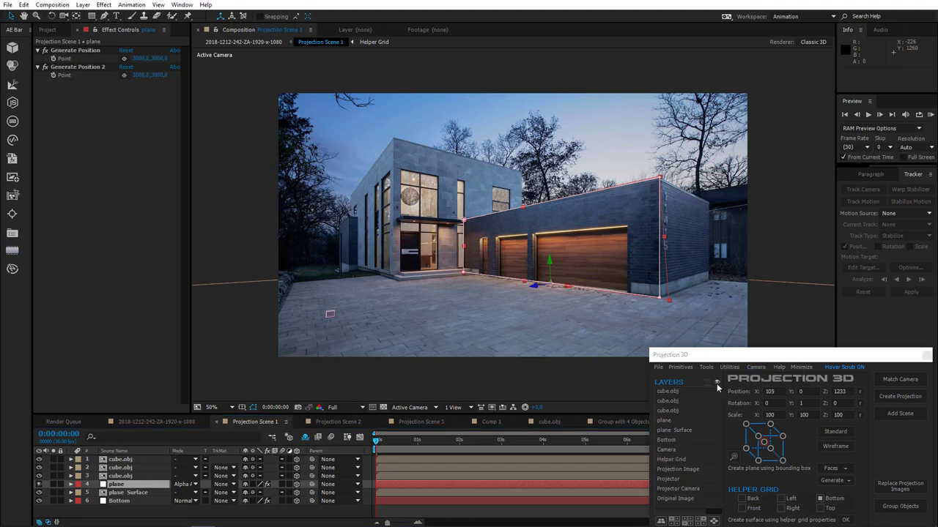
left_click(411, 406)
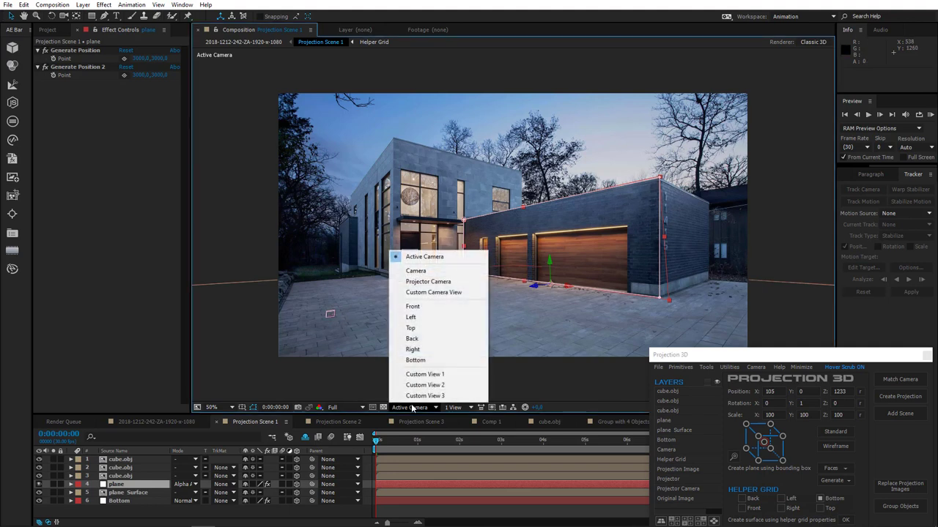
left_click(448, 293)
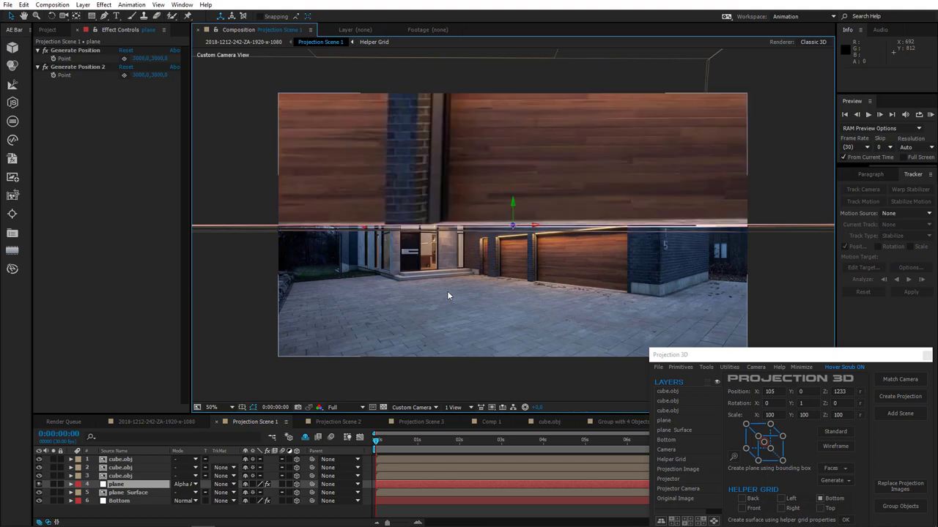
Step: Move the custom camera back to inspect the whole garage wall, deselect the plane layer, and return to the Active Camera view
key("c")
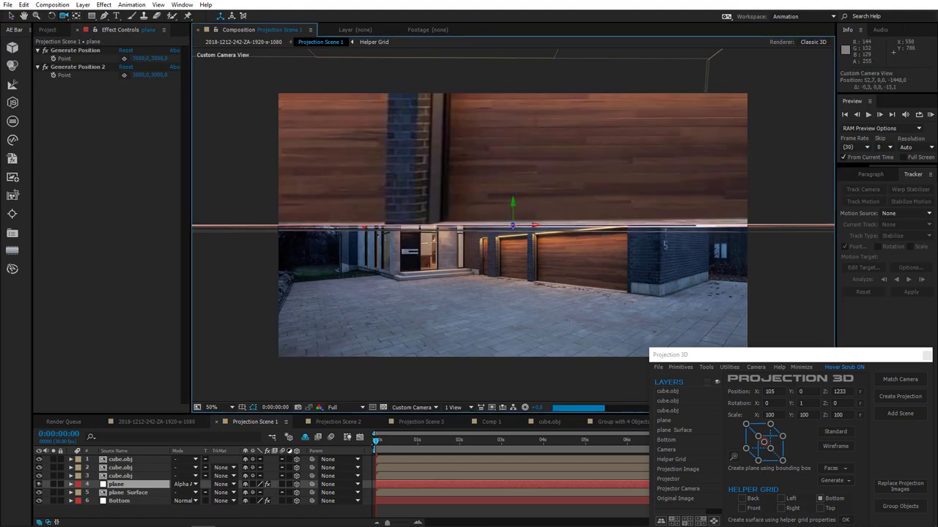
left_click_drag(506, 264, 572, 288)
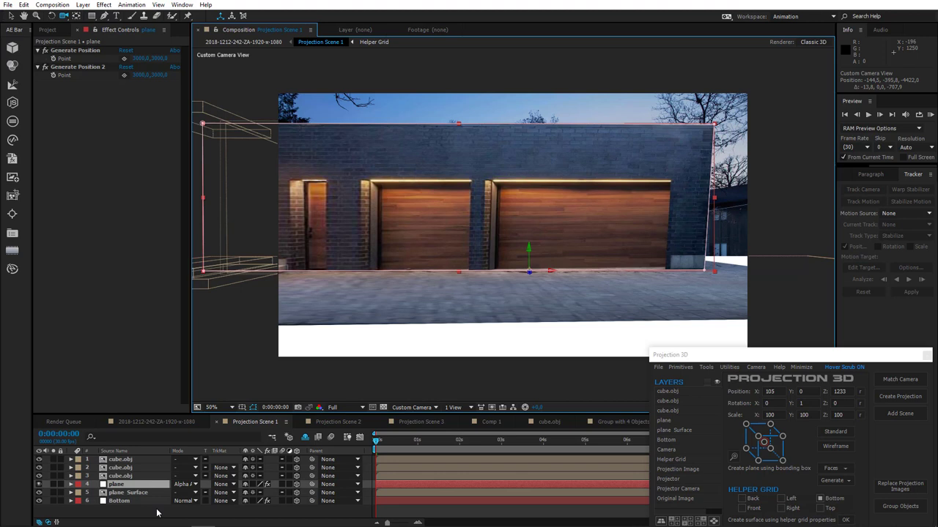
left_click(156, 513)
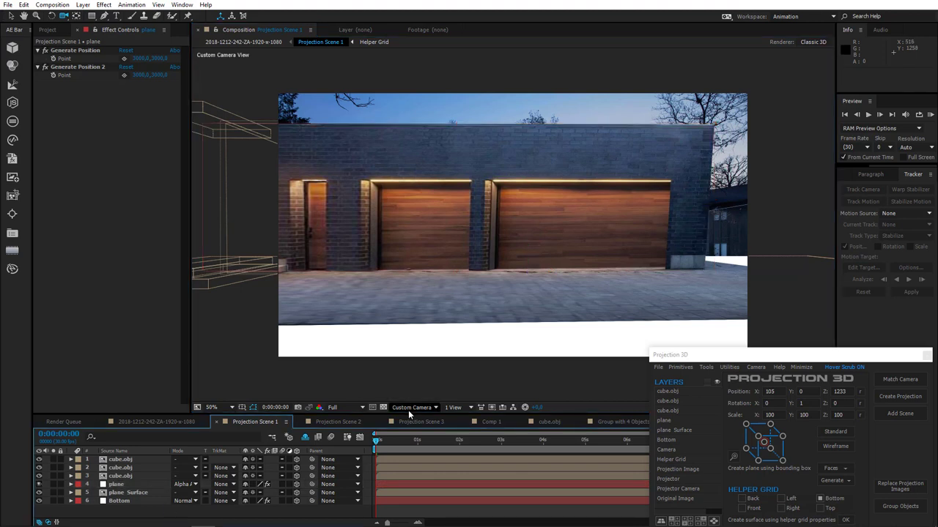
left_click(412, 407)
left_click(423, 257)
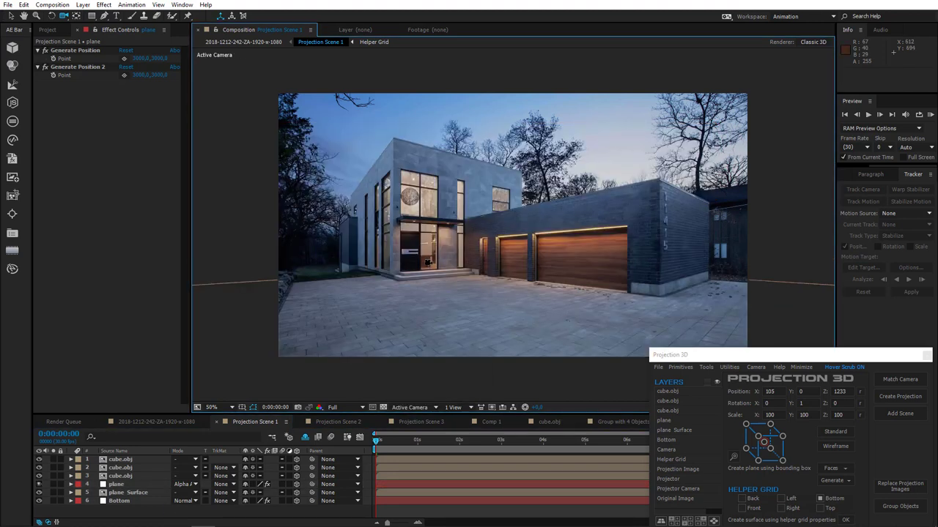